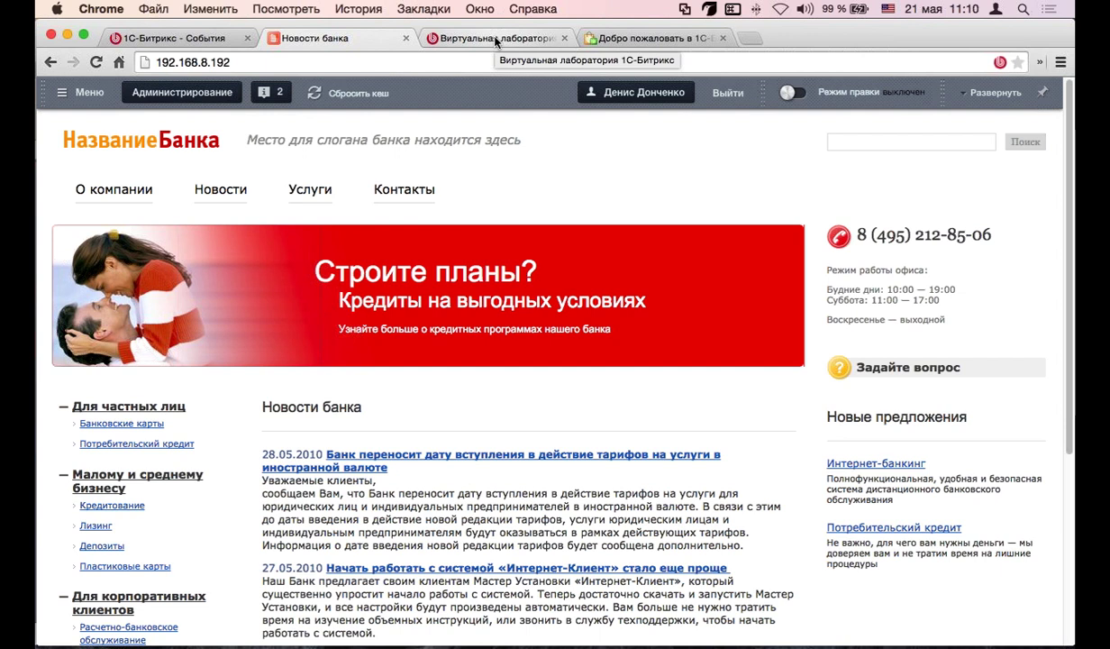
# View the 1С-Битрикс virtual lab site, proceed to its demo site registration form, and close the page
pyautogui.click(474, 36)
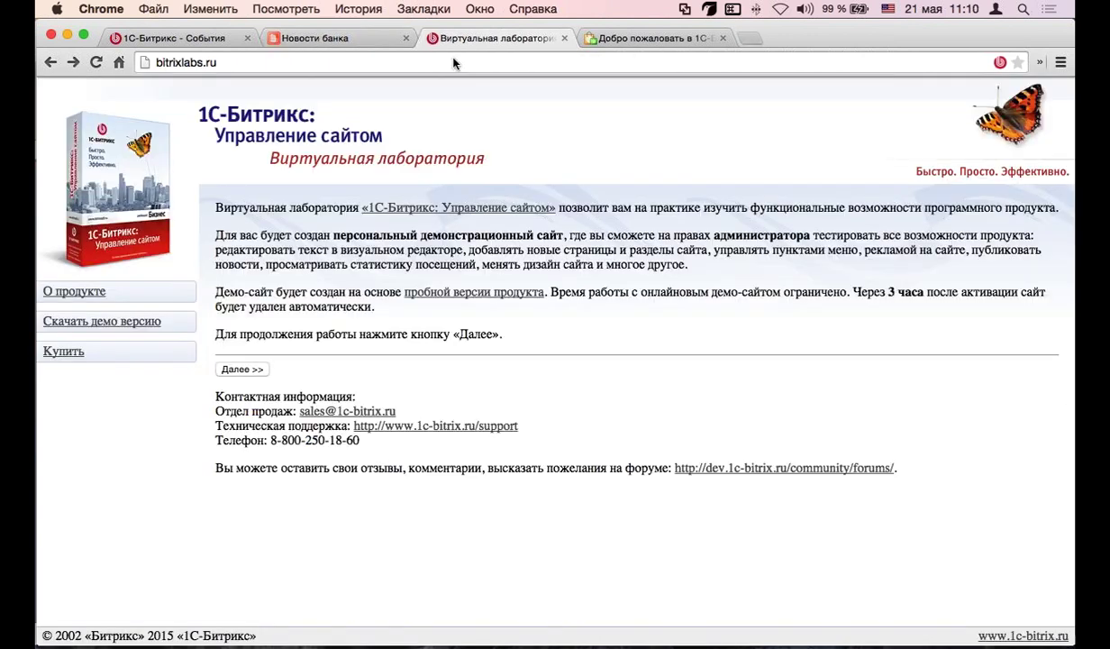
pyautogui.click(274, 63)
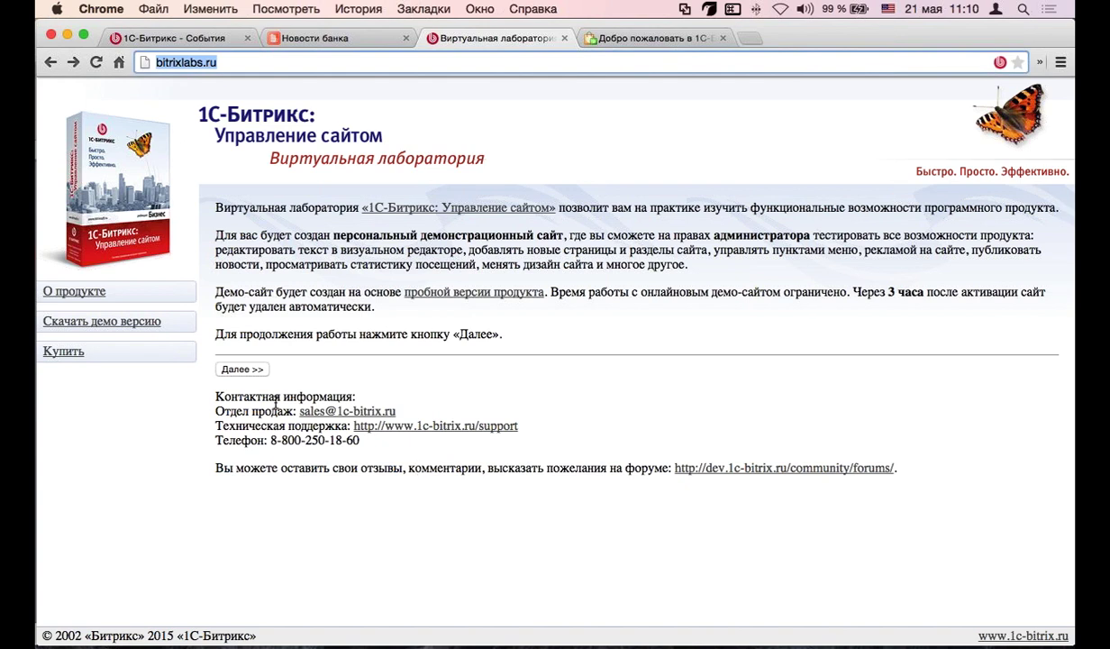
pyautogui.click(243, 368)
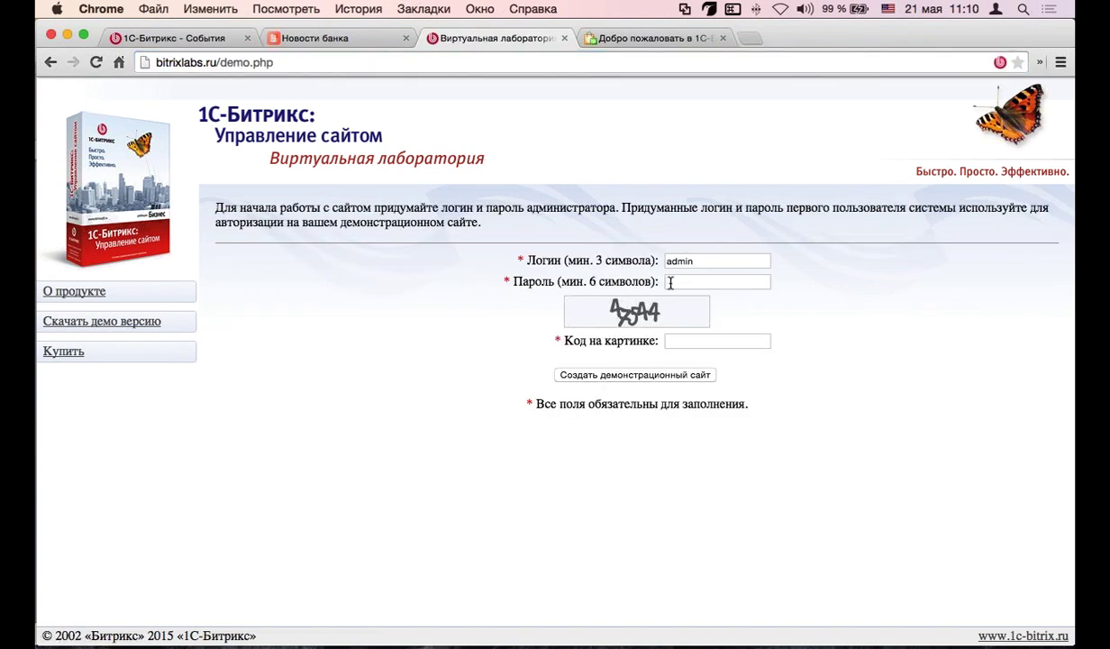
pyautogui.click(670, 283)
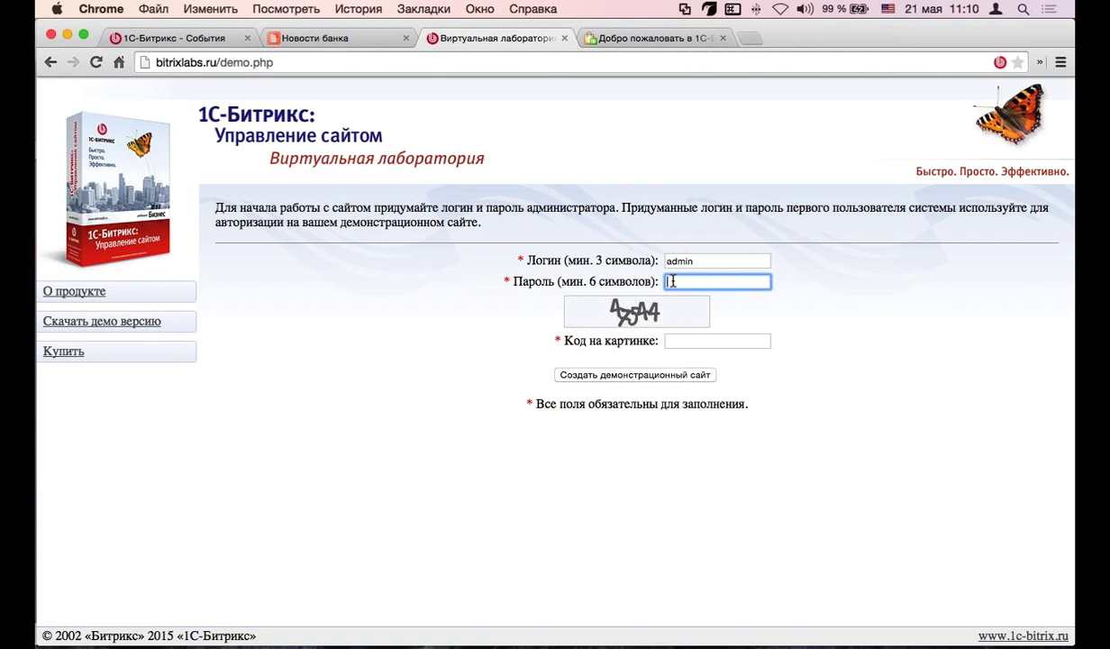
pyautogui.press('super+w')
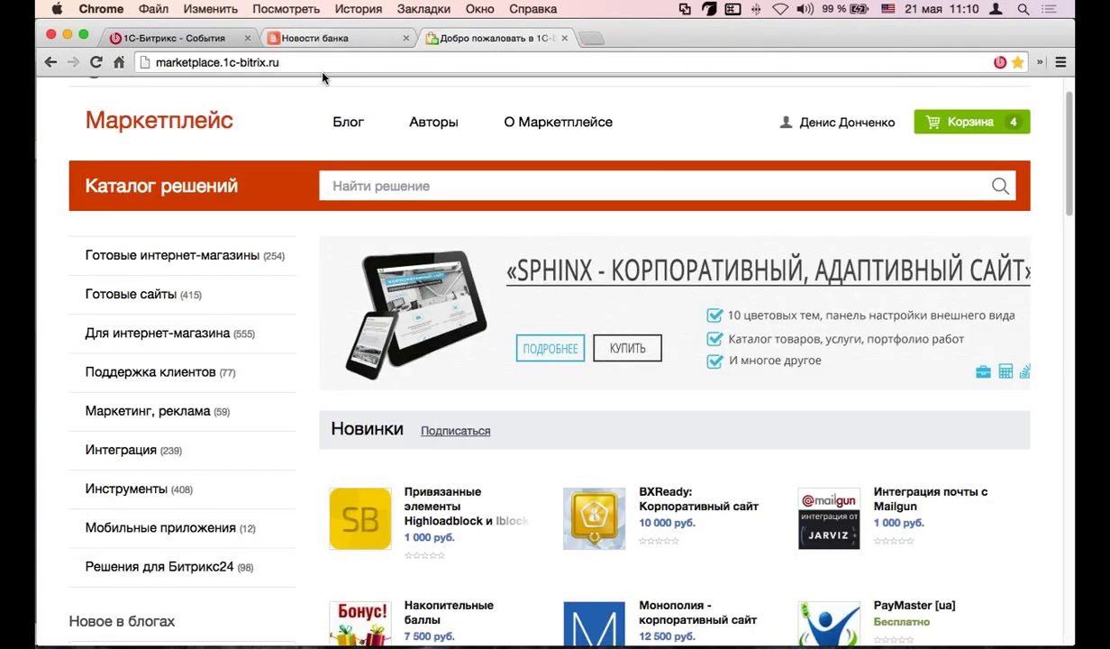
# Return to the bank news site and expand its control panel to the full toolbar
pyautogui.click(315, 38)
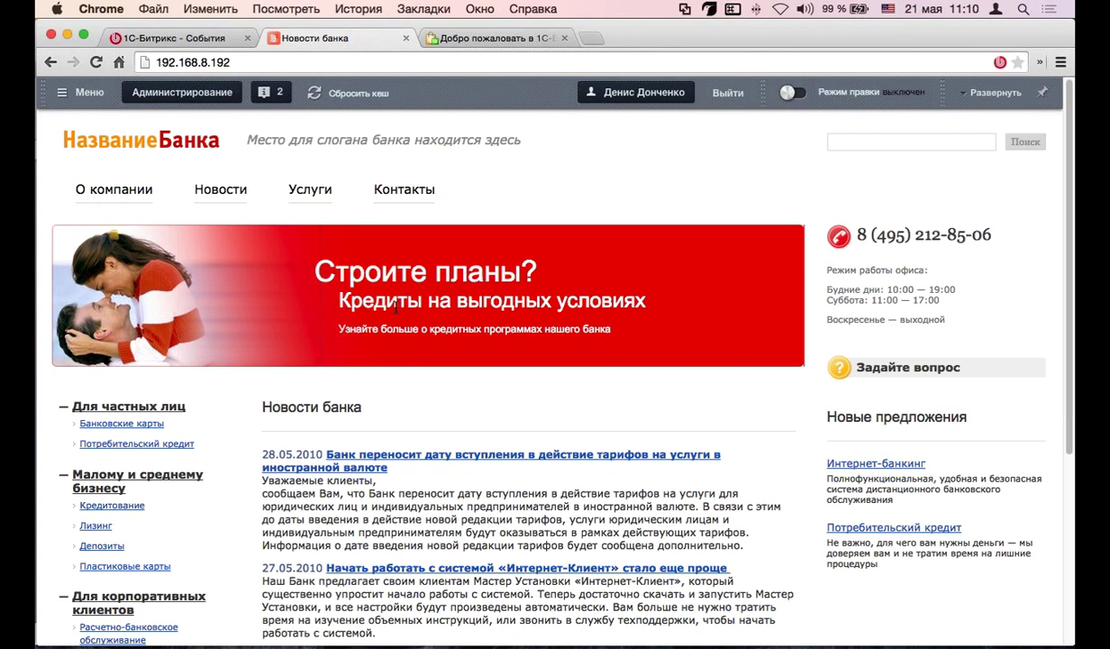
pyautogui.doubleClick(510, 92)
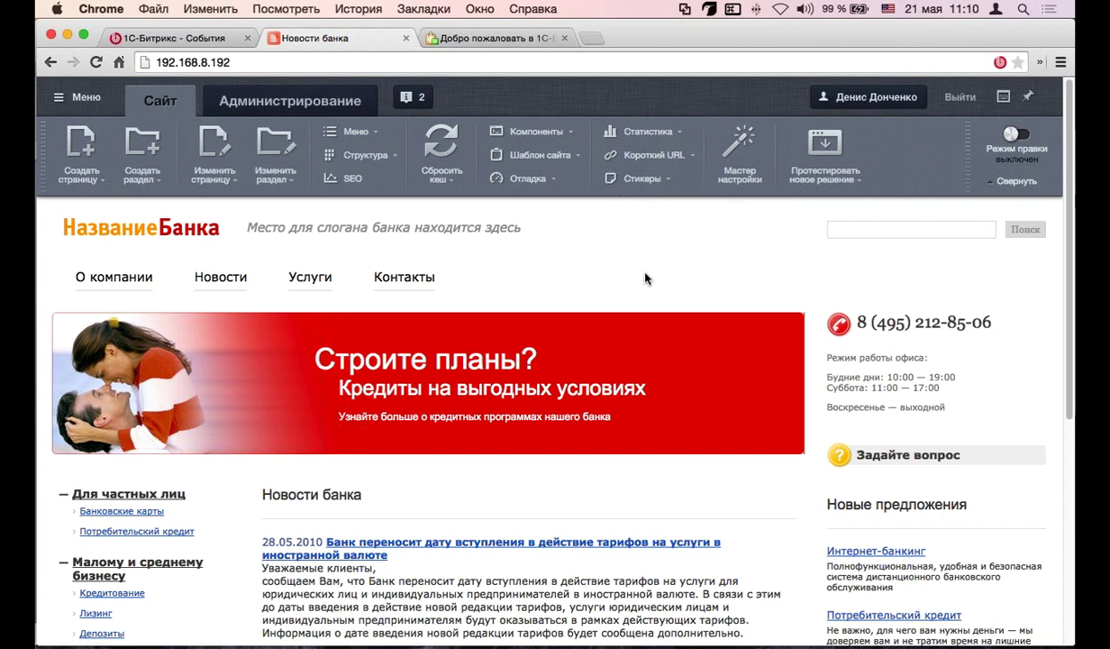
pyautogui.scroll(-1, 528, 438)
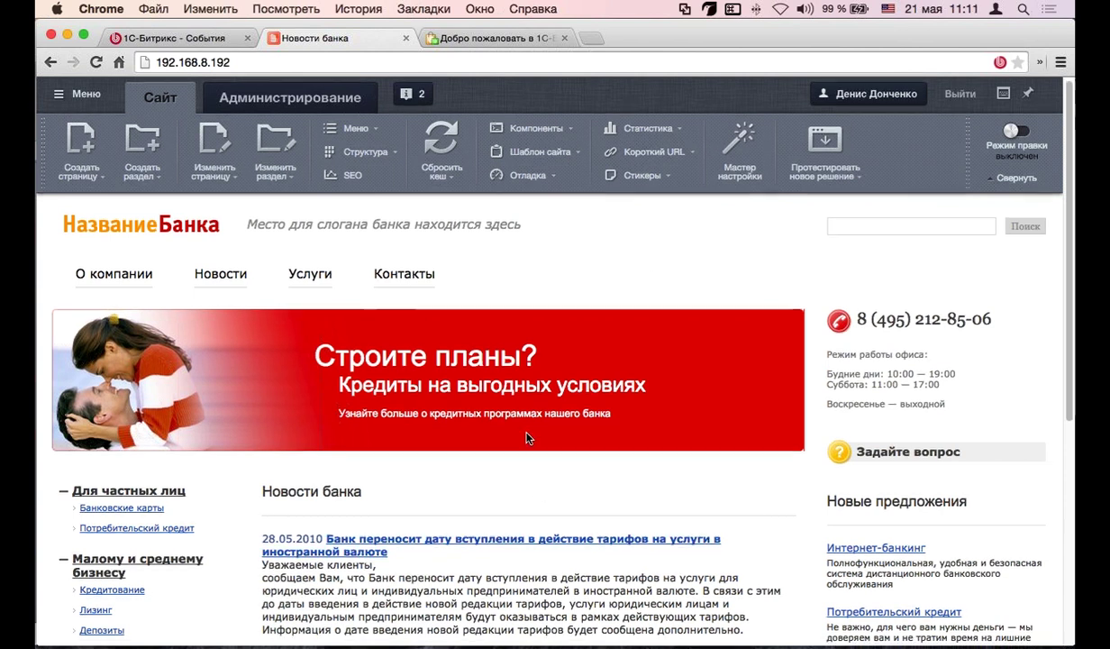
pyautogui.scroll(-5, 528, 438)
pyautogui.scroll(5, 530, 437)
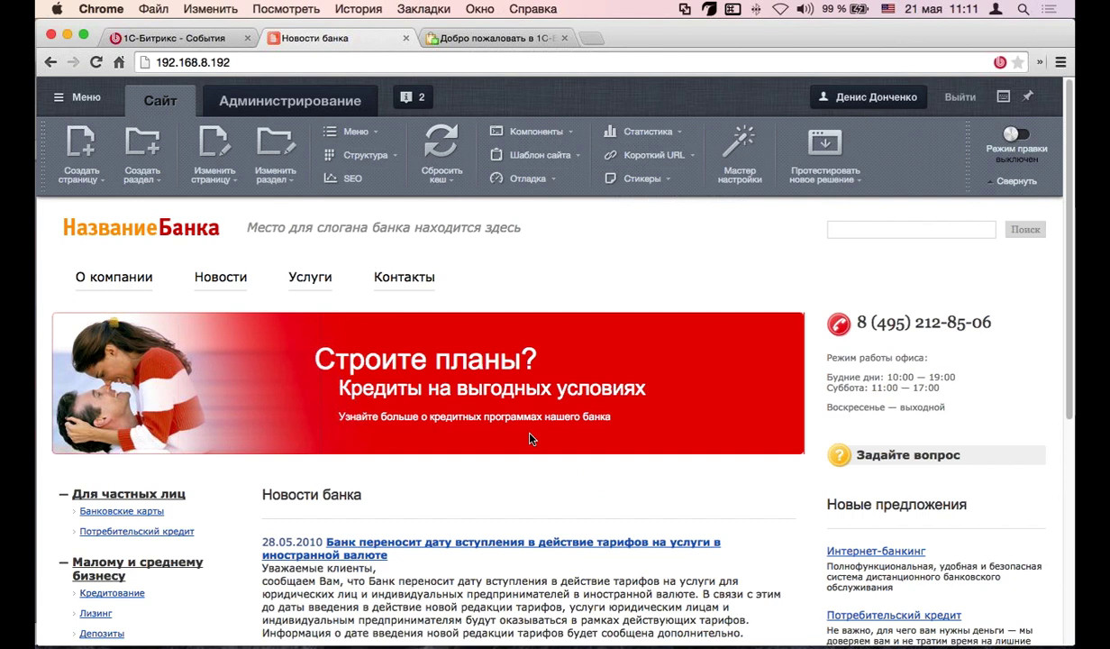
# Switch to the clothing store site installed under the new solution test and look through its main page
pyautogui.click(804, 180)
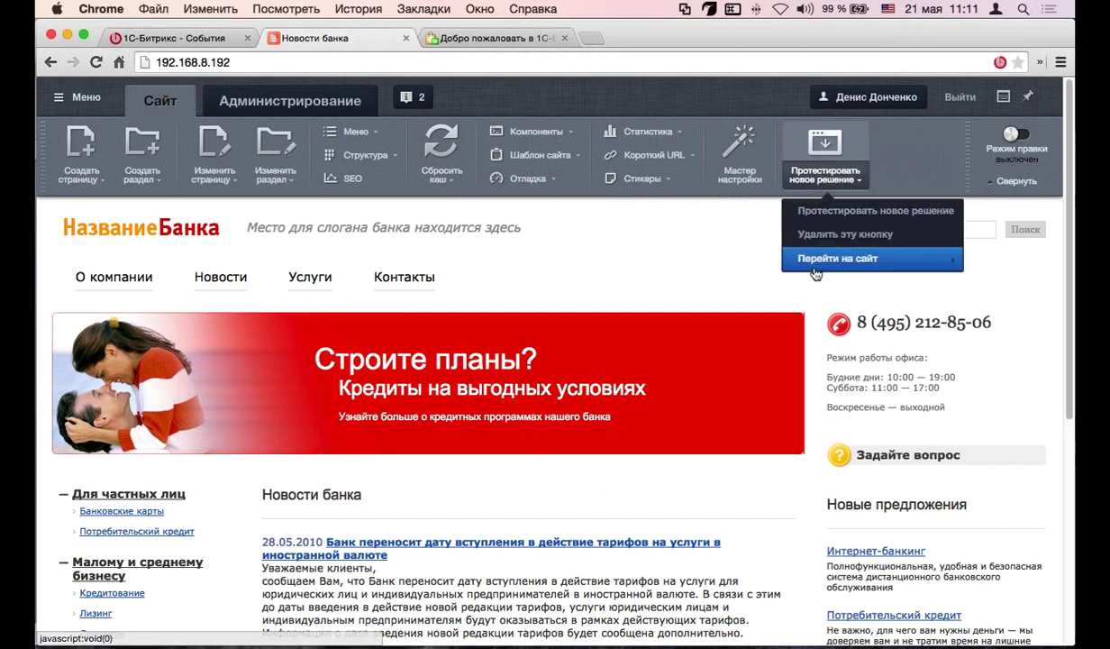
pyautogui.moveTo(815, 268)
pyautogui.click(664, 280)
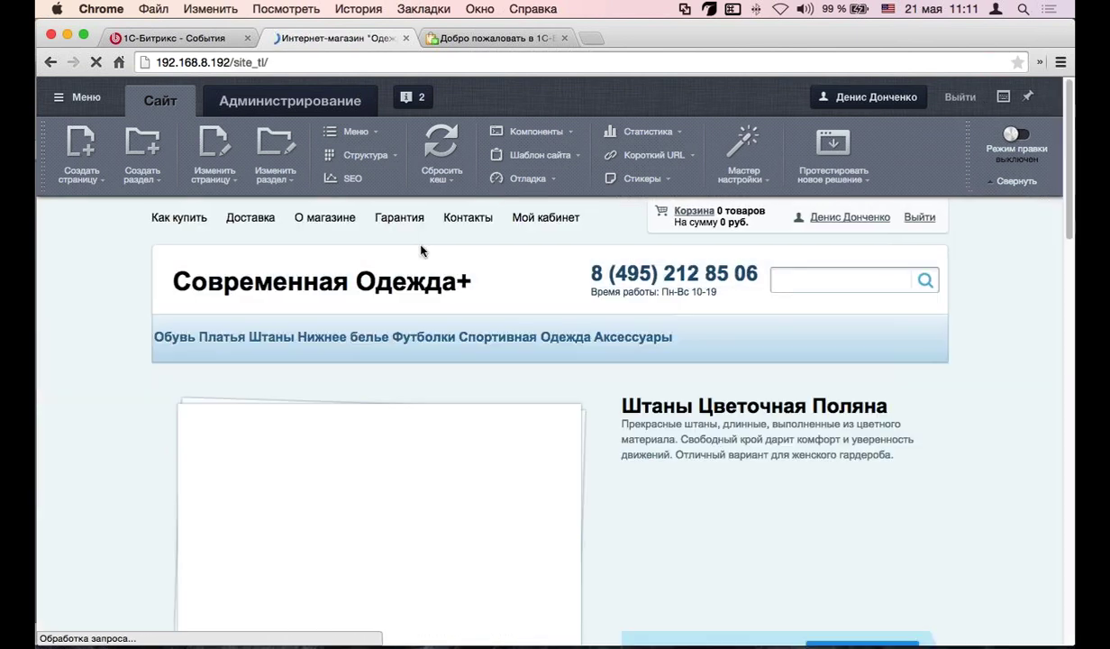
pyautogui.scroll(-6, 451, 273)
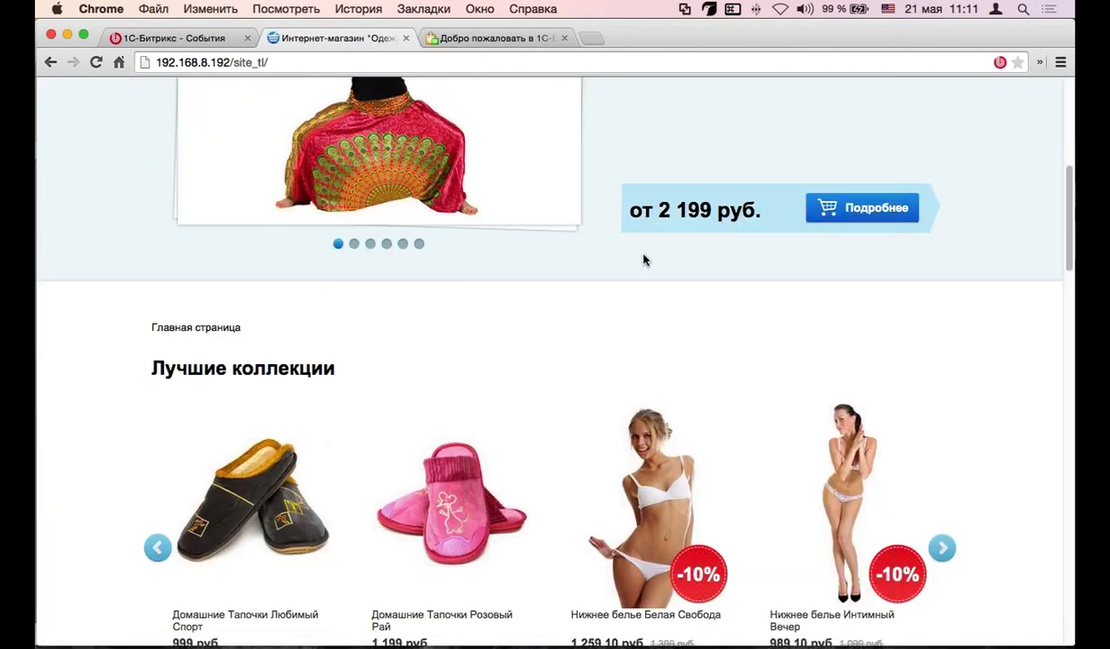
pyautogui.scroll(-6, 644, 260)
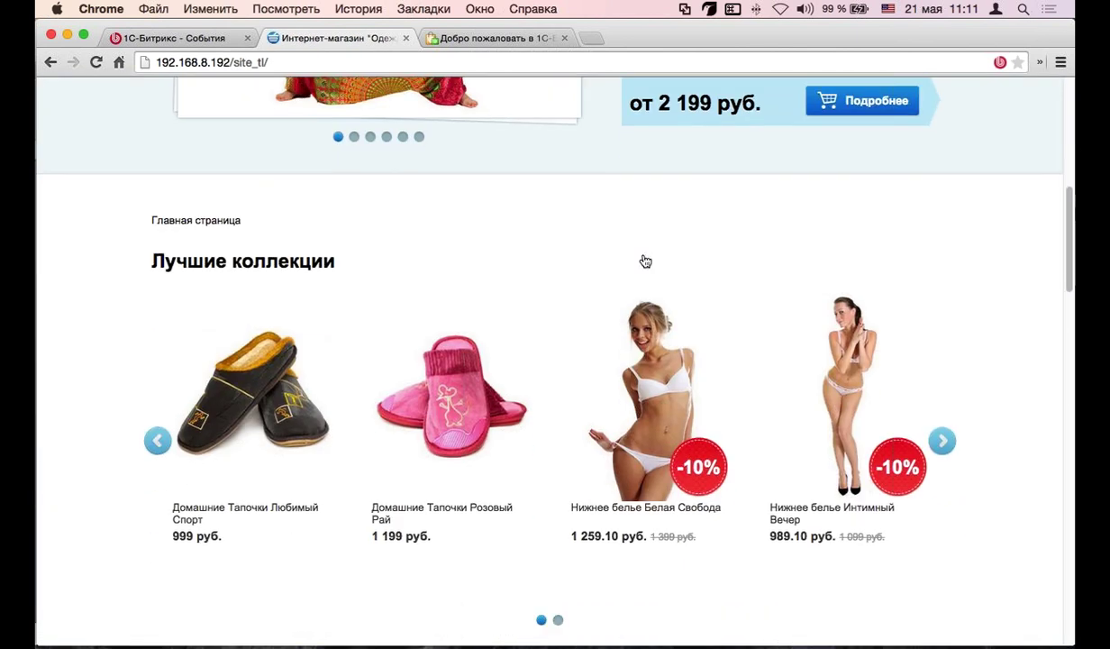
pyautogui.scroll(11, 643, 260)
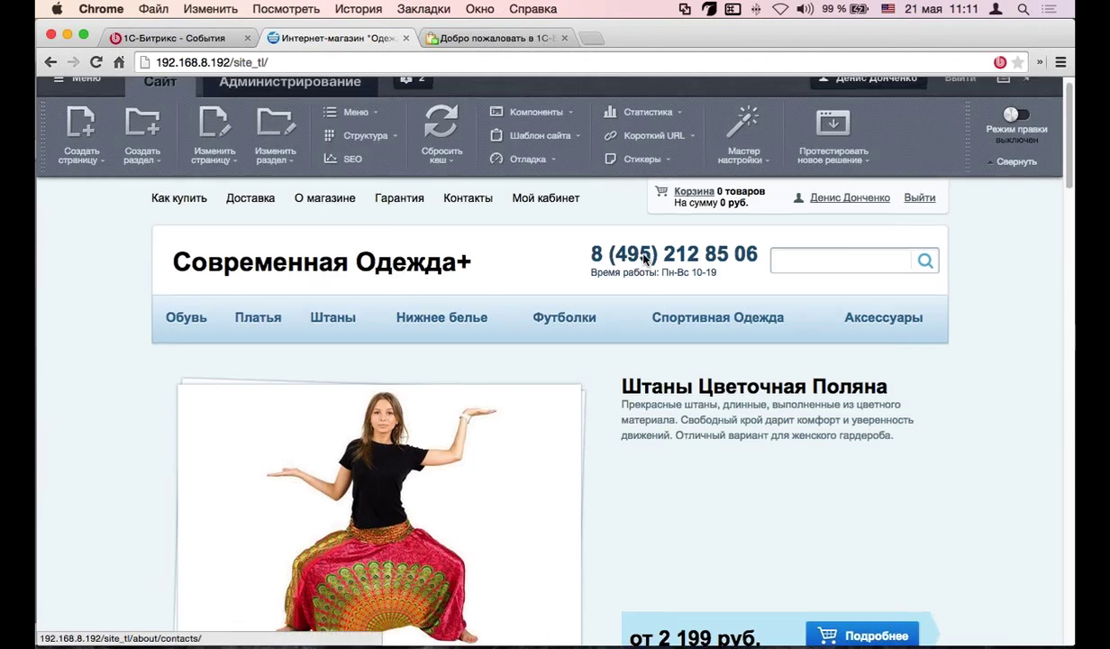
pyautogui.scroll(1, 645, 260)
# Switch back from the clothing store to the bank site and look through its home page
pyautogui.click(850, 180)
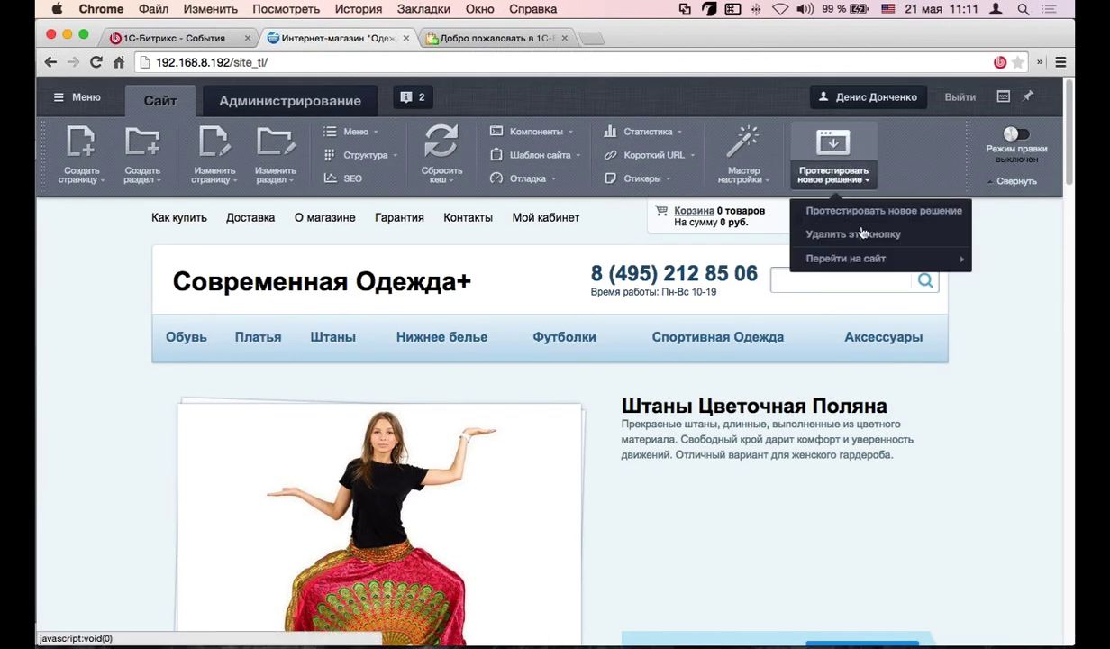
pyautogui.moveTo(855, 258)
pyautogui.click(635, 260)
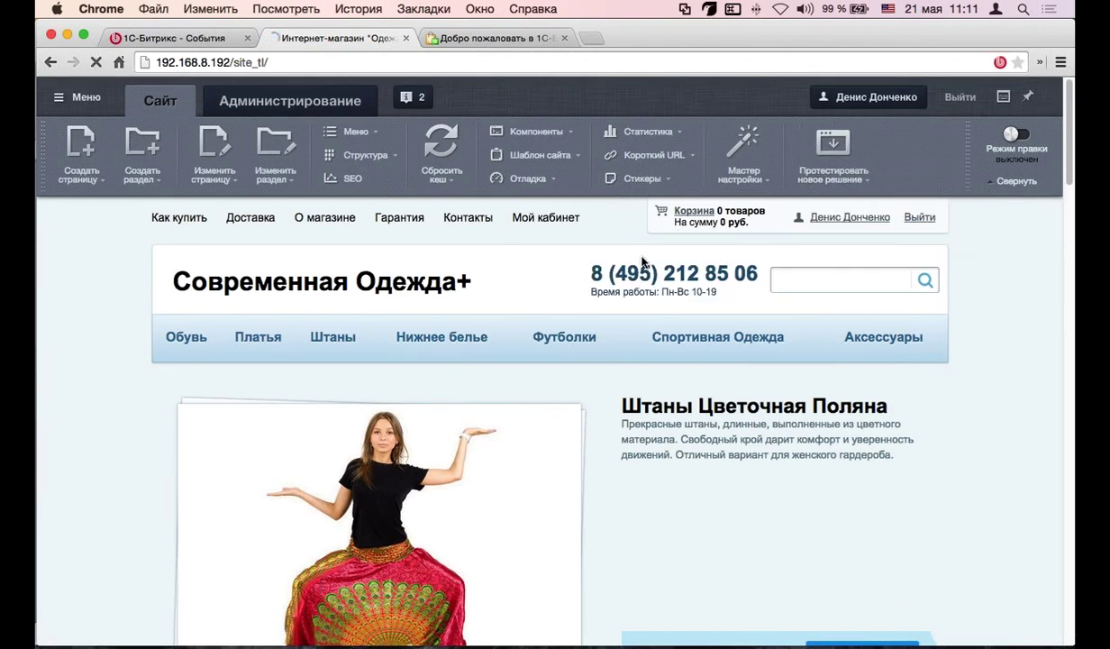
pyautogui.scroll(-4, 538, 342)
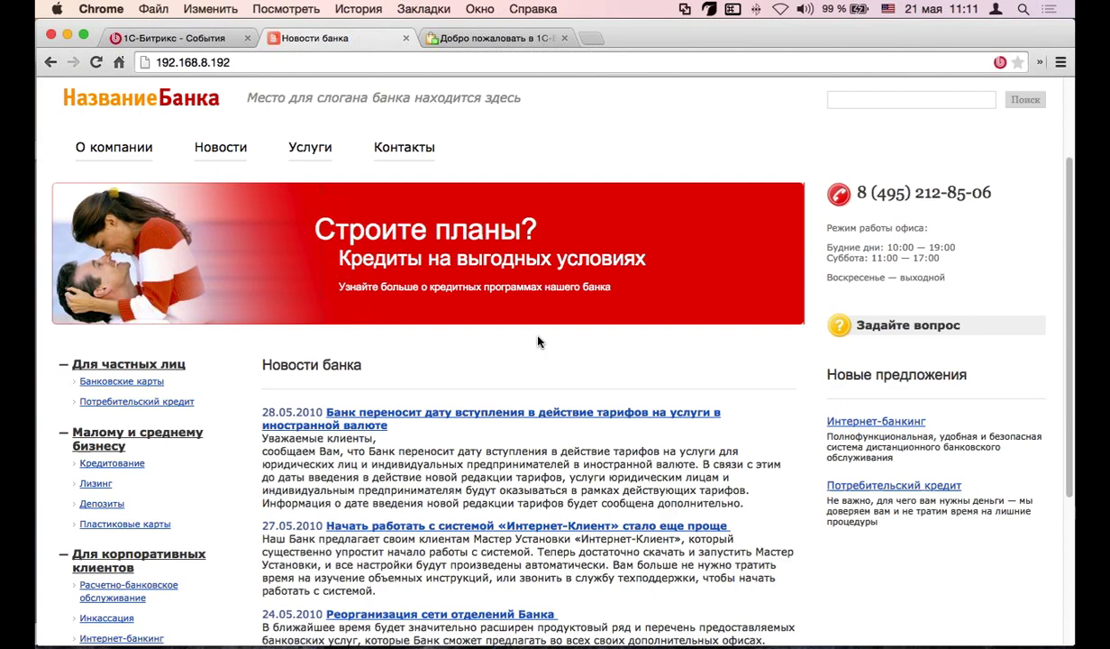
pyautogui.scroll(-6, 538, 341)
pyautogui.scroll(5, 693, 298)
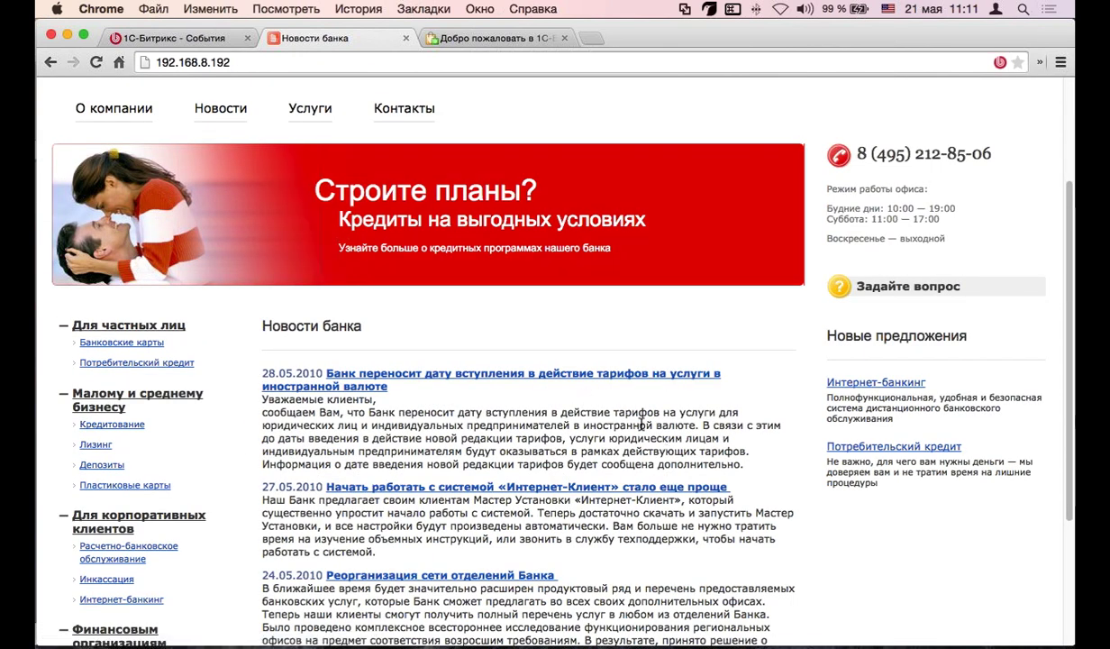
pyautogui.scroll(4, 540, 393)
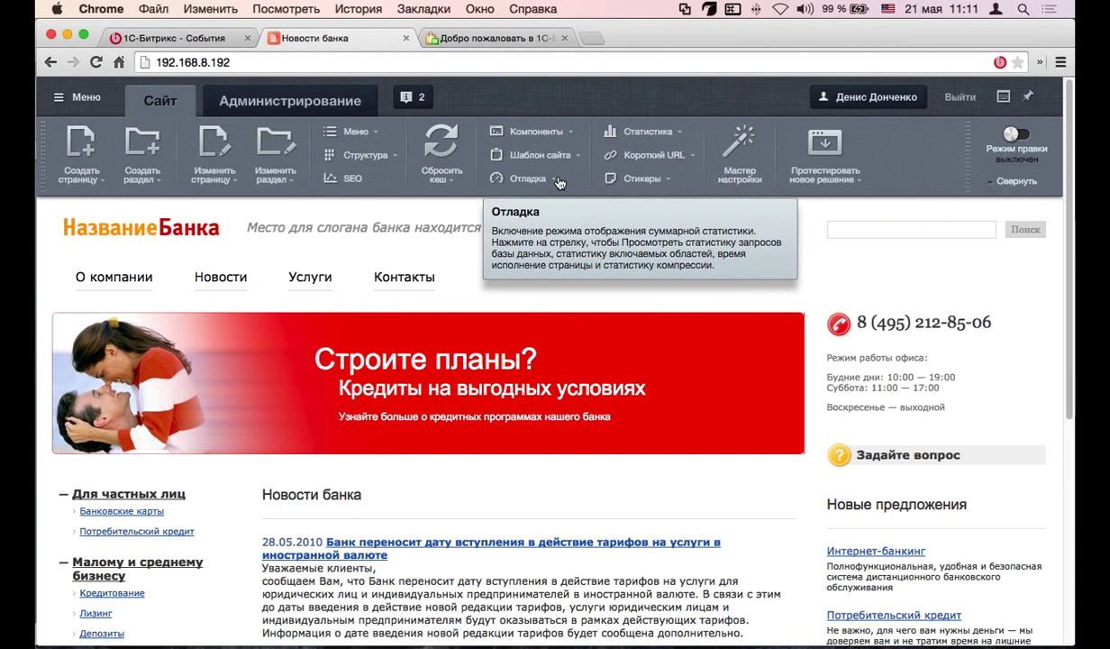
# Pin the control panel on the bank site and check how it behaves while moving through the page
pyautogui.scroll(-5, 901, 226)
pyautogui.scroll(5, 901, 225)
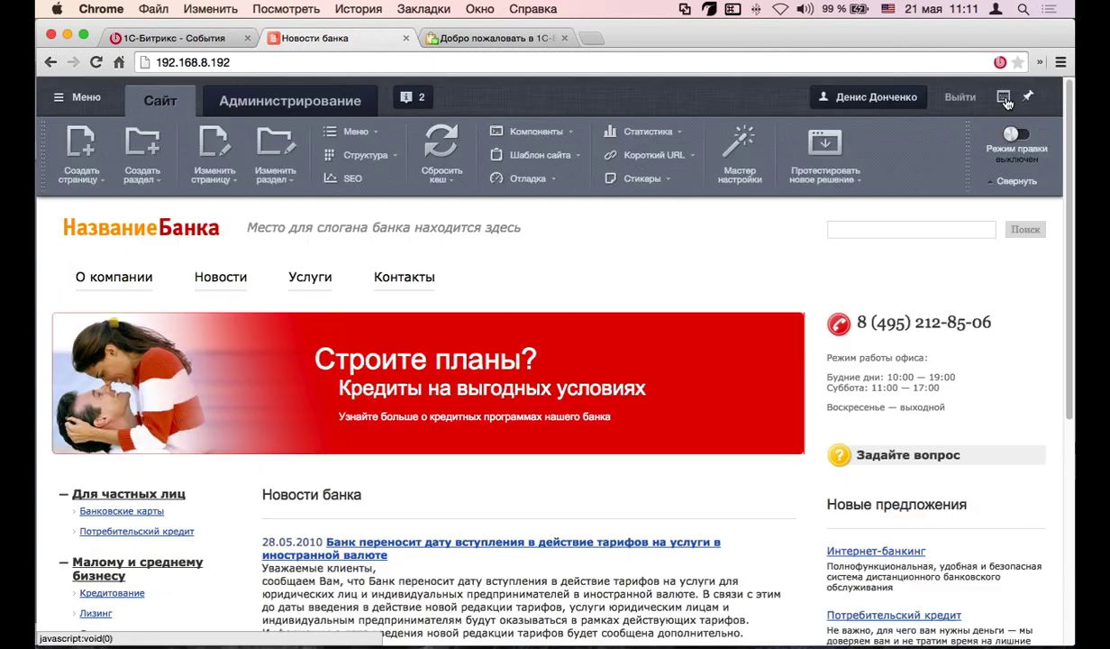
pyautogui.scroll(-5, 696, 270)
pyautogui.scroll(5, 694, 268)
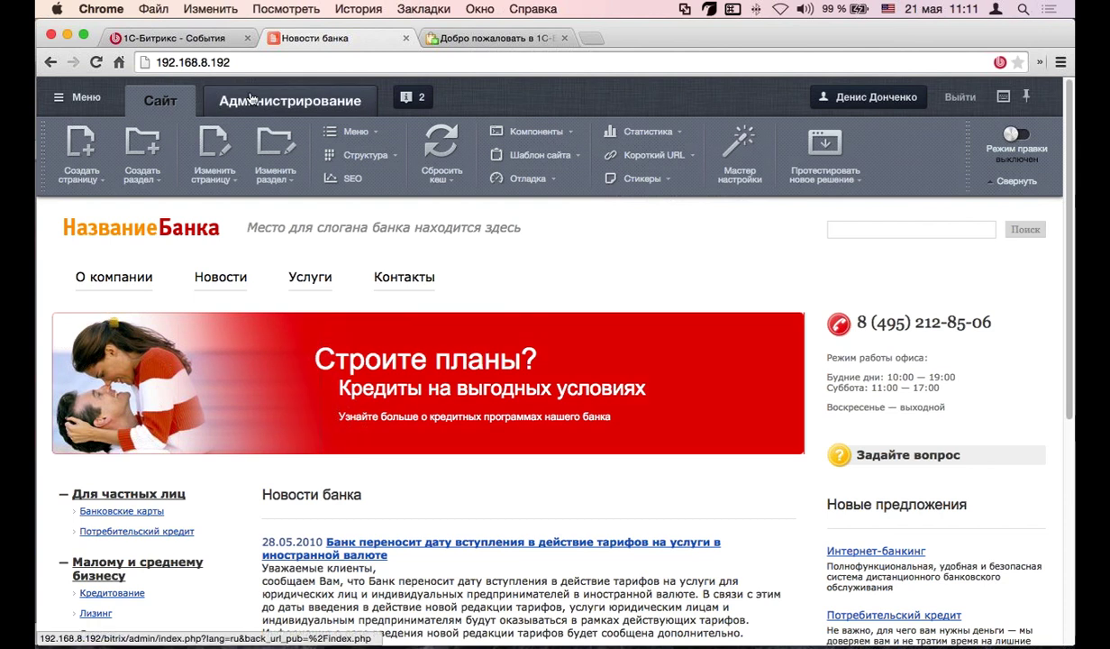
pyautogui.scroll(-2, 627, 222)
pyautogui.scroll(2, 621, 221)
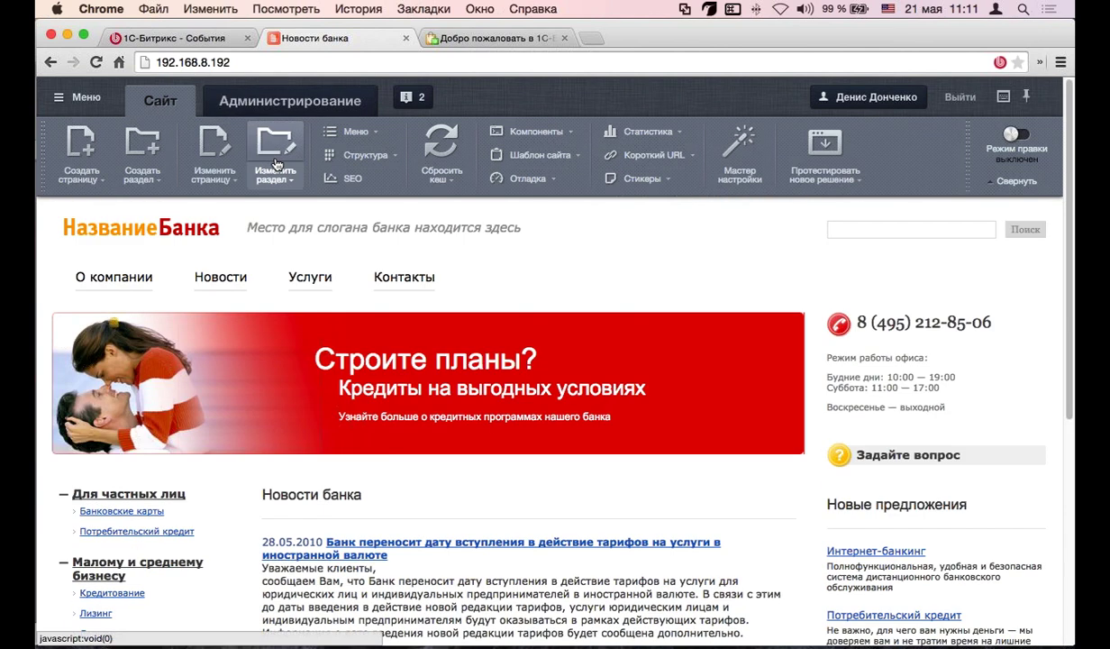
# Open the site's administration section and review the desktop gadgets for sales charts, orders, statistics and system information
pyautogui.click(266, 106)
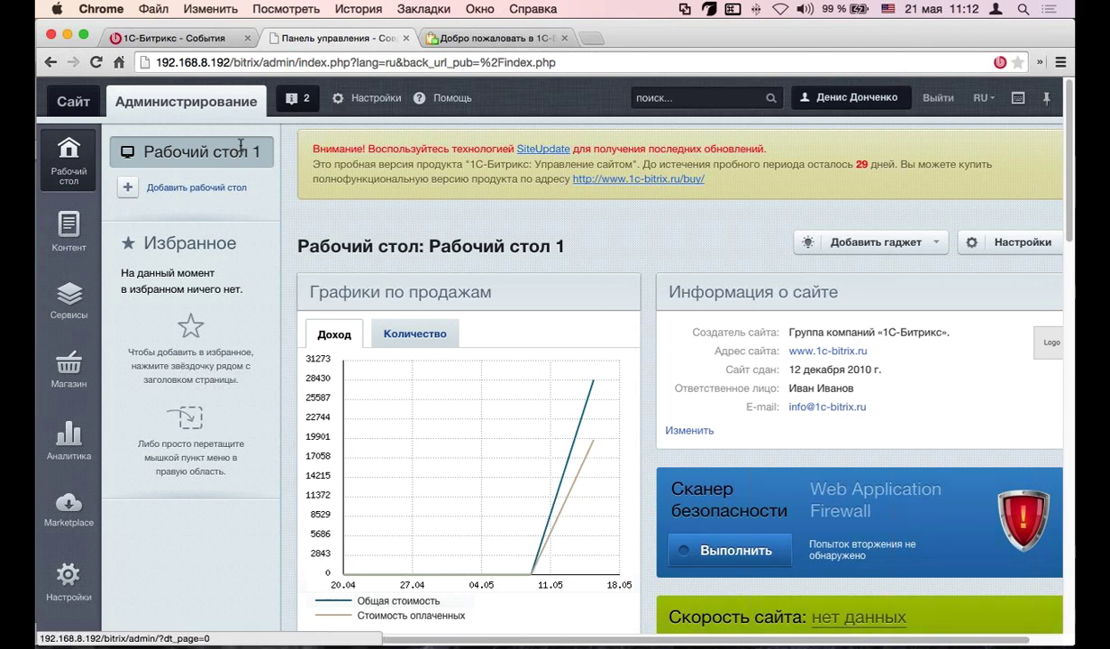
pyautogui.scroll(-10, 567, 381)
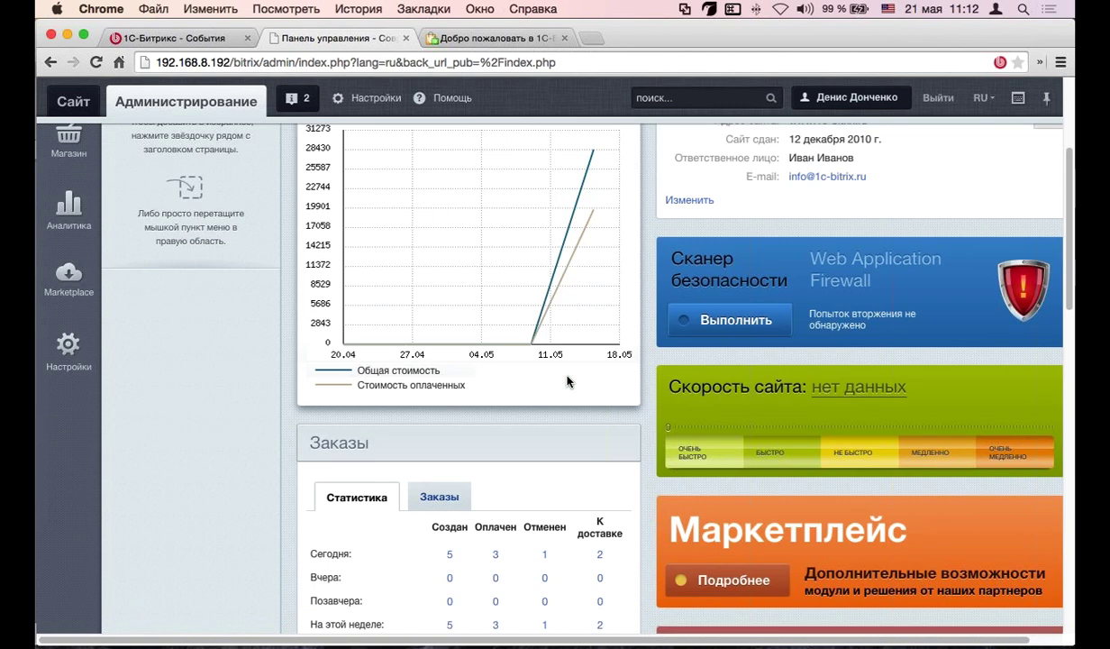
pyautogui.scroll(-2, 567, 382)
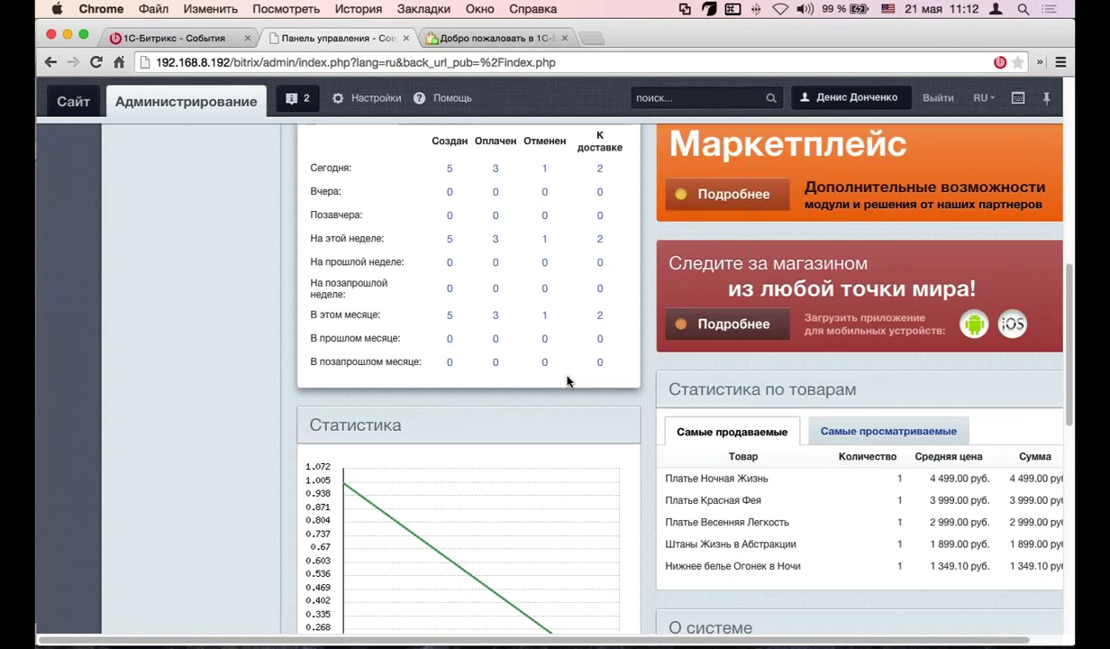
pyautogui.scroll(-4, 567, 378)
pyautogui.scroll(-10, 567, 381)
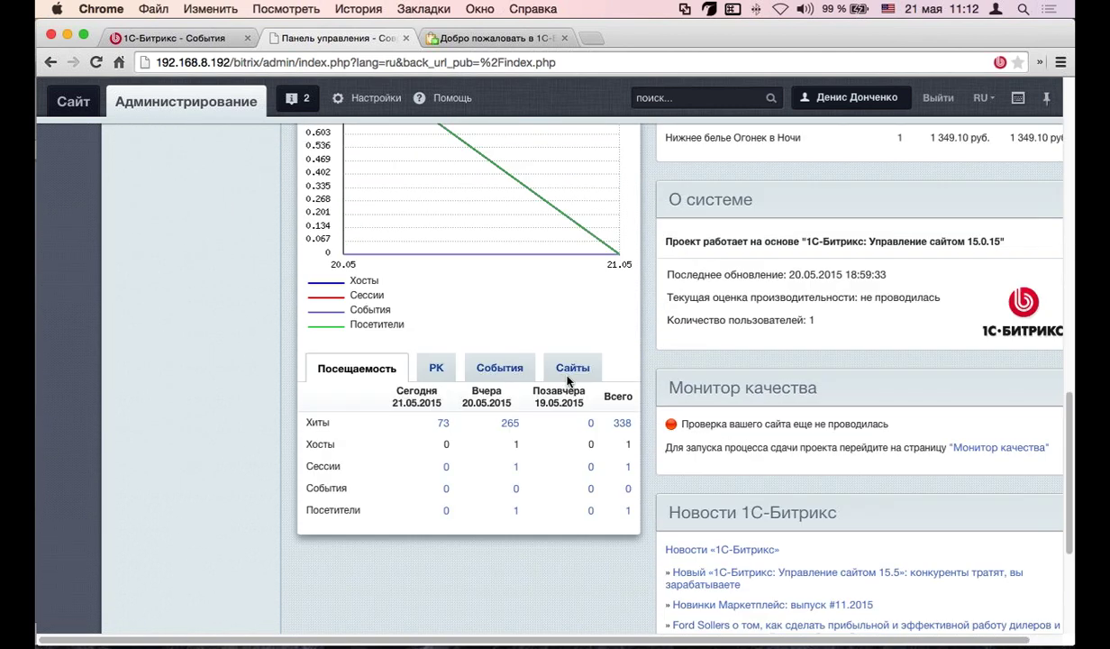
pyautogui.scroll(15, 568, 380)
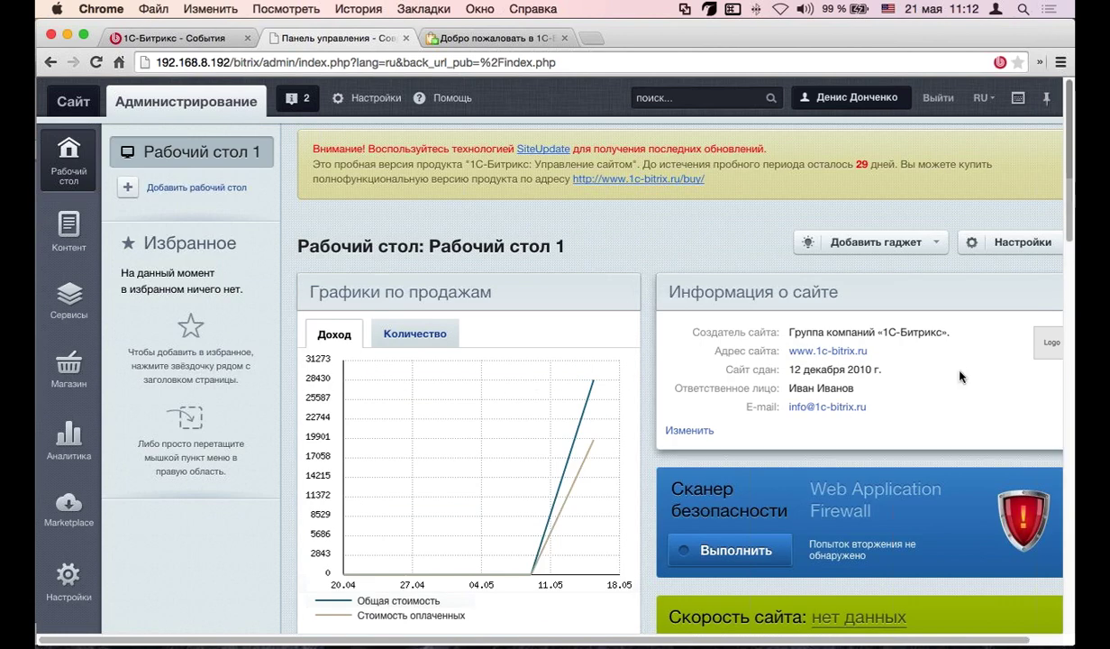
# Examine the security scanner, site speed and Маркетплейс gadgets on the administration desktop
pyautogui.scroll(-2, 709, 425)
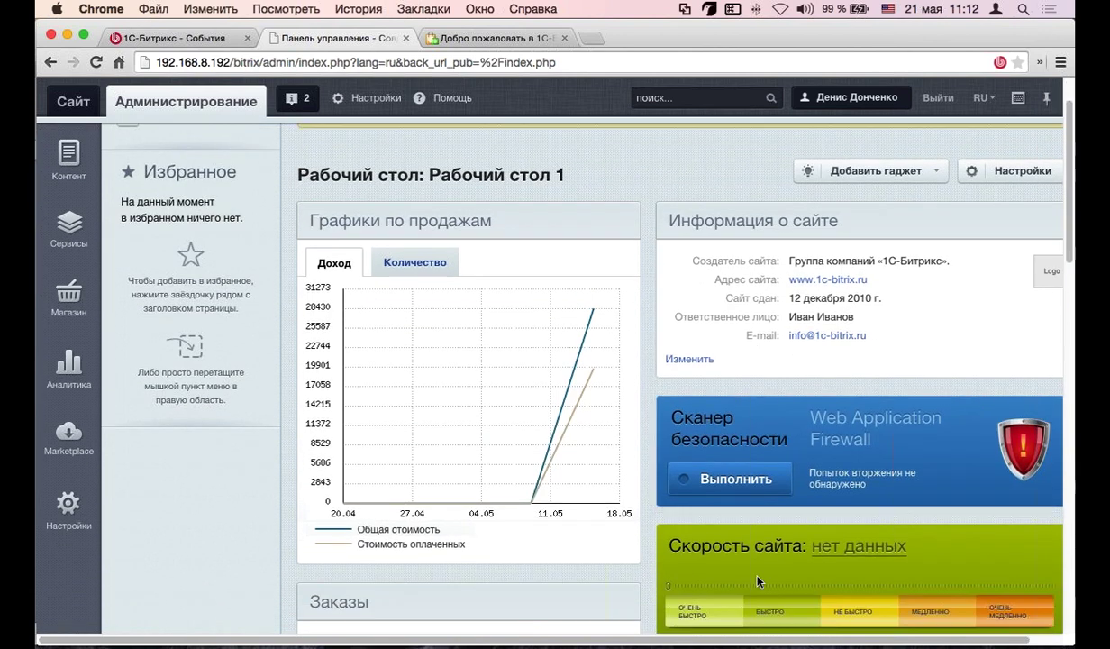
pyautogui.scroll(-4, 721, 387)
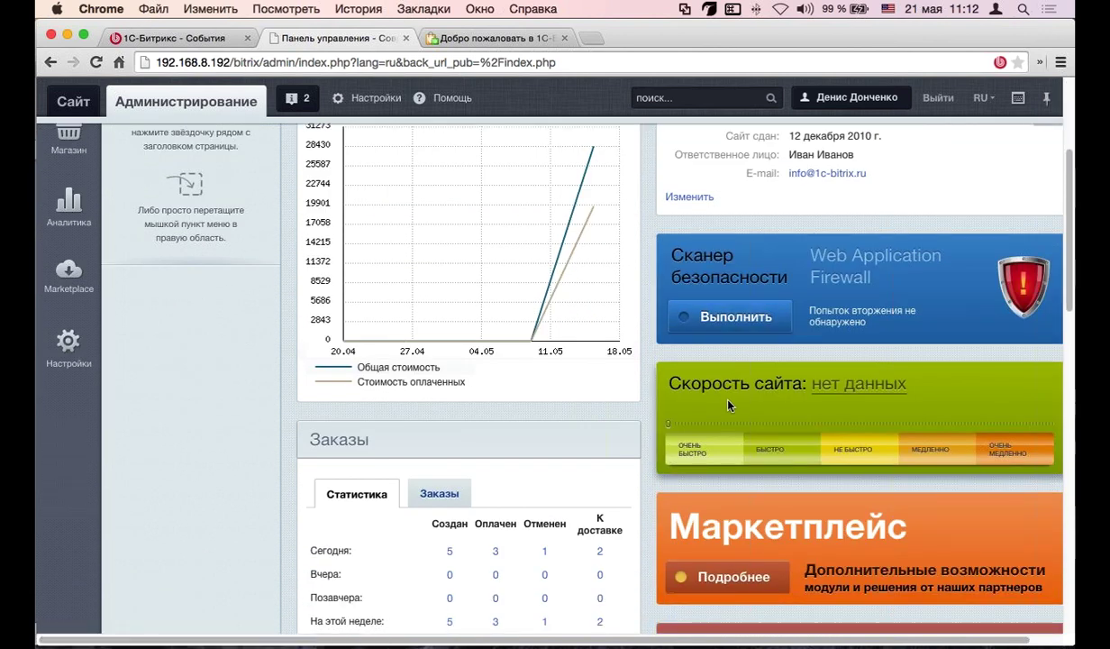
pyautogui.scroll(-2, 766, 389)
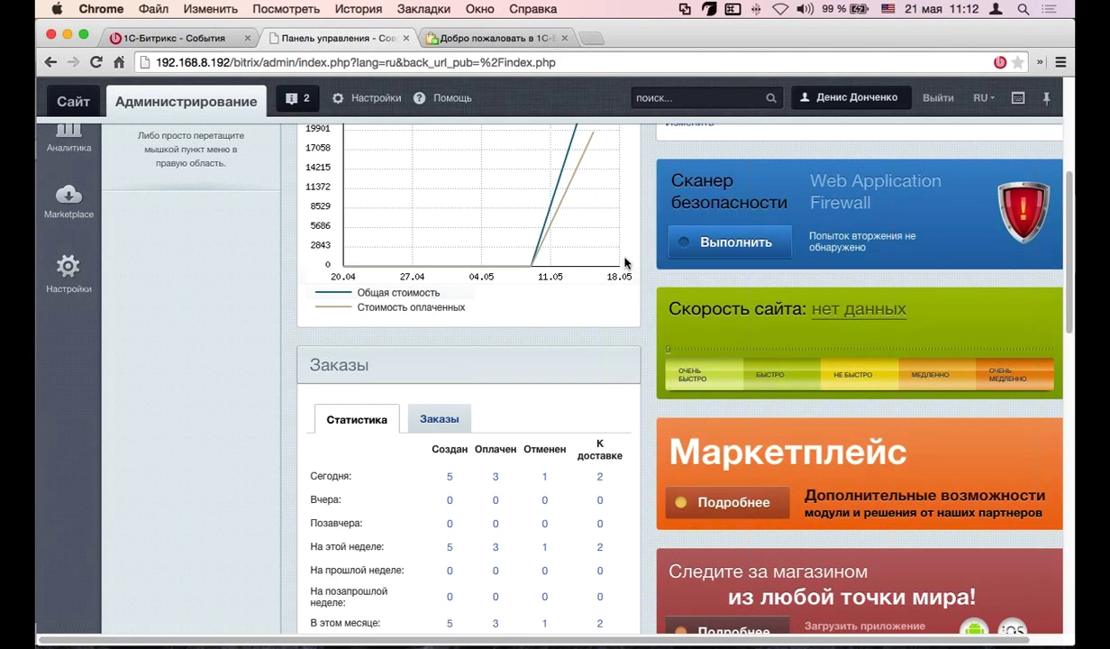
pyautogui.scroll(10, 624, 262)
pyautogui.scroll(-8, 642, 299)
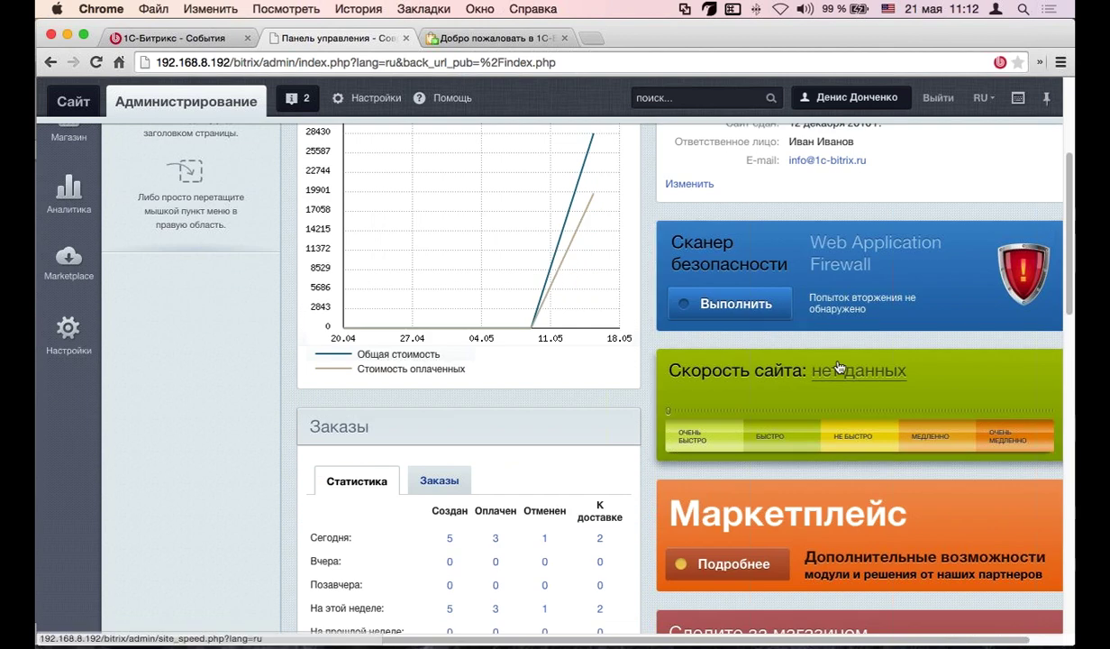
pyautogui.scroll(-2, 838, 367)
pyautogui.scroll(8, 804, 346)
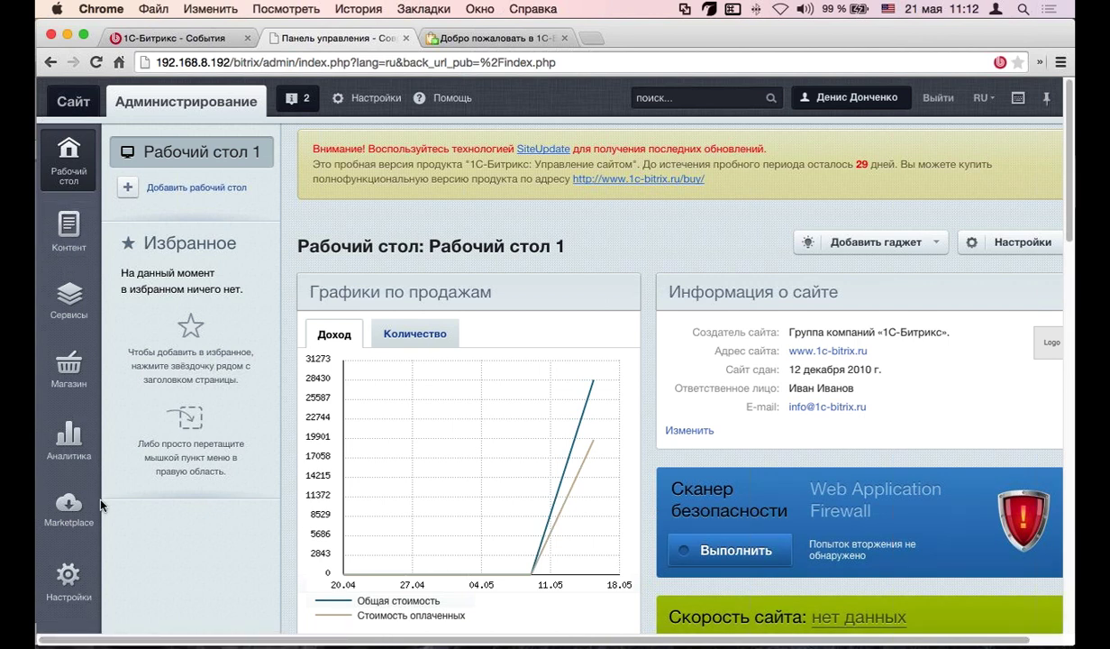
# Return to the public part of the bank site, open its home page and go to the Новости section
pyautogui.click(77, 104)
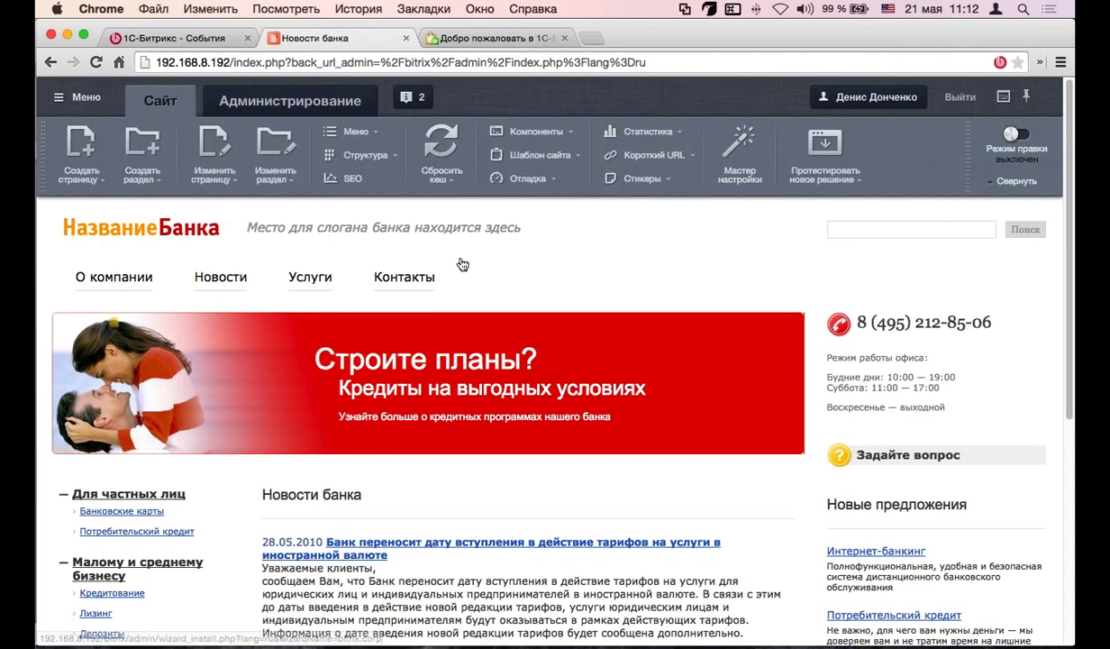
pyautogui.click(99, 236)
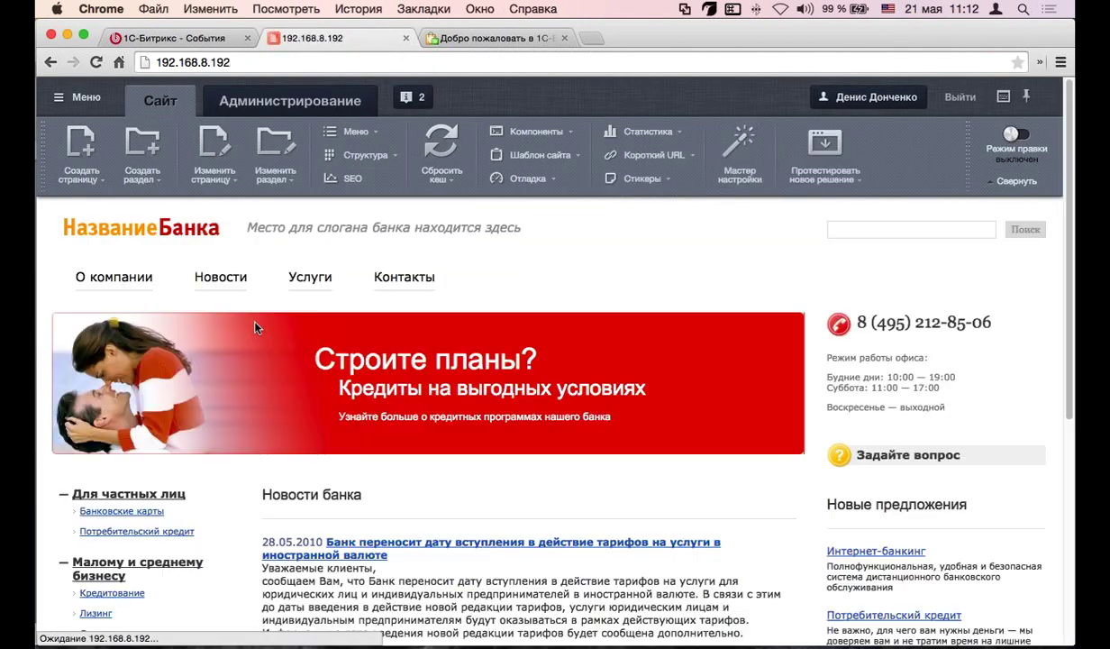
pyautogui.click(220, 278)
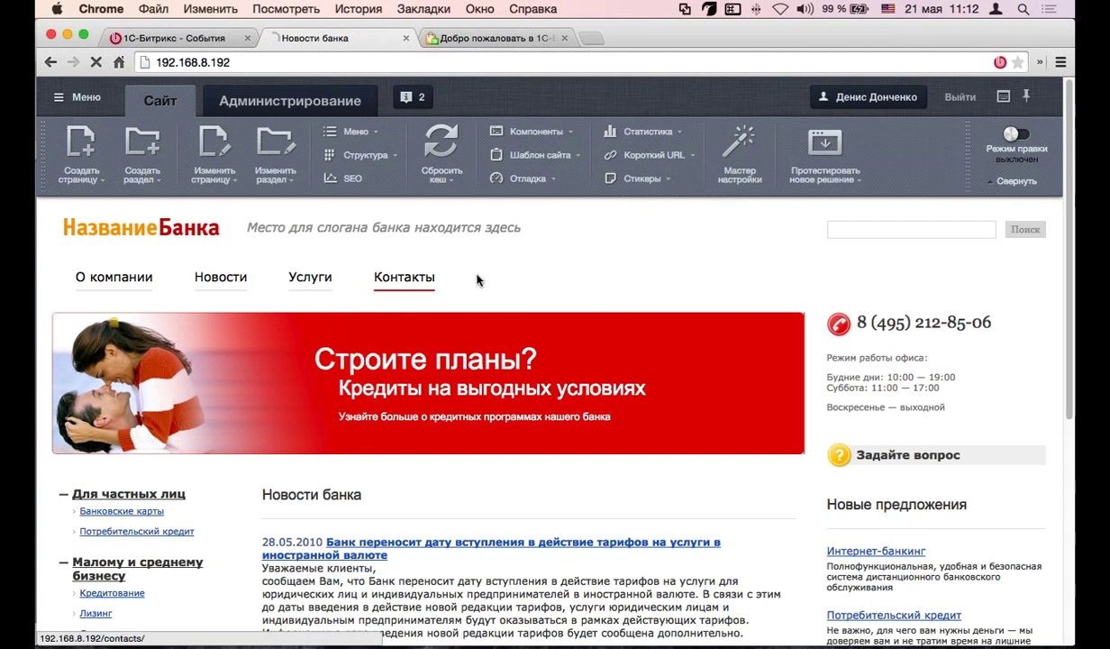
# Browse the bank site's Новости, Услуги and Контакты sections and return to its home page
pyautogui.scroll(-5, 465, 285)
pyautogui.scroll(5, 298, 332)
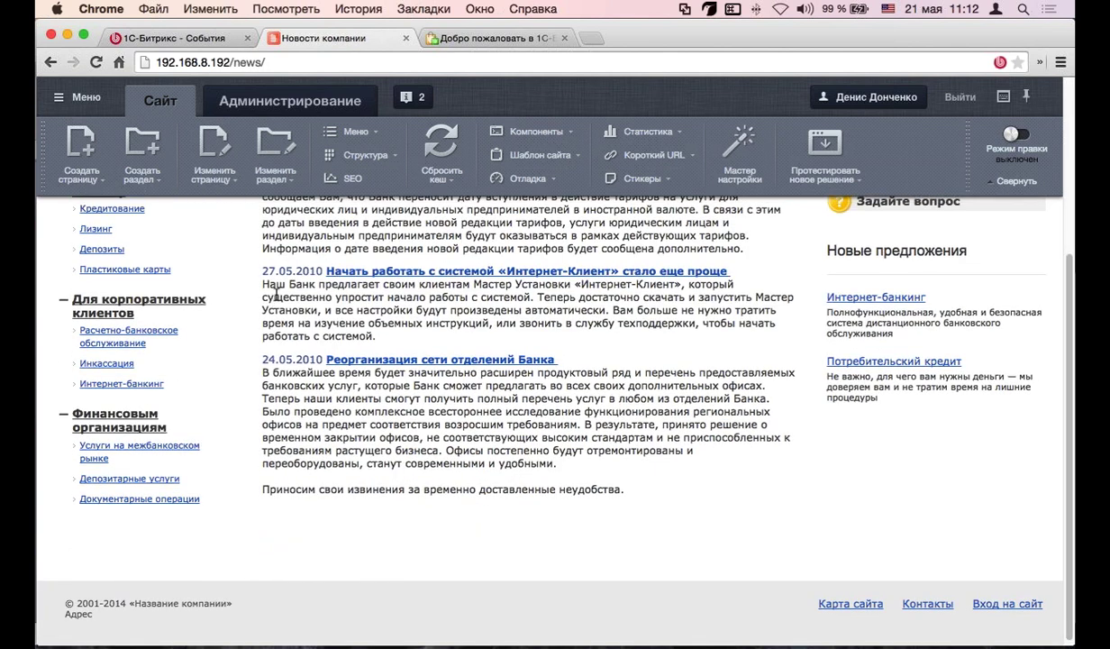
pyautogui.click(310, 277)
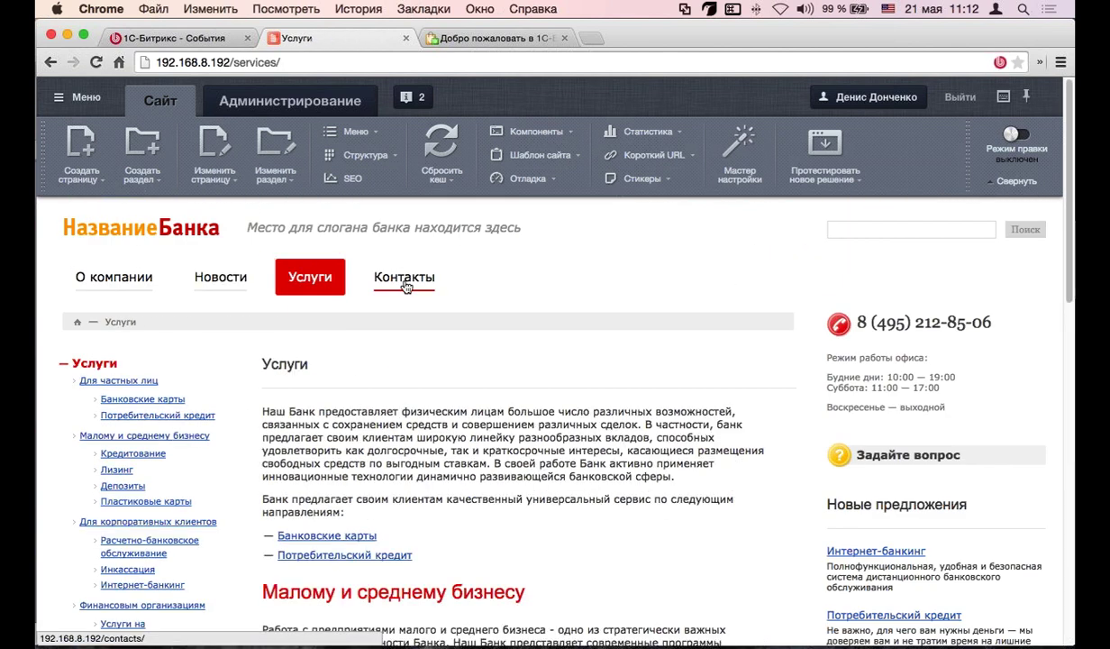
pyautogui.click(396, 278)
pyautogui.scroll(-5, 527, 305)
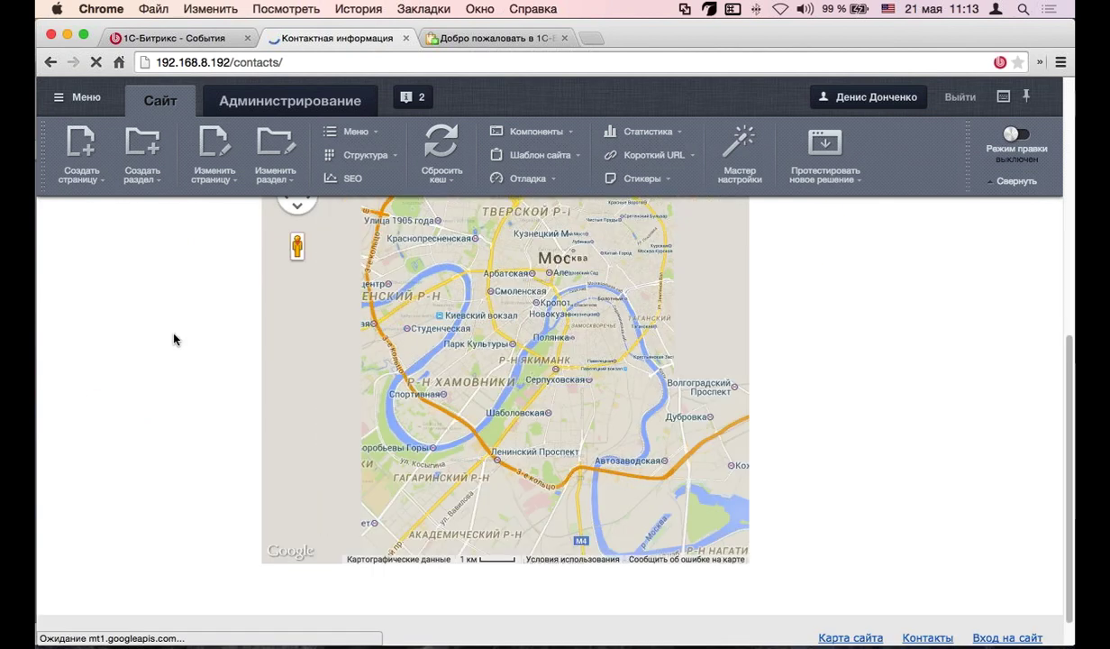
pyautogui.scroll(2, 173, 339)
pyautogui.scroll(5, 173, 339)
pyautogui.click(142, 228)
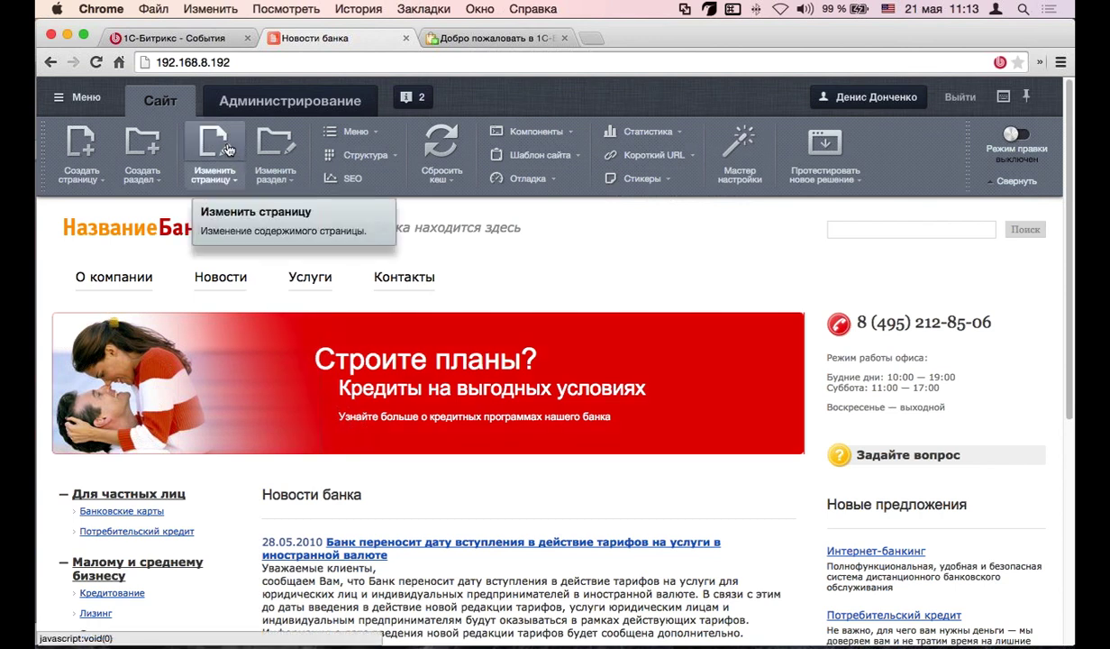
# Start a new site section with the title мавмывмвм and the folder name мывмвывмвм
pyautogui.click(151, 143)
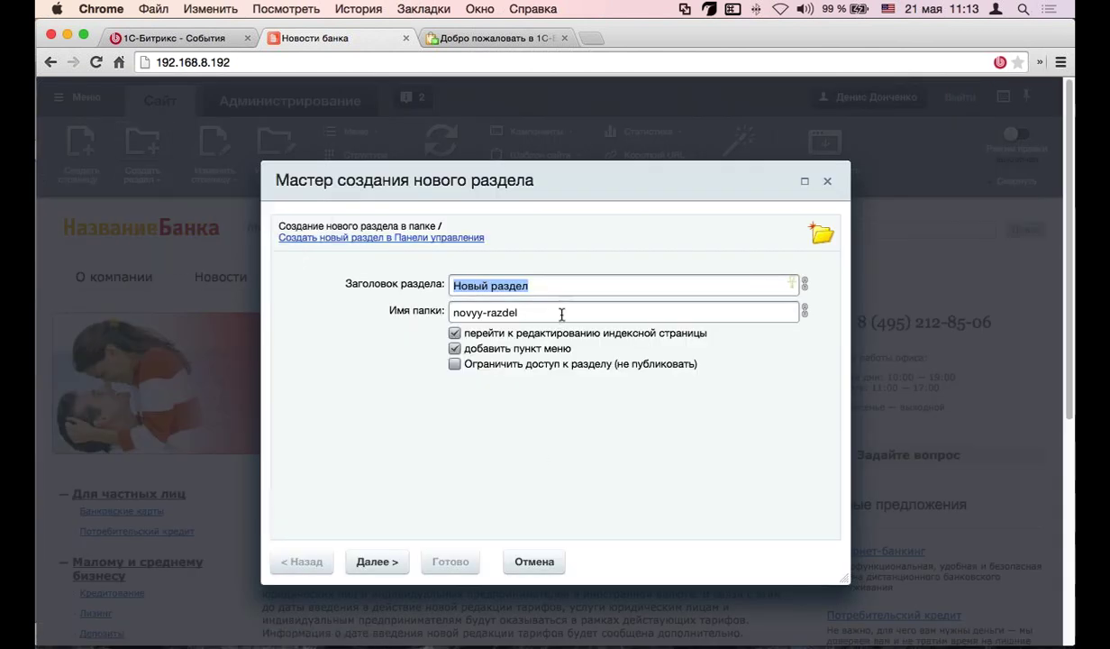
pyautogui.write('мавмывмвм')
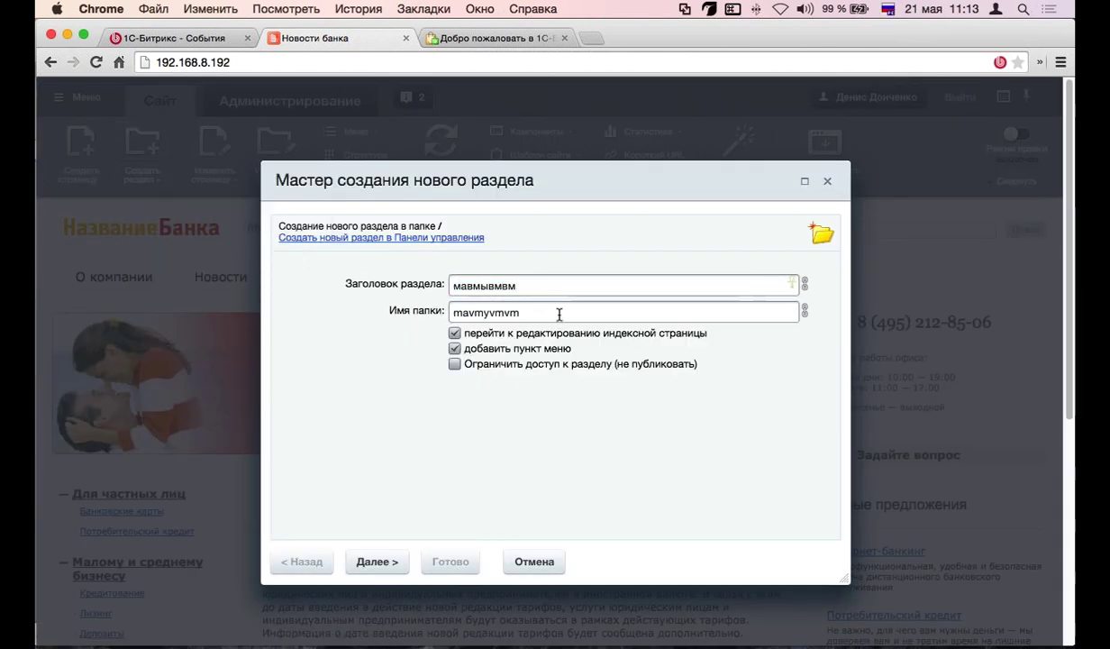
pyautogui.moveTo(536, 310); pyautogui.dragTo(432, 299)
pyautogui.write('мыв')
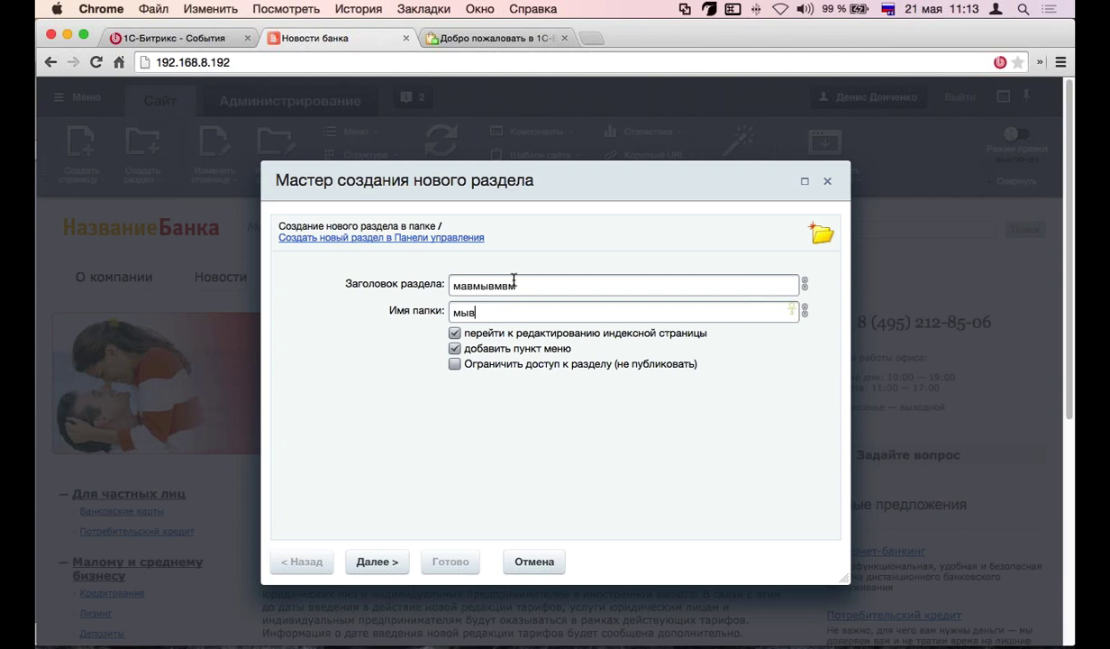
pyautogui.write('мывмвм')
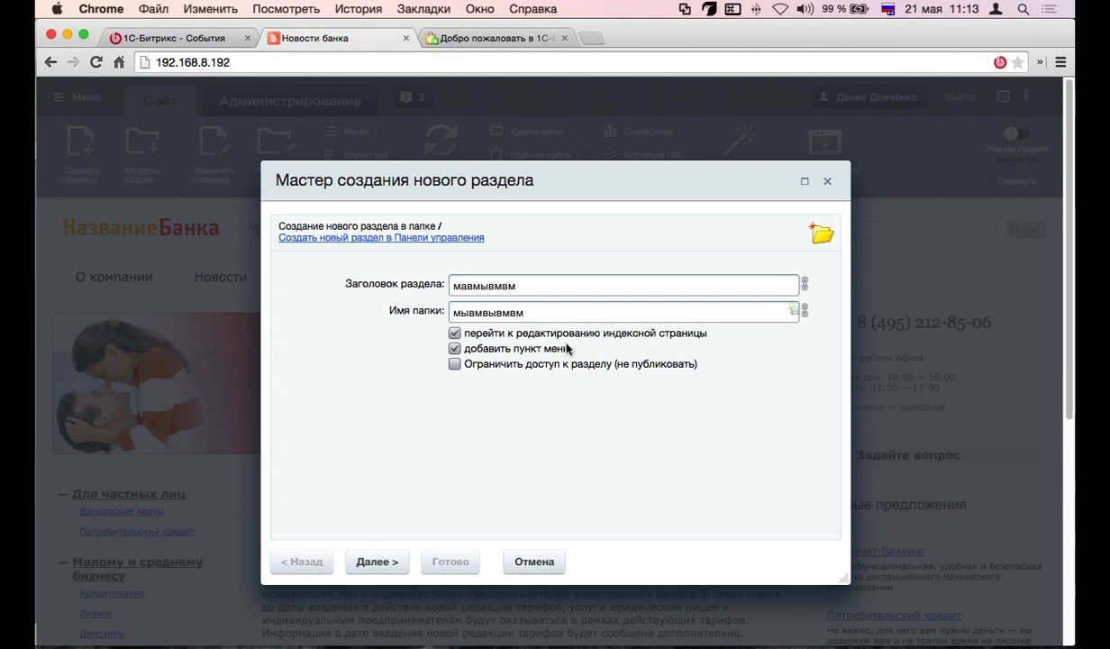
# Try restricting access to the new section to the Администраторы интернет-магазина group, and remove the restriction
pyautogui.click(455, 364)
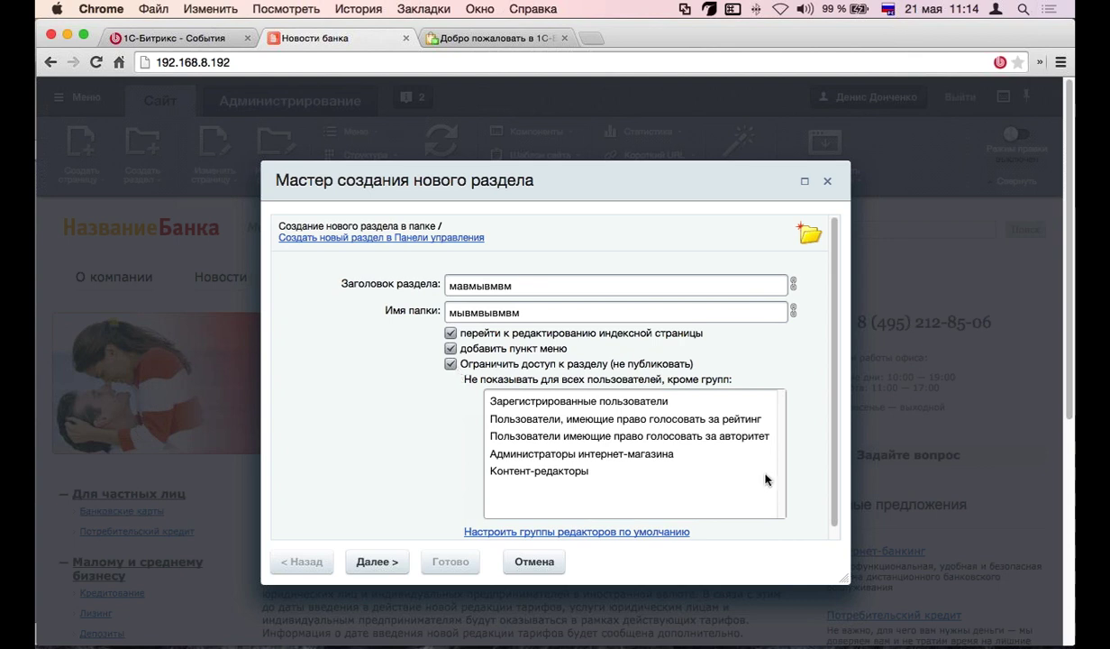
pyautogui.click(594, 454)
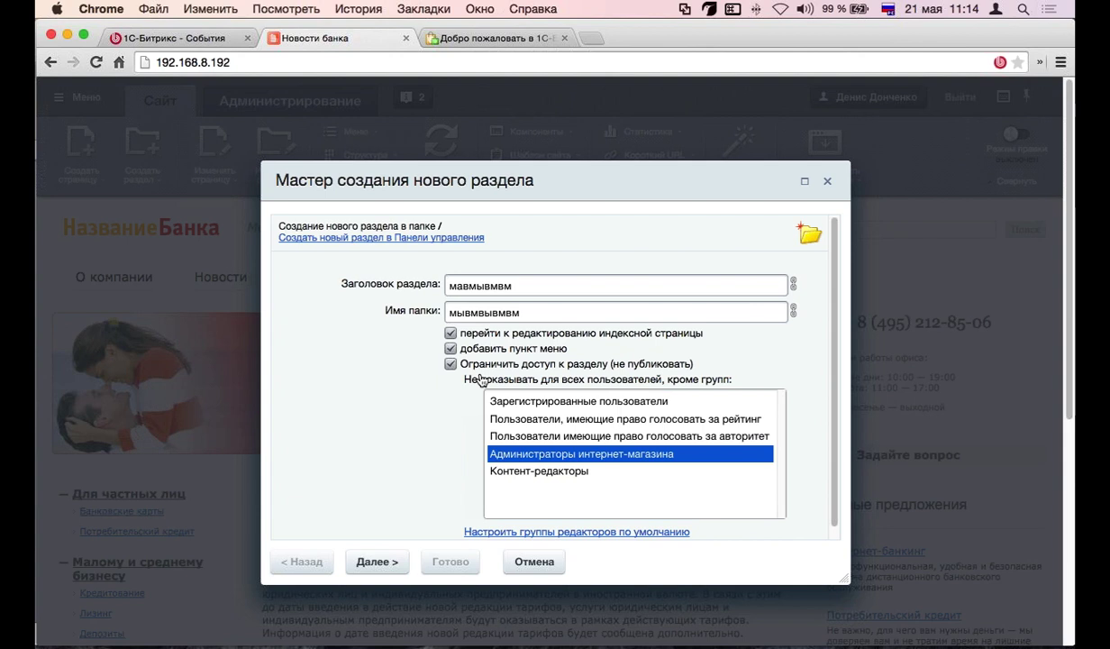
pyautogui.click(451, 363)
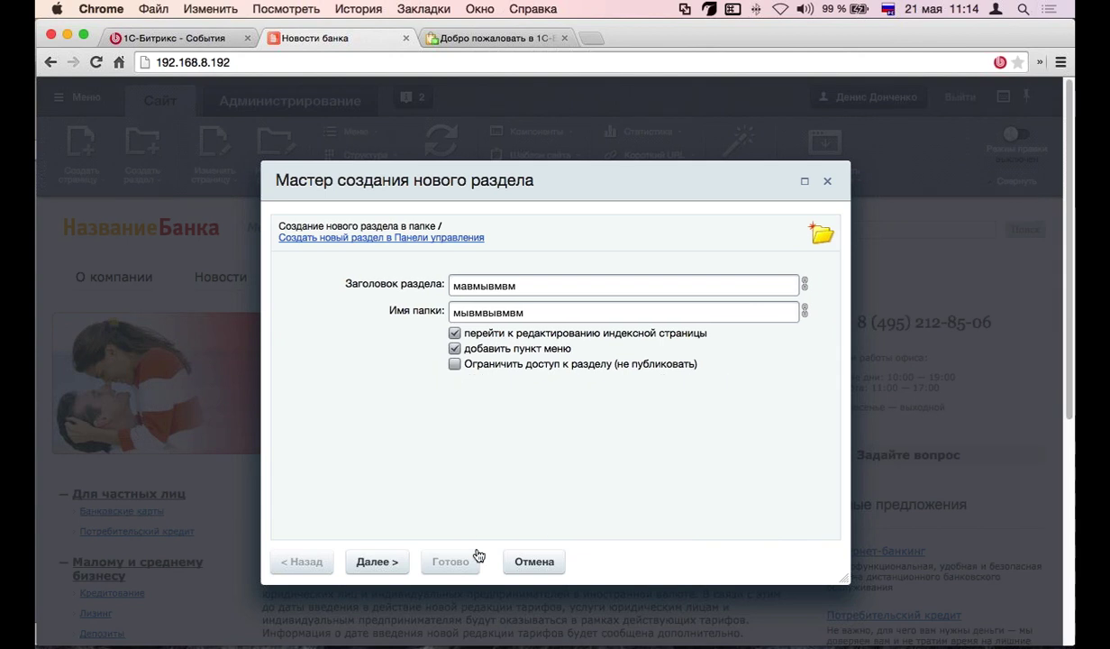
# Give the section a menu item named ТЕСТ in Верхнее меню, inserted before Услуги
pyautogui.click(376, 564)
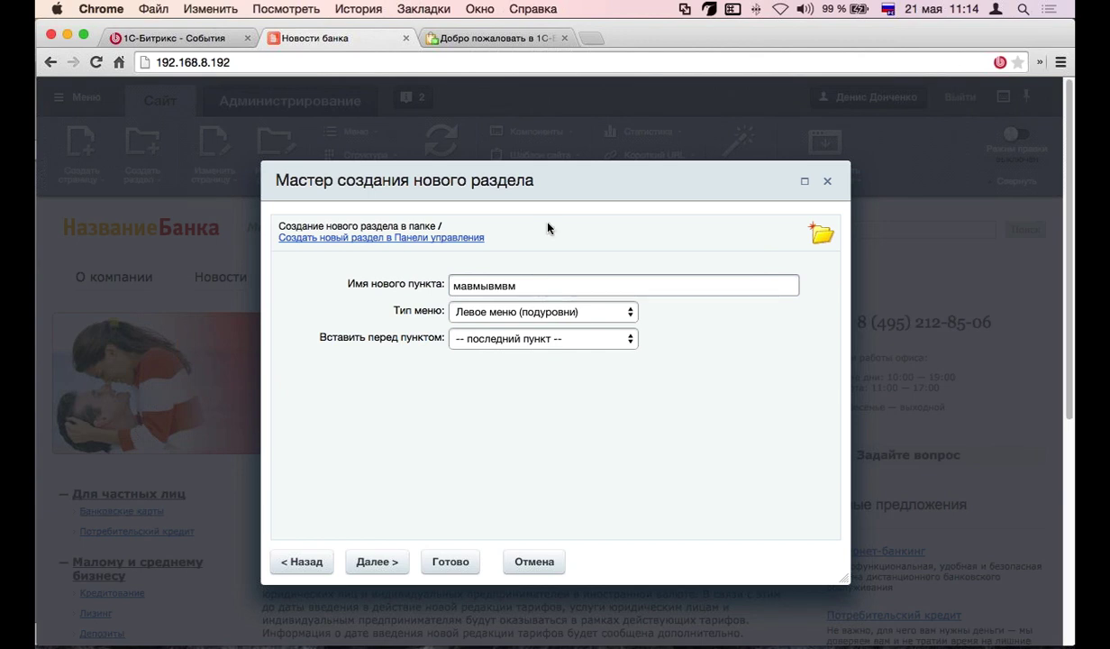
pyautogui.moveTo(564, 179); pyautogui.dragTo(519, 341)
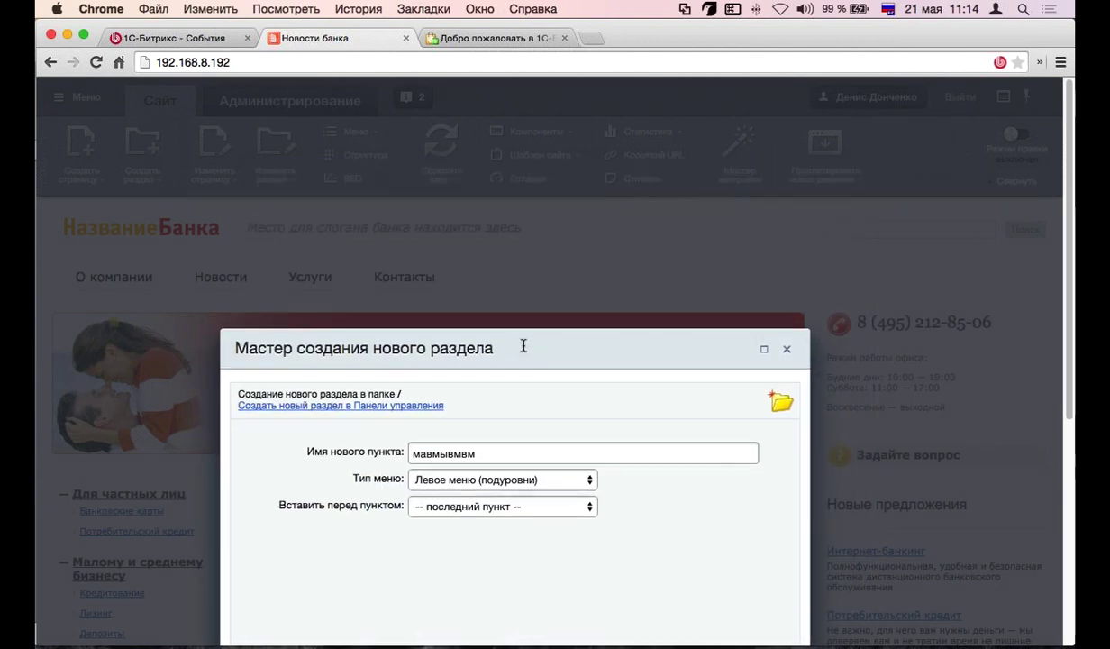
pyautogui.press('super+a')
pyautogui.write('ТЕСТ')
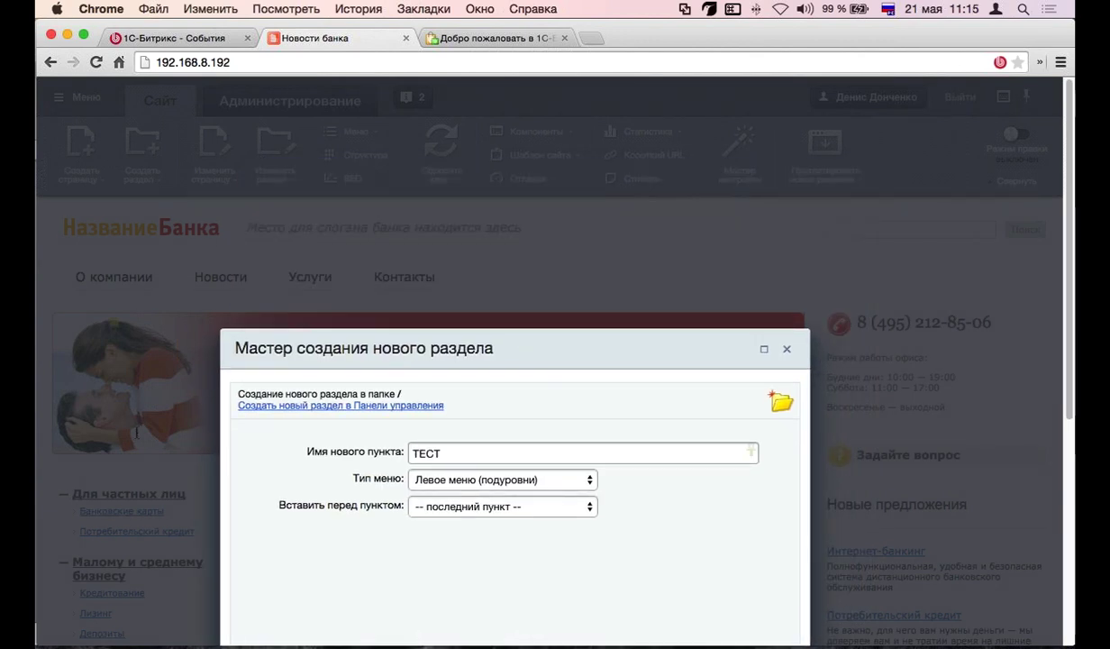
pyautogui.click(463, 479)
pyautogui.click(467, 493)
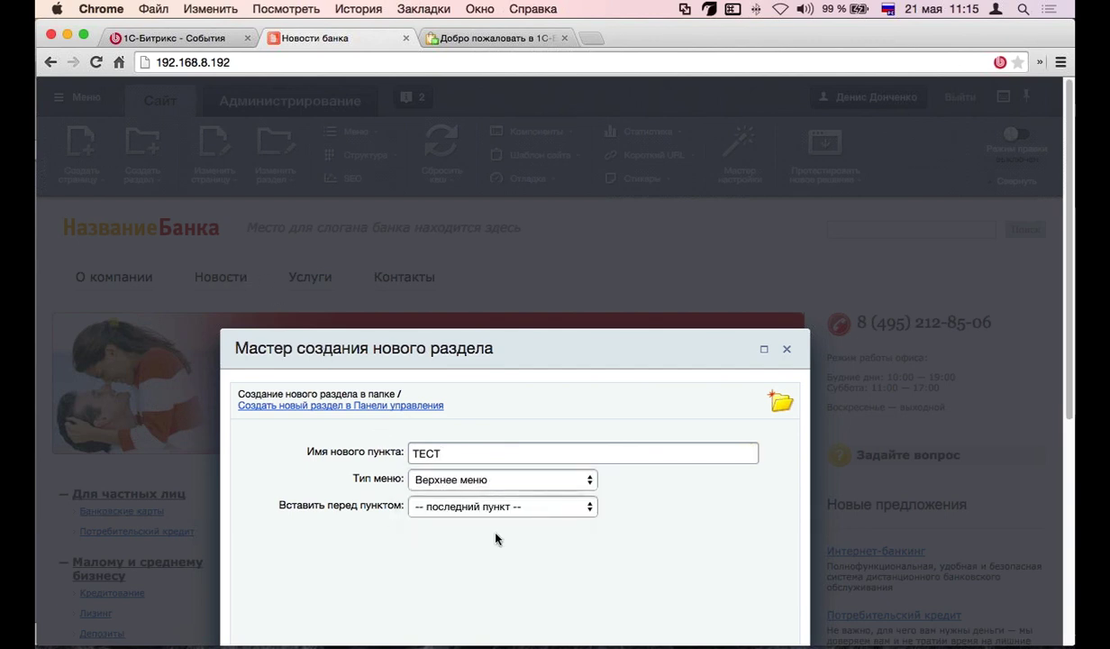
pyautogui.click(489, 507)
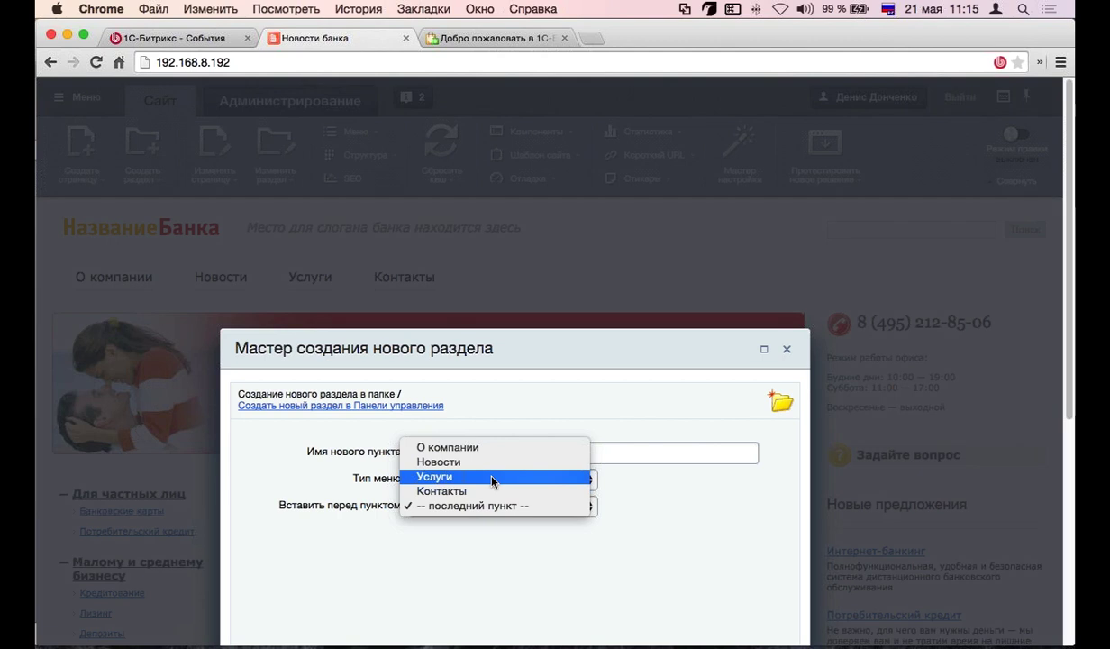
pyautogui.click(492, 478)
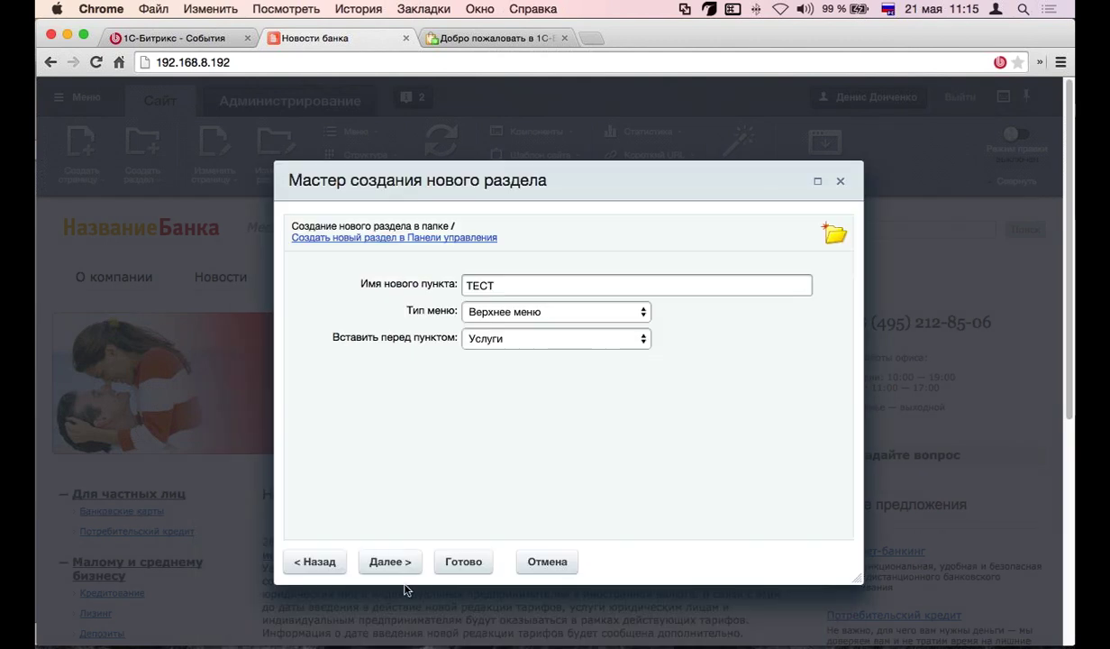
# Look through the section's page description and keywords properties and finish creating the section
pyautogui.click(389, 561)
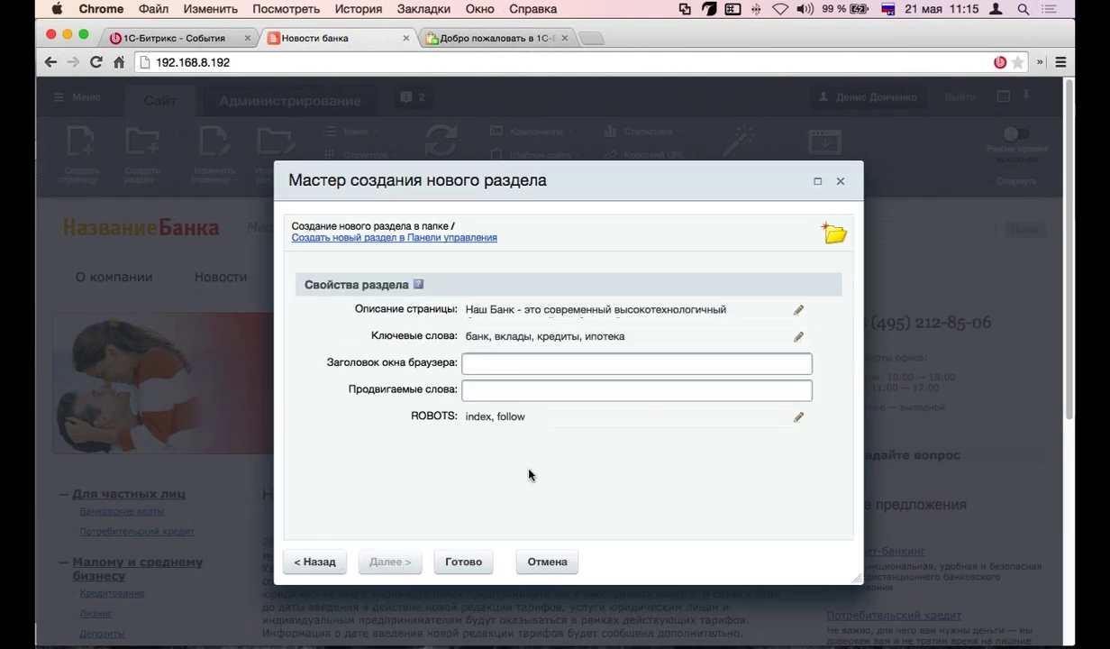
pyautogui.click(527, 312)
pyautogui.click(525, 340)
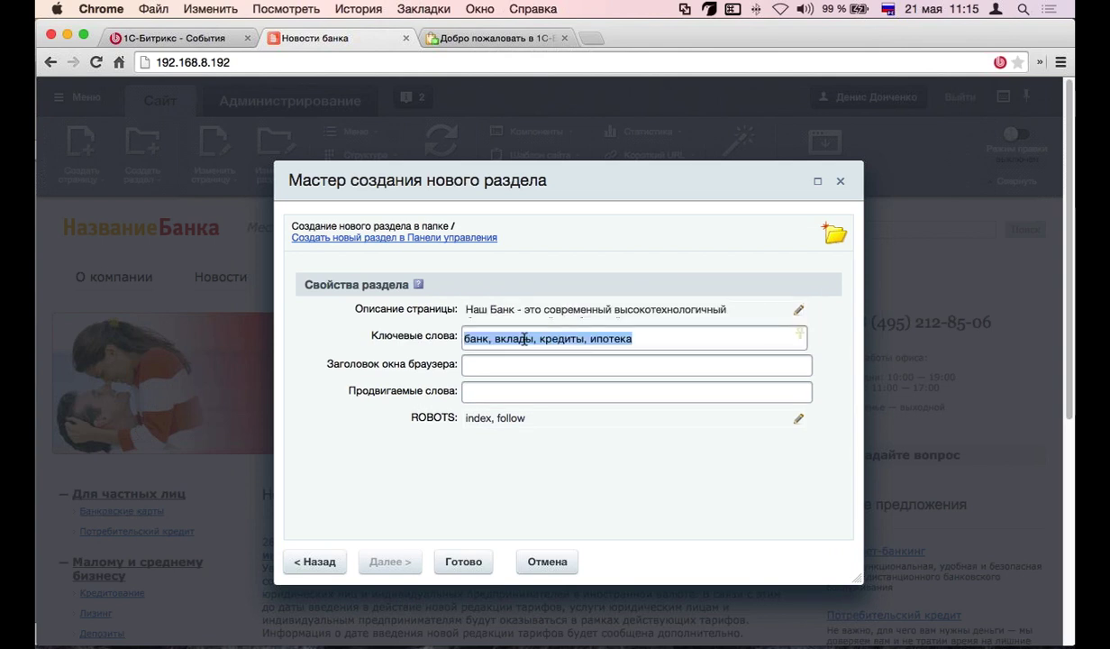
pyautogui.click(510, 309)
pyautogui.click(510, 337)
pyautogui.click(455, 567)
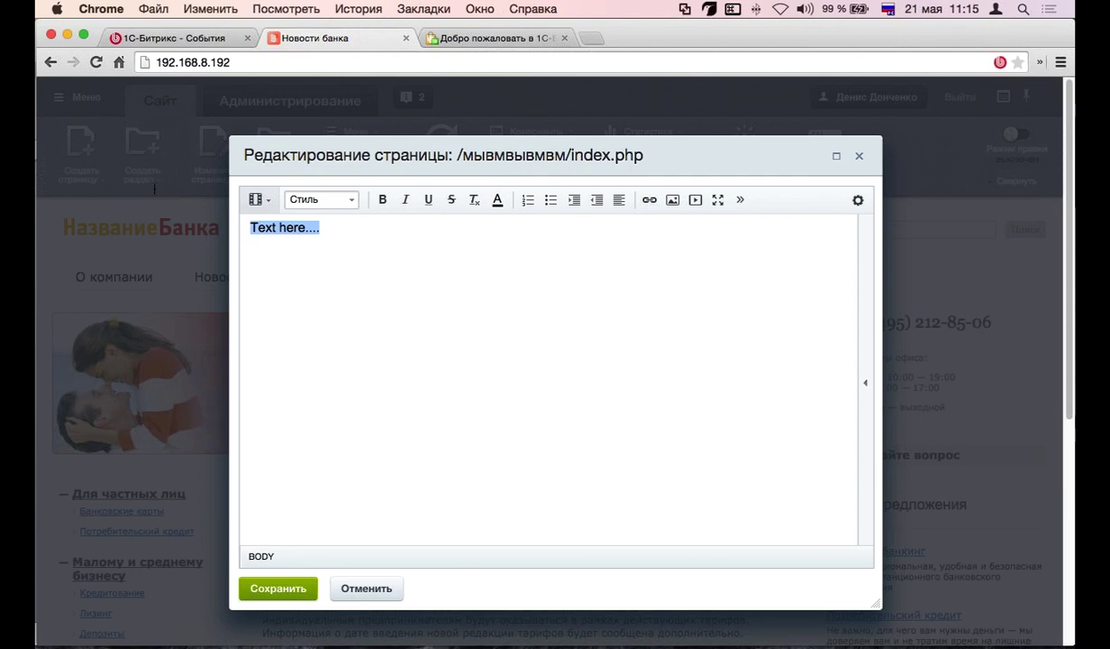
# Replace the index page's placeholder text with lines of sample text, starting with ваивиывиыви, sdb, dbs, db and ending with sdbdbsb
pyautogui.write('ваивыывыви')
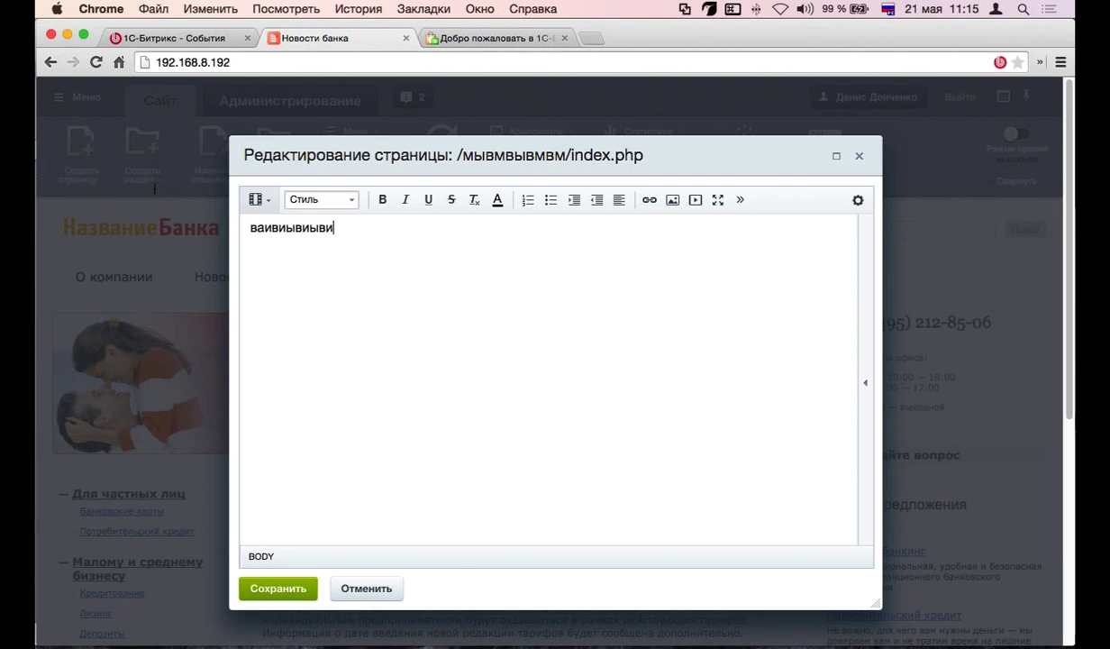
pyautogui.press('Return')
pyautogui.press('super+space')
pyautogui.write('sdb')
pyautogui.press('Return')
pyautogui.write('dbs')
pyautogui.press('Return')
pyautogui.write('db')
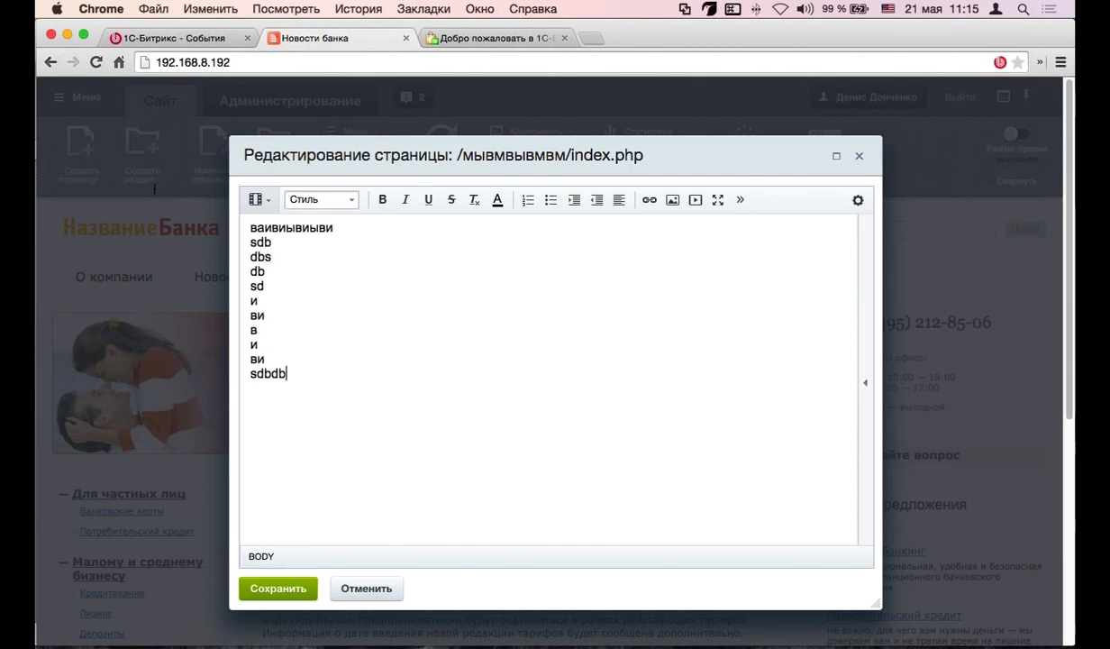
pyautogui.write(' sd и ви в и ви sdbdbsb')
# Make the first four lines, ваивиывиыви to db, bold and the lines ви, в, и in the middle italic
pyautogui.moveTo(236, 263); pyautogui.dragTo(224, 222)
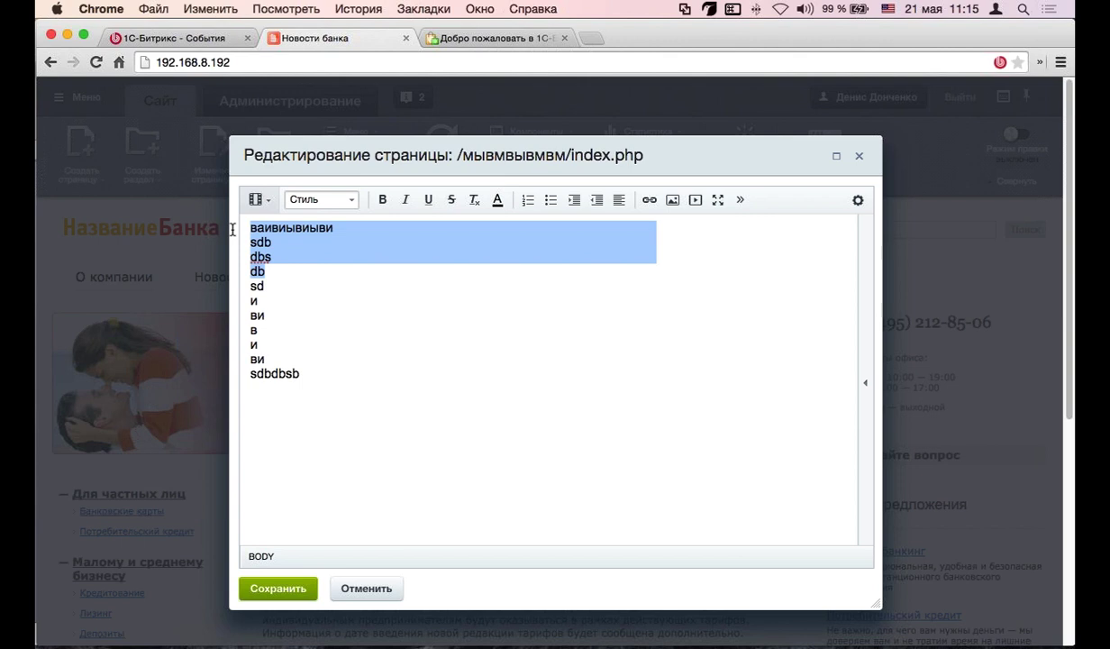
pyautogui.click(384, 203)
pyautogui.moveTo(275, 345); pyautogui.dragTo(239, 307)
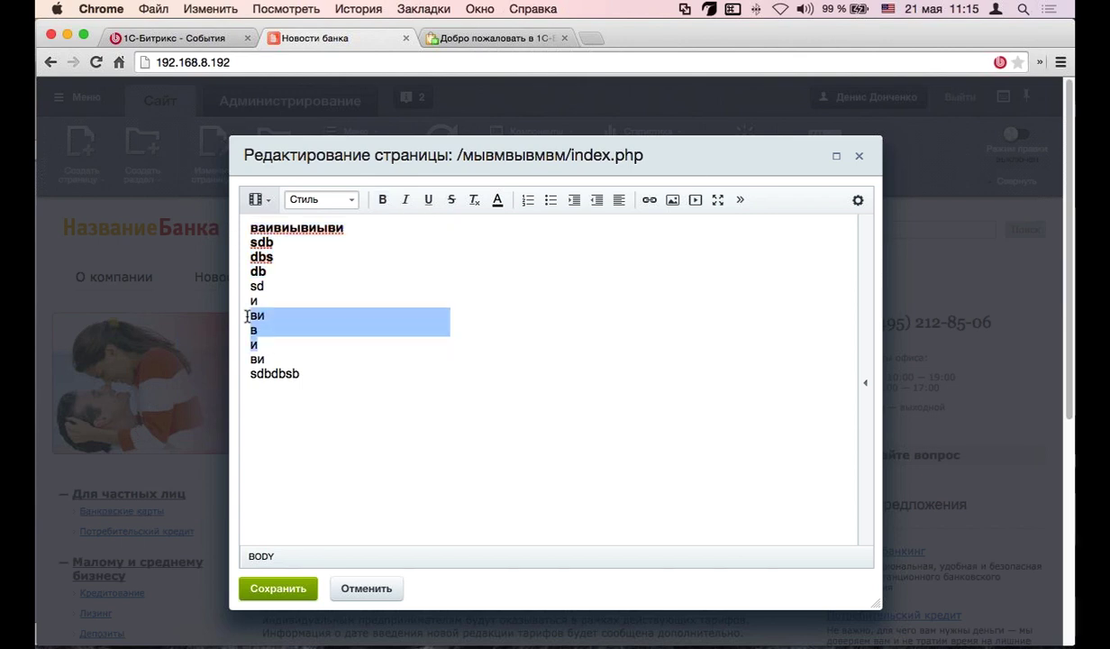
pyautogui.click(405, 199)
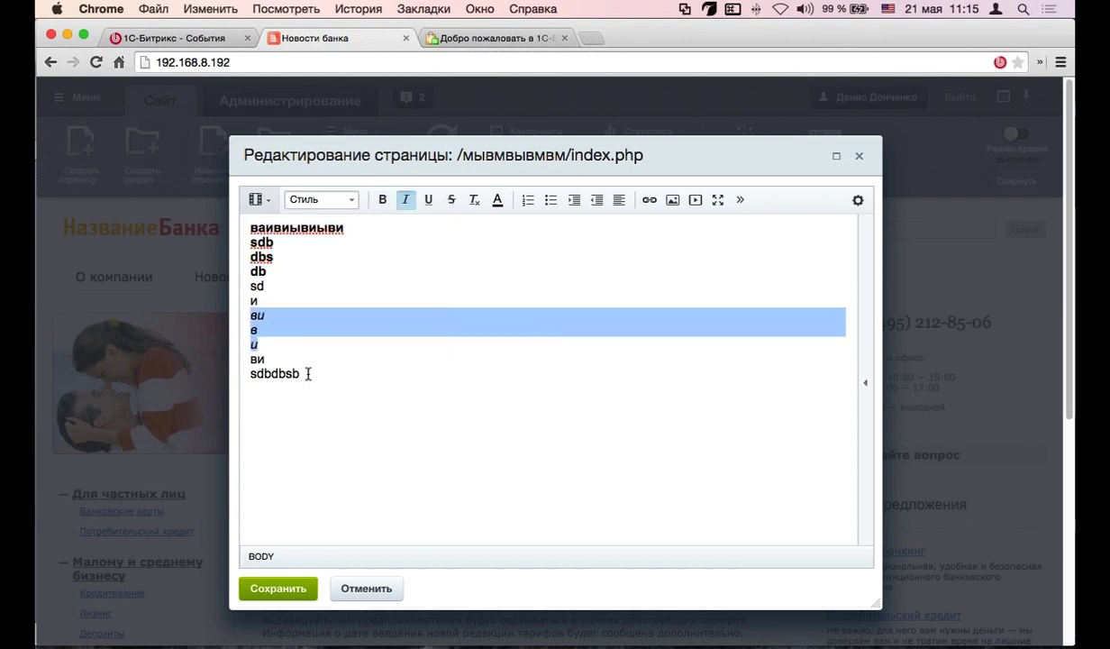
# Apply strikethrough to the end of the page text, from the и in the last ви through sdbdbsb
pyautogui.moveTo(304, 372); pyautogui.dragTo(245, 350)
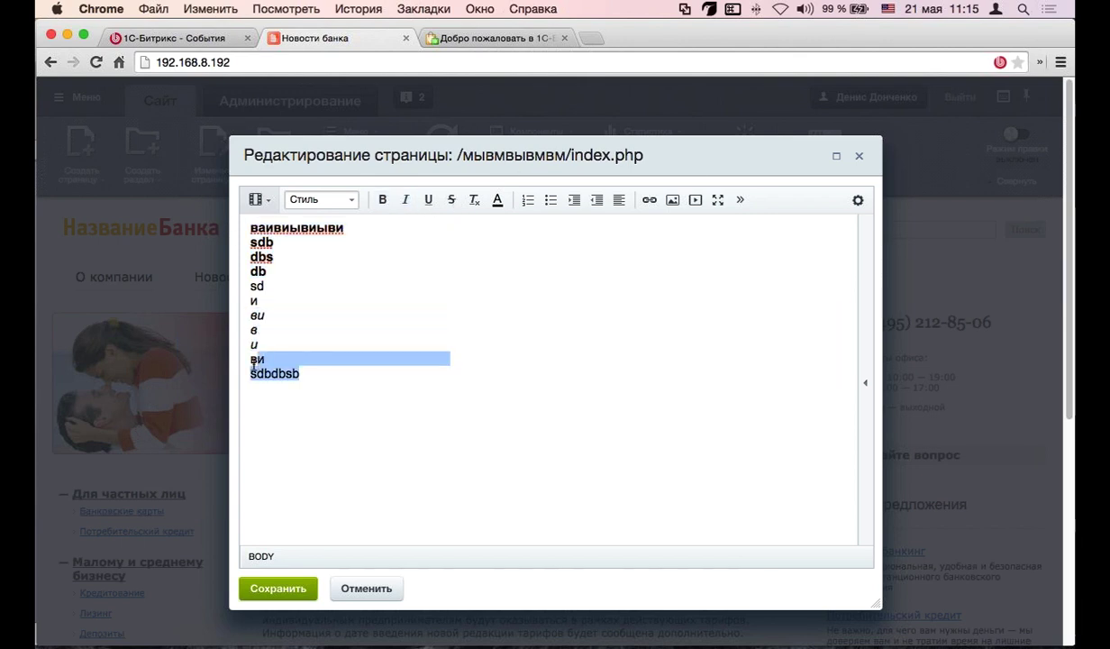
pyautogui.click(451, 200)
pyautogui.click(484, 346)
pyautogui.click(341, 376)
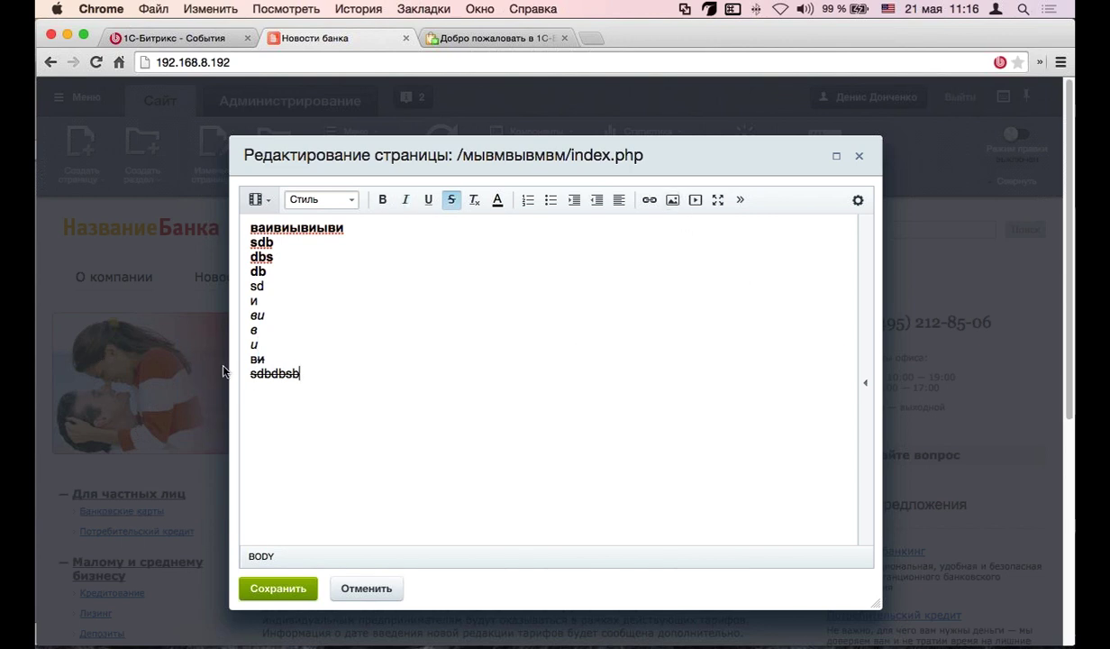
# Select the italic lines and examine the editor's additional formatting and insertion tools
pyautogui.moveTo(260, 344); pyautogui.dragTo(250, 315)
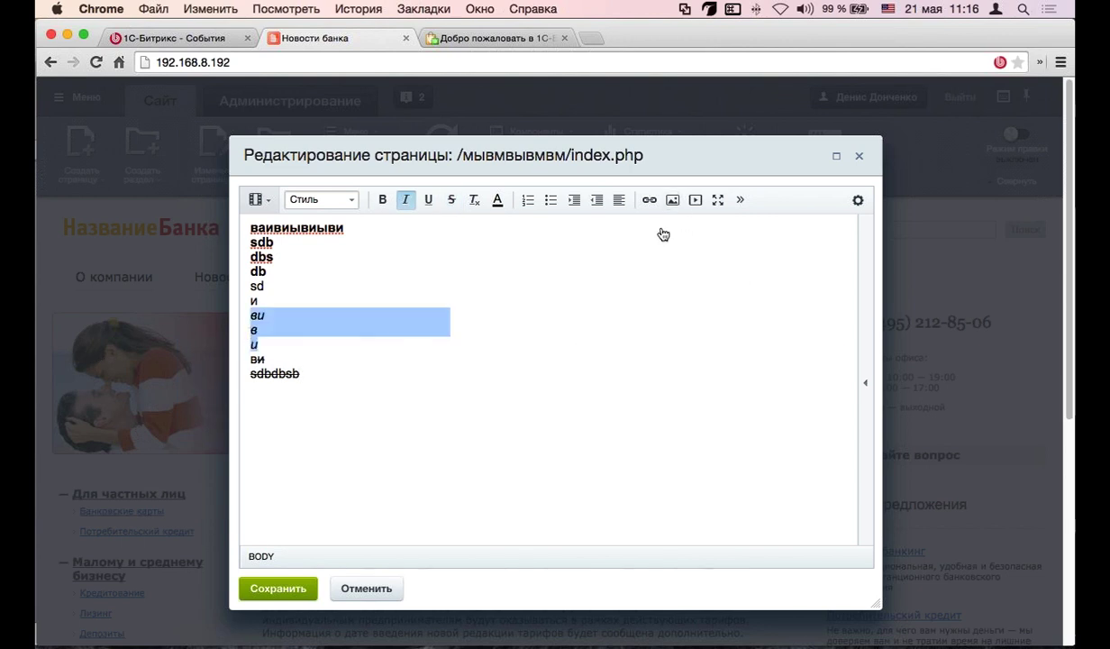
pyautogui.click(741, 200)
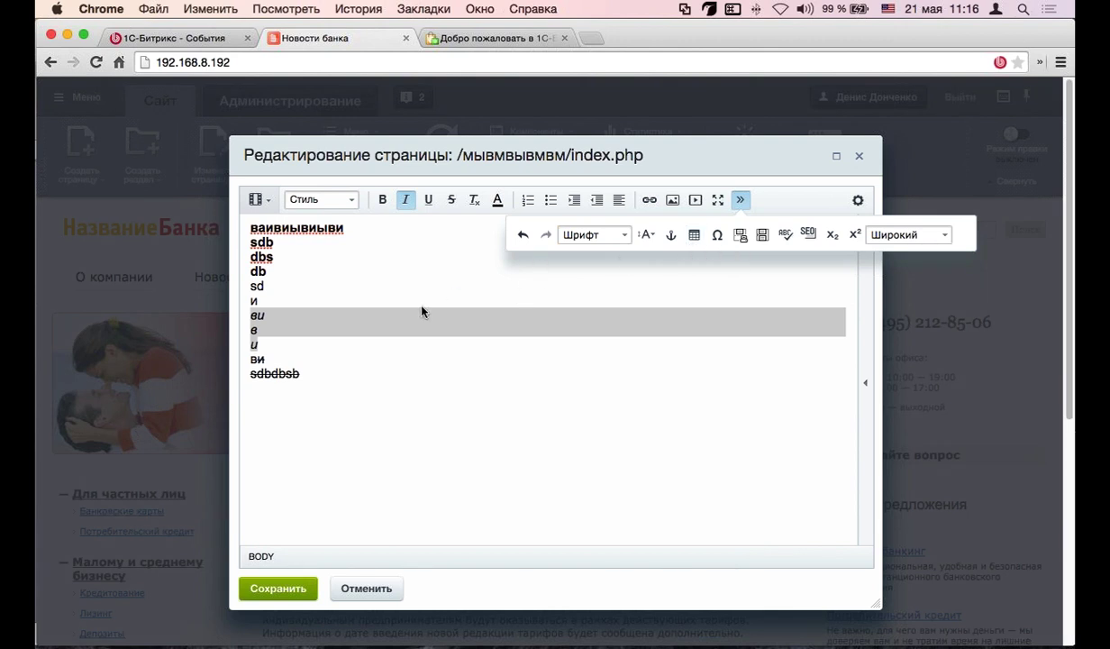
pyautogui.click(358, 330)
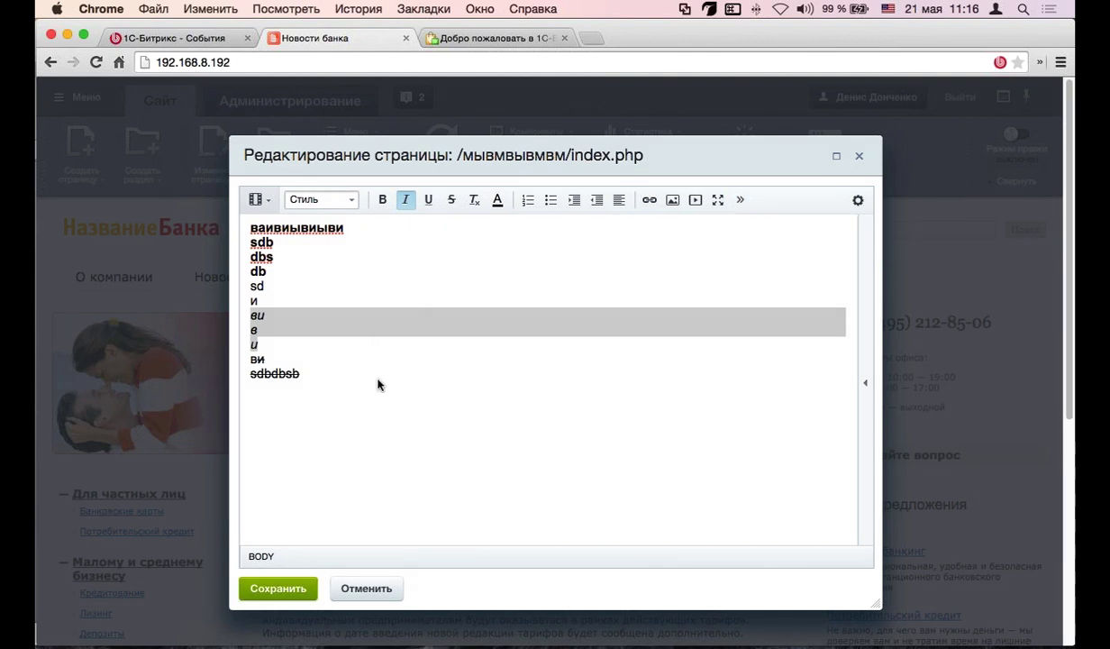
# Switch the page editor to source code mode and inspect the HTML markup of the whole text
pyautogui.click(263, 199)
pyautogui.click(242, 229)
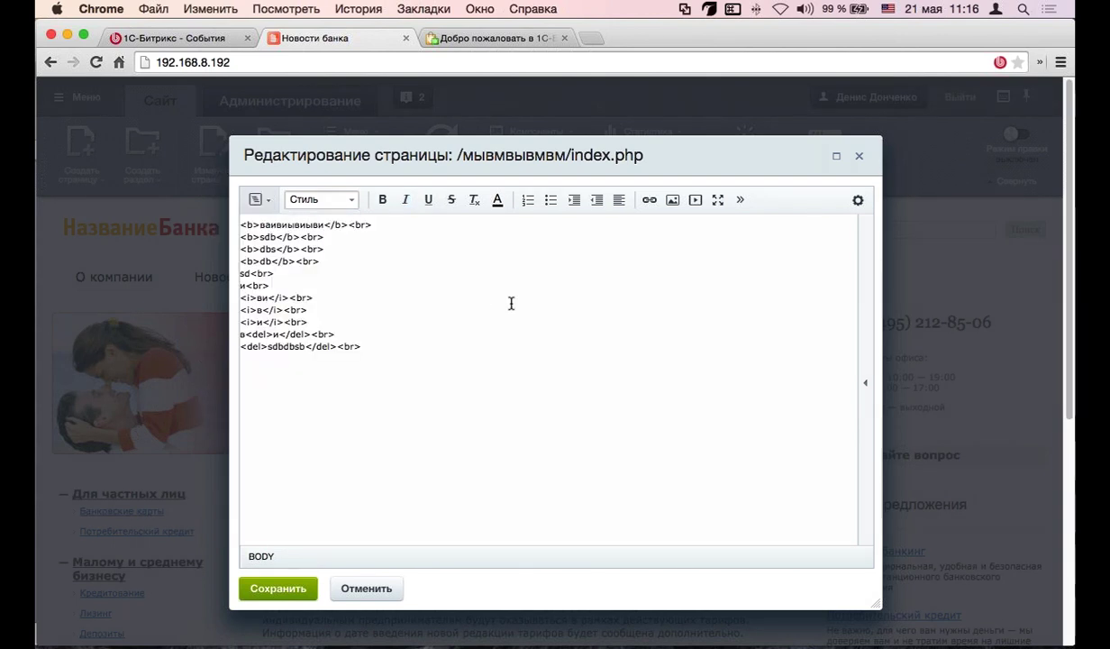
pyautogui.press('super+a')
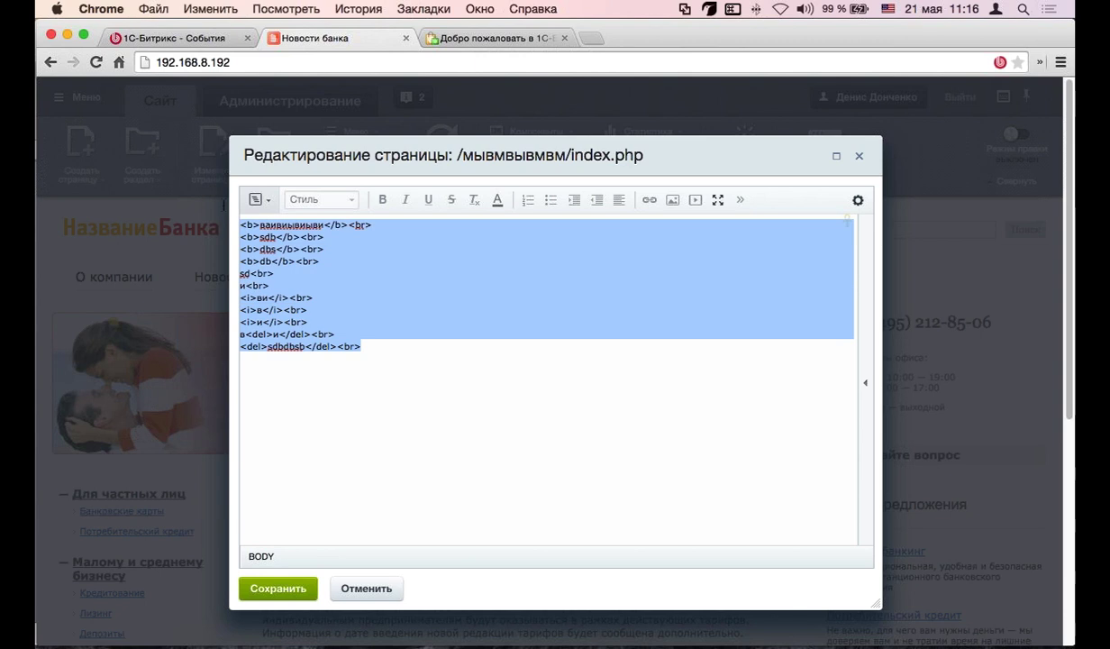
pyautogui.click(384, 347)
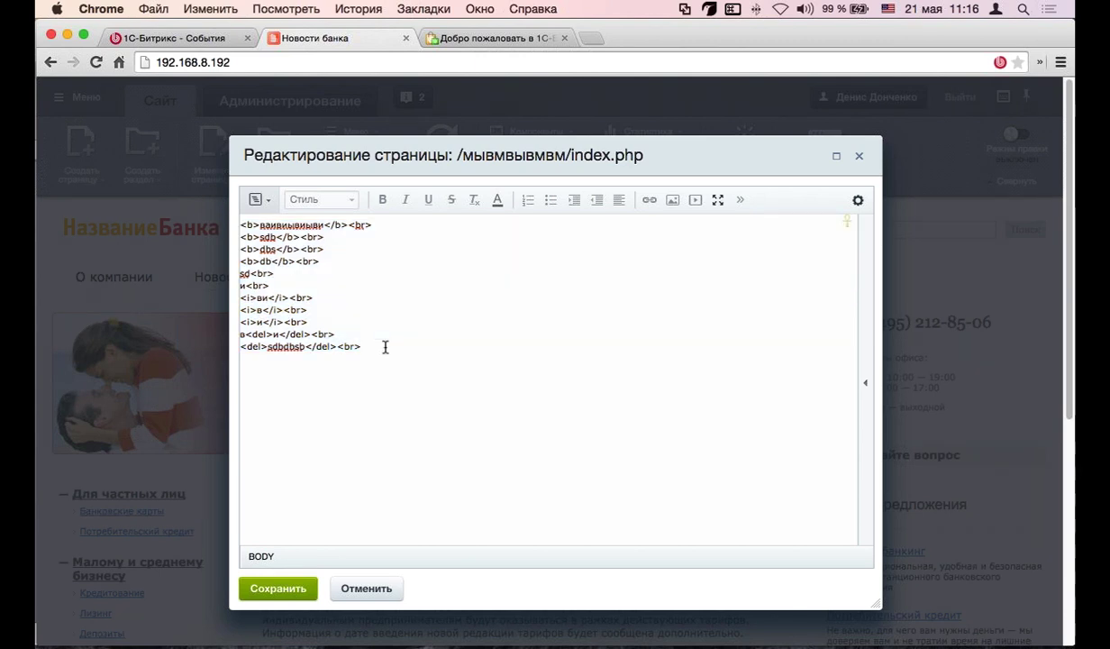
# Switch the page editor to split mode to compare the visual text with its HTML code
pyautogui.click(257, 199)
pyautogui.click(293, 235)
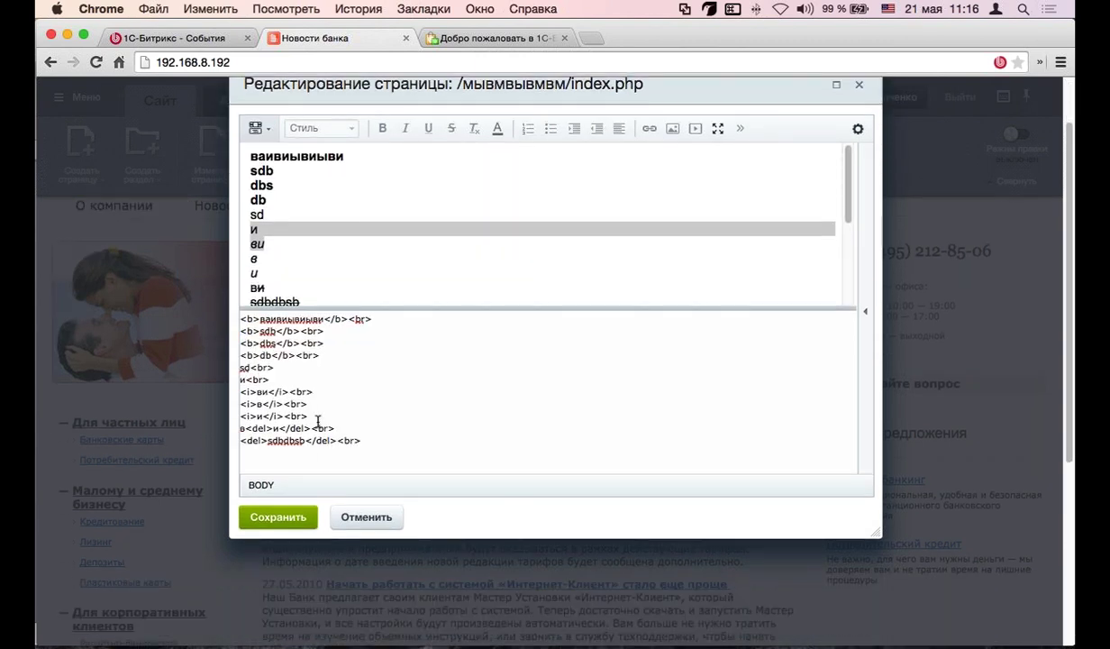
pyautogui.click(286, 228)
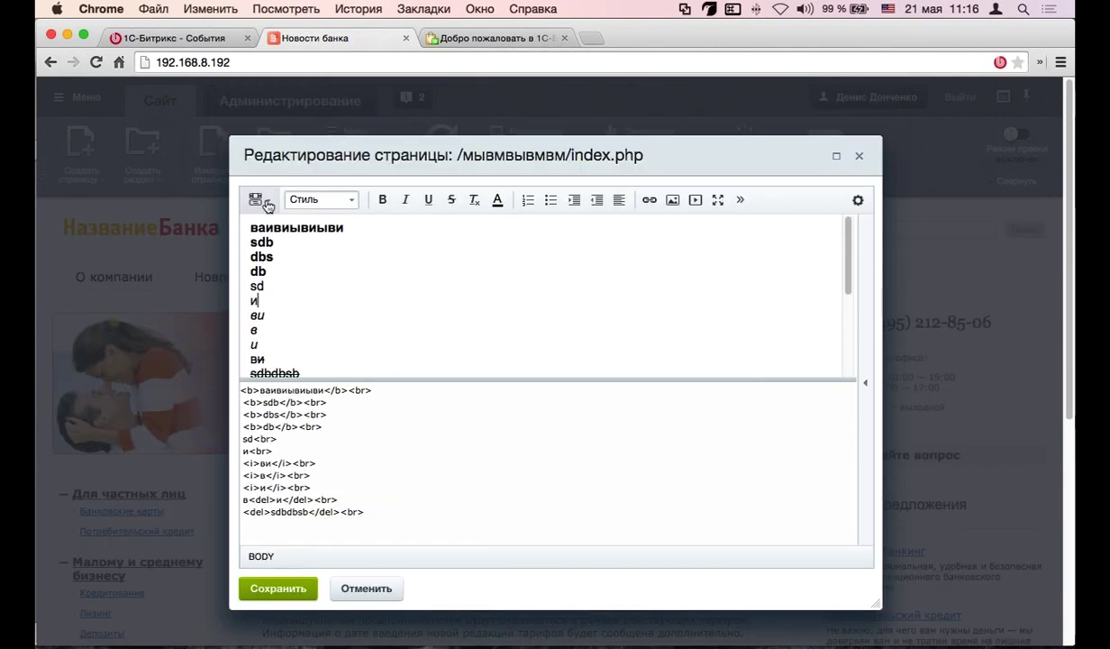
# Try the editor's side-by-side text and code mode, return it to visual mode and save the new section's page
pyautogui.click(256, 199)
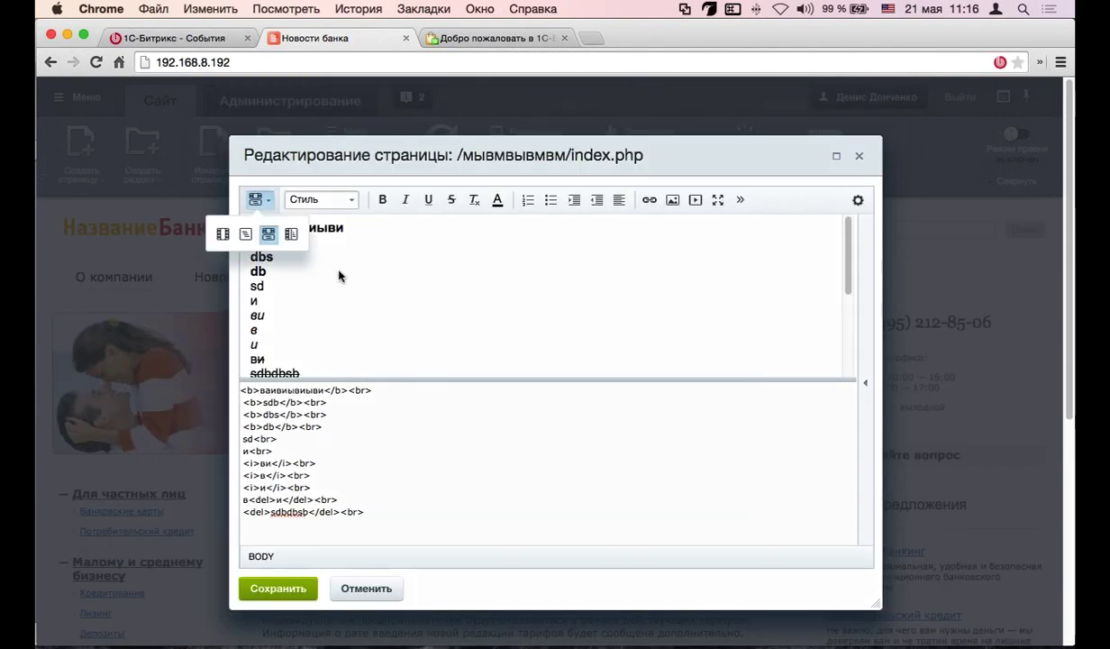
pyautogui.click(291, 234)
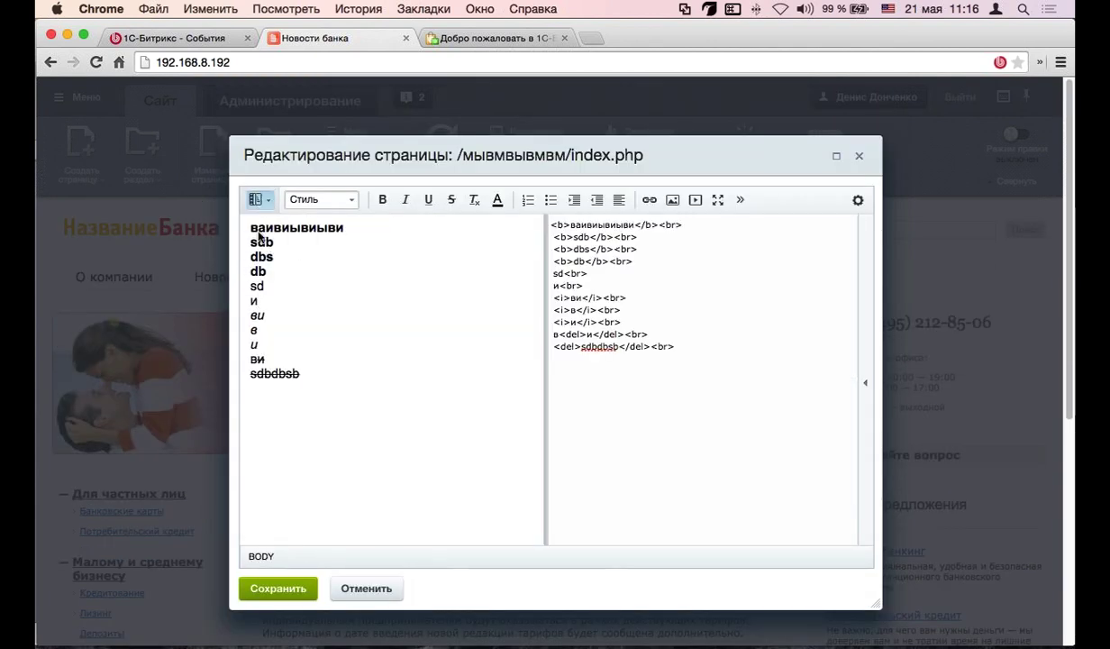
pyautogui.click(256, 199)
pyautogui.click(246, 236)
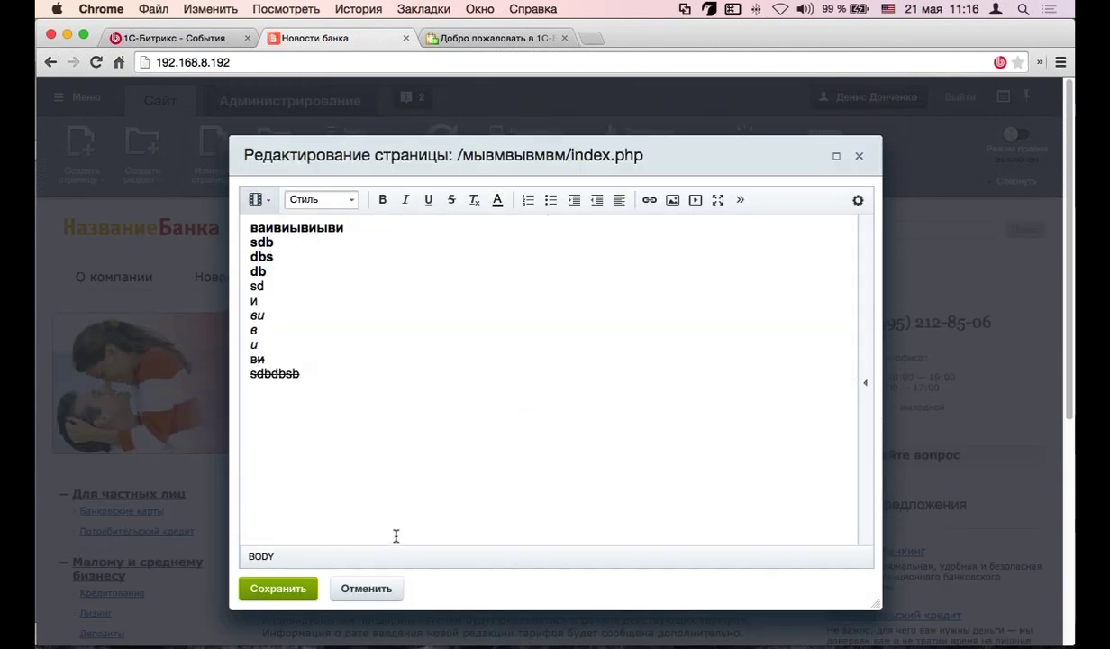
pyautogui.click(294, 587)
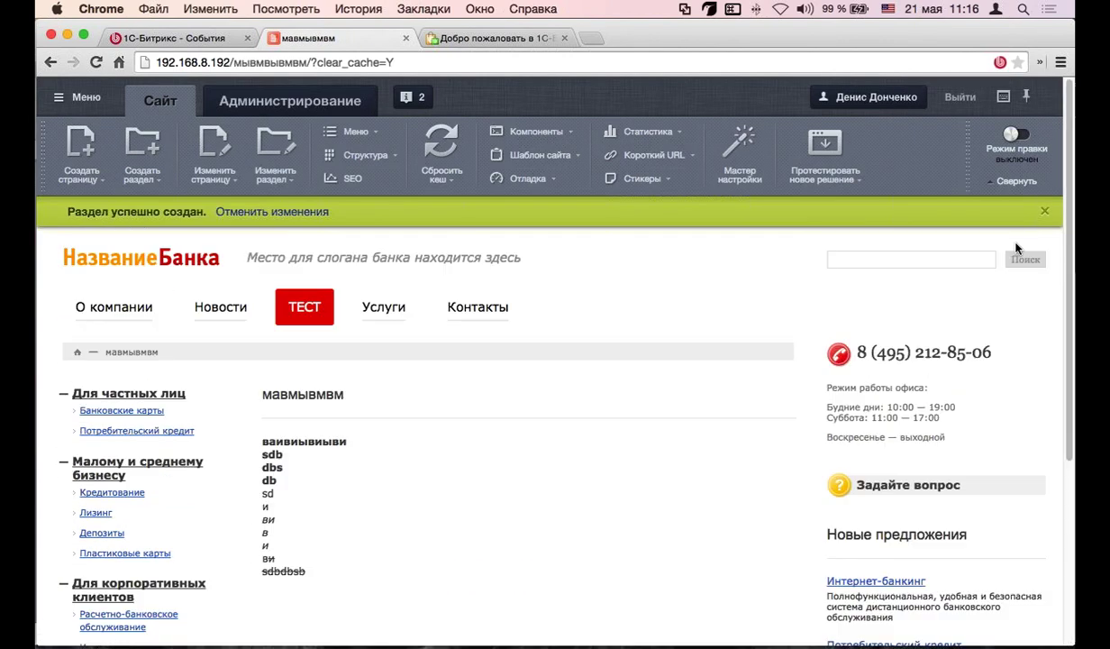
pyautogui.click(1042, 212)
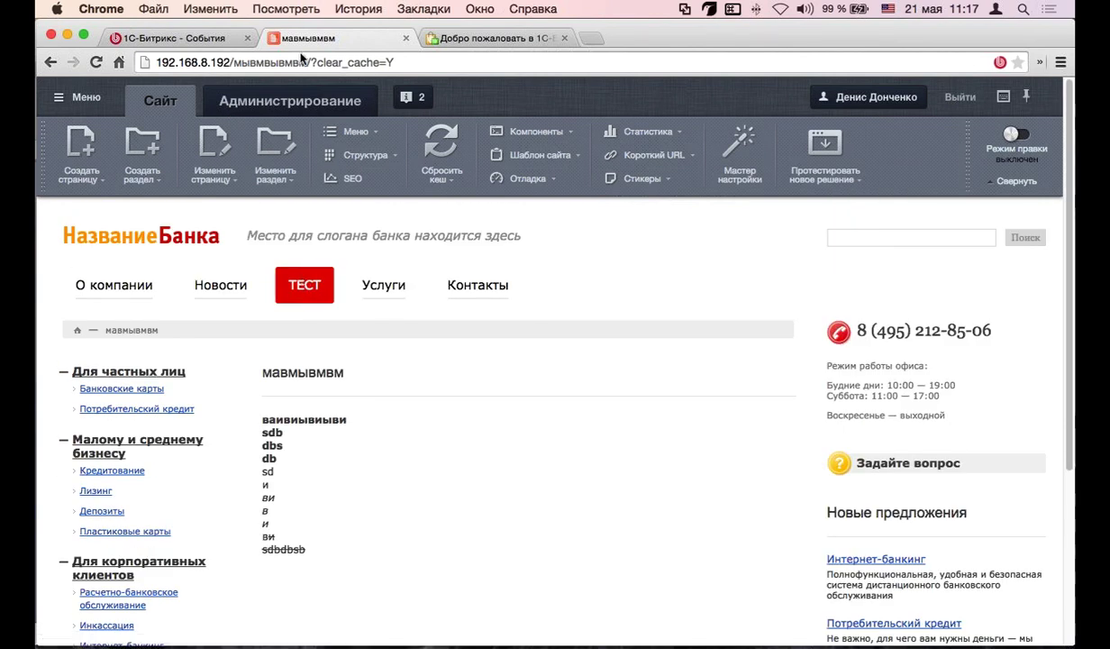
# Check the new section's address and page content, and reopen the section from the home page through the ТЕСТ menu item
pyautogui.moveTo(306, 62); pyautogui.dragTo(233, 62)
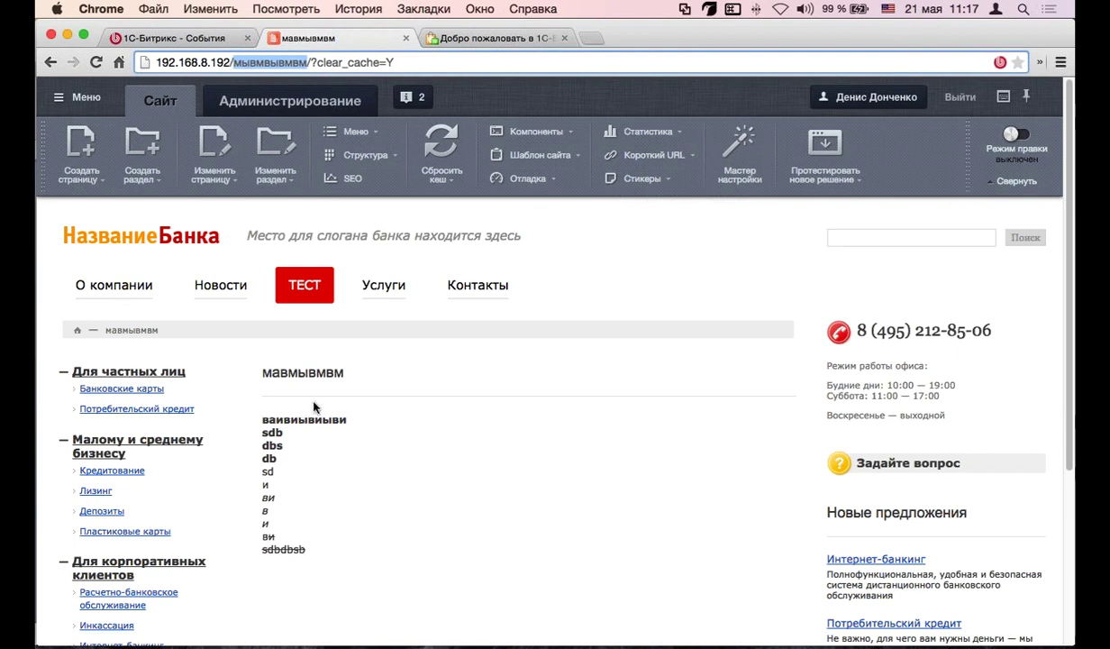
pyautogui.scroll(-3, 319, 401)
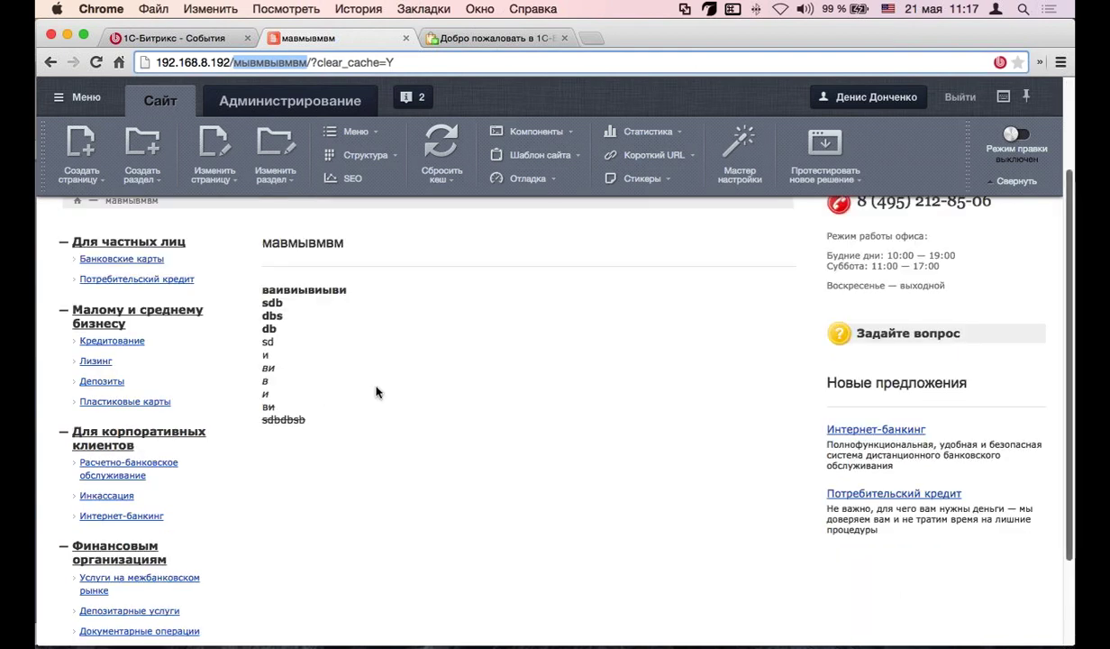
pyautogui.scroll(3, 378, 383)
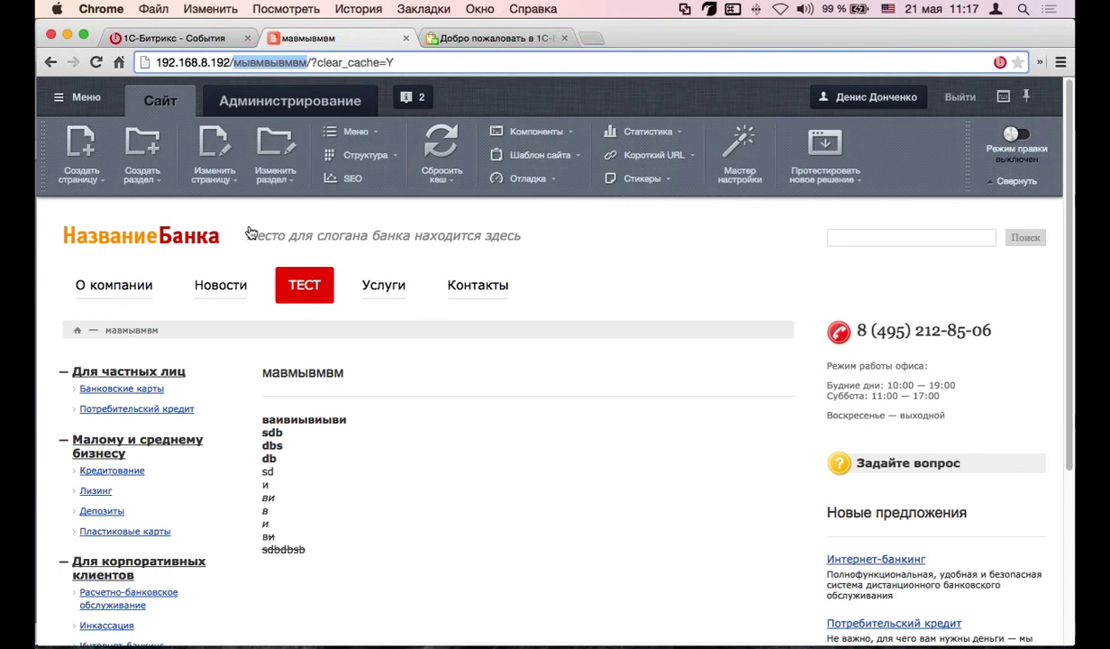
pyautogui.click(139, 231)
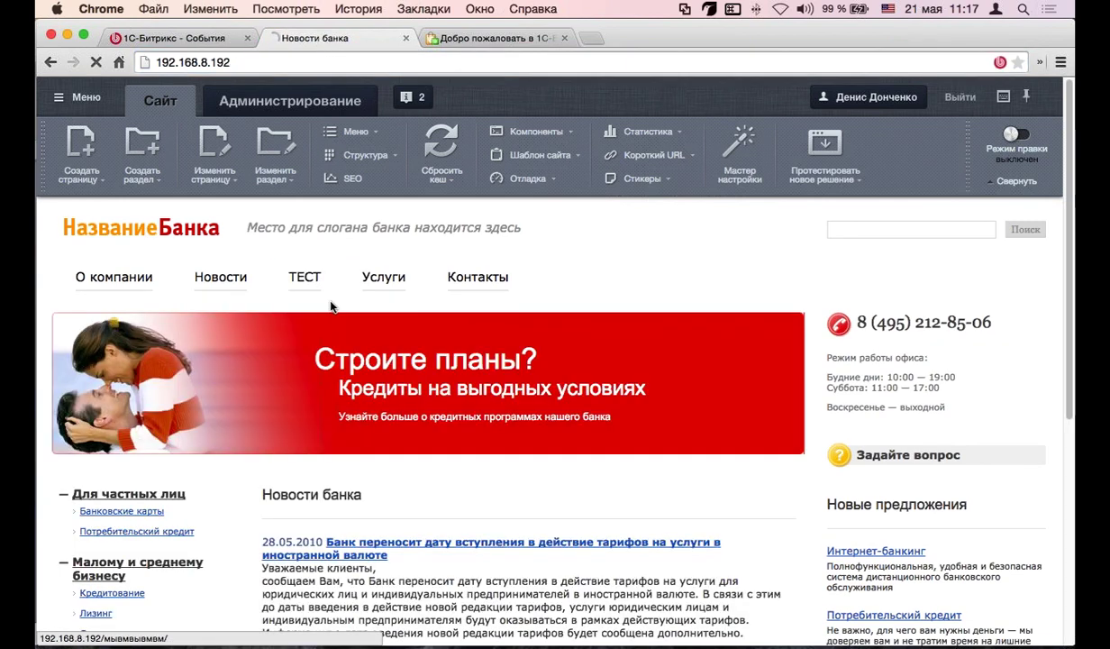
pyautogui.click(317, 289)
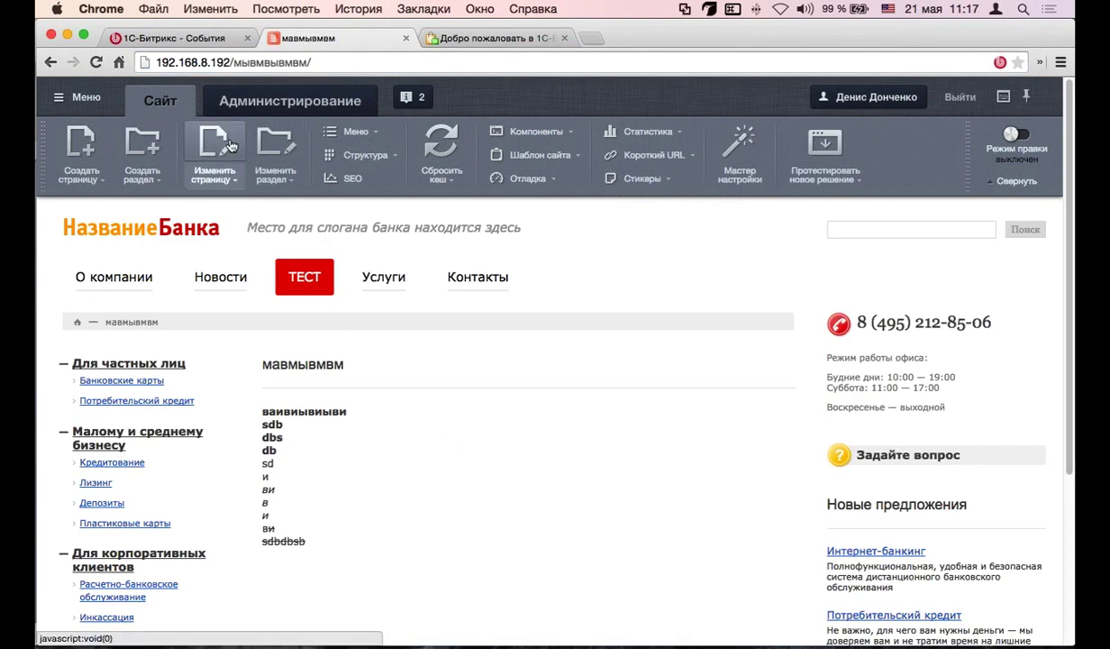
# Replace the page's entire text with the two lines вvsdvsdv and sdvsdvsdvdv, and save the page
pyautogui.click(226, 149)
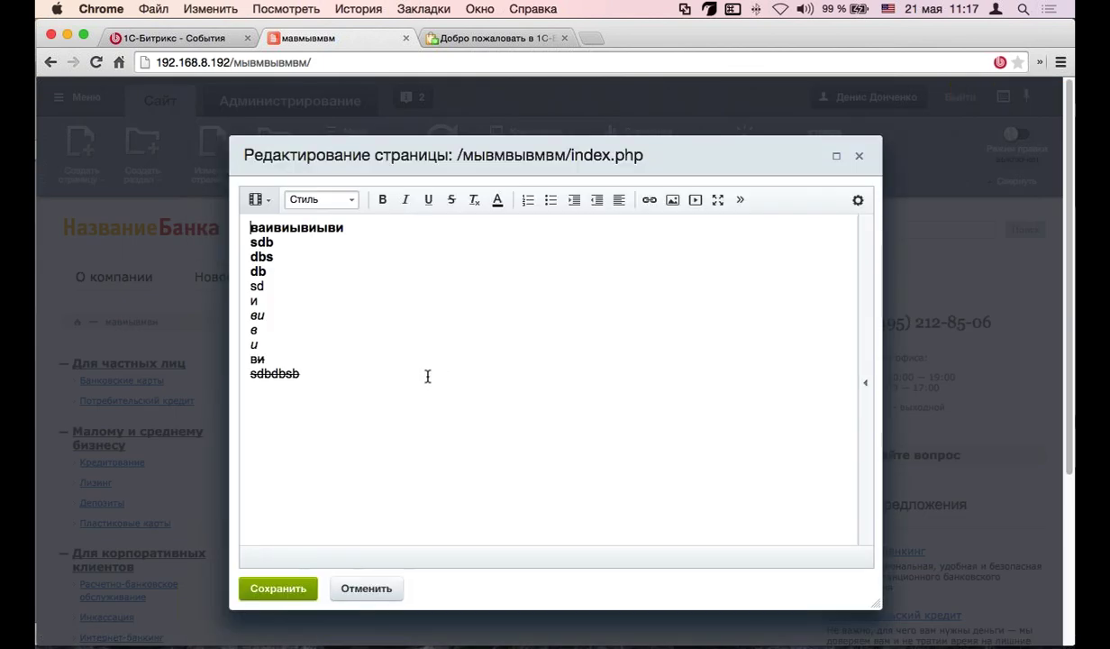
pyautogui.moveTo(429, 377); pyautogui.dragTo(118, 227)
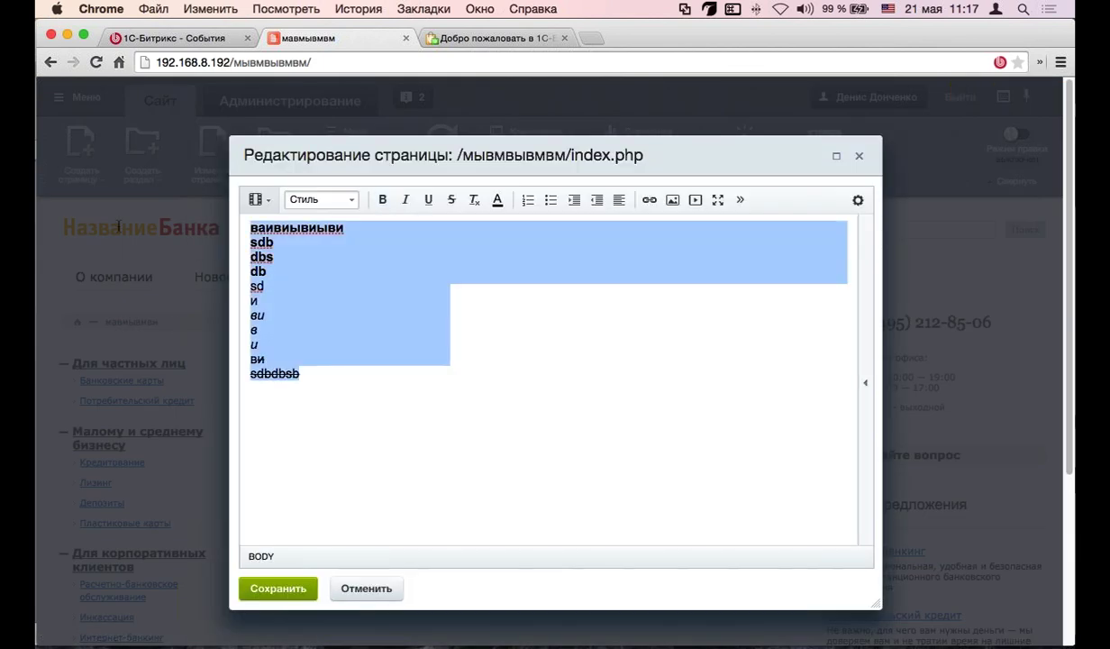
pyautogui.write('вvsdvsdv')
pyautogui.press('Return')
pyautogui.write('sdvsdvsdvdv')
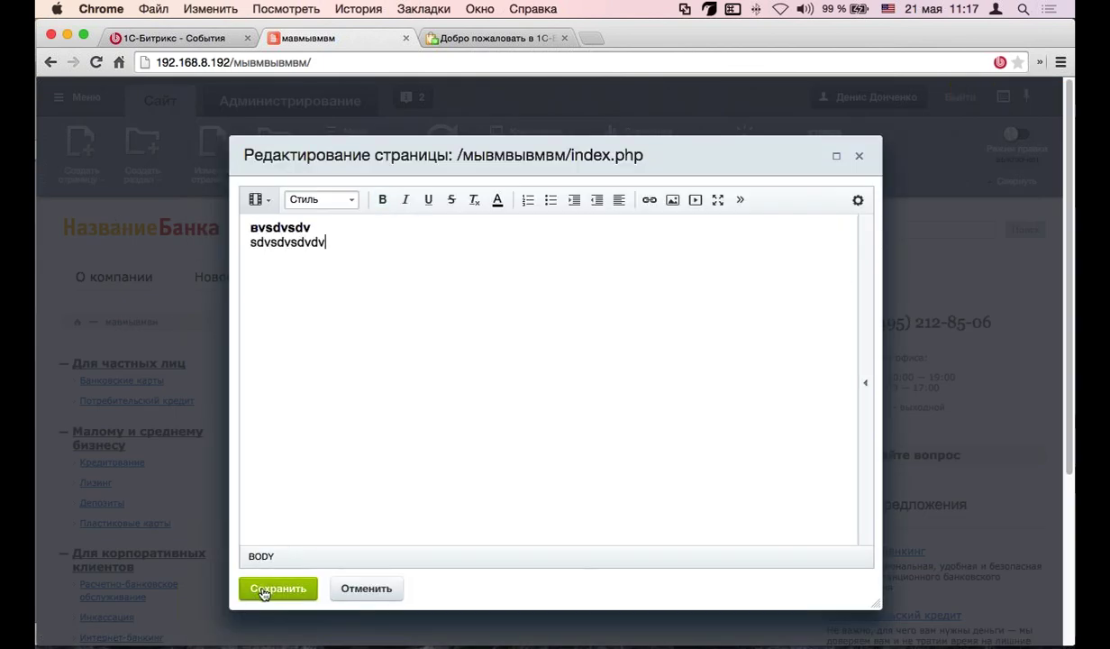
pyautogui.click(261, 588)
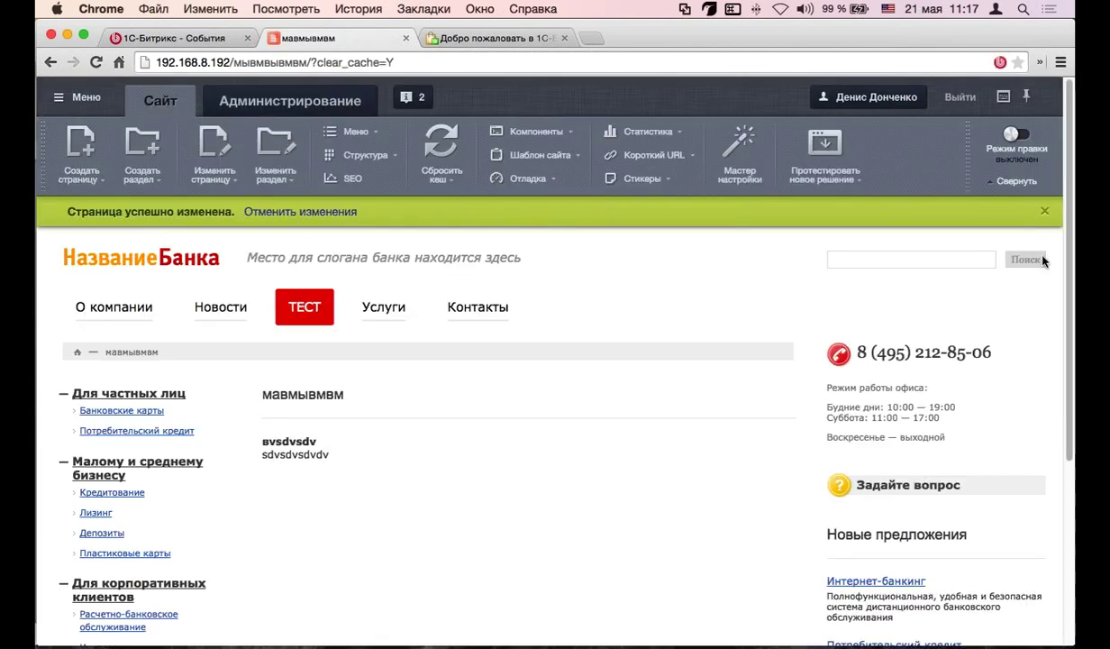
# Undo the saved replacement of the page text
pyautogui.click(307, 210)
pyautogui.click(721, 243)
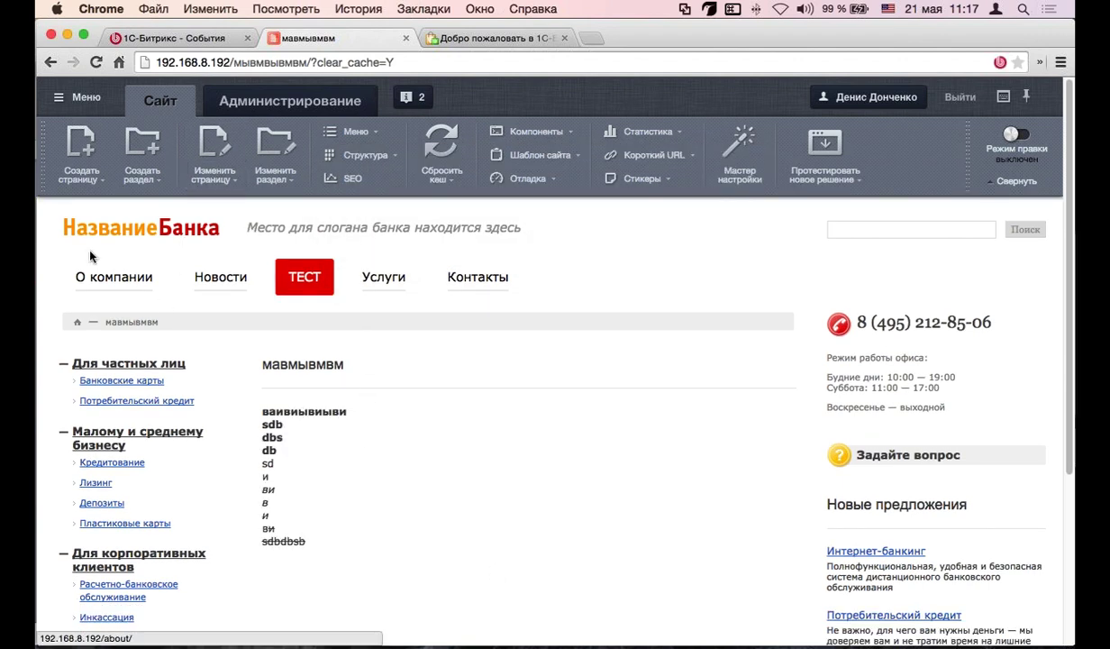
# Edit the page and insert the Google: настраиваемая карта component from Контент, Google Maps, after the sdbdbsb line
pyautogui.click(230, 153)
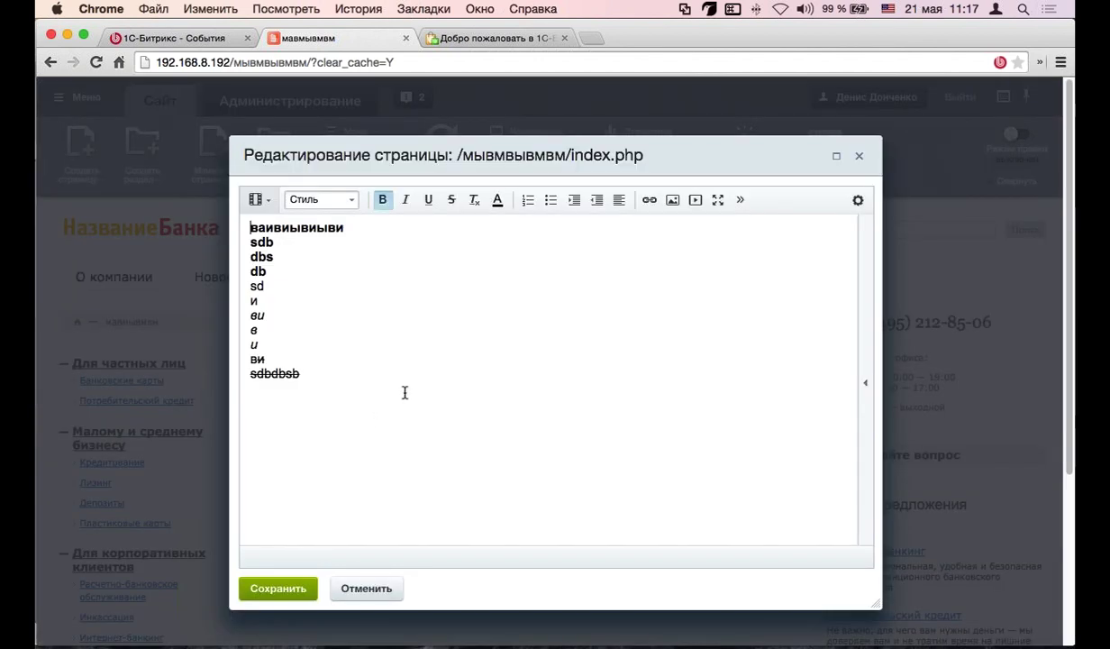
pyautogui.click(865, 384)
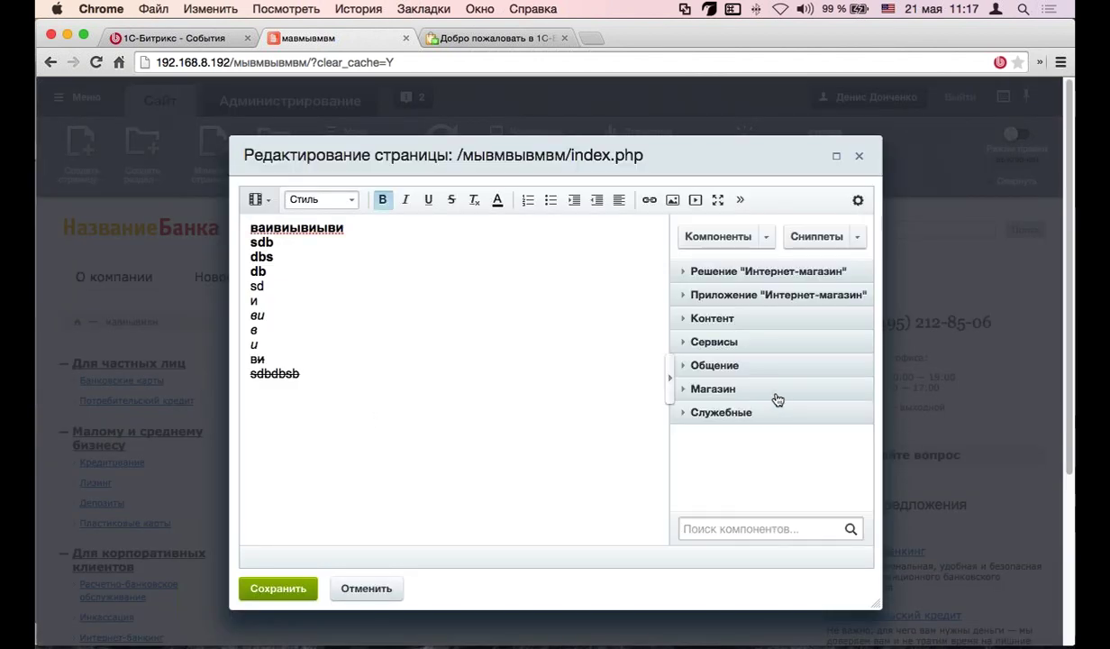
pyautogui.click(684, 320)
pyautogui.scroll(-5, 706, 372)
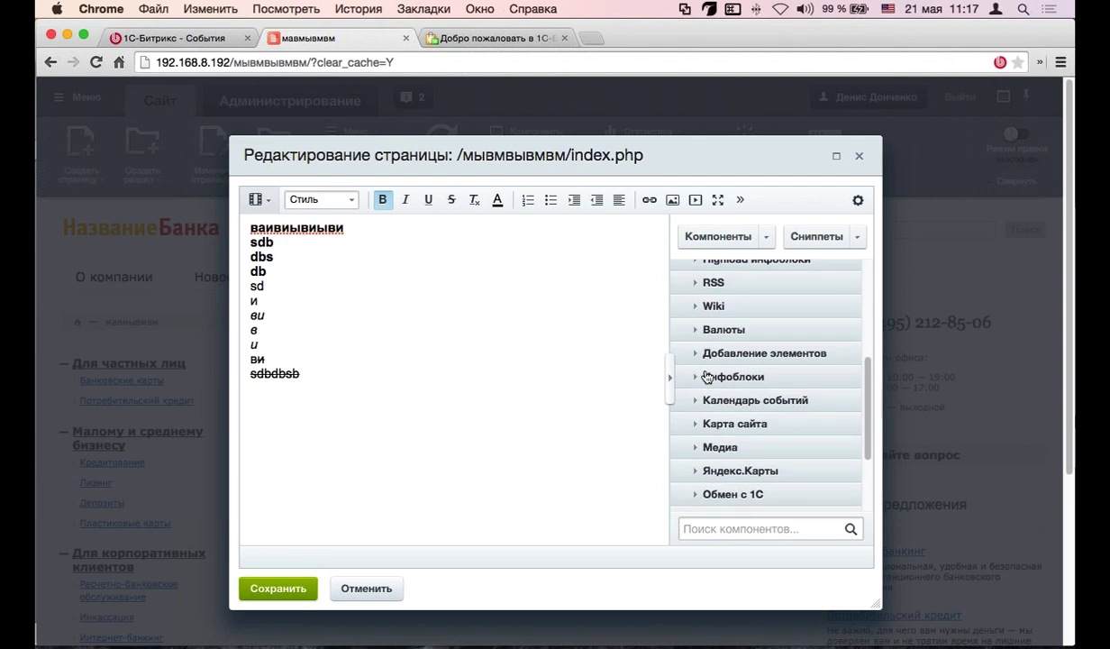
pyautogui.scroll(3, 732, 381)
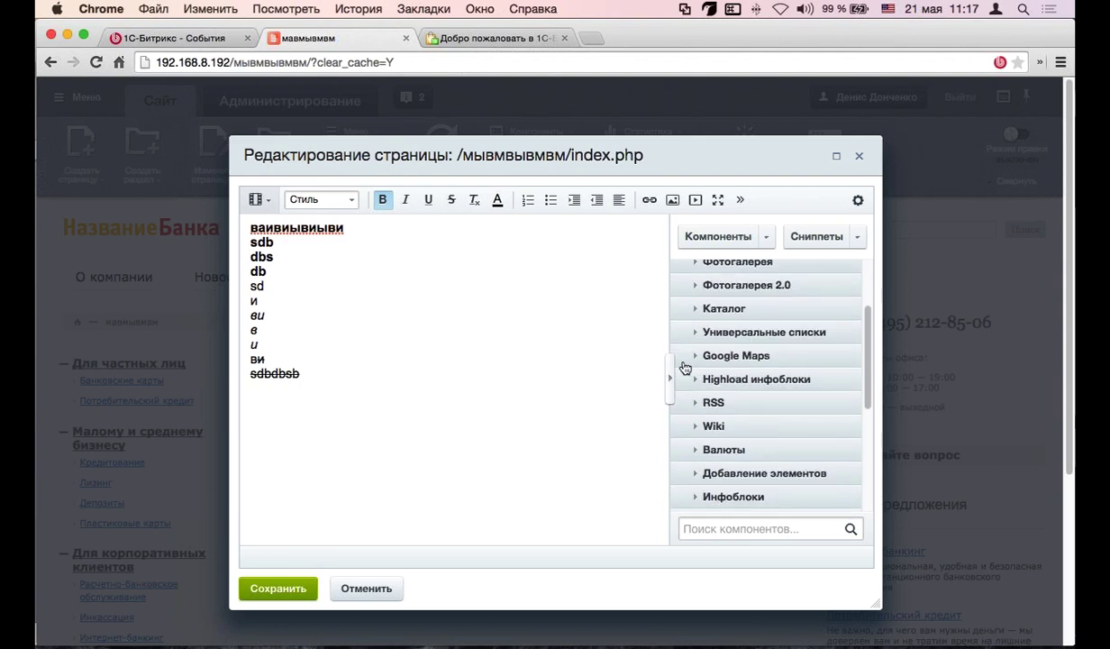
pyautogui.click(720, 360)
pyautogui.moveTo(768, 386); pyautogui.dragTo(371, 365)
# Edit the map component's displayed data, adding a marker labelled sdvdvdv just west of Парк Культуры, and save the map settings
pyautogui.doubleClick(374, 374)
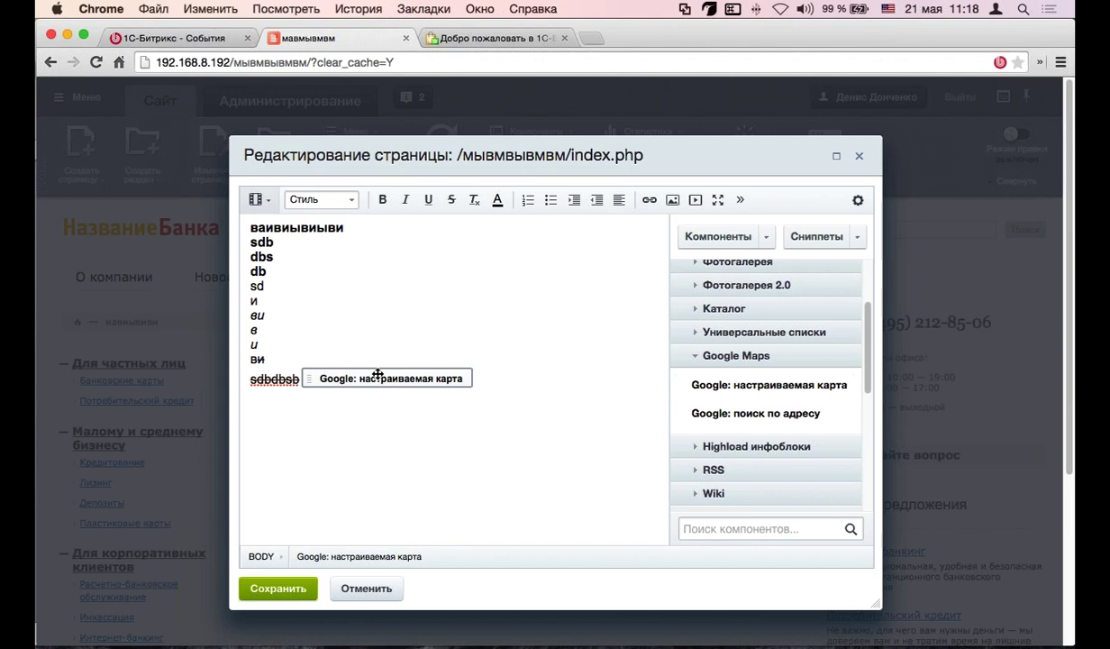
pyautogui.scroll(-2, 685, 293)
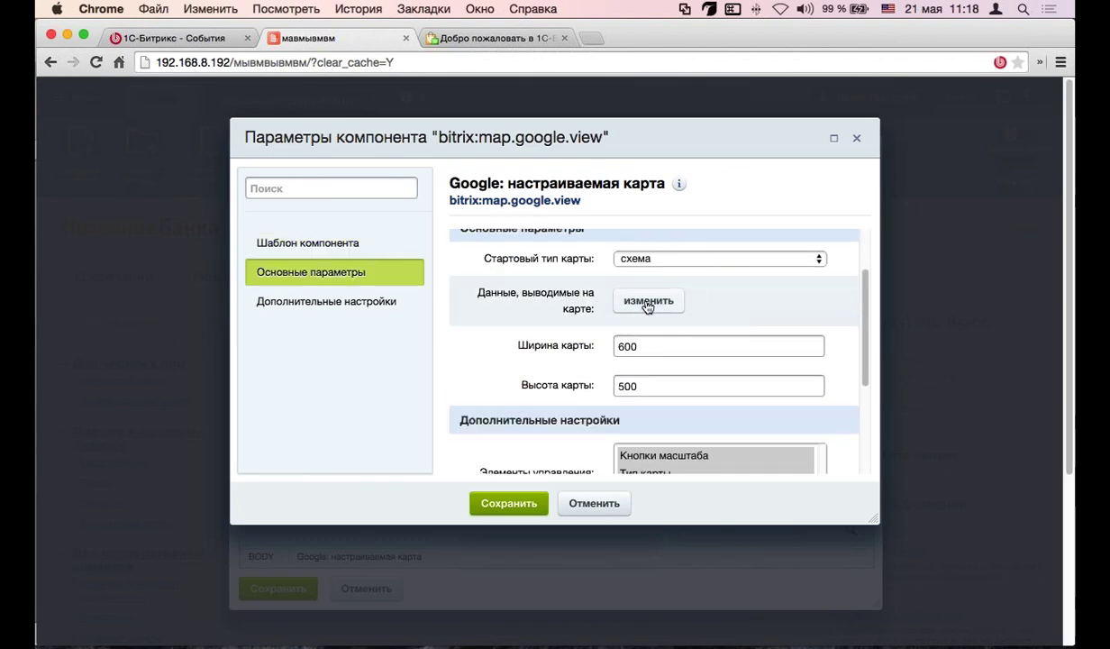
pyautogui.click(635, 305)
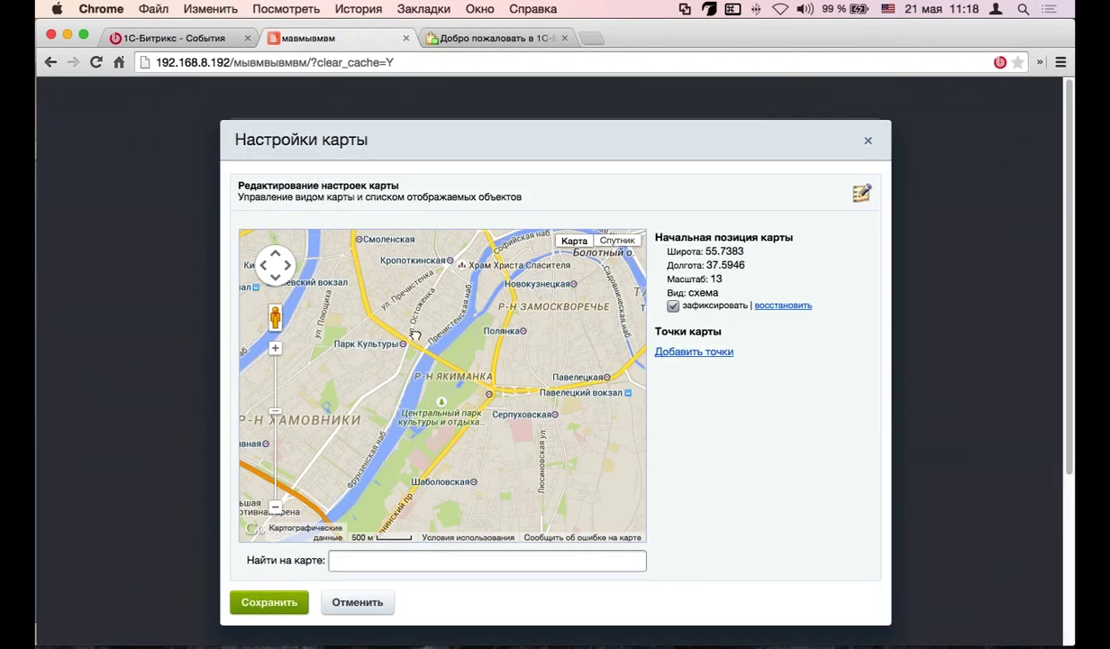
pyautogui.scroll(-2, 561, 360)
pyautogui.moveTo(561, 359); pyautogui.dragTo(566, 365)
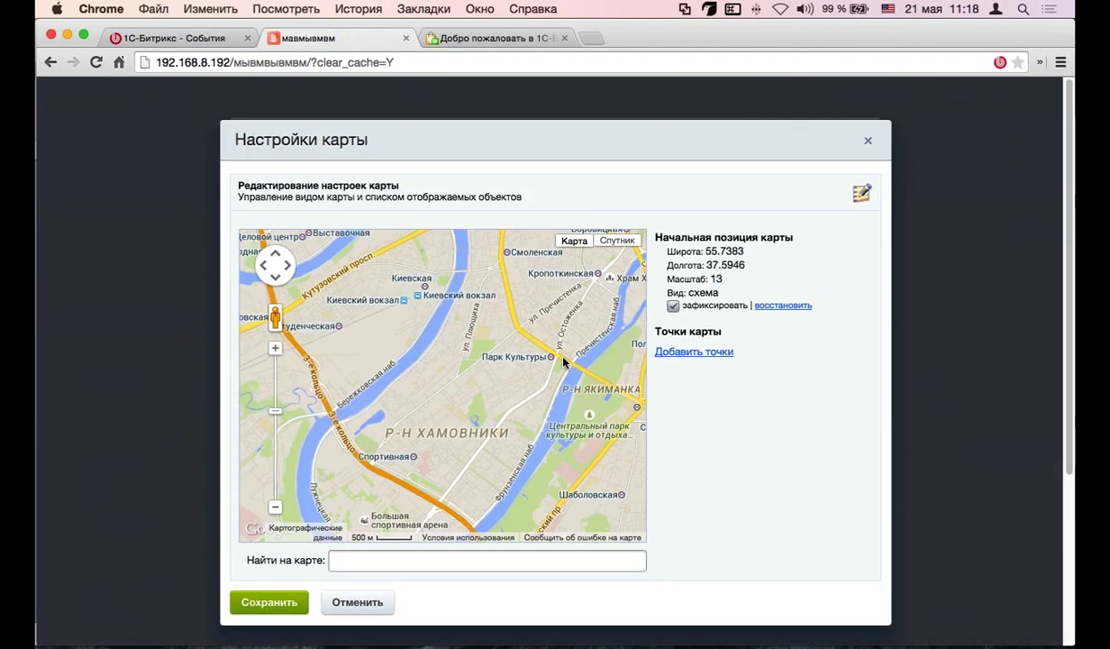
pyautogui.click(671, 353)
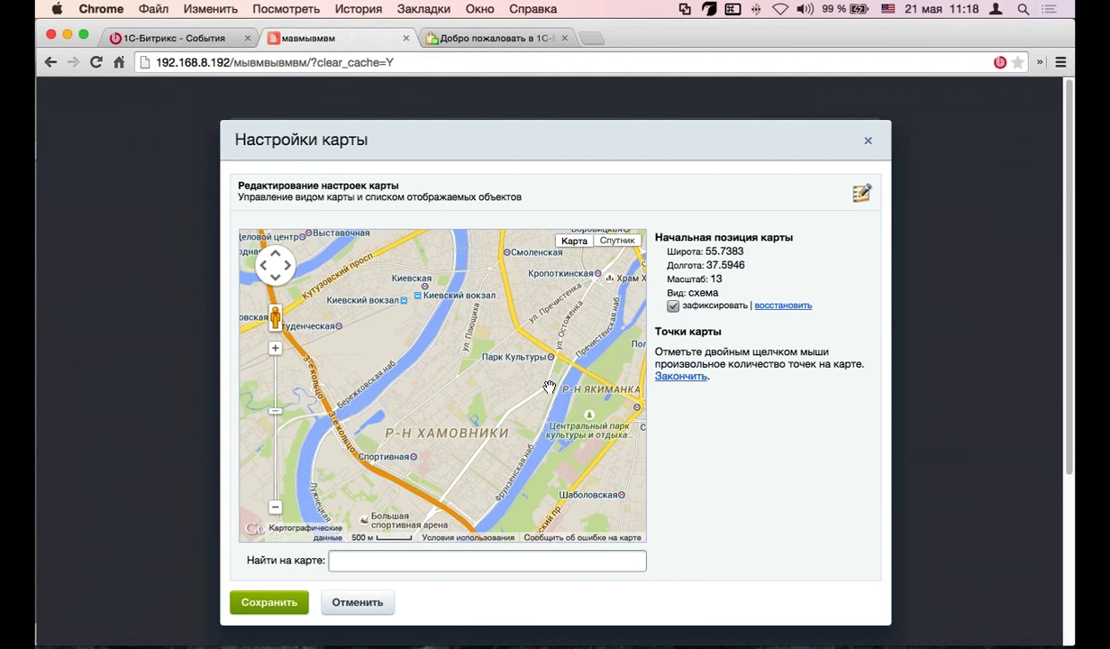
pyautogui.doubleClick(468, 376)
pyautogui.click(465, 307)
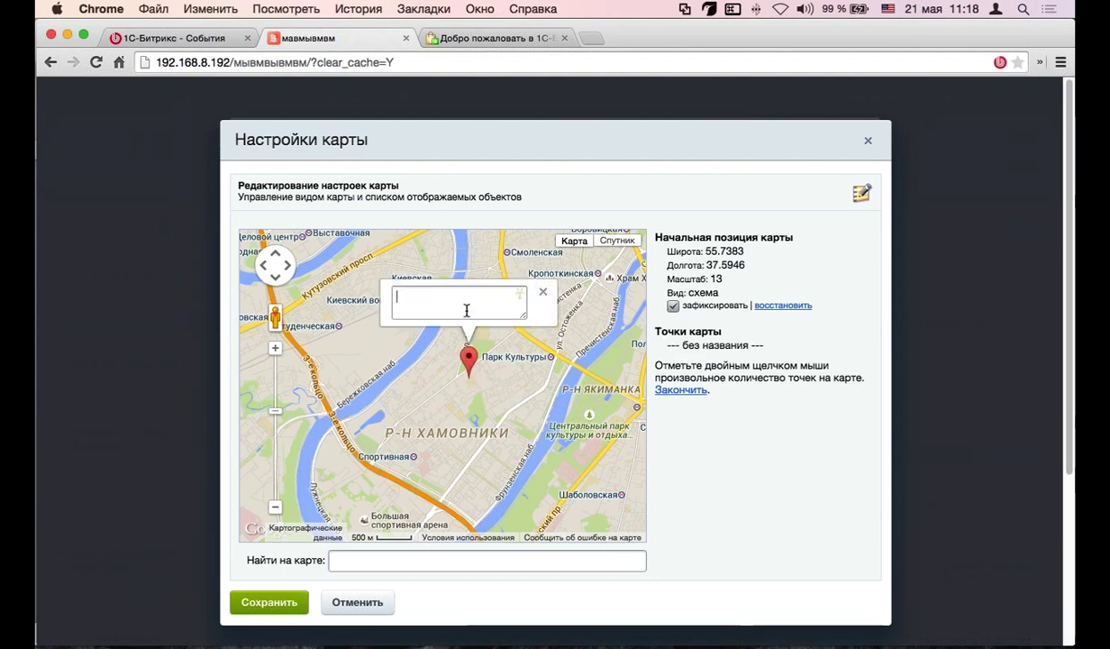
pyautogui.write('sdvdvdv')
pyautogui.click(283, 608)
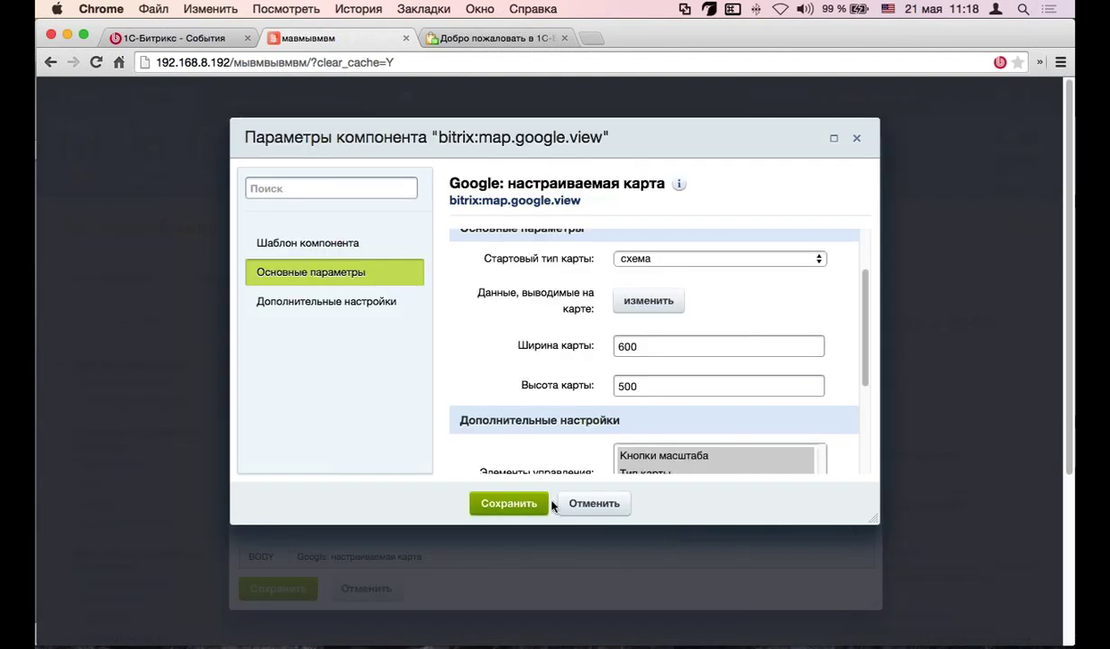
# Save the map component's parameters and the page, and check the map below the text on the published page
pyautogui.click(543, 504)
pyautogui.click(274, 588)
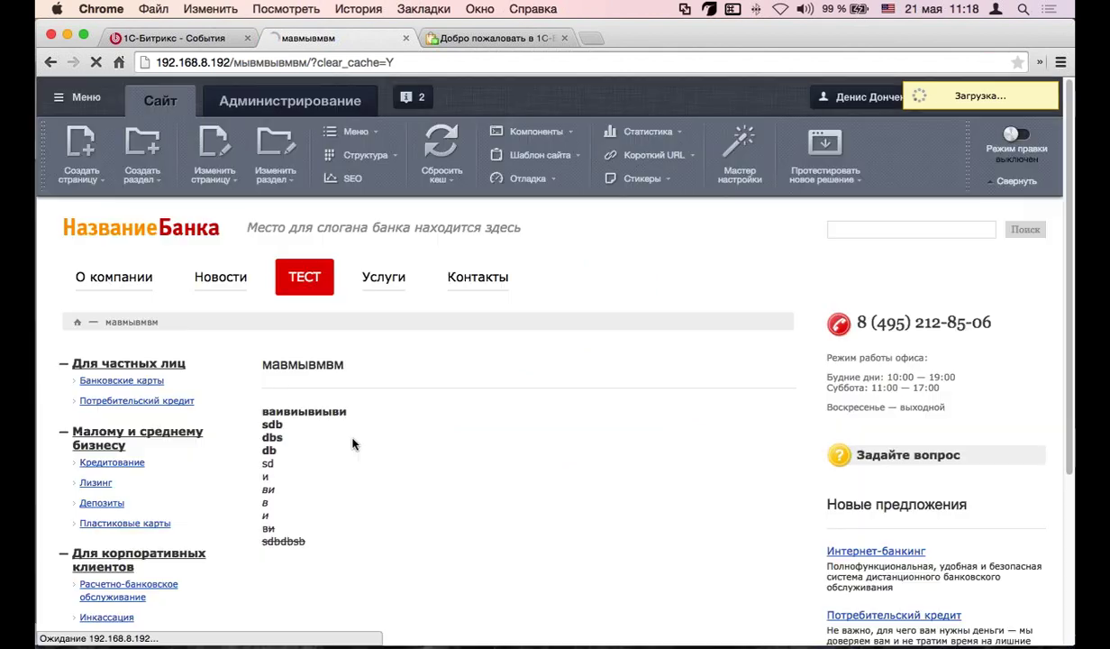
pyautogui.scroll(-5, 439, 436)
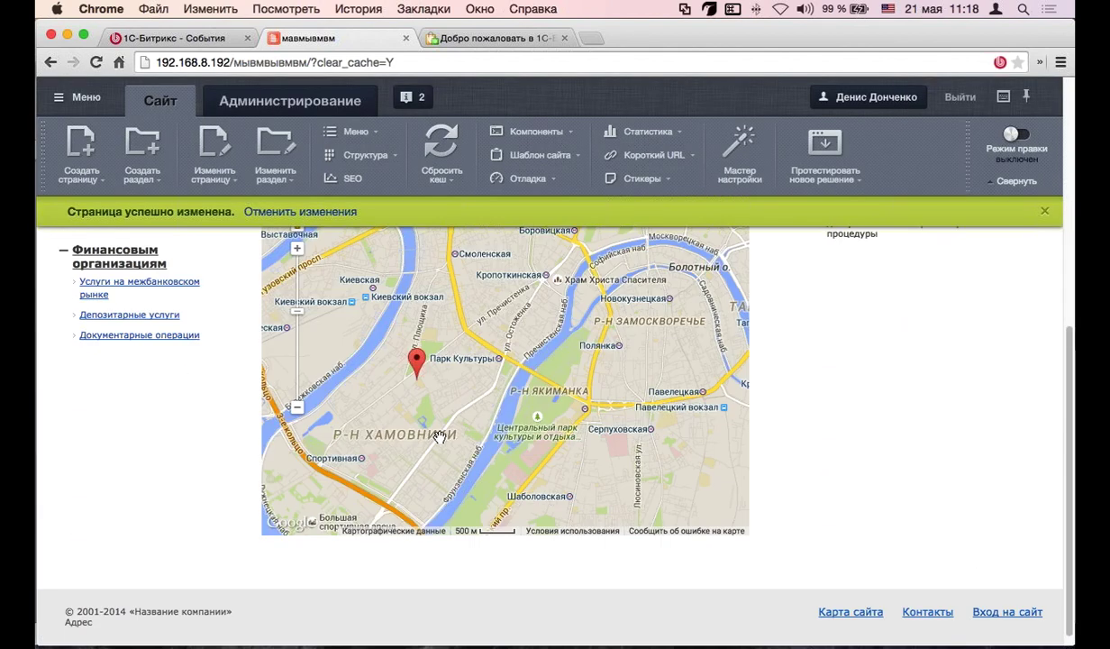
pyautogui.scroll(5, 142, 463)
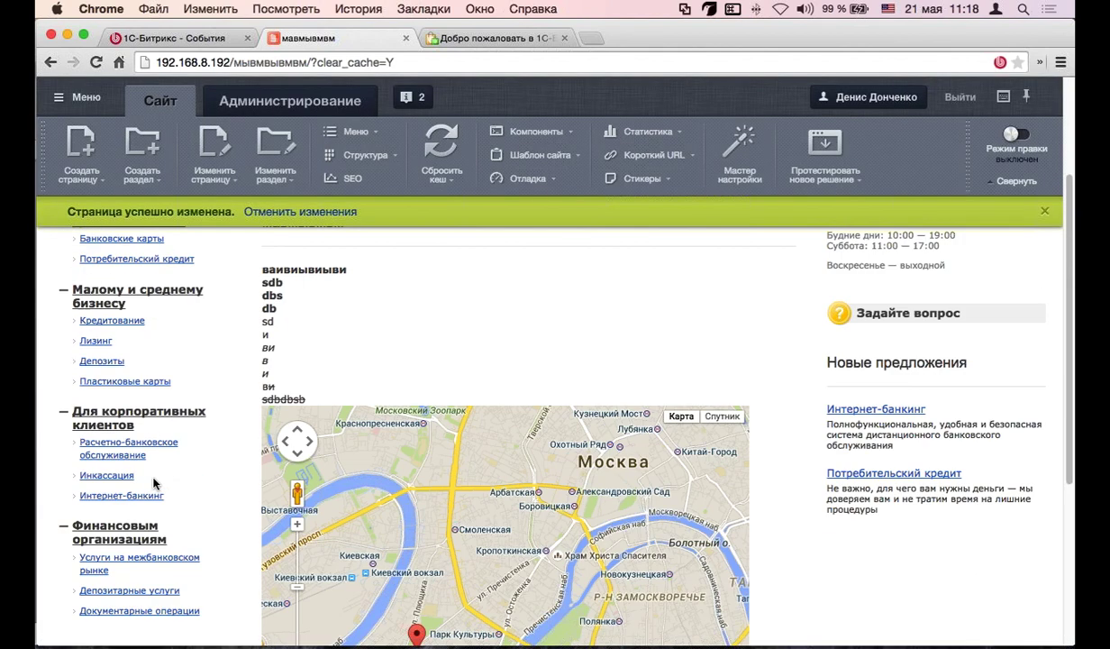
pyautogui.scroll(2, 236, 488)
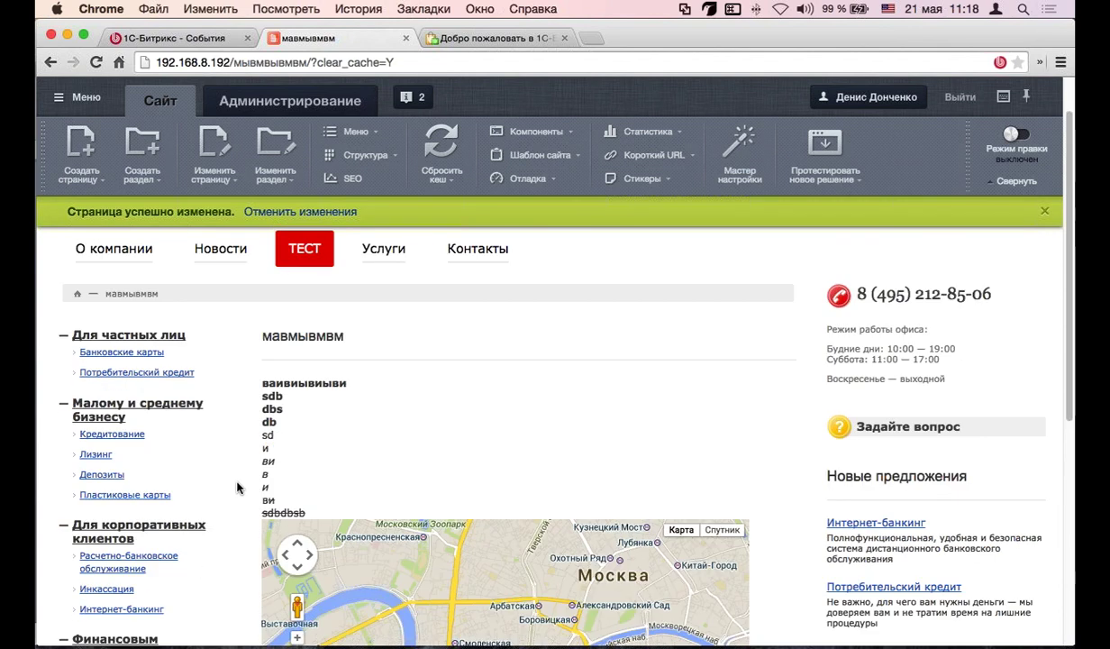
pyautogui.click(1043, 215)
# Examine the streets around the marker on the published map at different zoom levels
pyautogui.scroll(-4, 218, 434)
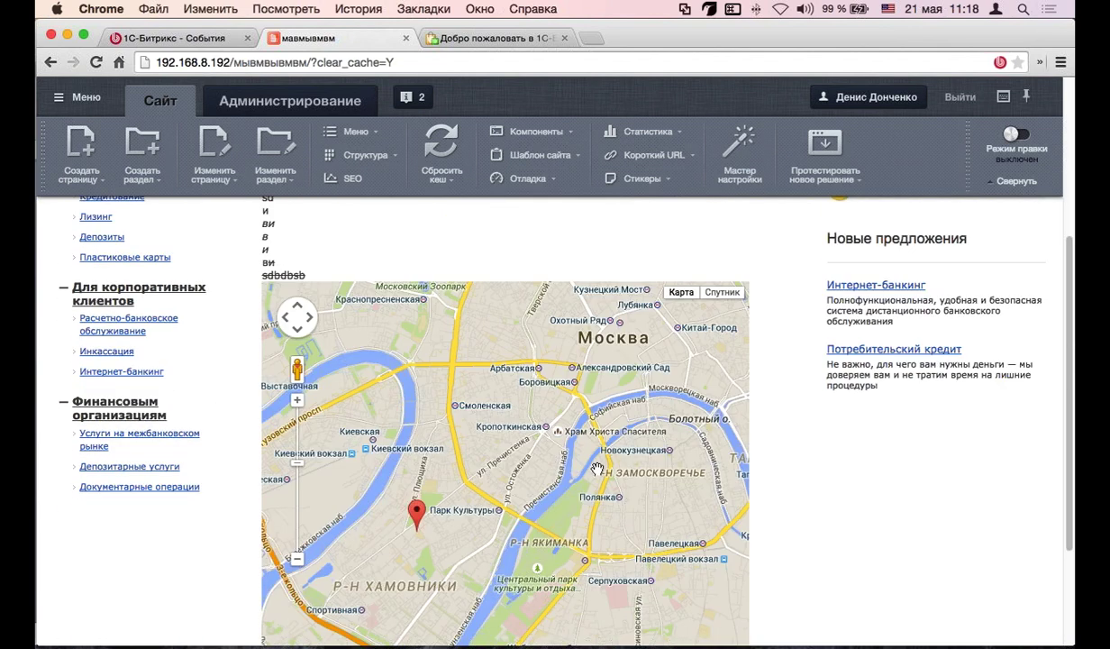
pyautogui.moveTo(575, 452); pyautogui.dragTo(623, 375)
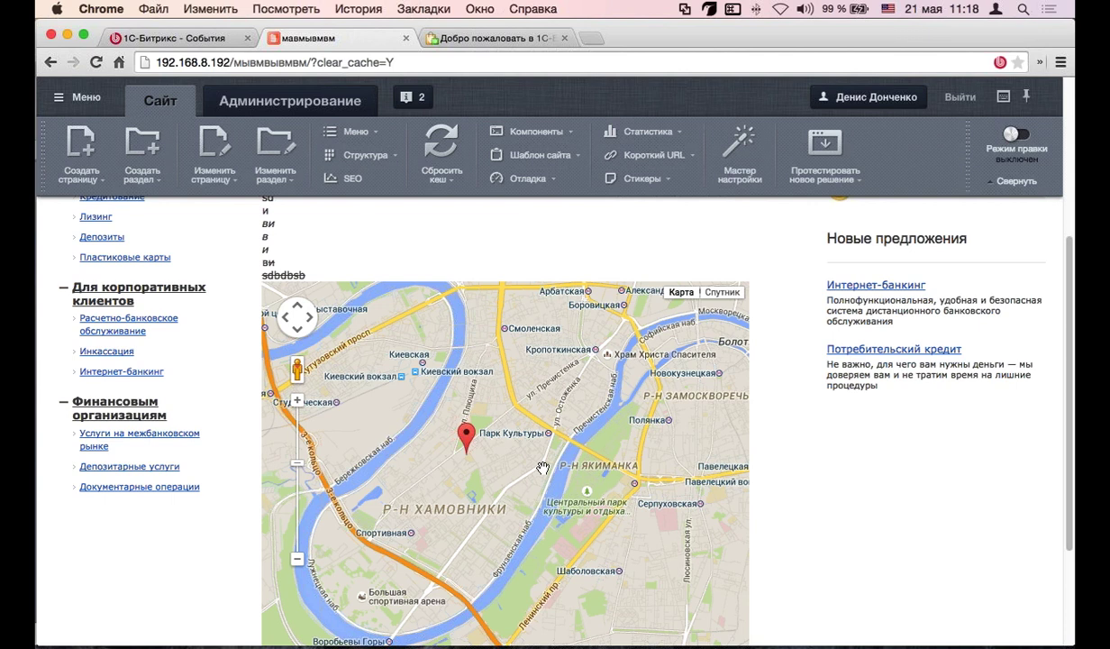
pyautogui.scroll(5, 542, 467)
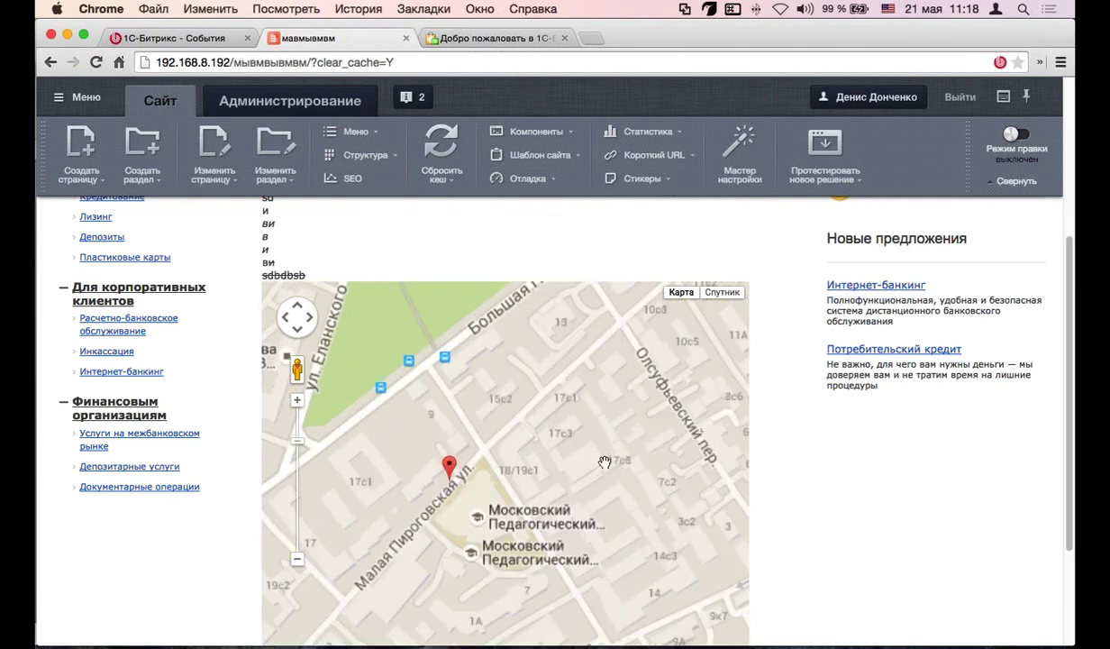
pyautogui.scroll(1, 576, 451)
pyautogui.moveTo(592, 475); pyautogui.dragTo(518, 500)
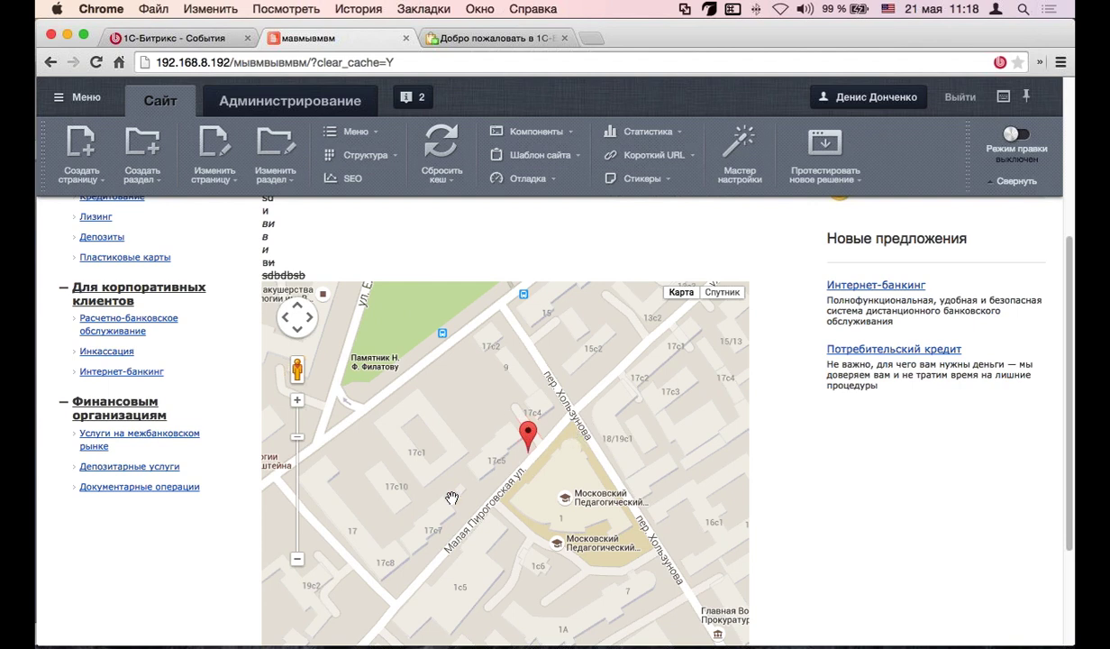
pyautogui.scroll(-1, 452, 499)
pyautogui.scroll(-1, 451, 498)
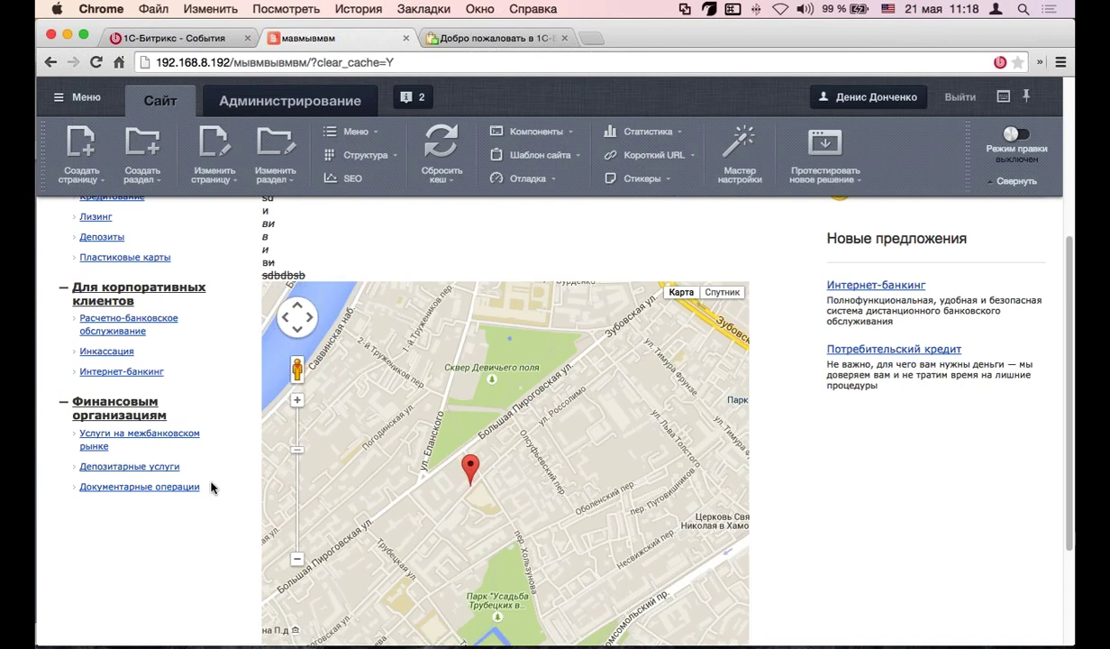
# Go to the Новости section of the site and look over its company news list
pyautogui.scroll(3, 212, 486)
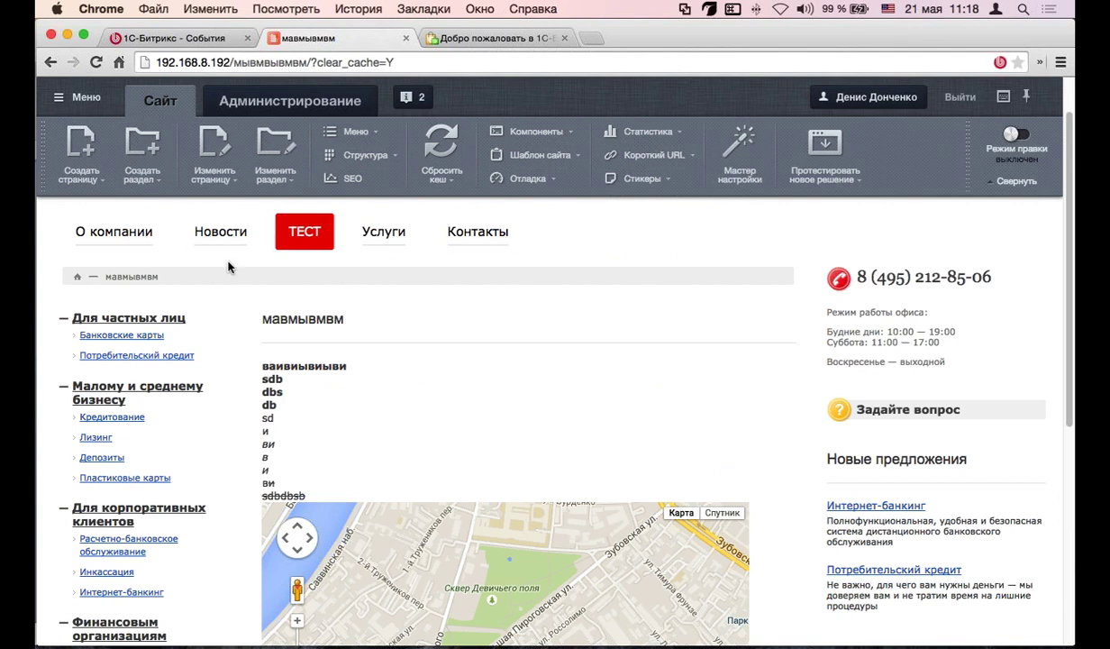
pyautogui.click(221, 232)
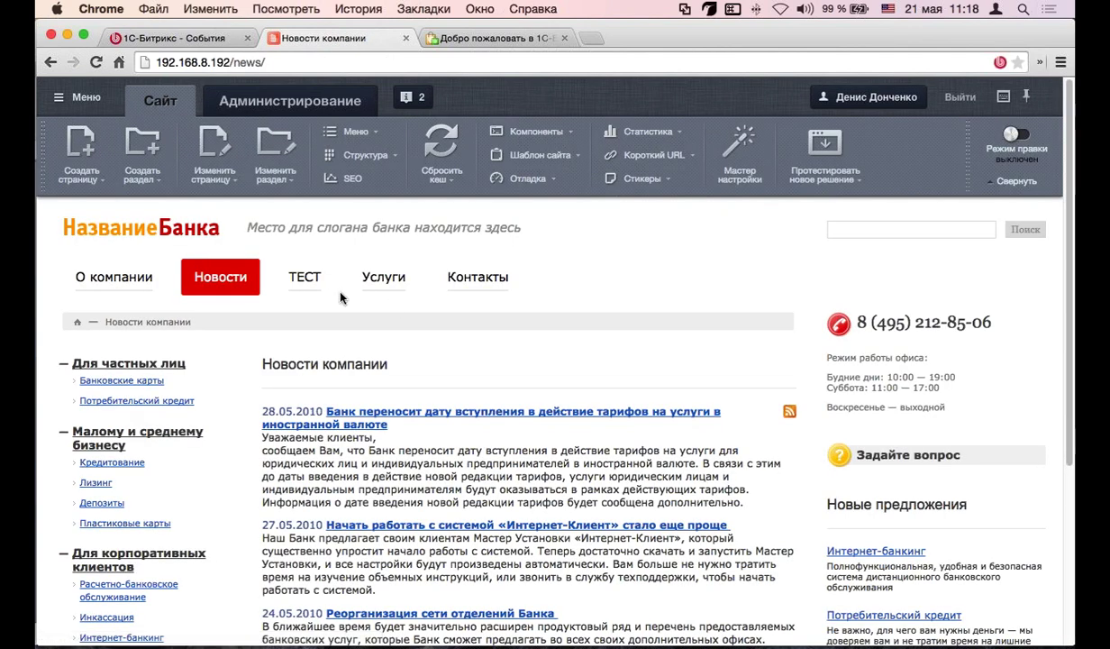
pyautogui.scroll(-2, 342, 306)
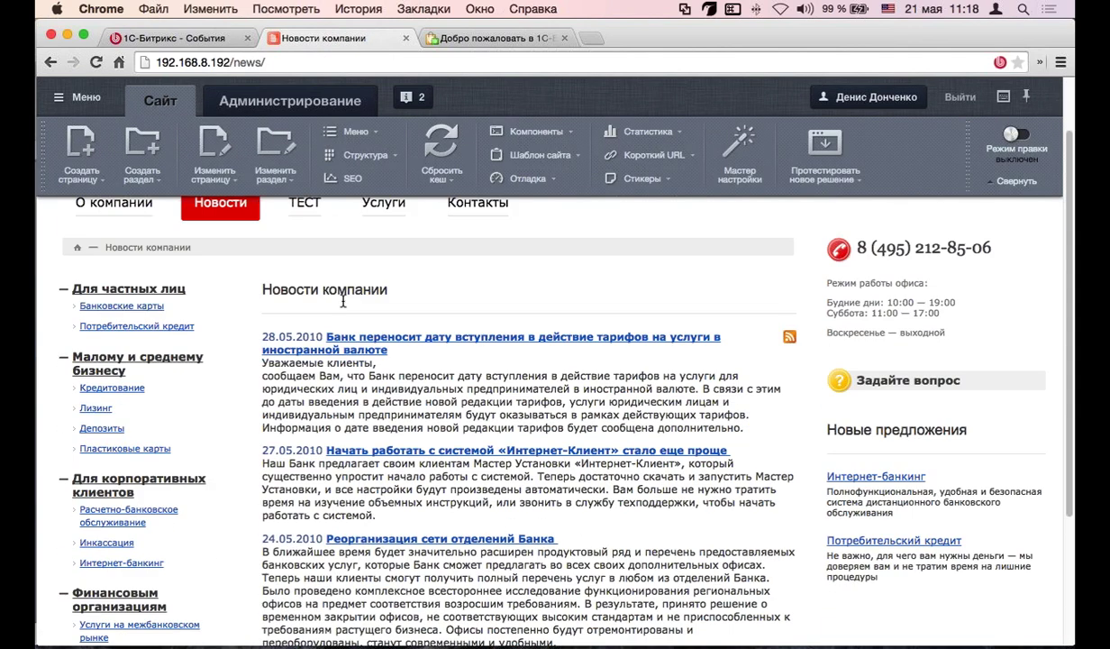
pyautogui.scroll(2, 342, 301)
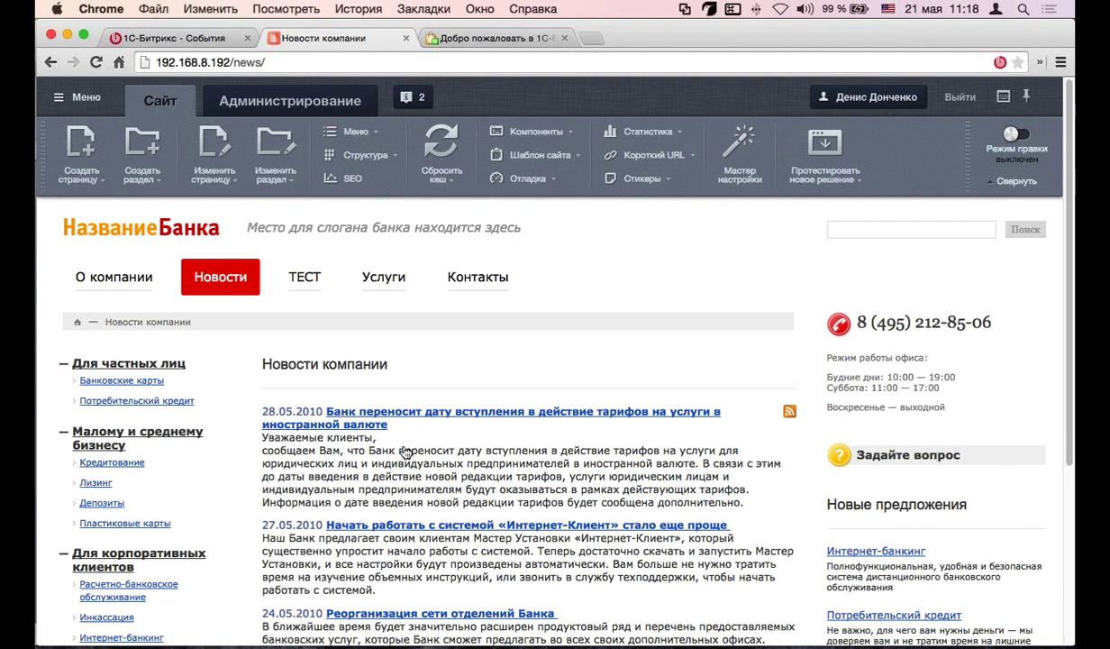
# Edit the news page, opening the Новости component's parameters, and set the number of news items per page to 2
pyautogui.click(216, 140)
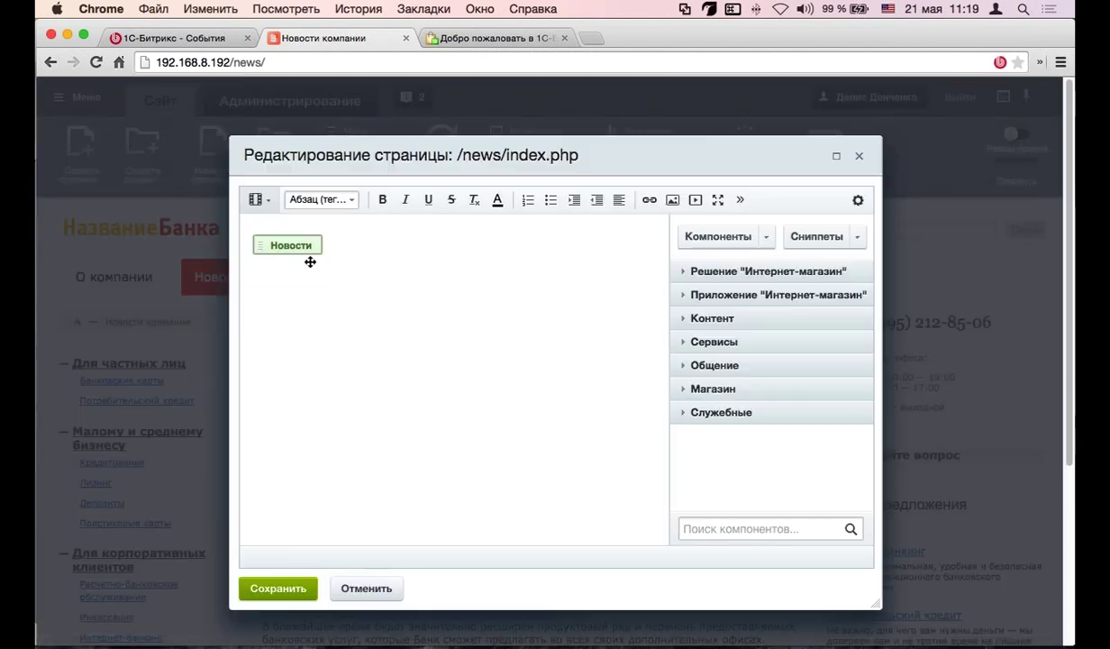
pyautogui.doubleClick(302, 244)
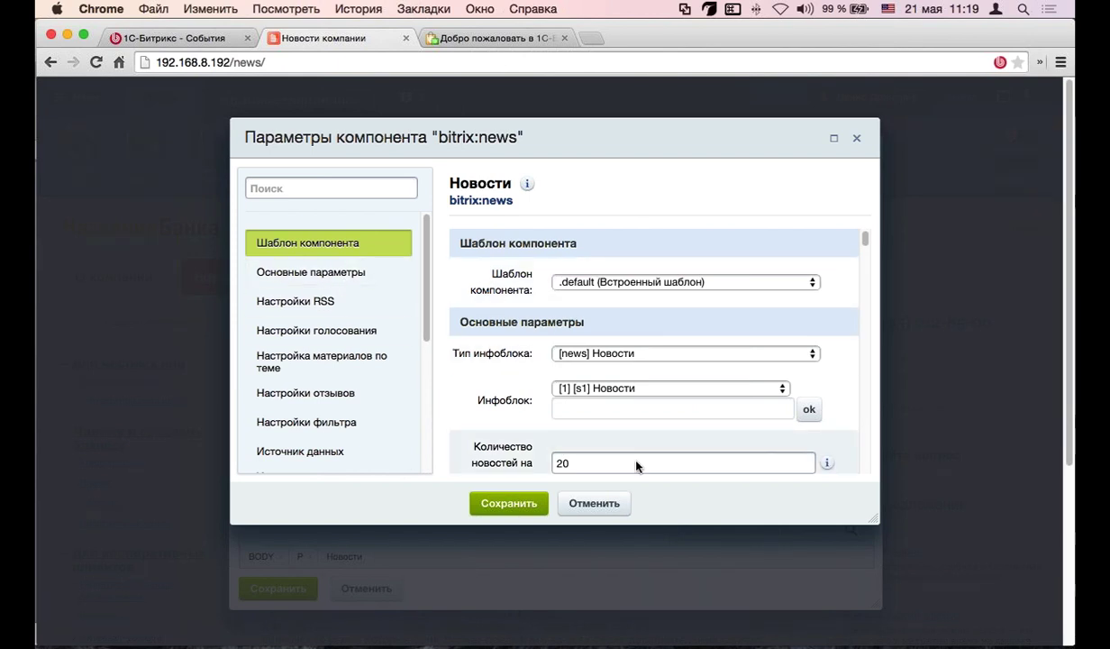
pyautogui.scroll(-1, 559, 396)
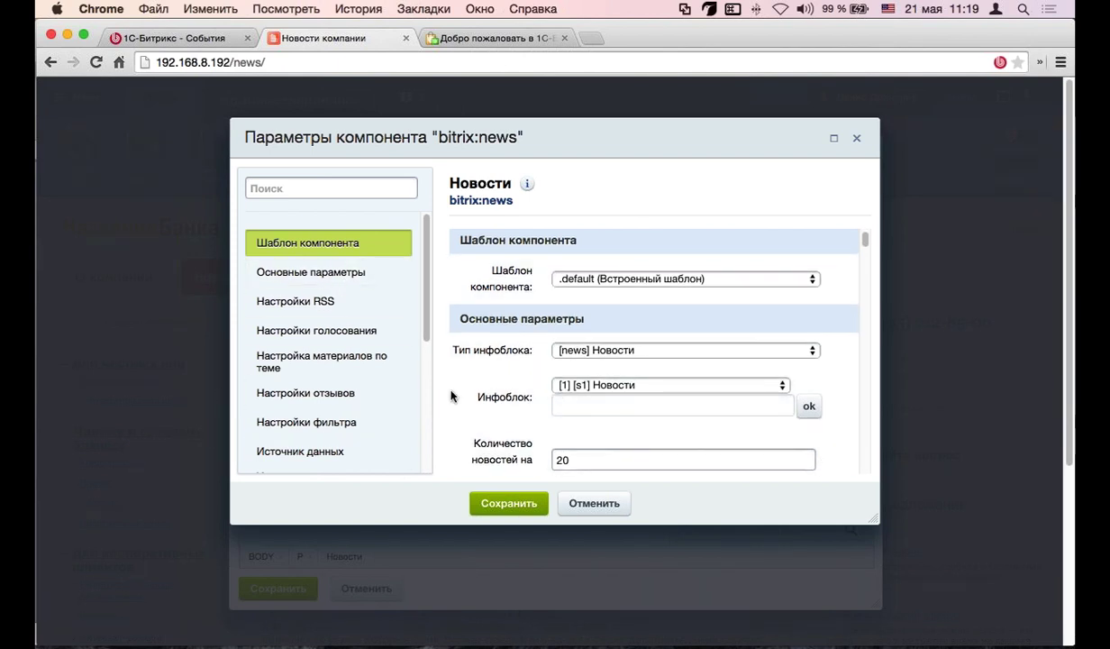
pyautogui.scroll(-3, 452, 396)
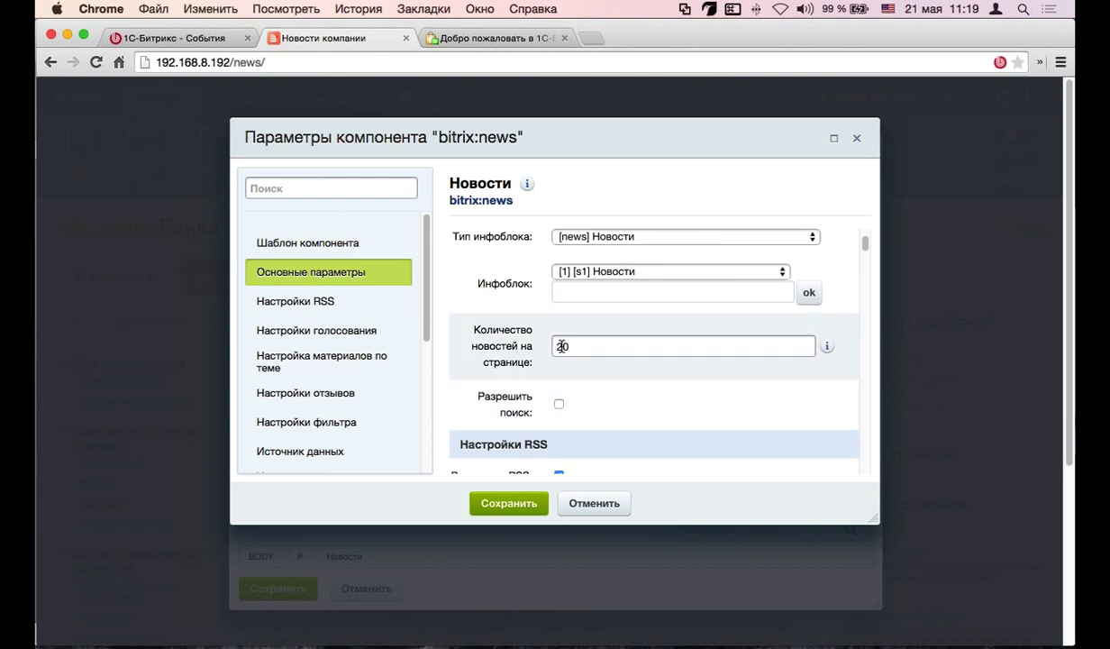
pyautogui.doubleClick(561, 346)
pyautogui.write('2')
pyautogui.scroll(-3, 624, 371)
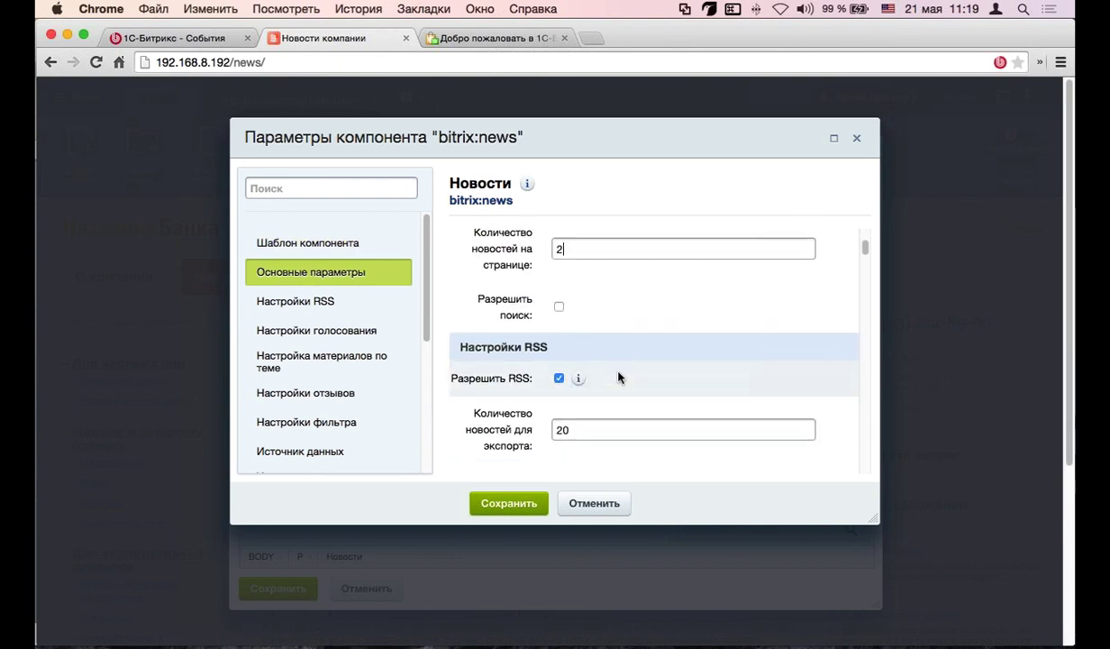
# Enable Показывать фильтр in the news component's filter settings
pyautogui.scroll(-2, 618, 377)
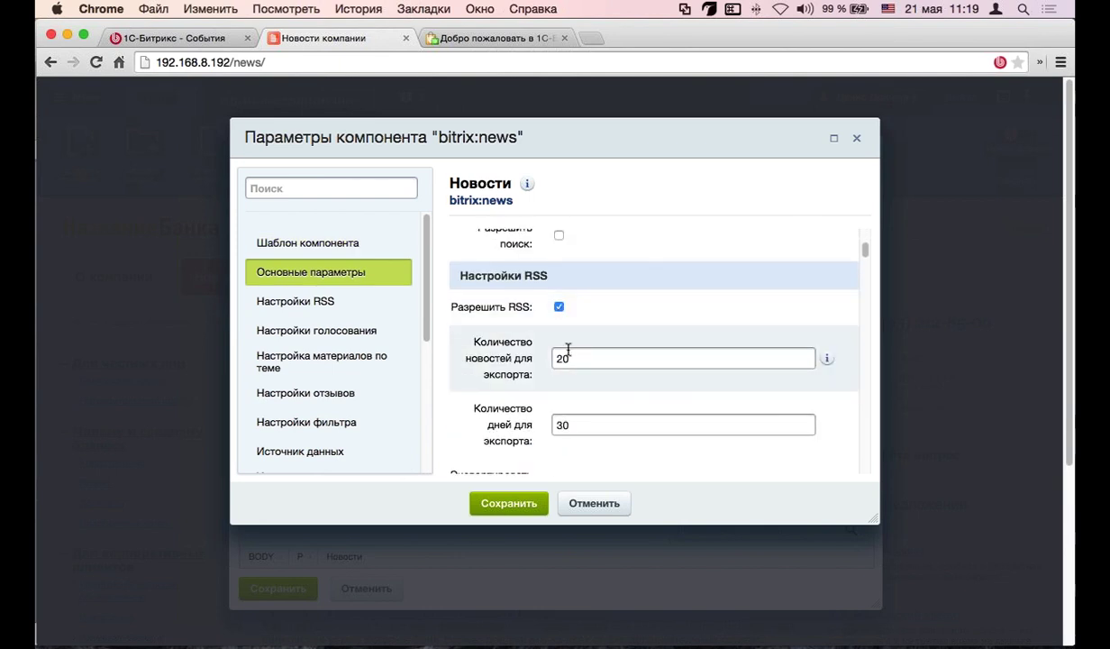
pyautogui.scroll(-7, 567, 351)
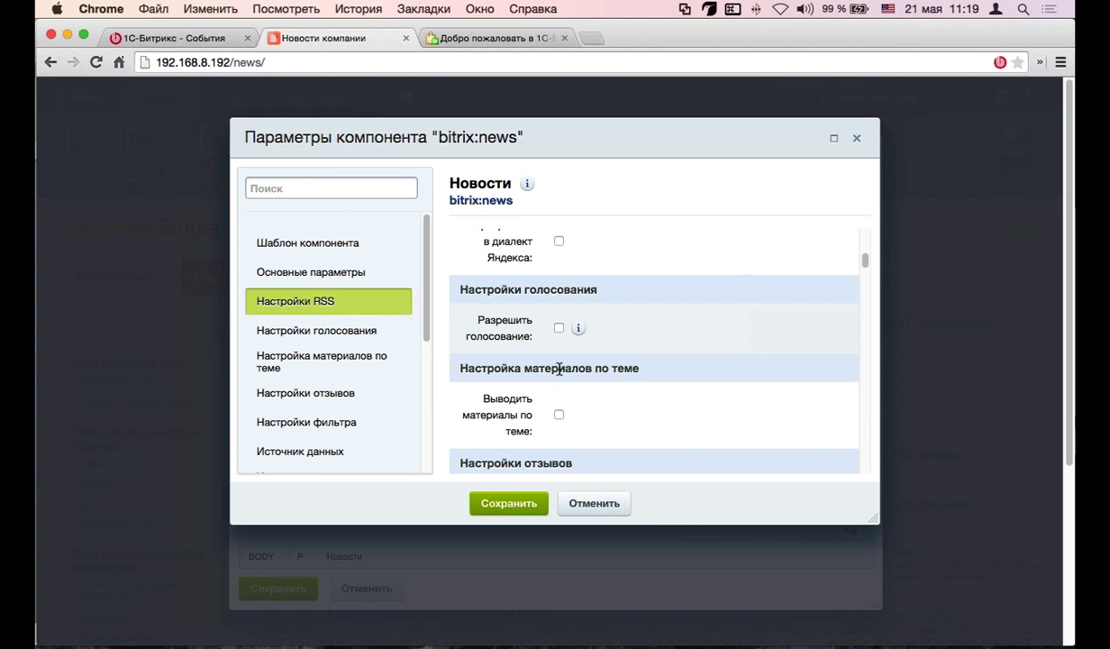
pyautogui.scroll(-3, 558, 371)
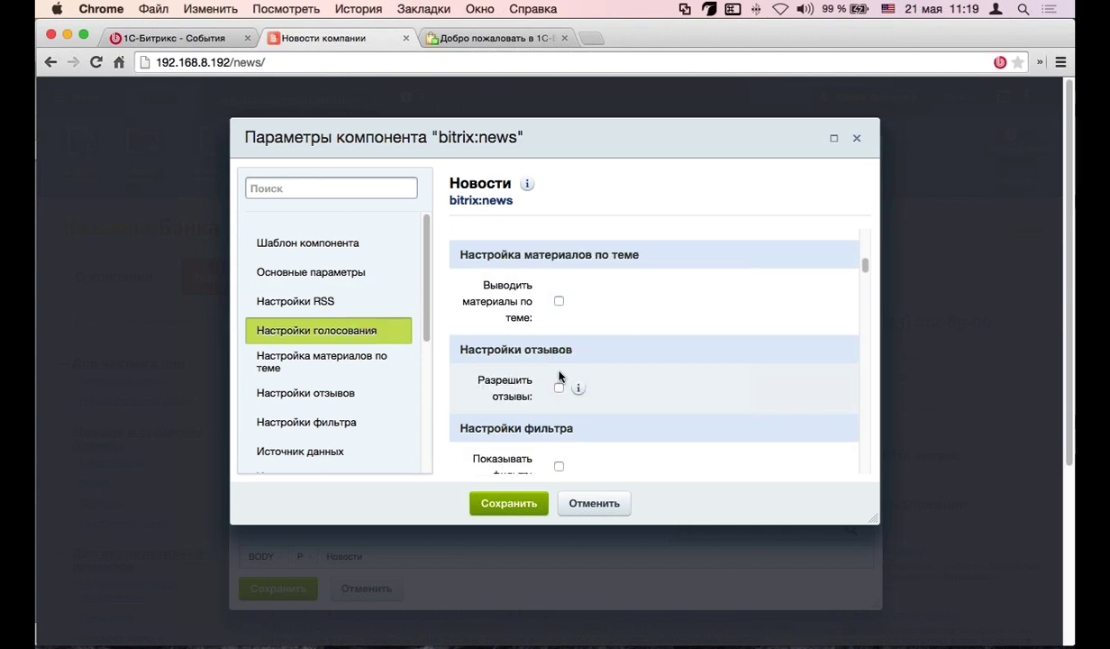
pyautogui.scroll(-1, 534, 389)
pyautogui.scroll(-2, 560, 373)
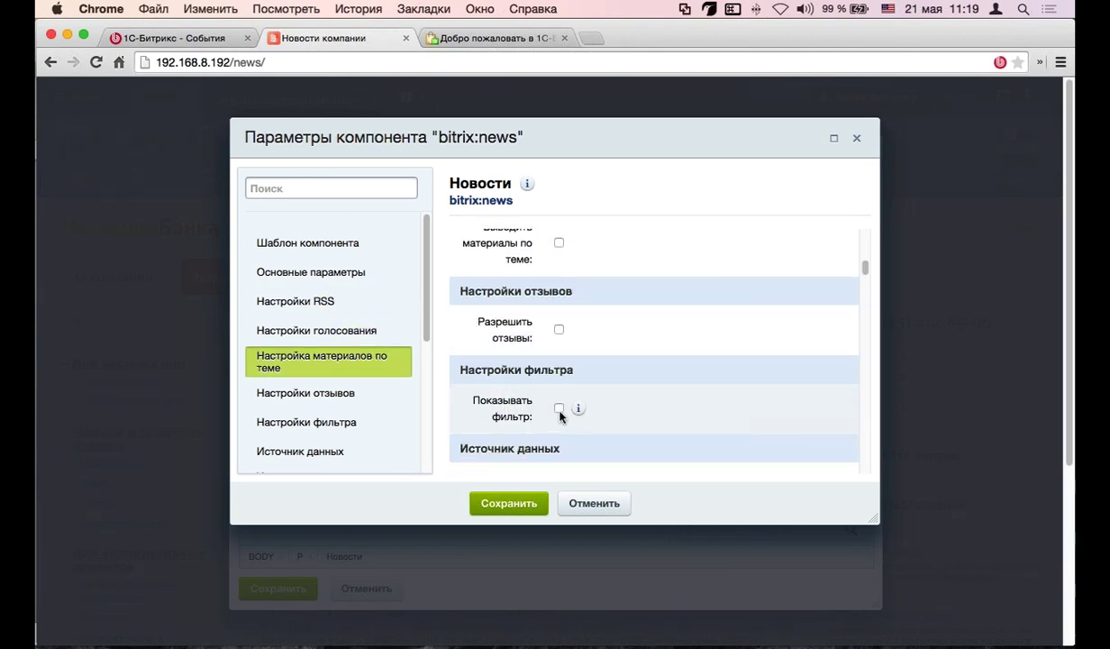
pyautogui.click(553, 405)
pyautogui.scroll(-3, 545, 405)
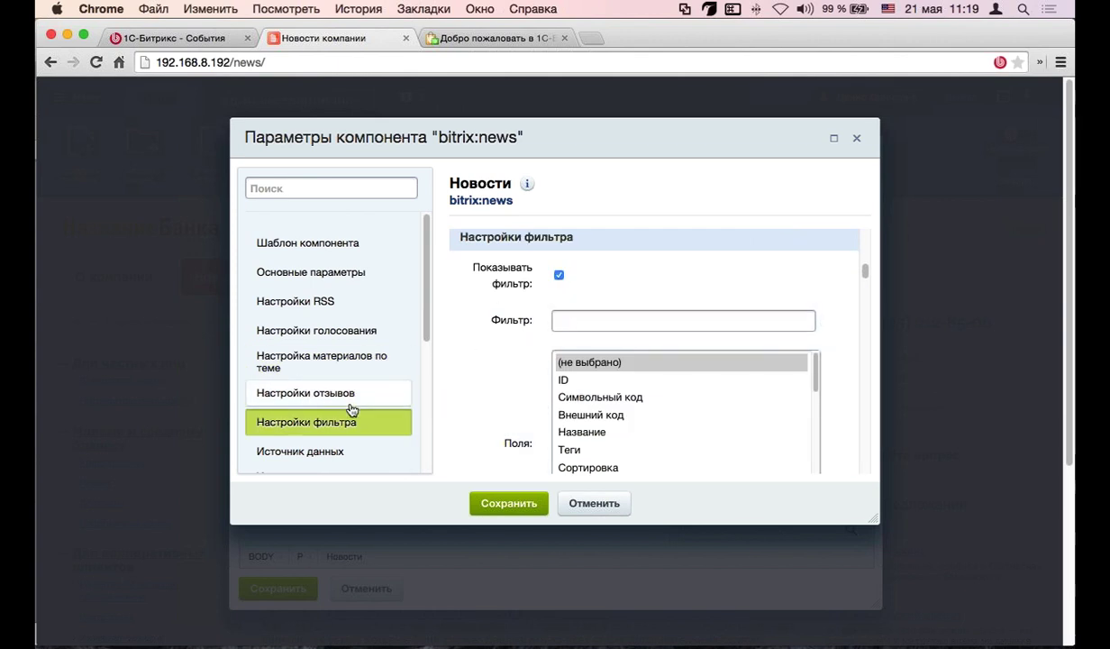
pyautogui.scroll(-2, 539, 360)
pyautogui.scroll(-2, 514, 374)
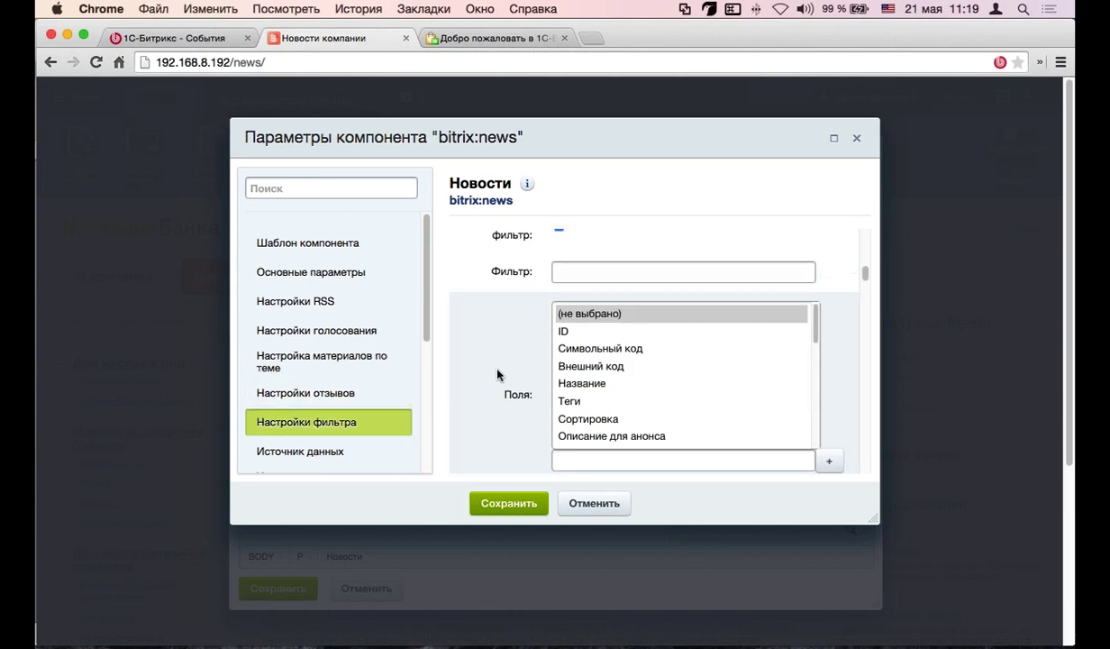
# Set the first news sorting field to Название in the data source settings, saving the component parameters and the page
pyautogui.click(324, 427)
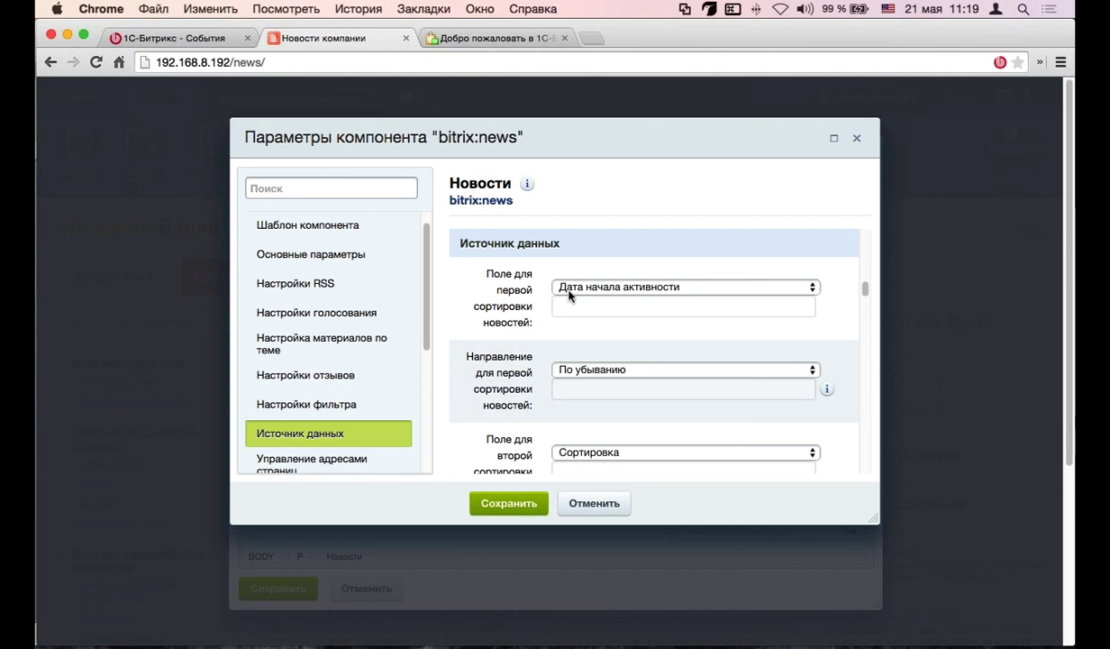
pyautogui.click(632, 286)
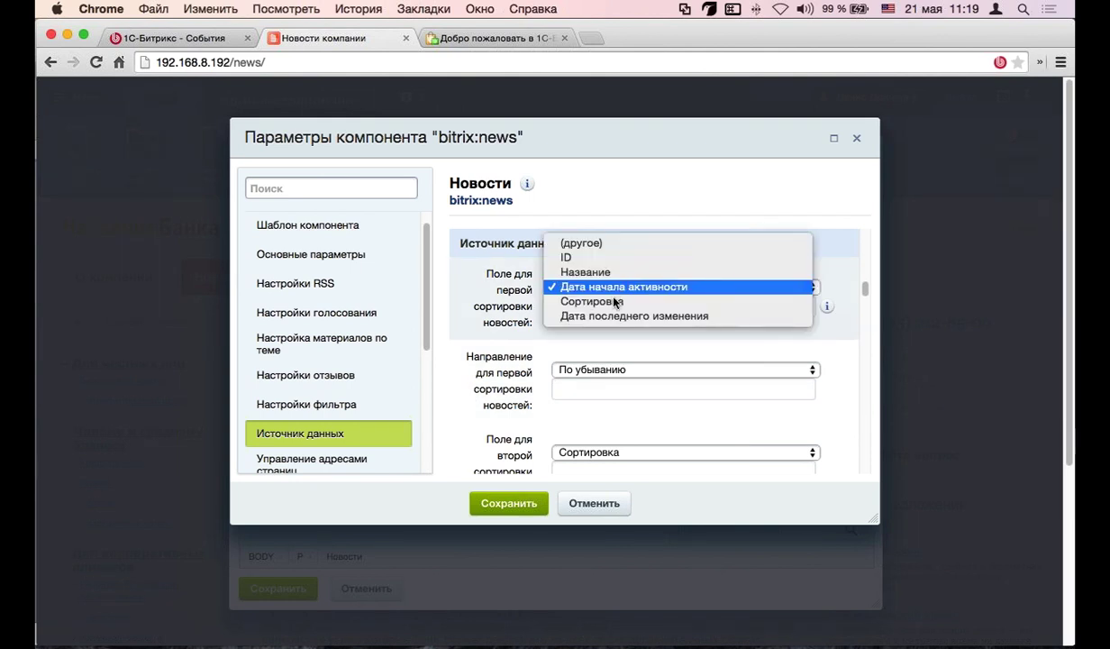
pyautogui.click(628, 275)
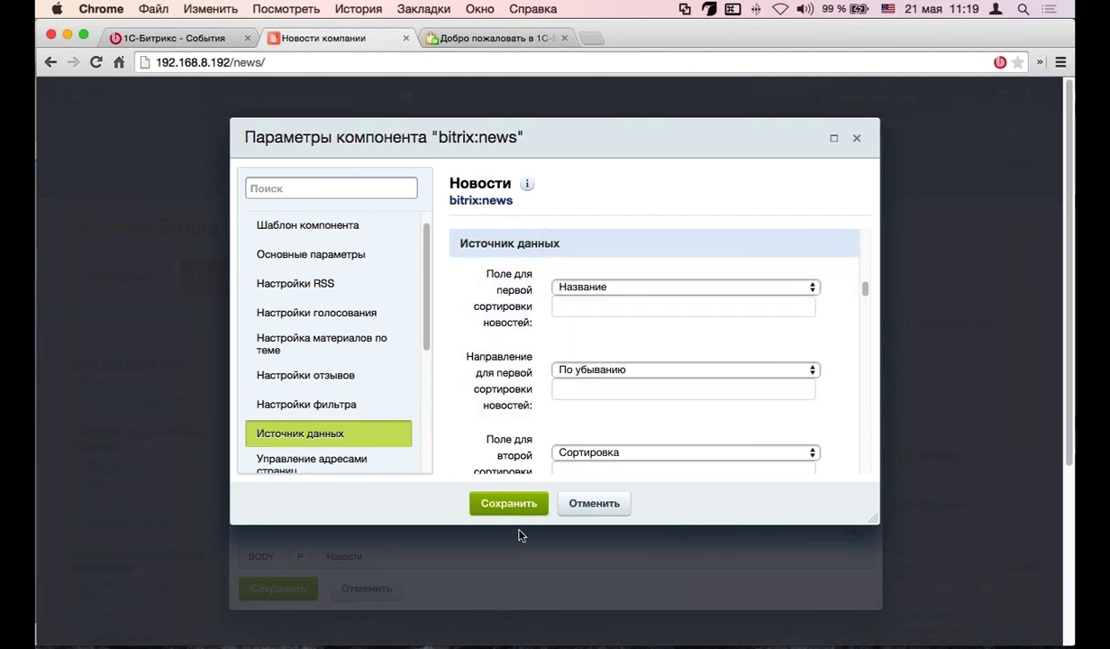
pyautogui.click(509, 504)
pyautogui.click(277, 590)
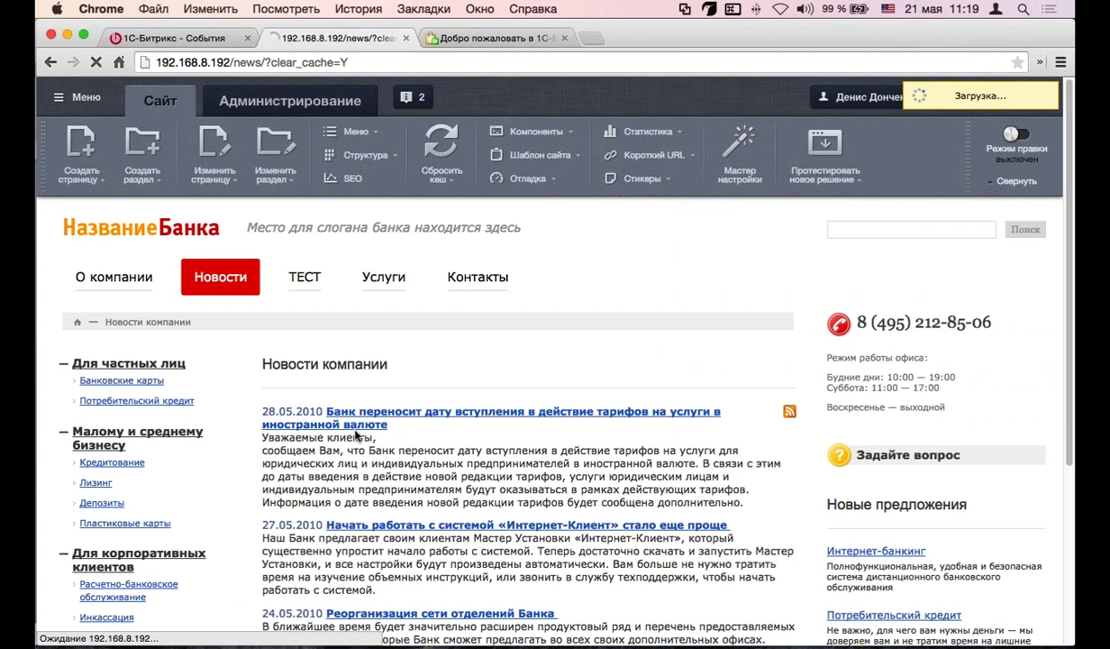
# Check the published news page for the filter block, the order of the news and the page navigation
pyautogui.scroll(-2, 351, 410)
pyautogui.scroll(1, 352, 409)
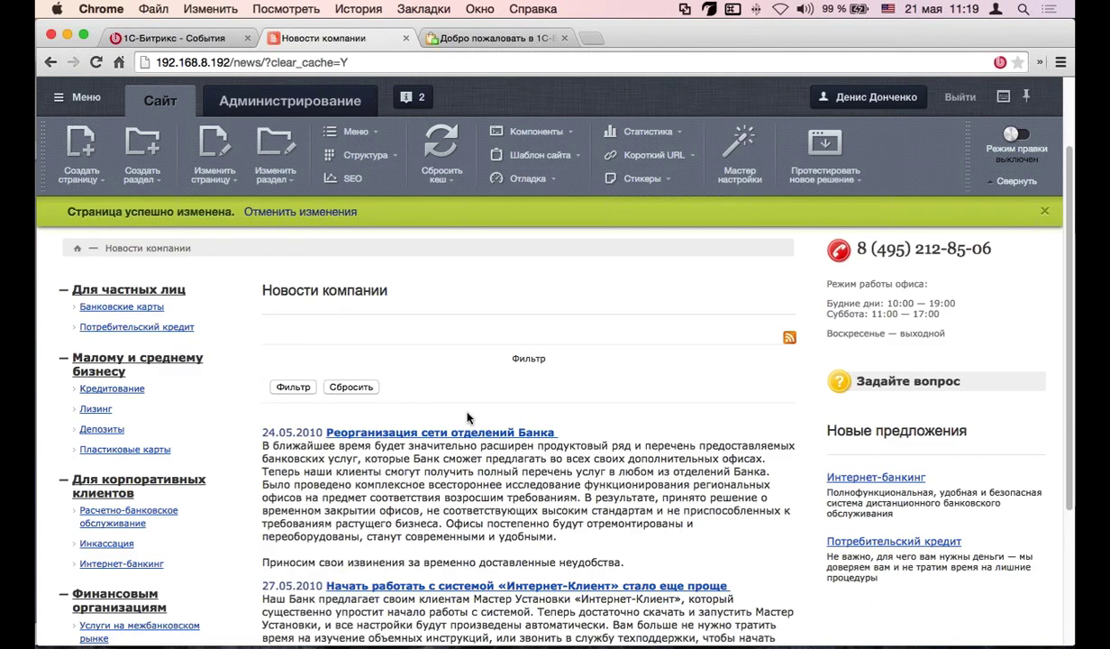
pyautogui.moveTo(598, 356); pyautogui.dragTo(267, 439)
pyautogui.scroll(-1, 448, 450)
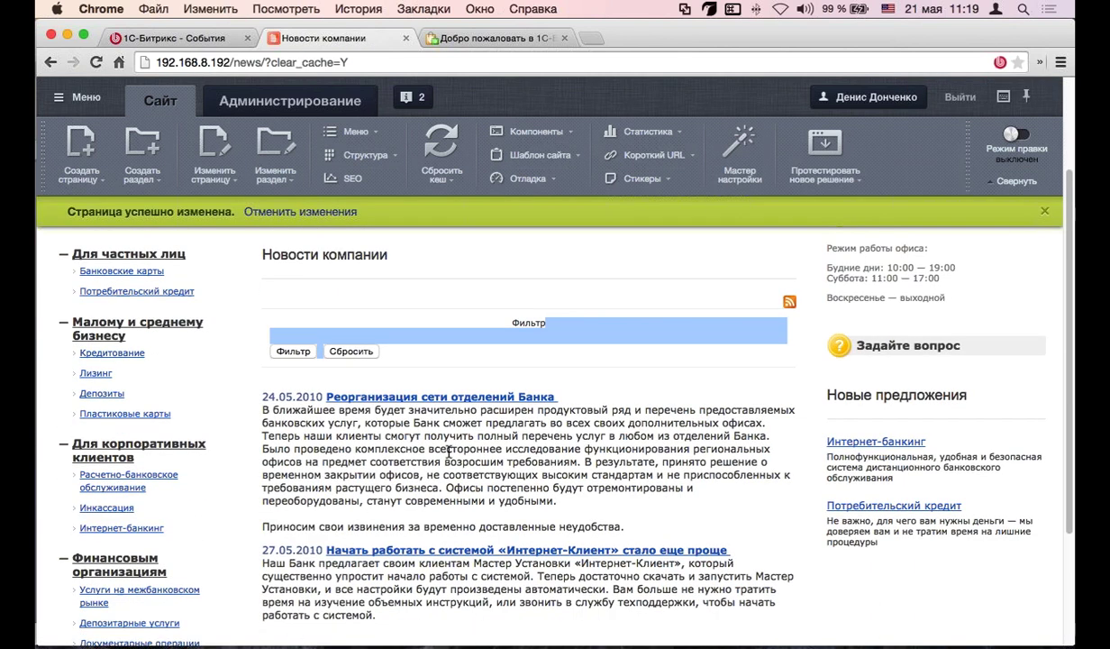
pyautogui.click(440, 462)
pyautogui.scroll(-4, 355, 484)
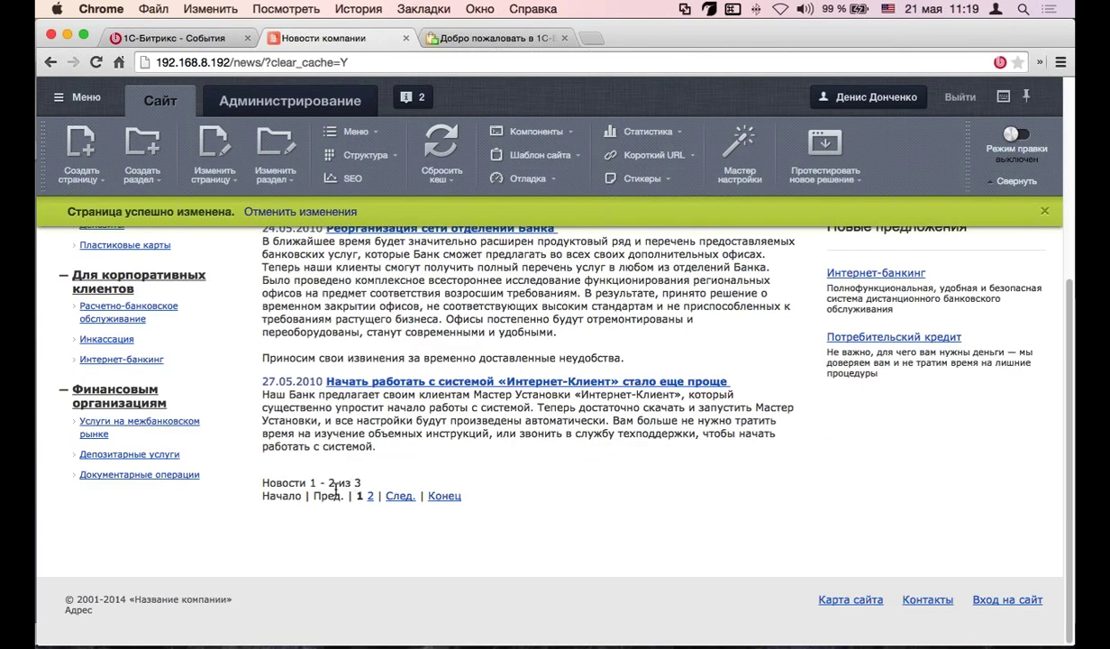
pyautogui.scroll(3, 335, 489)
pyautogui.scroll(-1, 348, 590)
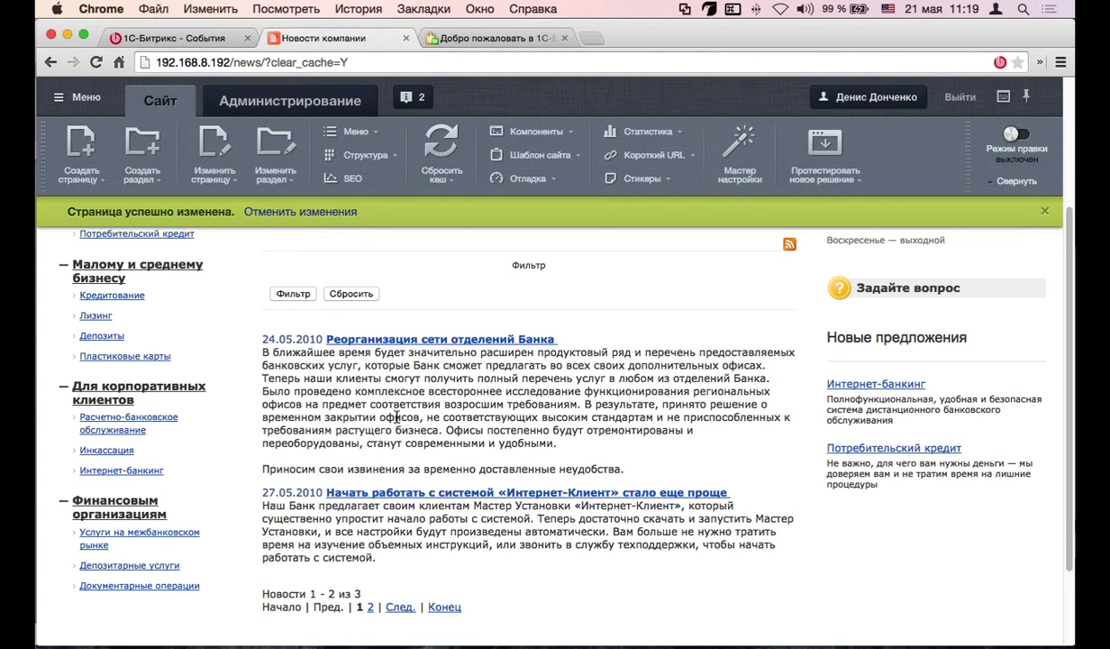
pyautogui.scroll(5, 525, 407)
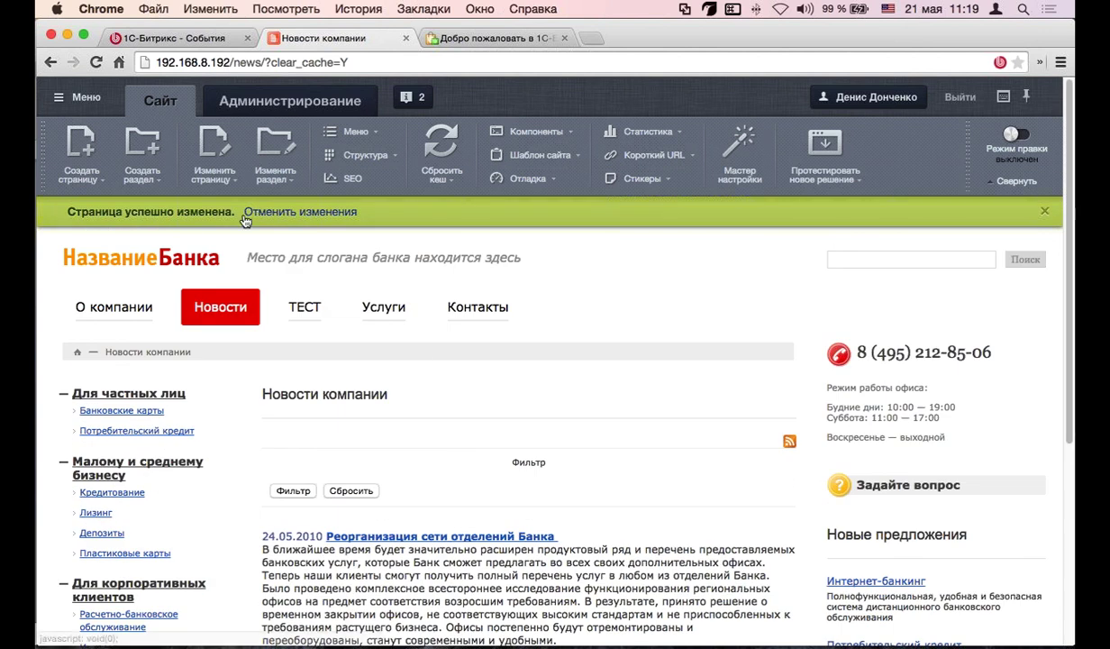
# Undo the last changes to the news page, confirming the cancellation, and check the news list
pyautogui.click(295, 212)
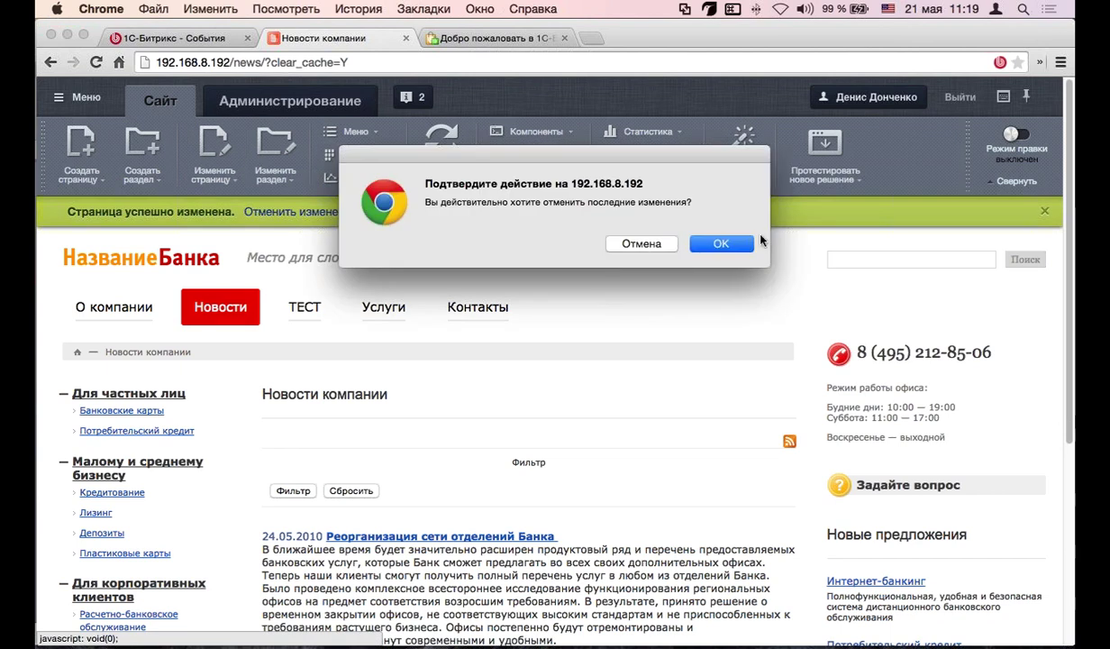
pyautogui.click(732, 243)
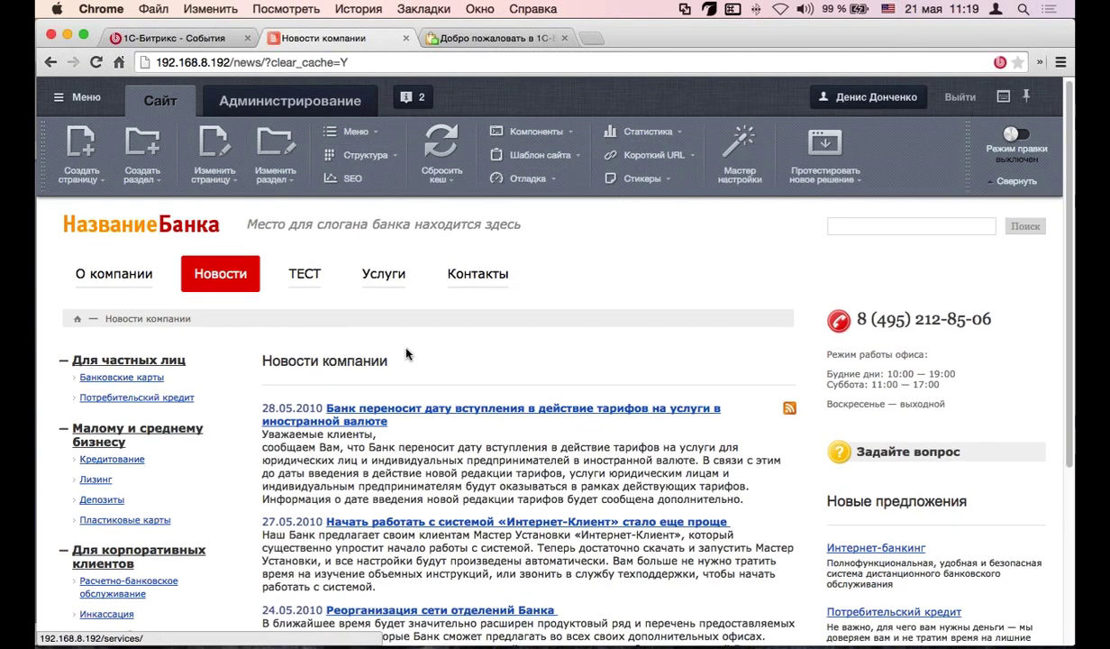
pyautogui.scroll(-1, 407, 353)
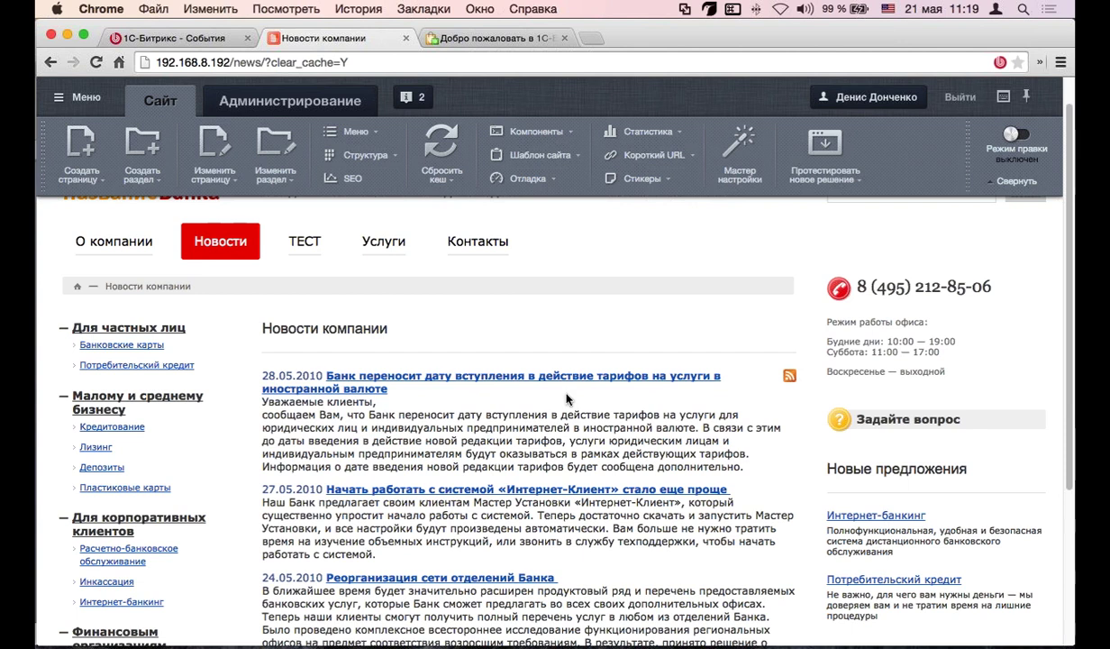
pyautogui.scroll(-3, 561, 397)
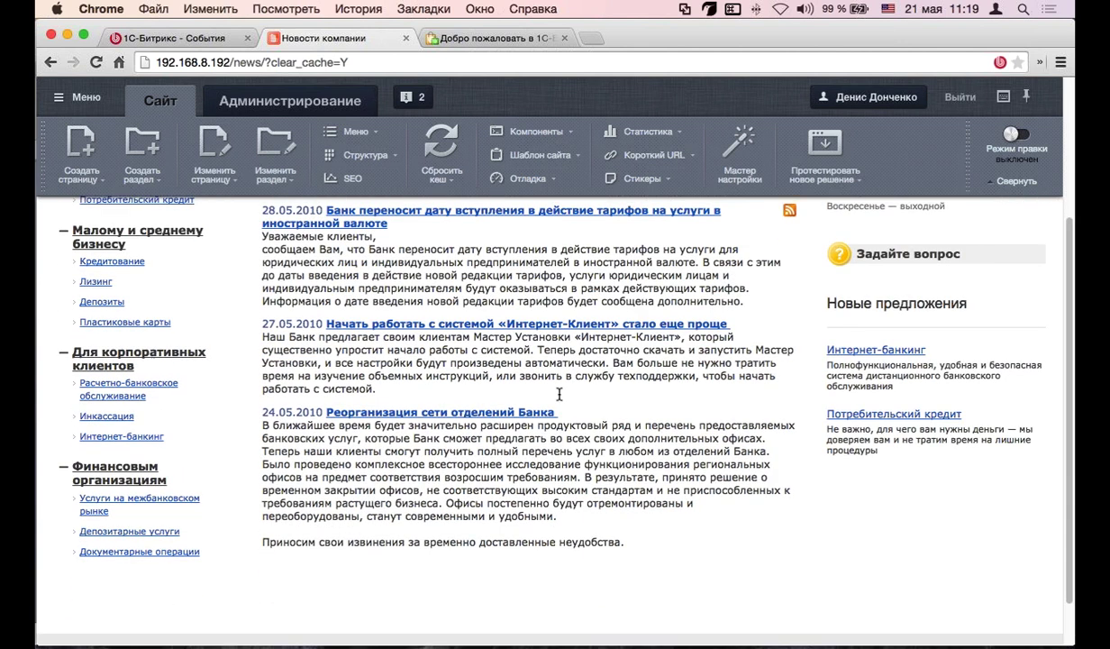
pyautogui.scroll(4, 204, 313)
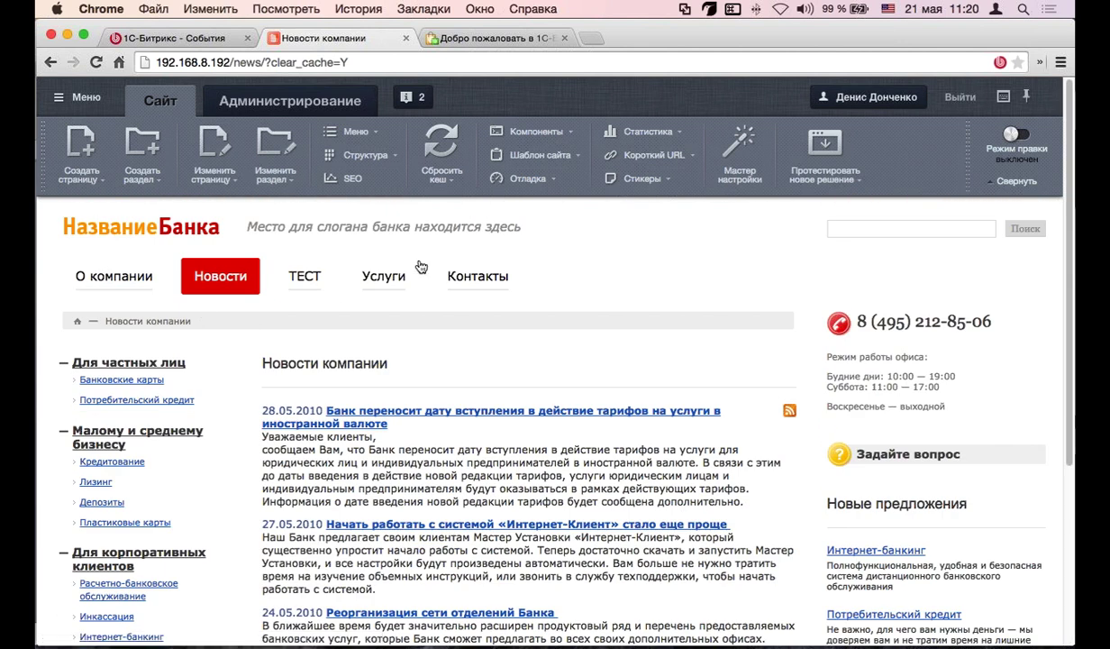
# Go to the Контакты section and look through its phone numbers and office map
pyautogui.click(464, 291)
pyautogui.scroll(-6, 519, 321)
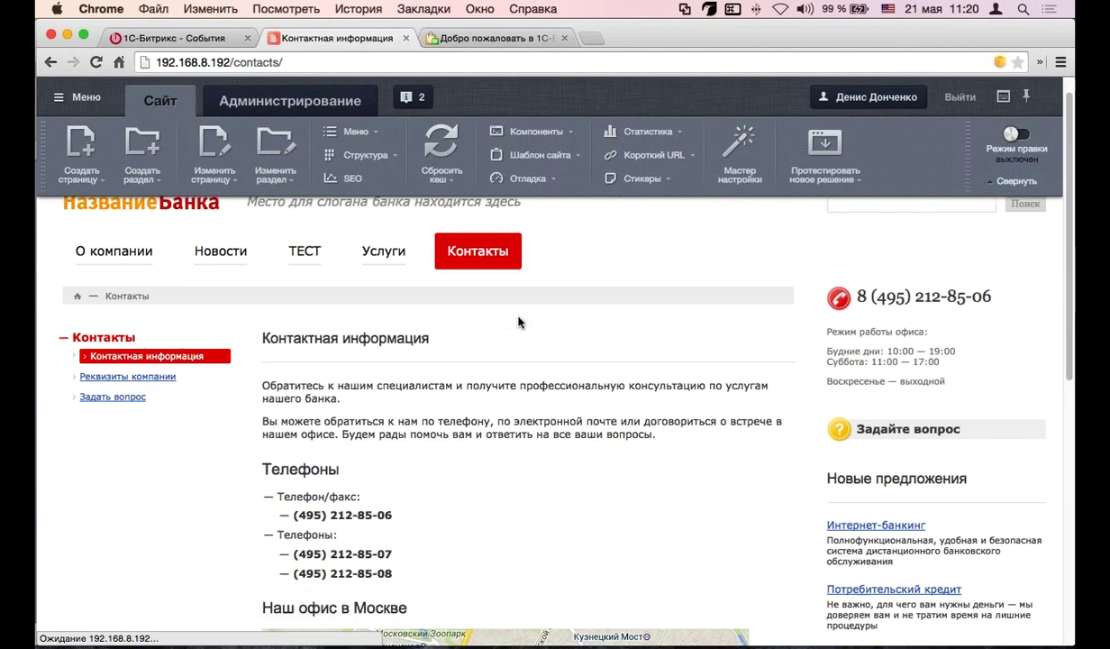
pyautogui.scroll(3, 176, 375)
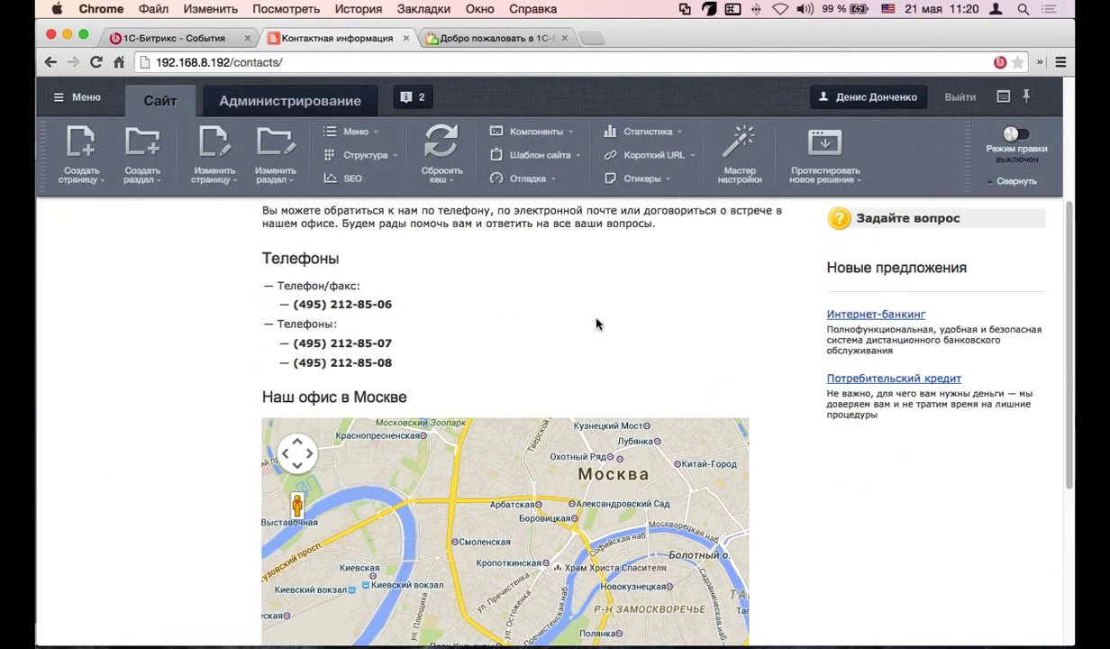
pyautogui.scroll(5, 584, 327)
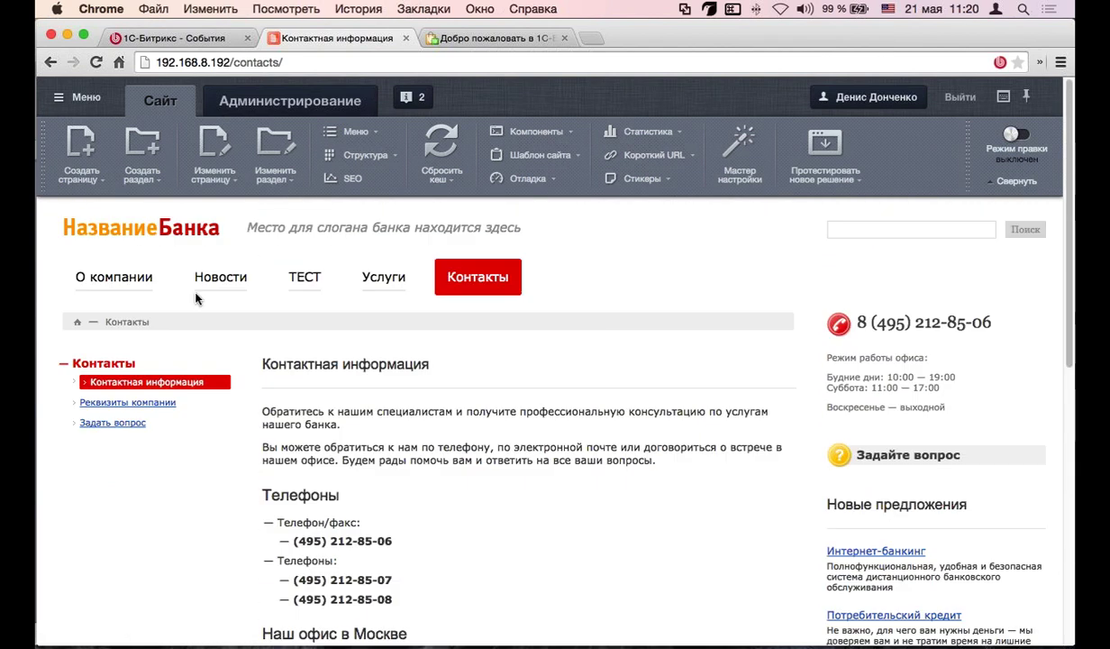
# Return to the site's home page and open its menu for editing, reviewing the list of menu items
pyautogui.click(159, 255)
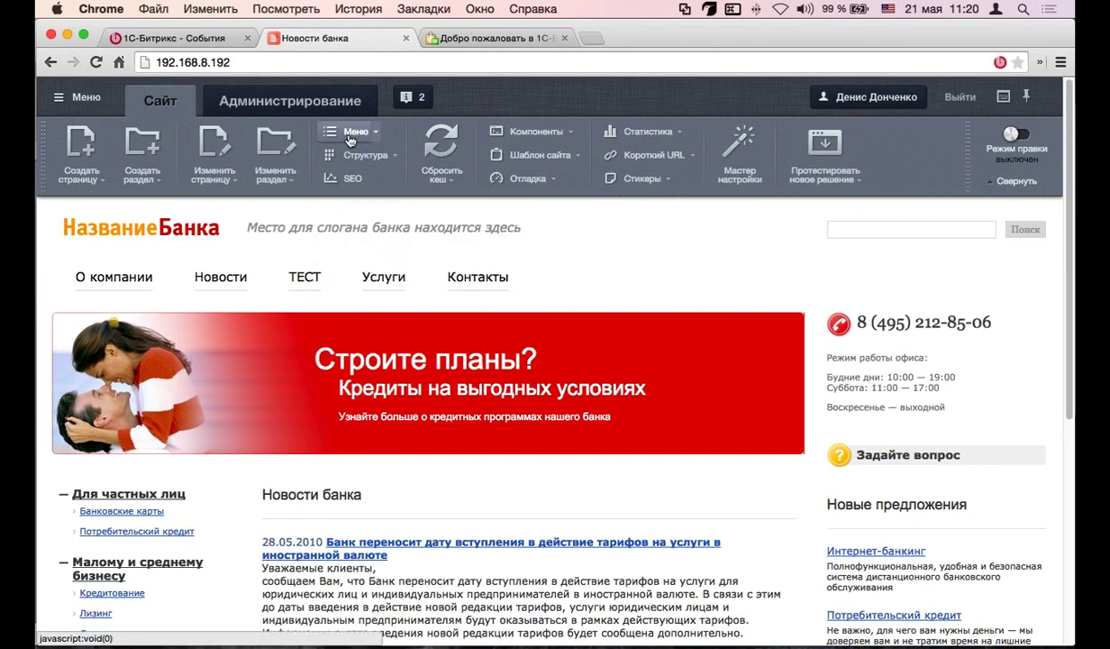
pyautogui.click(351, 137)
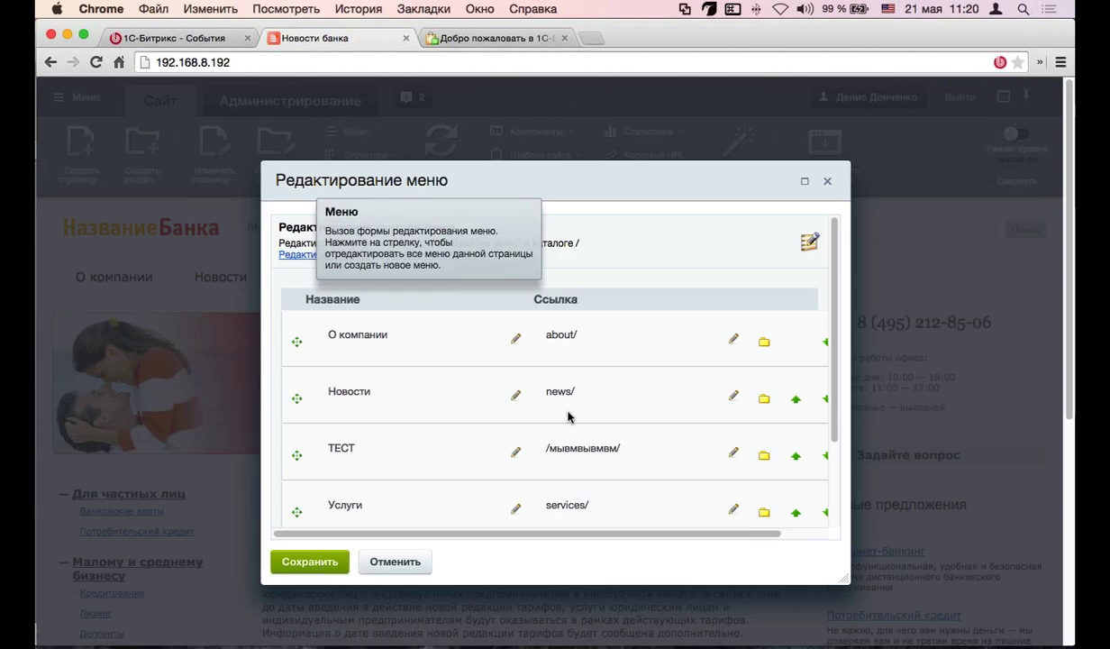
pyautogui.scroll(-3, 572, 364)
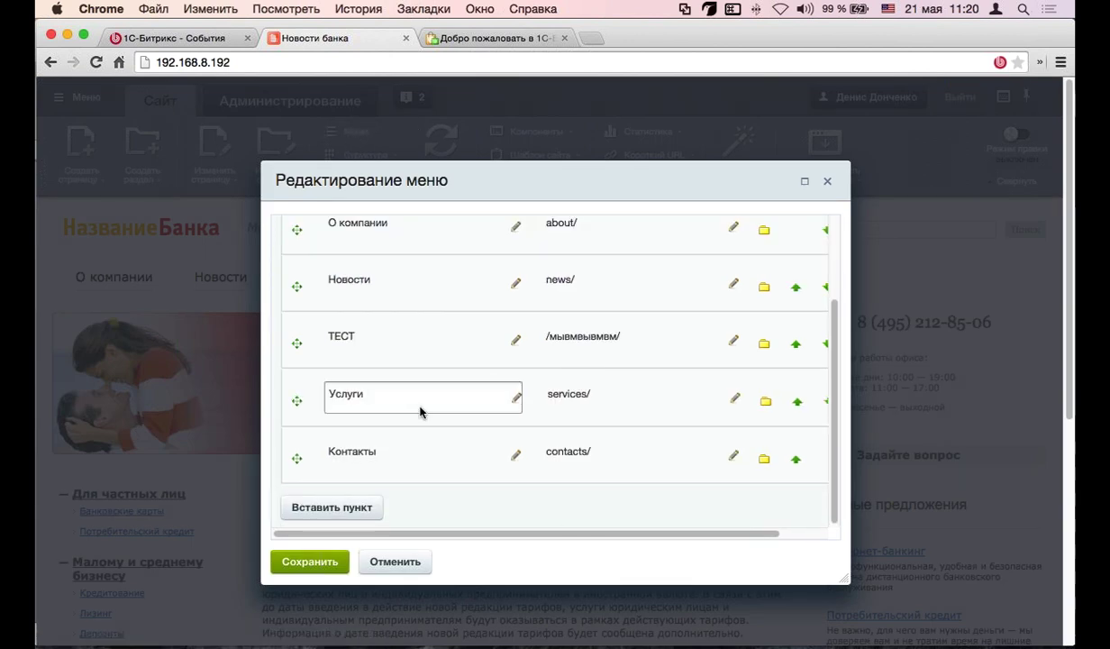
# Rename the menu item ТЕСТ to ТЕСТ2 and move it up above О компании to the start of the list
pyautogui.click(417, 343)
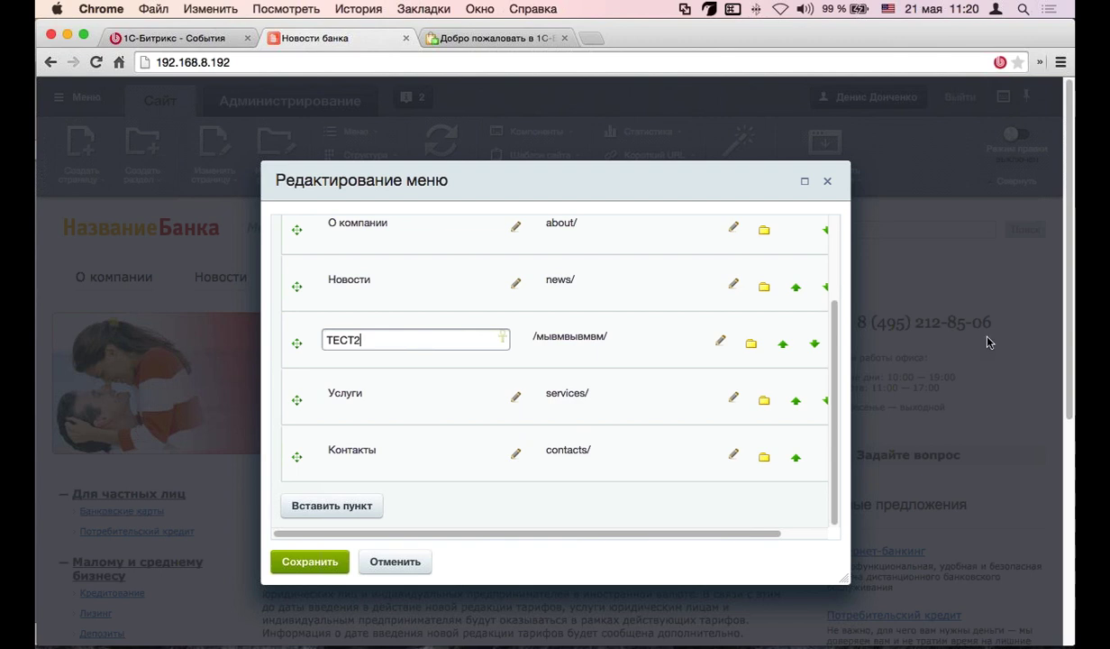
pyautogui.write('2')
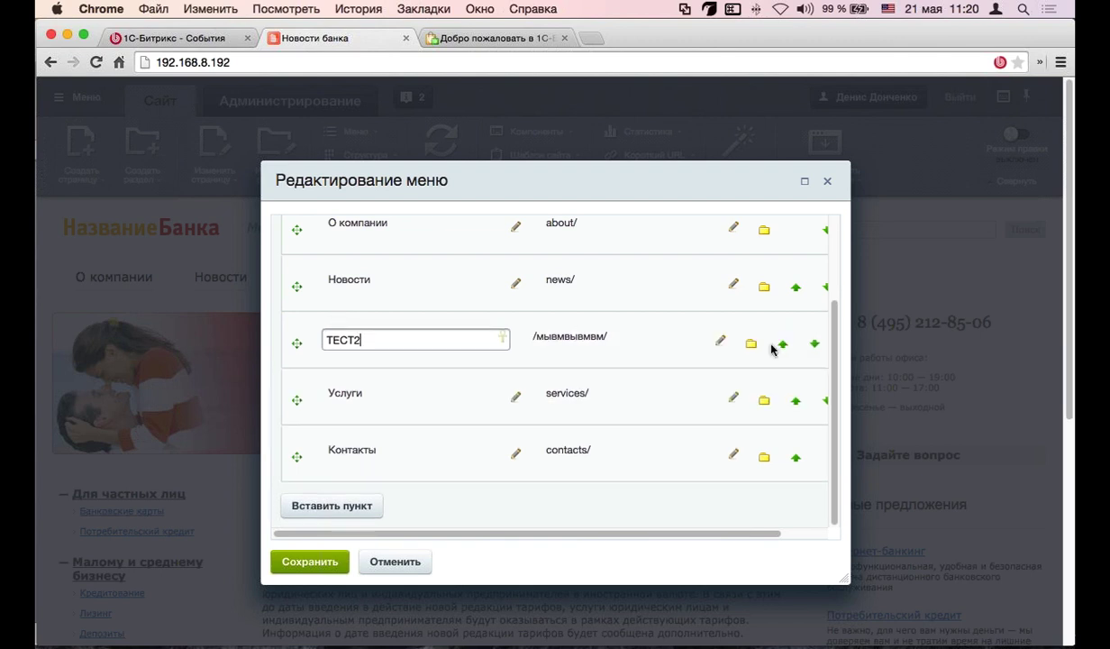
pyautogui.press('Return')
pyautogui.click(795, 344)
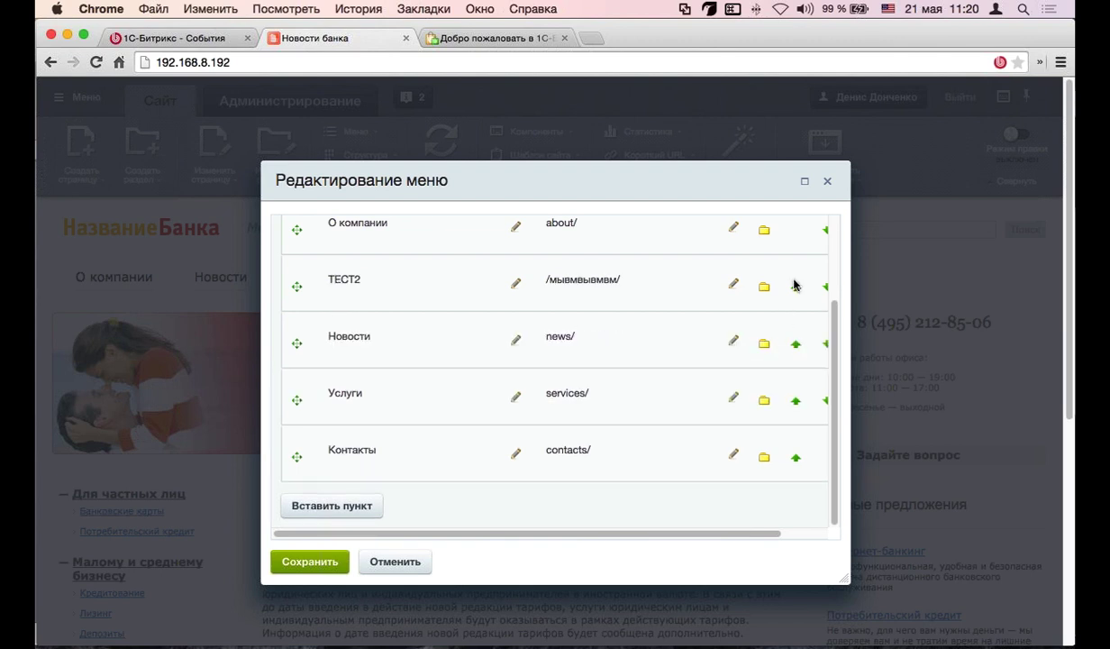
pyautogui.click(795, 287)
# Insert a new menu item named ya.ru at the end of the list and save the menu, dismissing the notification
pyautogui.click(371, 500)
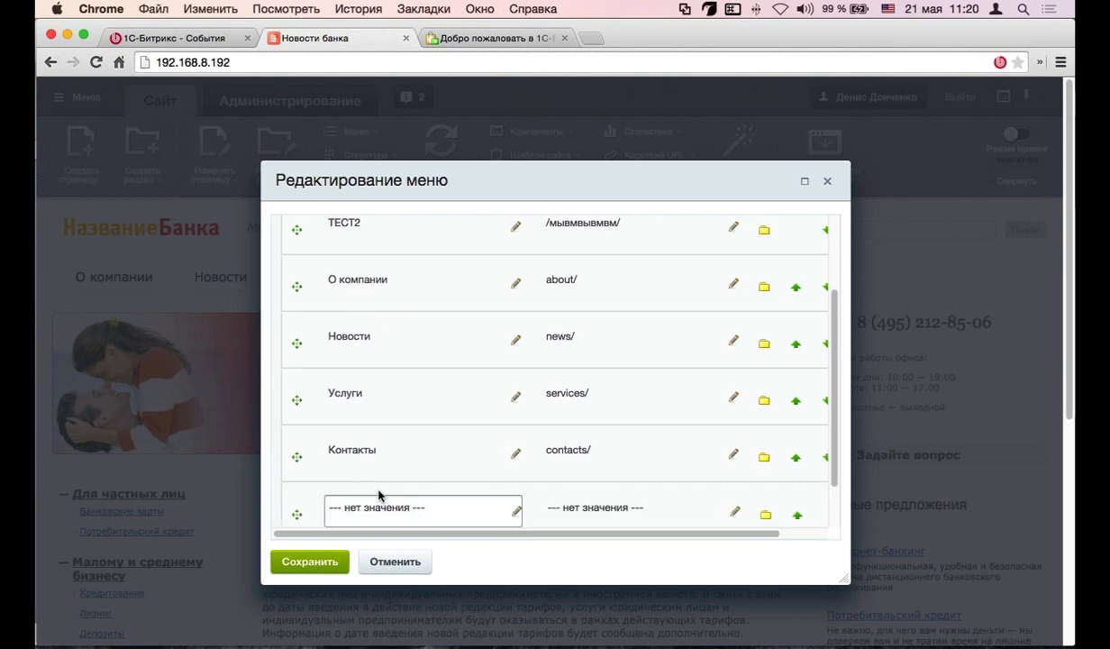
pyautogui.click(388, 508)
pyautogui.write('ya.ru')
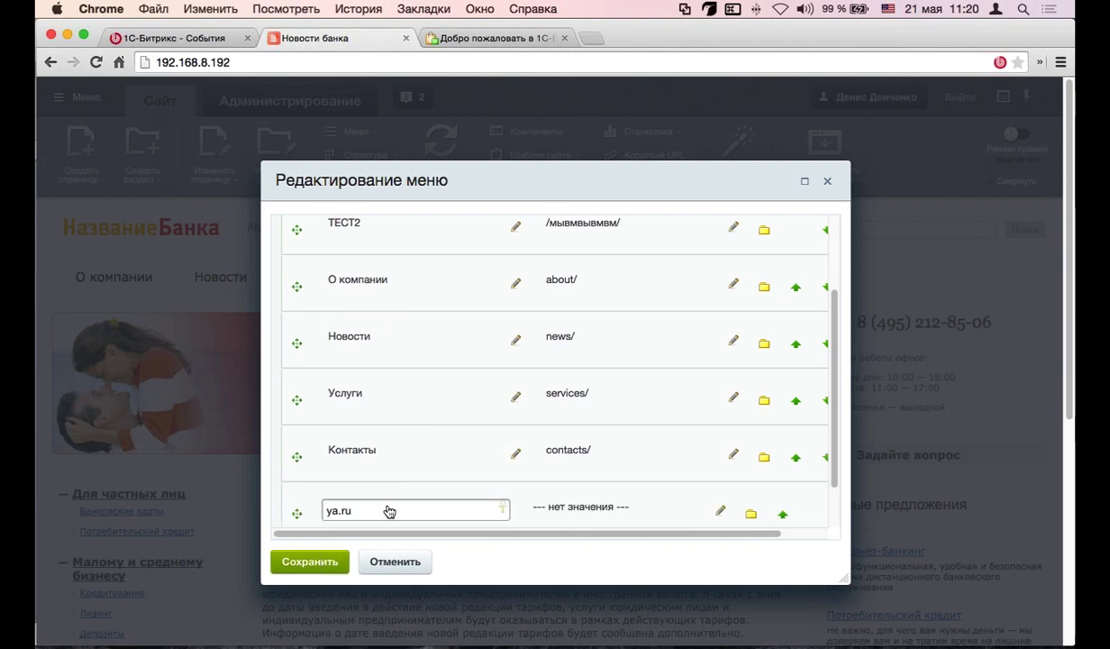
pyautogui.click(304, 562)
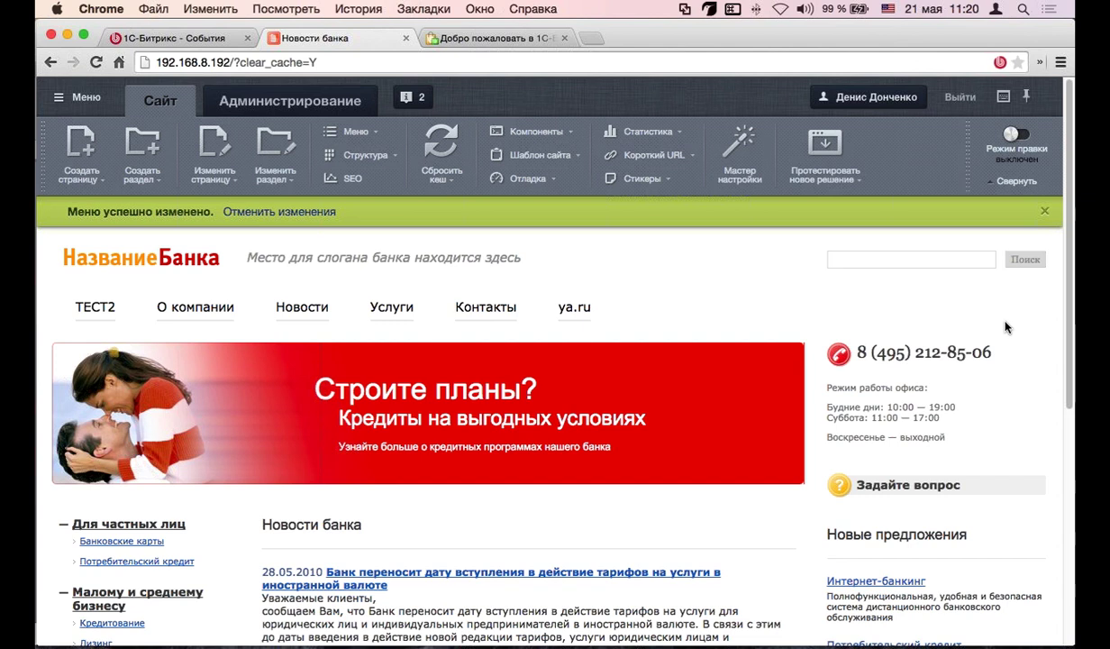
pyautogui.click(1042, 215)
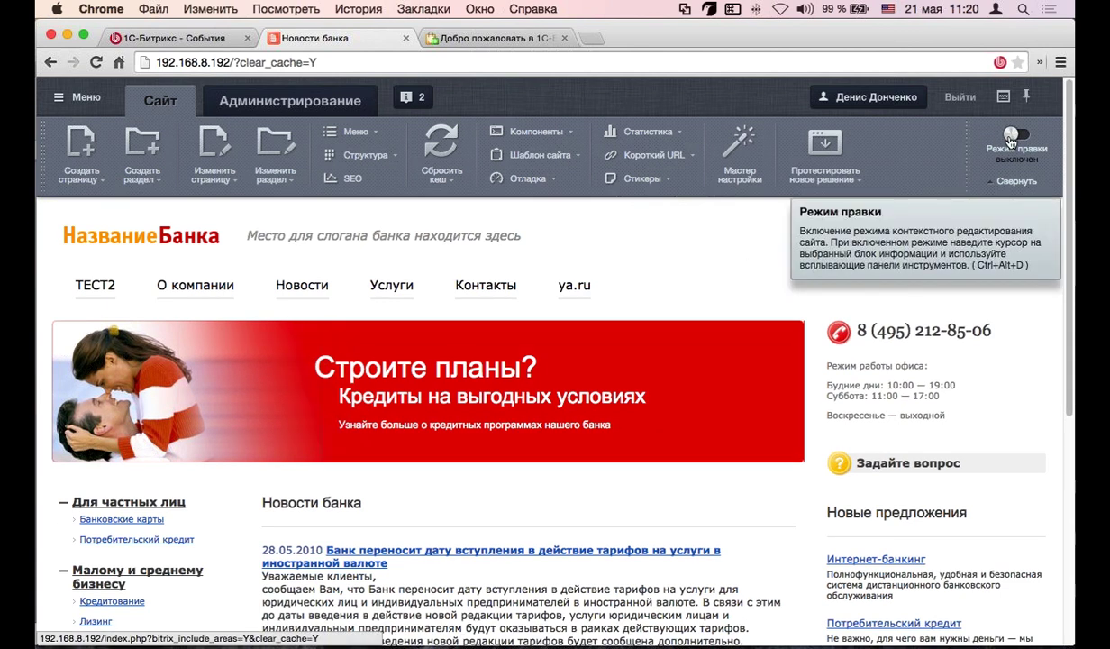
# Turn on edit mode, collapse the administrative panel and look over the home page's editable areas
pyautogui.click(1010, 142)
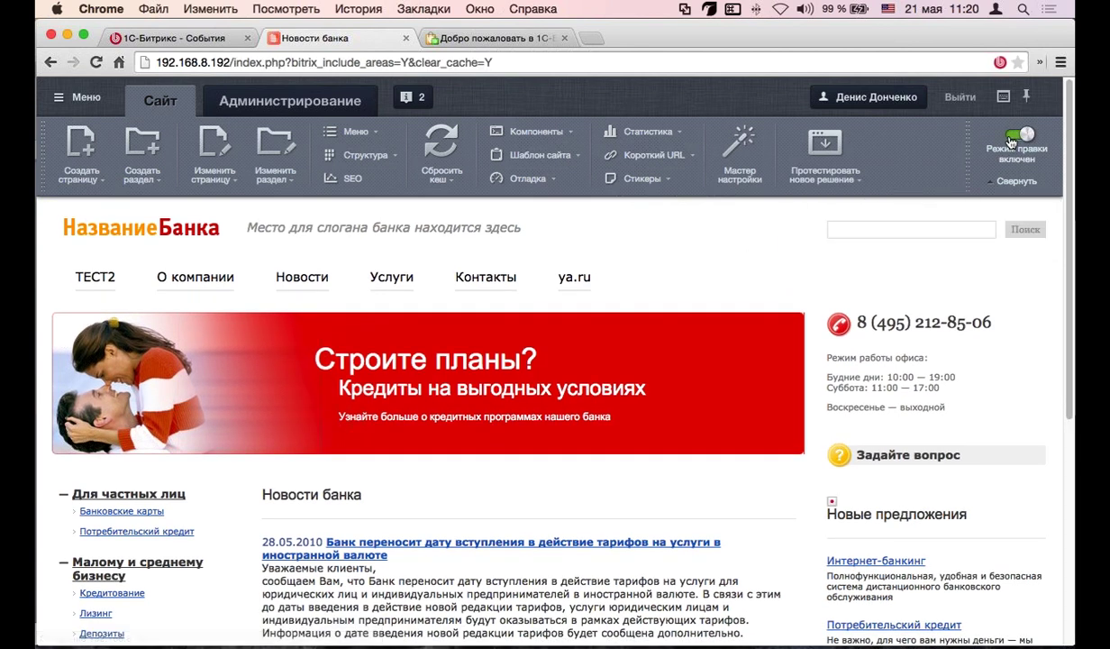
pyautogui.doubleClick(891, 141)
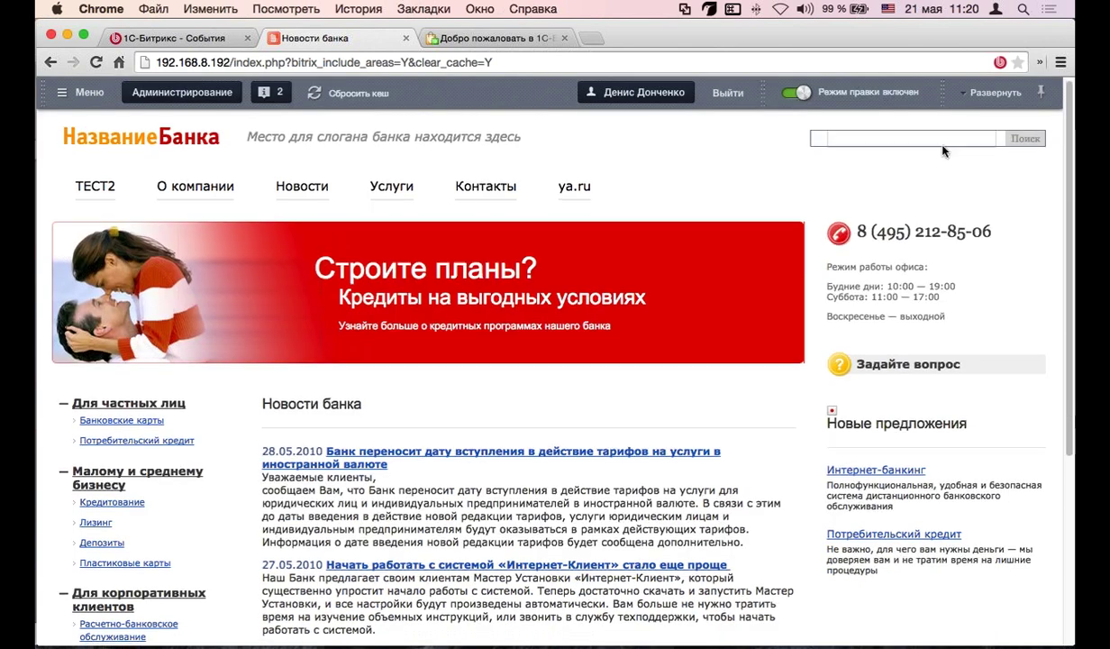
pyautogui.moveTo(613, 186)
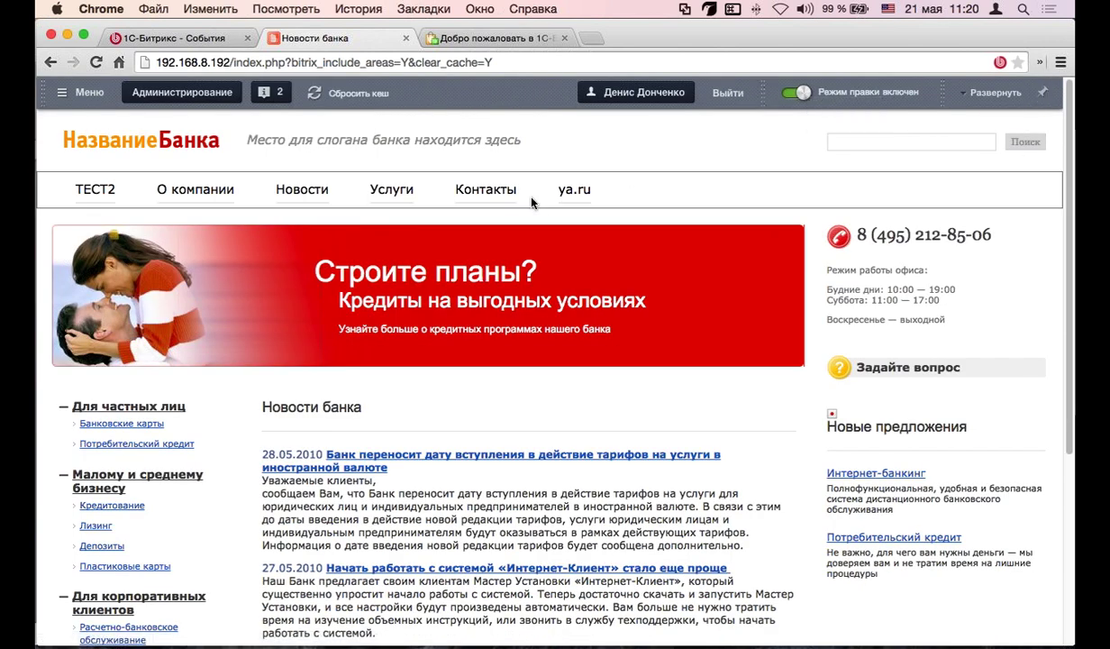
pyautogui.scroll(-1, 583, 220)
pyautogui.scroll(-3, 583, 222)
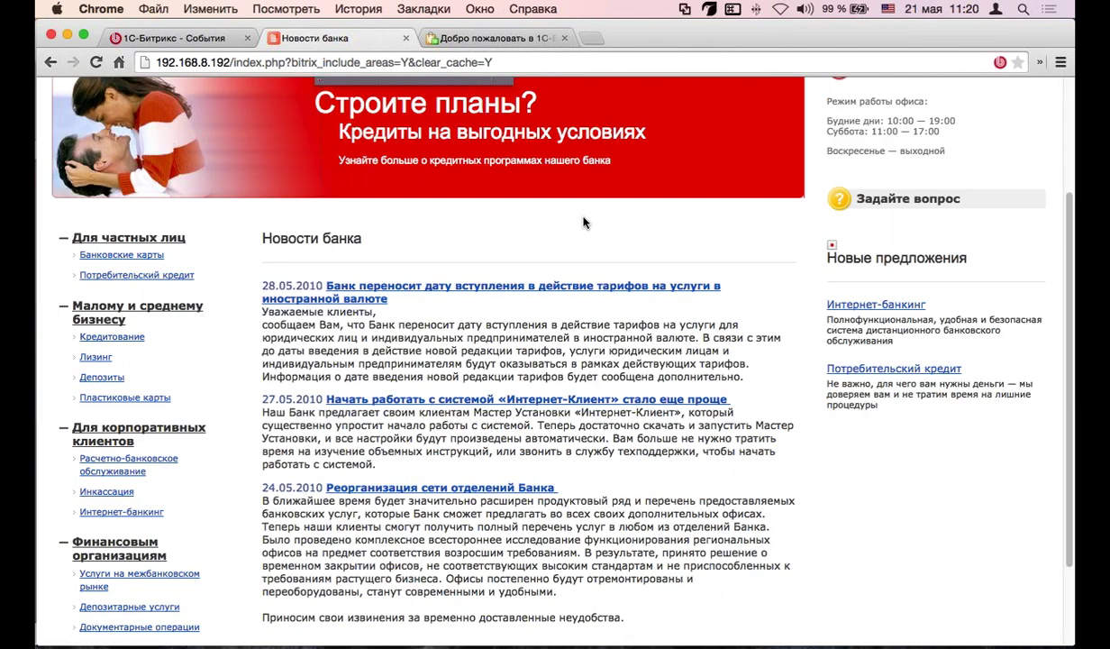
pyautogui.scroll(3, 583, 220)
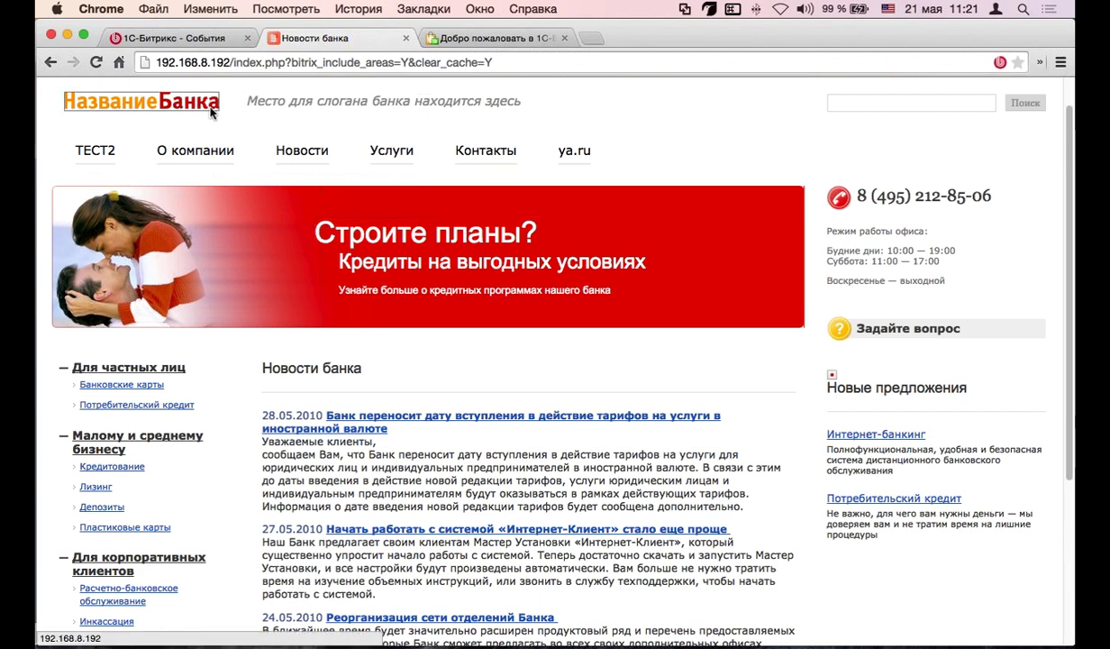
# Set the weekday closing time in the office hours area to 20:00 and save the area
pyautogui.moveTo(894, 197)
pyautogui.moveTo(897, 255)
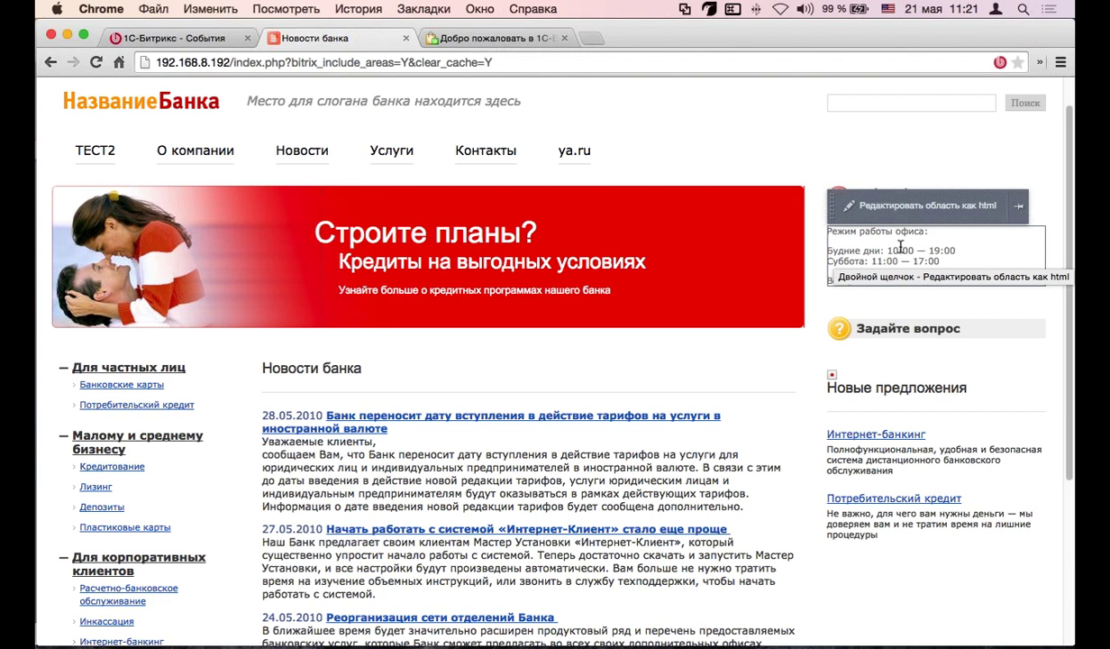
pyautogui.doubleClick(899, 250)
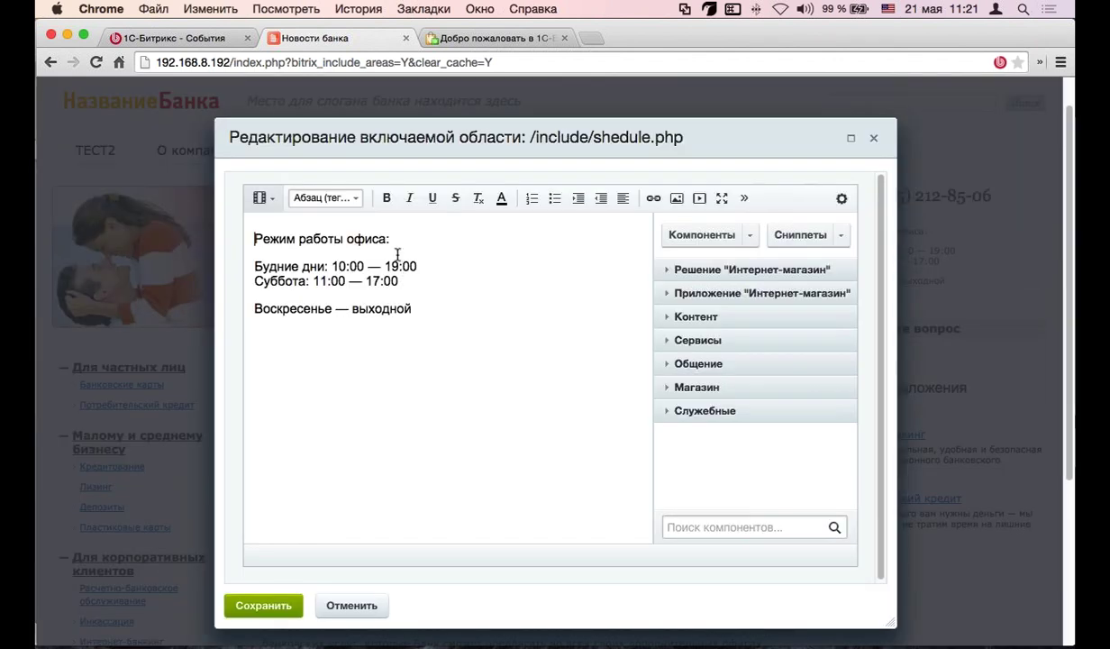
pyautogui.moveTo(385, 262); pyautogui.dragTo(254, 264)
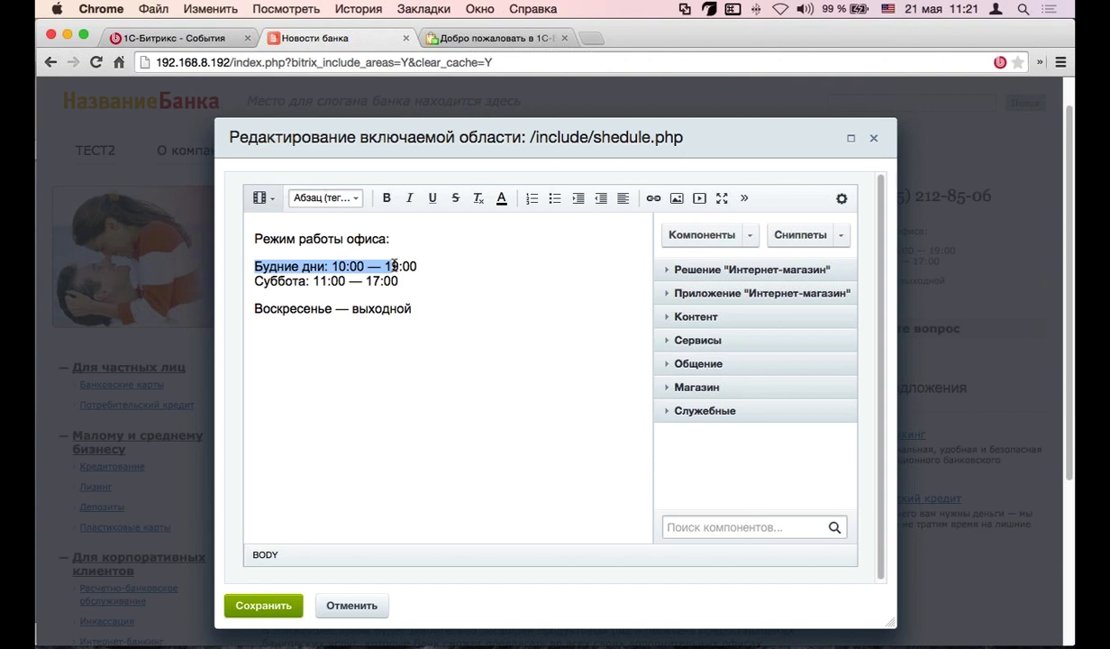
pyautogui.press('Right')
pyautogui.press('Delete')
pyautogui.press('Delete')
pyautogui.write('2')
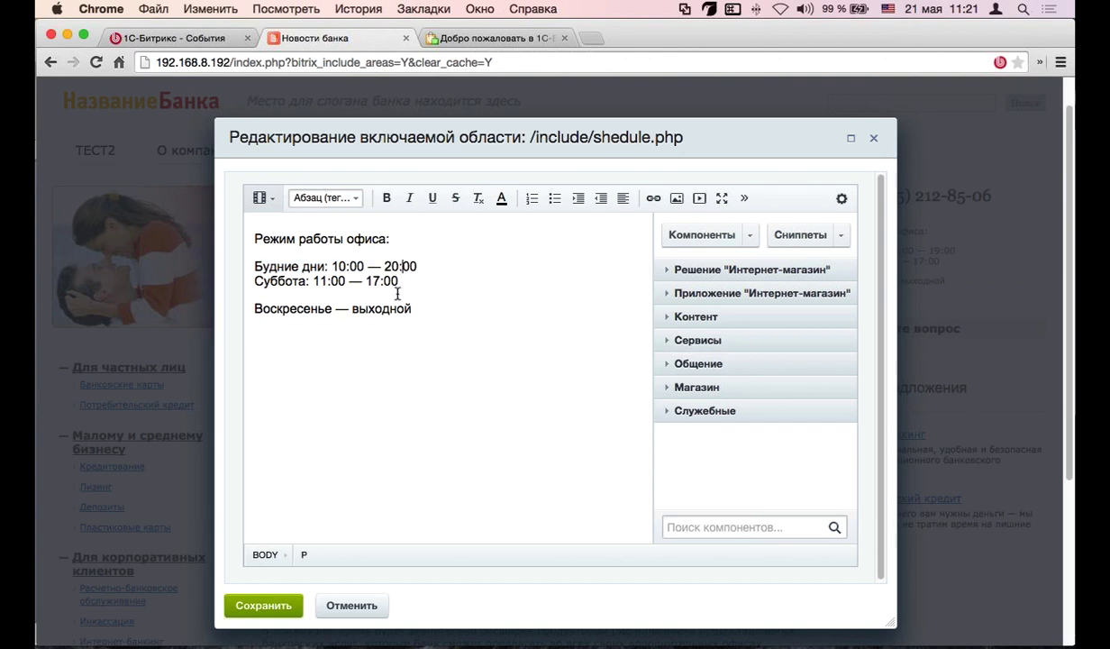
pyautogui.click(296, 604)
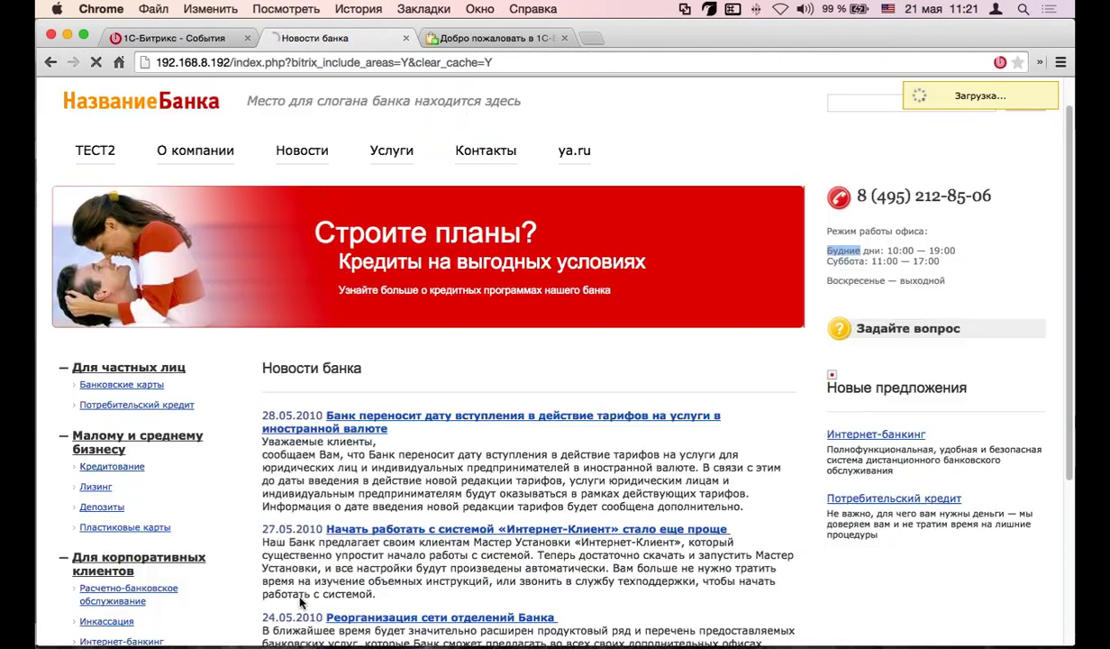
# Change the last two digits of the phone number in the site's header contact area and save it
pyautogui.moveTo(910, 255)
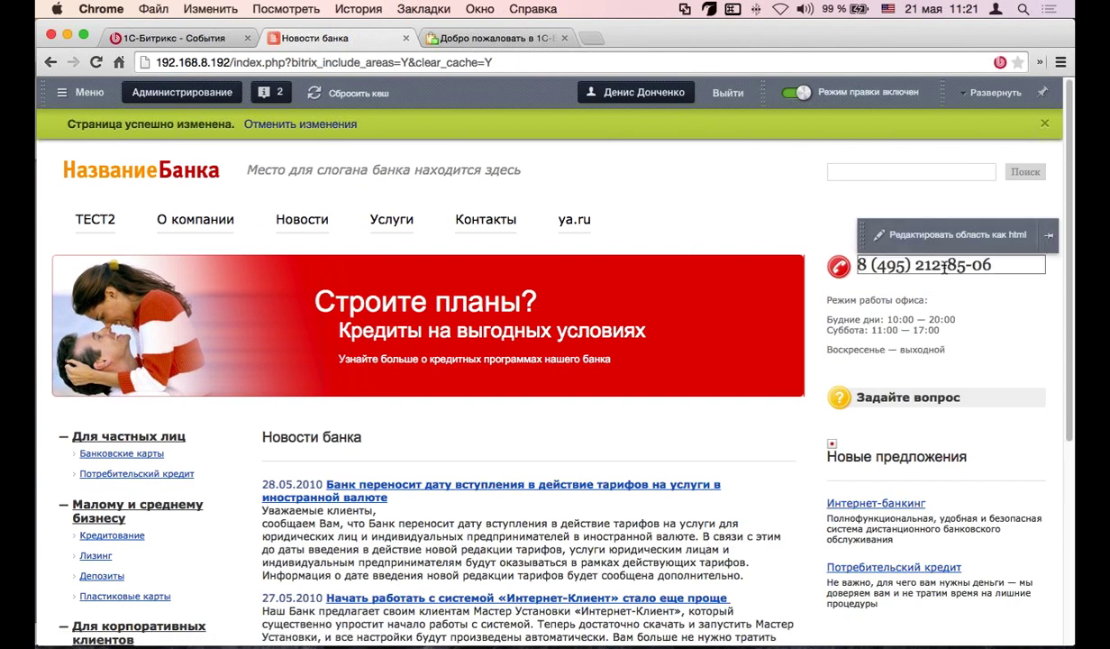
pyautogui.click(953, 251)
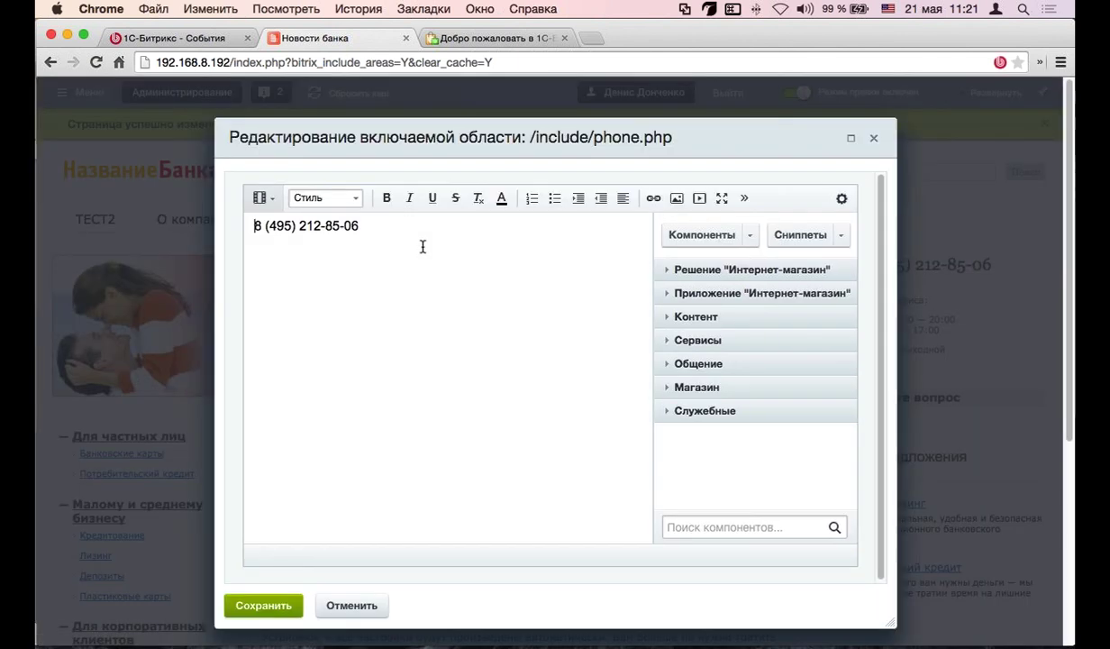
pyautogui.click(426, 225)
pyautogui.press('BackSpace')
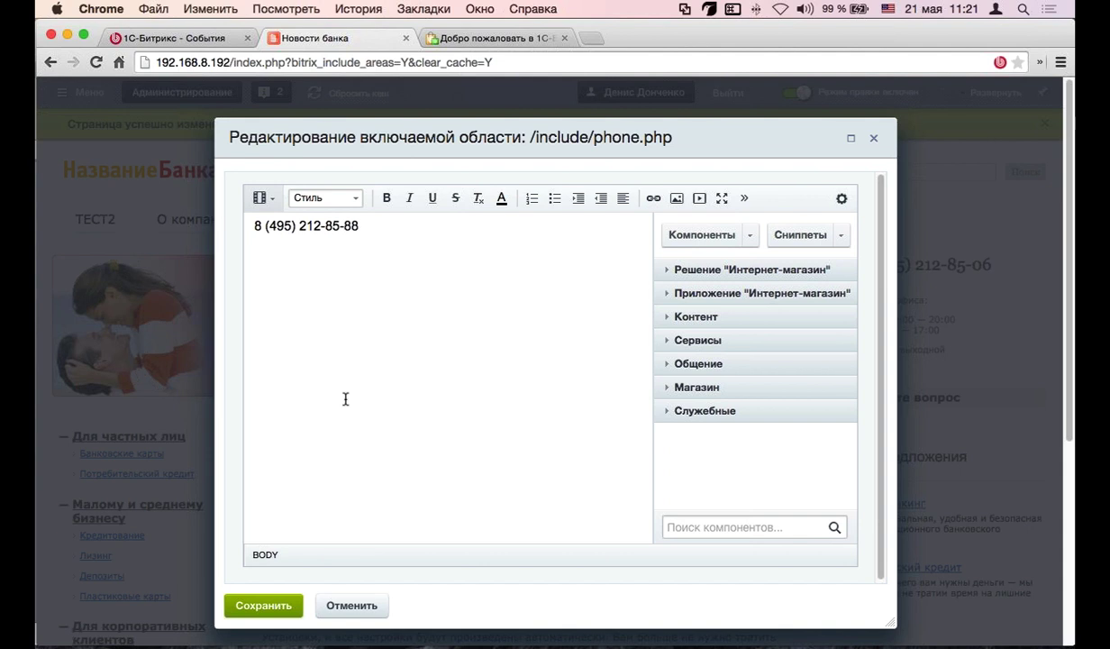
pyautogui.click(289, 597)
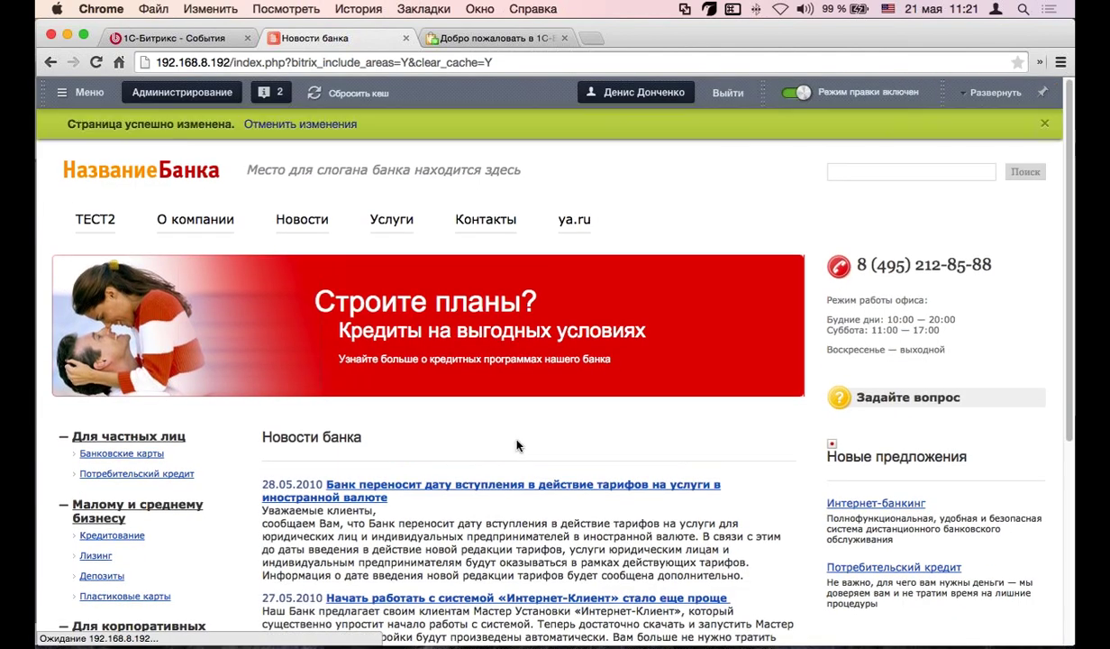
# Delete the 28.05.2010 news item about the bank's tariff date from the home page, confirming the deletion
pyautogui.scroll(-5, 520, 443)
pyautogui.scroll(5, 406, 270)
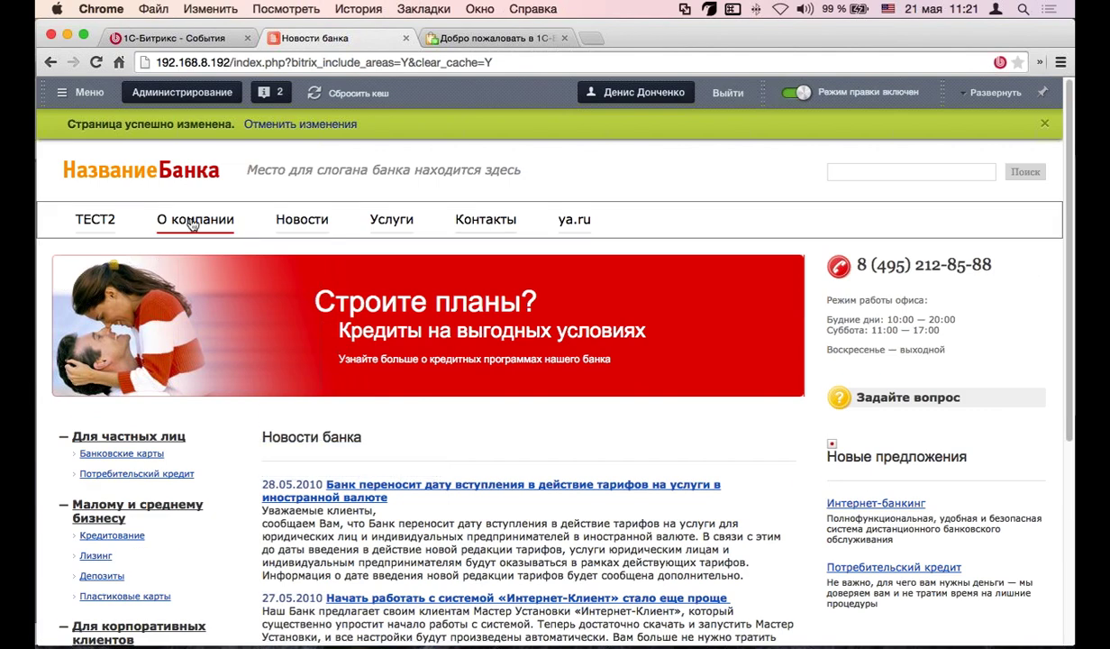
pyautogui.moveTo(195, 225)
pyautogui.scroll(-1, 387, 436)
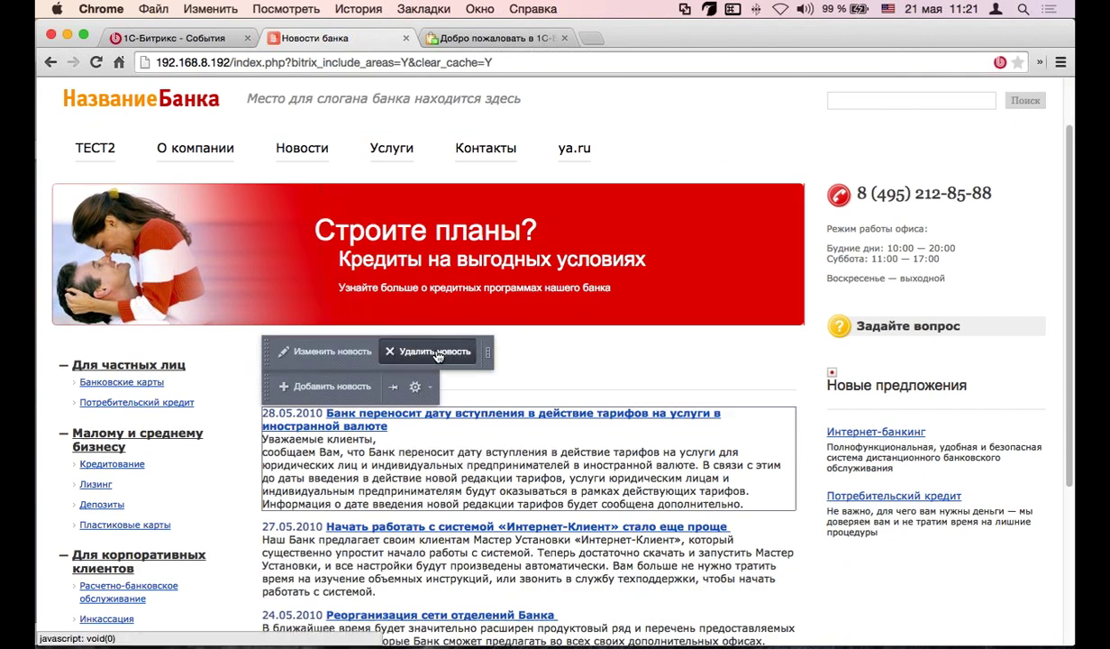
pyautogui.click(430, 389)
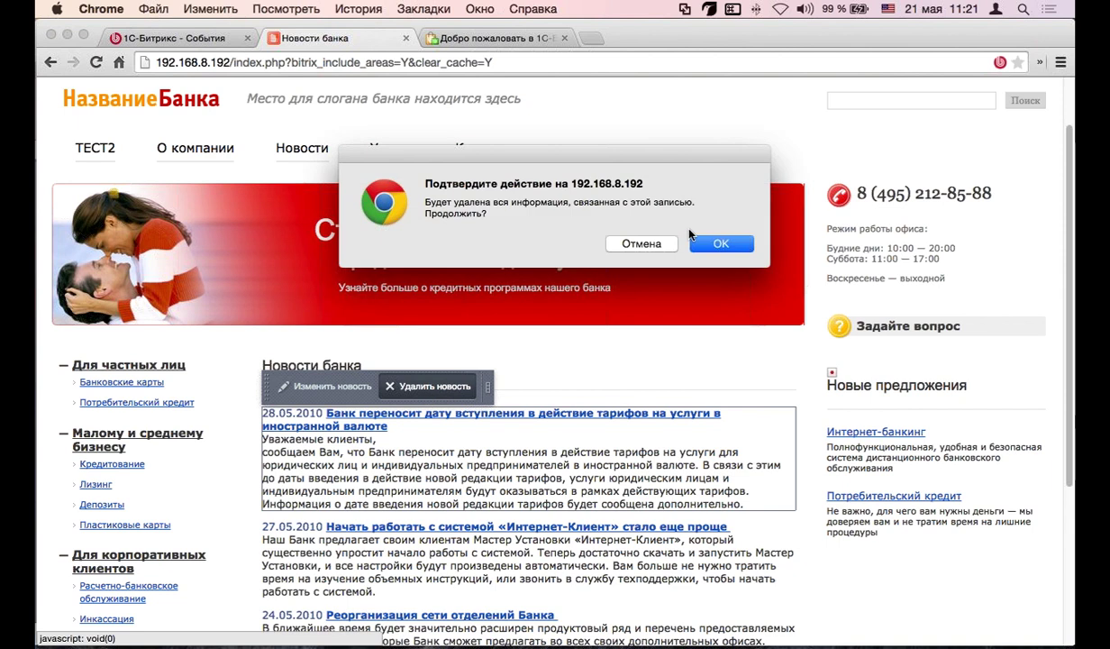
pyautogui.click(711, 242)
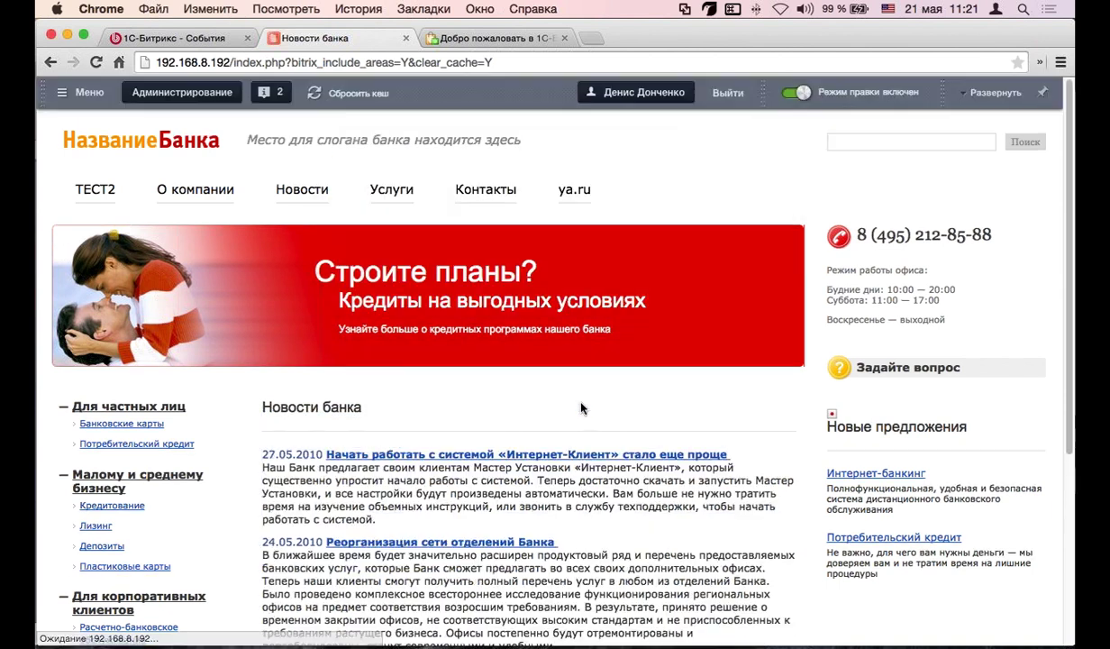
# Start adding a news item to the home page's Новости банка list with the title "sdvsdvsdv"
pyautogui.scroll(-2, 505, 415)
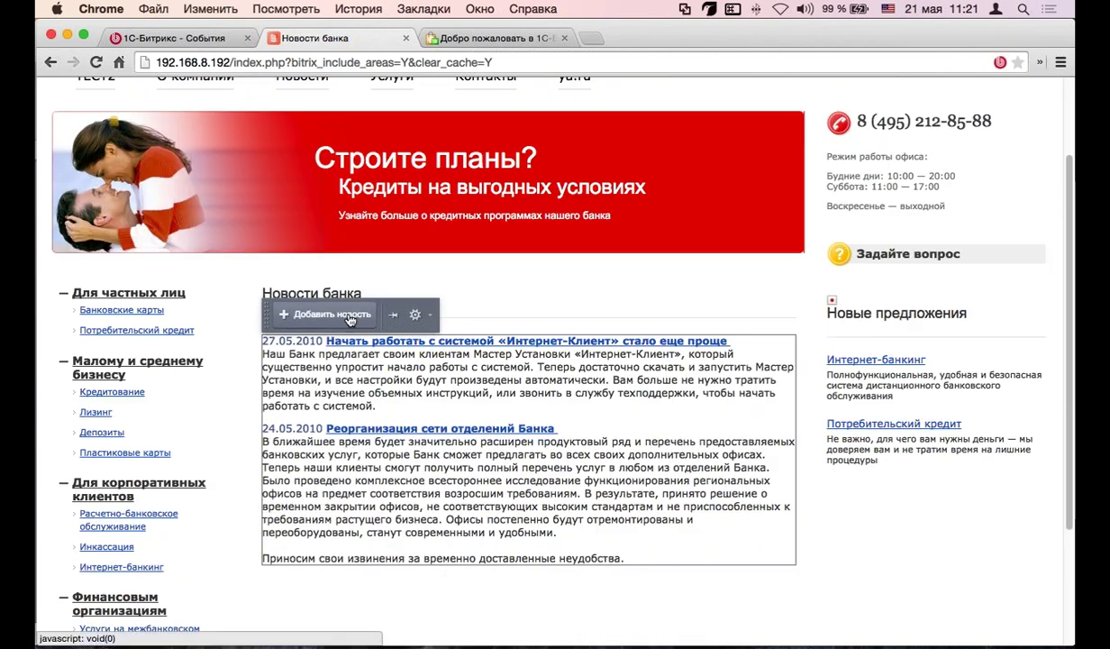
pyautogui.click(361, 317)
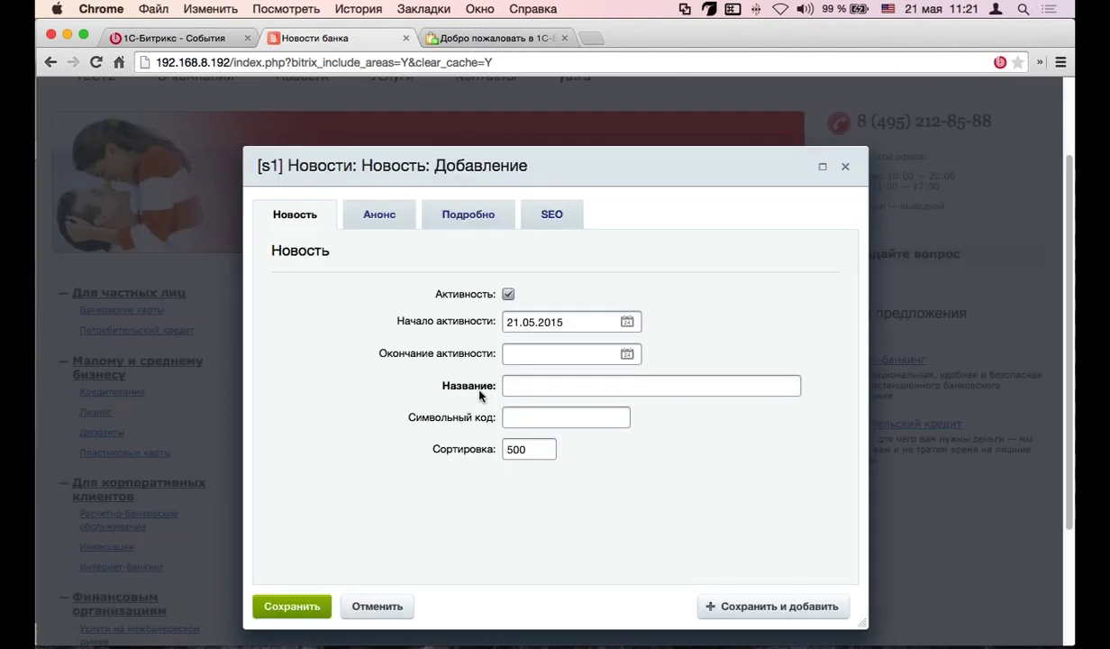
pyautogui.click(533, 388)
pyautogui.write('sdvsdvsdv')
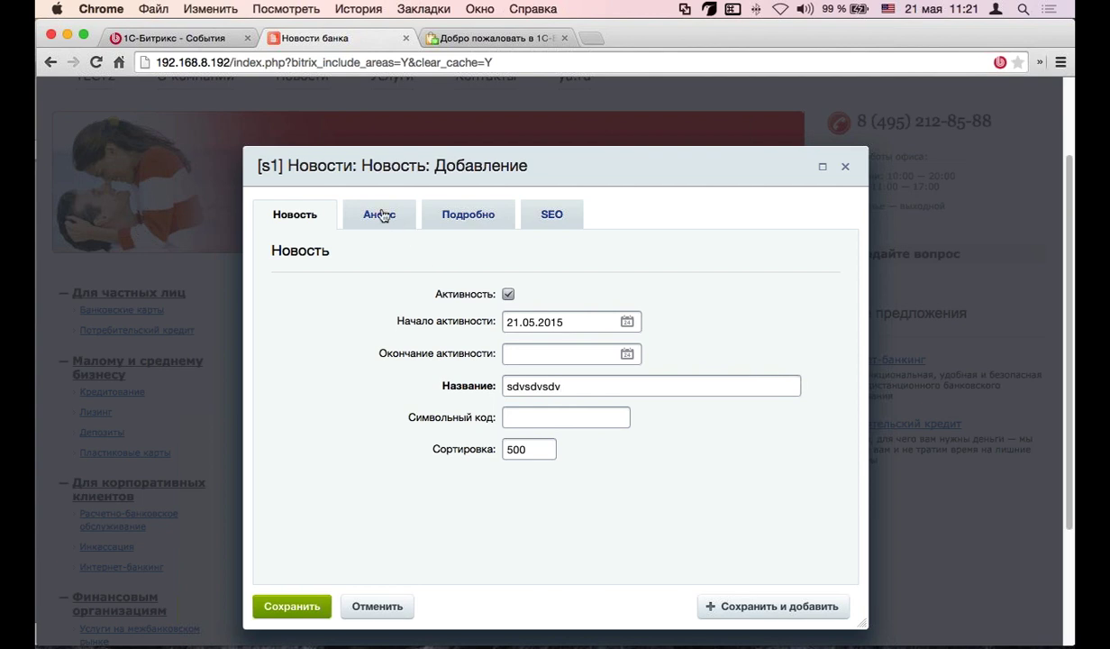
# Fill in the news item's announcement text with four lines: "sdvsdvsdvsdv", "sdv", "sd" and "vsdvsdv"
pyautogui.click(389, 212)
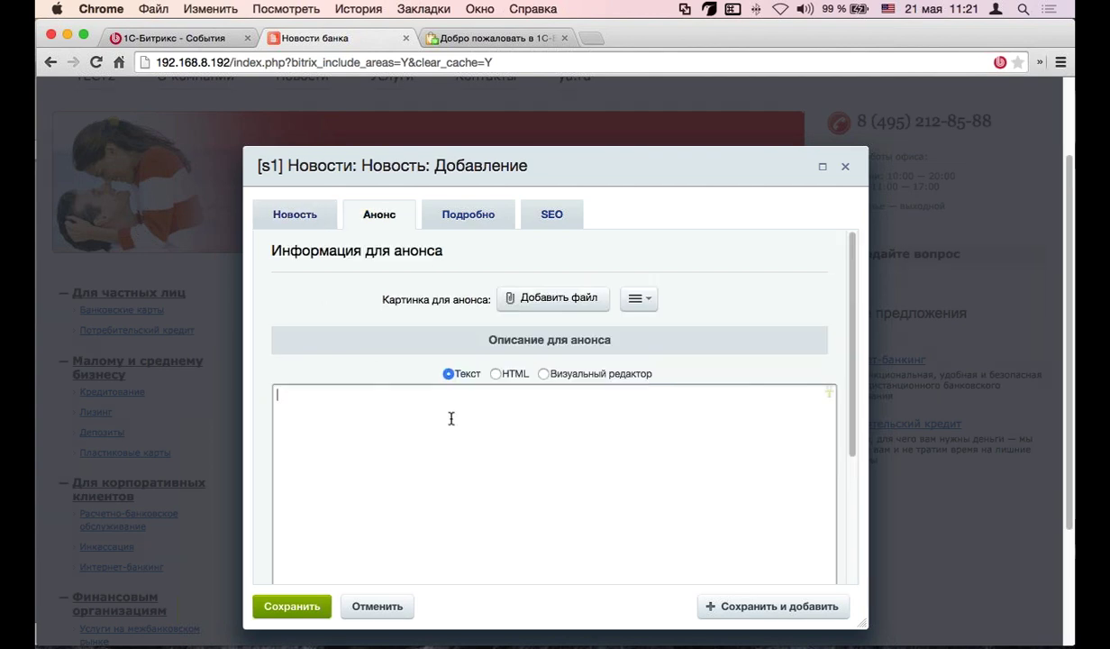
pyautogui.write('sdvsdvsdvsdv')
pyautogui.press('Return')
pyautogui.write('sdv')
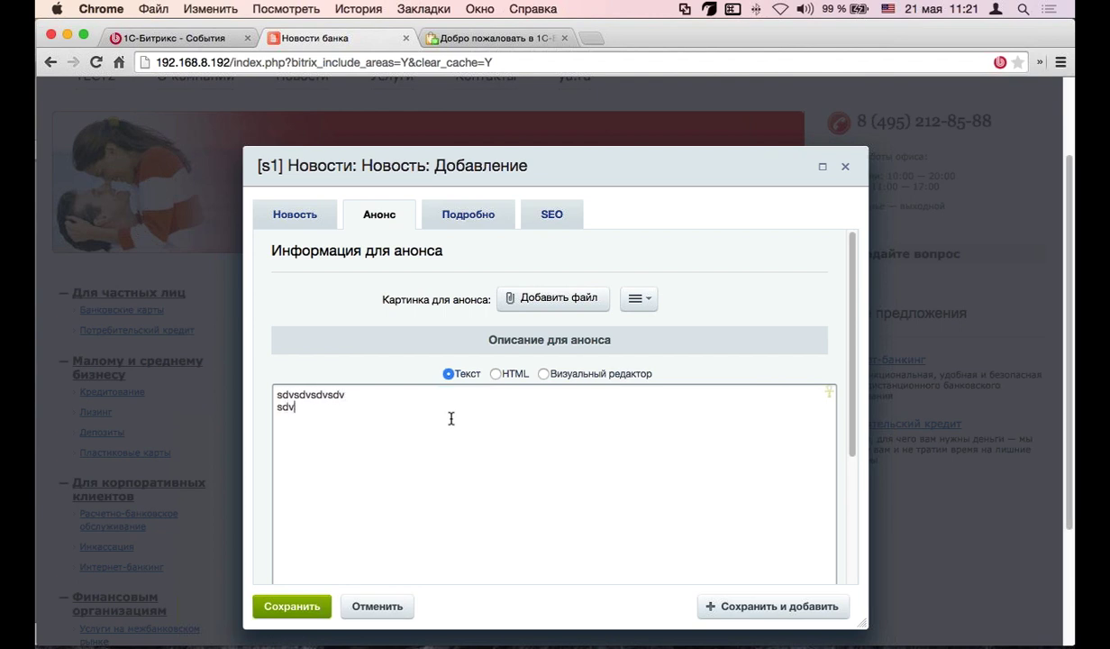
pyautogui.press('Return')
pyautogui.write('sd')
pyautogui.press('Return')
pyautogui.write('vsdvsd')
pyautogui.scroll(-5, 552, 418)
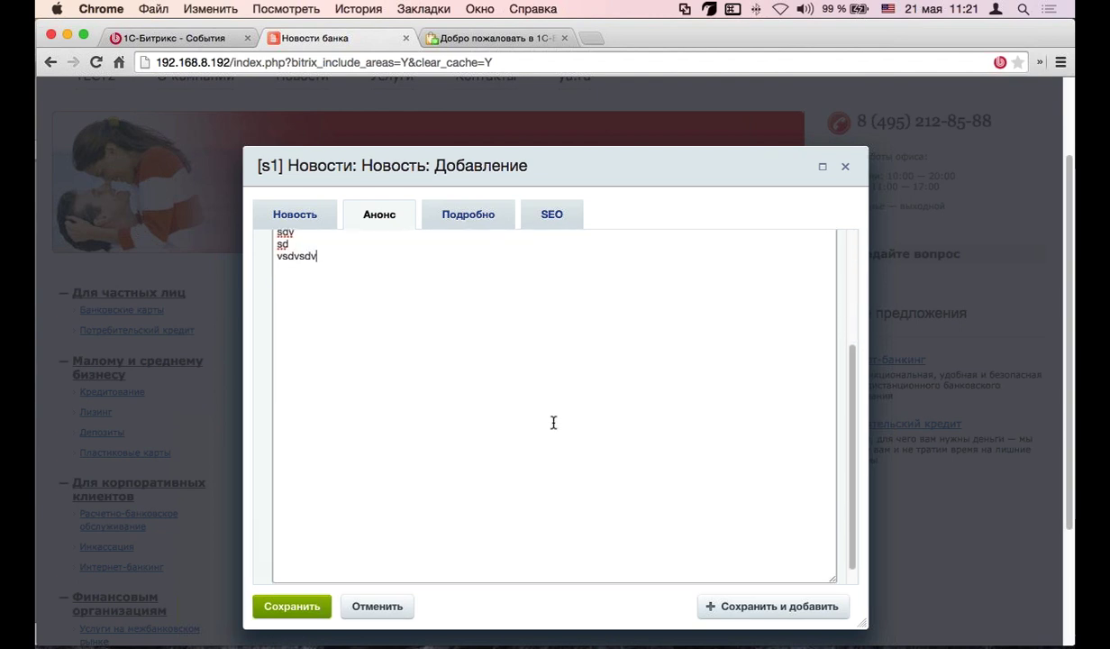
# Enter a multi-line detailed description starting with "vsdvsdv", check the SEO settings, save the news item and open its page
pyautogui.click(468, 218)
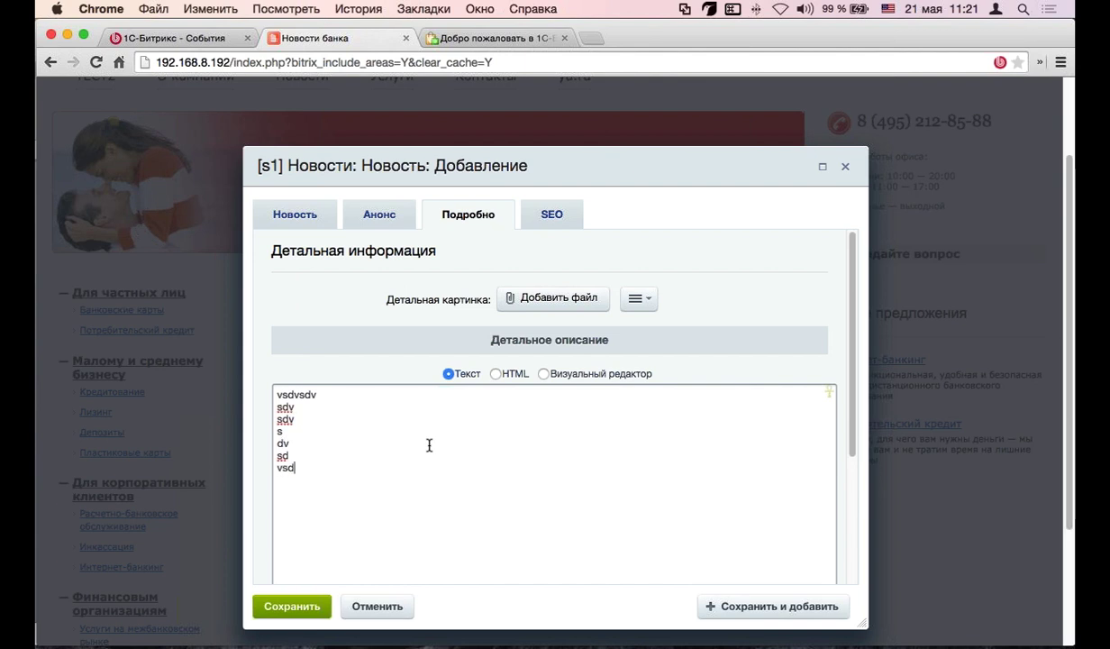
pyautogui.click(545, 214)
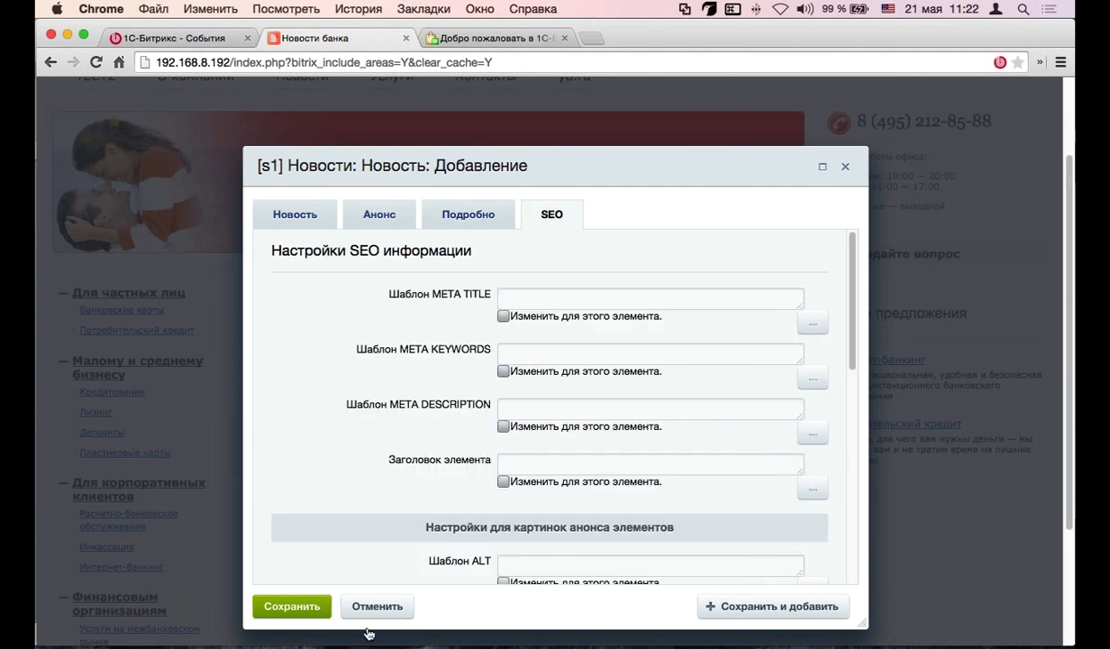
pyautogui.click(302, 605)
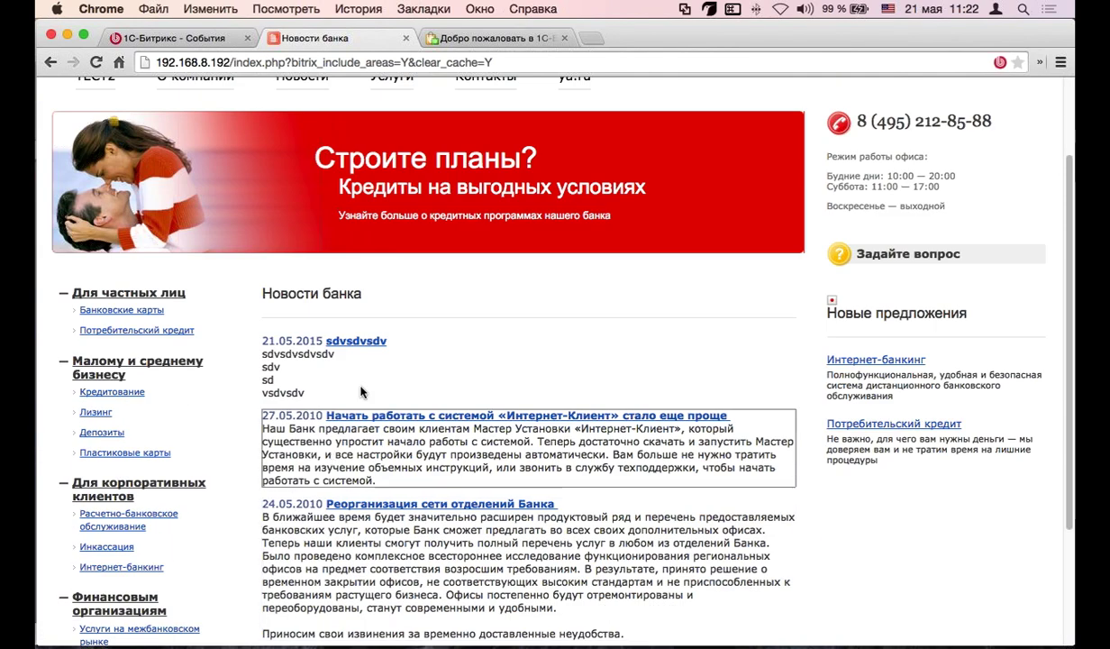
pyautogui.click(366, 344)
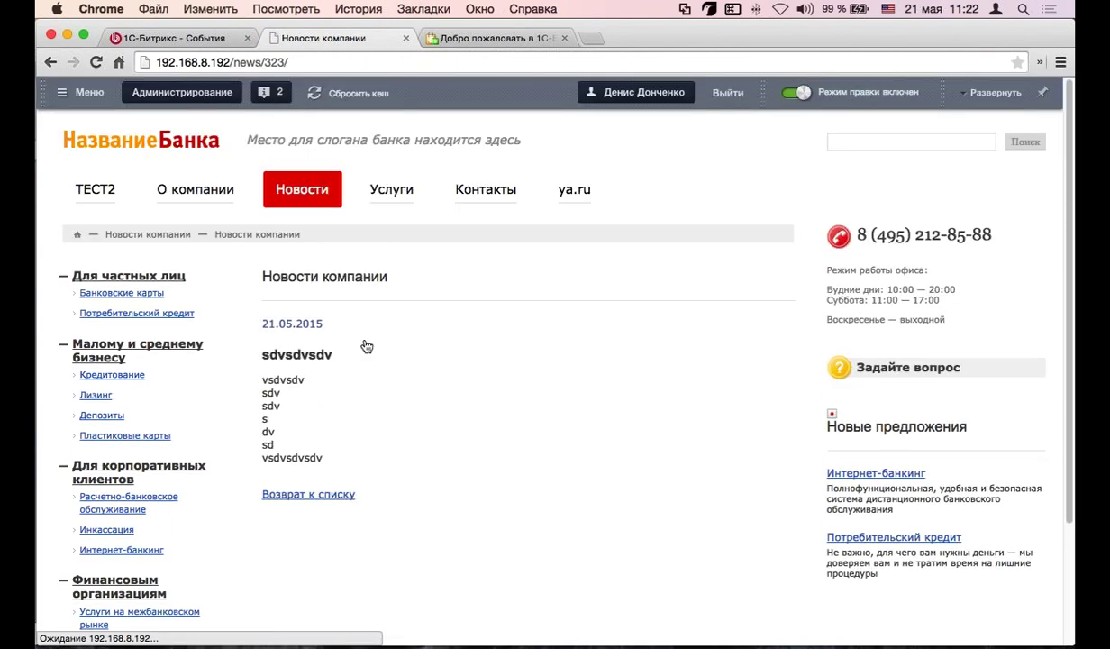
# Return to the company news list and add "sdvsdvsdvsdvsdvsdv" as a second line of the header slogan, saving the included area
pyautogui.click(344, 460)
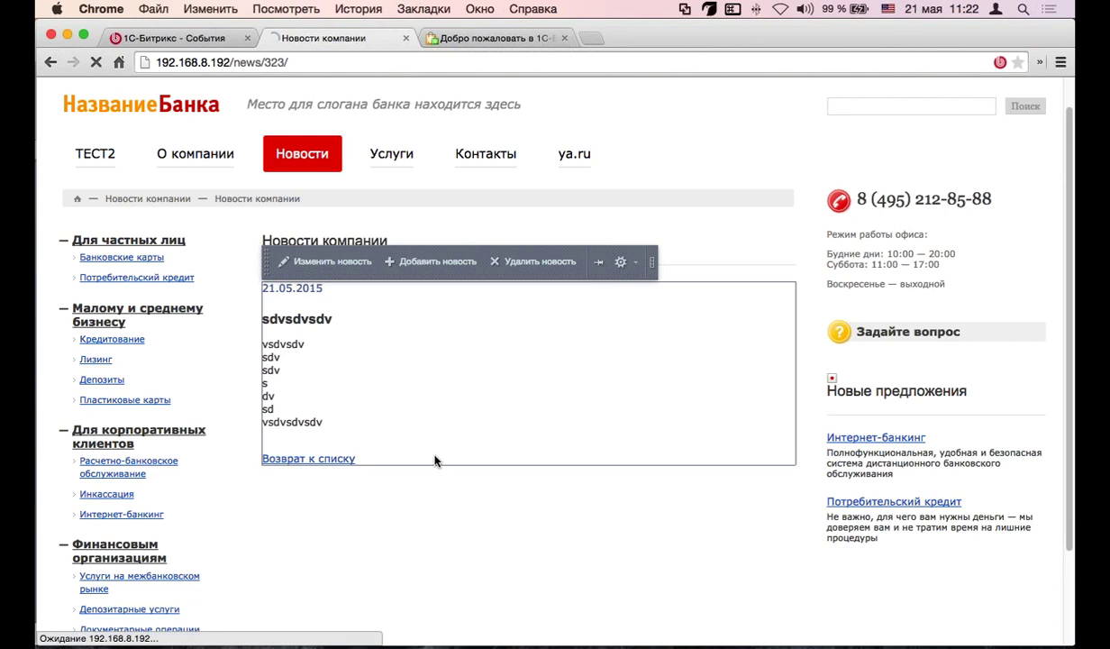
pyautogui.moveTo(410, 369)
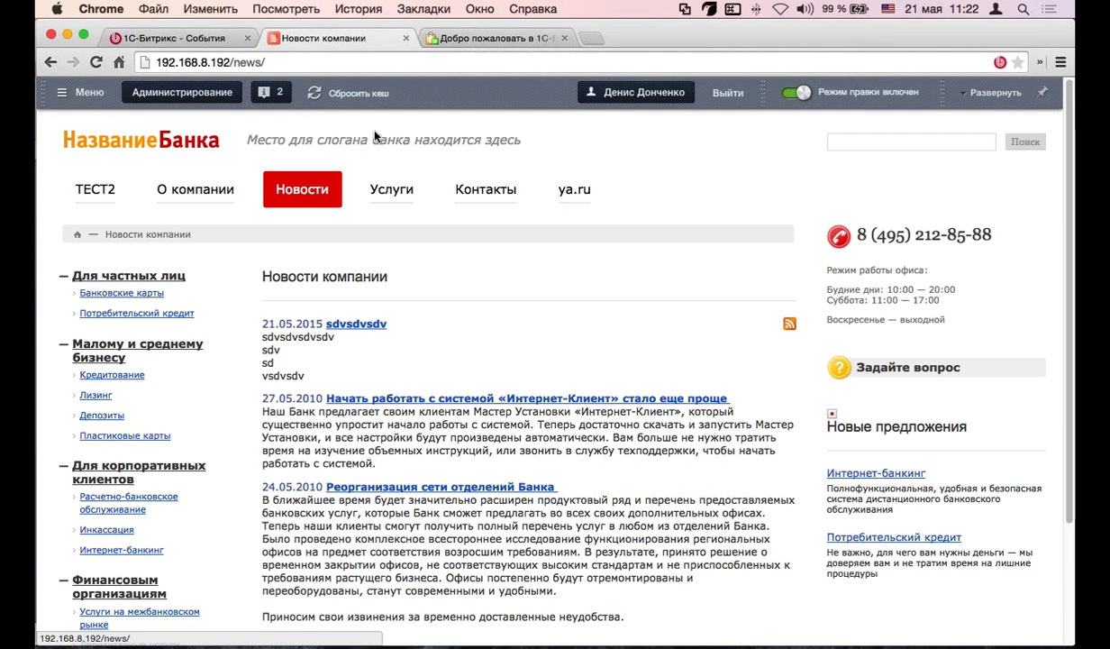
pyautogui.click(258, 112)
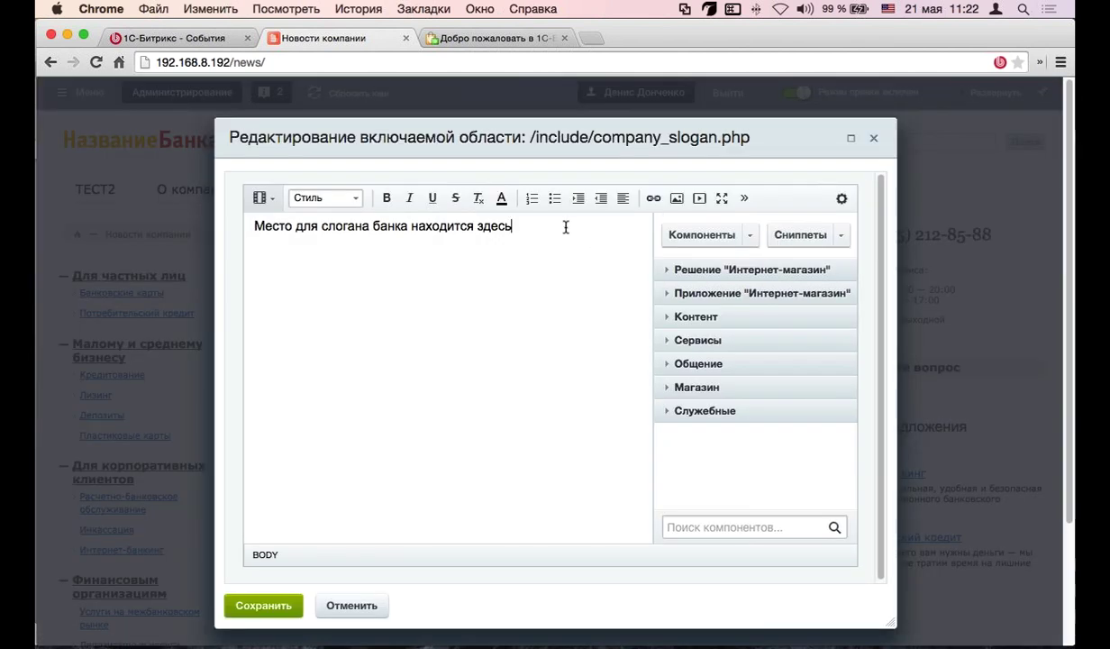
pyautogui.press('BackSpace')
pyautogui.write('выvssdv')
pyautogui.press('Return')
pyautogui.write('sd')
pyautogui.press('Return')
pyautogui.write('v')
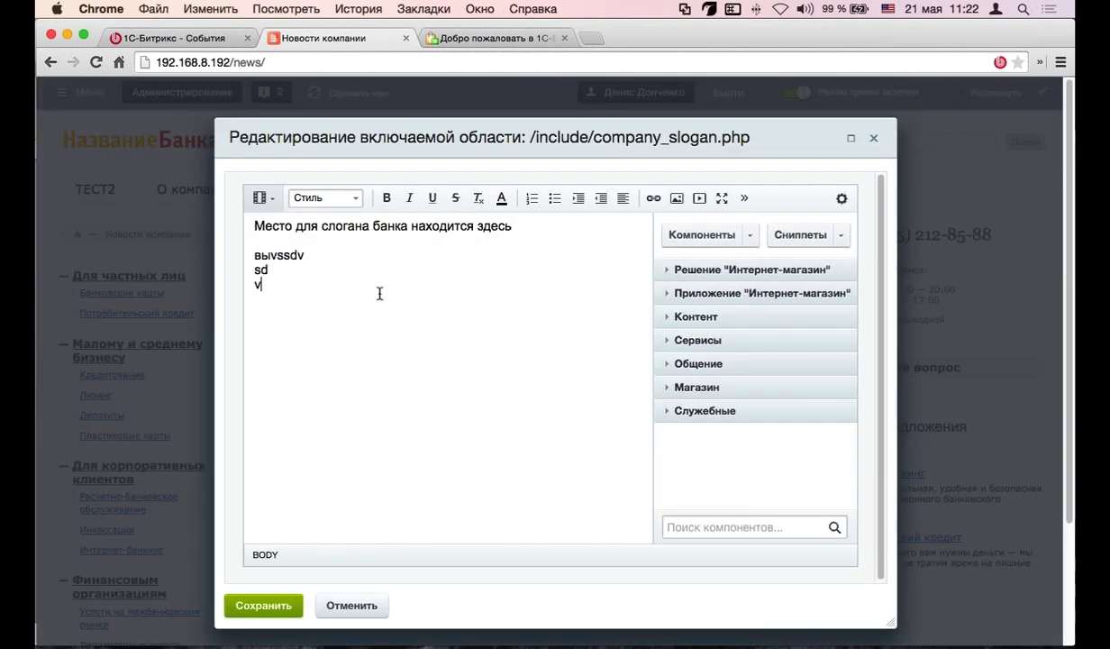
pyautogui.moveTo(380, 294); pyautogui.dragTo(179, 237)
pyautogui.write('sdvsdvsdvsdvsd')
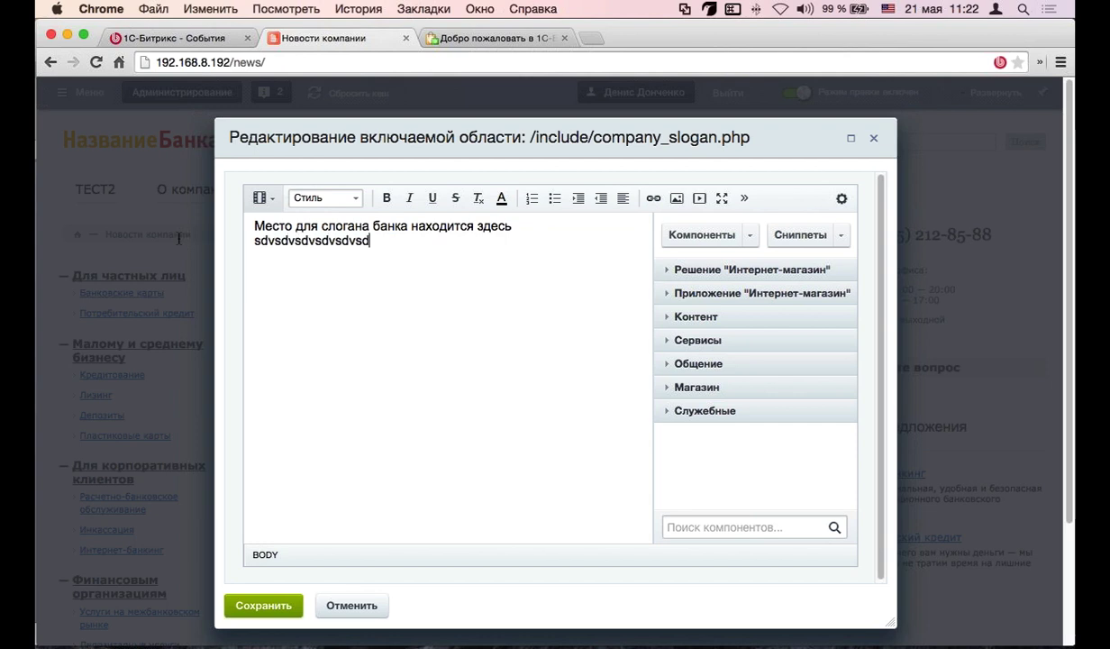
pyautogui.write('v')
pyautogui.click(262, 604)
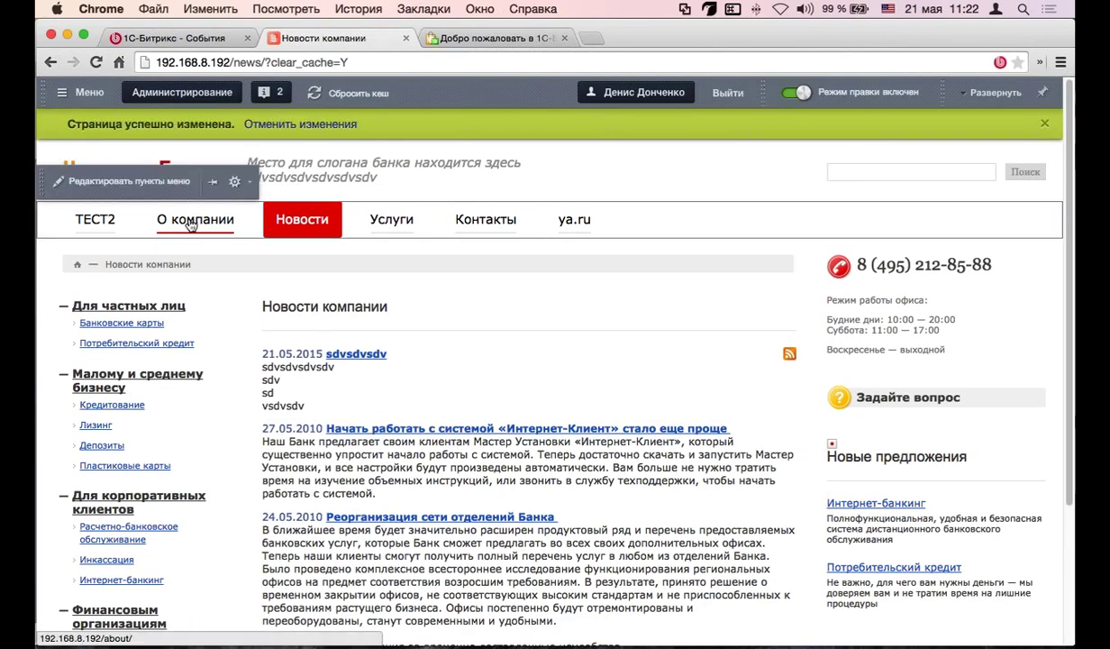
# Move the ТЕСТ2 item after Новости in the site's top menu and save the menu
pyautogui.click(167, 182)
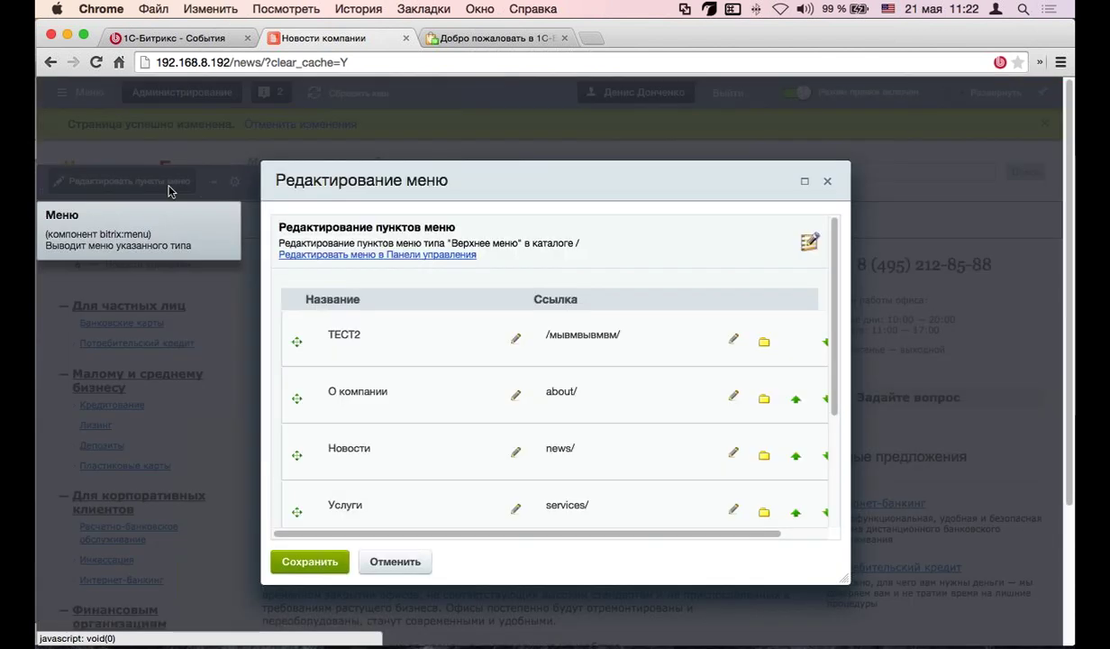
pyautogui.scroll(-2, 361, 306)
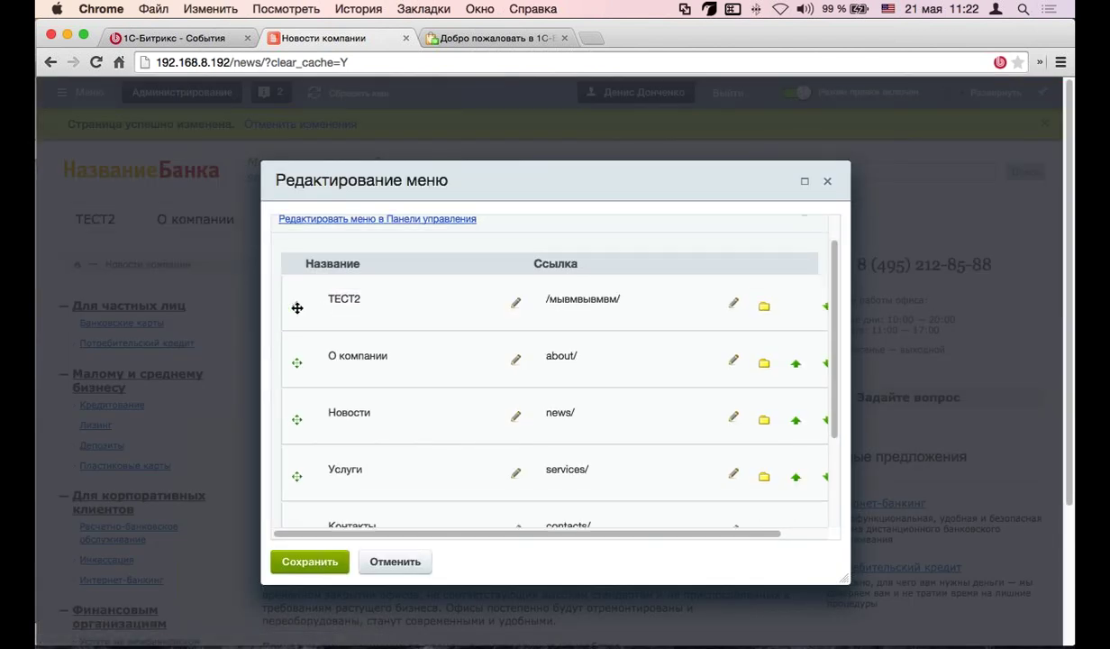
pyautogui.moveTo(295, 305); pyautogui.dragTo(296, 361)
pyautogui.click(315, 561)
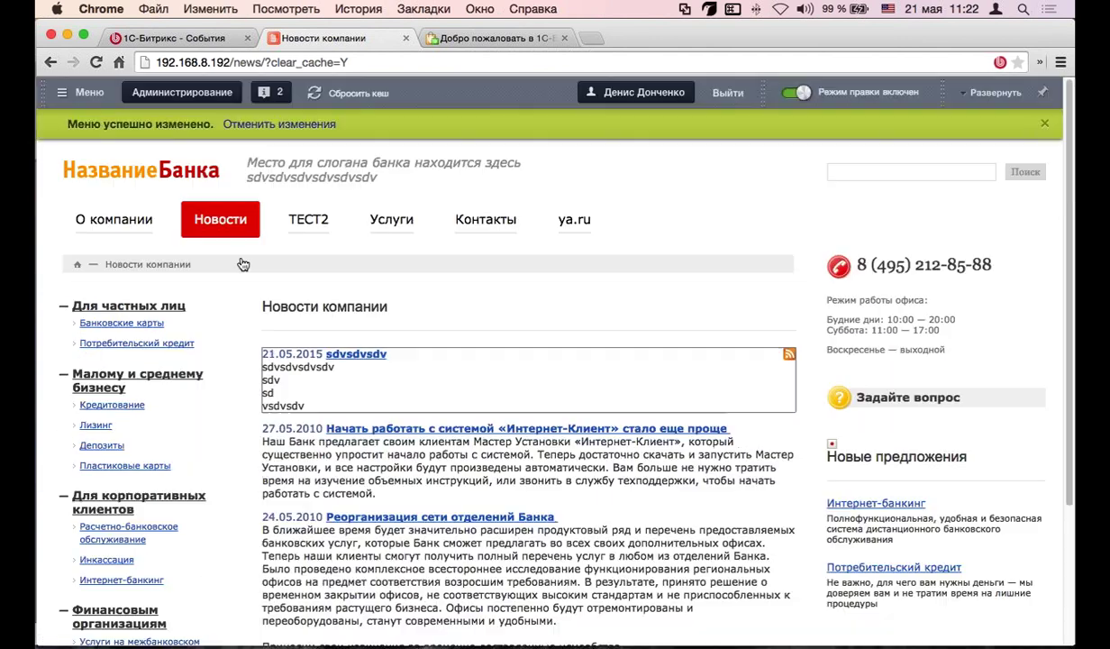
# Open the ТЕСТ2 page, view its content in the visual editor and close the editor without changes
pyautogui.click(152, 176)
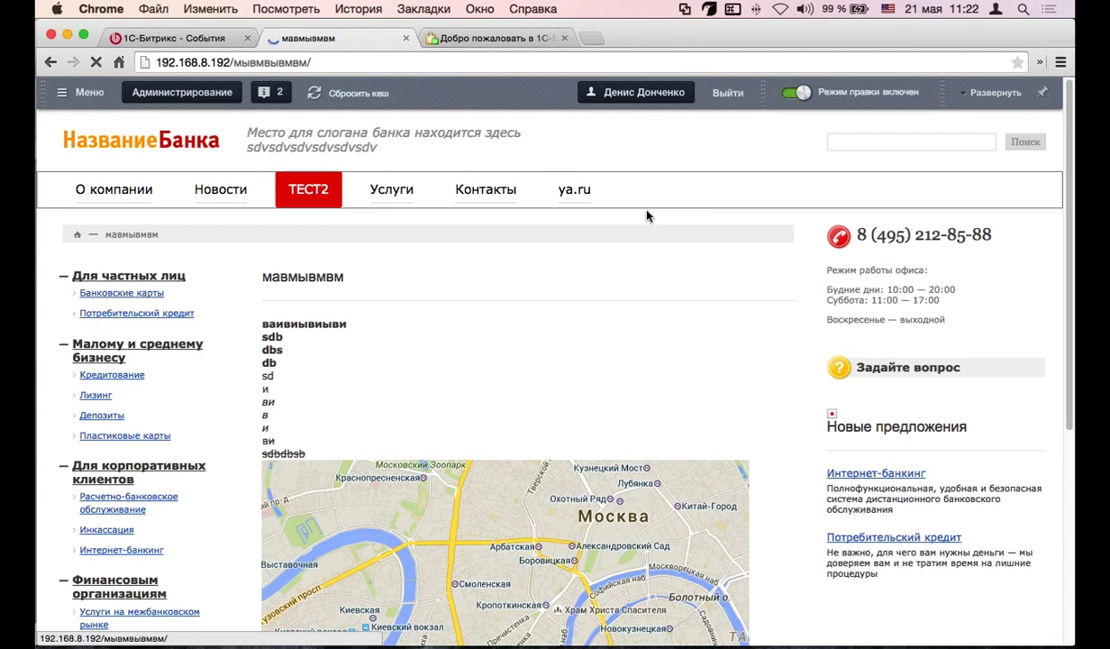
pyautogui.scroll(-1, 306, 388)
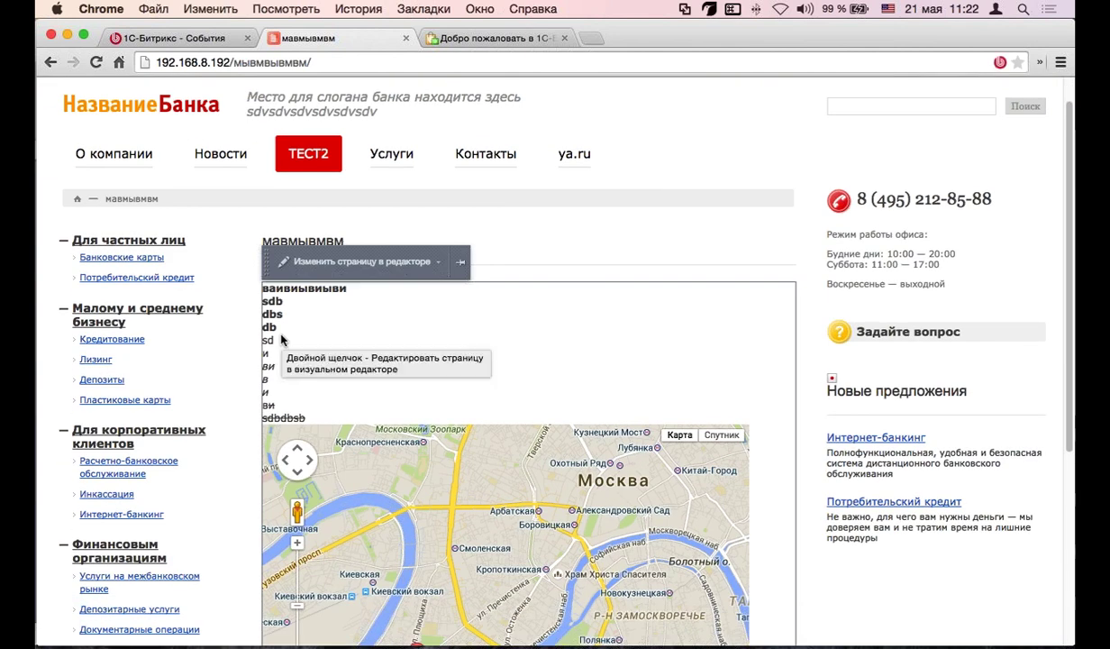
pyautogui.click(358, 262)
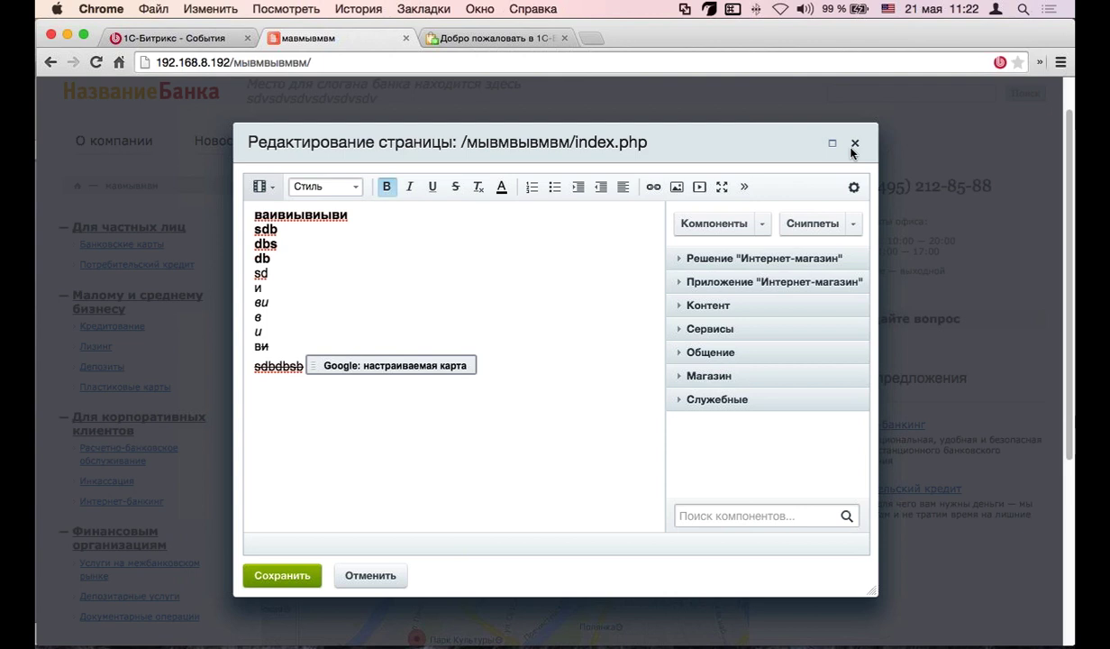
pyautogui.click(857, 139)
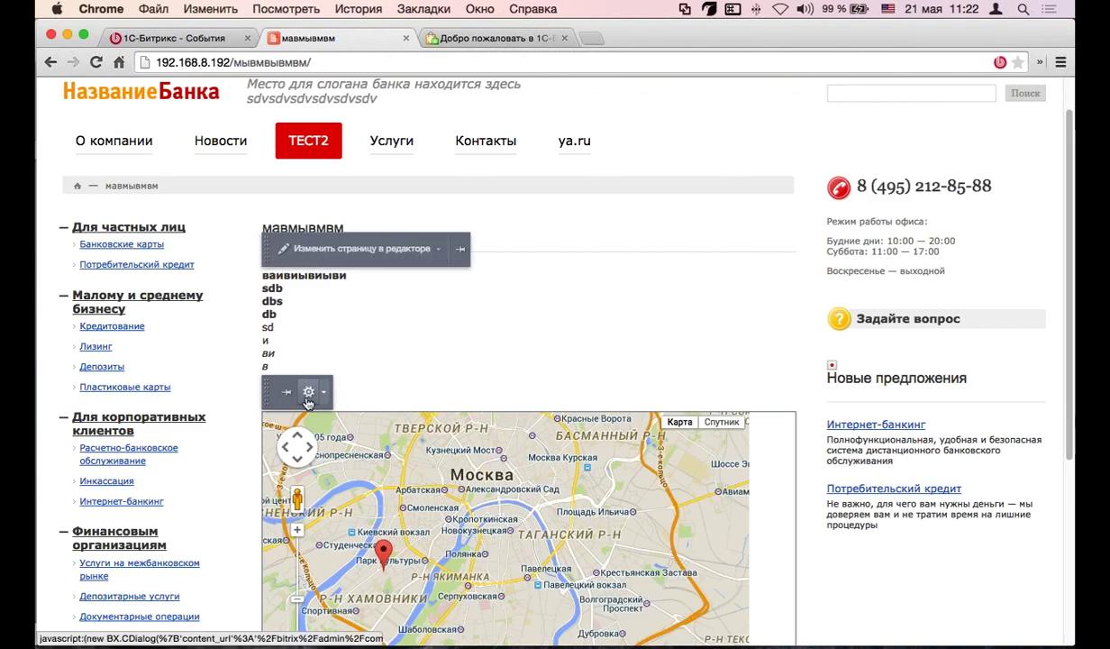
# Examine the Google map component's template, main parameters and additional settings, leaving the parameters without saving
pyautogui.click(308, 393)
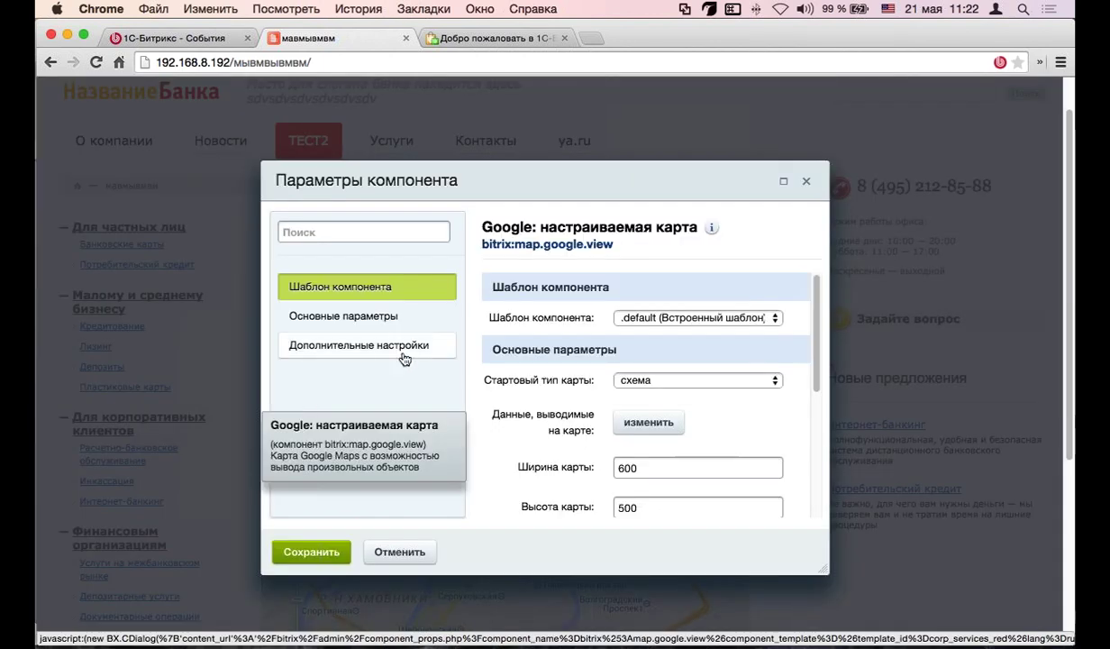
pyautogui.click(401, 317)
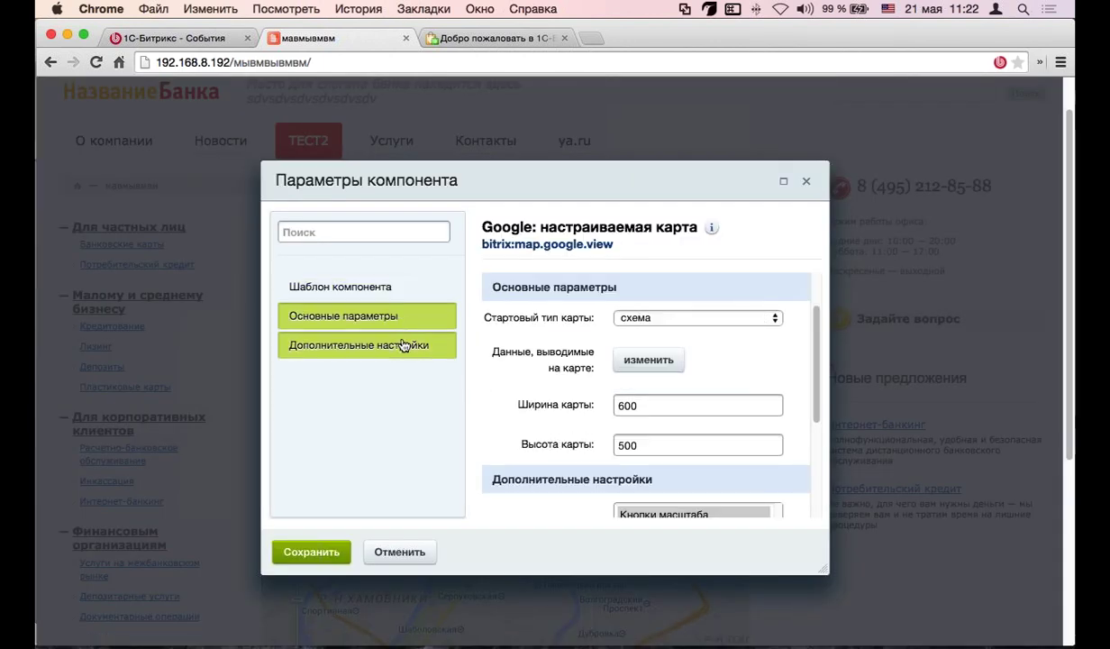
pyautogui.click(403, 345)
pyautogui.scroll(-1, 603, 337)
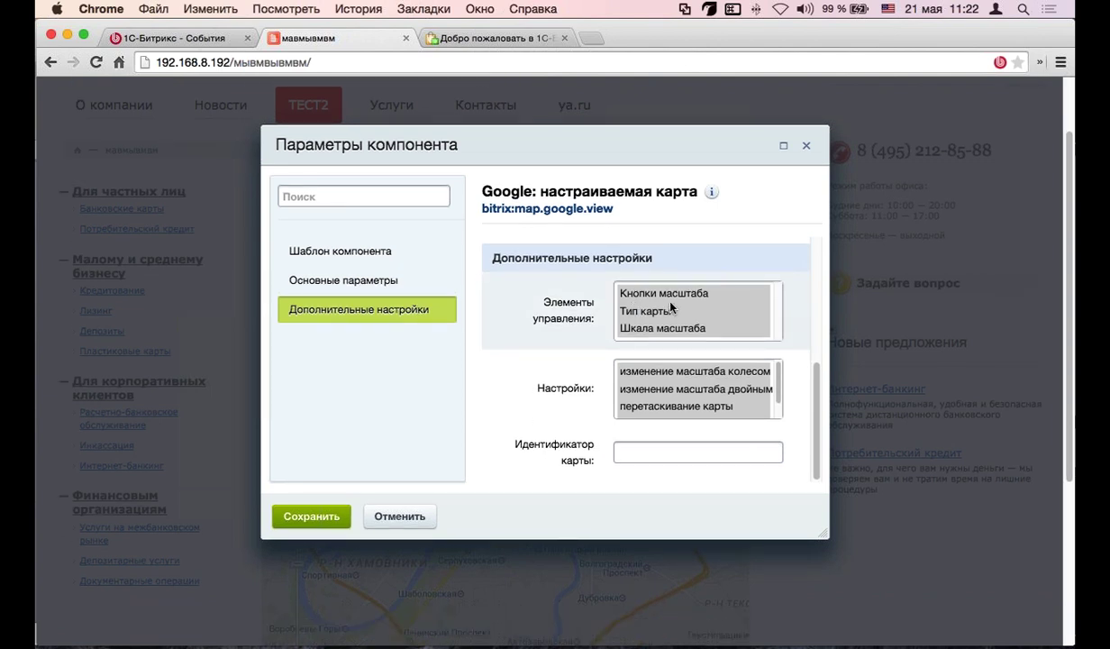
pyautogui.scroll(-3, 630, 311)
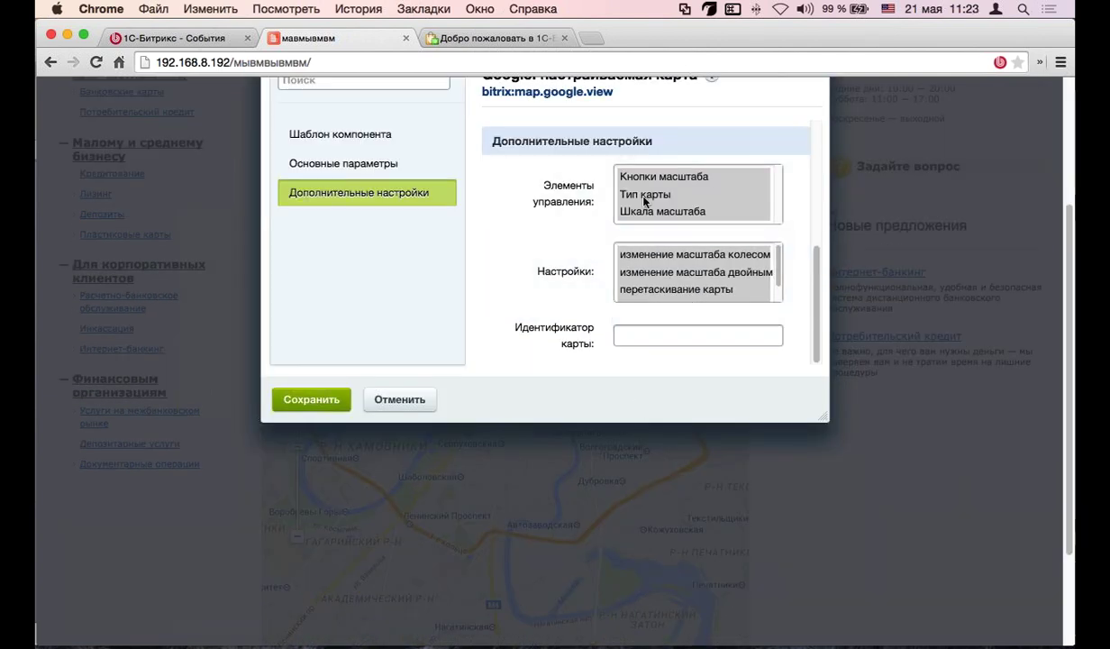
pyautogui.scroll(-1, 682, 206)
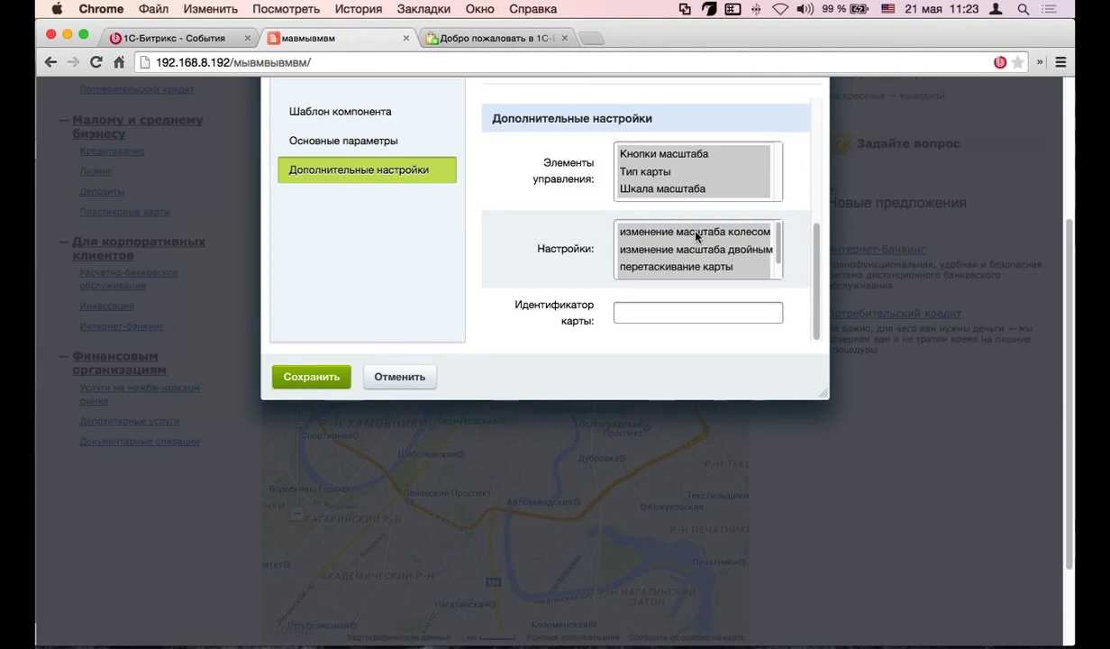
pyautogui.scroll(-2, 696, 236)
pyautogui.scroll(3, 290, 360)
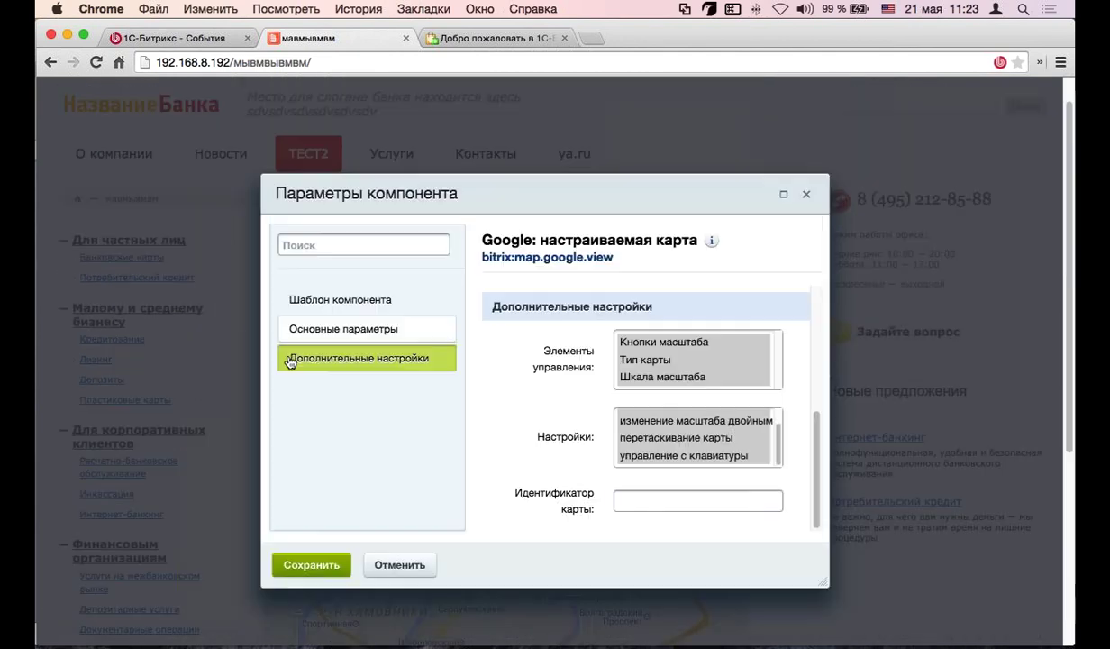
pyautogui.click(356, 326)
pyautogui.scroll(-5, 630, 379)
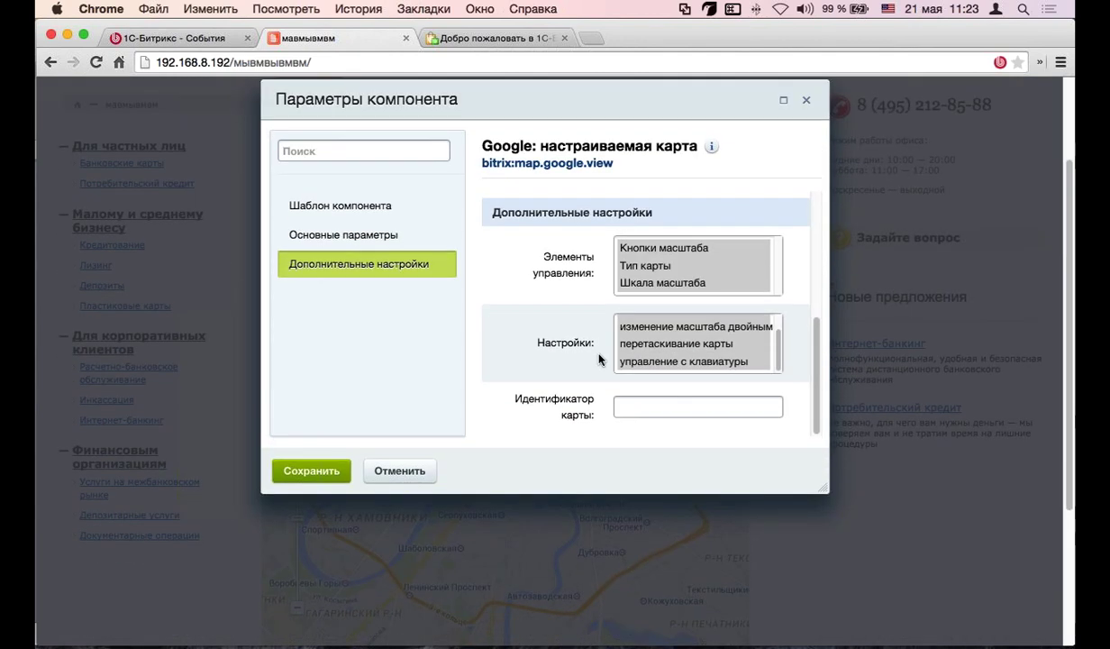
pyautogui.scroll(1, 558, 343)
pyautogui.click(365, 205)
pyautogui.scroll(-1, 594, 321)
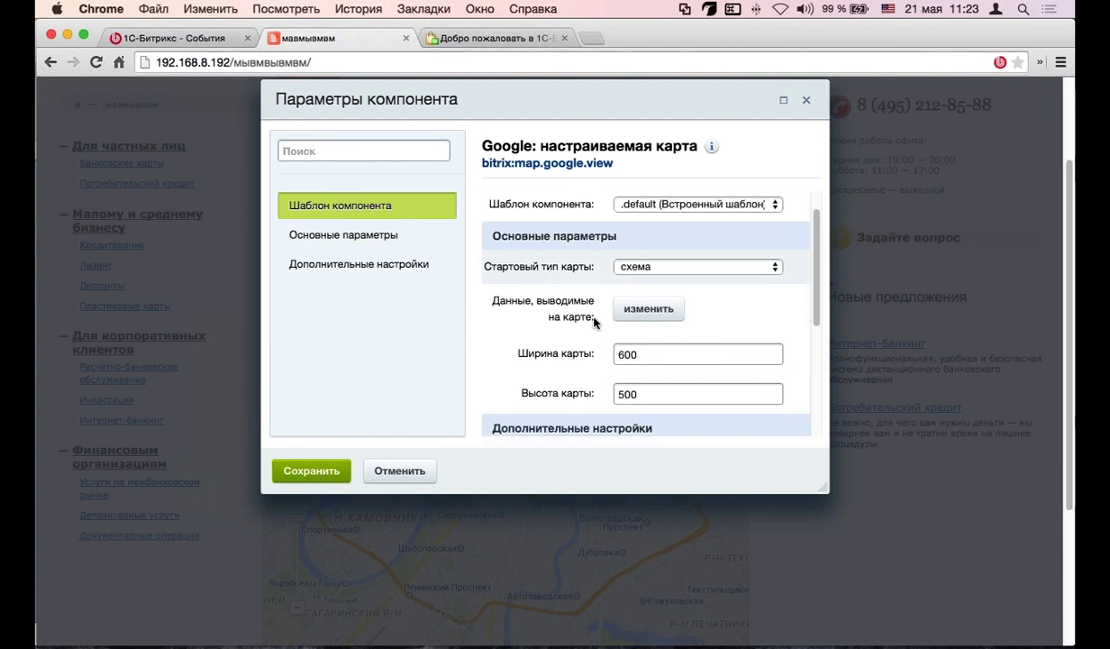
pyautogui.click(393, 470)
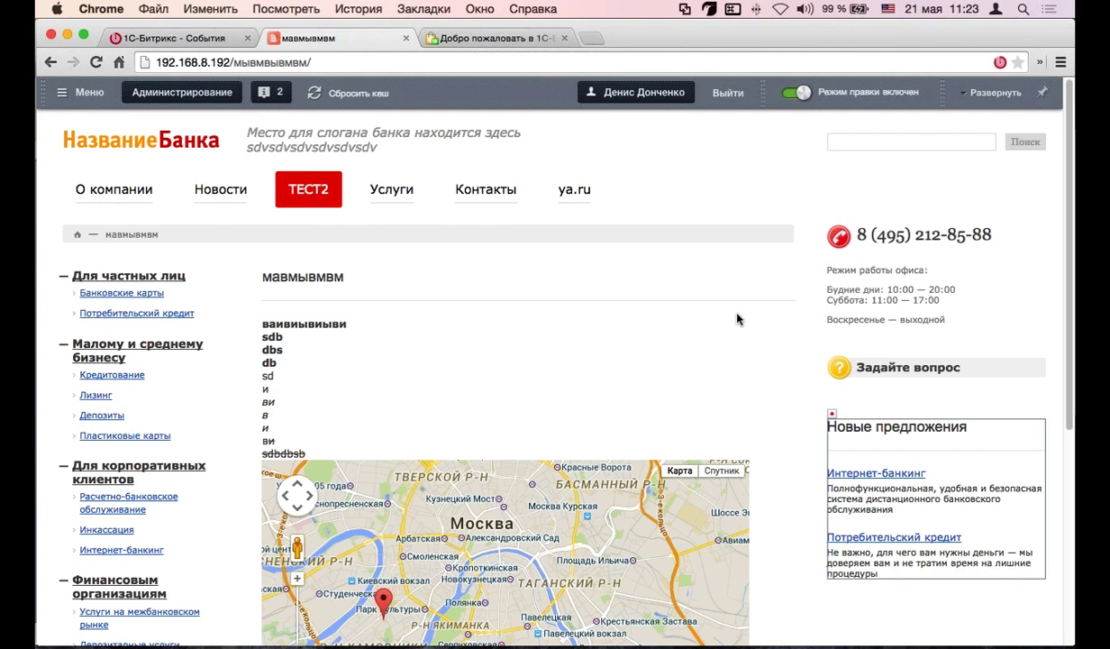
# Expand the admin panel, switch to the clothing online store site and go to its Лучшие коллекции block
pyautogui.doubleClick(507, 87)
pyautogui.click(838, 187)
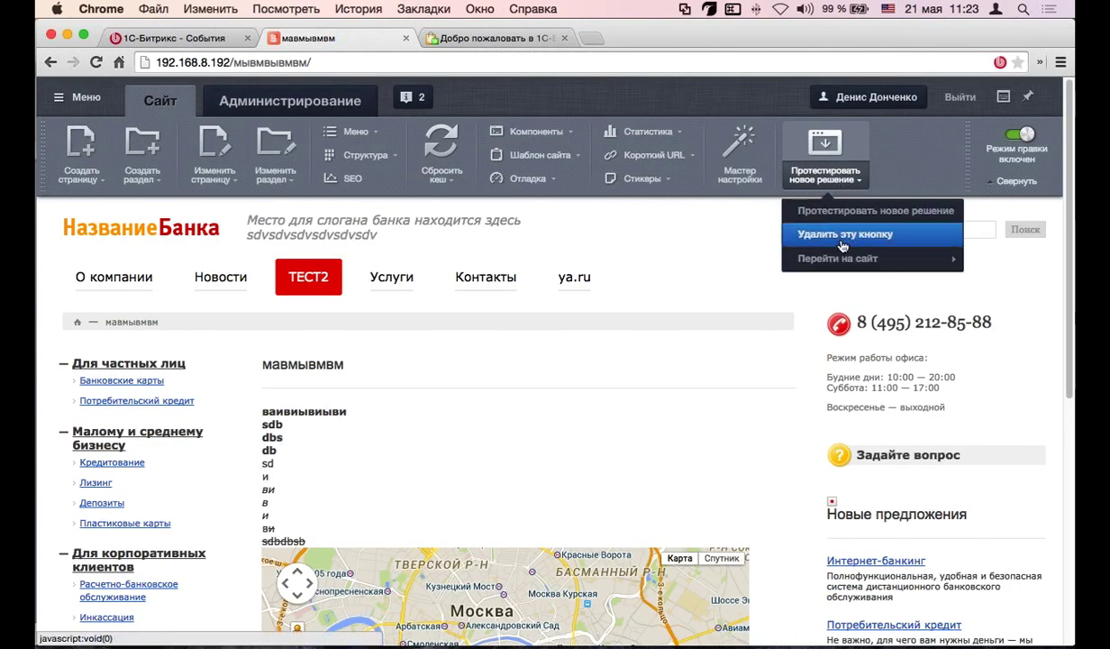
pyautogui.moveTo(826, 261)
pyautogui.click(728, 288)
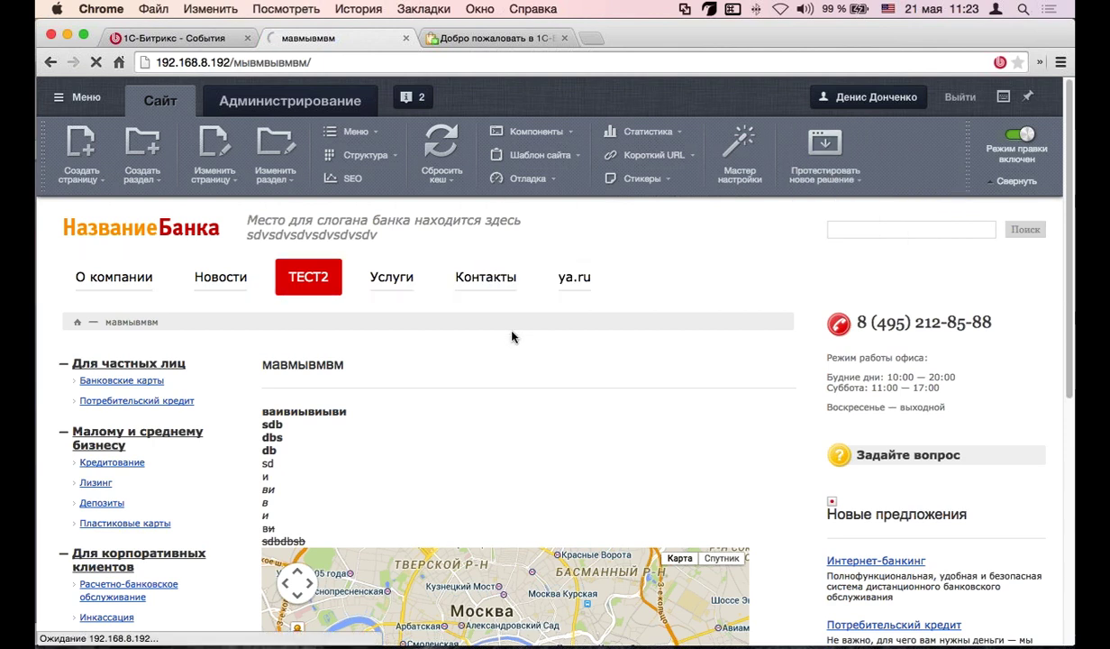
pyautogui.scroll(-3, 514, 319)
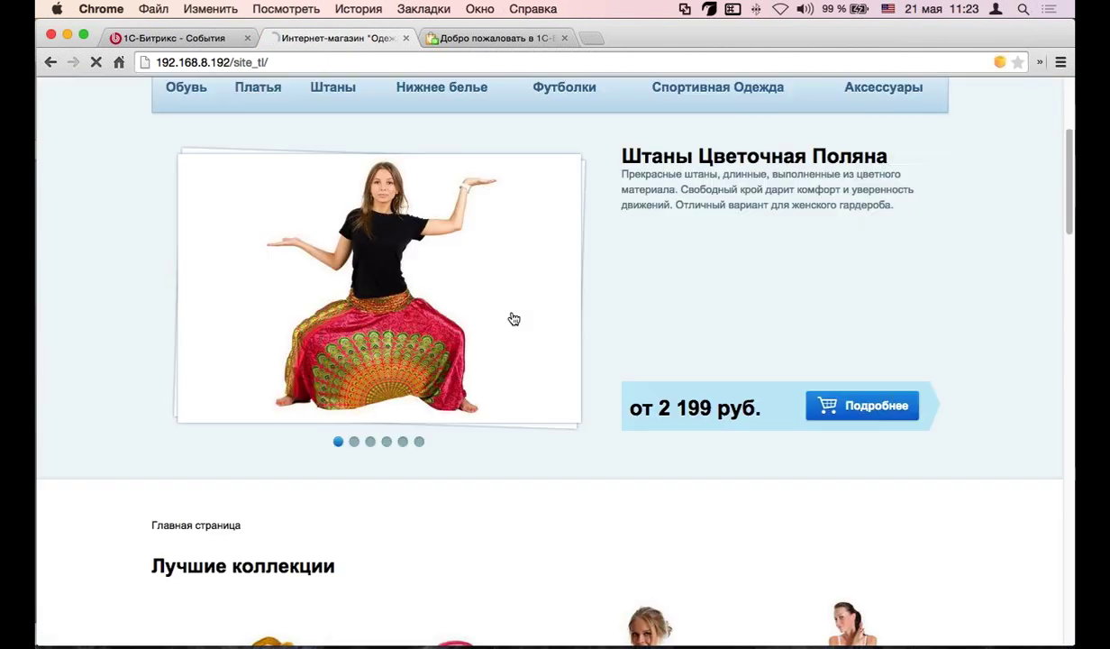
pyautogui.scroll(-5, 514, 319)
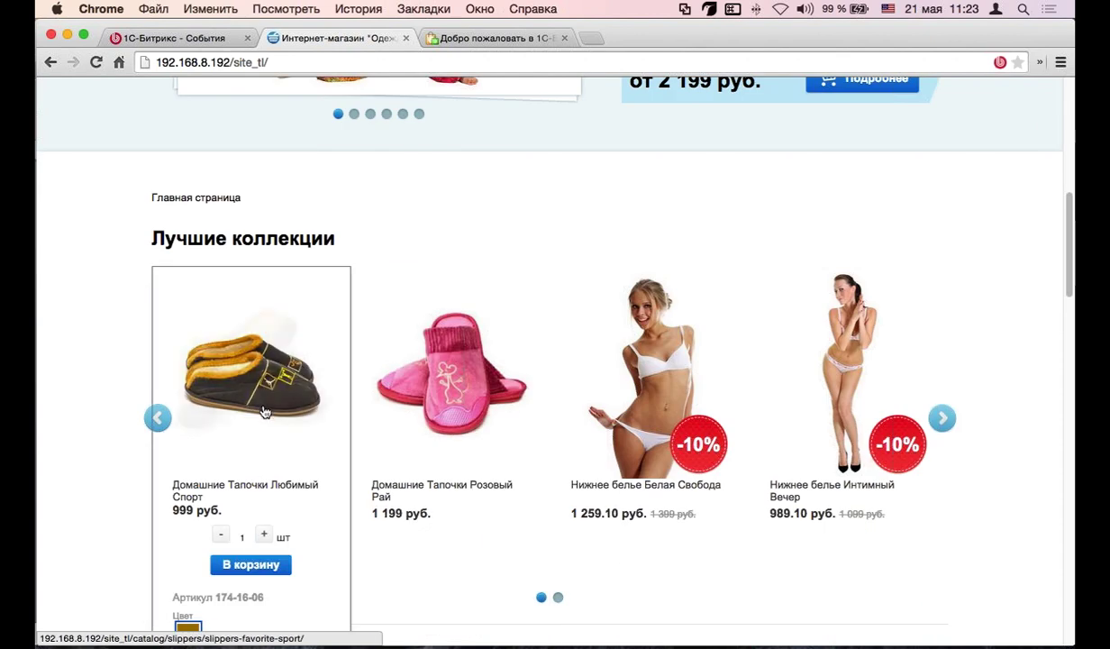
# Rename the pink slippers product in Лучшие коллекции to "Уличные Тапочки Розовый Рай" and save it
pyautogui.moveTo(263, 410)
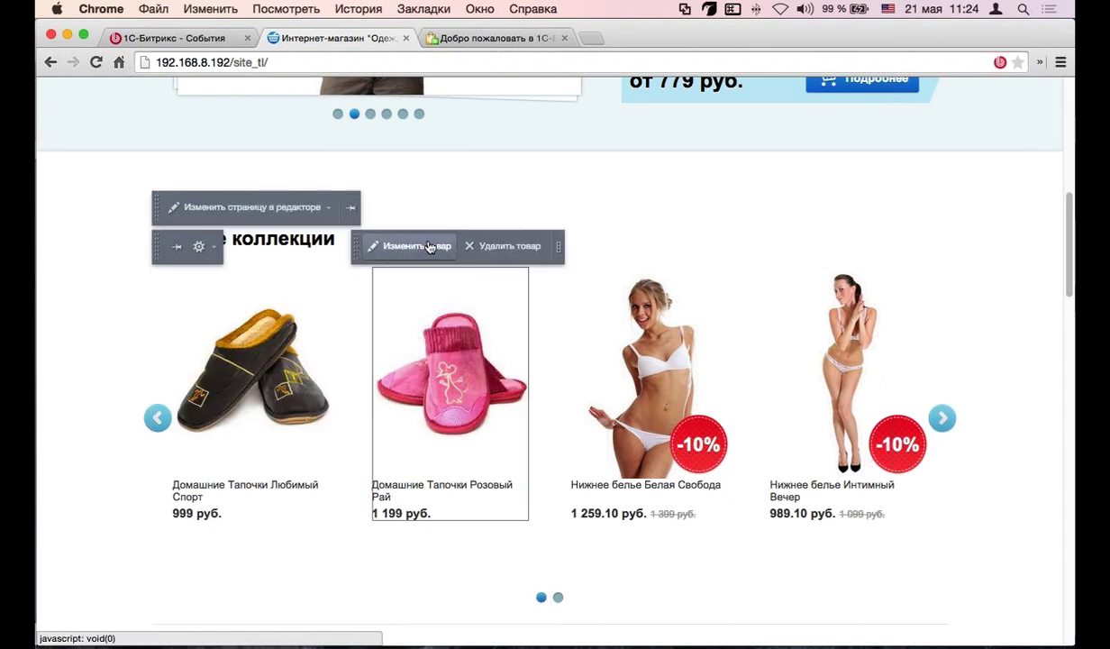
pyautogui.click(429, 247)
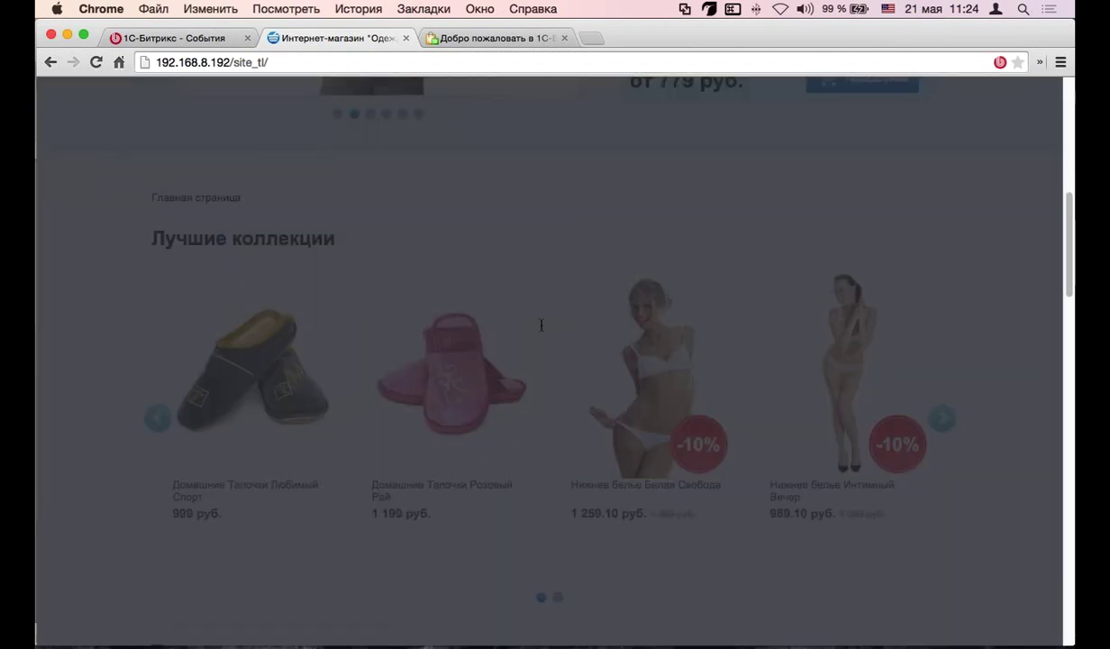
pyautogui.scroll(-1, 609, 401)
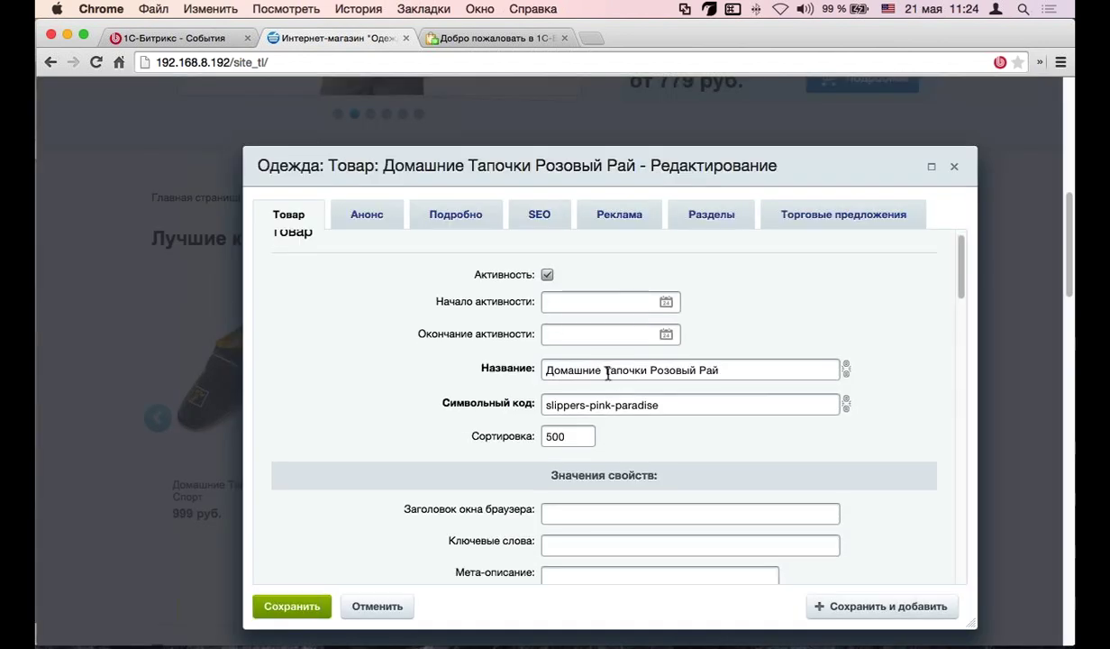
pyautogui.doubleClick(598, 370)
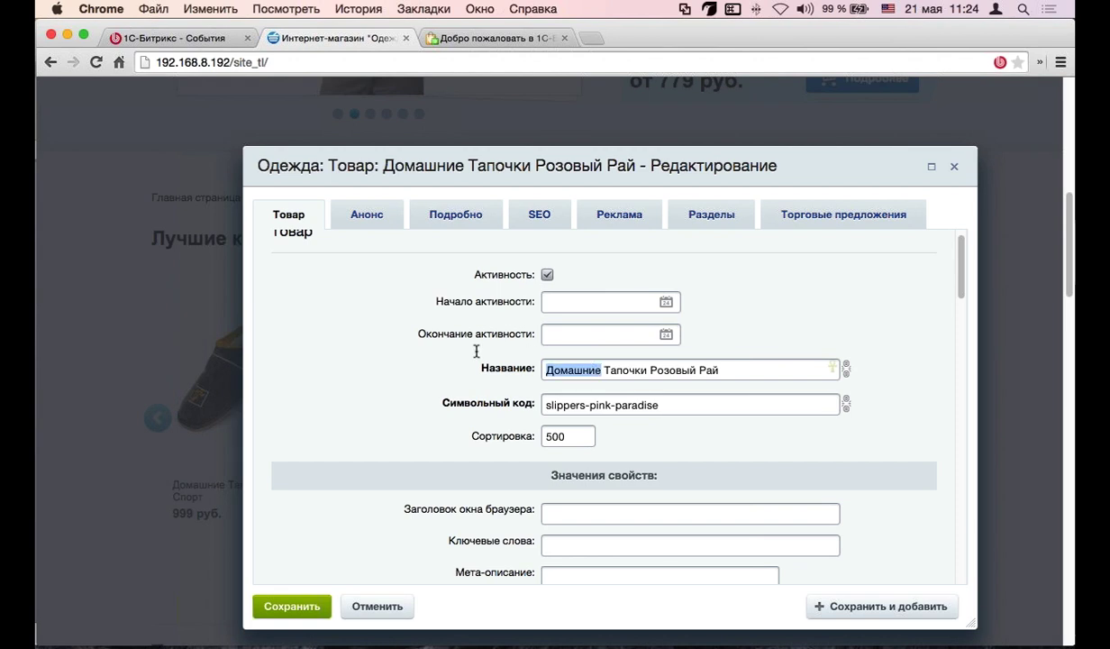
pyautogui.write('Уличные')
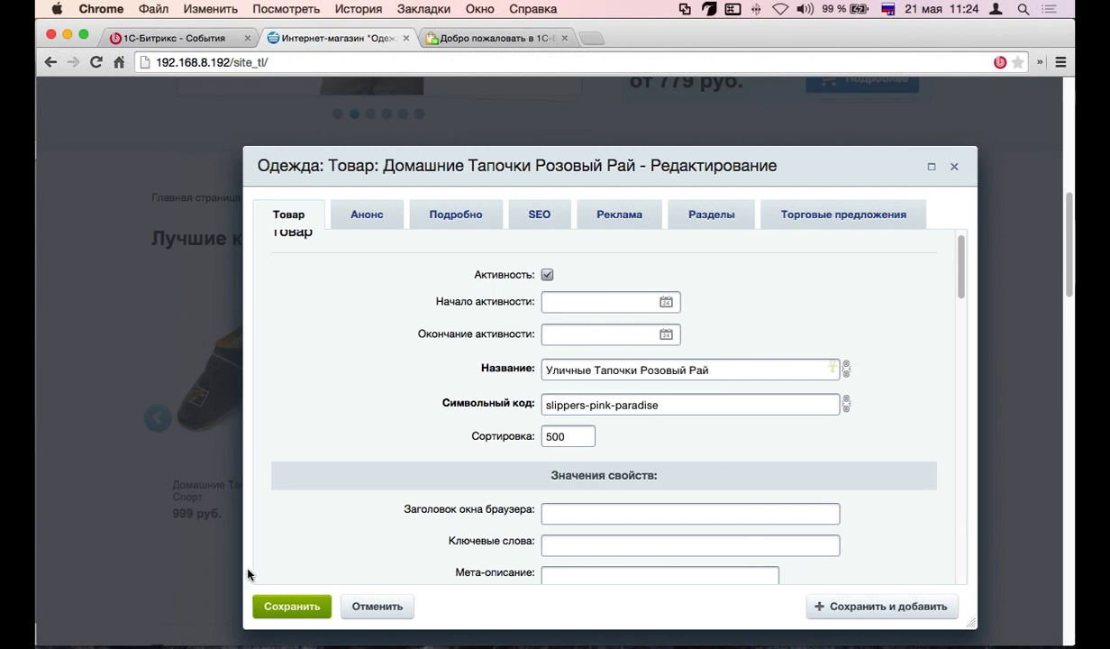
pyautogui.click(273, 610)
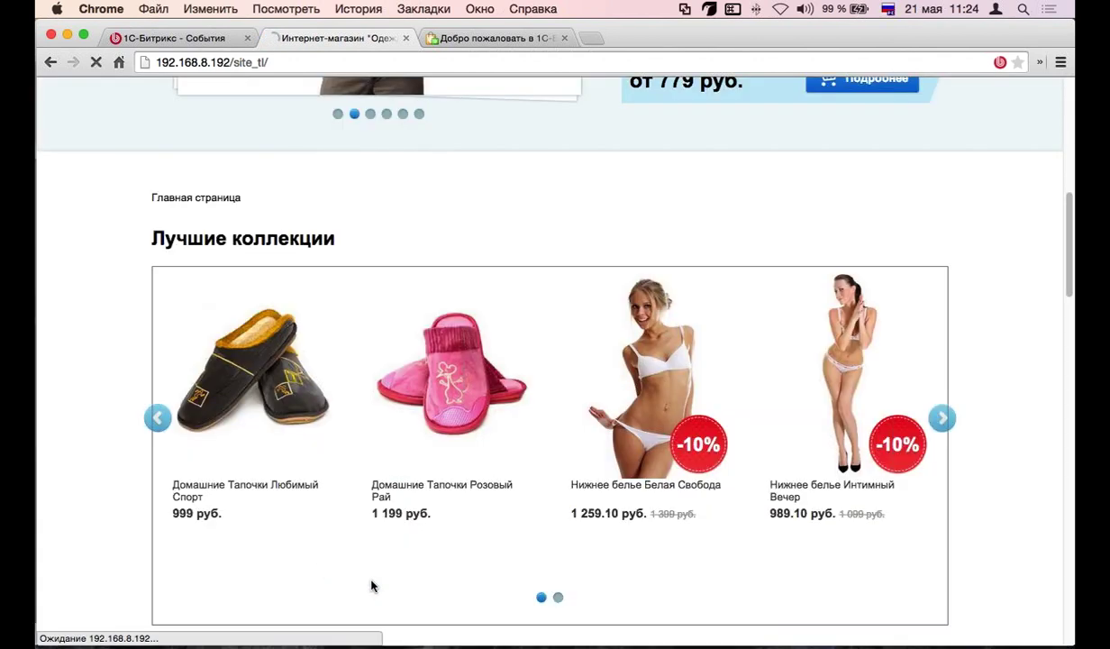
# Look through the Лучшие коллекции carousel for the renamed slippers
pyautogui.moveTo(446, 423)
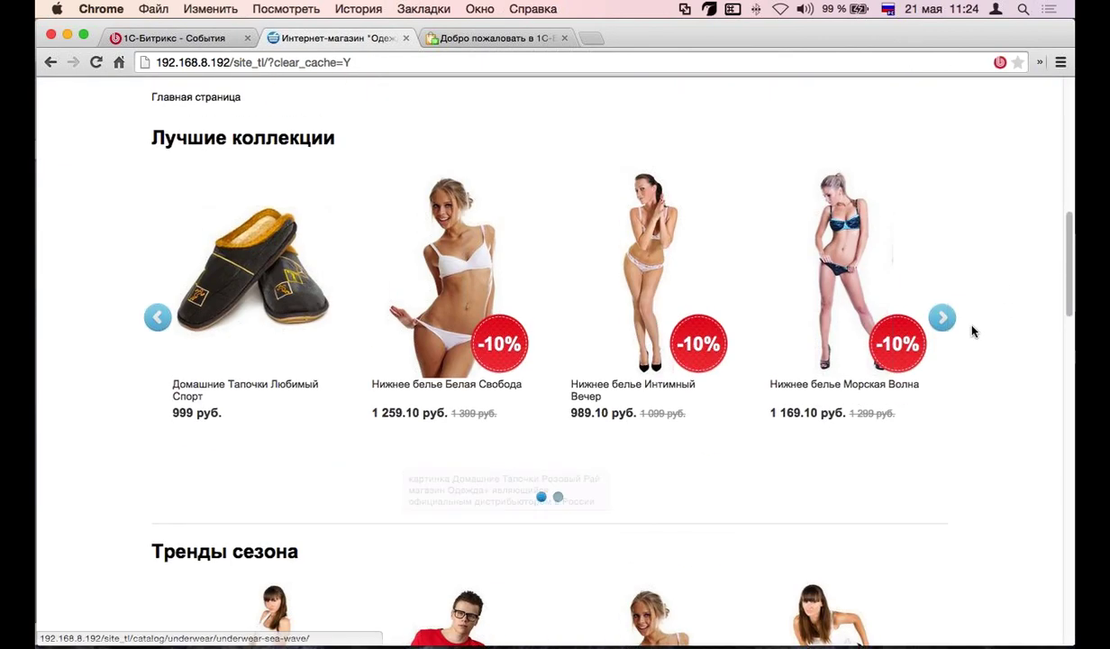
pyautogui.click(957, 322)
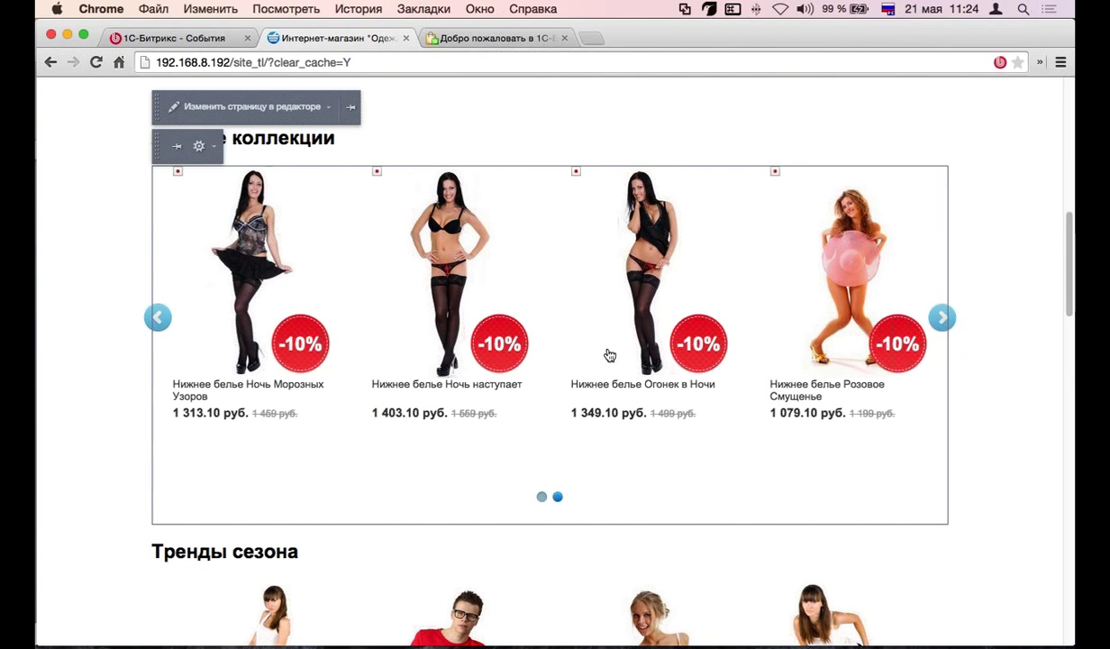
pyautogui.click(149, 326)
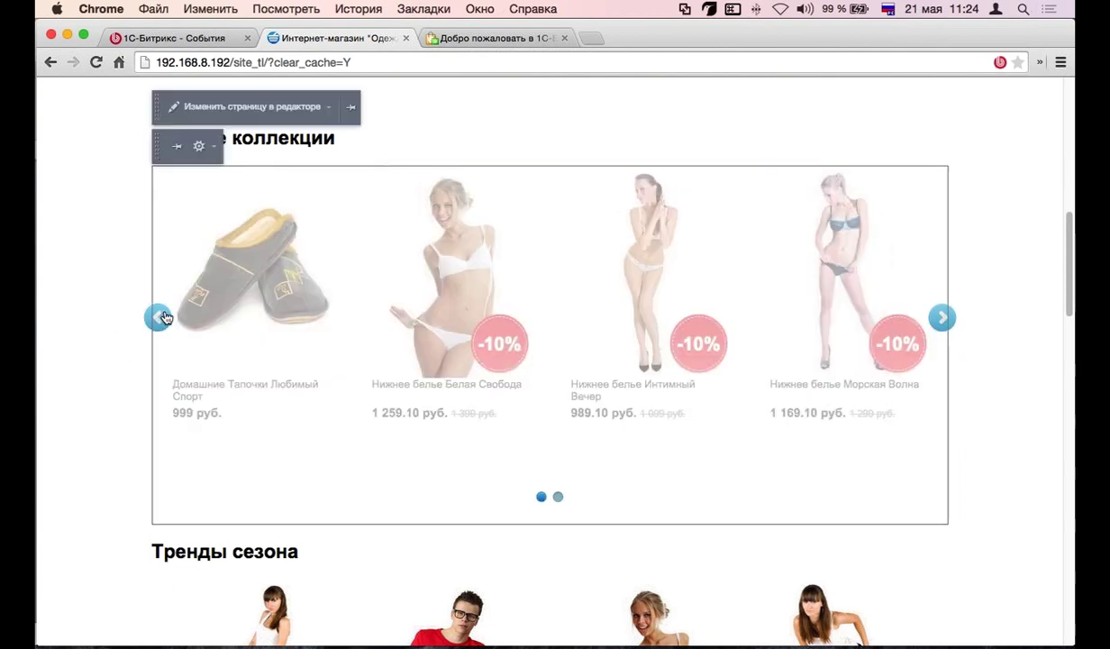
# Search the store for "улич" and go to the product page of Уличные Тапочки Розовый Рай
pyautogui.scroll(3, 145, 333)
pyautogui.scroll(-2, 136, 397)
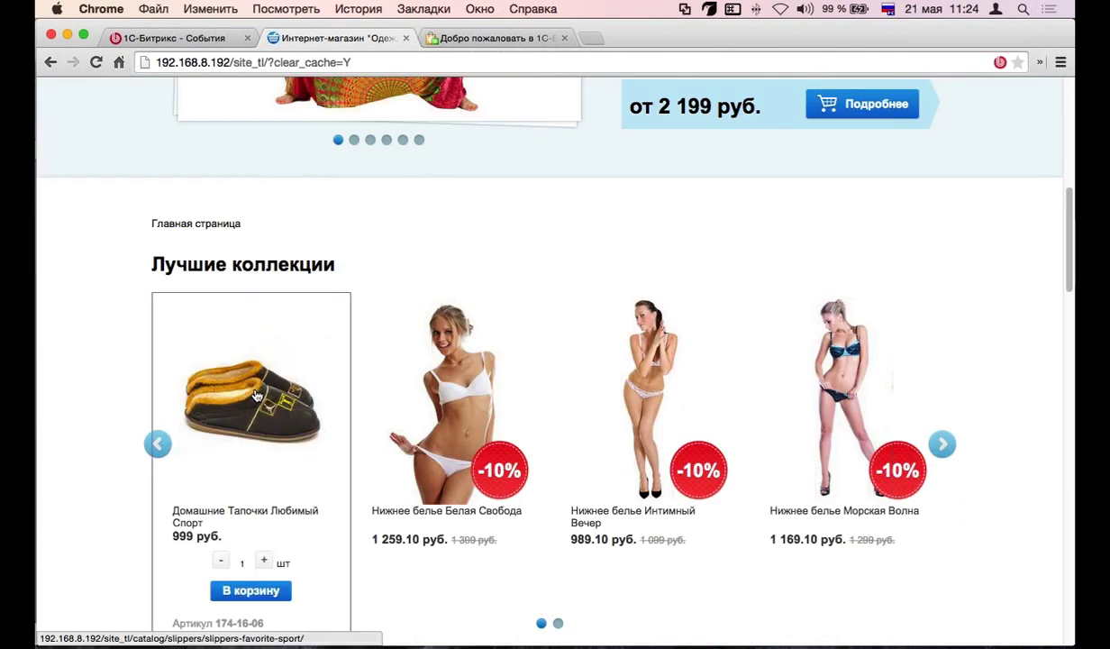
pyautogui.scroll(-4, 714, 405)
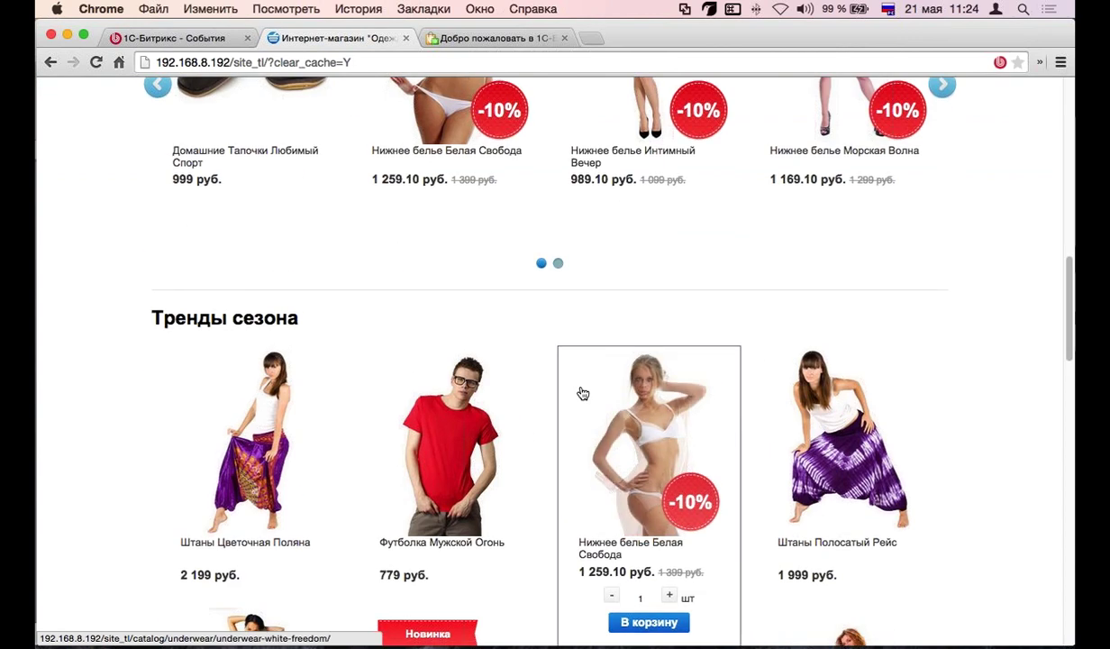
pyautogui.scroll(5, 581, 392)
pyautogui.scroll(5, 583, 393)
pyautogui.click(810, 182)
pyautogui.write('ули')
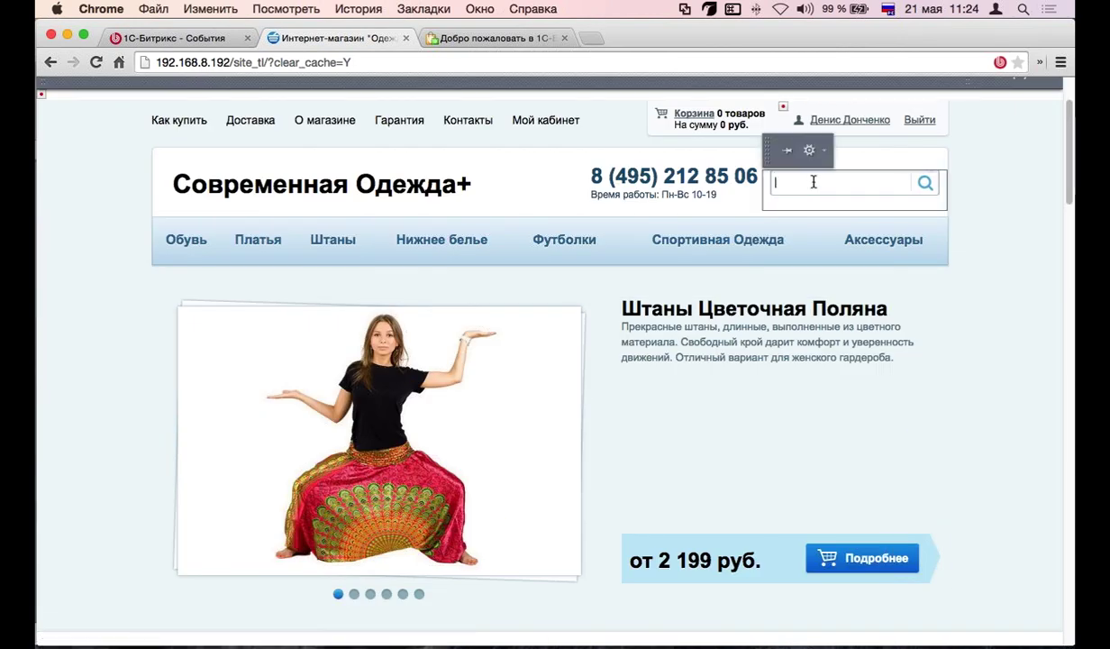
pyautogui.write('ч')
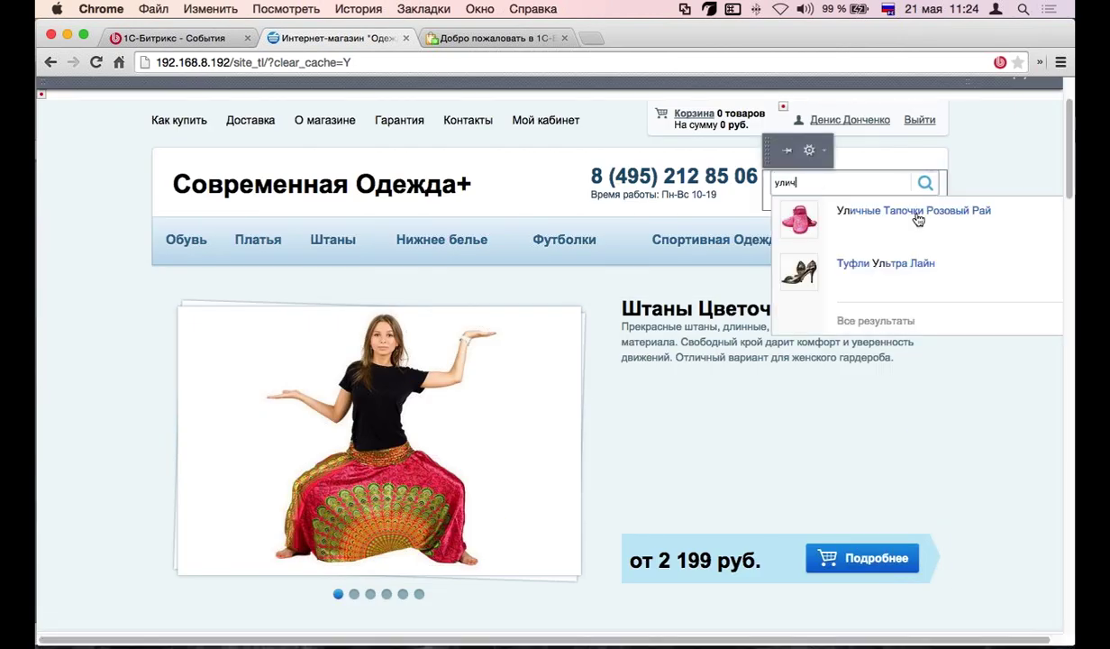
pyautogui.click(964, 215)
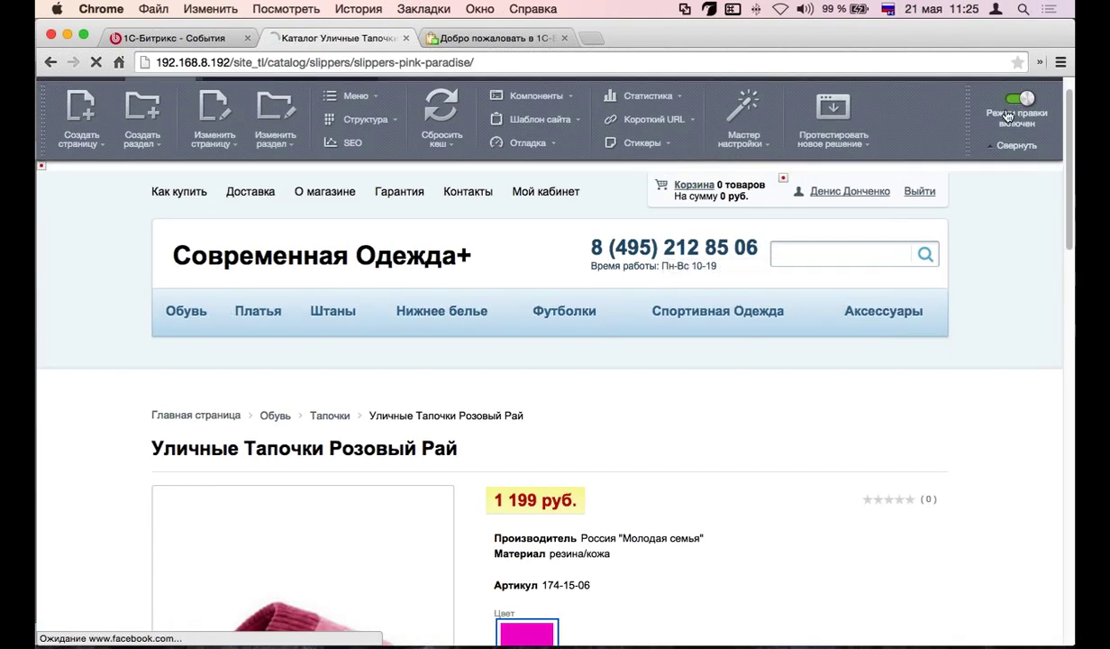
# Turn off edit mode and review the product page of Уличные Тапочки Розовый Рай
pyautogui.click(1007, 115)
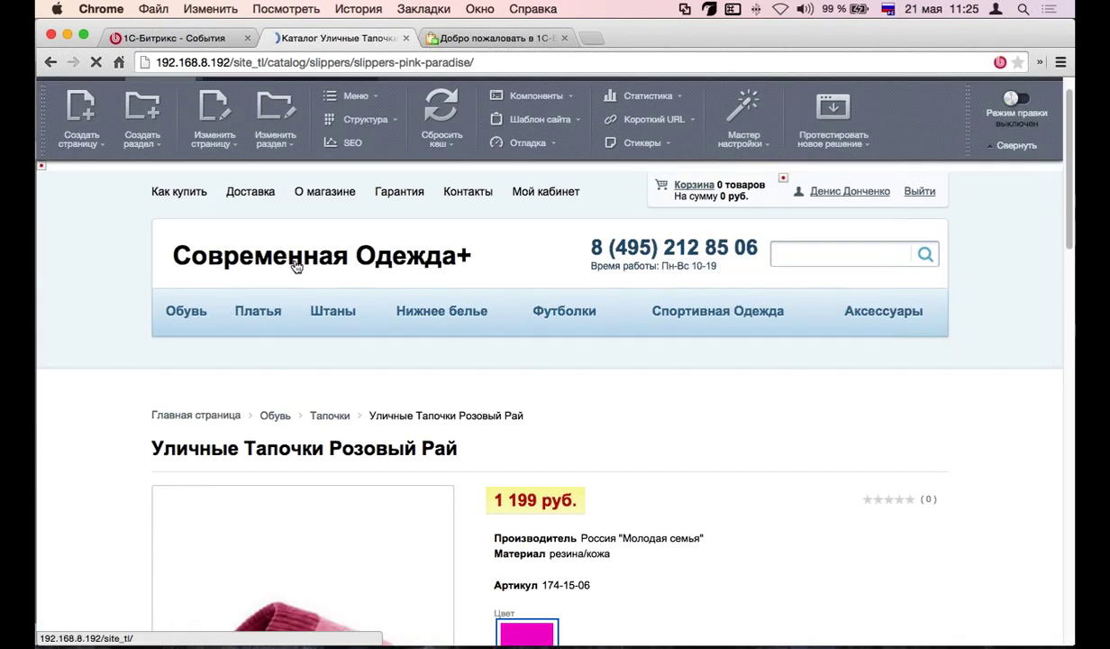
pyautogui.scroll(-3, 279, 314)
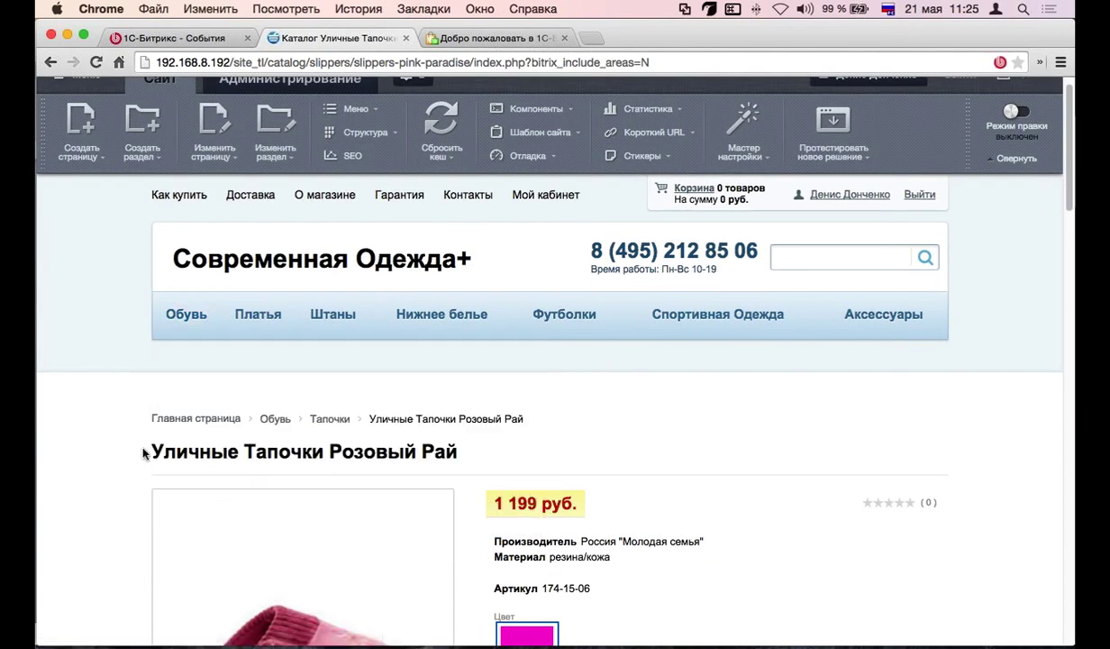
pyautogui.moveTo(141, 441); pyautogui.dragTo(371, 441)
pyautogui.scroll(1, 328, 354)
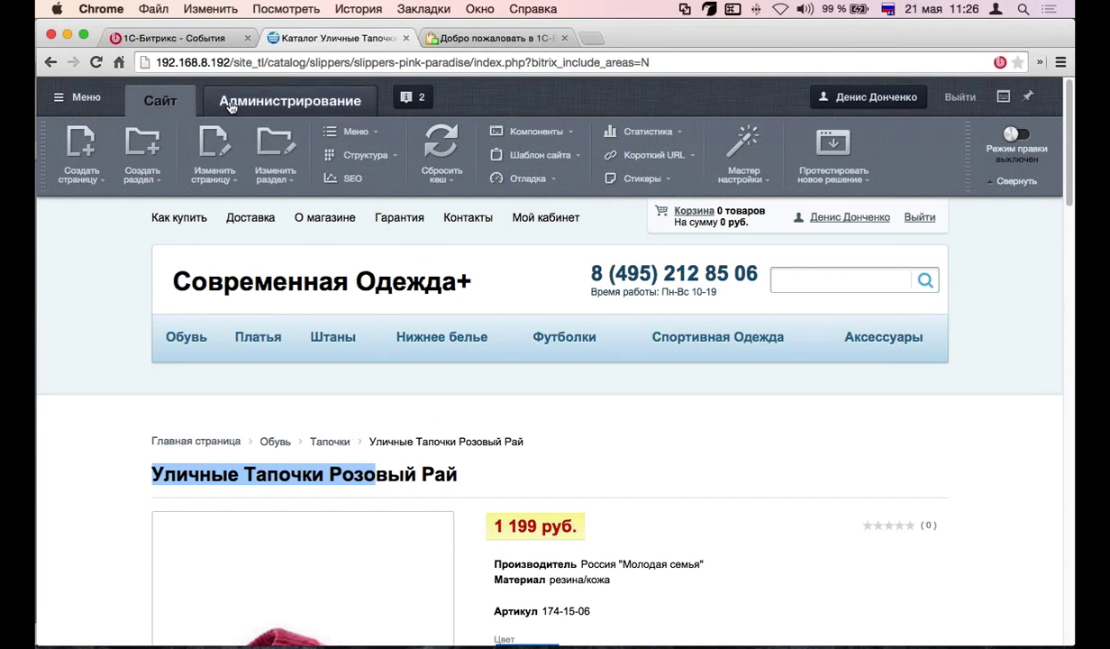
pyautogui.click(574, 384)
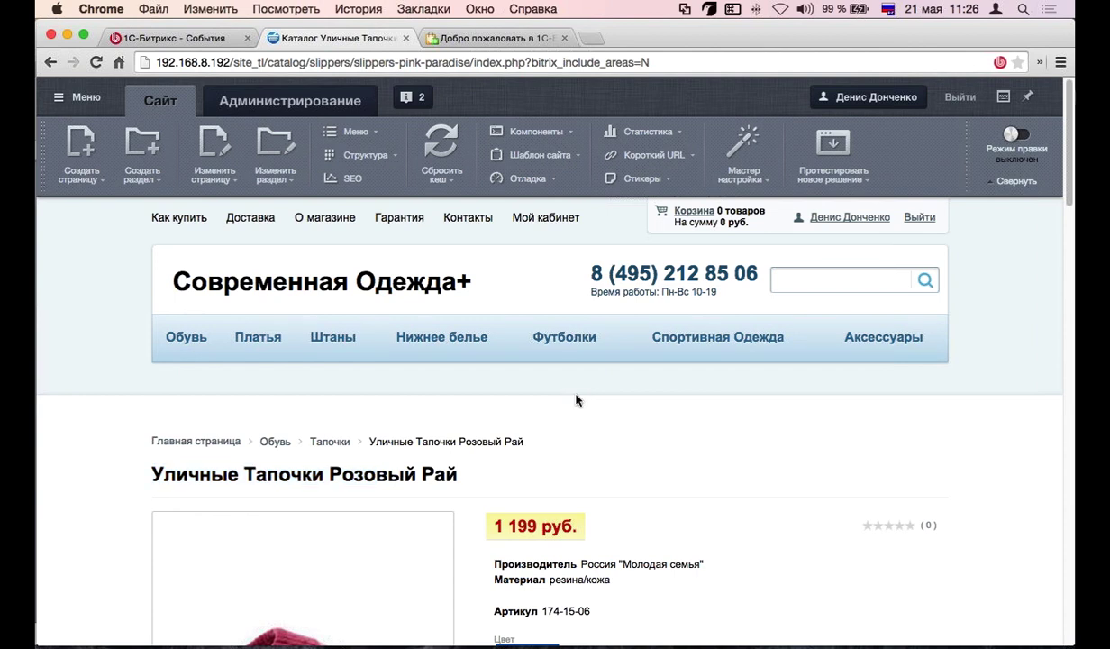
pyautogui.scroll(-1, 558, 398)
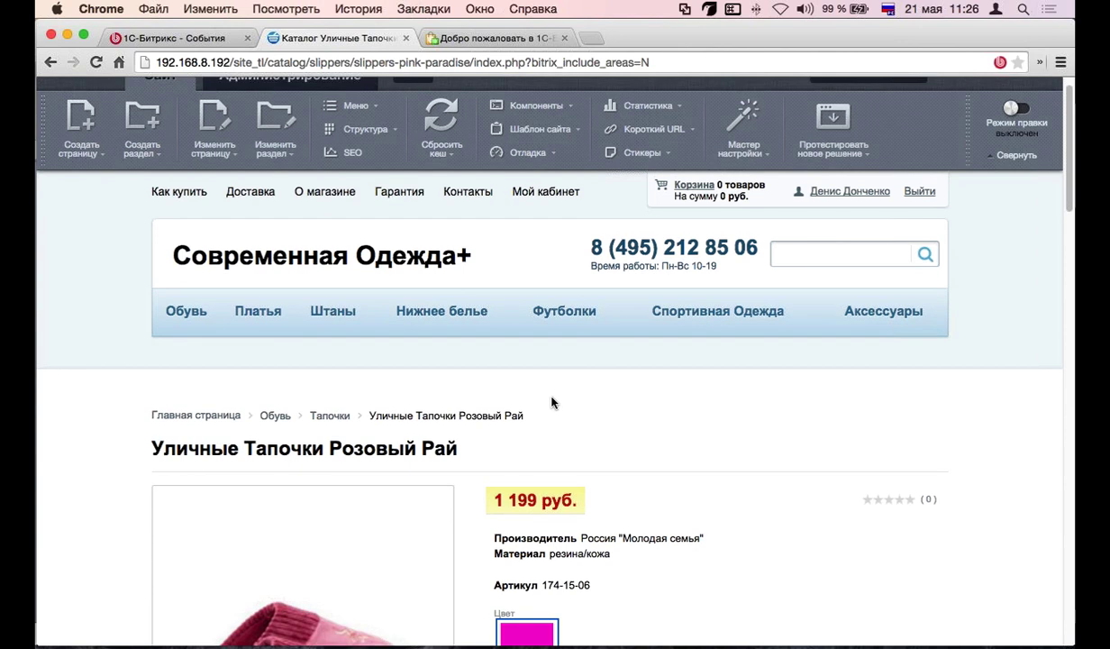
pyautogui.scroll(-5, 552, 402)
pyautogui.scroll(5, 545, 387)
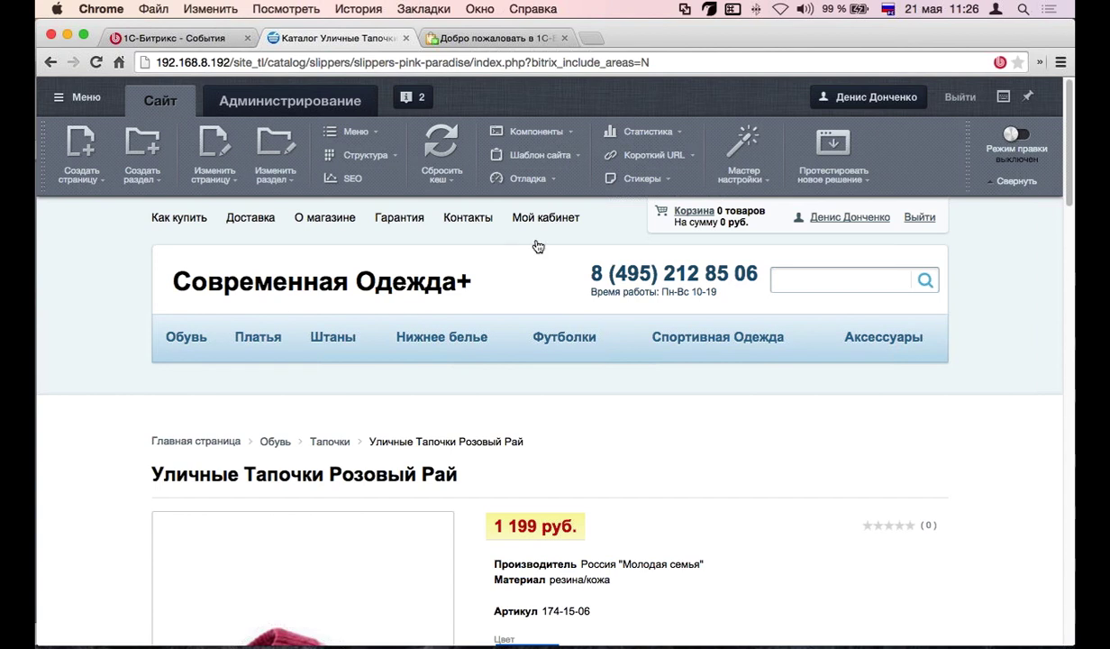
# Switch to the administrative section and list the sections of the Одежда catalog in the site content
pyautogui.click(300, 106)
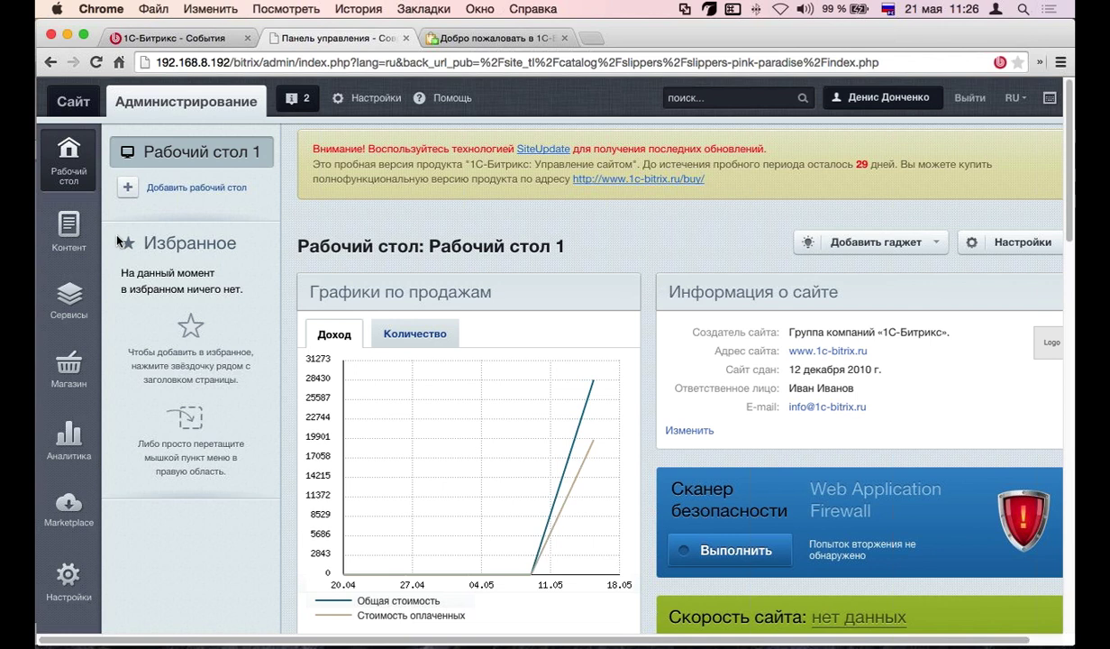
pyautogui.scroll(-1, 119, 245)
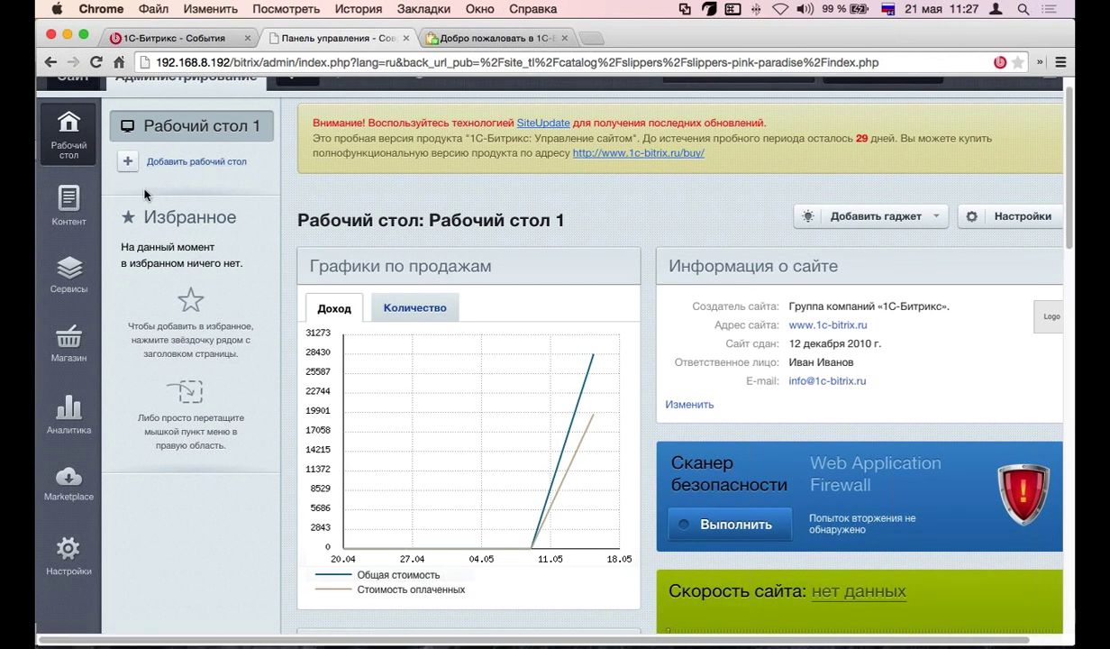
pyautogui.click(81, 212)
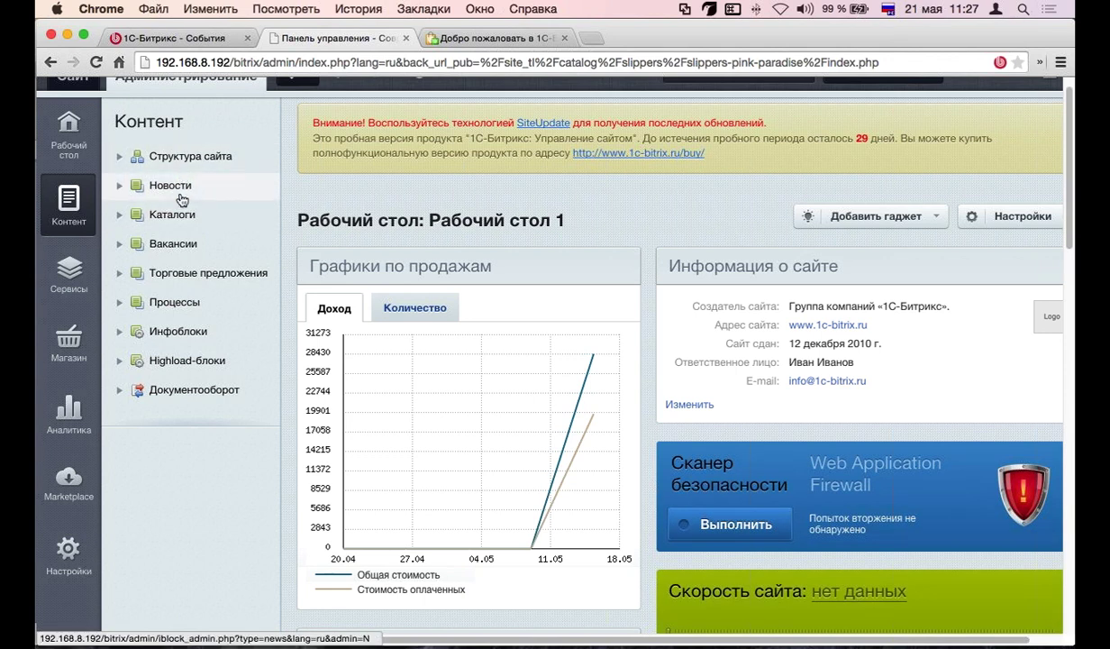
pyautogui.click(120, 215)
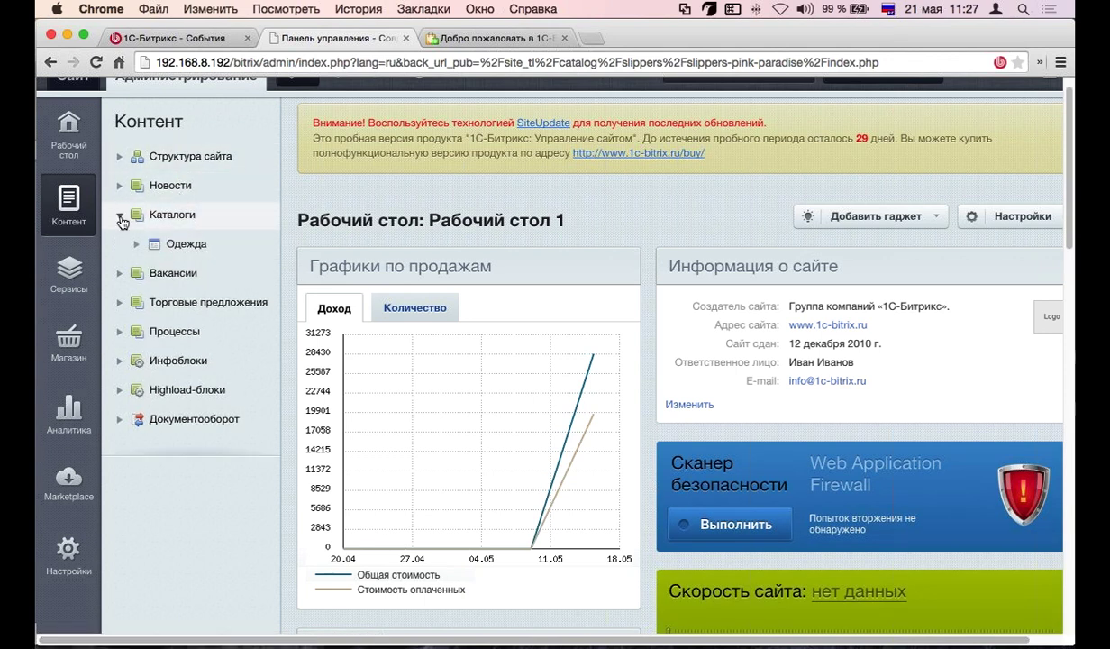
pyautogui.click(166, 249)
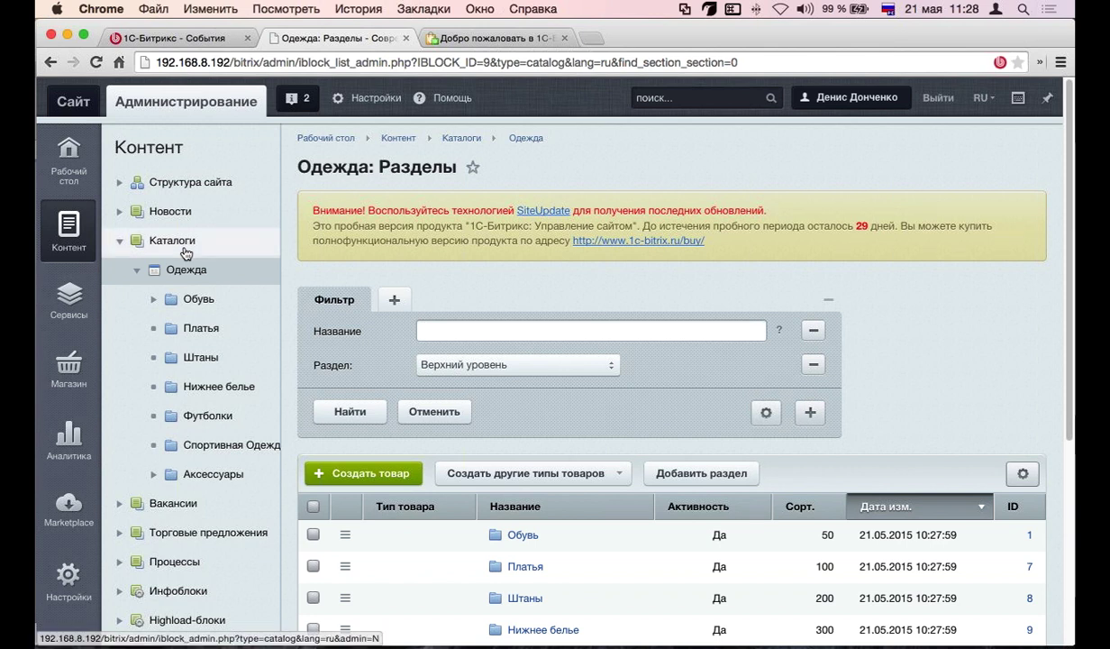
pyautogui.scroll(-1, 225, 216)
pyautogui.scroll(1, 117, 135)
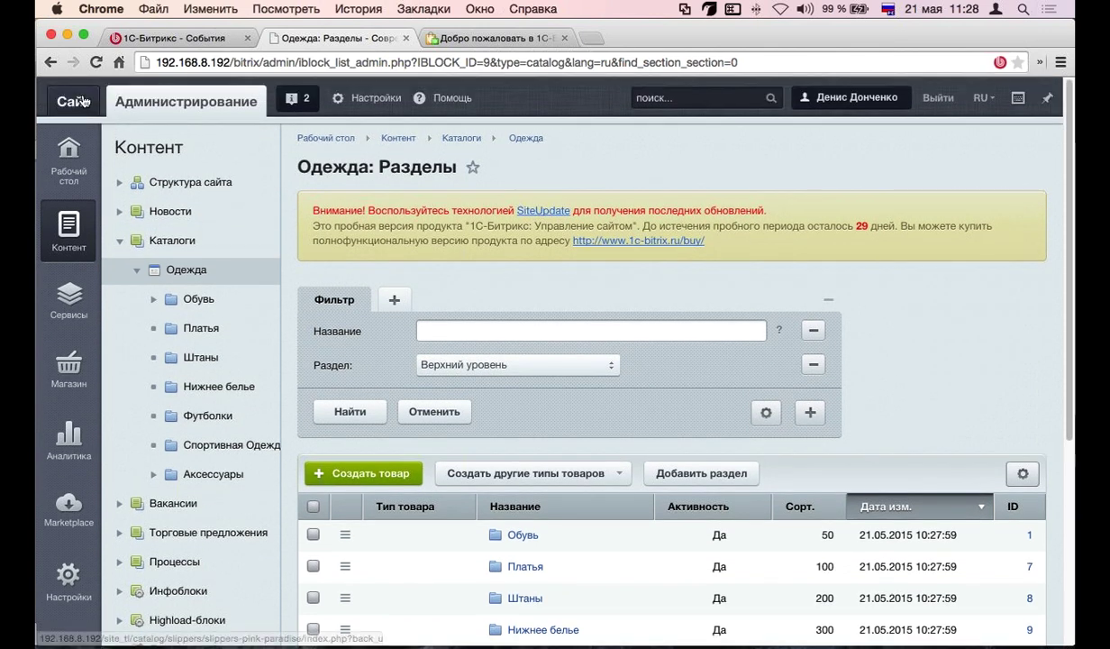
# Open the public site in a separate browser tab and load the store's home page at 192.168.8.192/site_tl
pyautogui.click(81, 101)
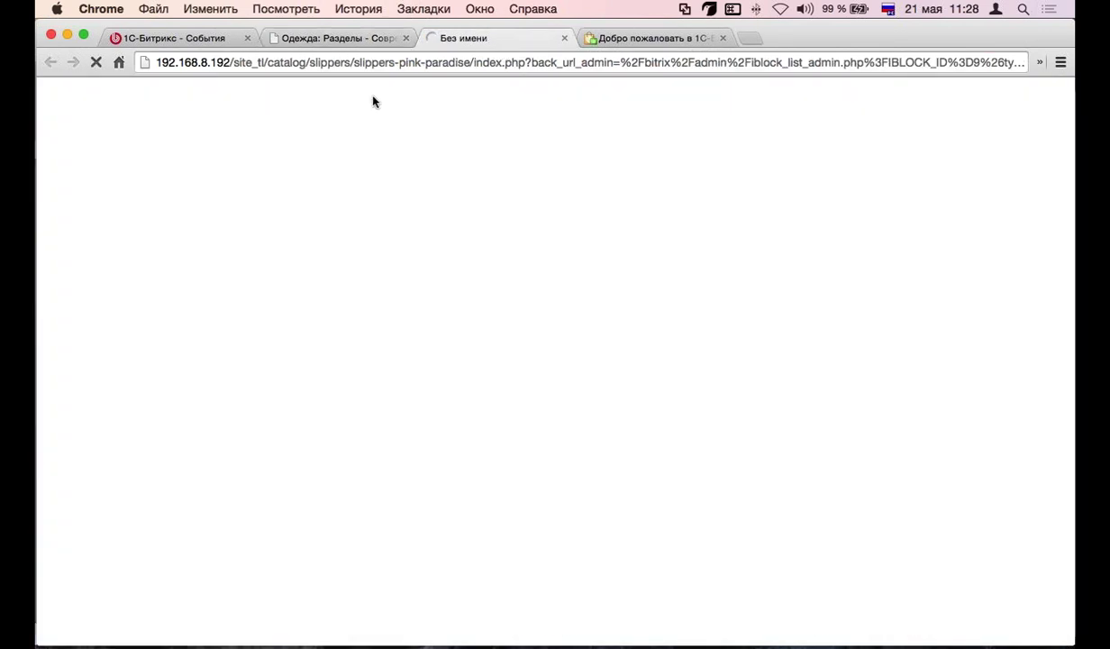
pyautogui.moveTo(268, 63); pyautogui.dragTo(1070, 75)
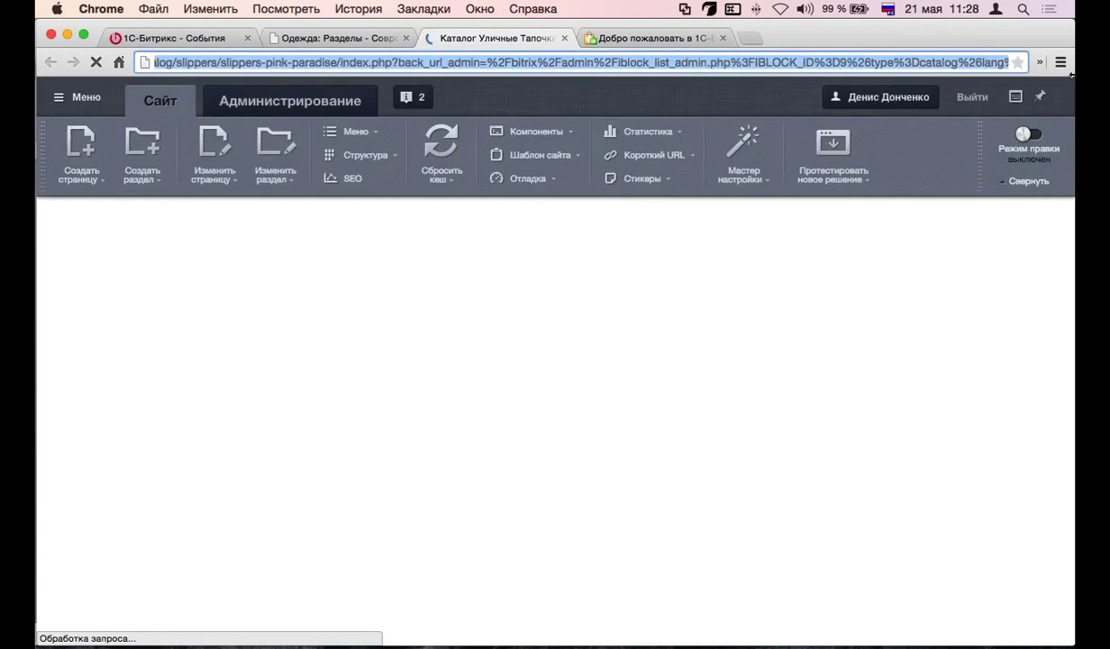
pyautogui.write('192.168.8.192/site_tl')
pyautogui.press('Return')
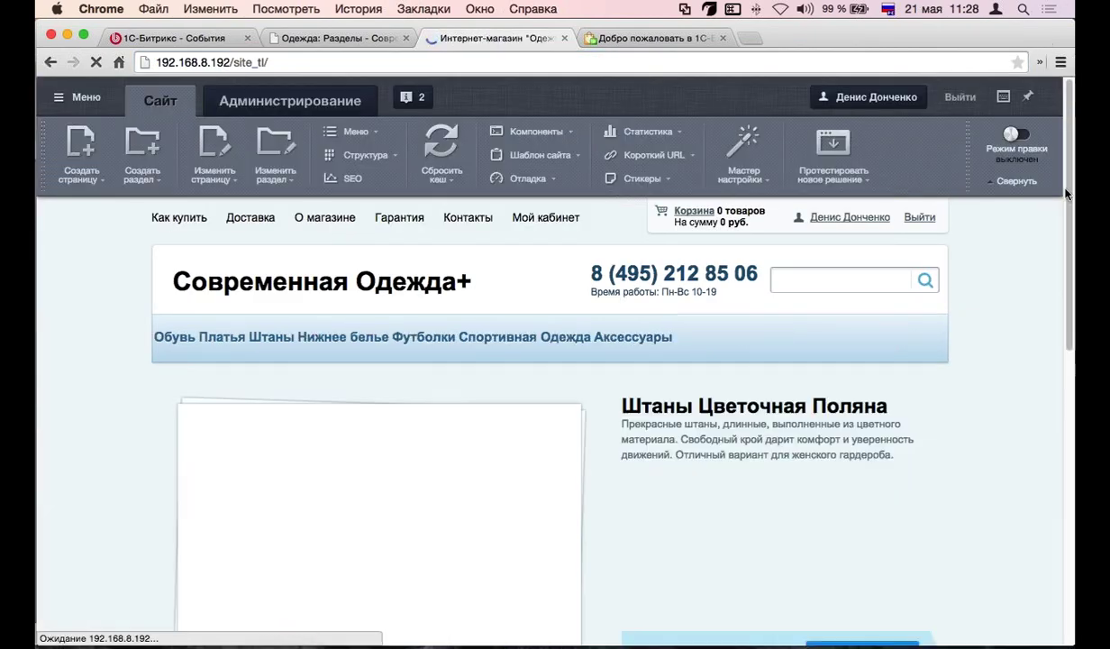
pyautogui.scroll(-2, 397, 378)
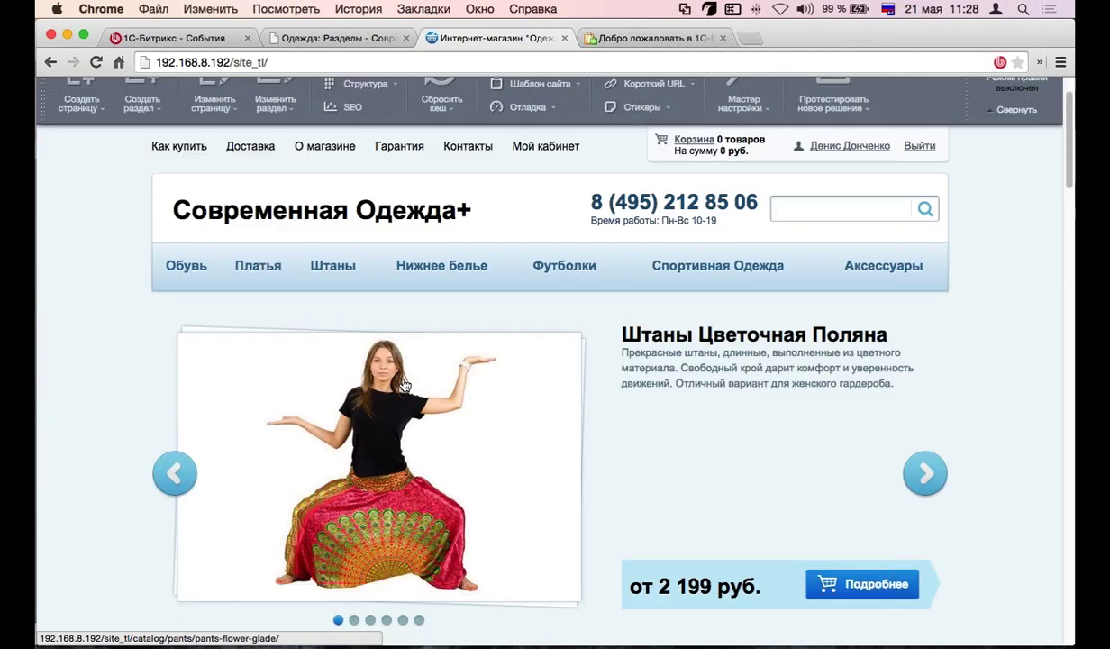
# Return to the Одежда sections list in the administrative section and open the Обувь section for editing
pyautogui.click(332, 37)
pyautogui.scroll(-1, 468, 437)
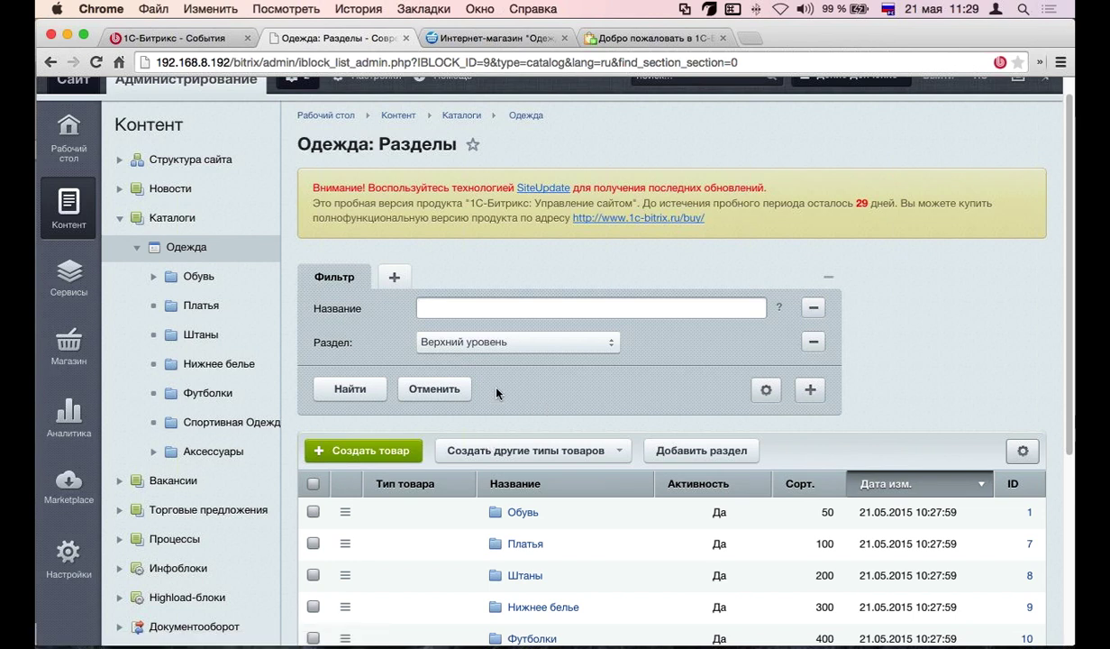
pyautogui.scroll(-1, 489, 424)
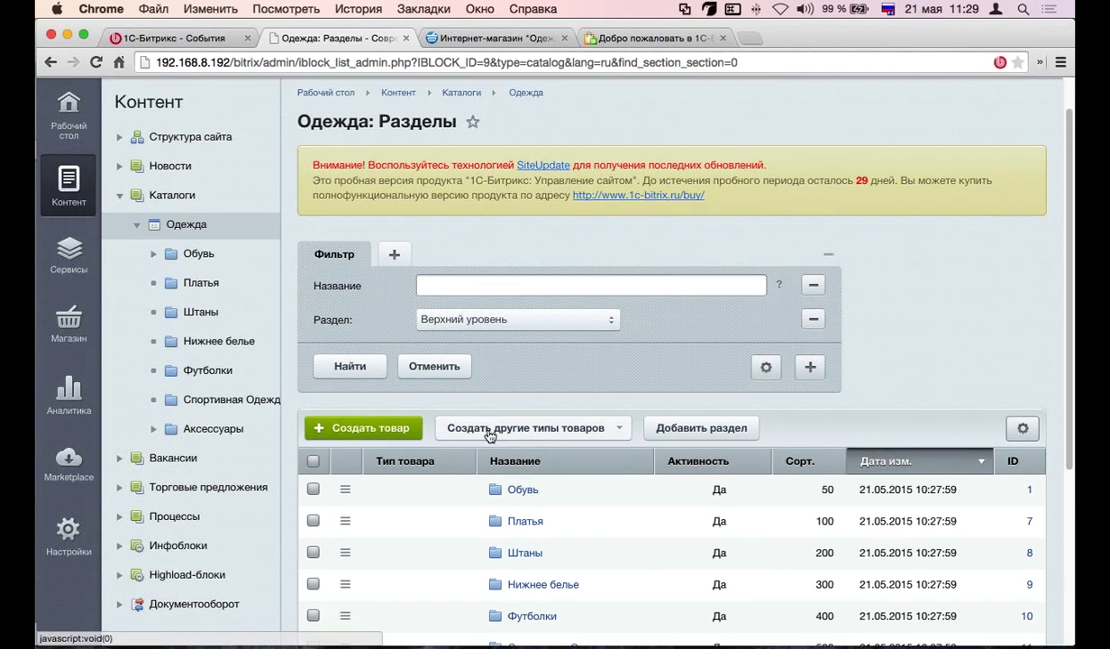
pyautogui.click(346, 489)
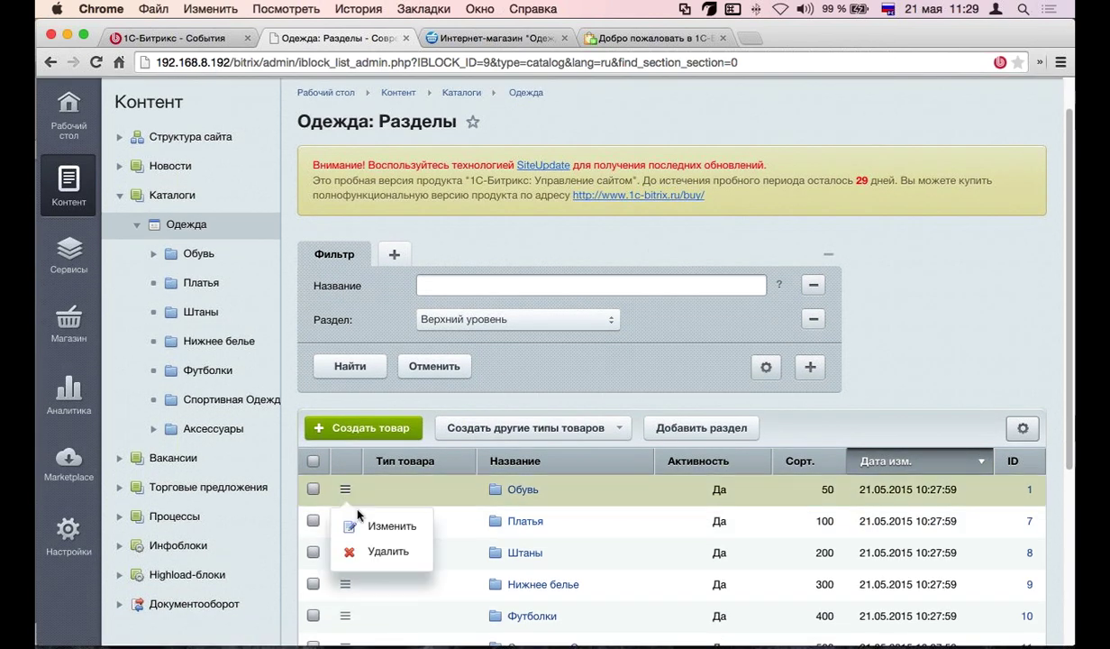
pyautogui.click(383, 528)
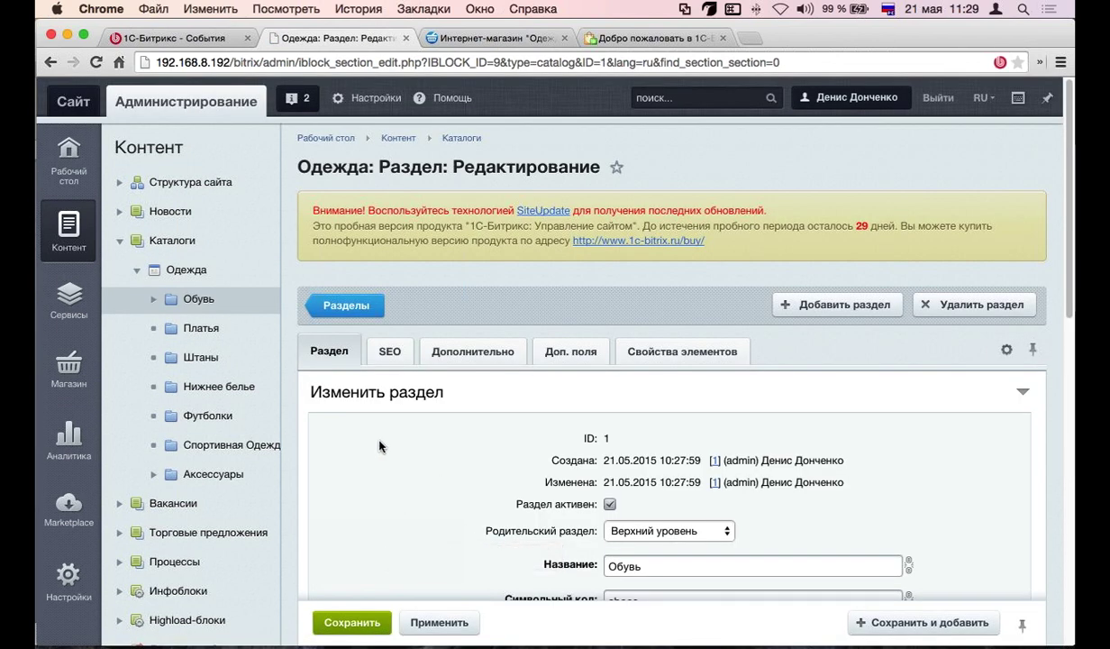
# In the SEO settings of the Обувь section, enable overriding the META TITLE template for this section and its subsections
pyautogui.scroll(-1, 386, 389)
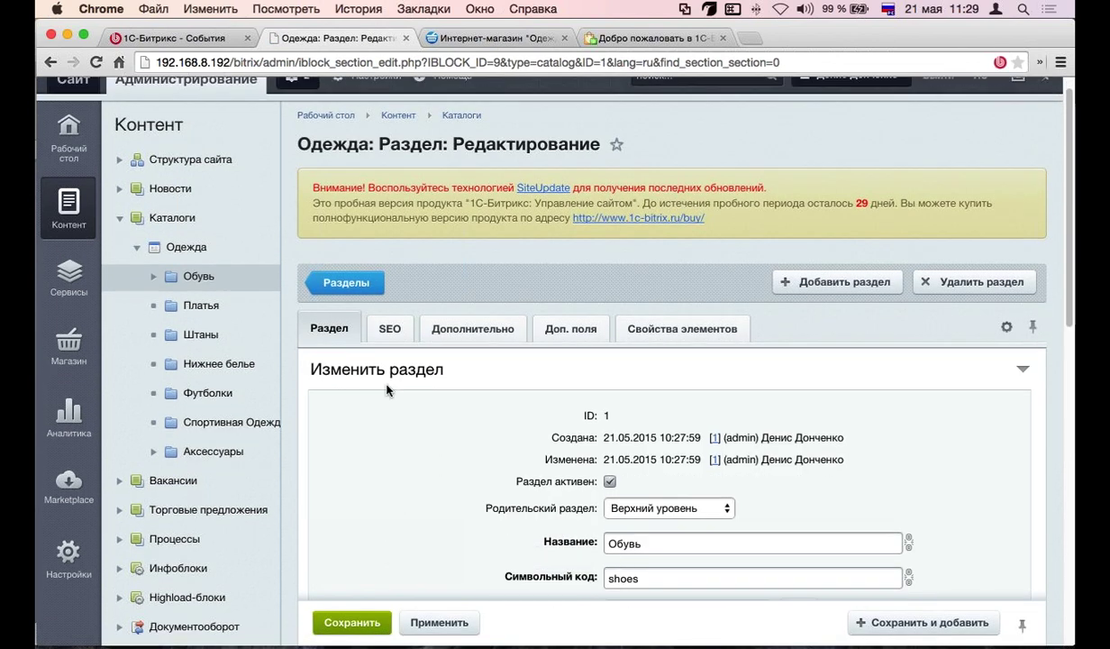
pyautogui.click(391, 330)
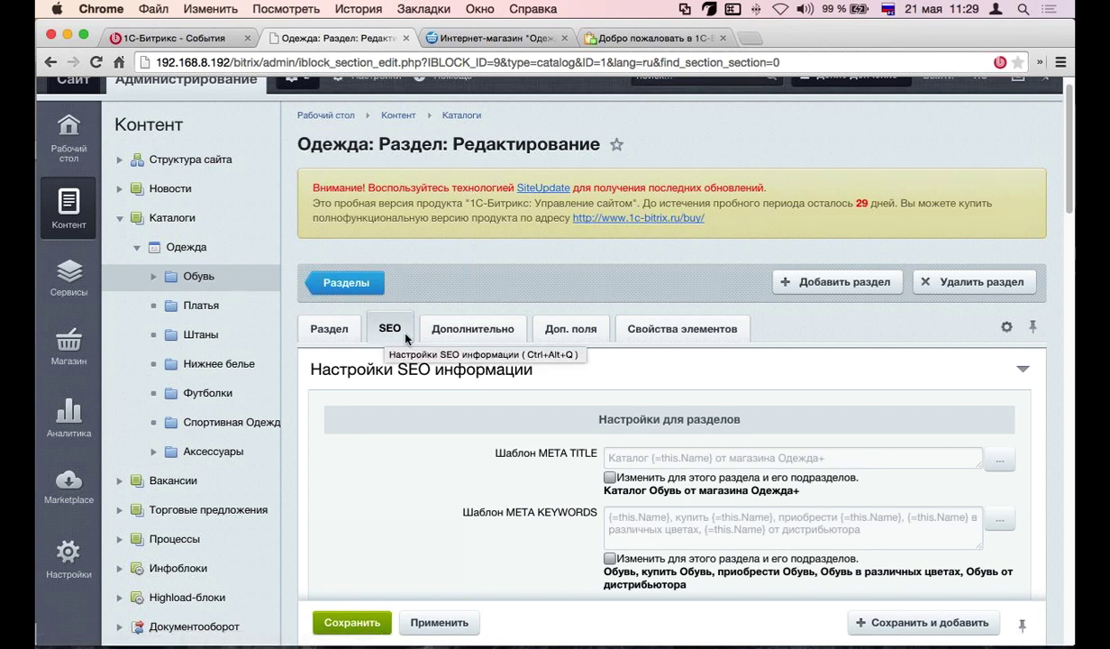
pyautogui.scroll(-2, 397, 338)
pyautogui.scroll(-1, 533, 360)
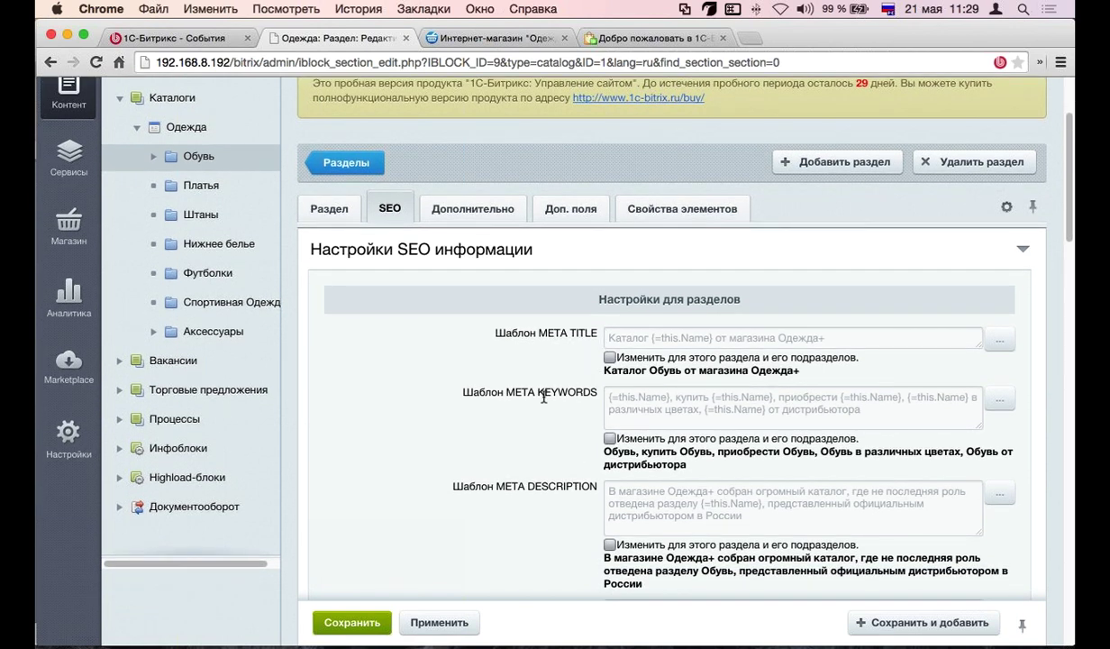
pyautogui.scroll(-3, 531, 432)
pyautogui.scroll(-1, 537, 438)
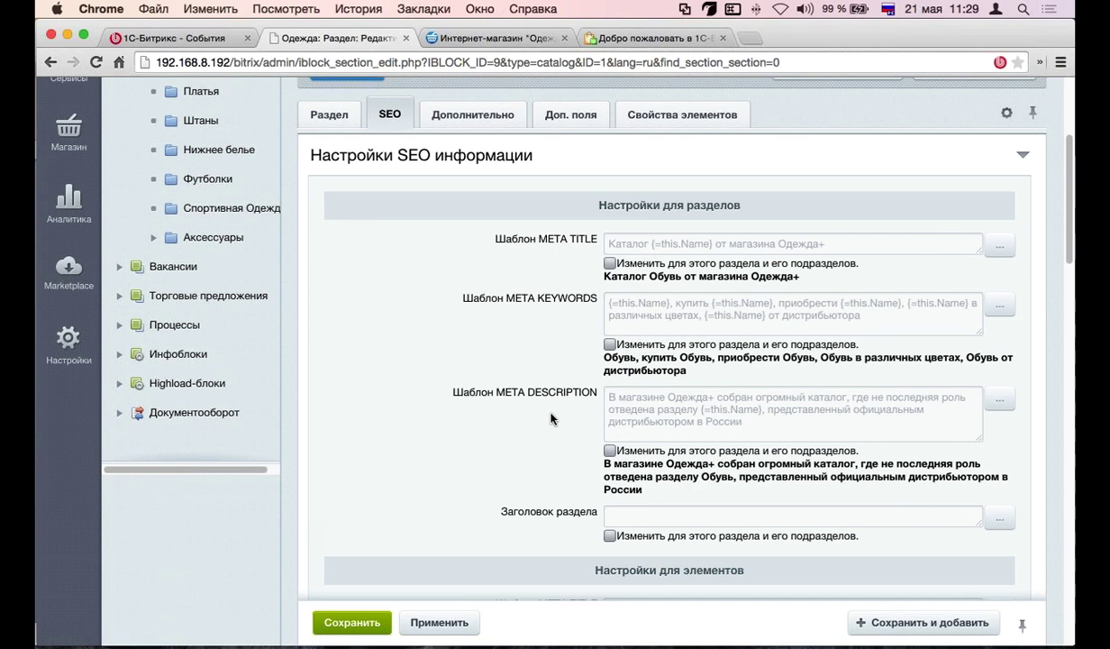
pyautogui.scroll(1, 631, 297)
pyautogui.click(609, 285)
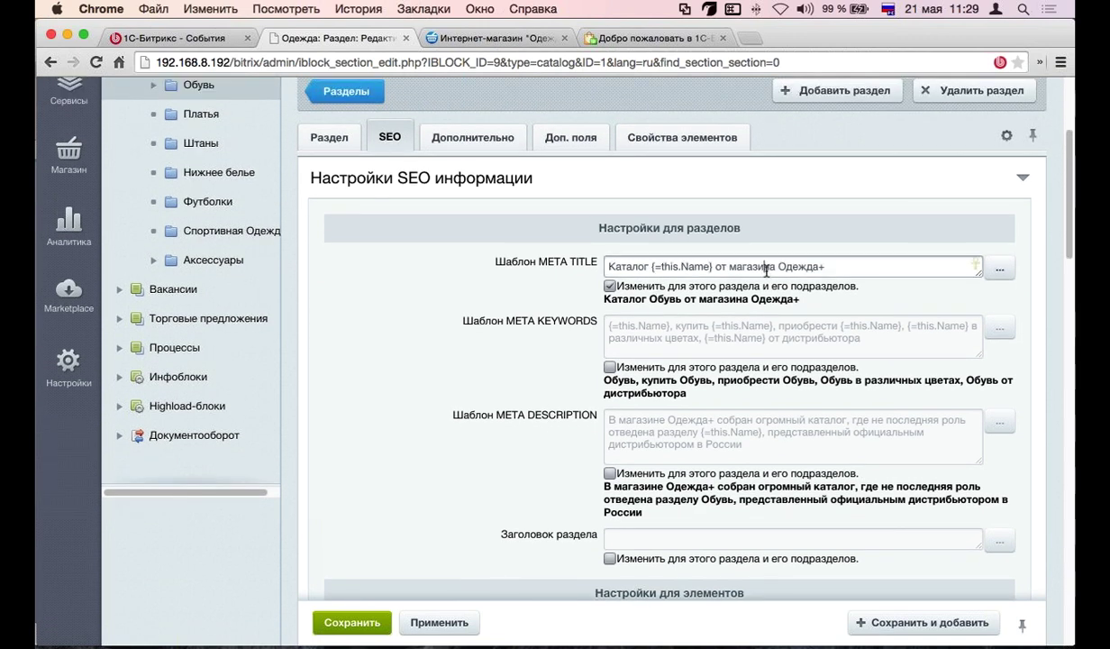
# Examine the section's META TITLE template, highlighting the word Каталог and the {=this.Name} variable
pyautogui.click(766, 267)
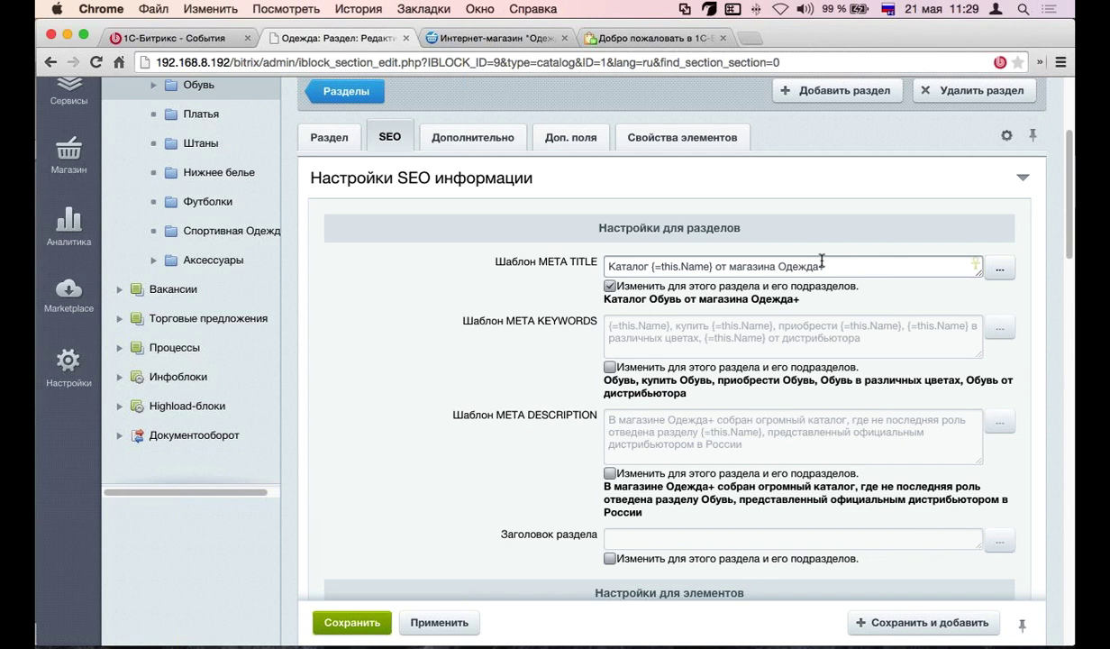
pyautogui.doubleClick(622, 266)
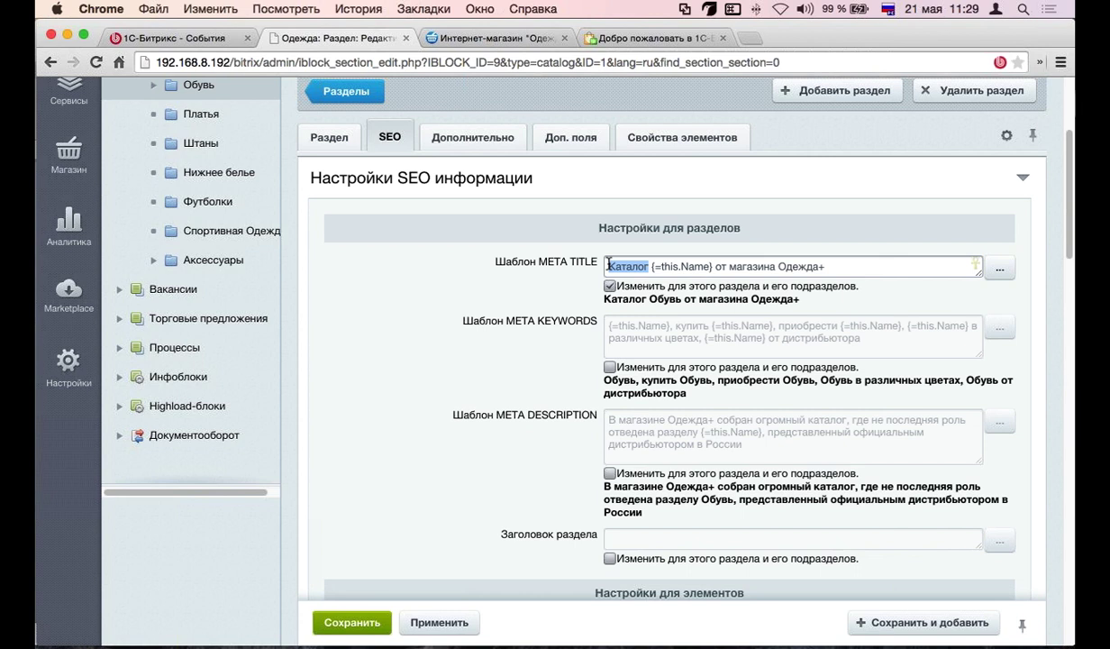
pyautogui.moveTo(712, 266); pyautogui.dragTo(651, 266)
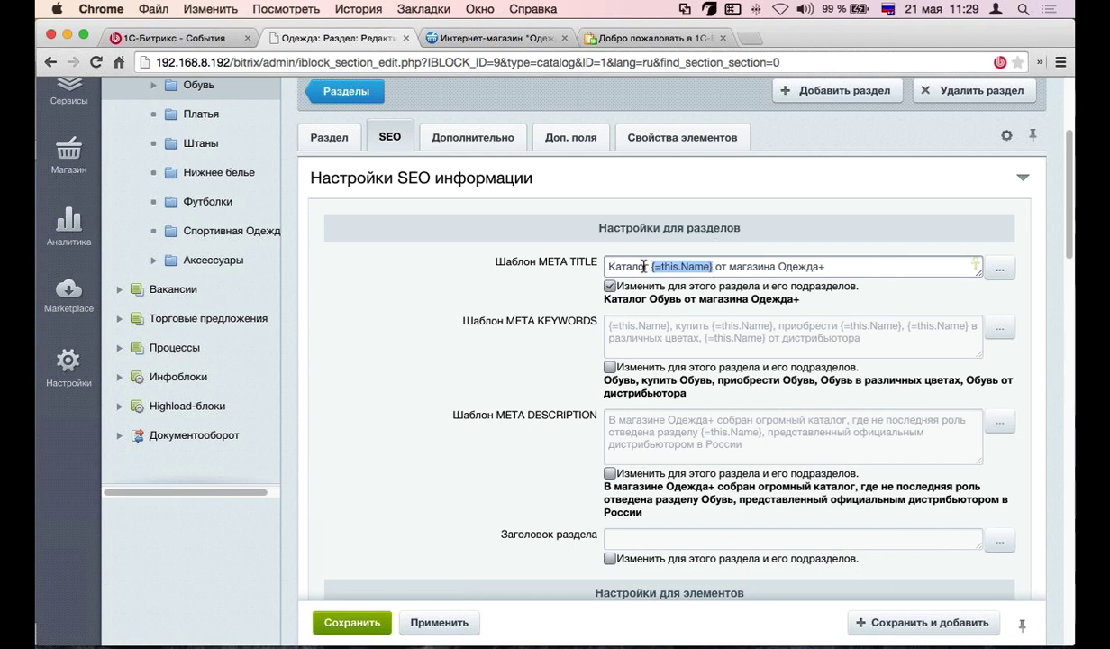
pyautogui.scroll(3, 521, 185)
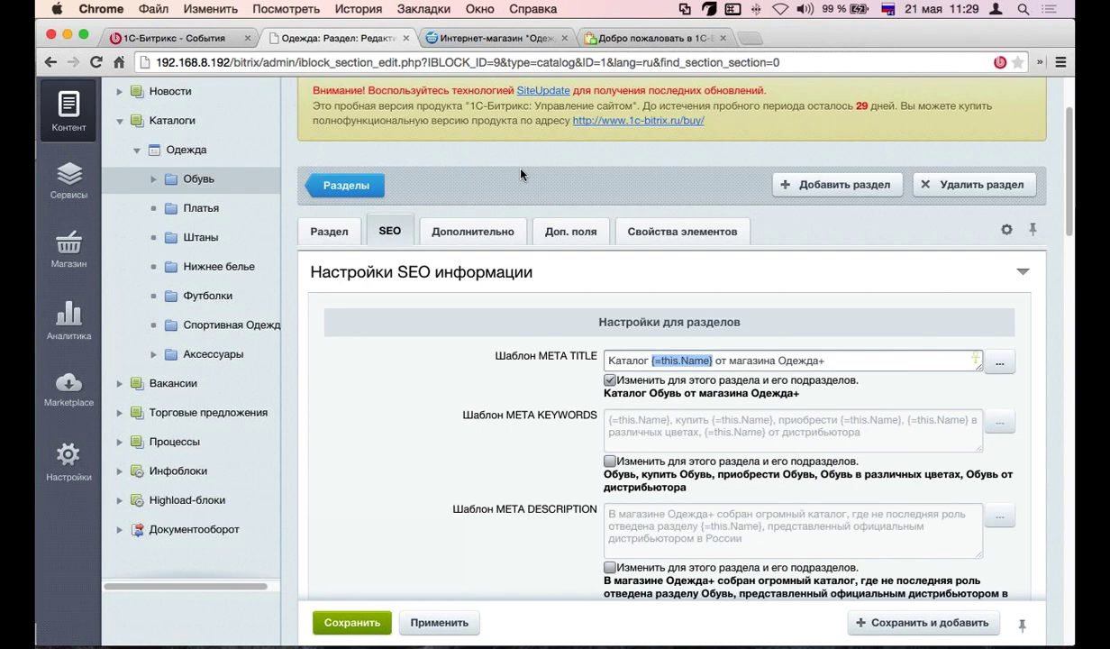
pyautogui.scroll(1, 521, 174)
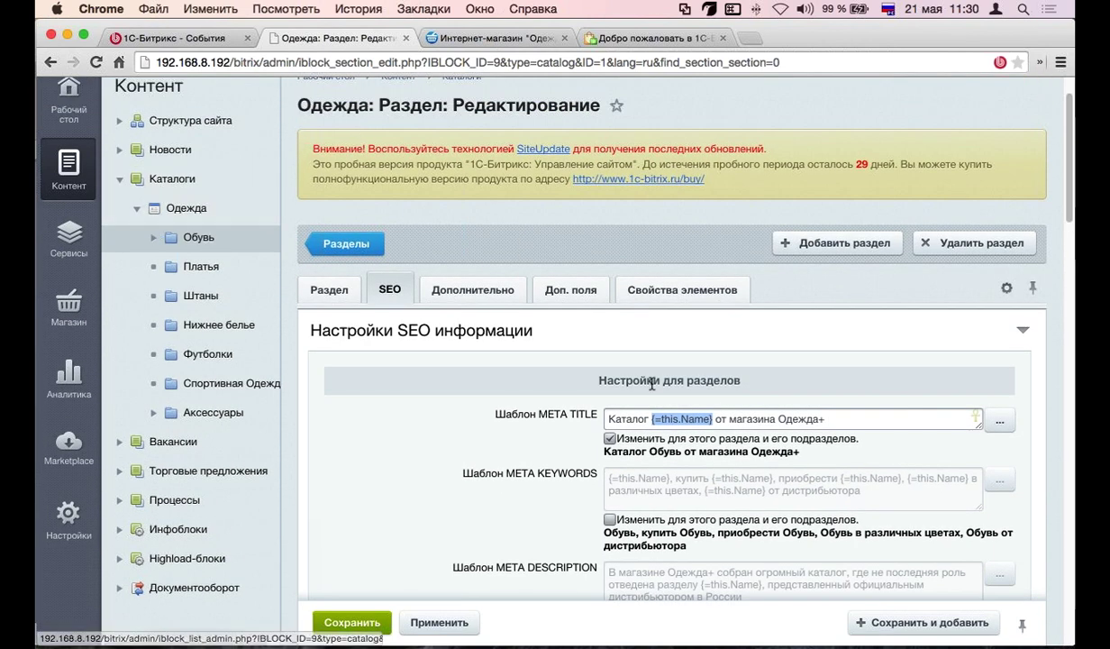
# In the Обувь section's META TITLE template, replace Каталог with "Супер товары" and the store name wording with "производителя"
pyautogui.scroll(-1, 743, 394)
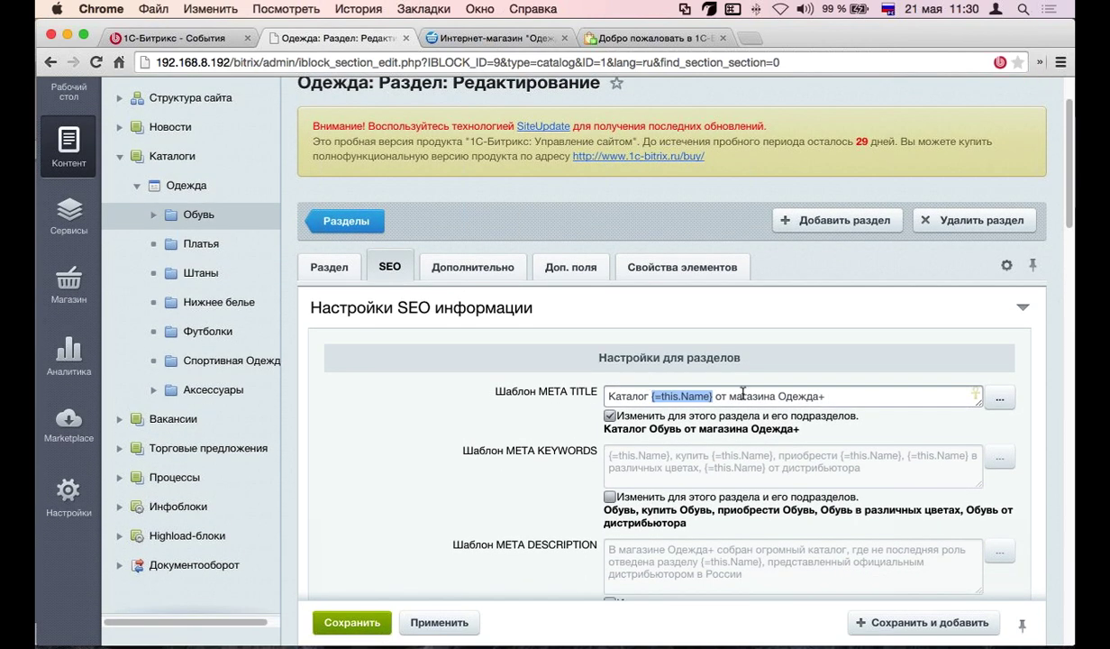
pyautogui.click(647, 396)
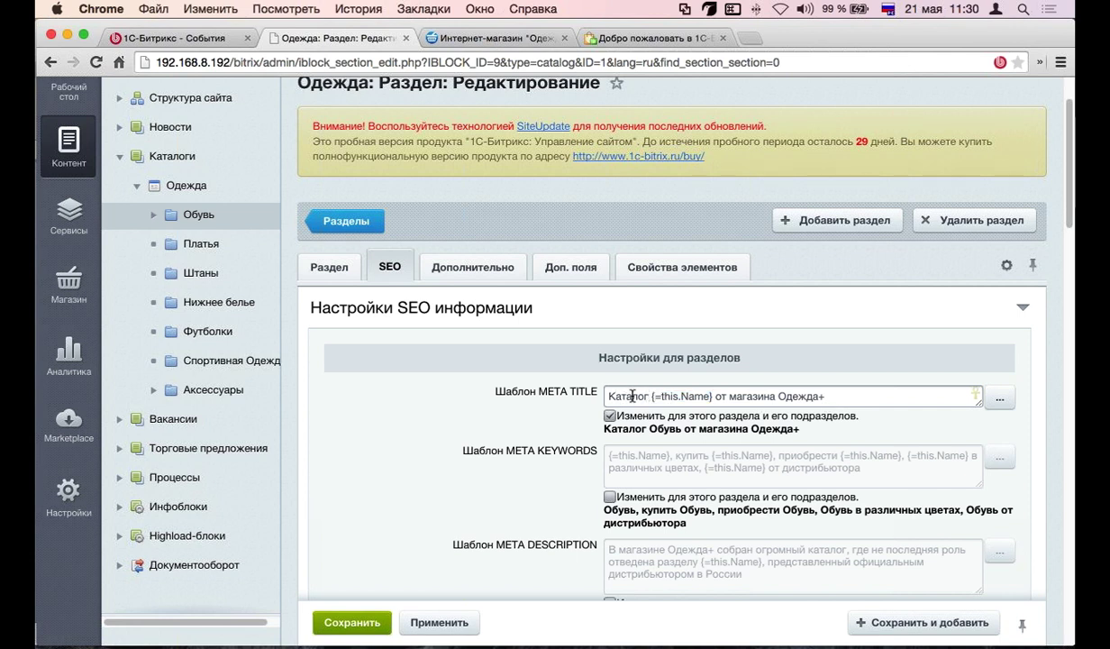
pyautogui.doubleClick(632, 396)
pyautogui.write('Супер товары')
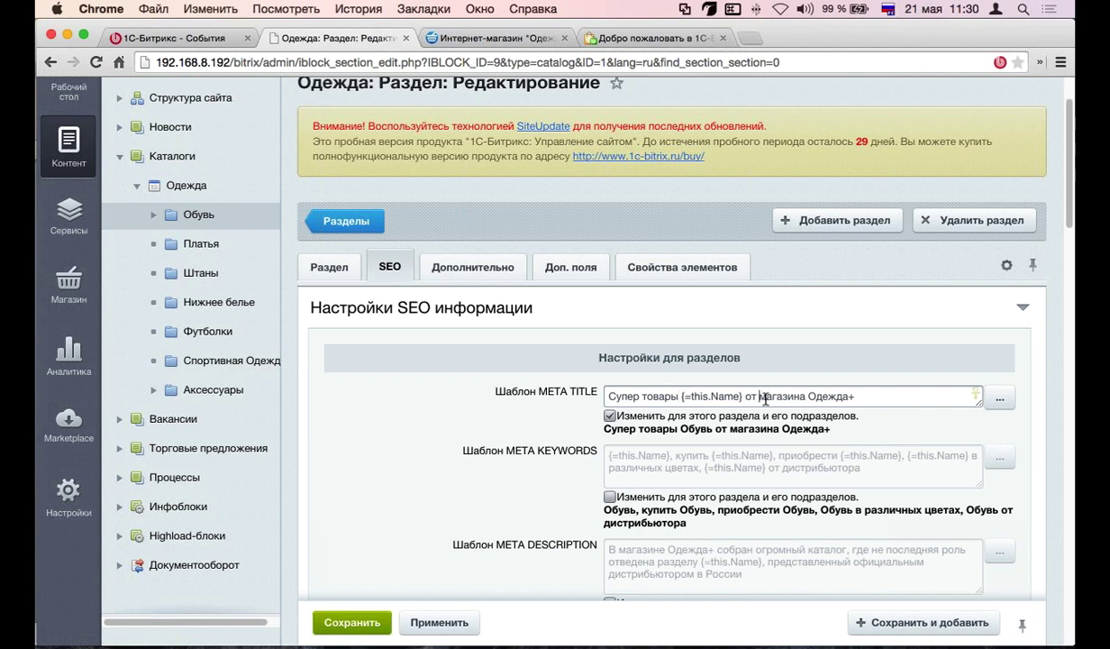
pyautogui.moveTo(755, 394); pyautogui.dragTo(846, 396)
pyautogui.write('прои')
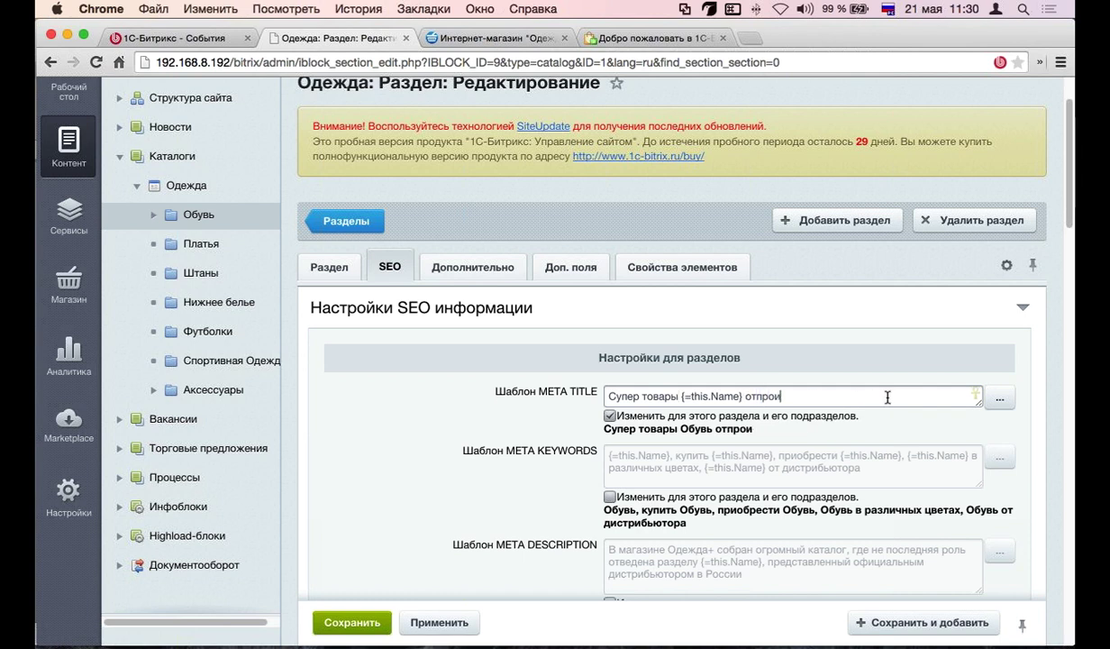
pyautogui.write('зводителя')
# Insert ", лучшая" before the {=this.Name} variable in the section's META TITLE template and apply the changes
pyautogui.scroll(-3, 694, 297)
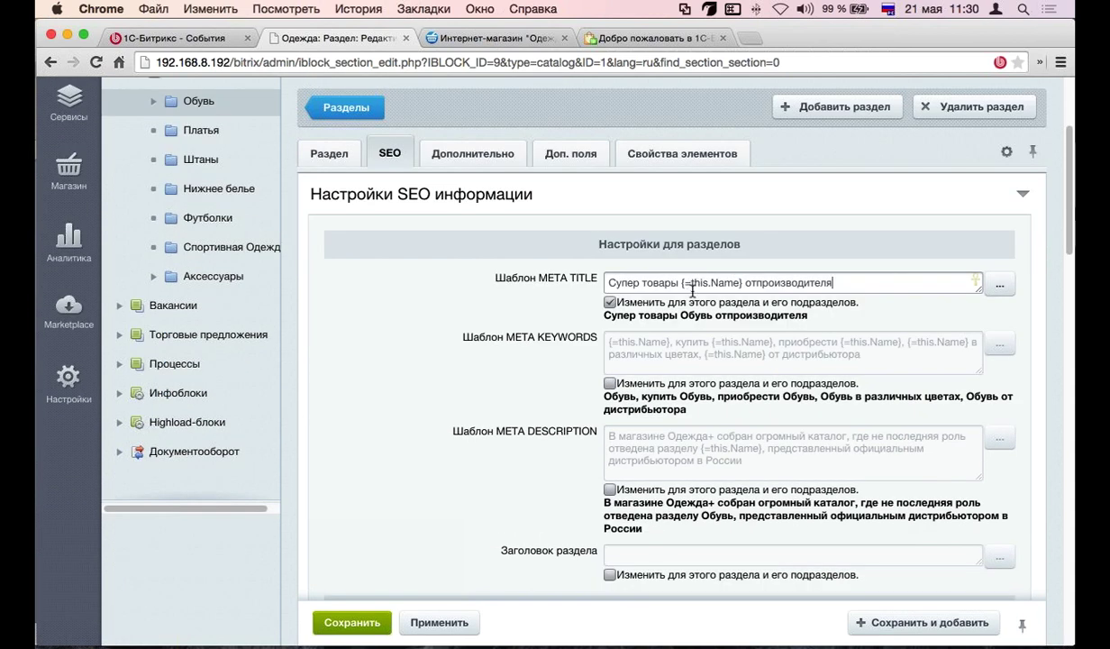
pyautogui.click(680, 282)
pyautogui.press('BackSpace')
pyautogui.write(', лучшая')
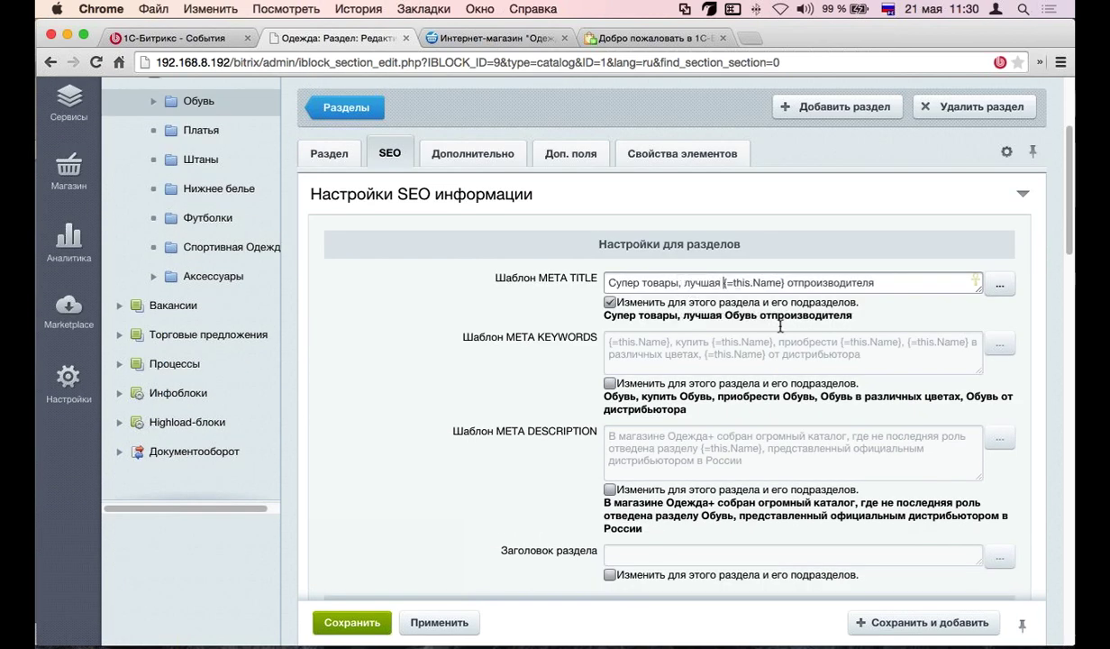
pyautogui.moveTo(646, 302); pyautogui.dragTo(843, 300)
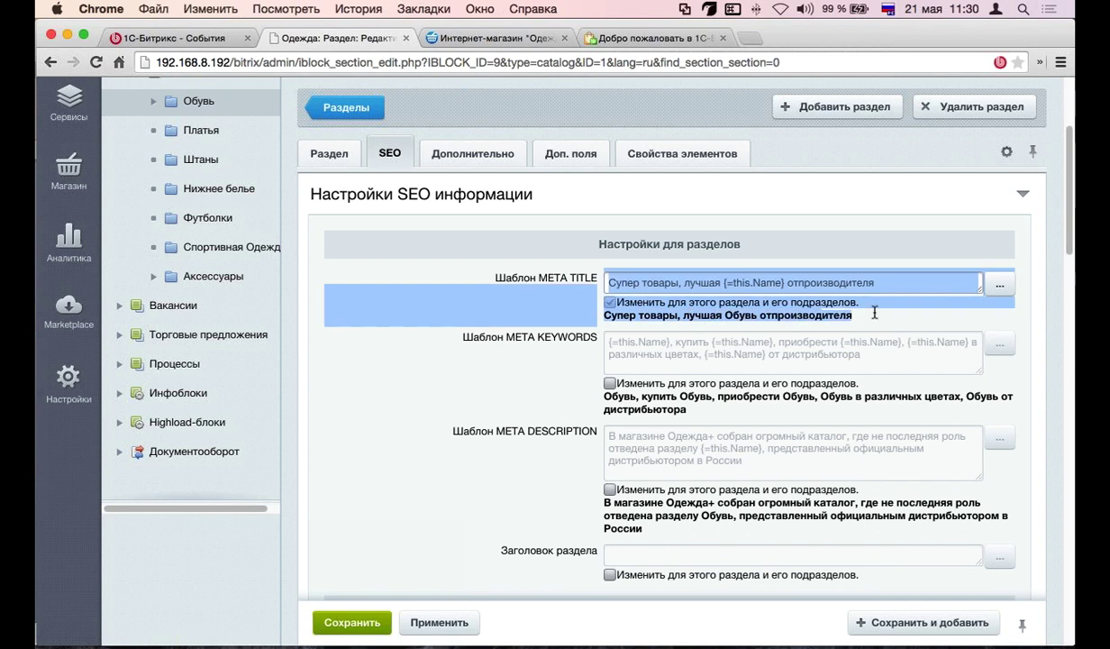
pyautogui.click(842, 307)
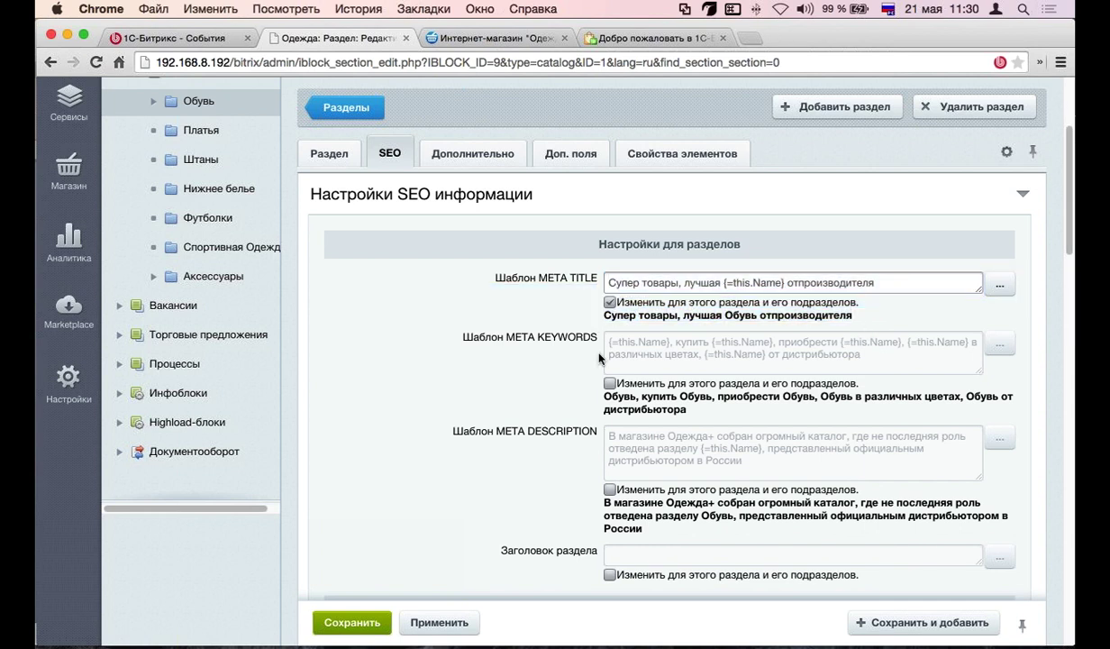
pyautogui.scroll(-3, 668, 367)
pyautogui.click(439, 622)
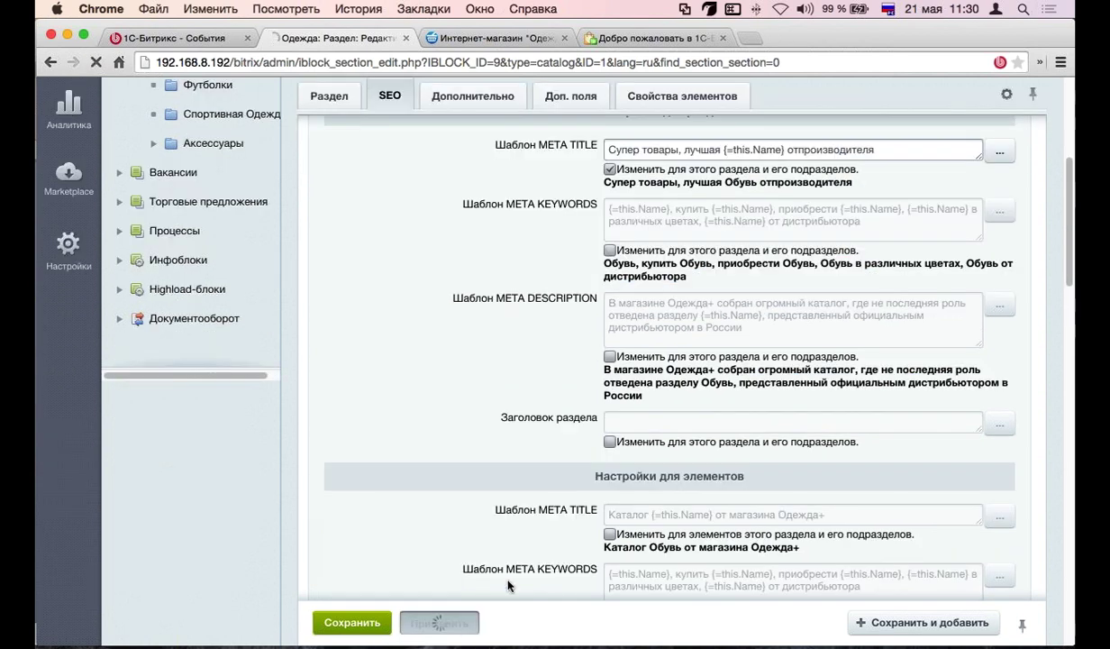
# Check the Обувь section's page title on the public site, and return to the section's SEO settings
pyautogui.click(496, 37)
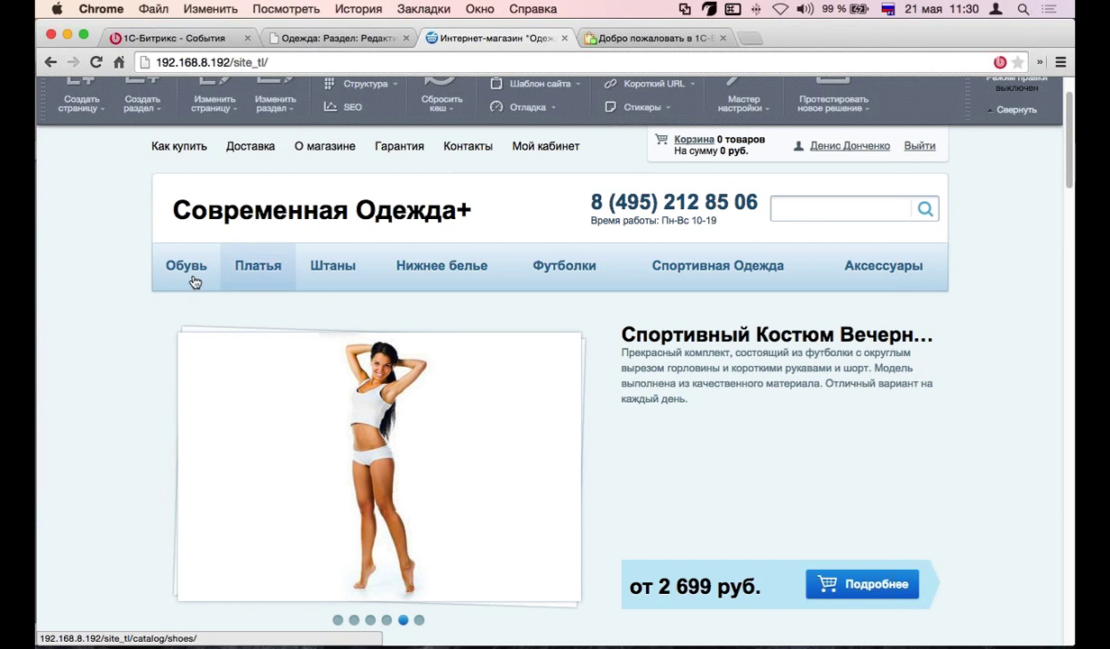
pyautogui.click(259, 267)
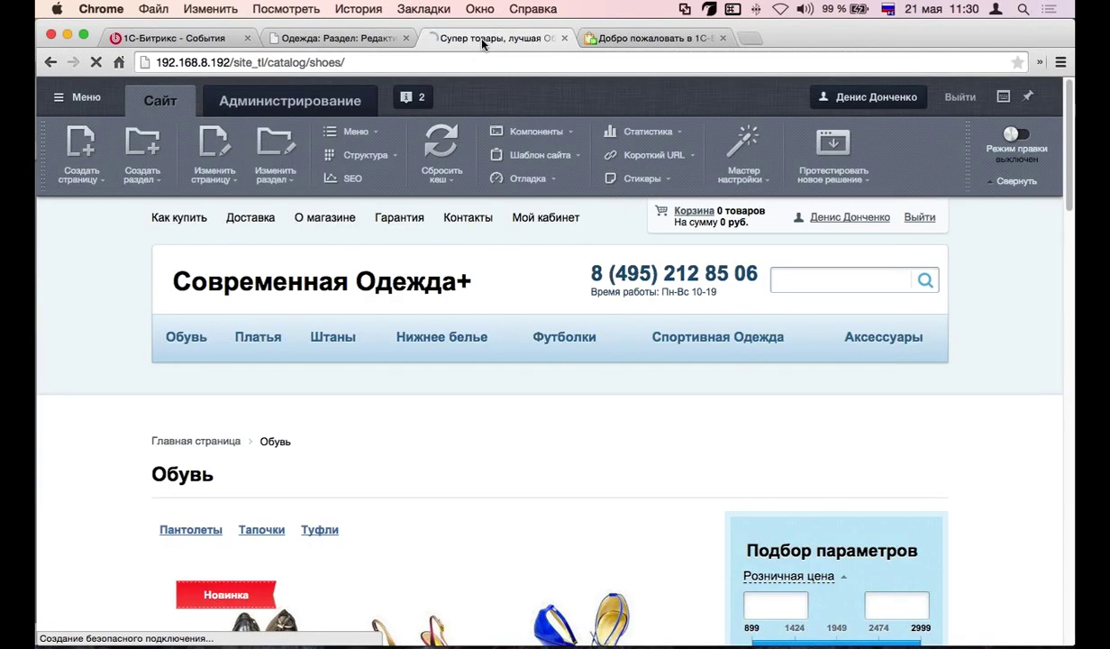
pyautogui.click(309, 37)
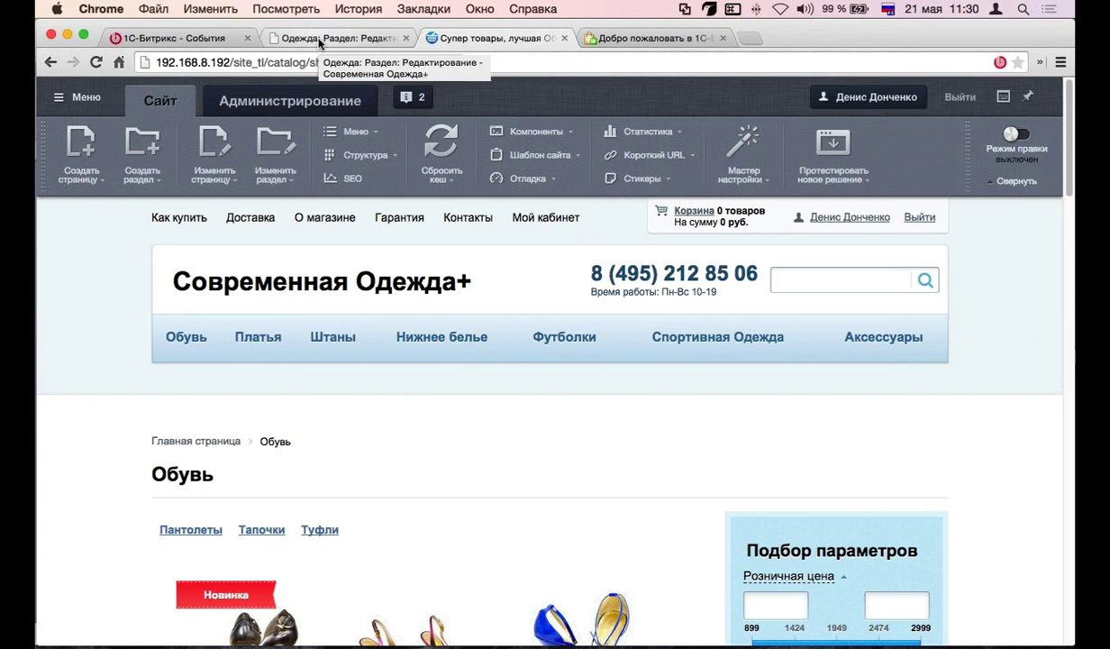
# Look through the Обувь section's SEO templates for sections, elements and section images
pyautogui.scroll(-5, 480, 339)
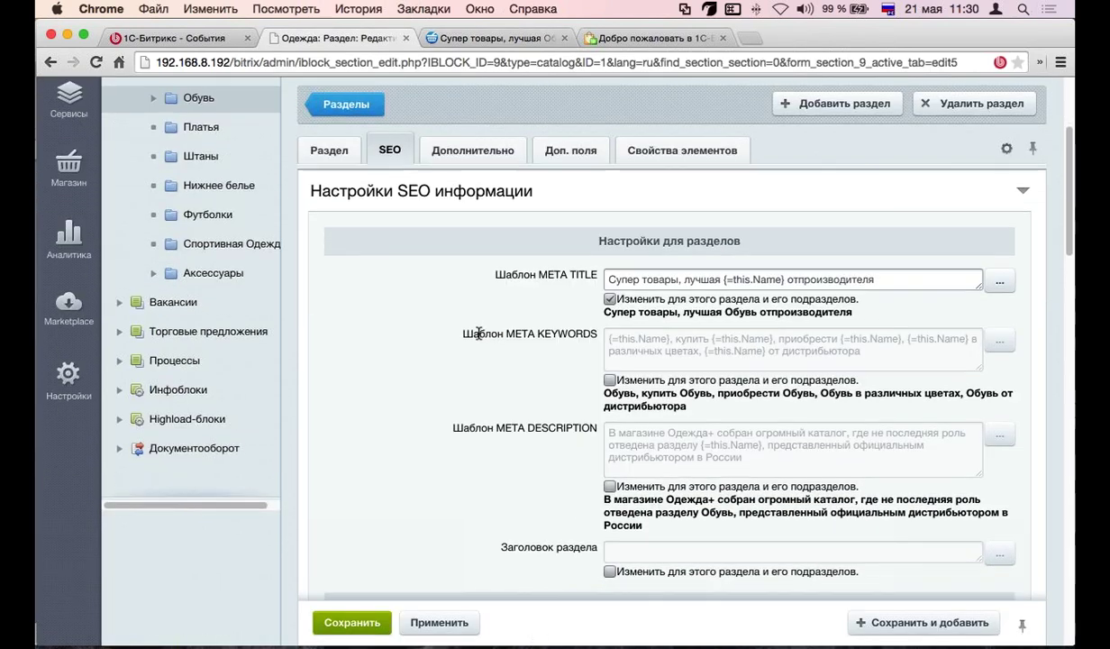
pyautogui.scroll(-2, 478, 337)
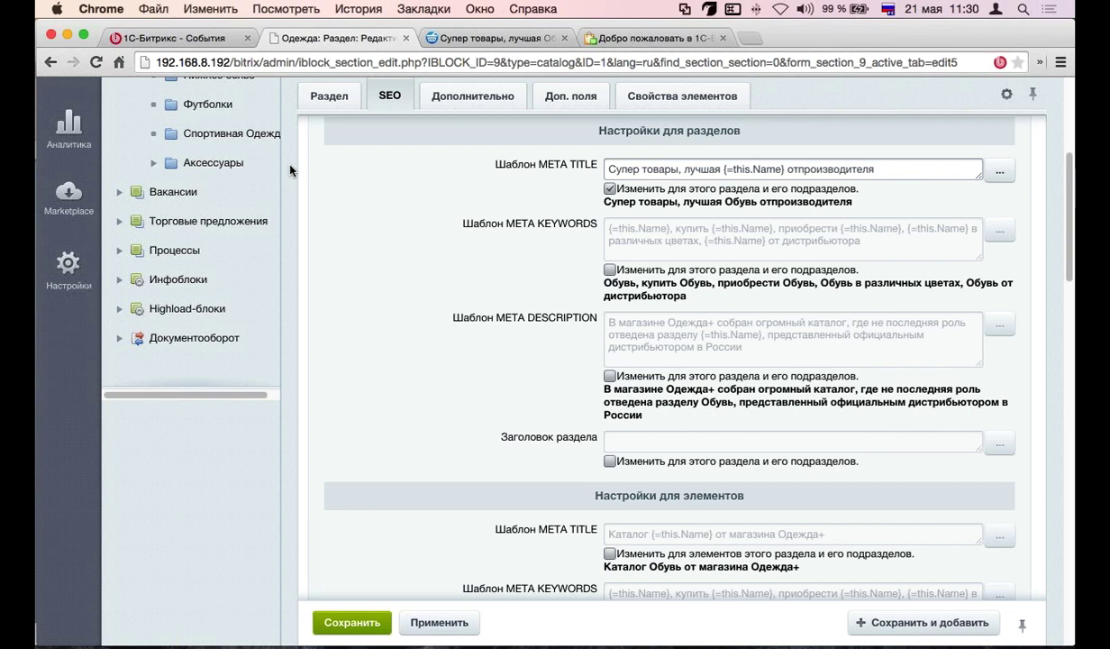
pyautogui.scroll(-5, 290, 170)
pyautogui.scroll(-4, 290, 171)
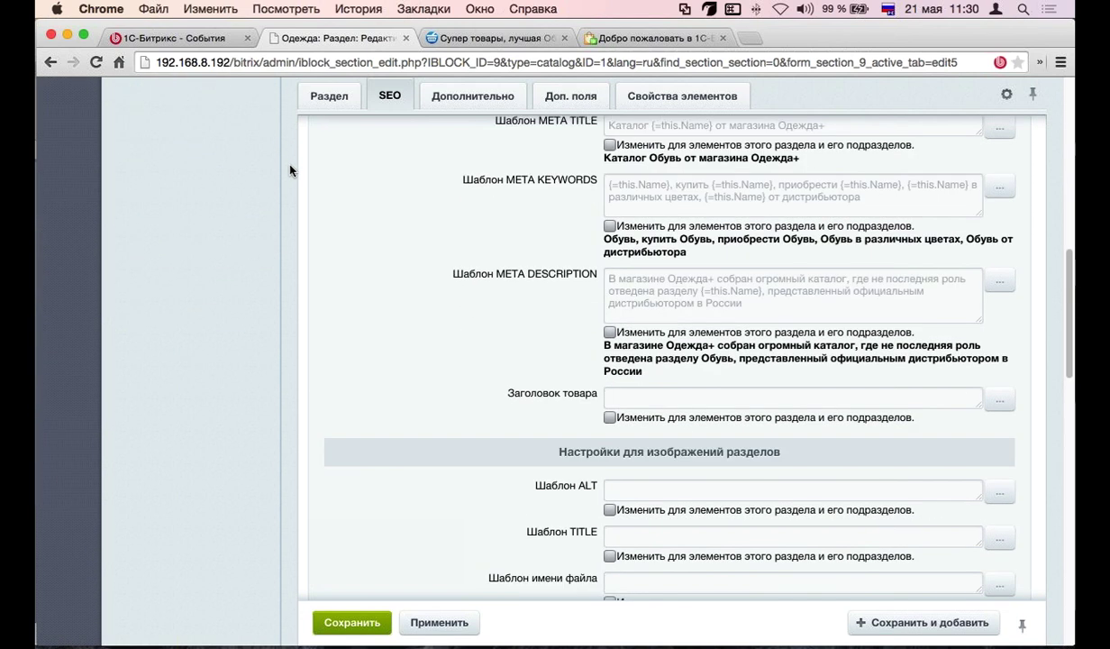
pyautogui.scroll(3, 290, 170)
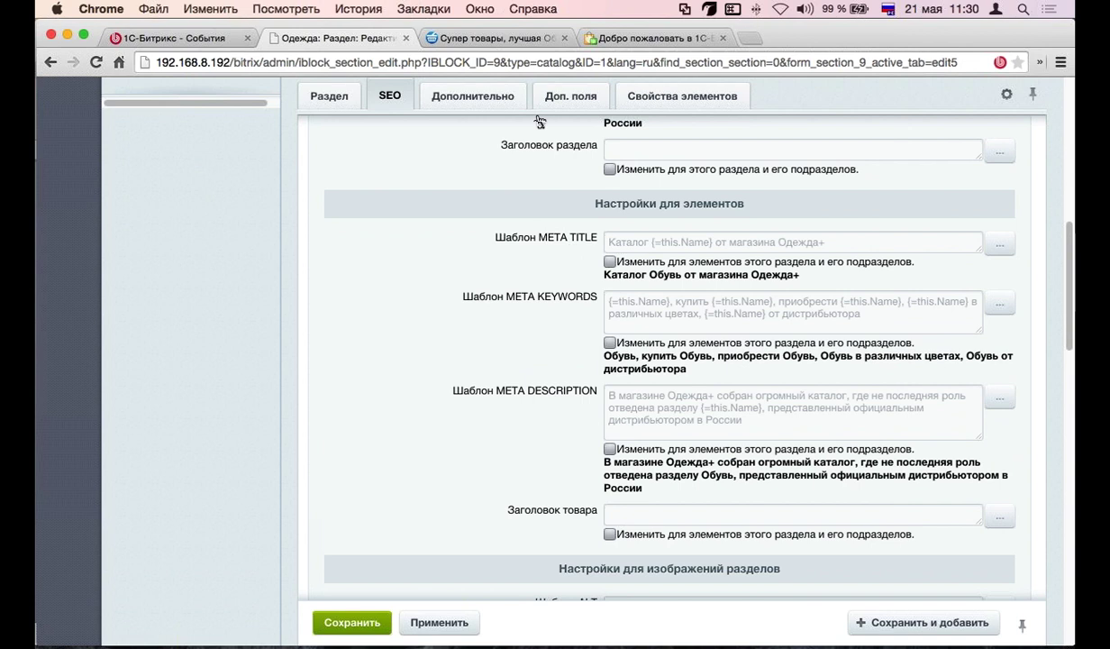
# On the public site, open the Туфли Ультра Лайн product page from the Обувь section and check its page title
pyautogui.click(492, 37)
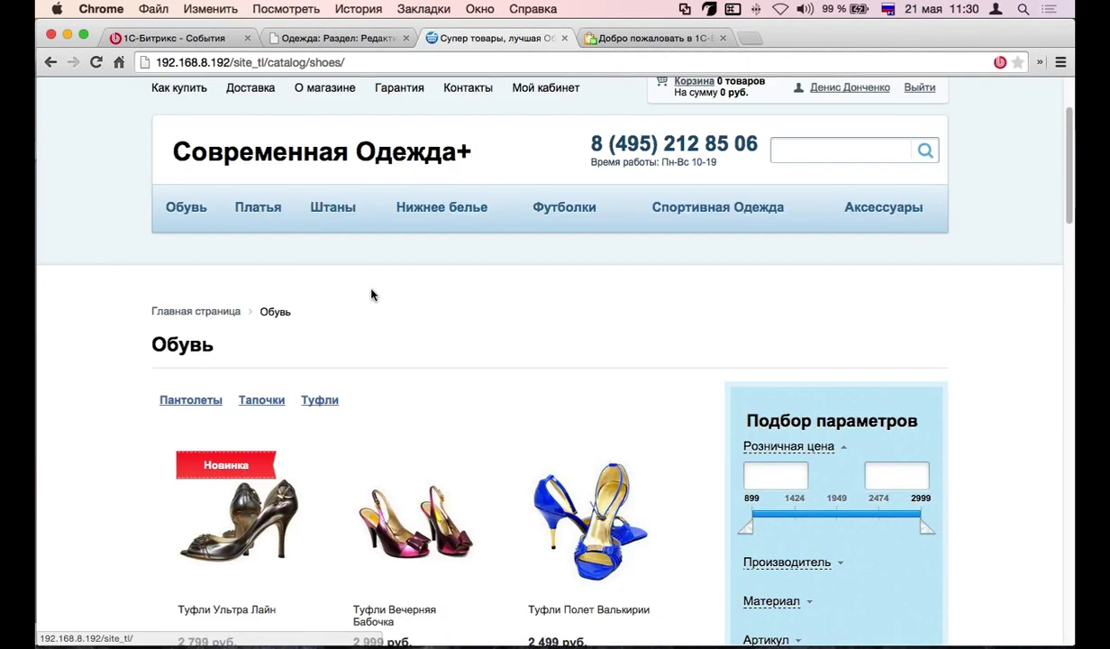
pyautogui.scroll(-3, 371, 295)
pyautogui.click(234, 399)
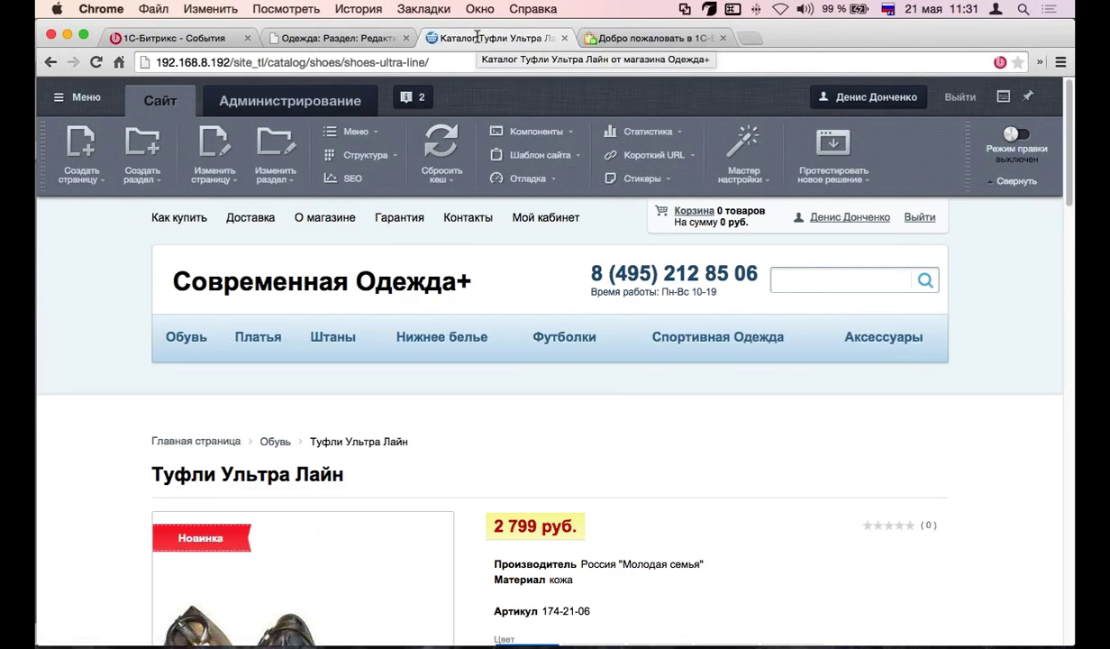
# Return to the Обувь section's SEO settings and enable overriding the META TITLE template for elements of this section and its subsections
pyautogui.click(327, 38)
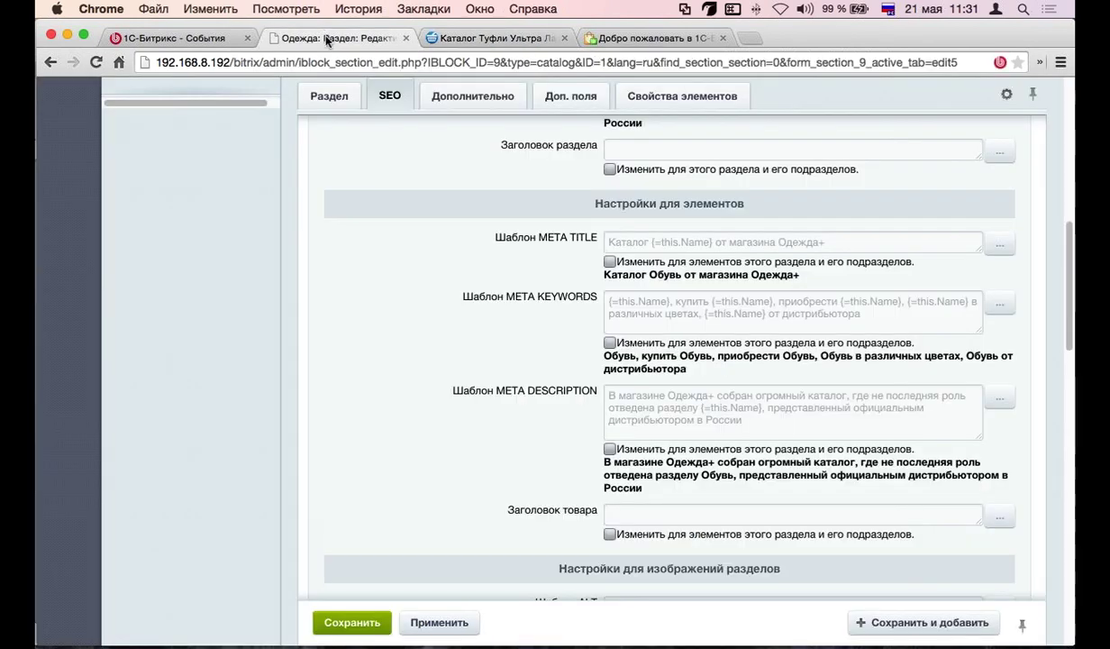
pyautogui.scroll(3, 555, 371)
pyautogui.click(661, 372)
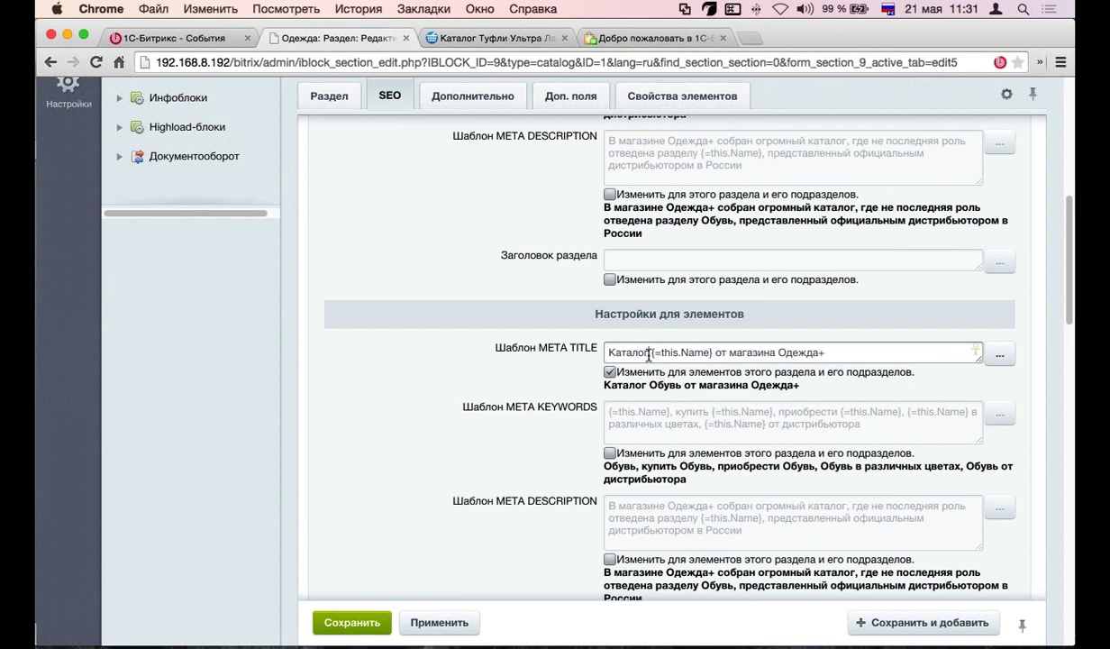
# Replace Каталог with "Купить" at the start of the elements' META TITLE template
pyautogui.press('BackSpace')
pyautogui.press('BackSpace')
pyautogui.press('BackSpace')
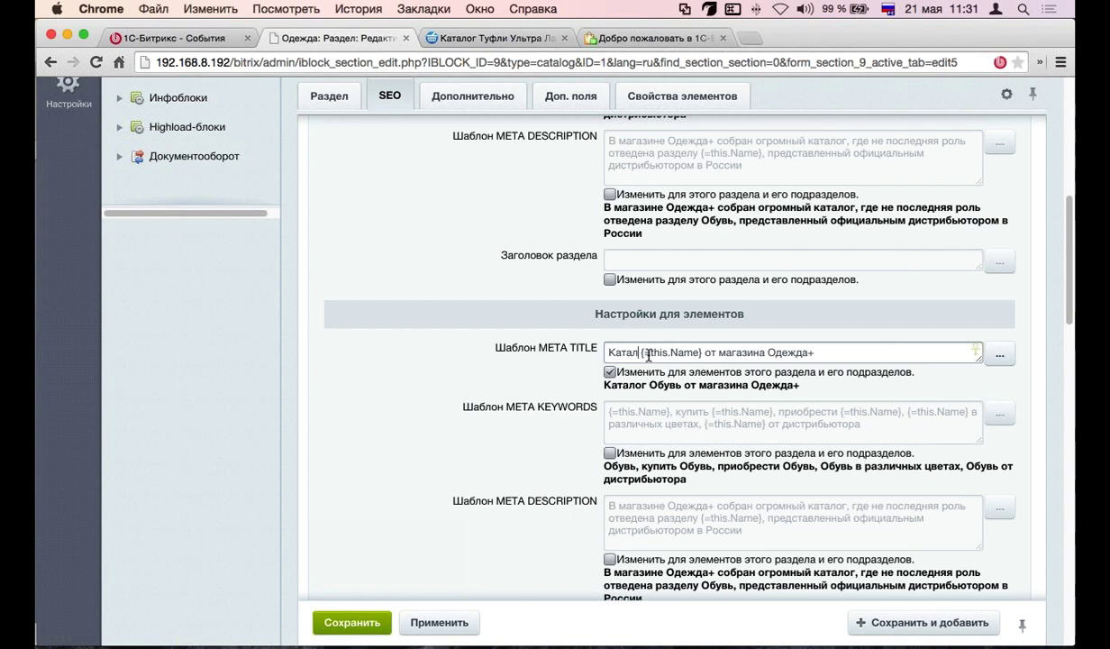
pyautogui.press('BackSpace')
pyautogui.press('BackSpace')
pyautogui.press('BackSpace')
pyautogui.press('BackSpace')
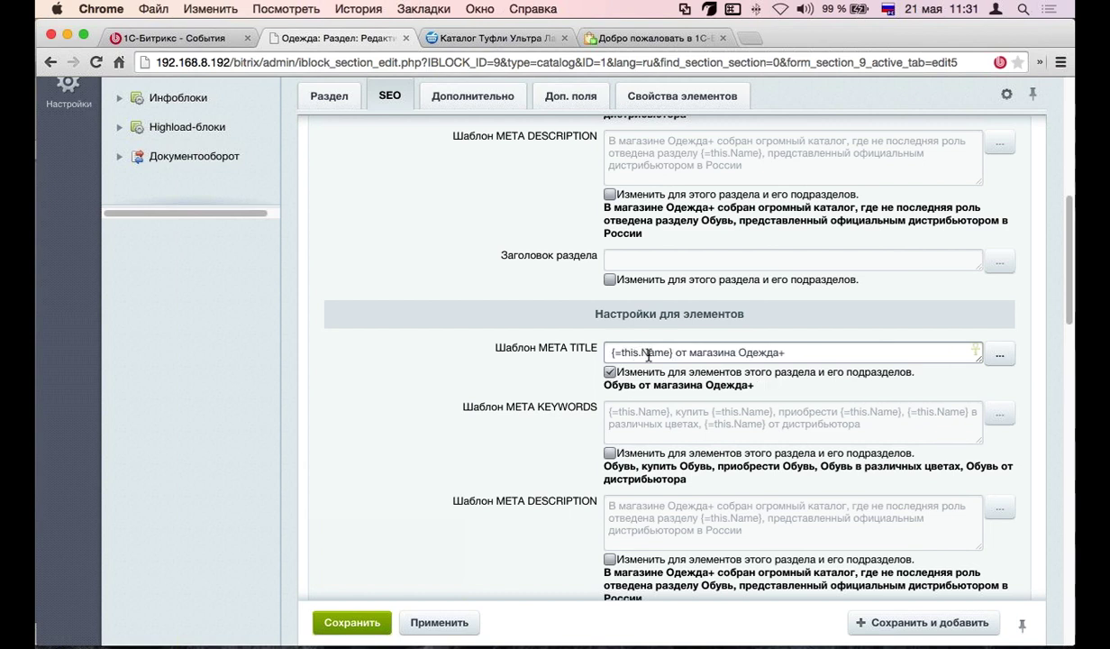
pyautogui.write('КУпить')
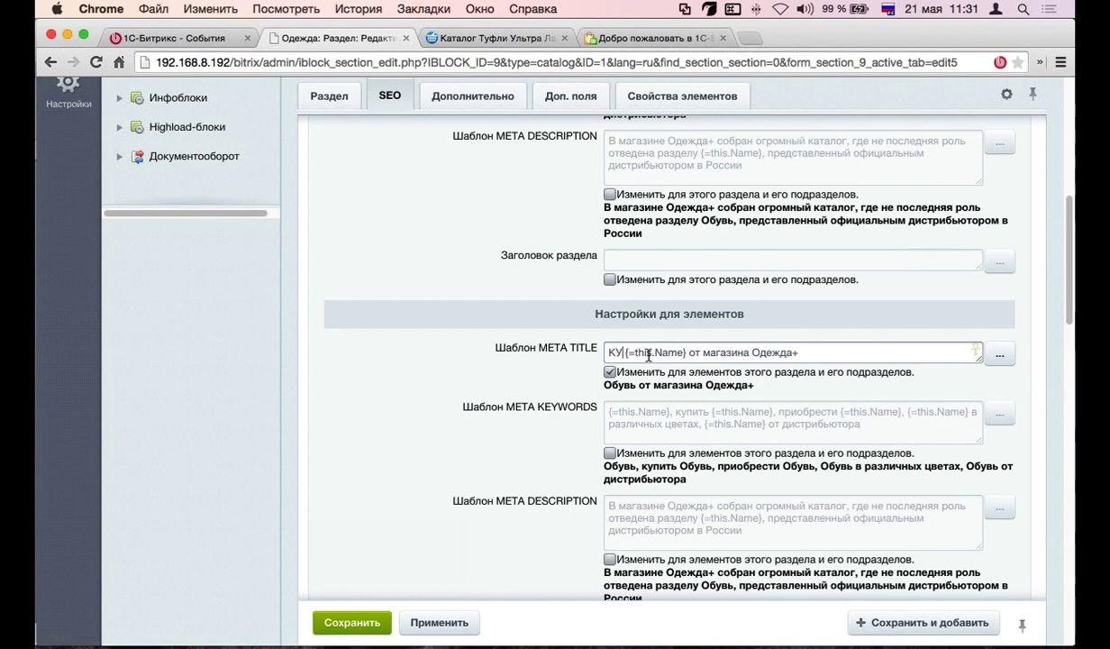
pyautogui.press('BackSpace')
pyautogui.press('BackSpace')
pyautogui.press('BackSpace')
pyautogui.press('BackSpace')
pyautogui.press('BackSpace')
pyautogui.write('уп')
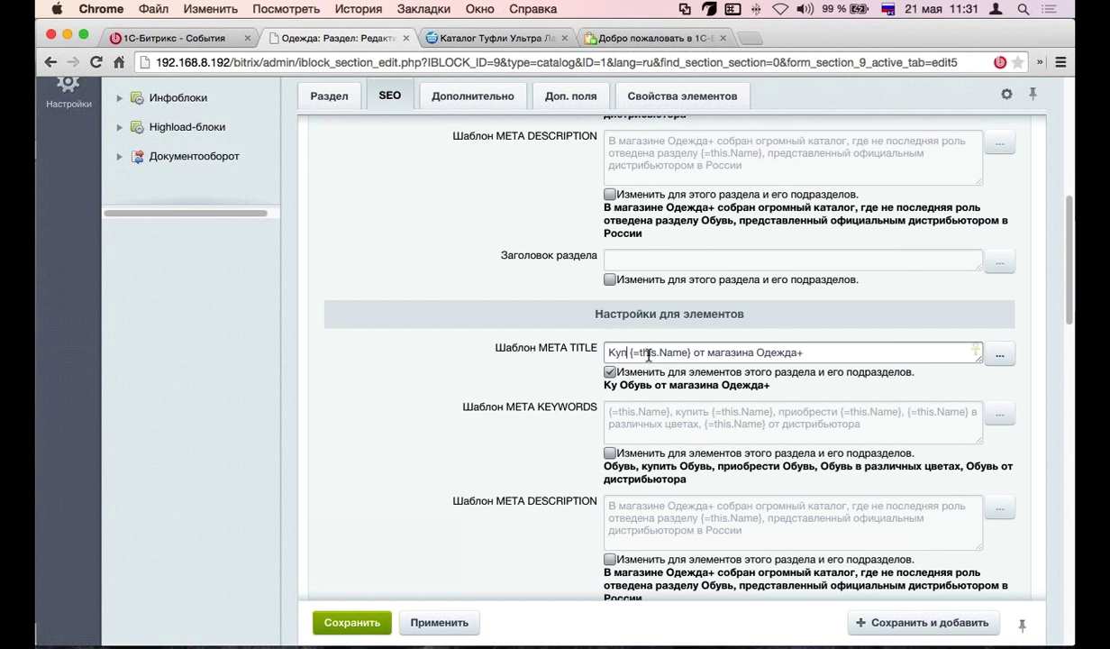
pyautogui.write('ить')
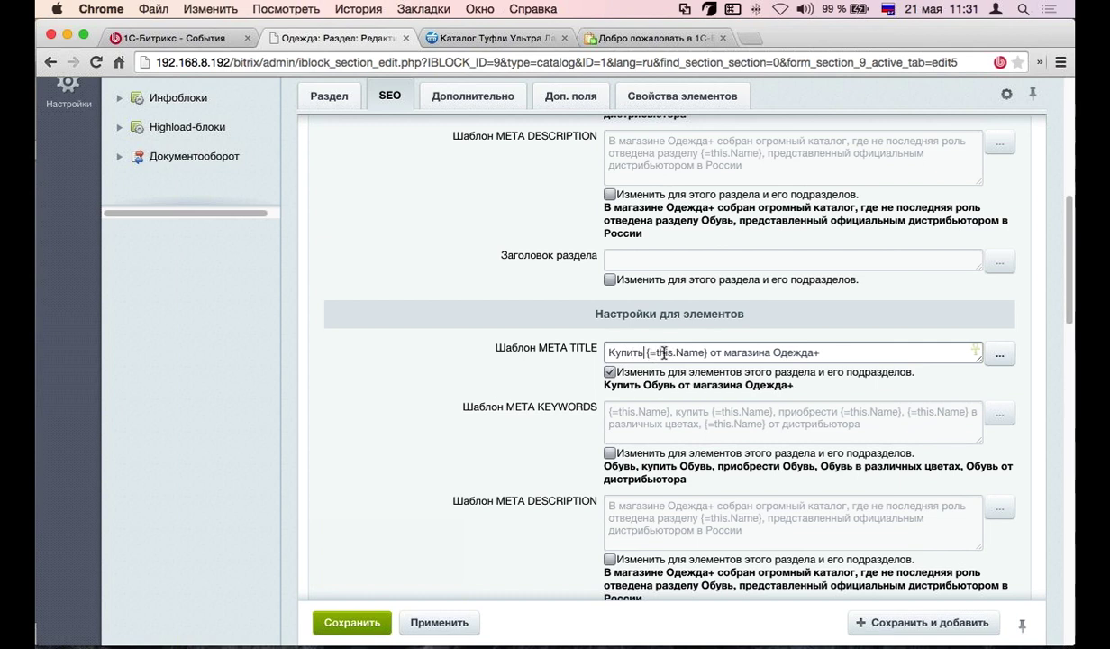
# After {=this.Name} in the elements' META TITLE template, add "в цвете" followed by the Цвет offer property variable
pyautogui.write(' {=this.Name} ')
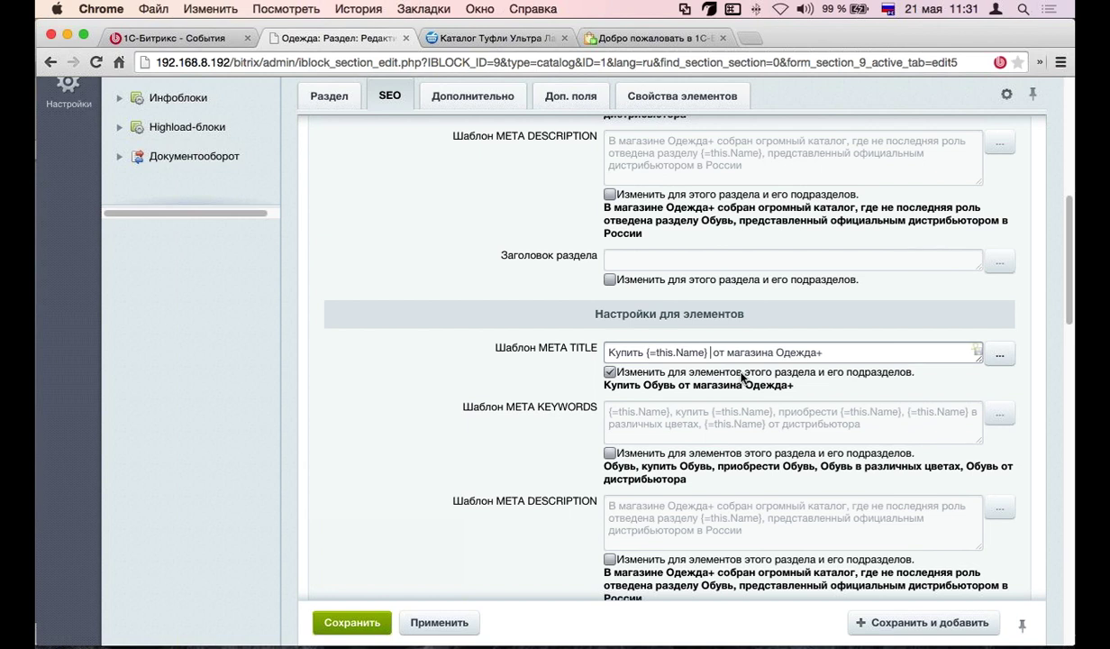
pyautogui.write('в')
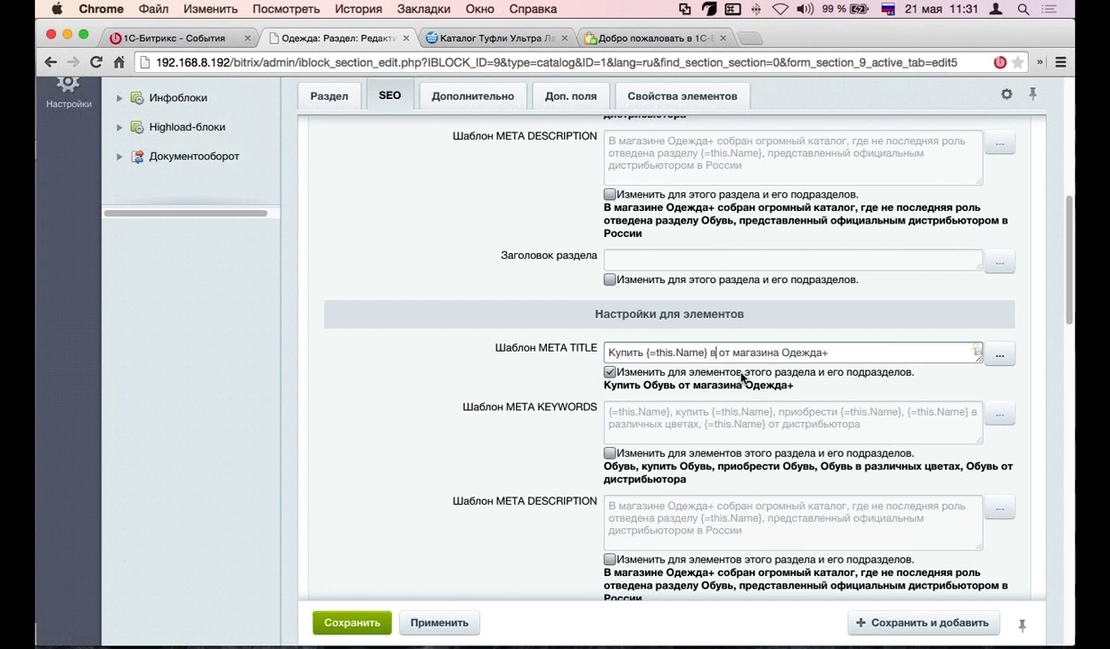
pyautogui.write(' цвете')
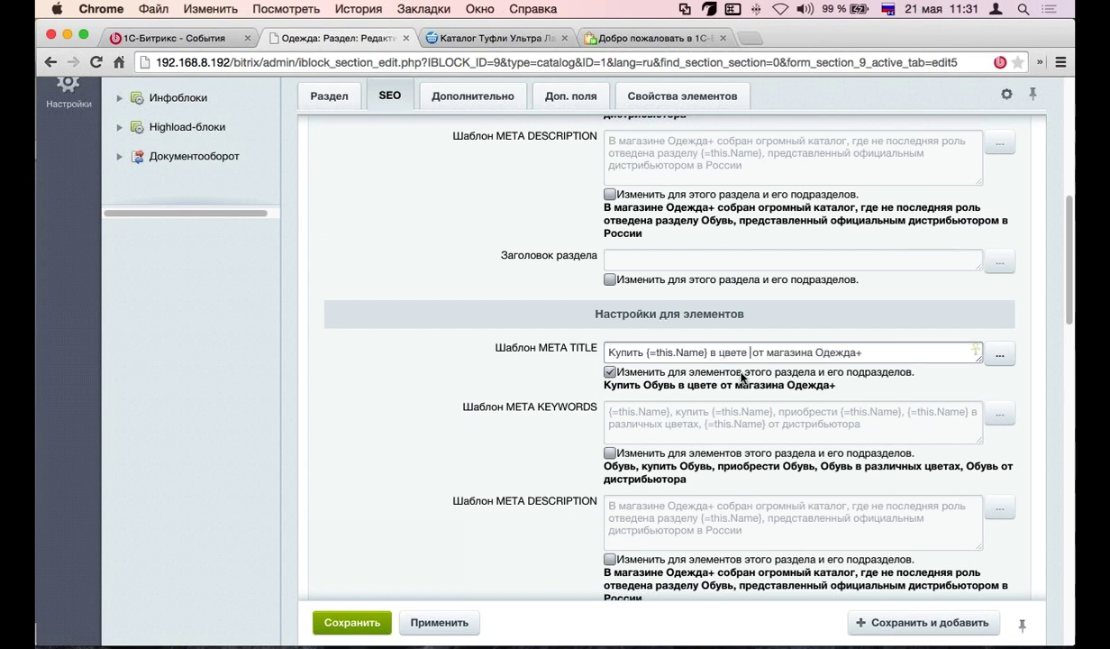
pyautogui.click(1000, 354)
pyautogui.scroll(-1, 981, 405)
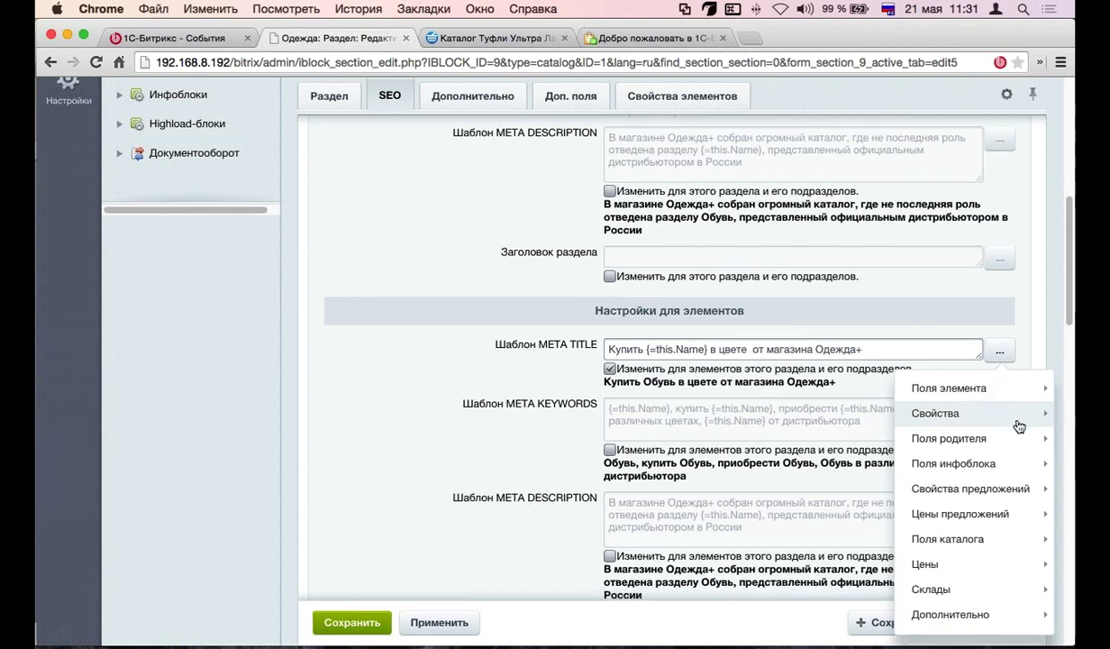
pyautogui.moveTo(997, 488)
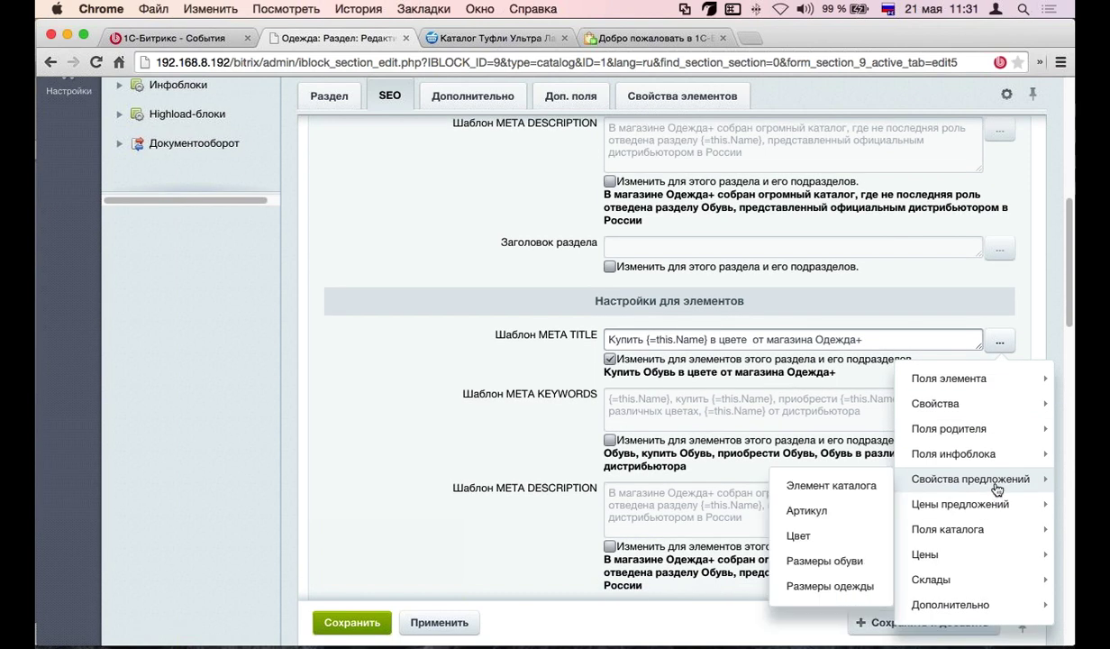
pyautogui.click(811, 535)
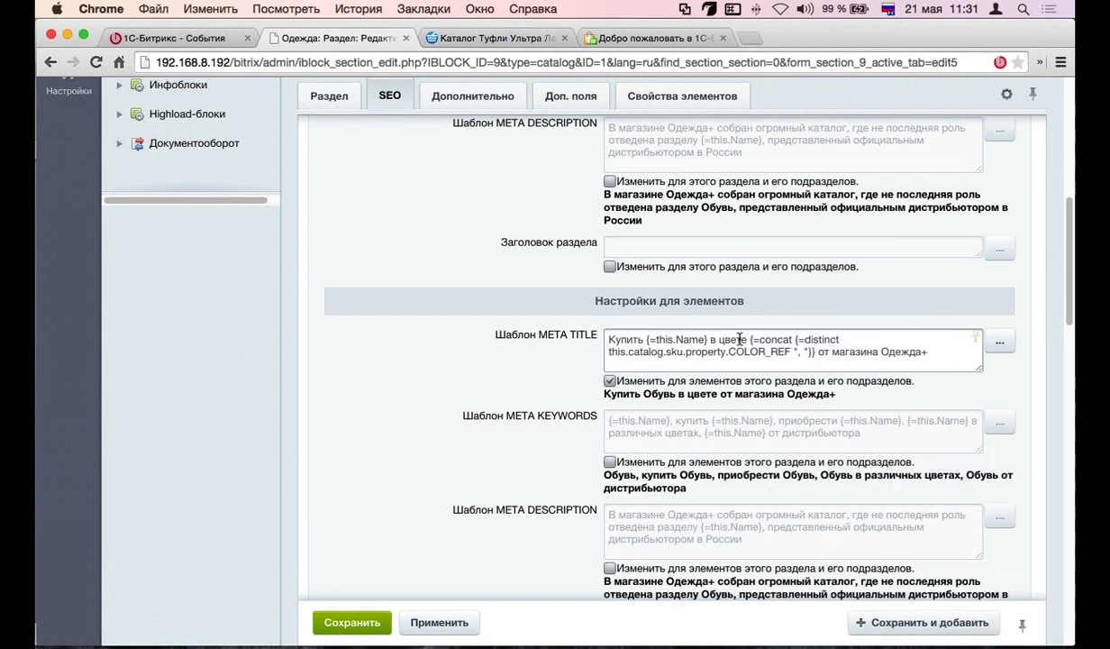
# Extend the elements' META TITLE template with "все размеры от" and the Размеры обуви offer property variable
pyautogui.write('все ')
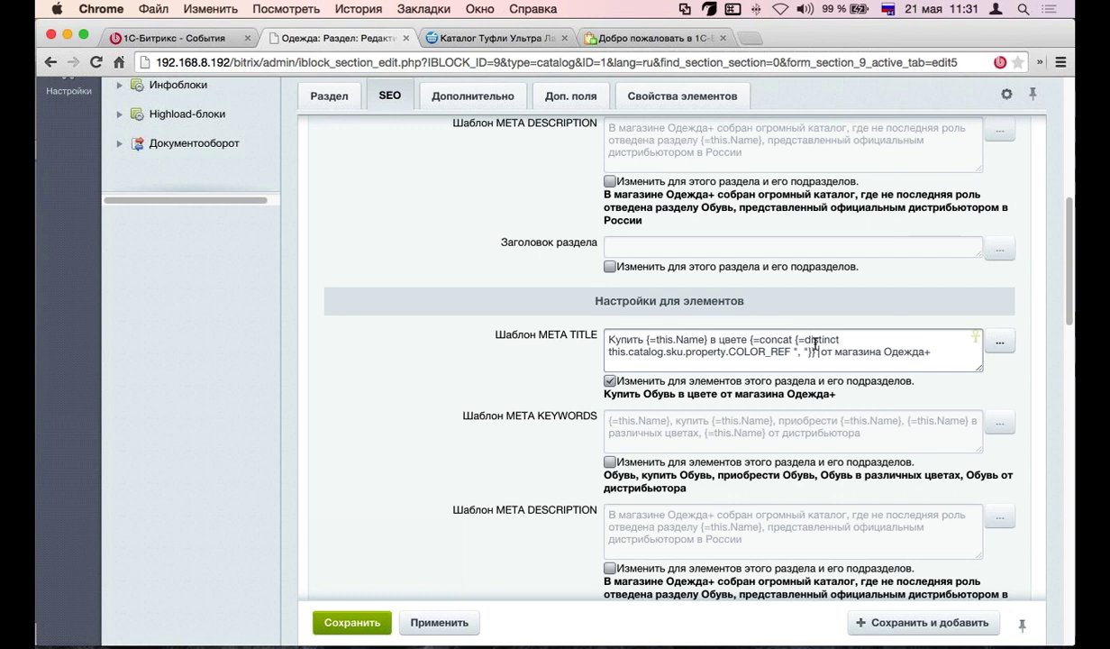
pyautogui.write('размеры от')
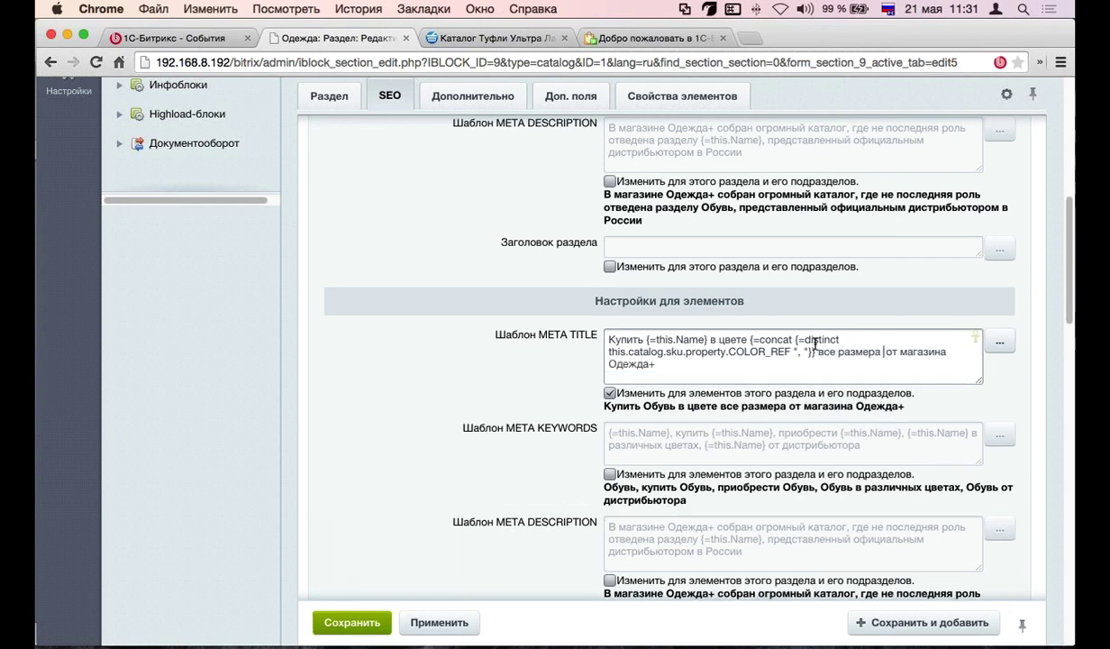
pyautogui.click(999, 342)
pyautogui.moveTo(991, 479)
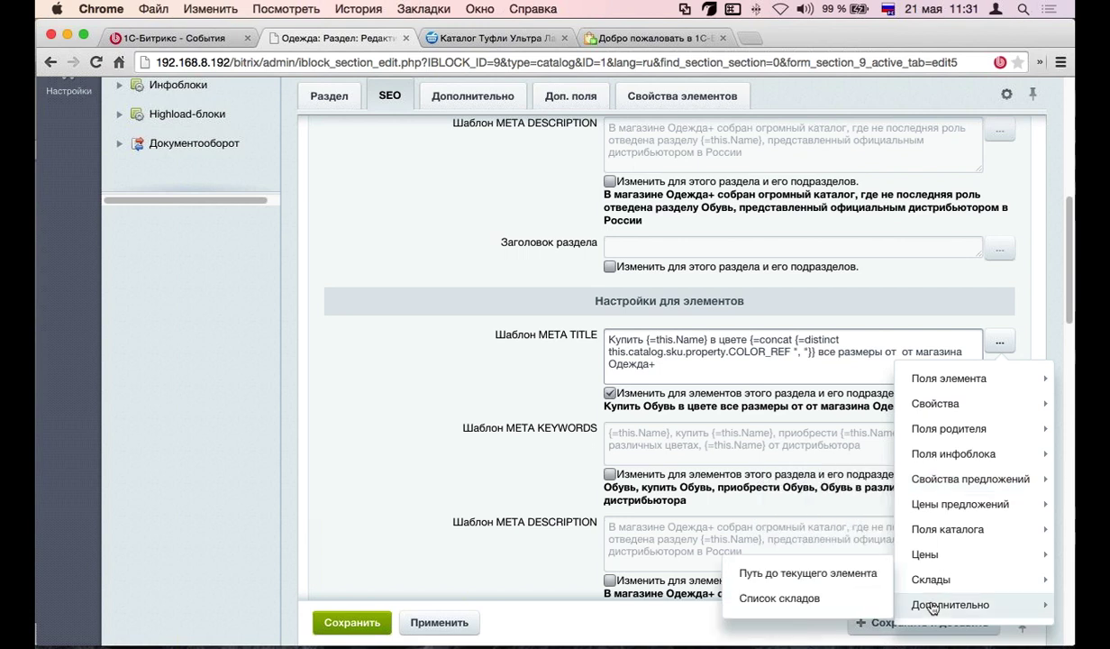
pyautogui.moveTo(951, 483)
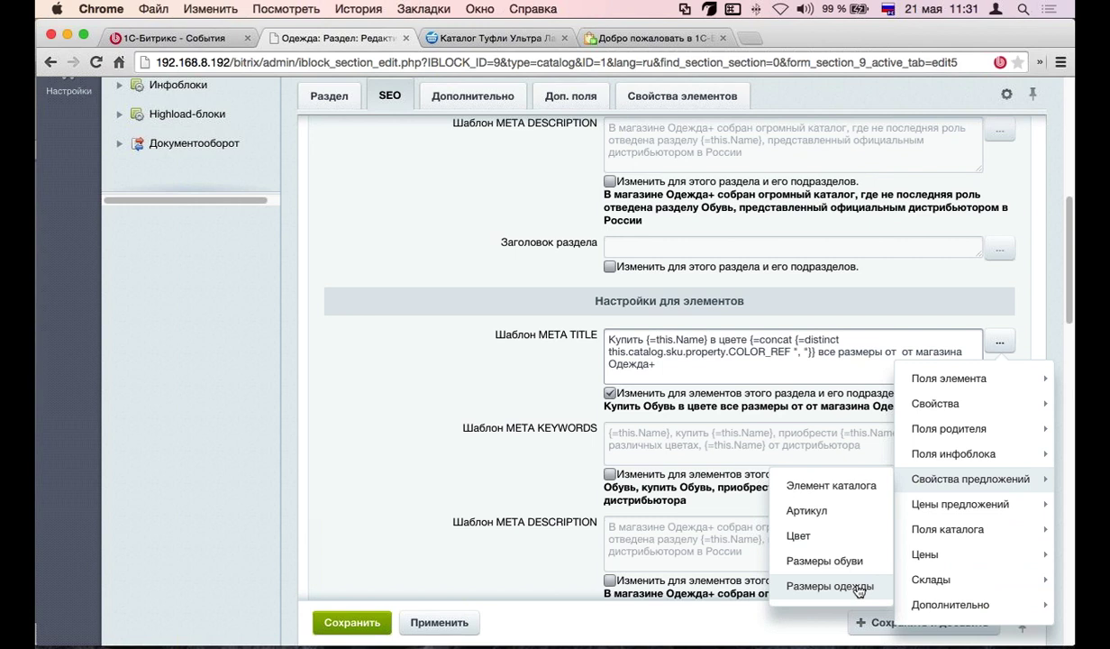
pyautogui.click(819, 561)
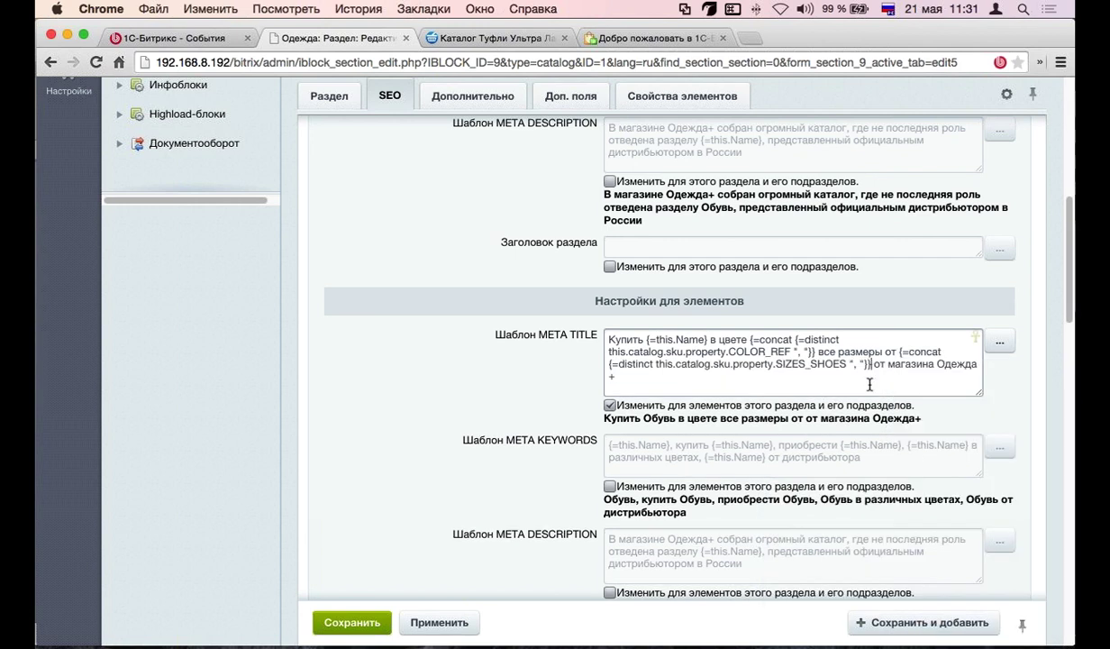
# Add "по цене от" after the shoe sizes variable in the elements' META TITLE template and open the list of insertable variables
pyautogui.write('по')
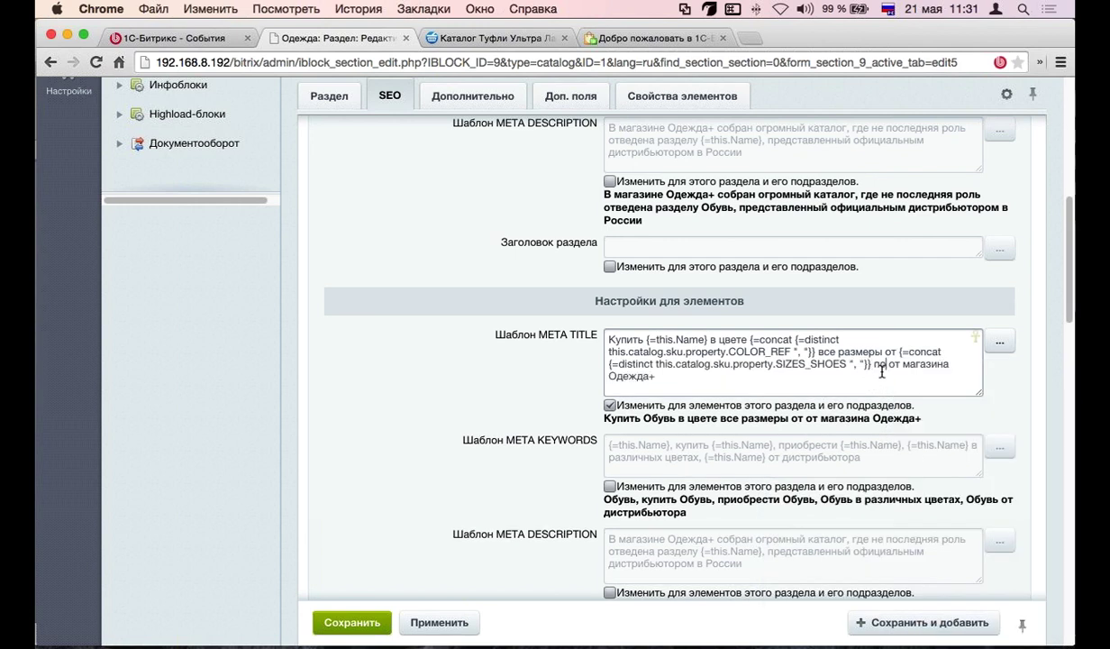
pyautogui.write(' цене от')
pyautogui.click(999, 343)
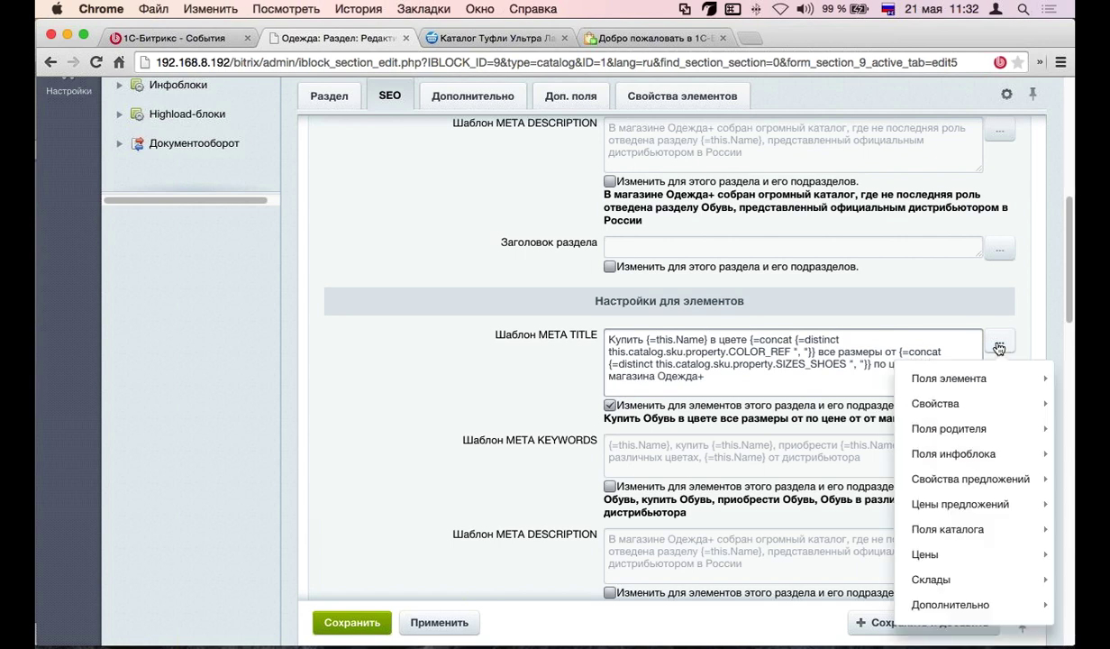
# Insert the minimum BASE offer price into the elements' META TITLE template, apply it, and reload the "Туфли Ультра Лайн" product page
pyautogui.moveTo(946, 501)
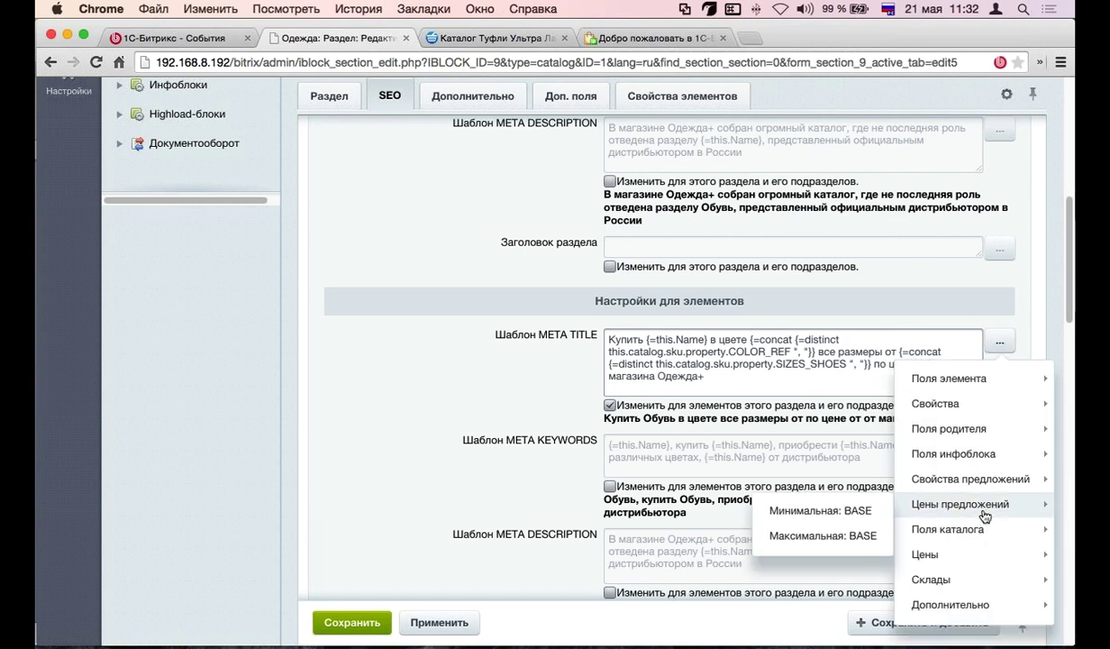
pyautogui.click(837, 513)
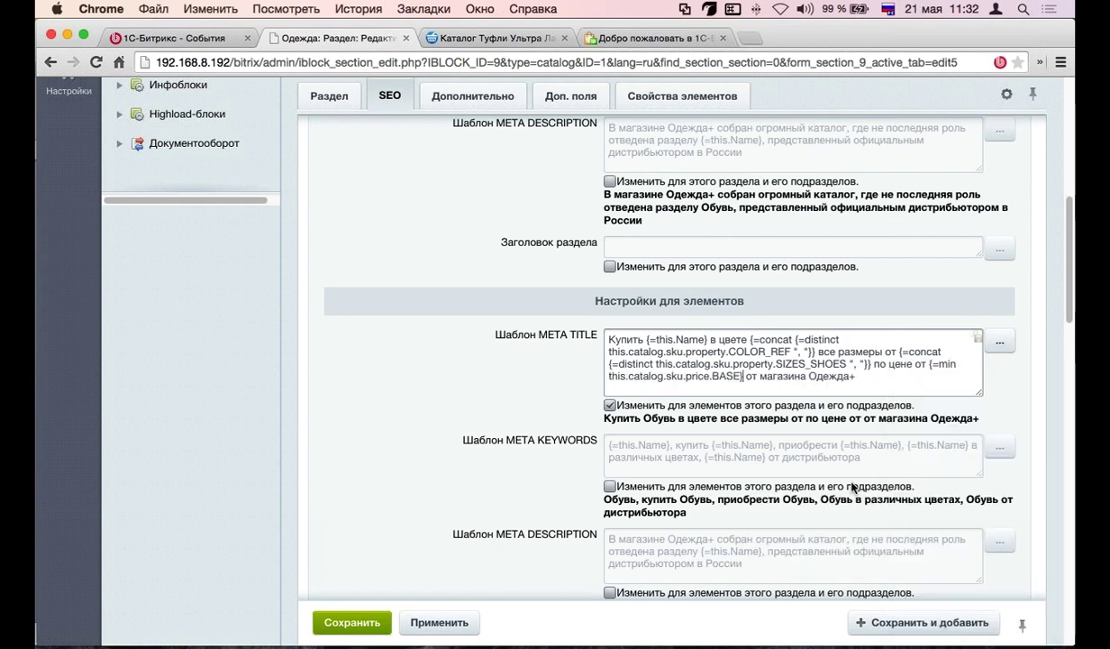
pyautogui.click(432, 623)
pyautogui.click(493, 38)
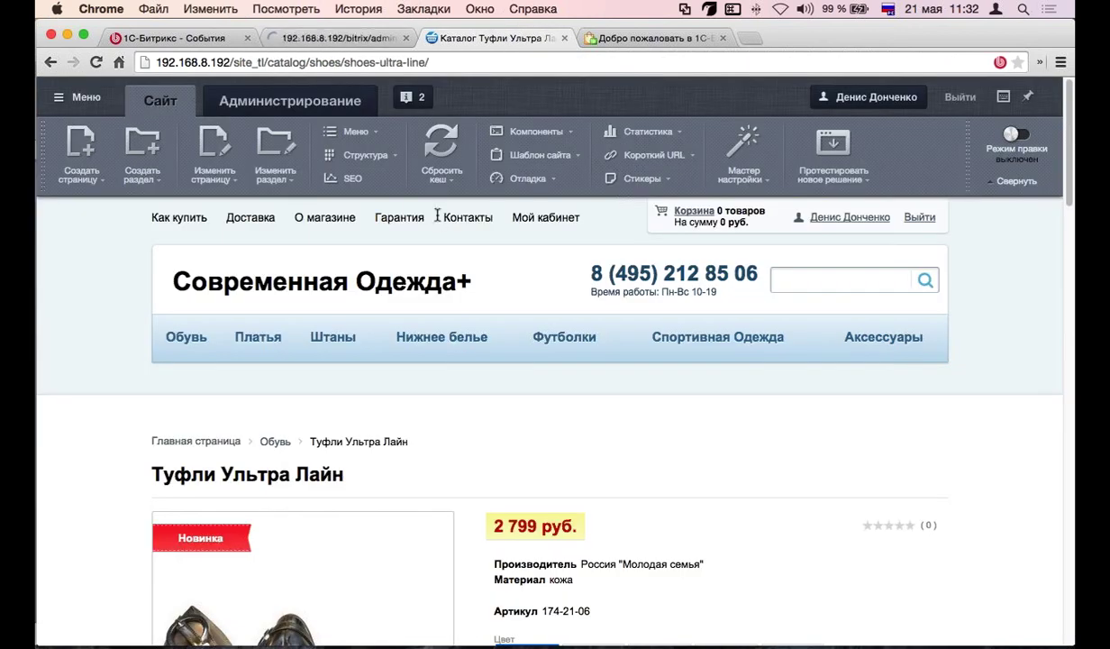
pyautogui.press('super+r')
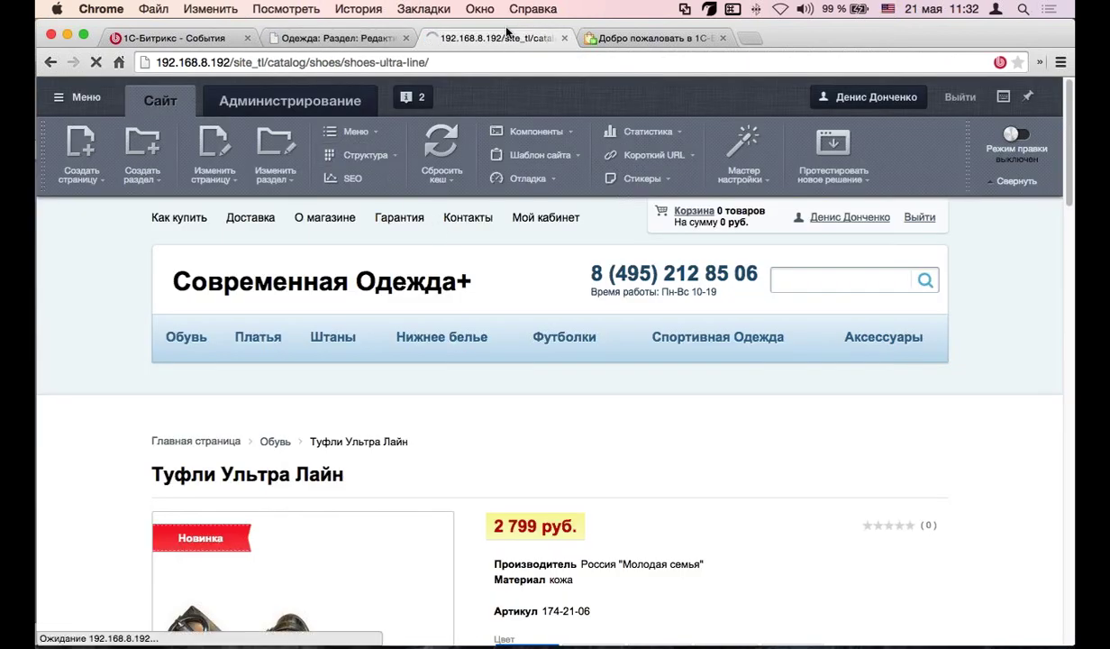
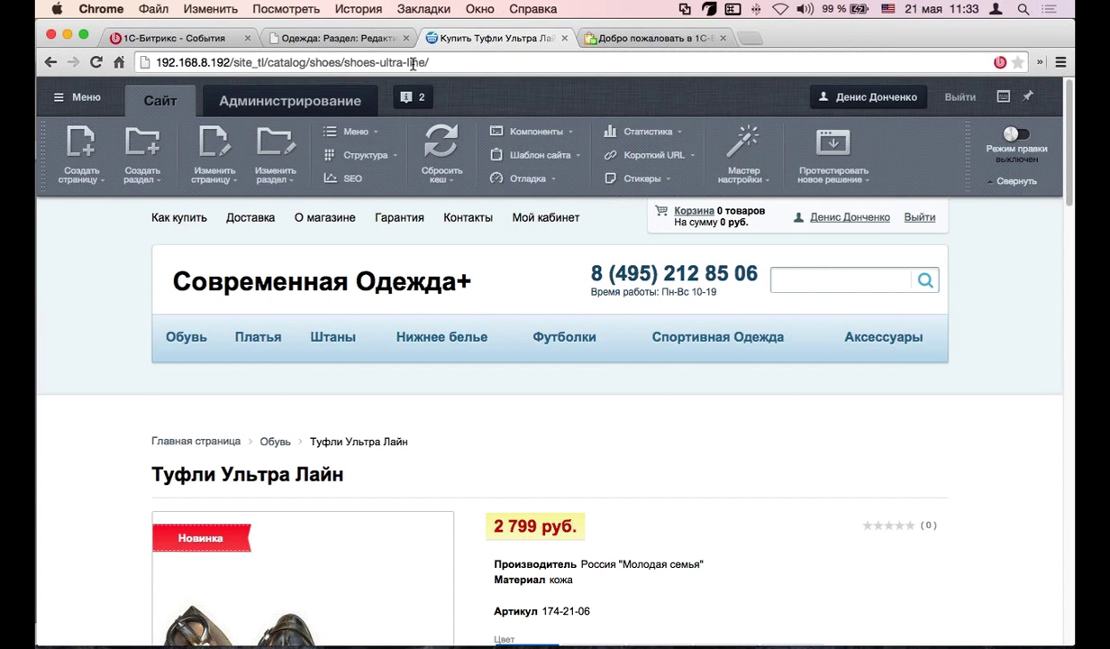
# Return to the section's SEO settings, look through them, and open Яндекс.Директ campaign management under Сервисы
pyautogui.click(331, 38)
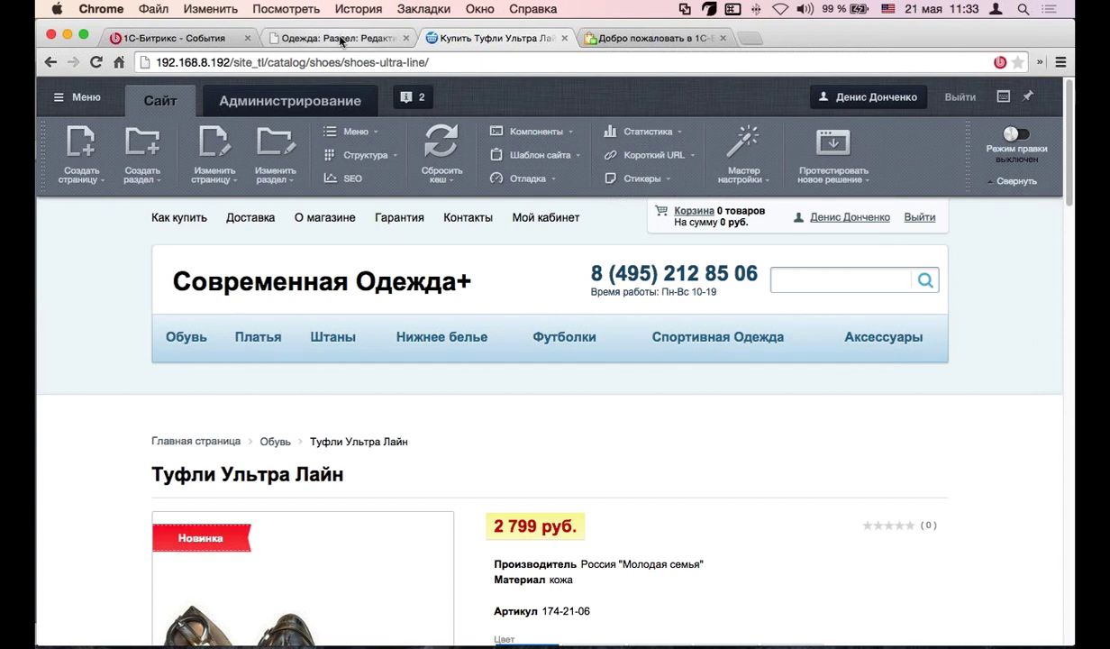
pyautogui.scroll(-5, 377, 262)
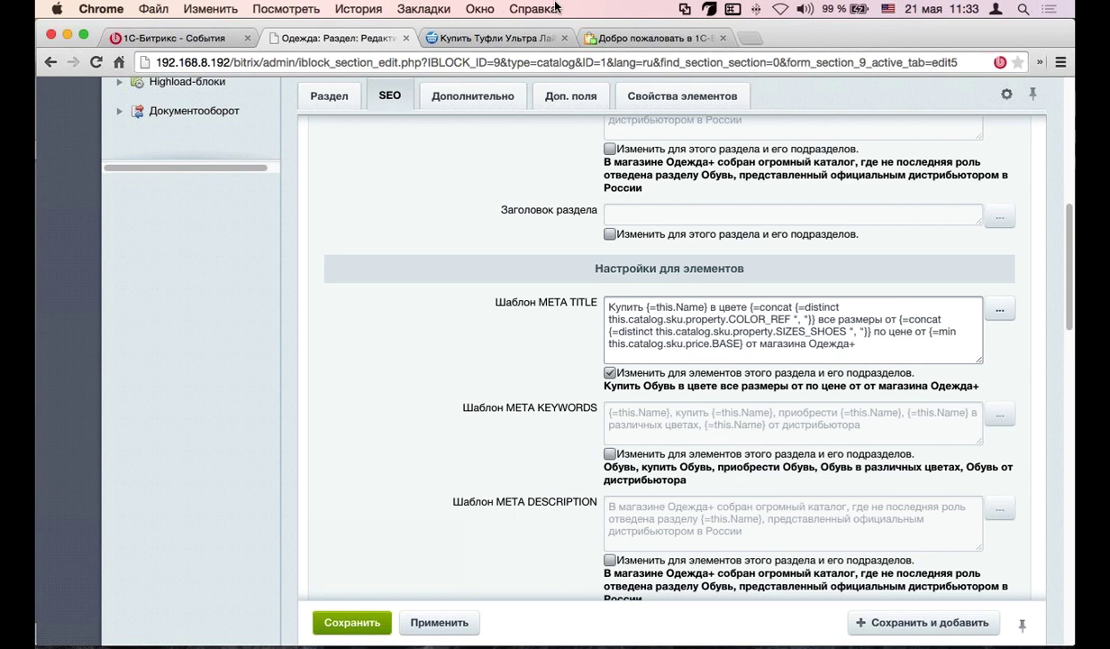
pyautogui.scroll(5, 473, 254)
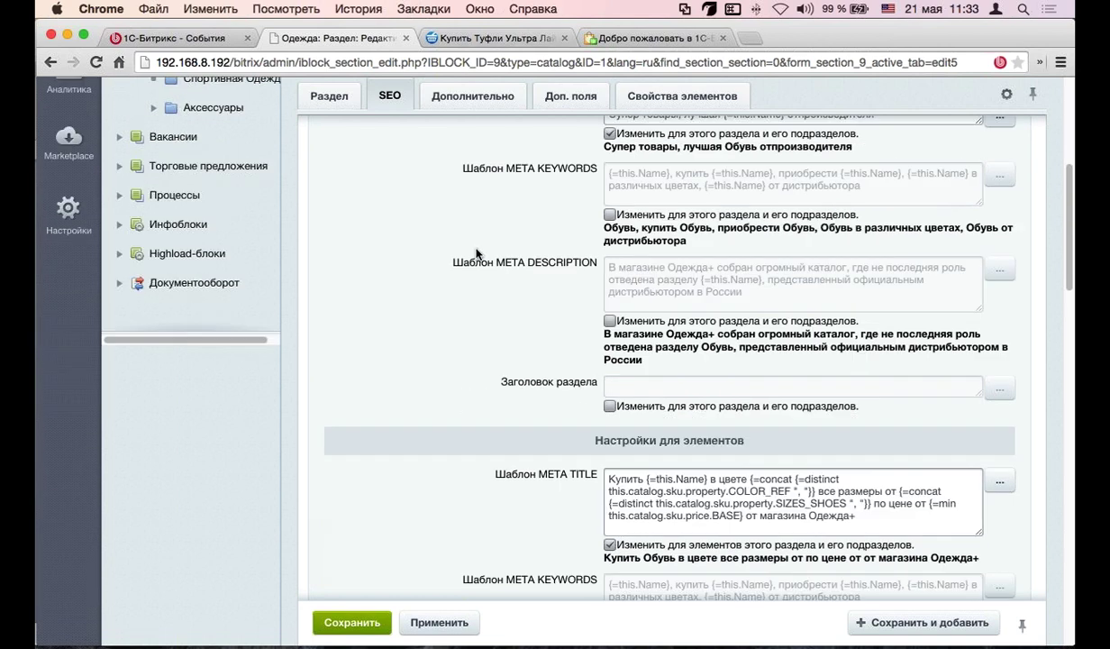
pyautogui.scroll(5, 476, 254)
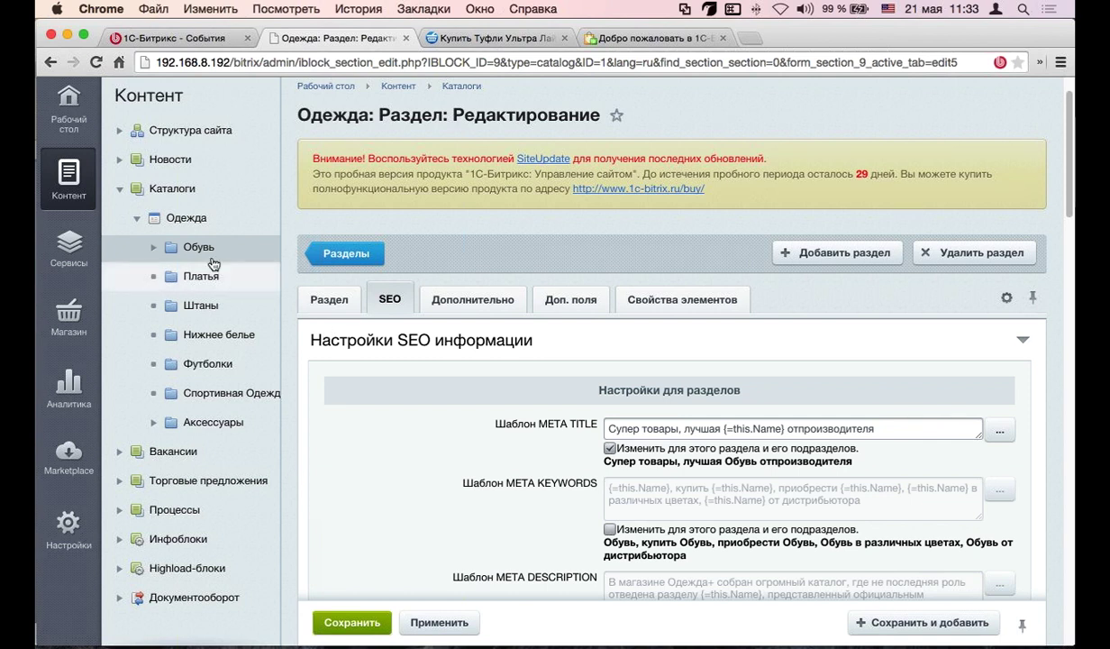
pyautogui.scroll(1, 193, 248)
pyautogui.click(76, 312)
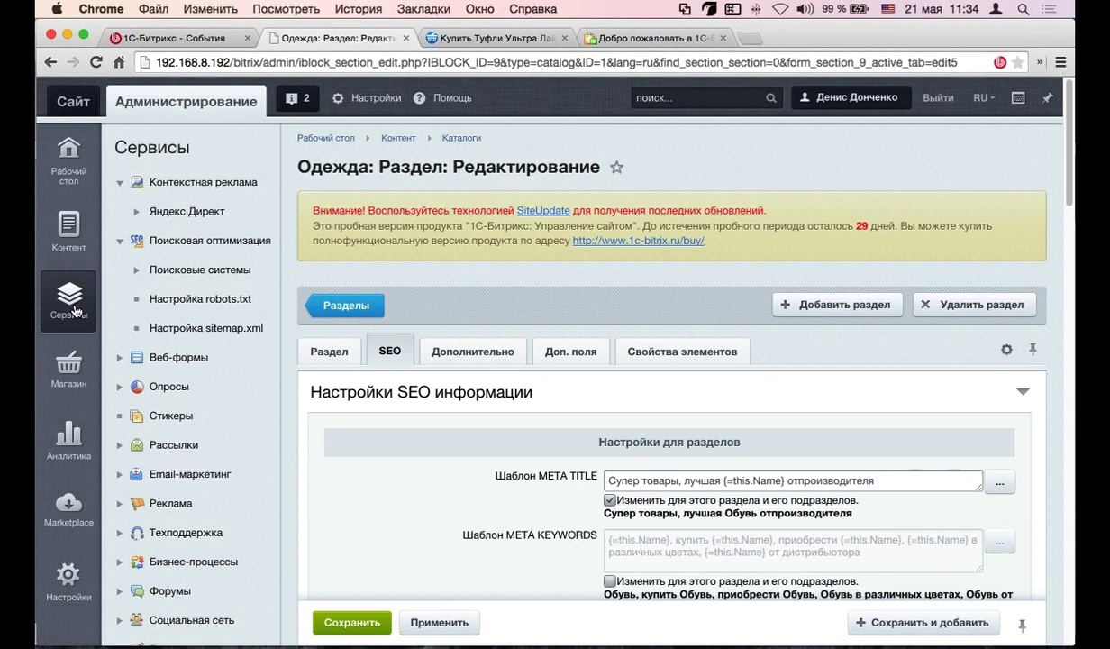
pyautogui.click(216, 211)
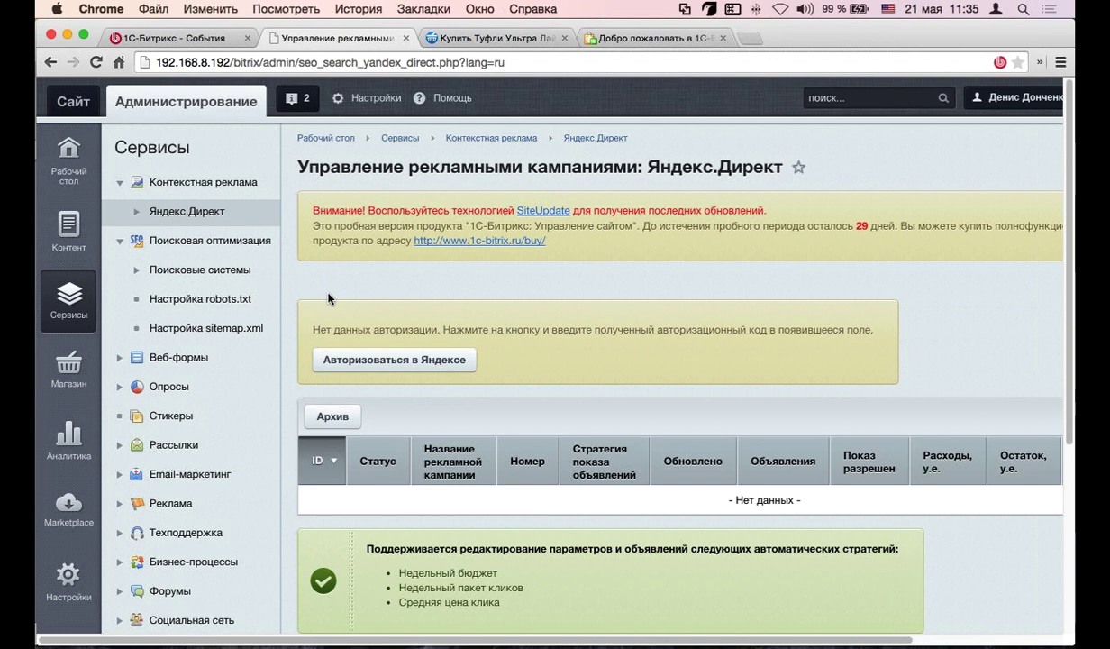
# Open the Одежда catalog in a new browser tab and go to its Обувь > Пантолеты subsection
pyautogui.click(68, 230)
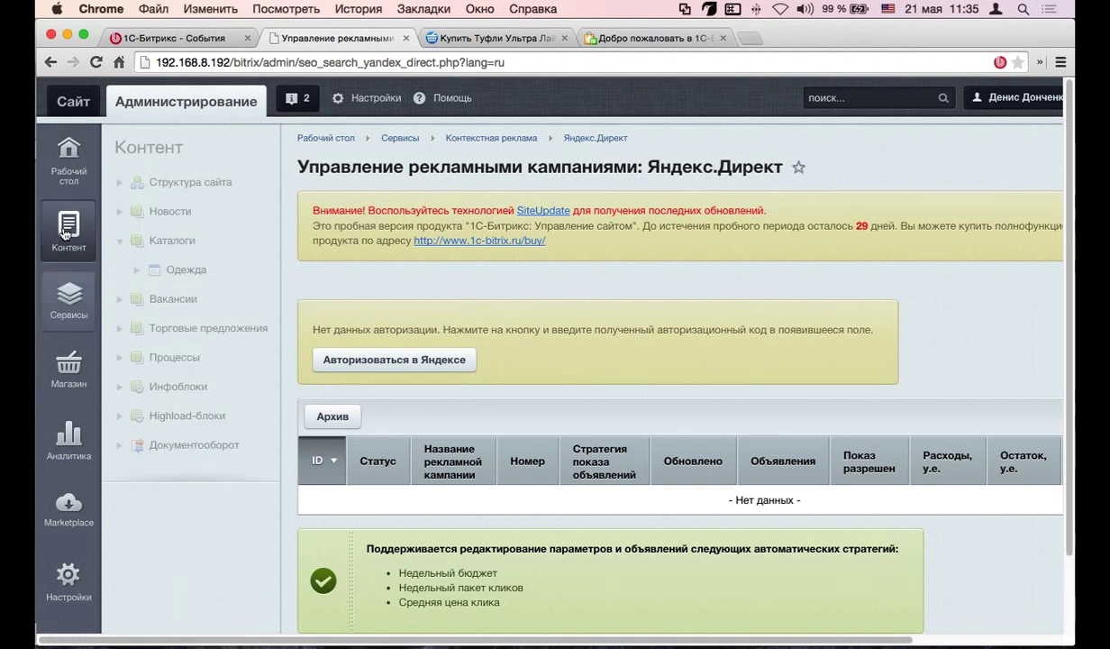
pyautogui.keyDown('super'); pyautogui.click(216, 281); pyautogui.keyUp('super')
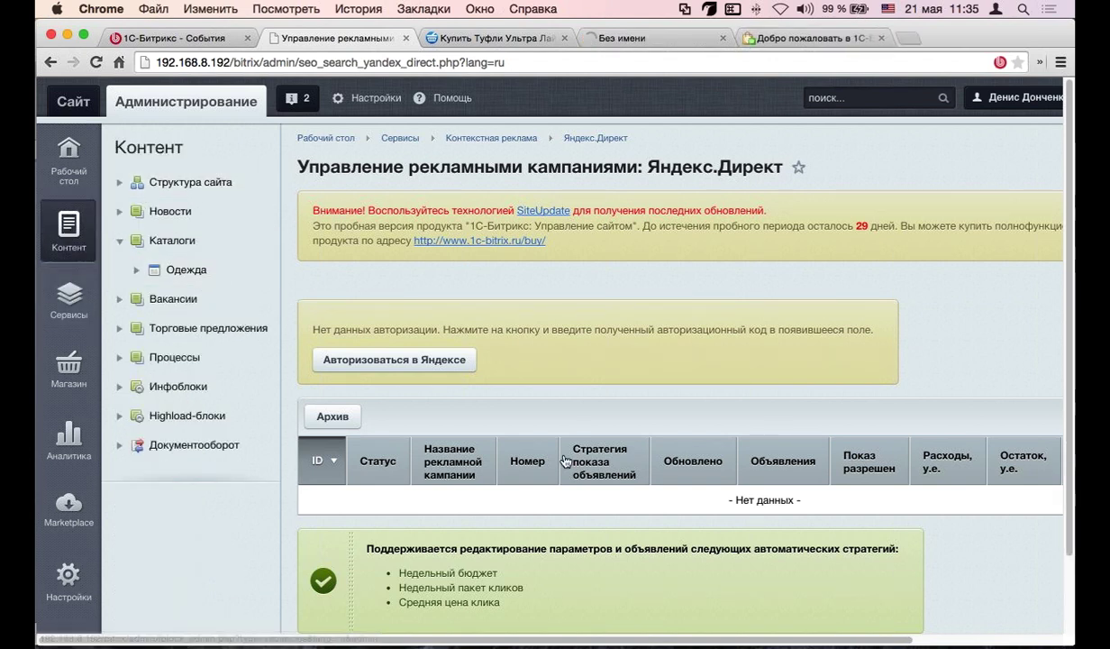
pyautogui.click(650, 37)
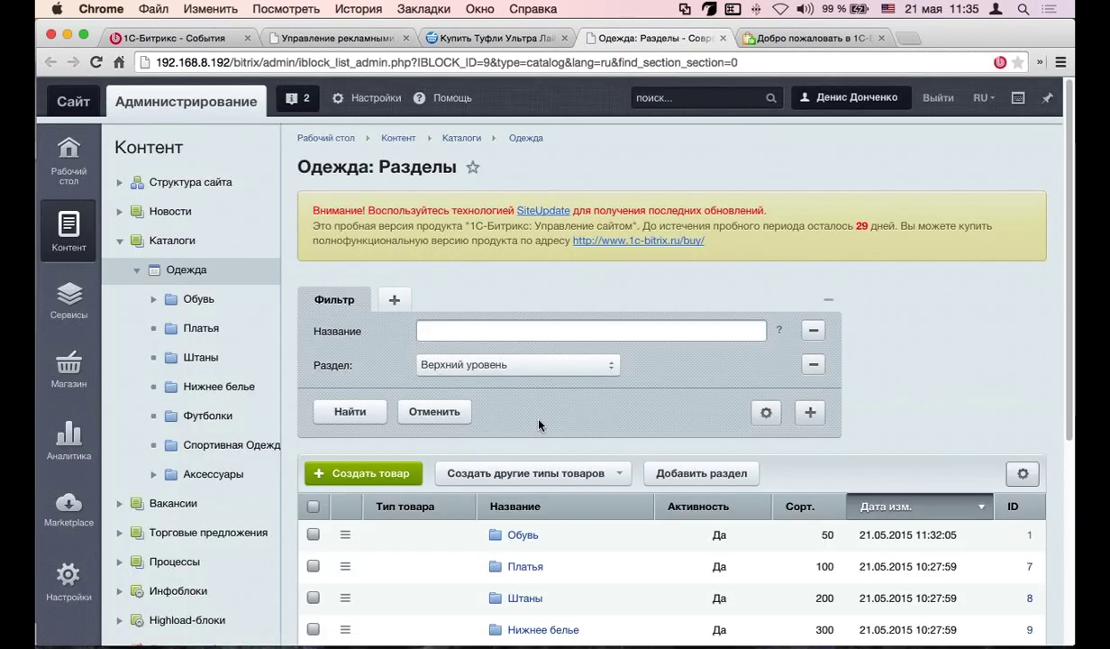
pyautogui.scroll(-2, 520, 450)
pyautogui.click(523, 463)
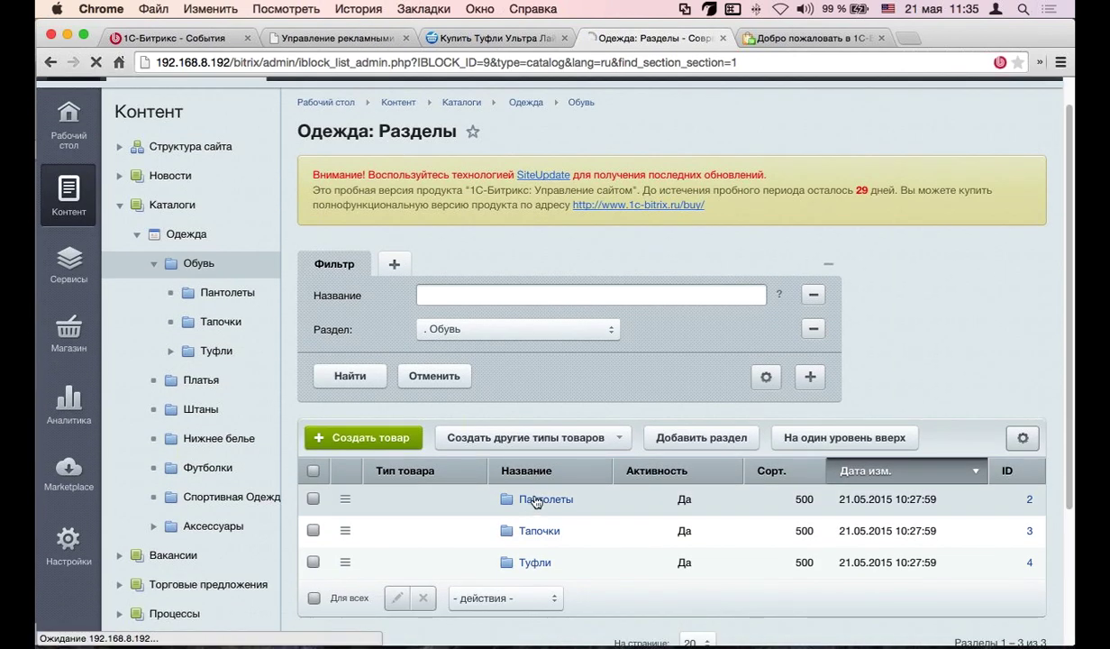
pyautogui.click(523, 497)
pyautogui.scroll(-5, 541, 457)
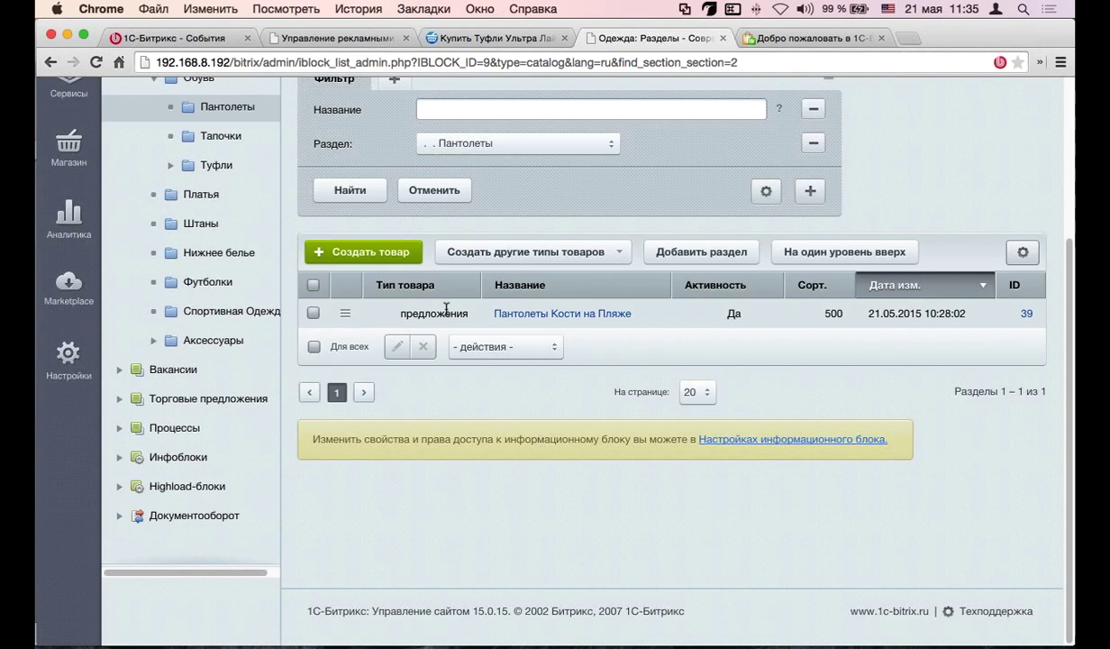
# Open the product "Пантолеты Кости на Пляже" for editing and view its Реклама settings for Яндекс.Директ
pyautogui.click(344, 312)
pyautogui.click(380, 350)
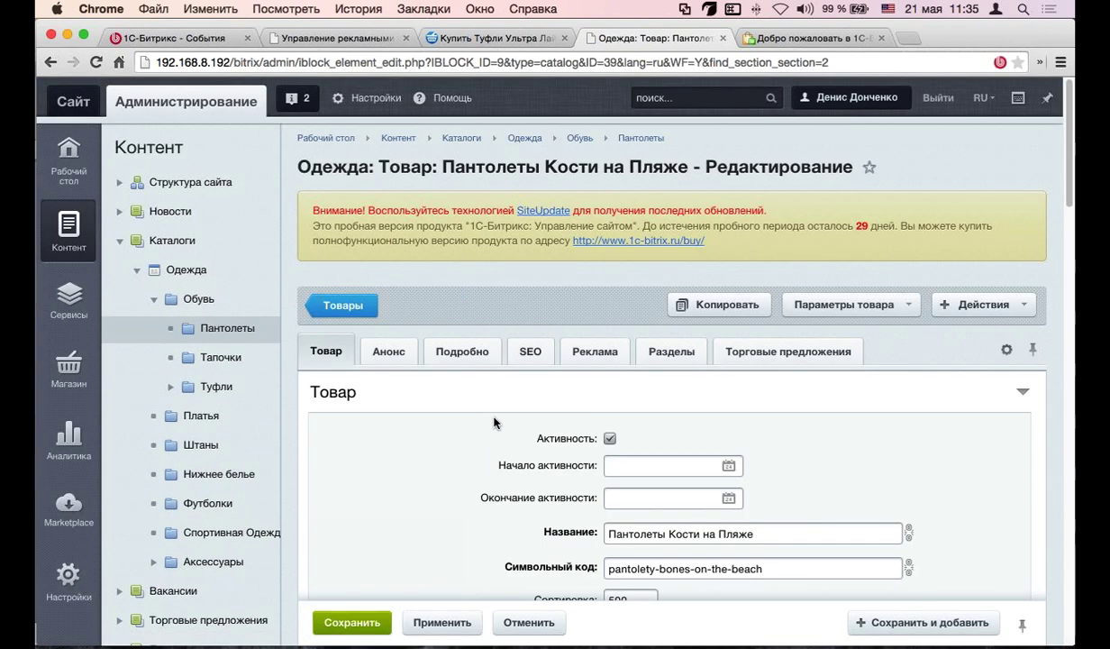
pyautogui.click(583, 352)
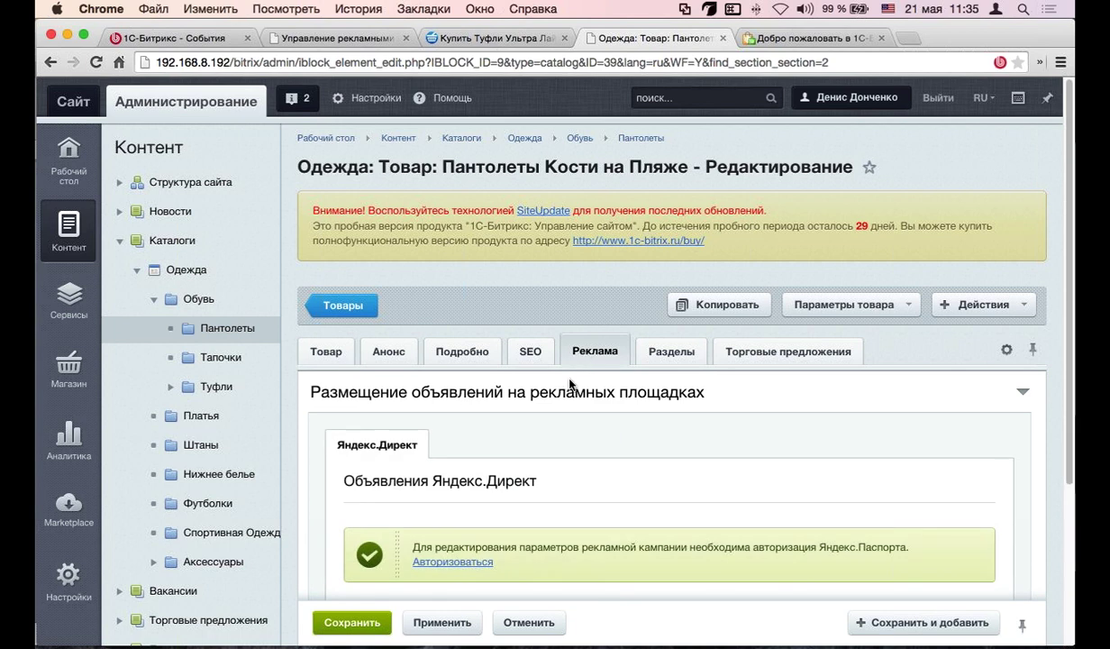
pyautogui.scroll(-2, 569, 383)
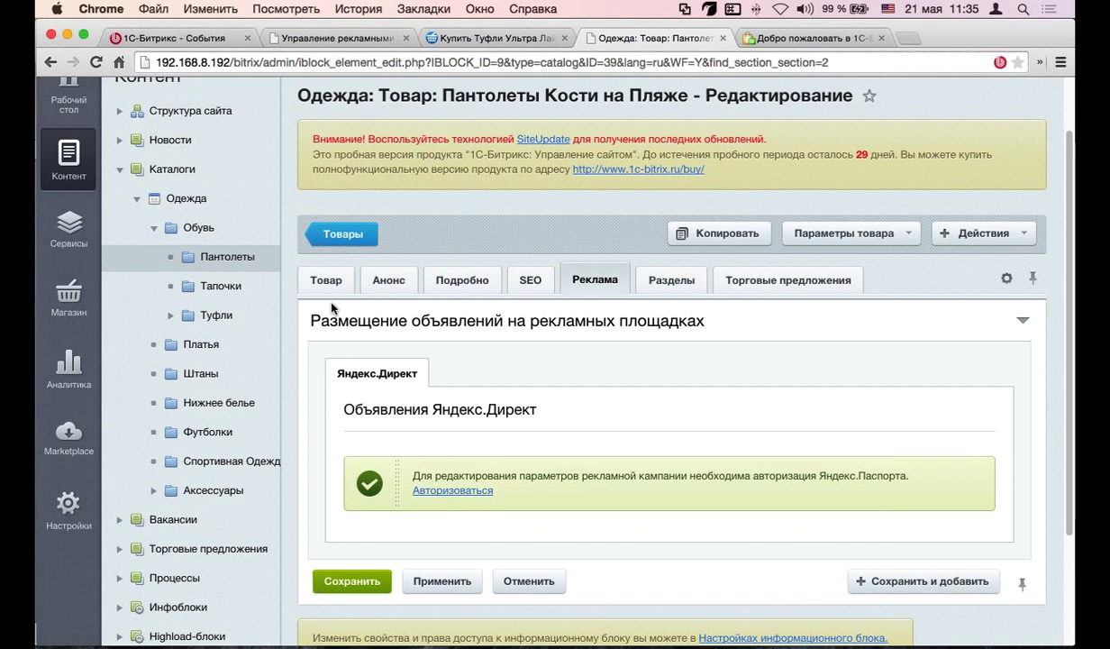
pyautogui.scroll(2, 330, 279)
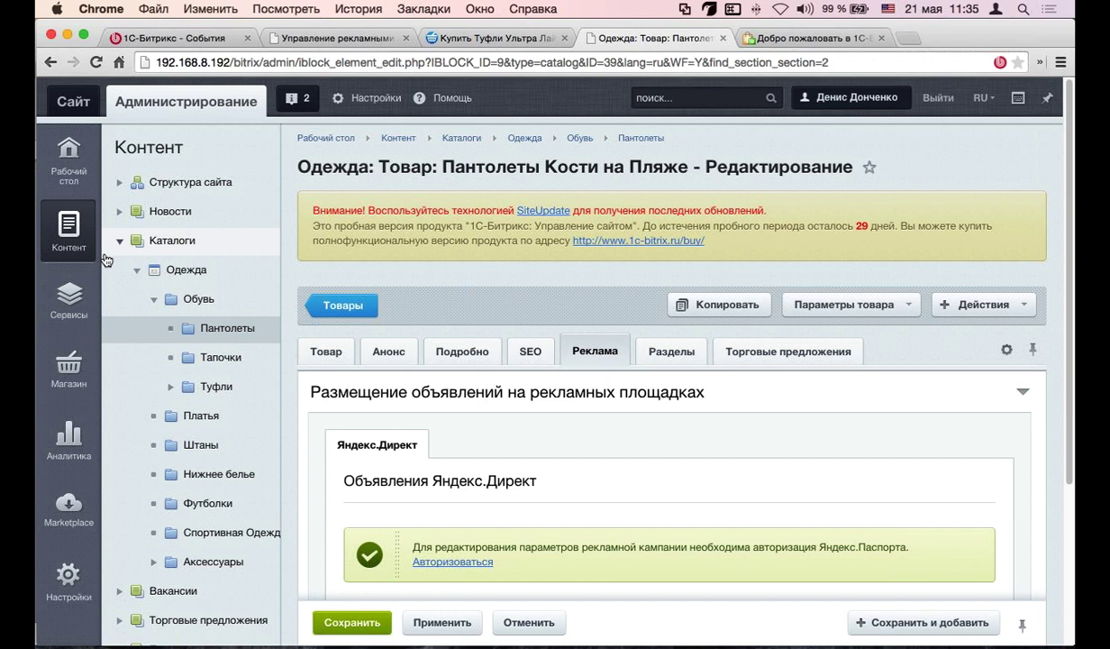
# Go from the product editor to the Яндекс.Директ campaign page under Сервисы and look over it
pyautogui.click(68, 300)
pyautogui.click(186, 211)
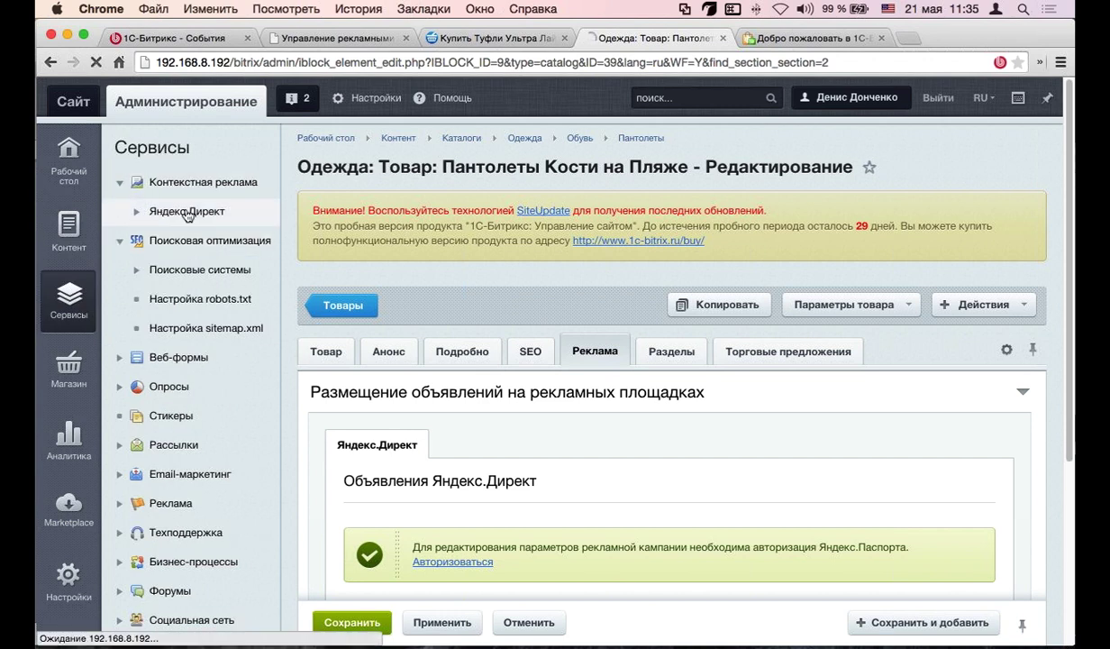
pyautogui.scroll(-2, 186, 215)
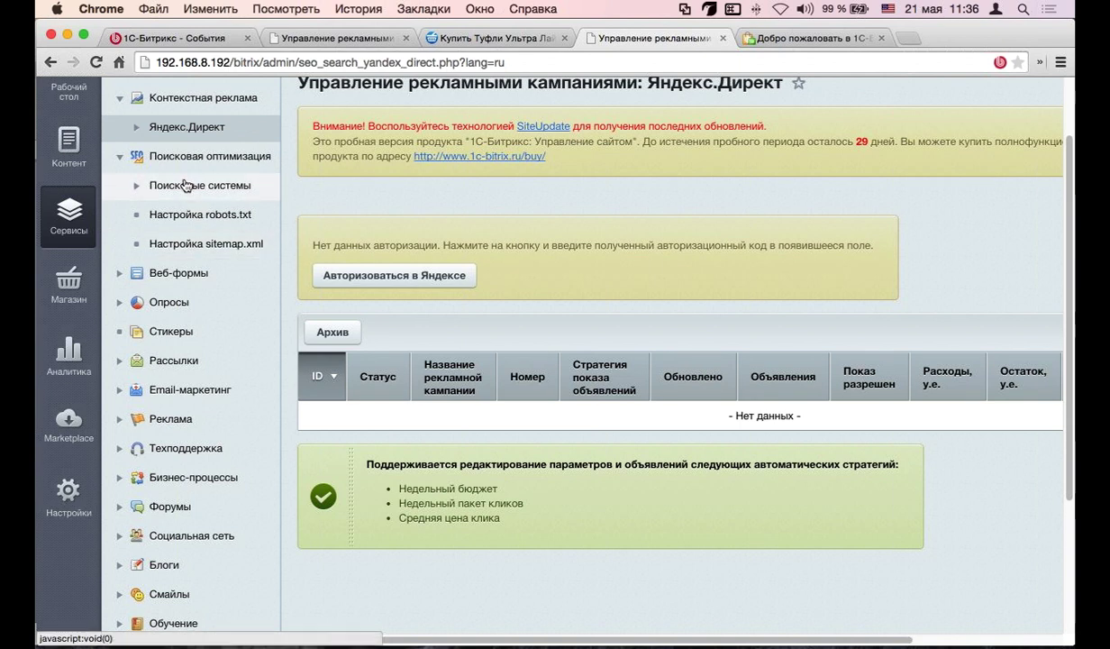
# Collapse Поисковая оптимизация and Контекстная реклама, and look at what Веб-формы contains before collapsing it
pyautogui.click(116, 157)
pyautogui.click(110, 97)
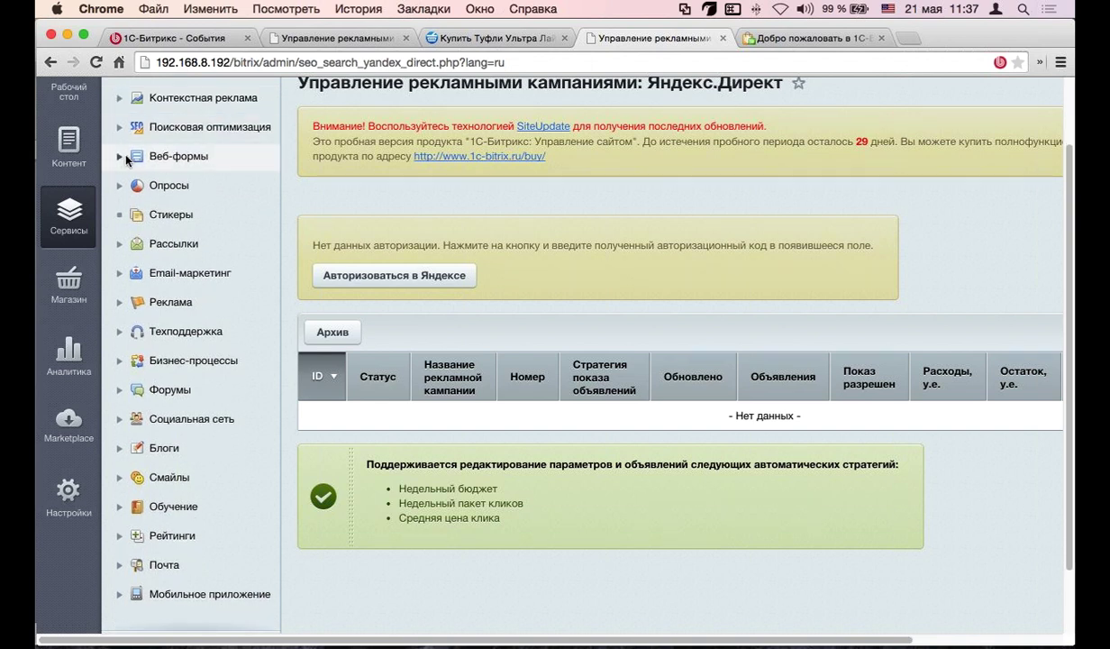
pyautogui.click(121, 157)
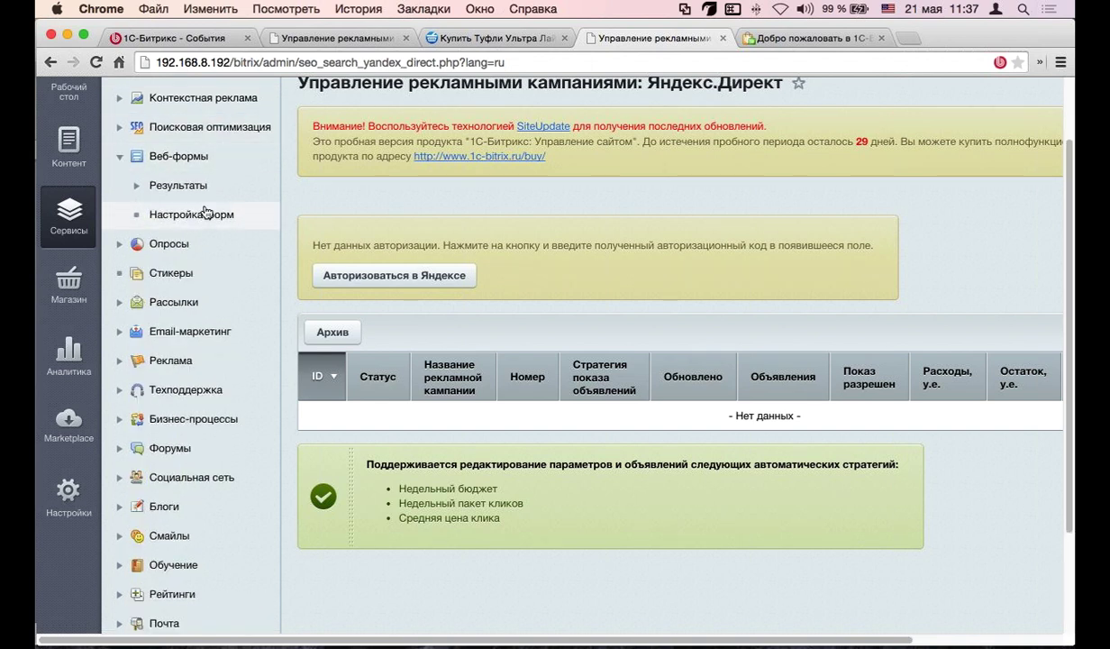
pyautogui.scroll(2, 231, 192)
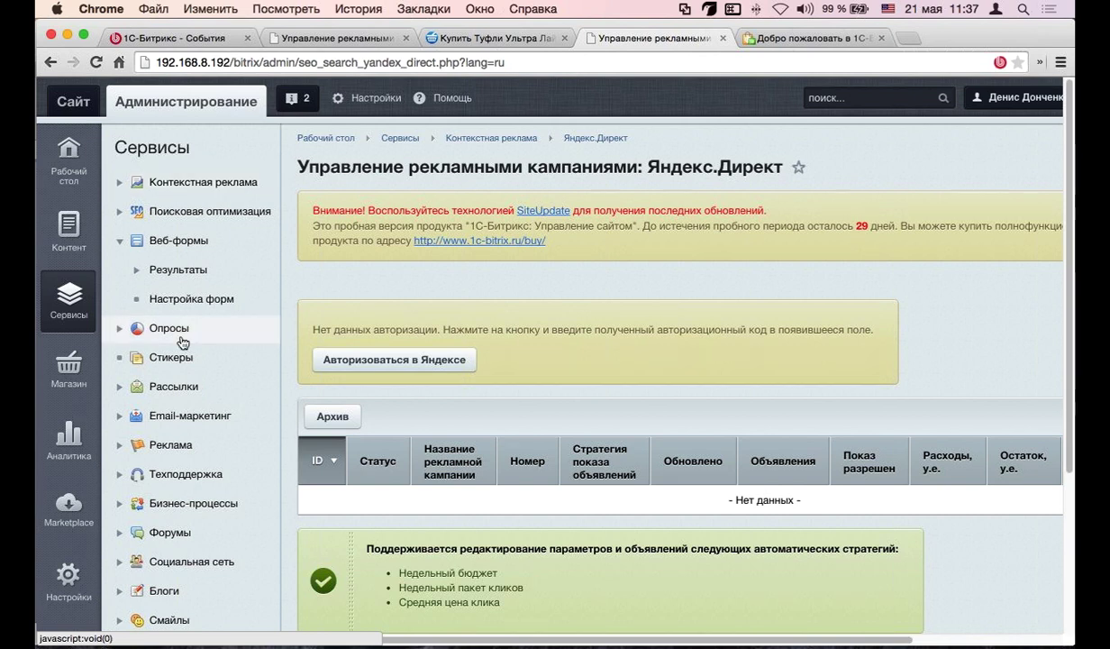
pyautogui.click(121, 242)
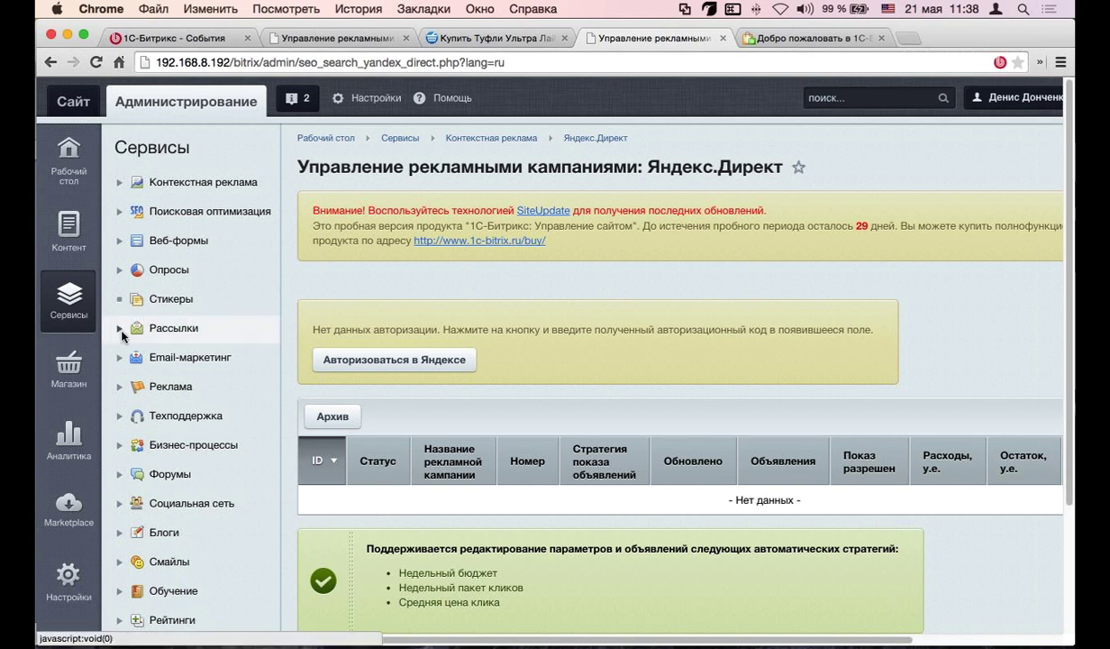
# Open the mailing list under Email-маркетинг and start adding a mailing through the wizard
pyautogui.click(118, 358)
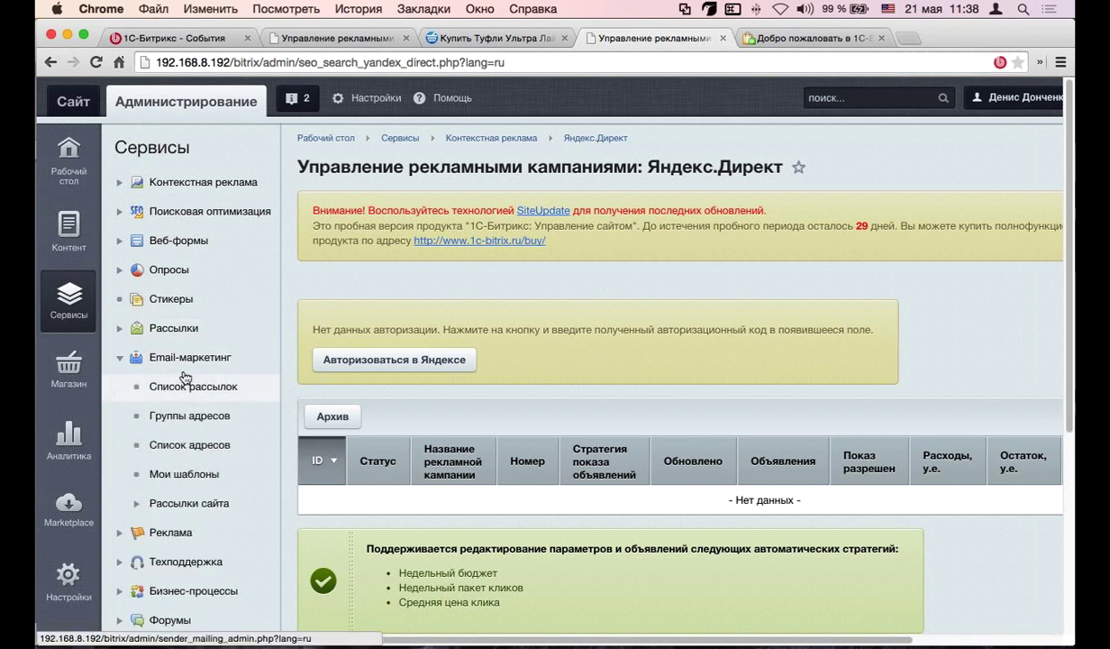
pyautogui.click(184, 377)
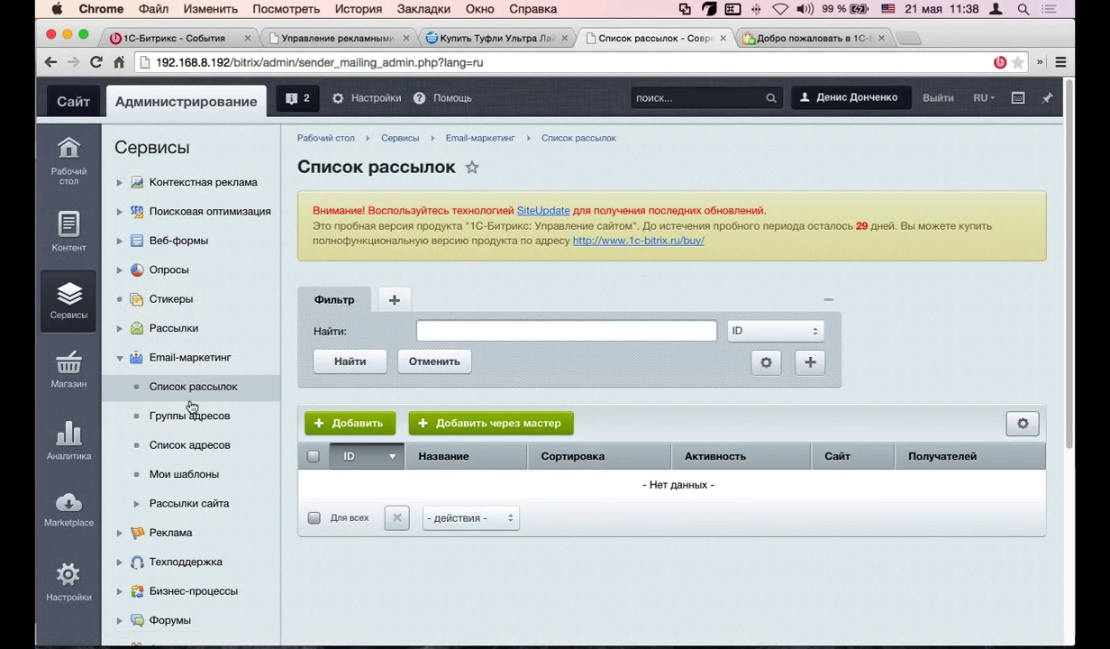
pyautogui.click(453, 428)
pyautogui.scroll(-3, 506, 407)
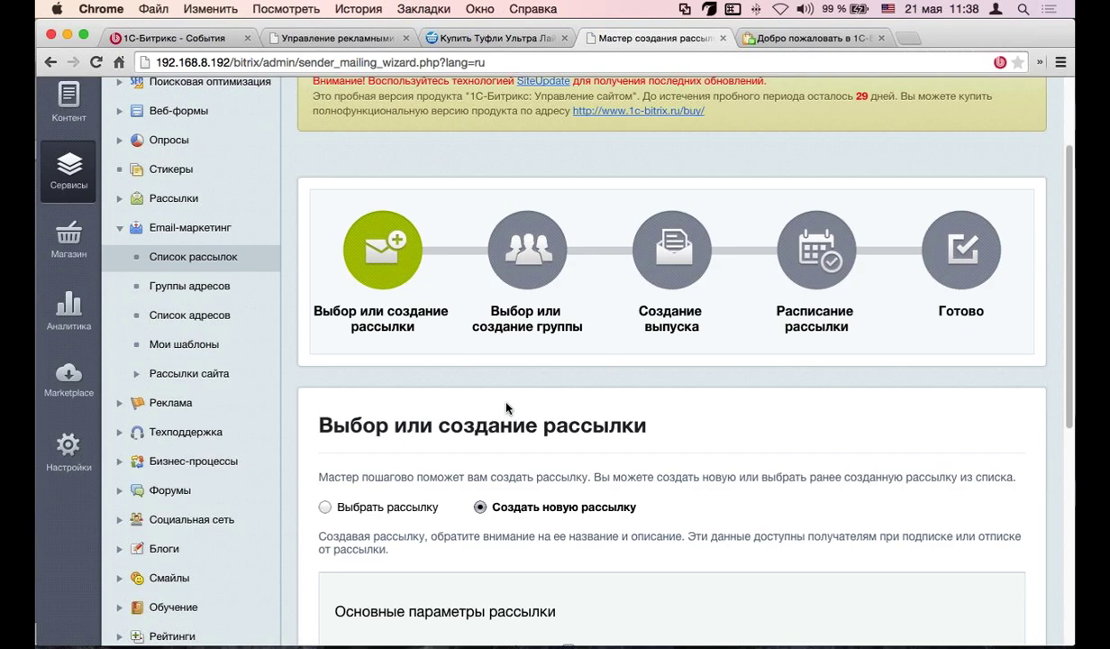
# Name the new mailing "svsdvdv", describe it as "sdvsdvsdv", and proceed to the recipient group stage
pyautogui.scroll(-4, 507, 407)
pyautogui.scroll(1, 720, 272)
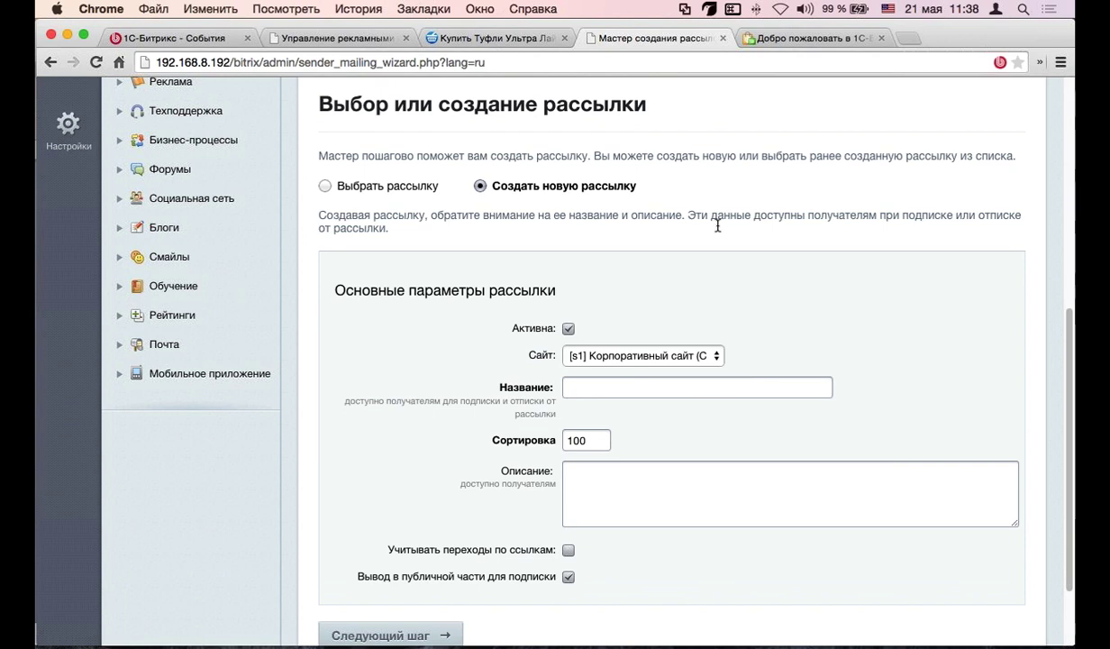
pyautogui.scroll(4, 717, 225)
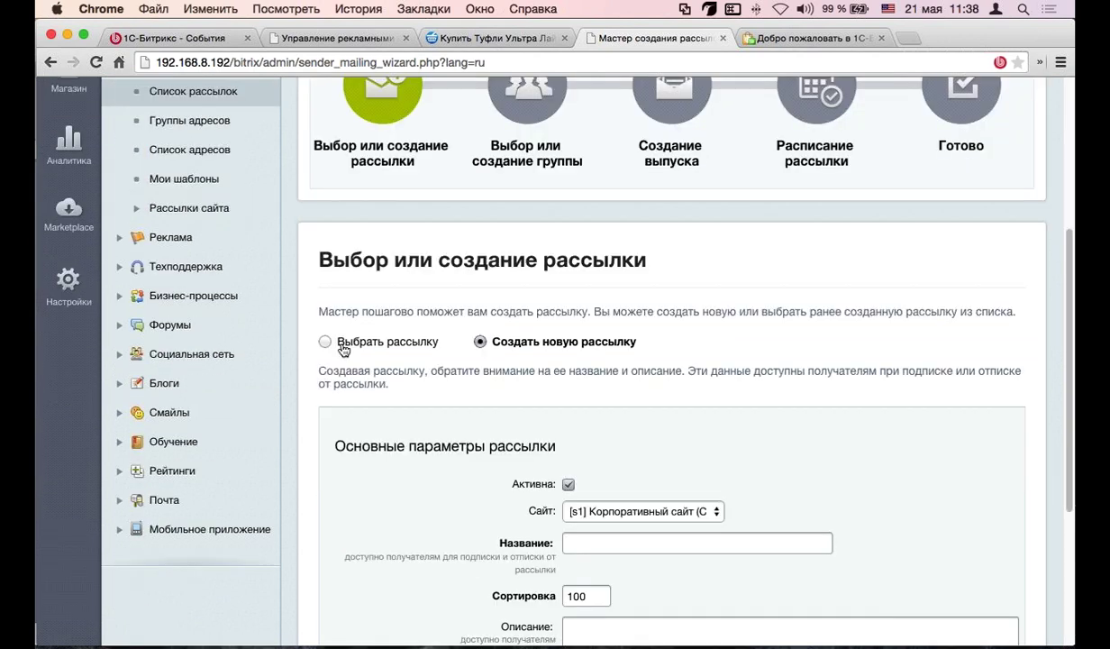
pyautogui.scroll(-3, 343, 349)
pyautogui.scroll(-2, 343, 350)
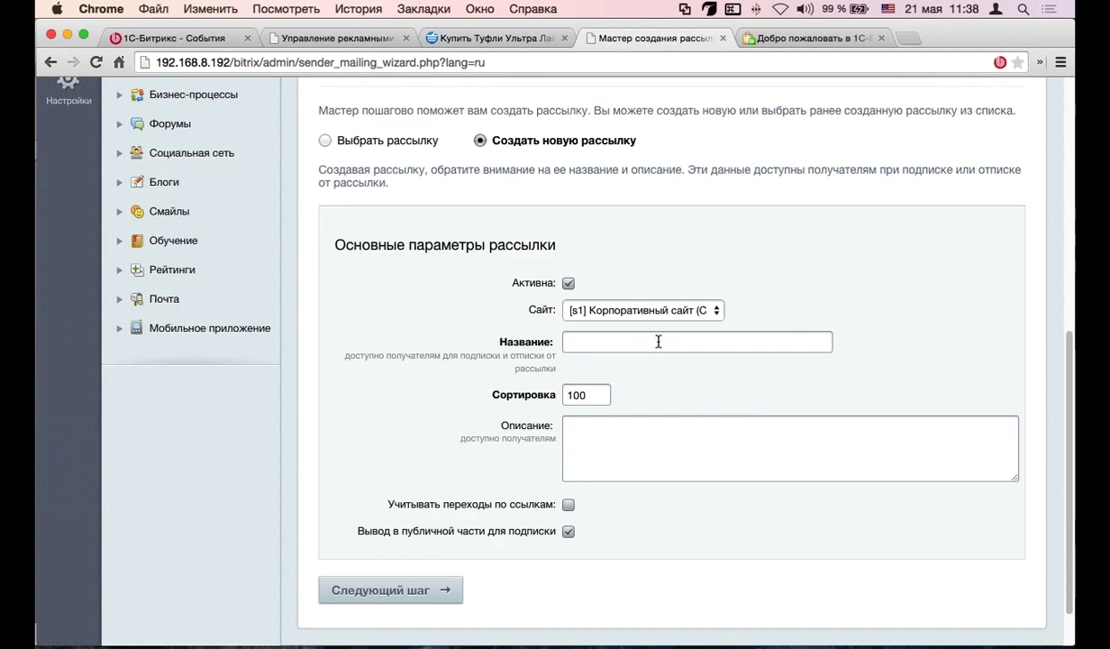
pyautogui.click(657, 341)
pyautogui.write('svsdvdv')
pyautogui.click(603, 446)
pyautogui.write('sdvsdvsdv')
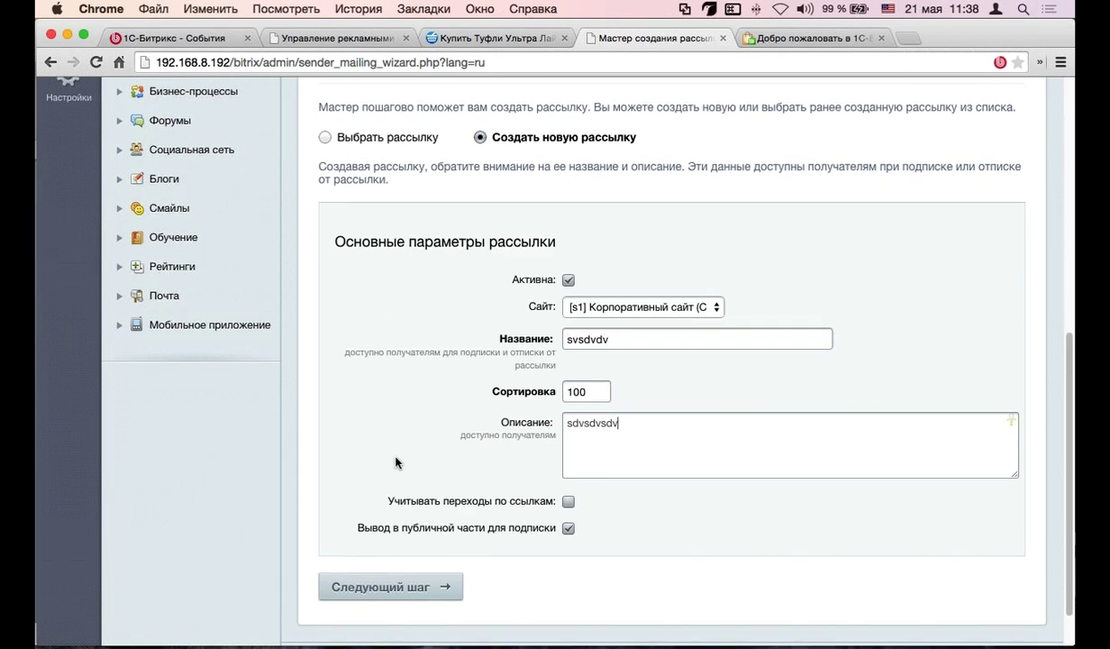
pyautogui.scroll(-1, 397, 462)
pyautogui.click(423, 534)
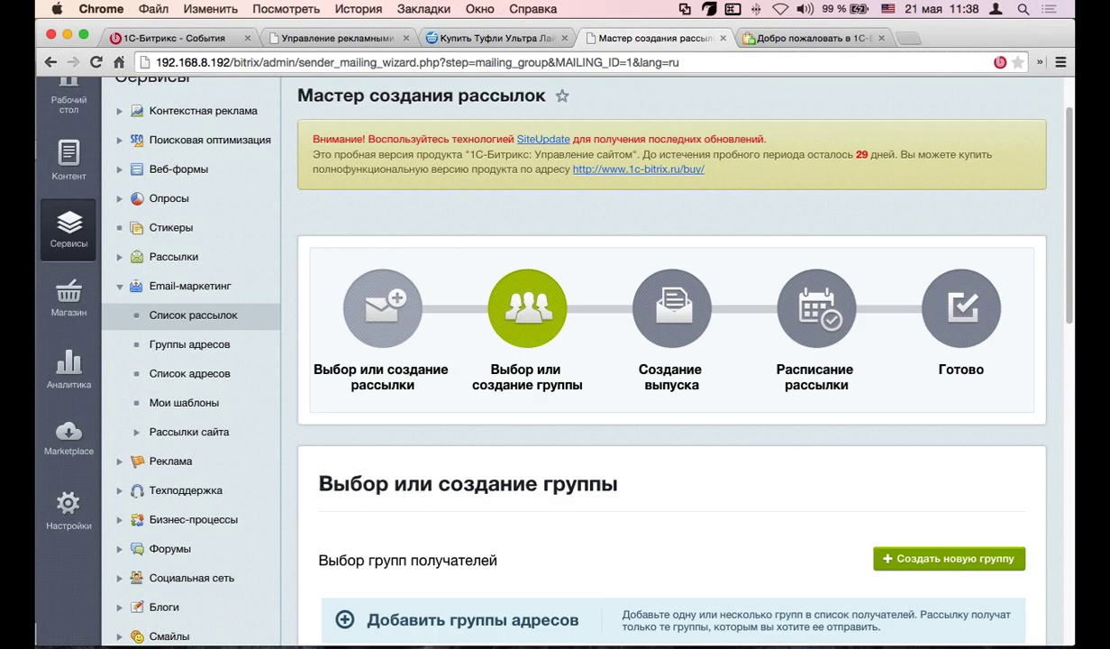
pyautogui.scroll(-2, 329, 486)
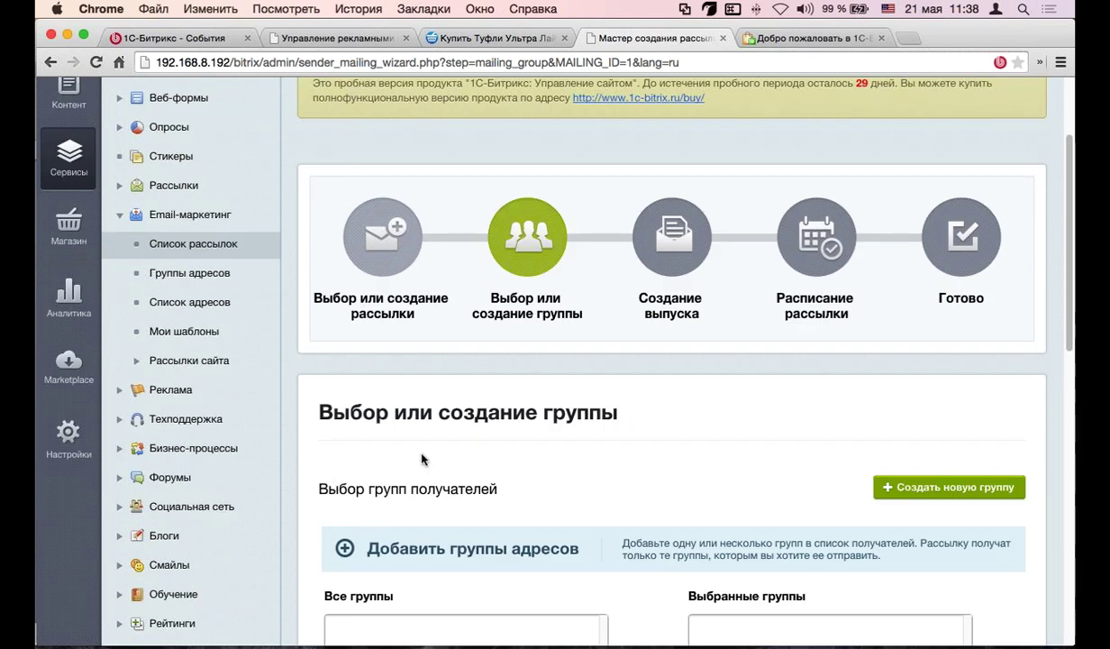
# Start a new recipient group for the mailing and name it "dvsdv"
pyautogui.scroll(-2, 423, 459)
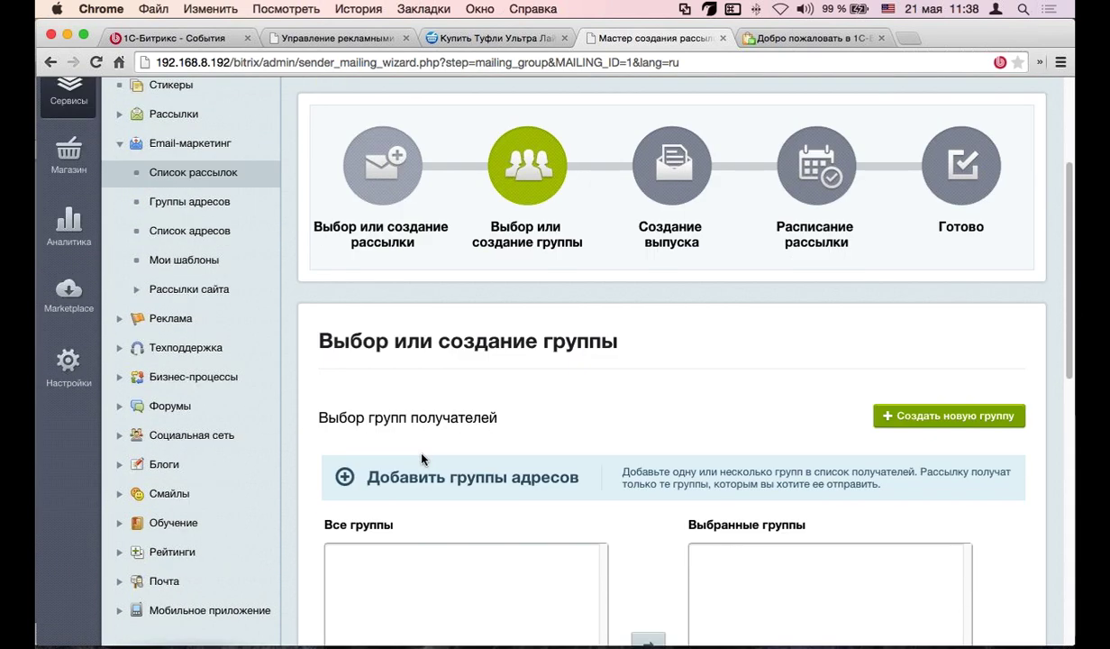
pyautogui.scroll(-3, 422, 460)
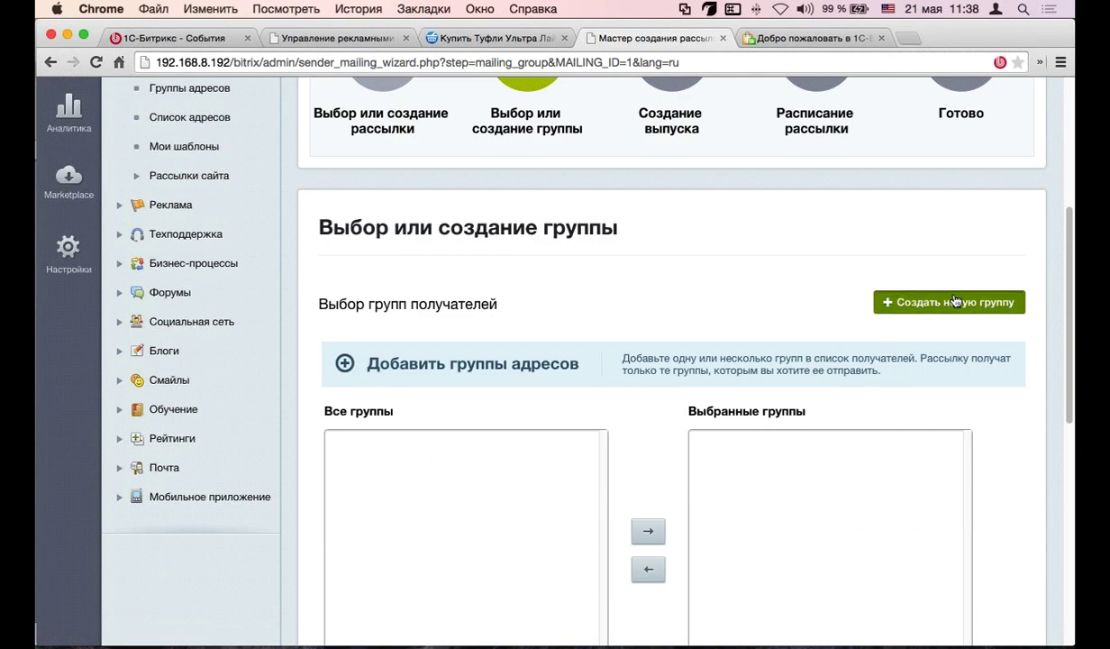
pyautogui.click(904, 302)
pyautogui.scroll(-4, 466, 426)
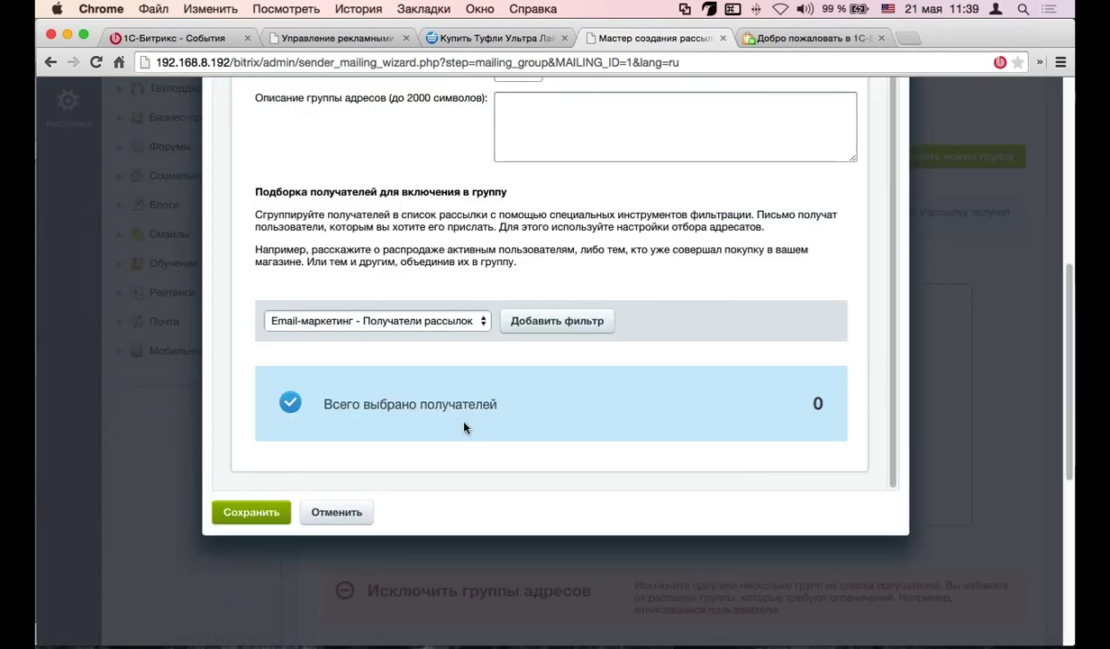
pyautogui.scroll(2, 463, 426)
pyautogui.scroll(2, 451, 421)
pyautogui.click(543, 196)
pyautogui.write('dvsdv')
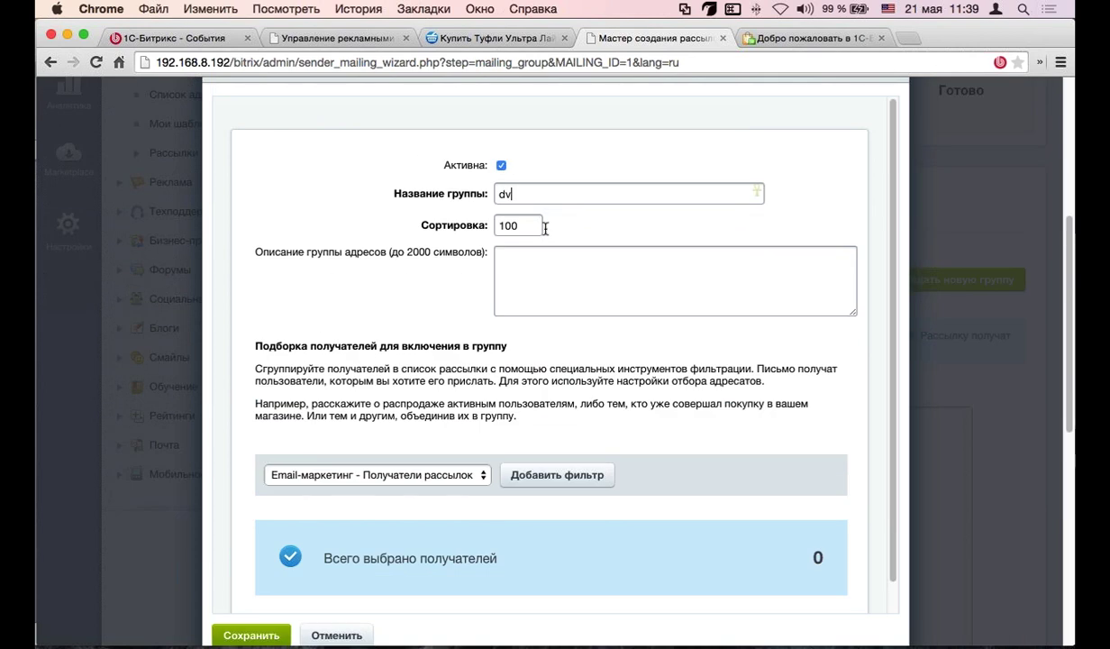
pyautogui.click(538, 259)
# Add a Магазин - Покупатели filter to the group's recipient selection
pyautogui.click(342, 473)
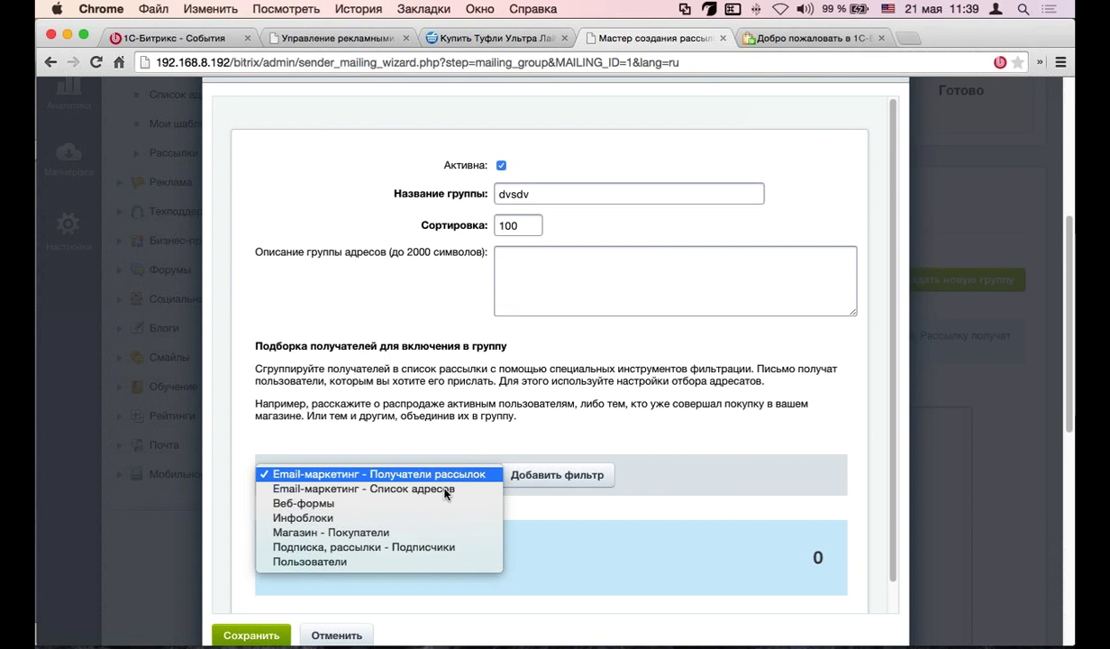
pyautogui.click(416, 533)
pyautogui.click(525, 485)
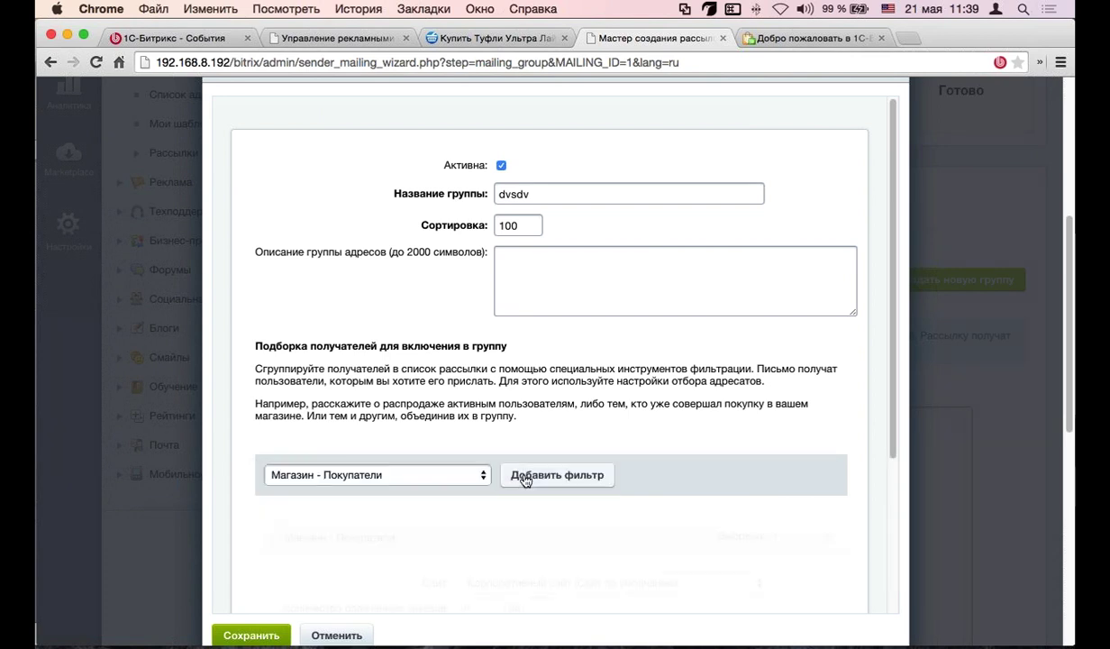
# Try a minimum of 10 paid orders in the Магазин - Покупатели filter, clear it, and look through the other available filter sources
pyautogui.scroll(-4, 451, 486)
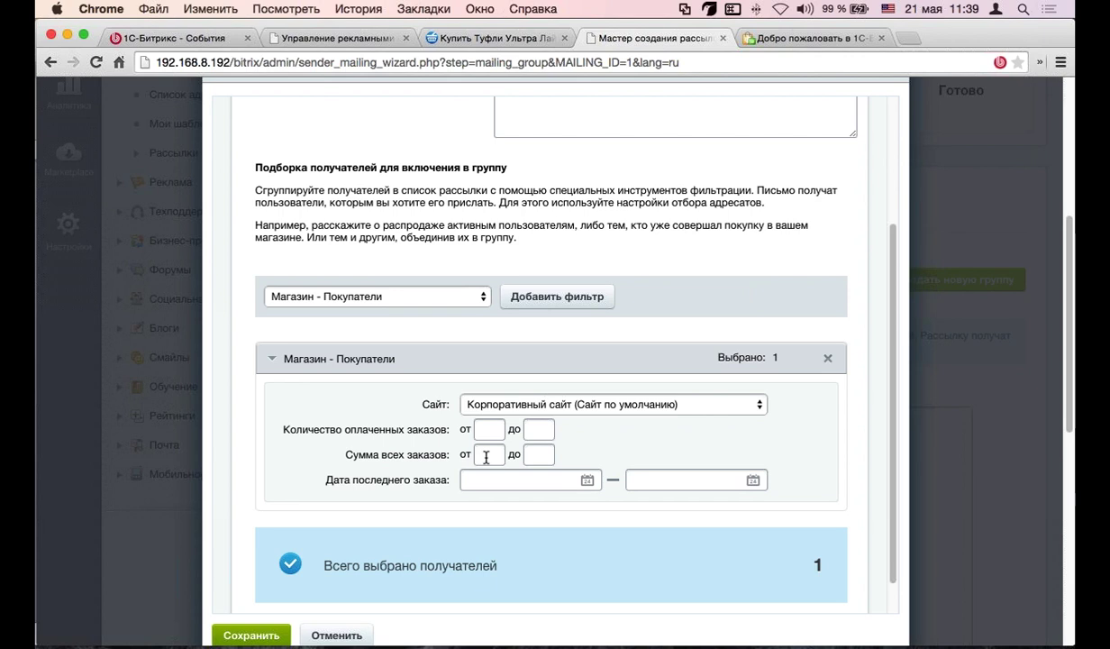
pyautogui.click(491, 429)
pyautogui.write('10')
pyautogui.press('BackSpace')
pyautogui.press('BackSpace')
pyautogui.press('Tab')
pyautogui.press('Tab')
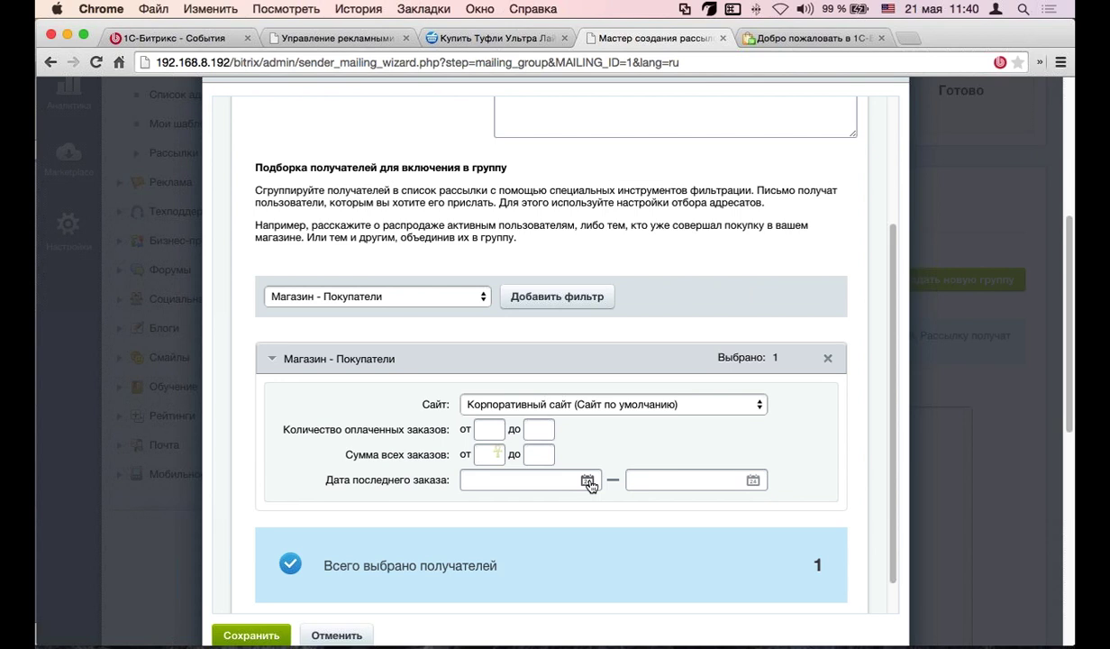
pyautogui.click(449, 292)
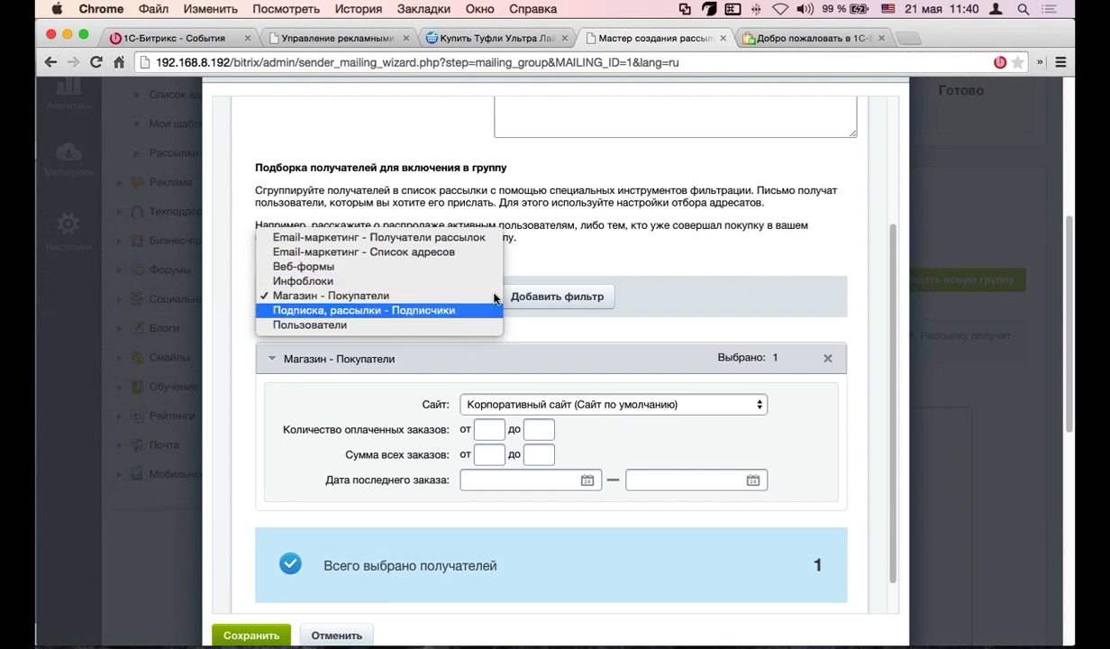
pyautogui.click(495, 295)
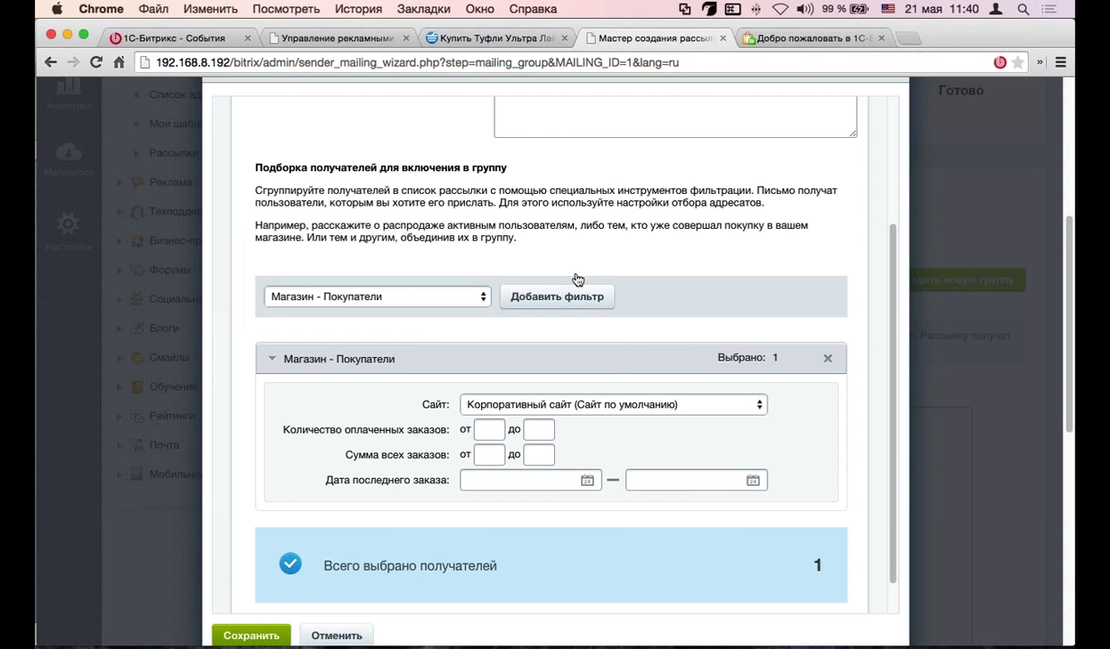
# Set the minimum number of paid orders in the buyers filter to 1 and save the recipient group
pyautogui.scroll(-5, 577, 279)
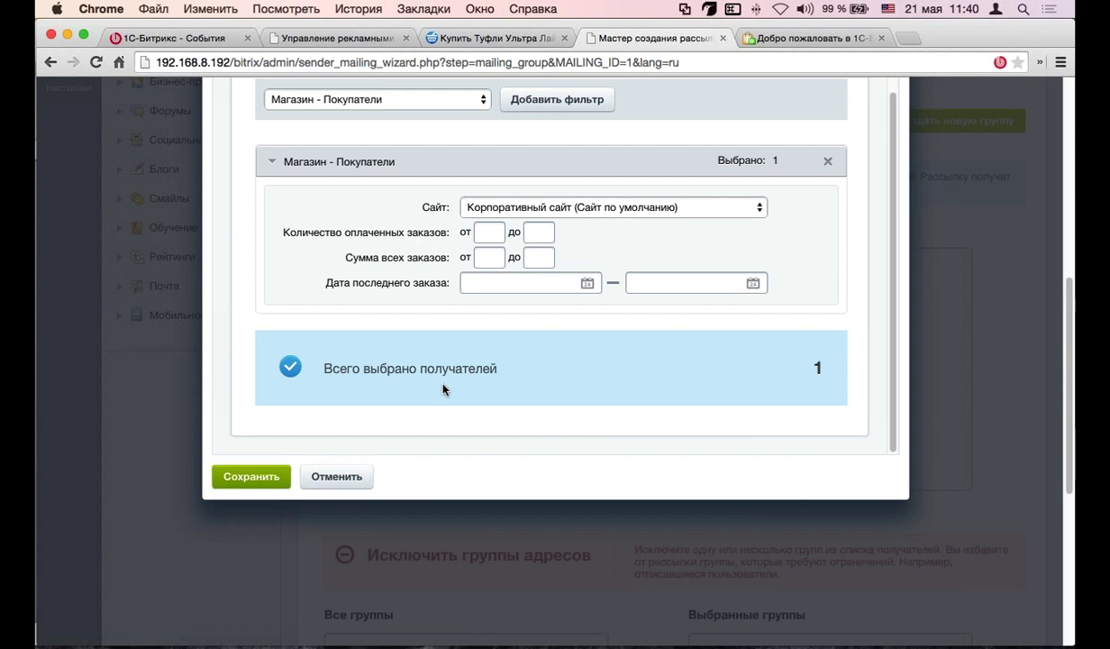
pyautogui.click(482, 231)
pyautogui.write('1')
pyautogui.click(254, 480)
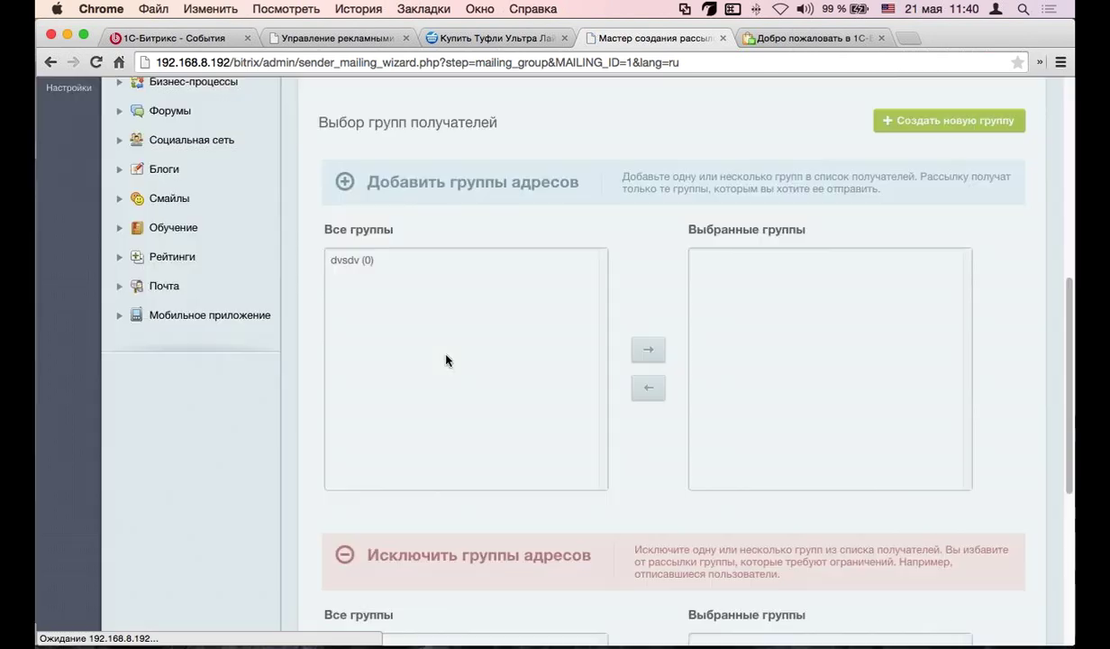
# Add the dvsdv group to the mailing's selected recipient groups and proceed to the issue creation stage
pyautogui.click(421, 263)
pyautogui.scroll(-1, 498, 266)
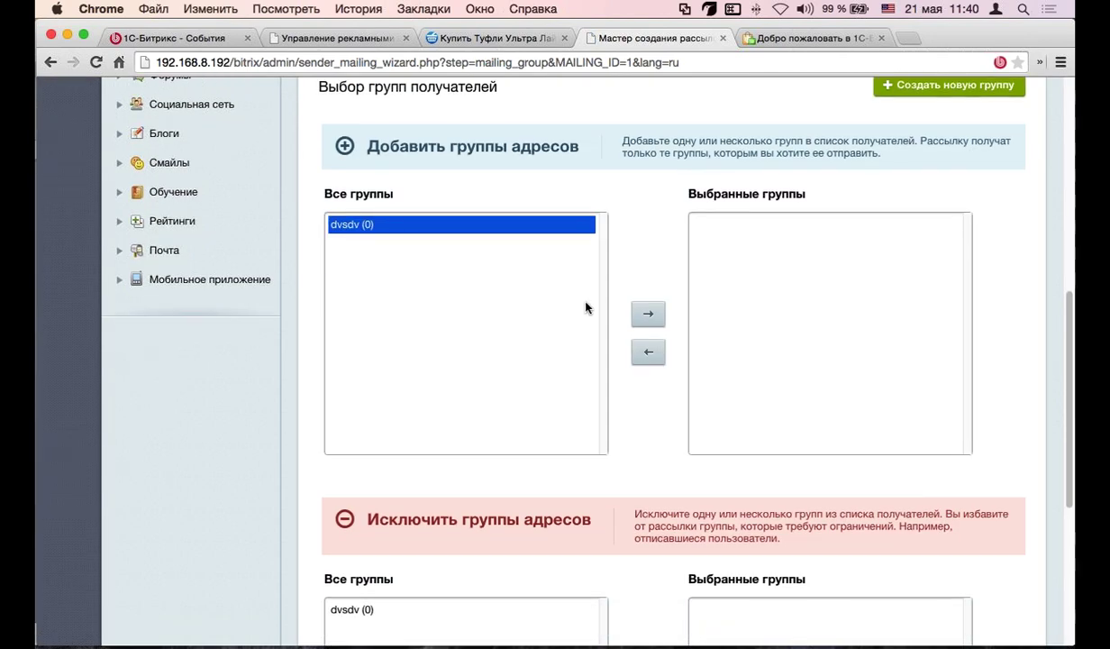
pyautogui.click(648, 313)
pyautogui.scroll(-5, 539, 320)
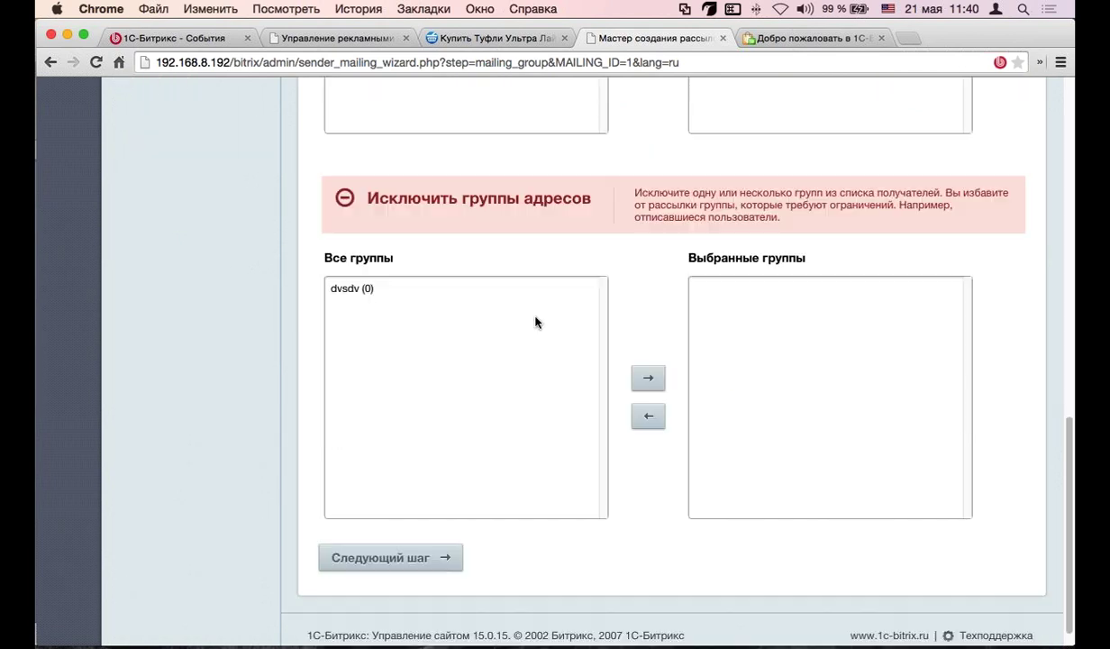
pyautogui.click(369, 538)
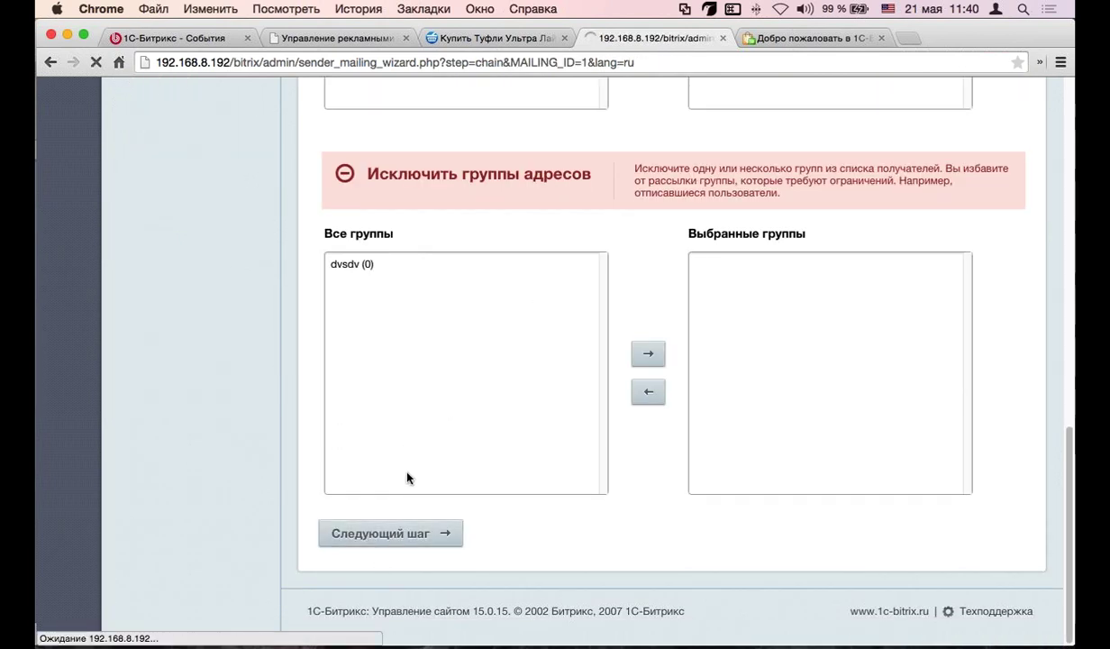
# Choose the standard 1 столбец-1 template for the issue and switch the letter body to the visual editor
pyautogui.scroll(-5, 406, 473)
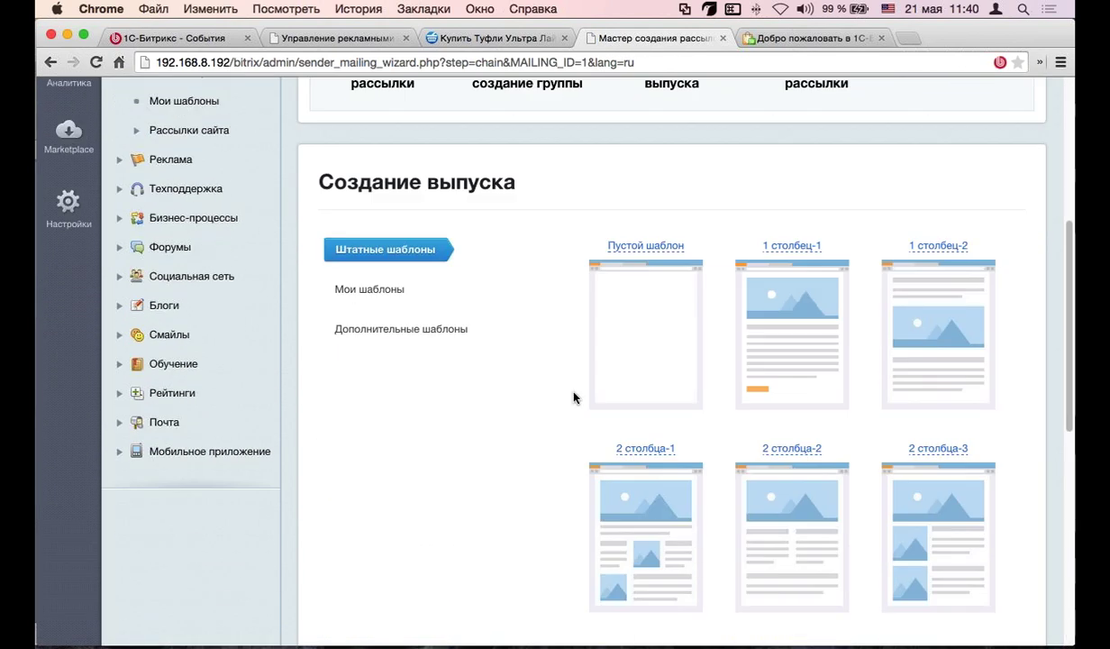
pyautogui.click(789, 378)
pyautogui.scroll(-8, 639, 405)
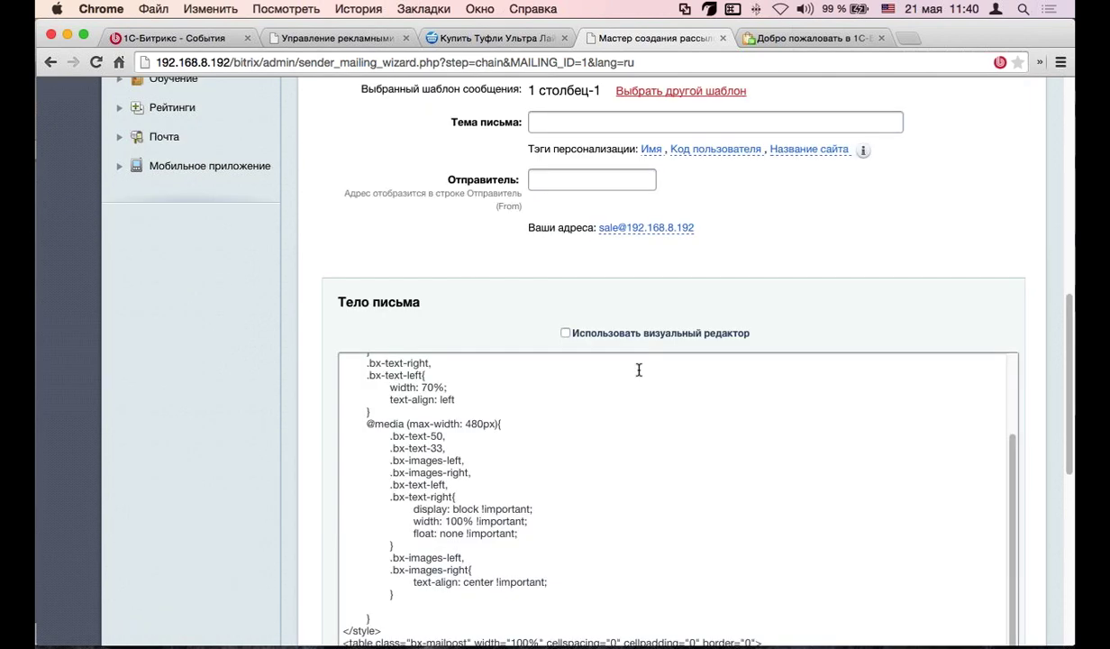
pyautogui.scroll(1, 602, 362)
pyautogui.click(594, 337)
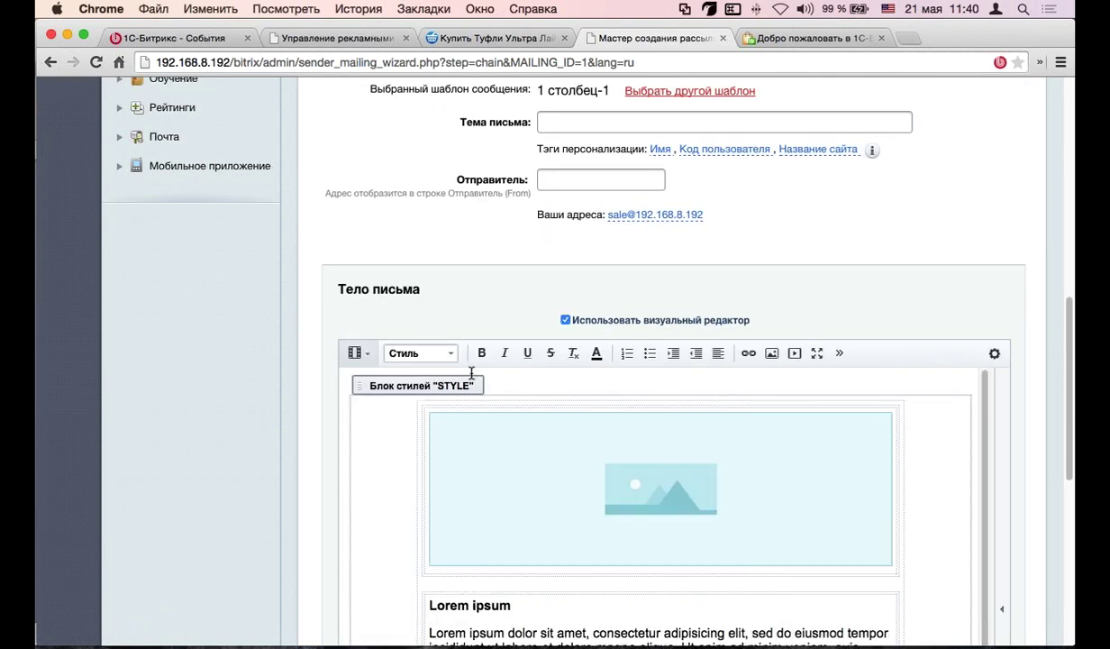
# Examine the template's letter body and the subject and sender fields above it
pyautogui.scroll(2, 748, 394)
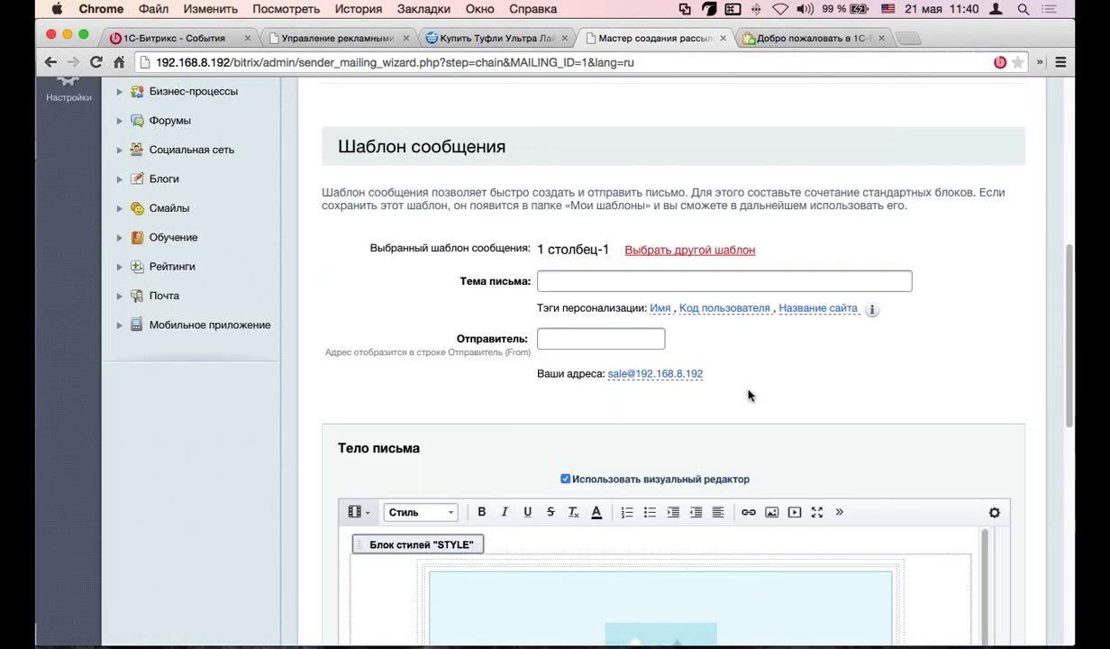
pyautogui.click(643, 284)
pyautogui.scroll(-10, 644, 286)
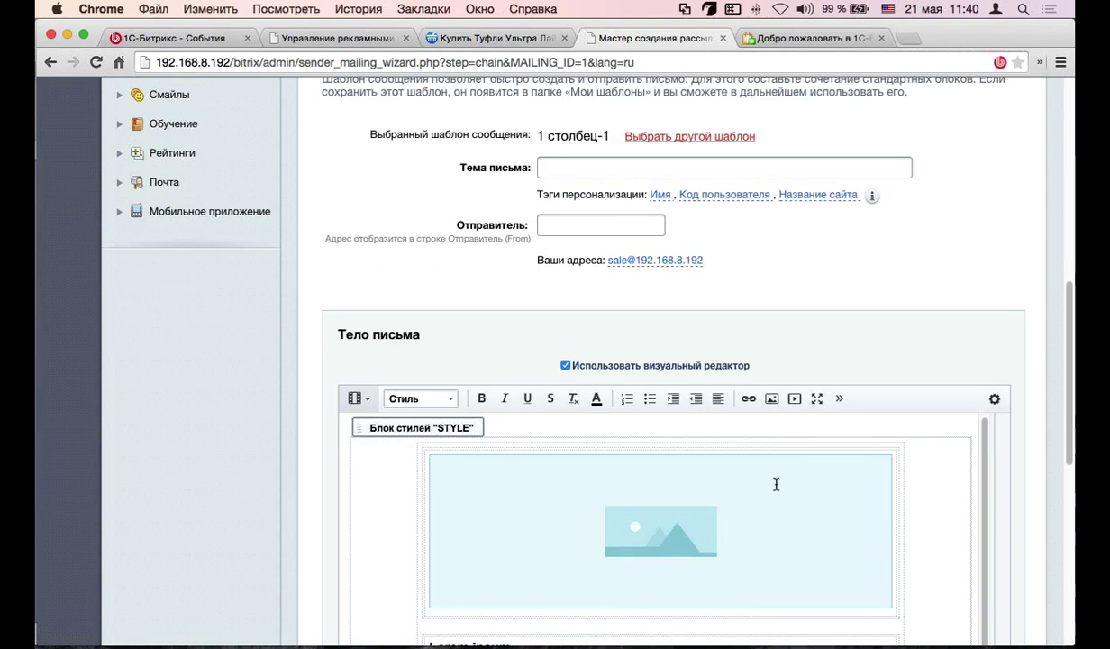
pyautogui.scroll(-2, 496, 486)
pyautogui.scroll(3, 541, 469)
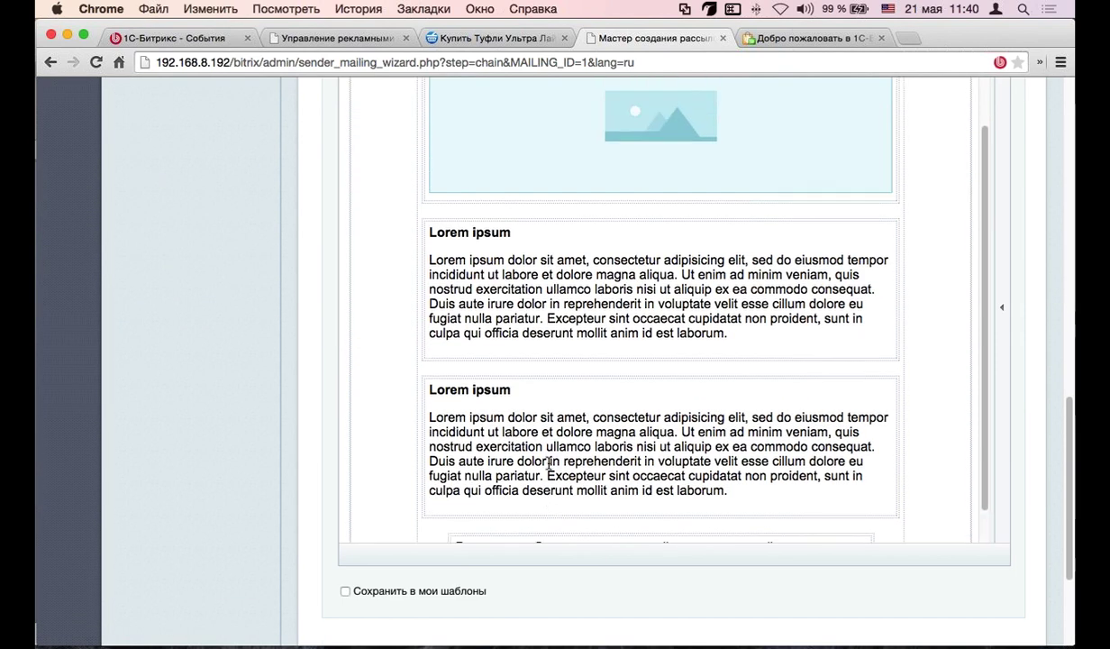
pyautogui.scroll(8, 545, 460)
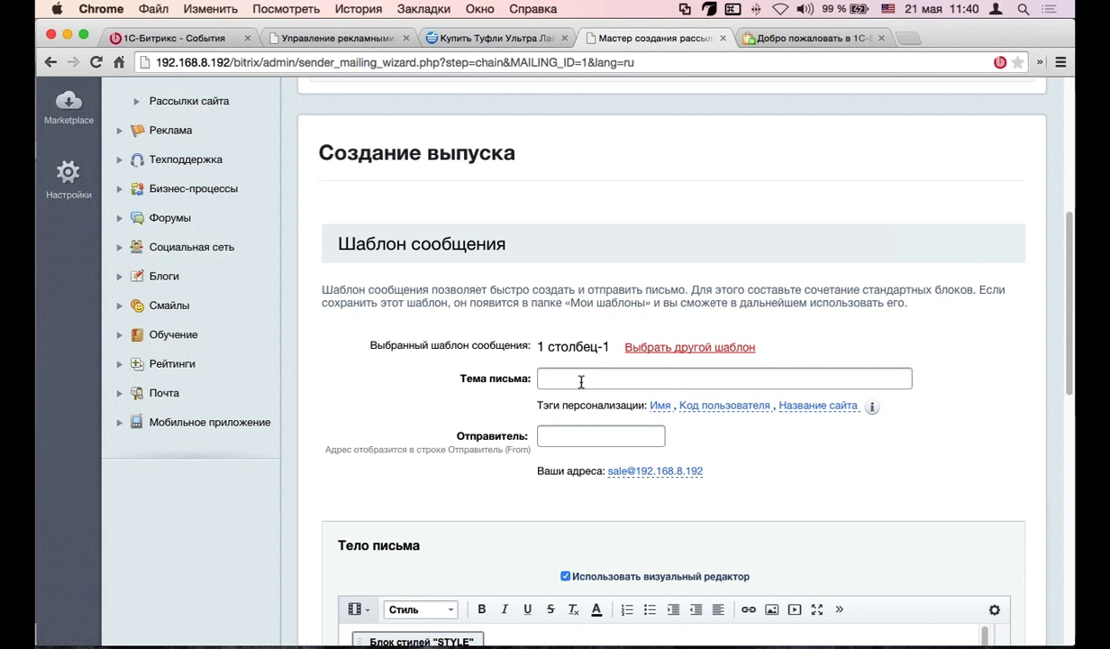
pyautogui.click(578, 435)
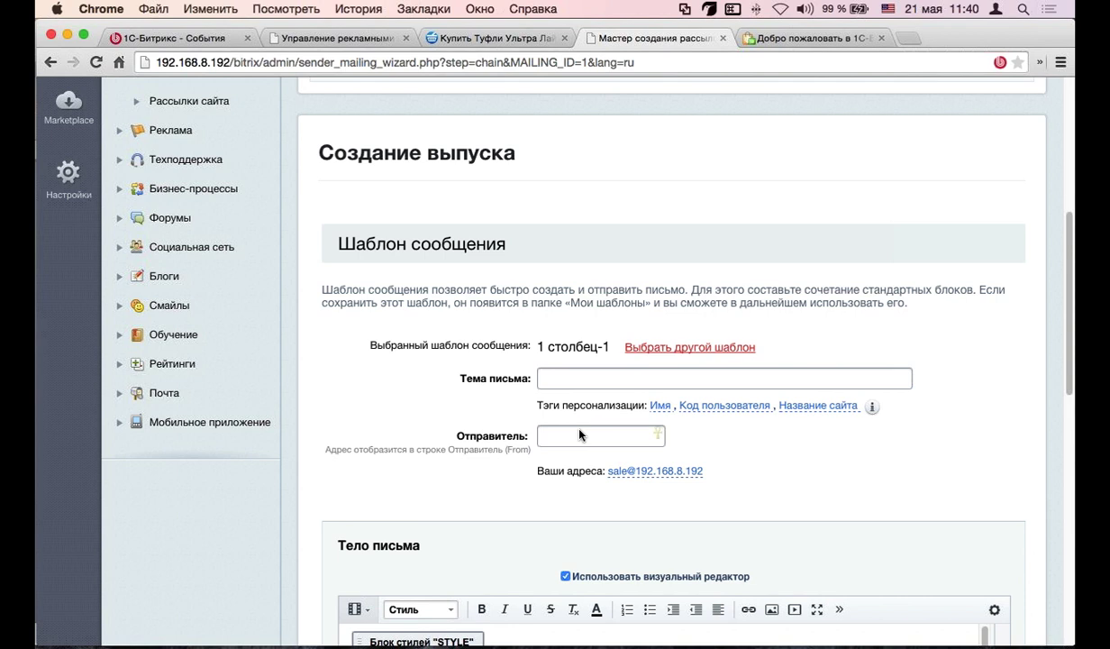
# Compose the letter subject as "уважаемый #NAME#, новости от сайта #SITE_NAME#", using the name and site name personalization tags
pyautogui.click(587, 377)
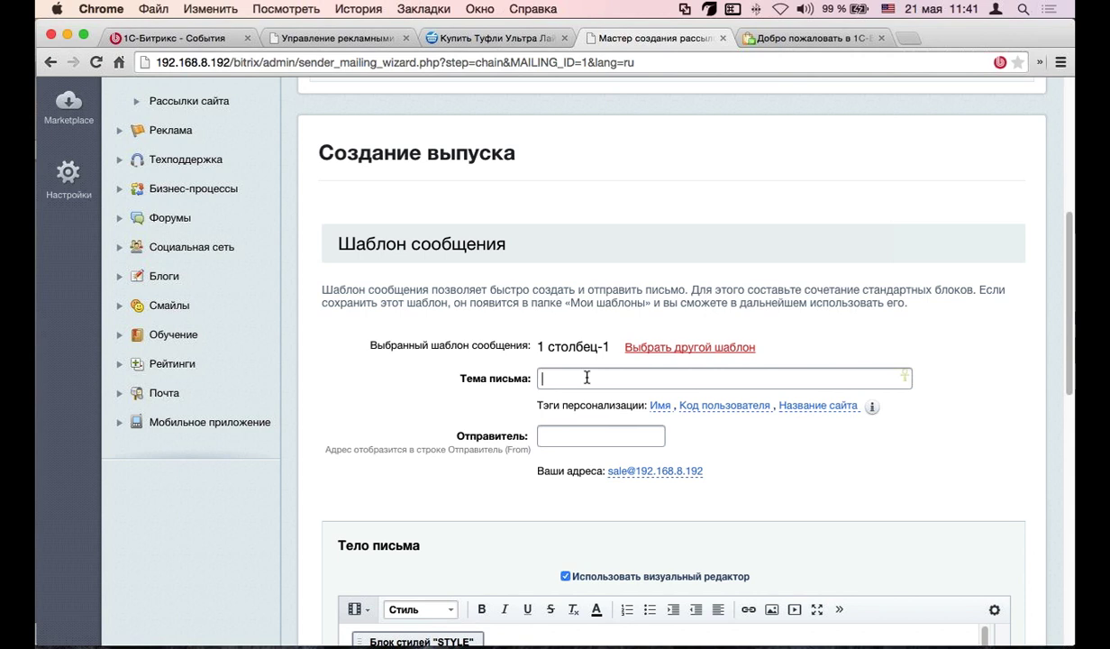
pyautogui.write('edf;ftvsq')
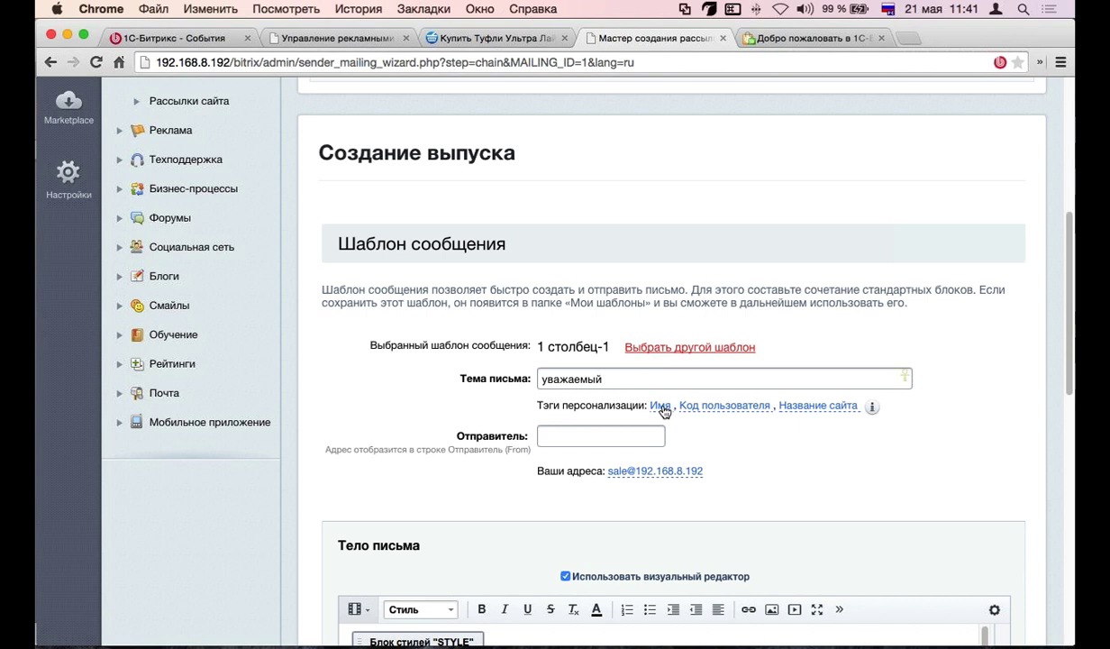
pyautogui.click(660, 407)
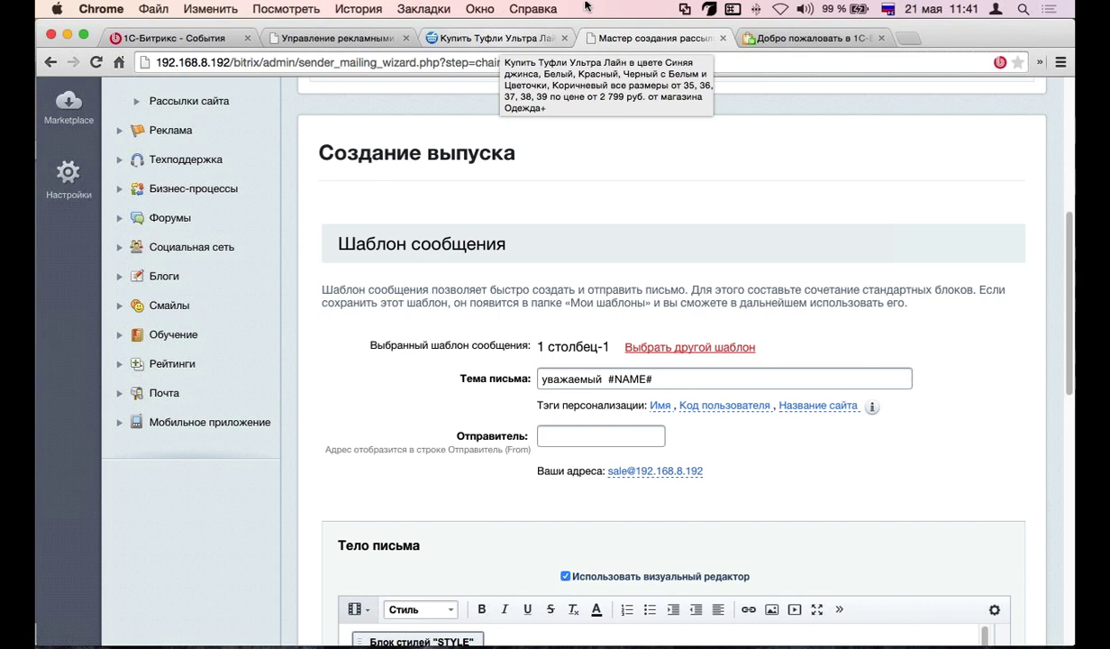
pyautogui.click(711, 376)
pyautogui.write(', нов')
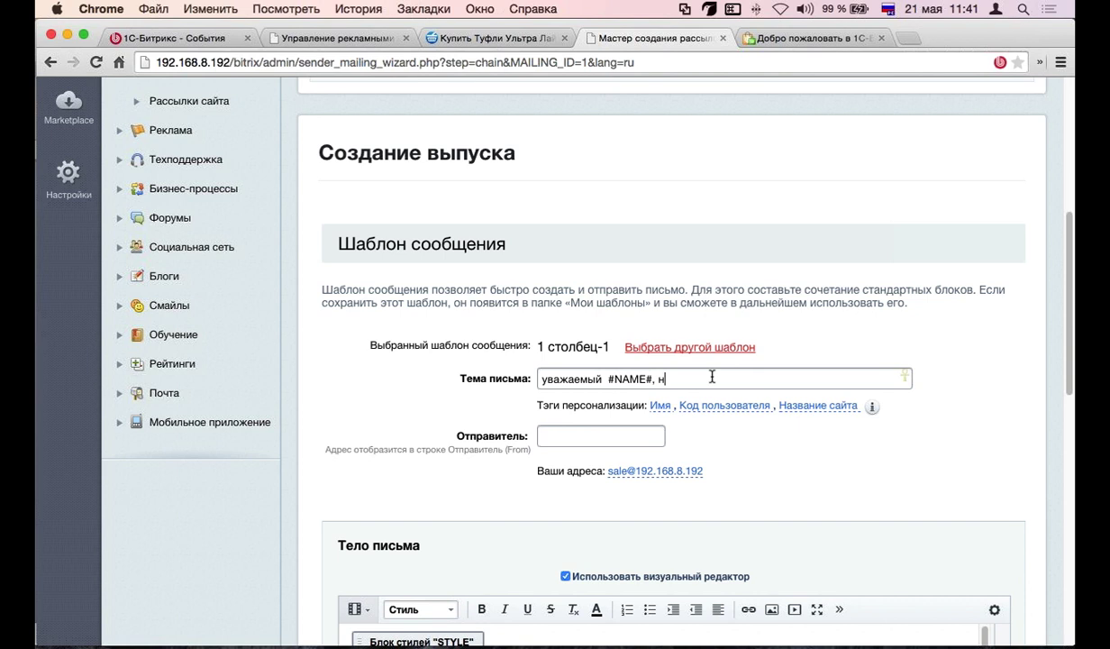
pyautogui.write('ости от сайта')
pyautogui.click(802, 405)
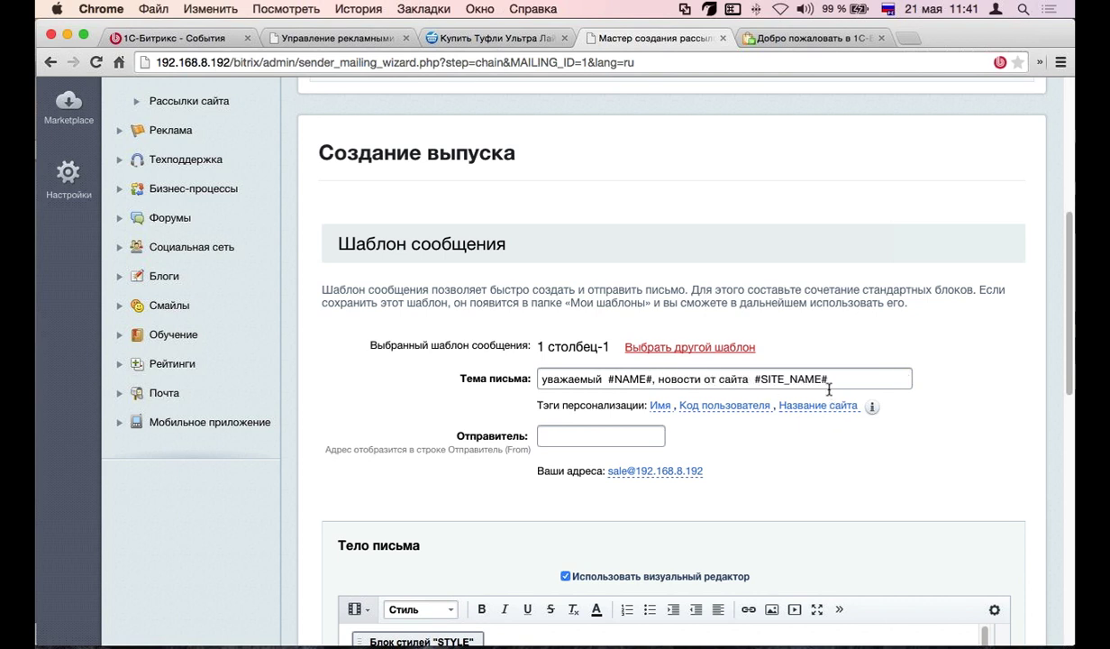
pyautogui.click(837, 378)
# Look over the rest of the issue form, and open the Выпуски list of the svsdvdv mailing under Рассылки сайта
pyautogui.scroll(-10, 399, 300)
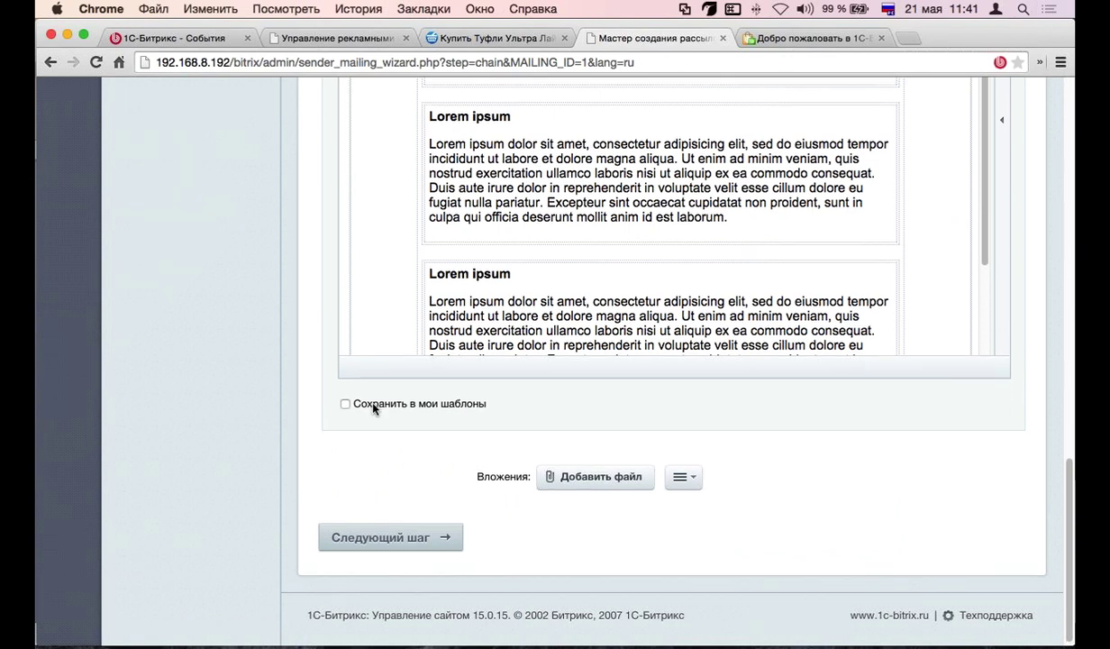
pyautogui.scroll(10, 373, 407)
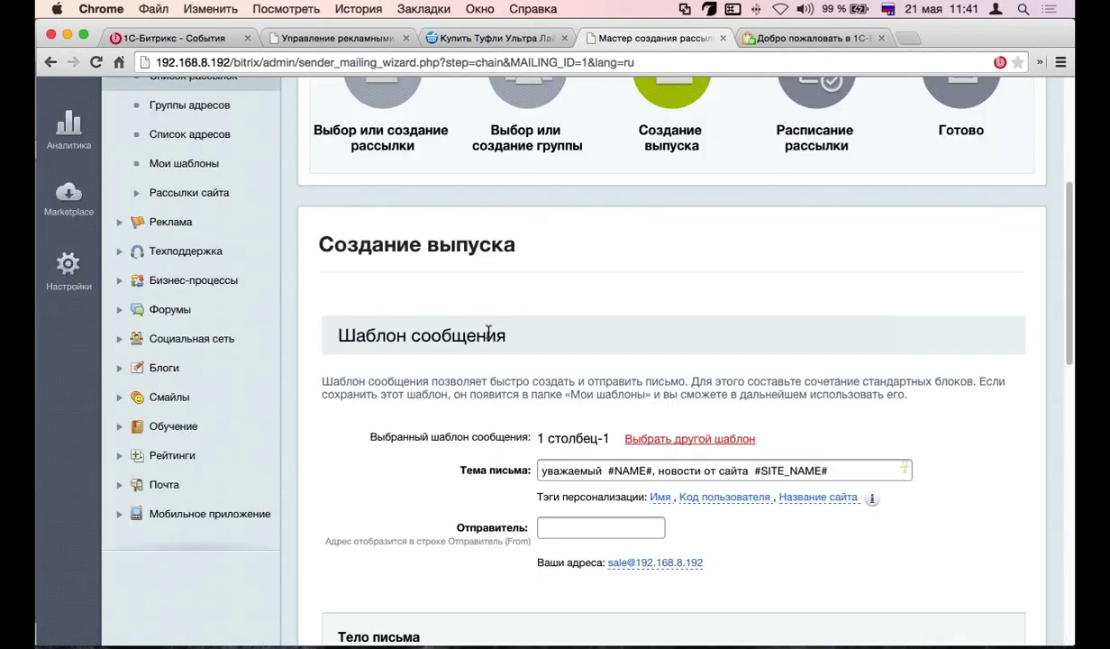
pyautogui.scroll(2, 487, 332)
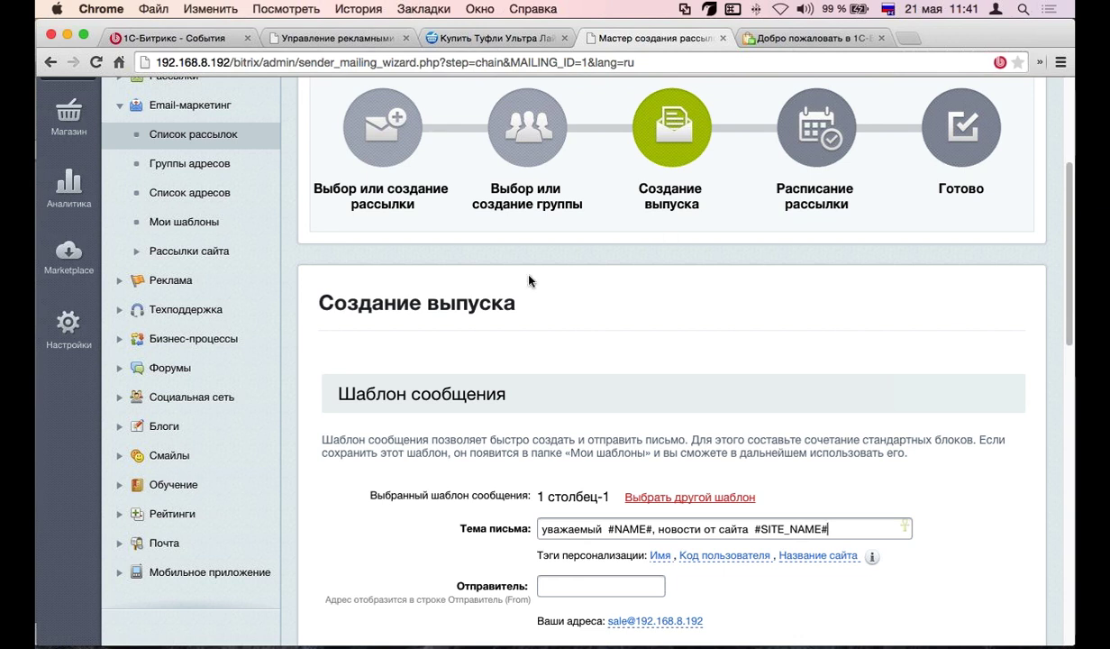
pyautogui.scroll(1, 585, 288)
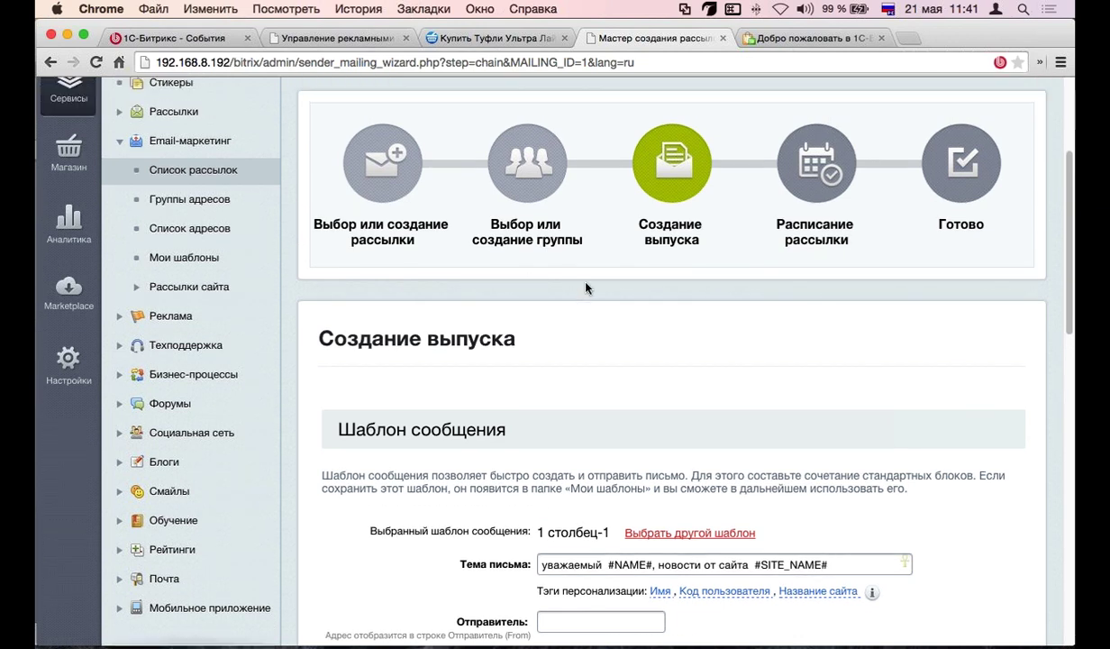
pyautogui.click(180, 287)
pyautogui.click(186, 319)
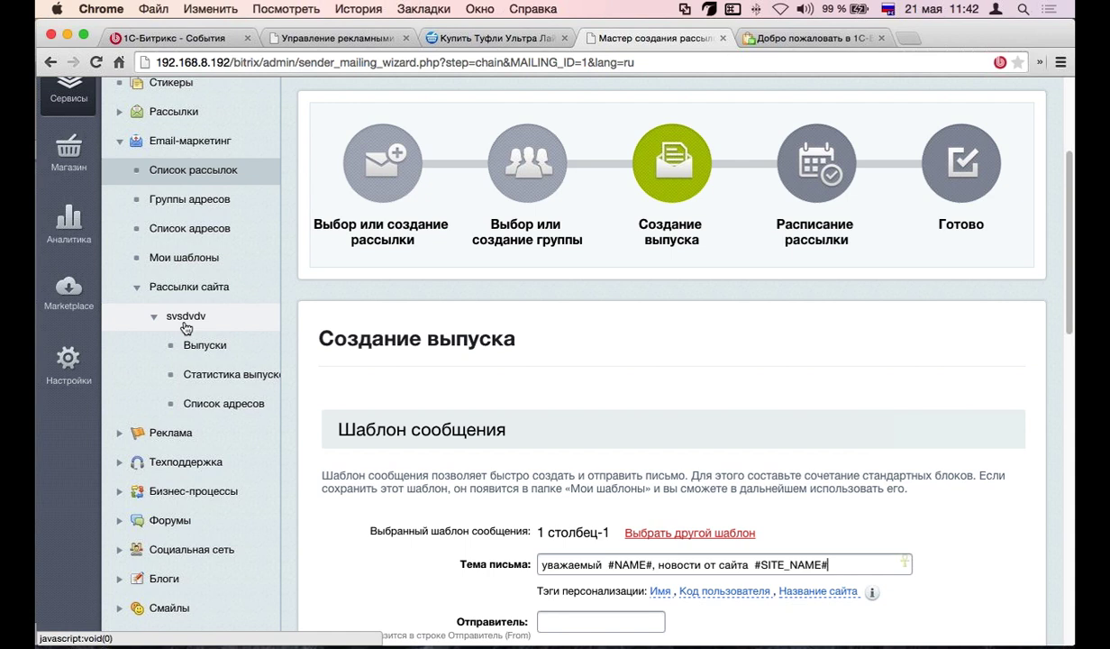
pyautogui.click(205, 345)
pyautogui.click(690, 252)
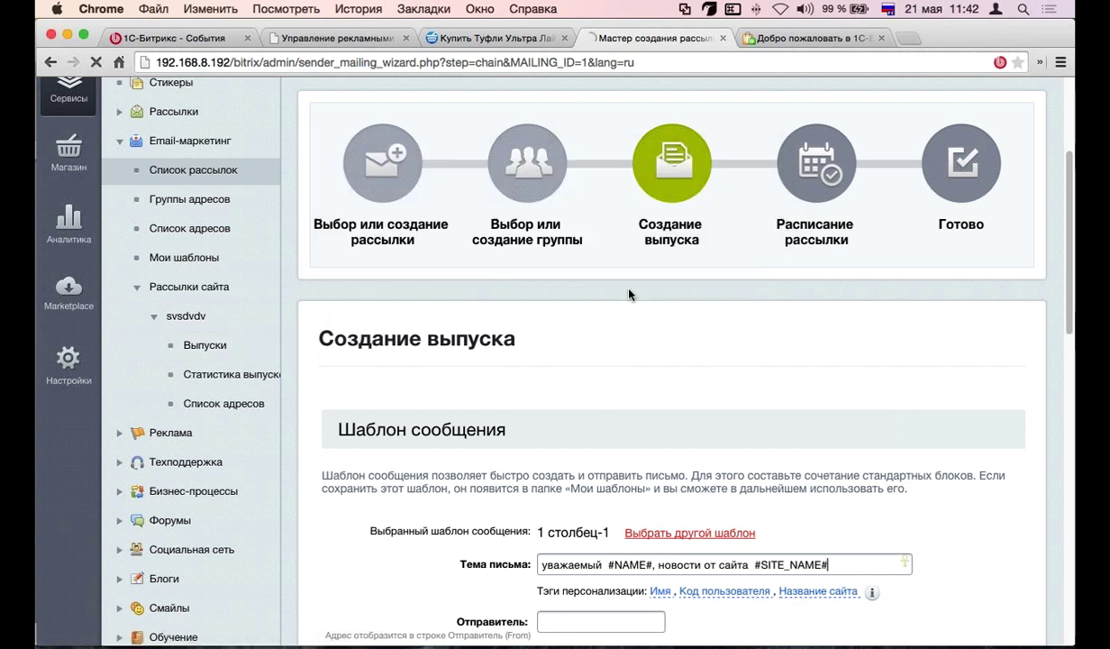
pyautogui.scroll(-5, 322, 260)
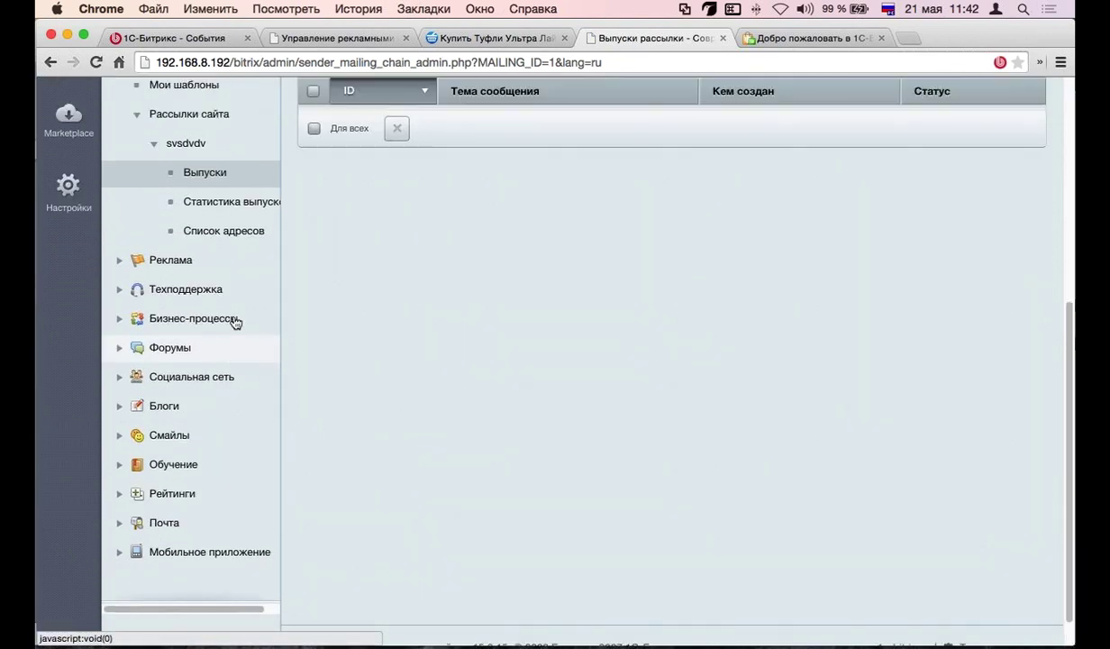
# View the Статистика выпусков page of the svsdvdv mailing, and collapse the Email-маркетинг section
pyautogui.click(245, 209)
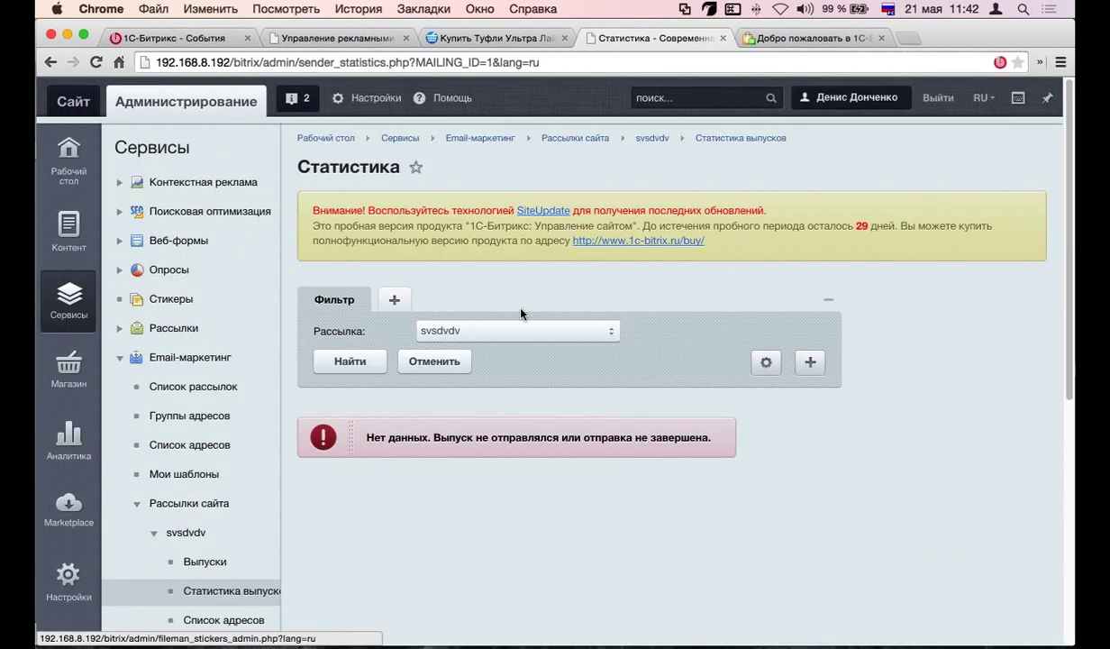
pyautogui.scroll(-1, 492, 306)
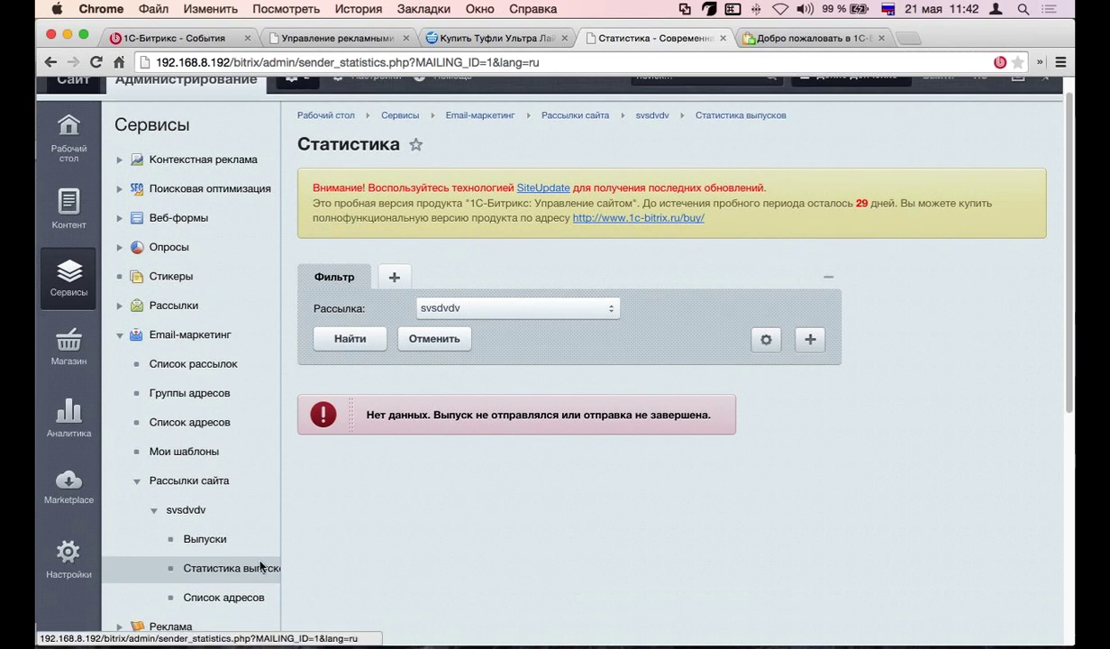
pyautogui.scroll(-3, 381, 490)
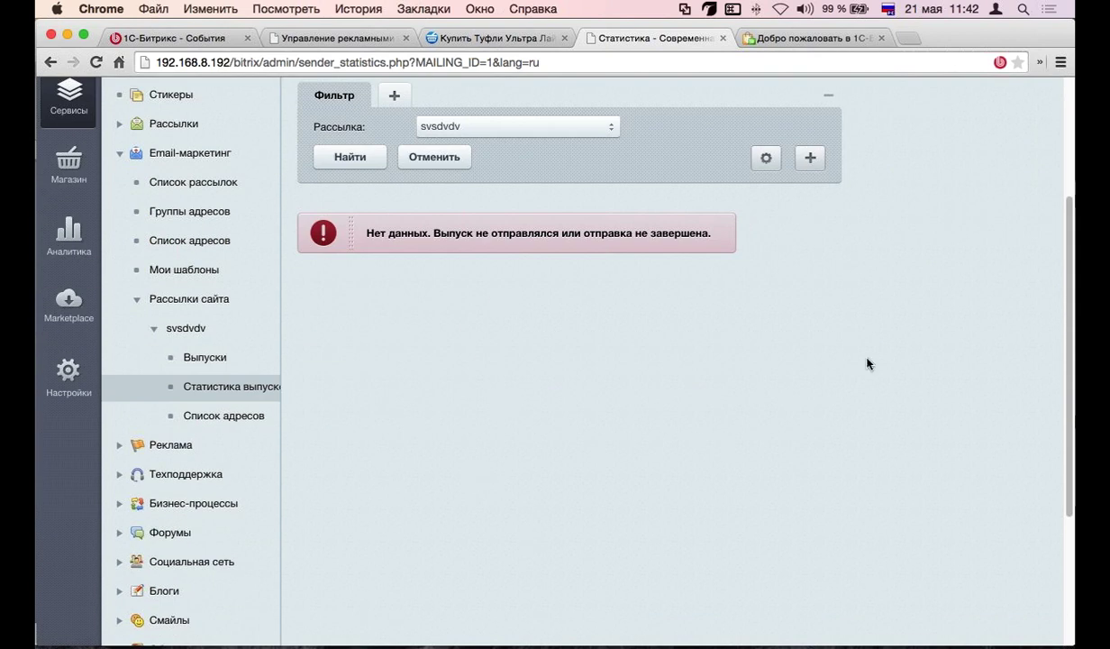
pyautogui.scroll(3, 522, 361)
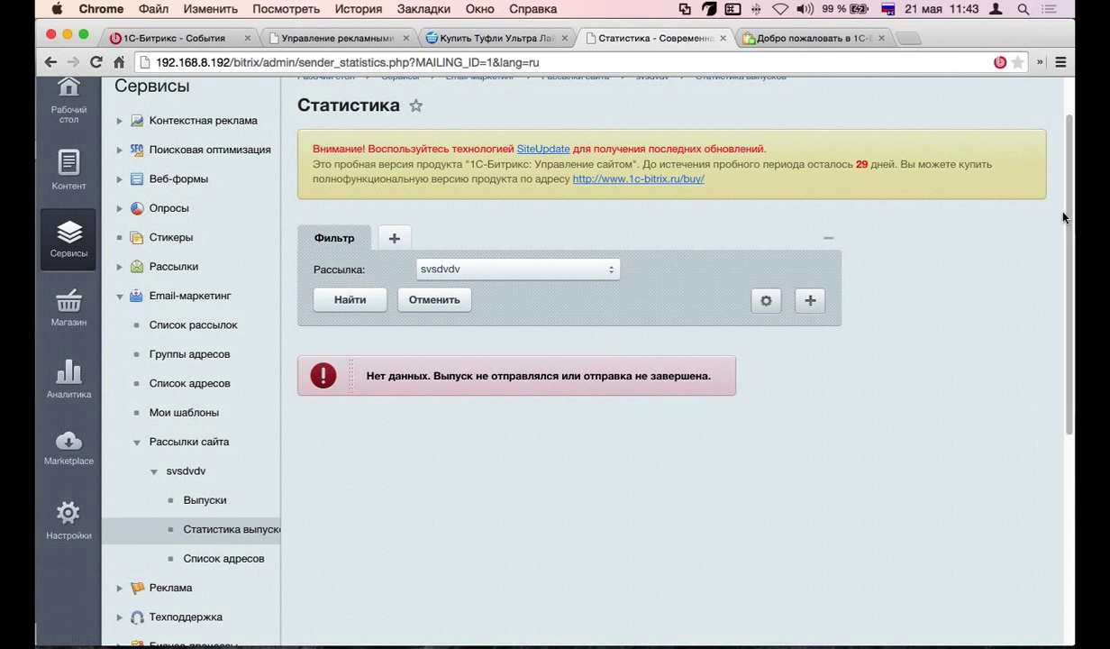
pyautogui.scroll(-1, 264, 422)
pyautogui.click(134, 269)
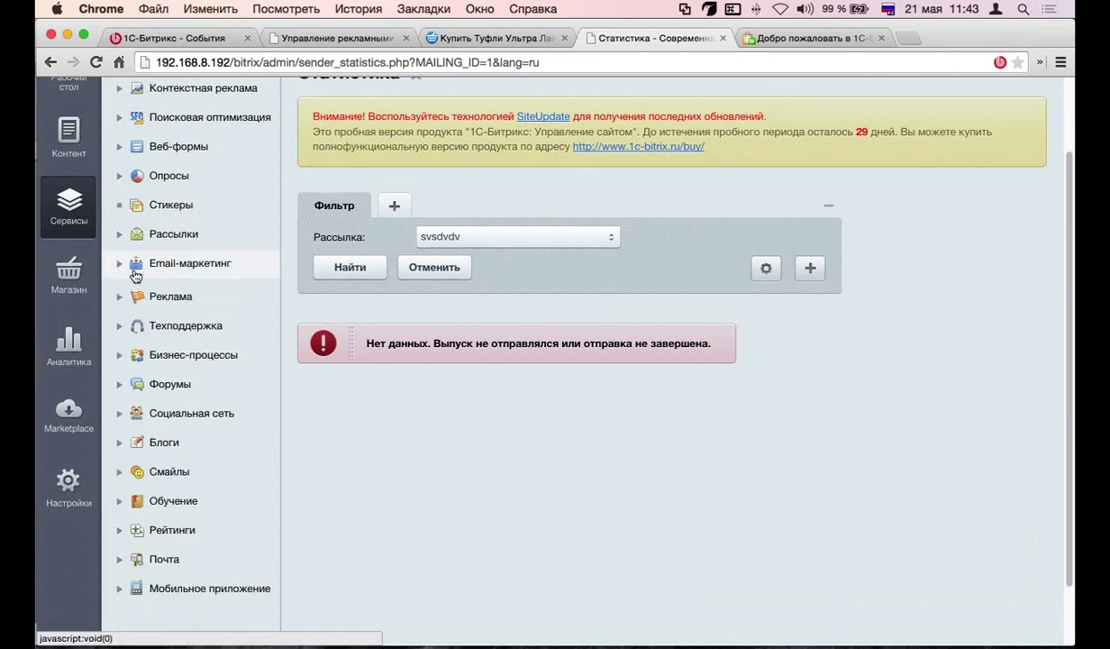
# Expand the Техподдержка section and examine its Графики page and the filter, list and status legend of Обращения
pyautogui.click(120, 323)
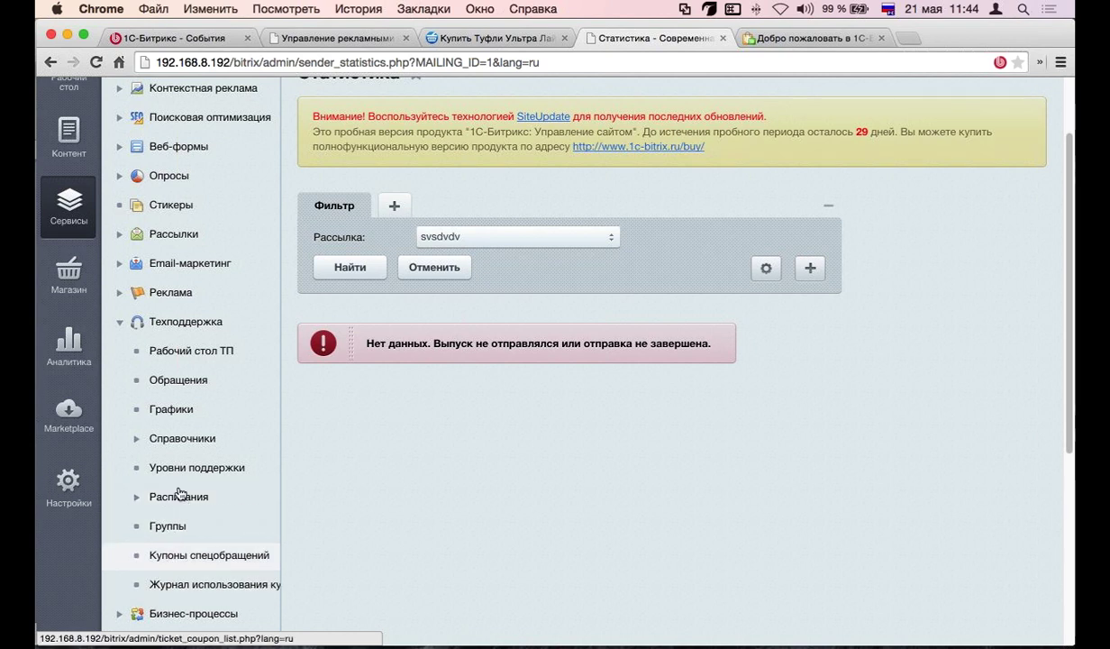
pyautogui.click(182, 407)
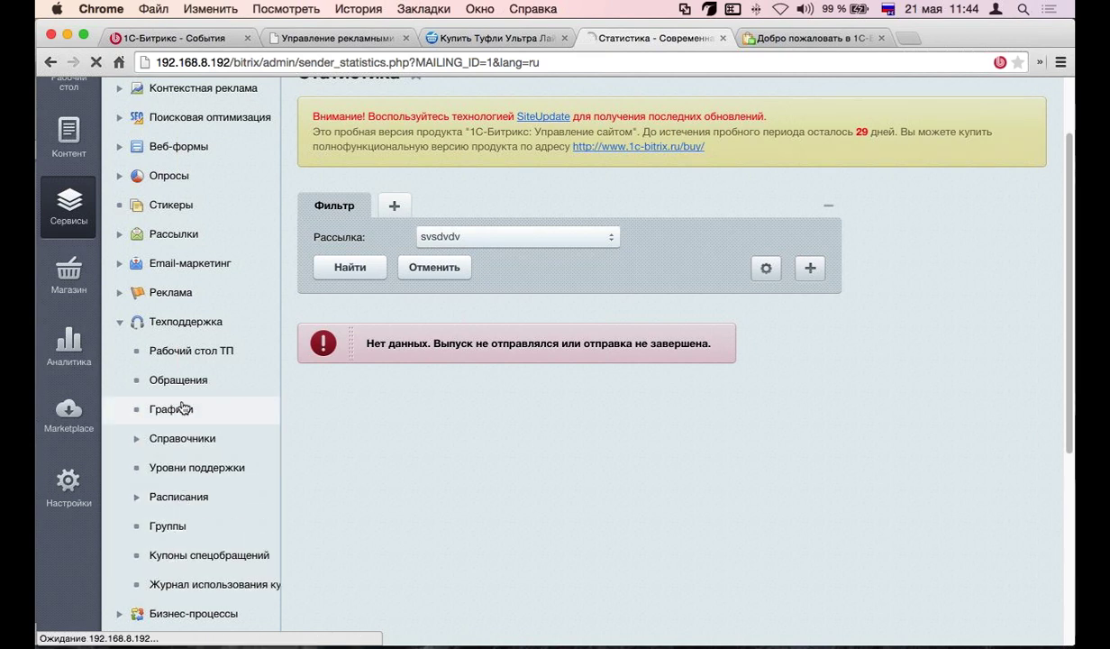
pyautogui.scroll(-3, 212, 413)
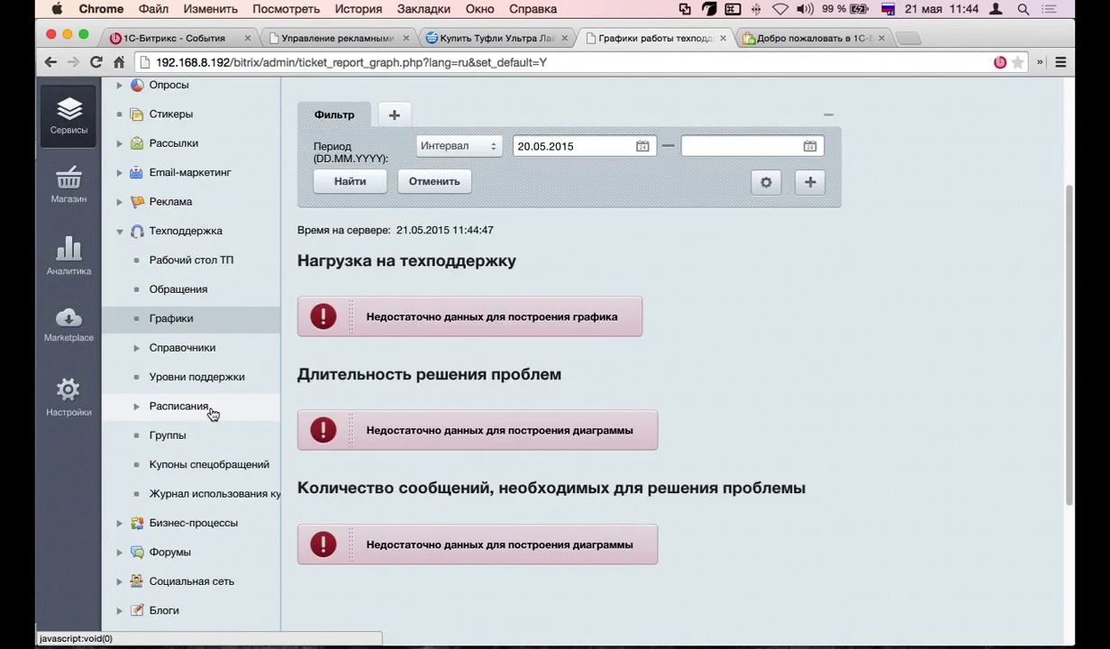
pyautogui.click(171, 289)
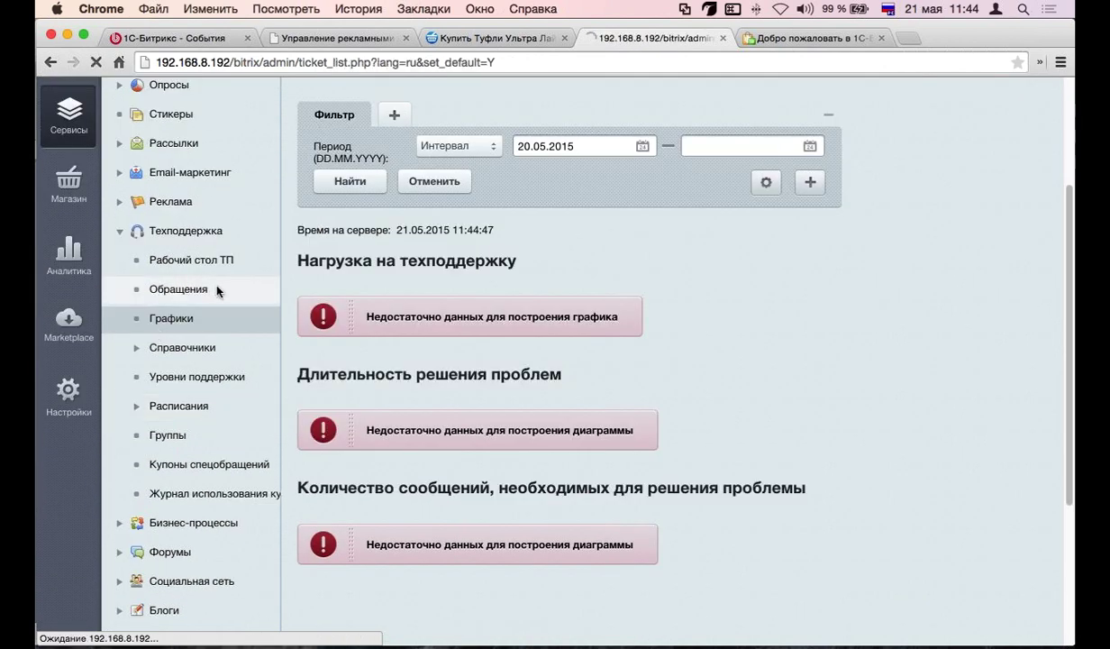
pyautogui.scroll(-5, 328, 382)
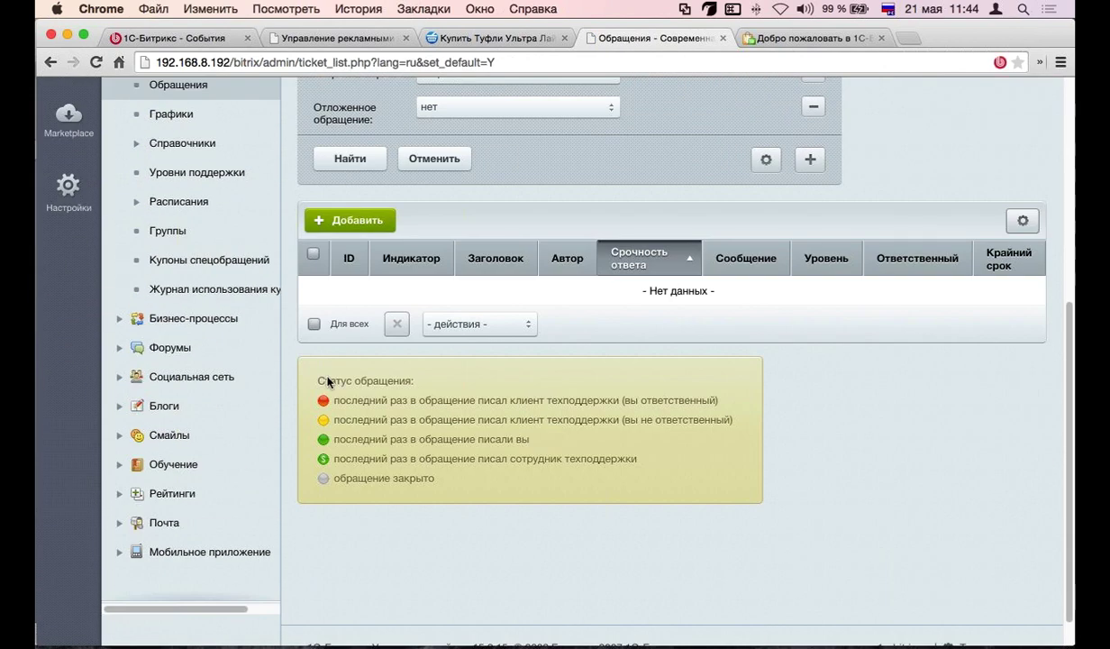
pyautogui.scroll(2, 328, 382)
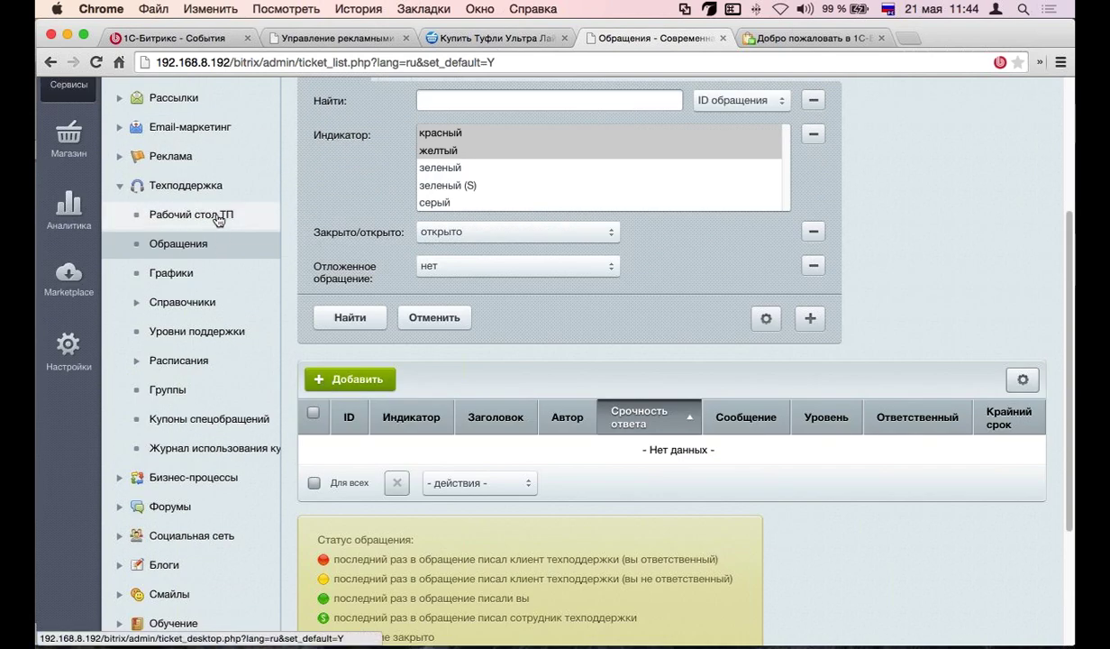
# Look over the Рабочий стол ТП page of technical support, and collapse the Техподдержка section
pyautogui.click(218, 221)
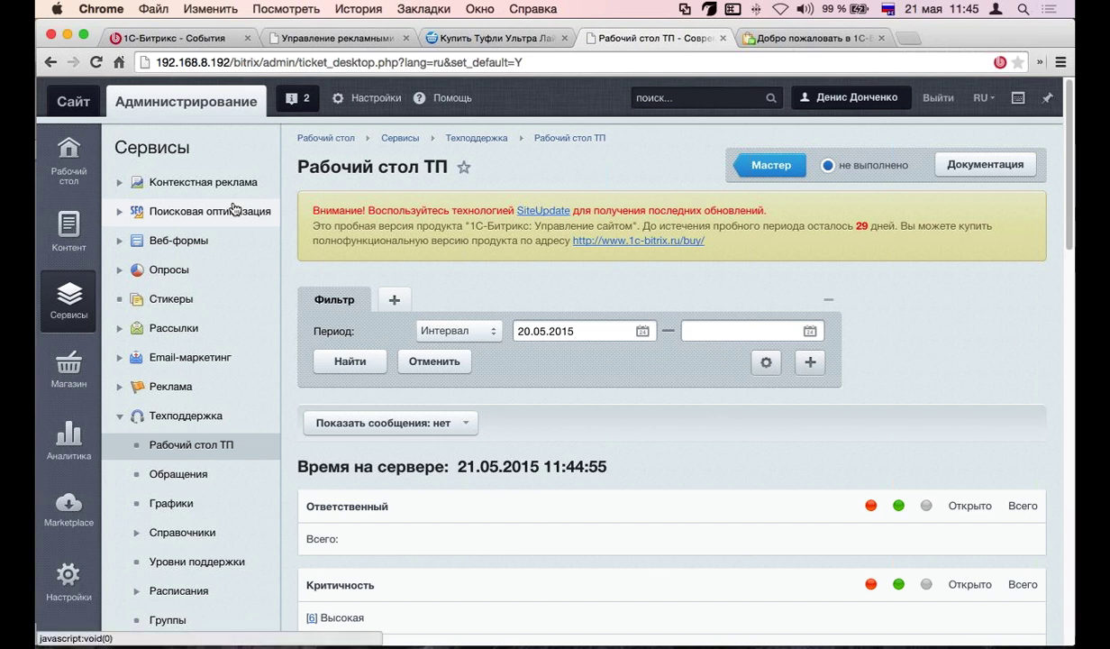
pyautogui.scroll(-1, 235, 209)
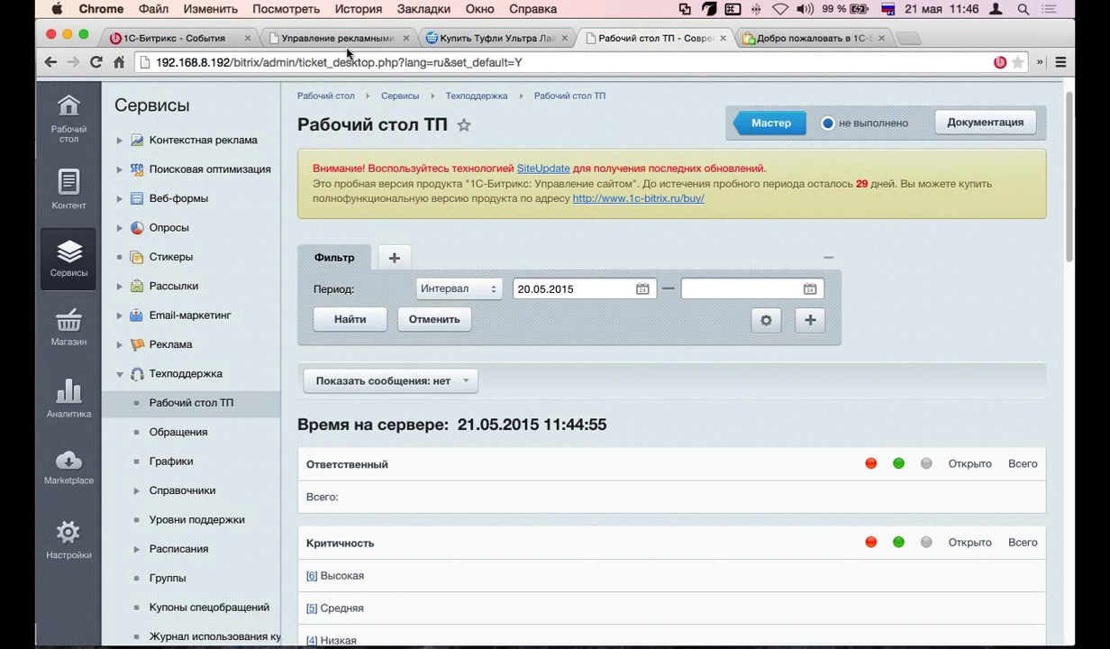
pyautogui.scroll(-1, 377, 385)
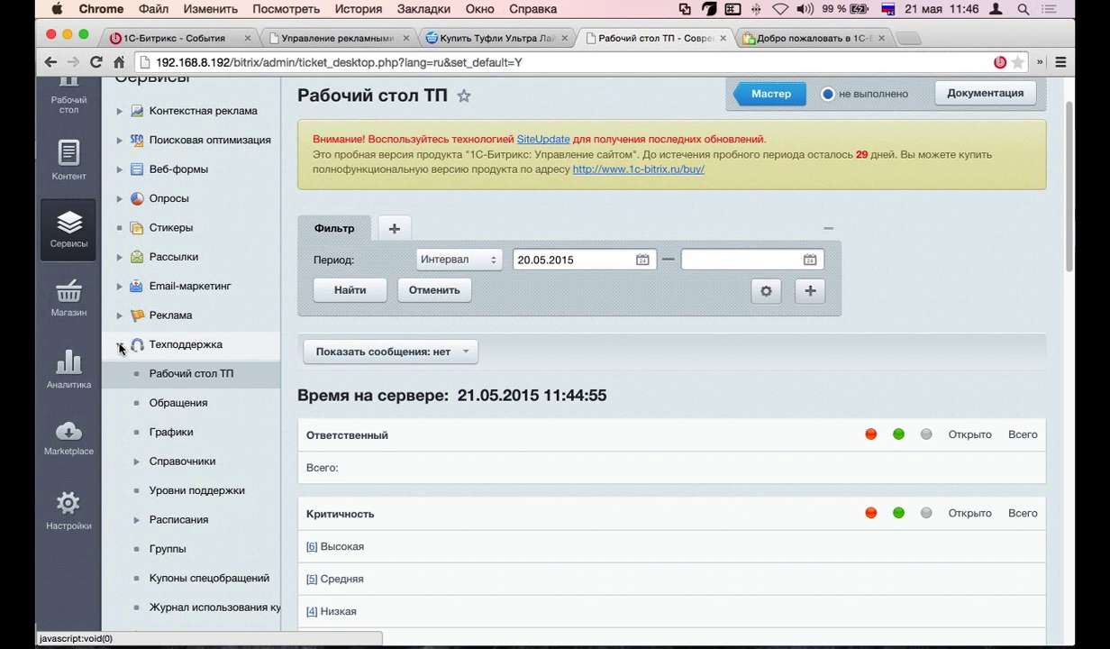
pyautogui.click(120, 346)
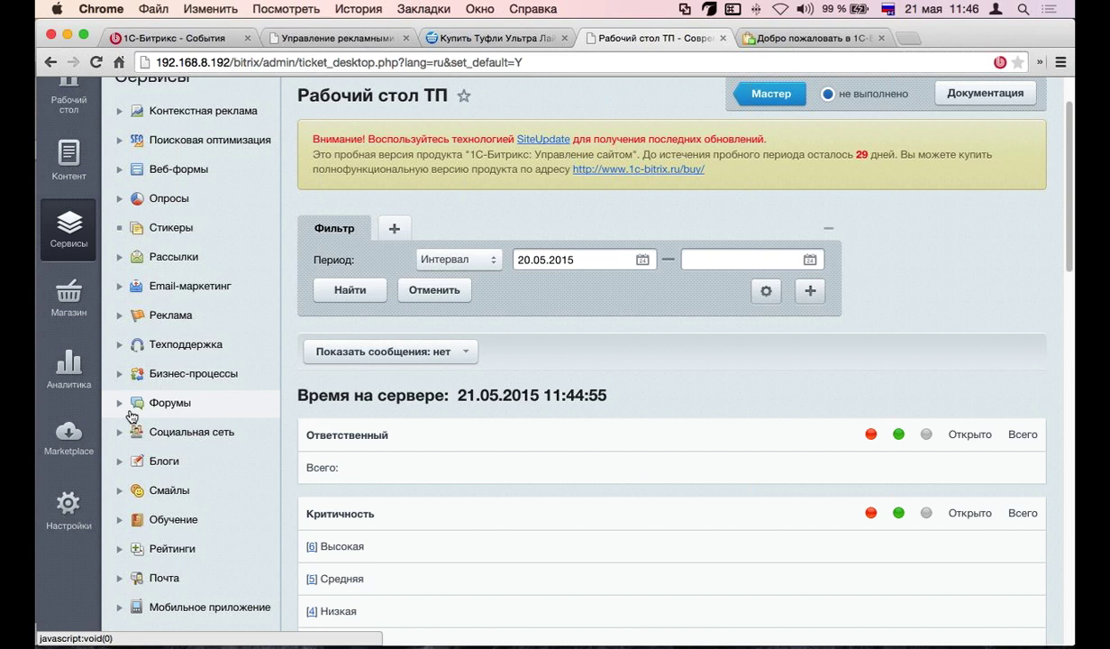
# Expand the Социальная сеть and Обучение sections to view their contents, and collapse Обучение again
pyautogui.click(120, 433)
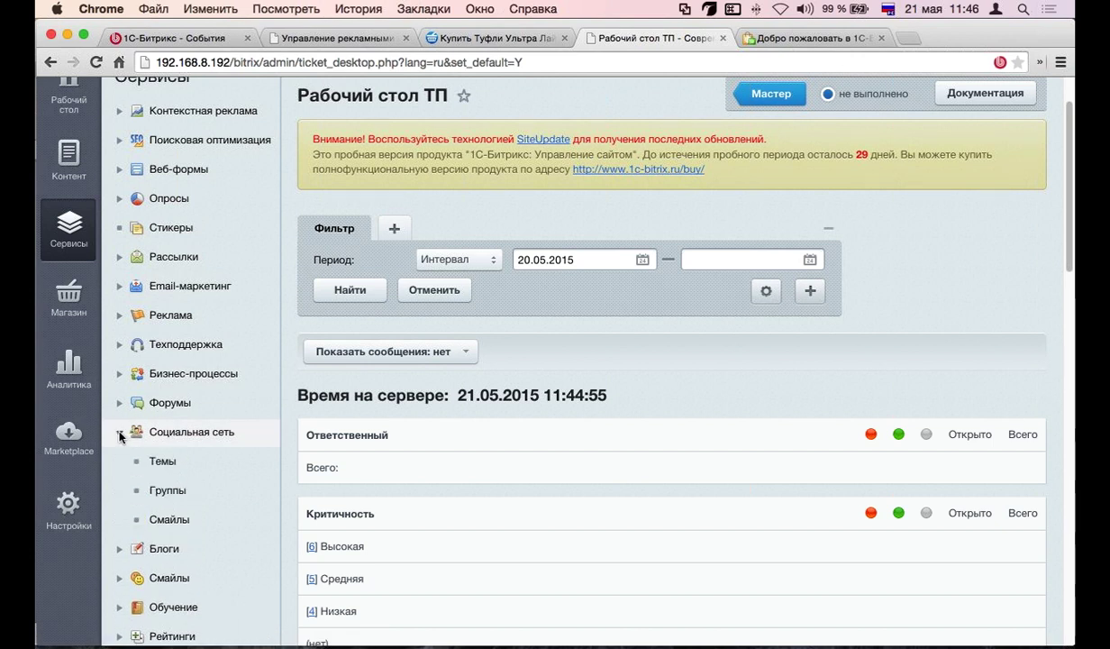
pyautogui.scroll(-5, 115, 464)
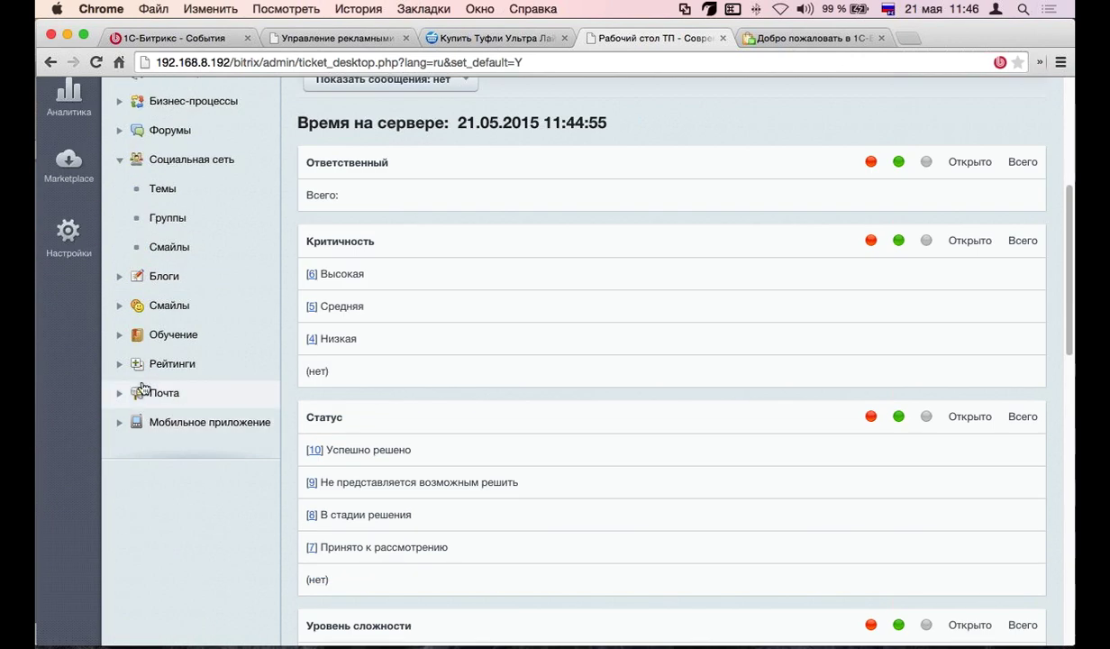
pyautogui.click(120, 335)
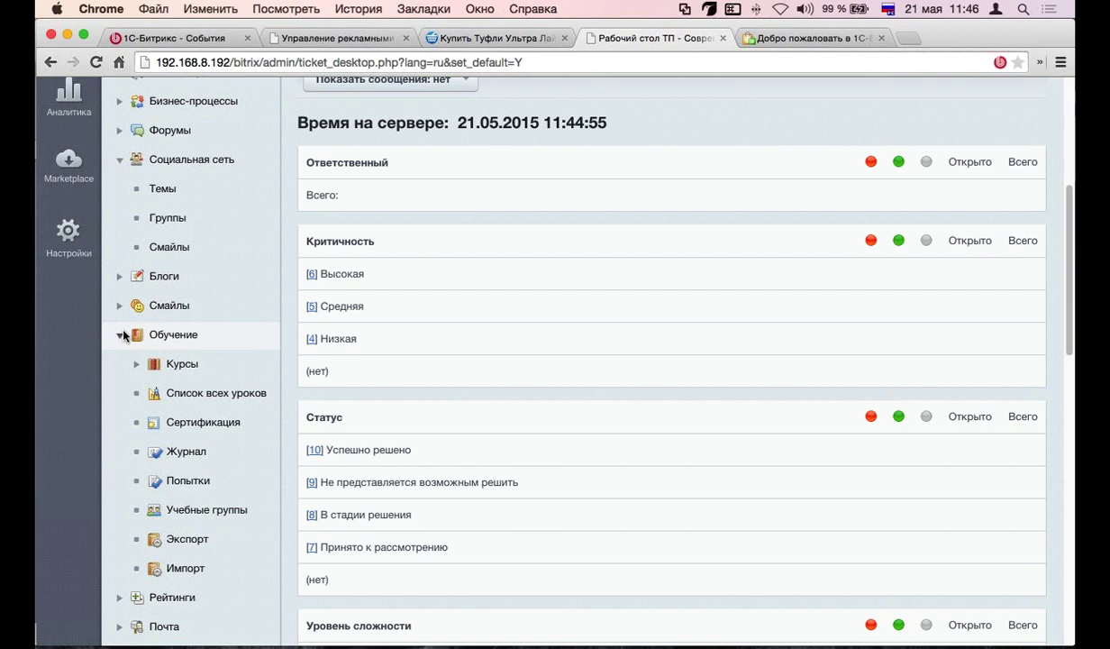
pyautogui.scroll(2, 124, 335)
pyautogui.scroll(1, 123, 335)
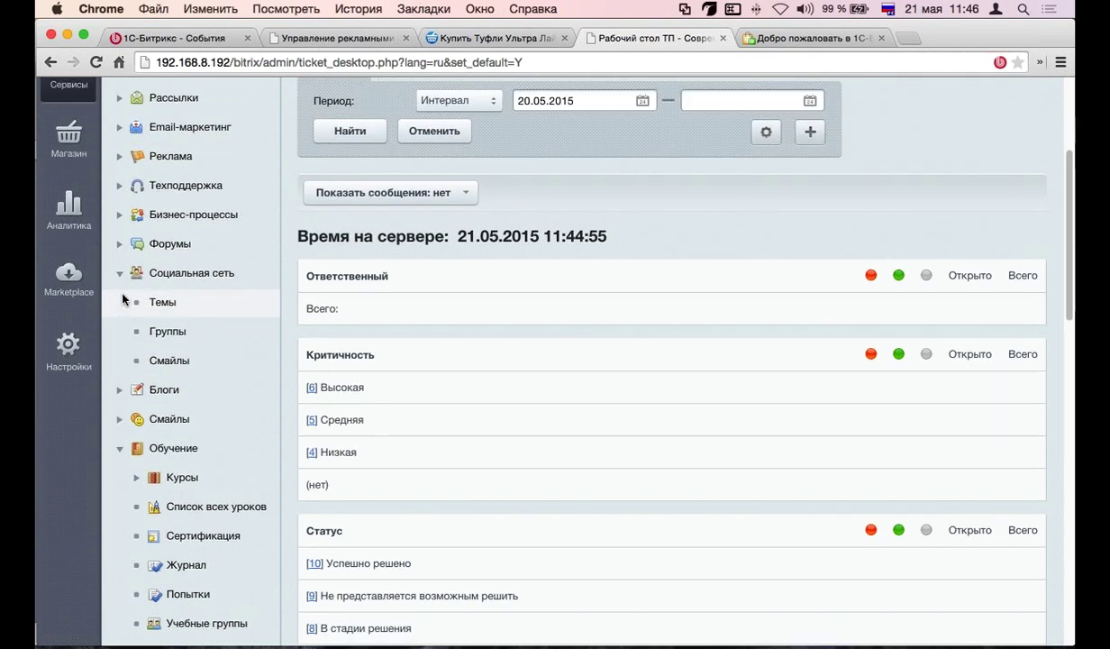
pyautogui.scroll(1, 123, 299)
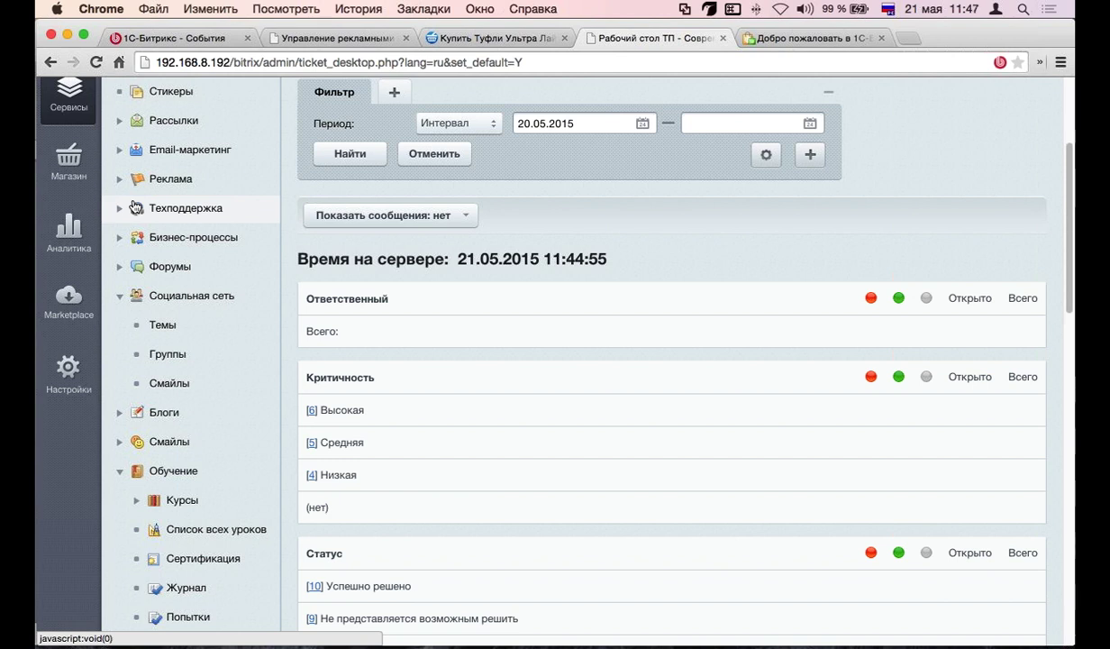
pyautogui.click(119, 470)
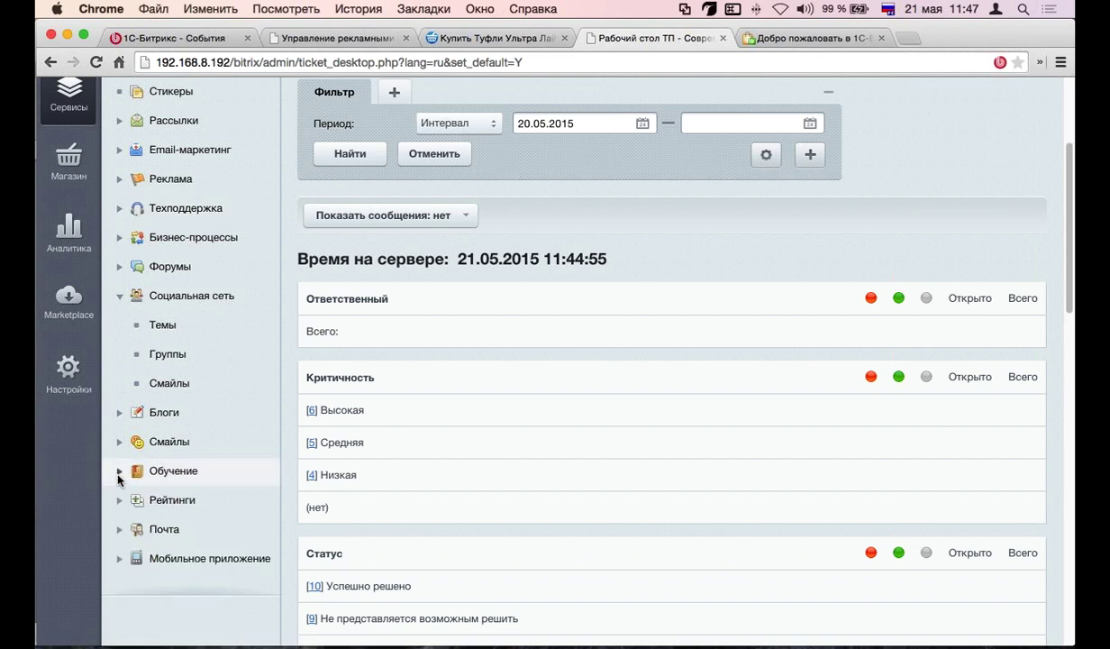
# Expand the Мобильное приложение section and open Конструктор мобильных приложений
pyautogui.scroll(-1, 174, 474)
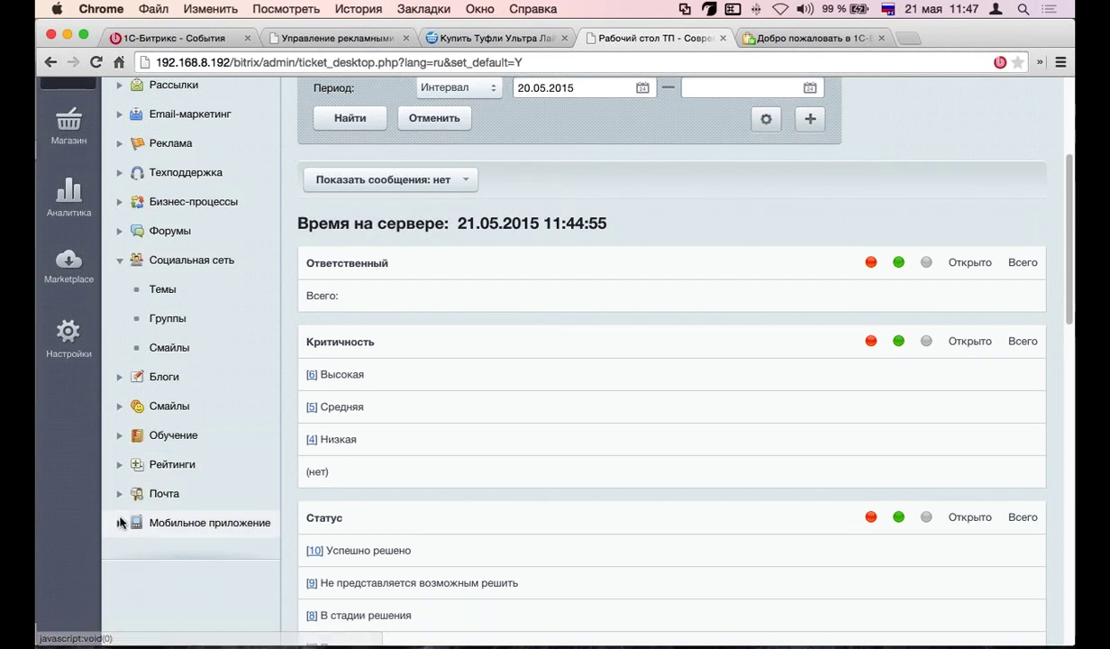
pyautogui.click(120, 524)
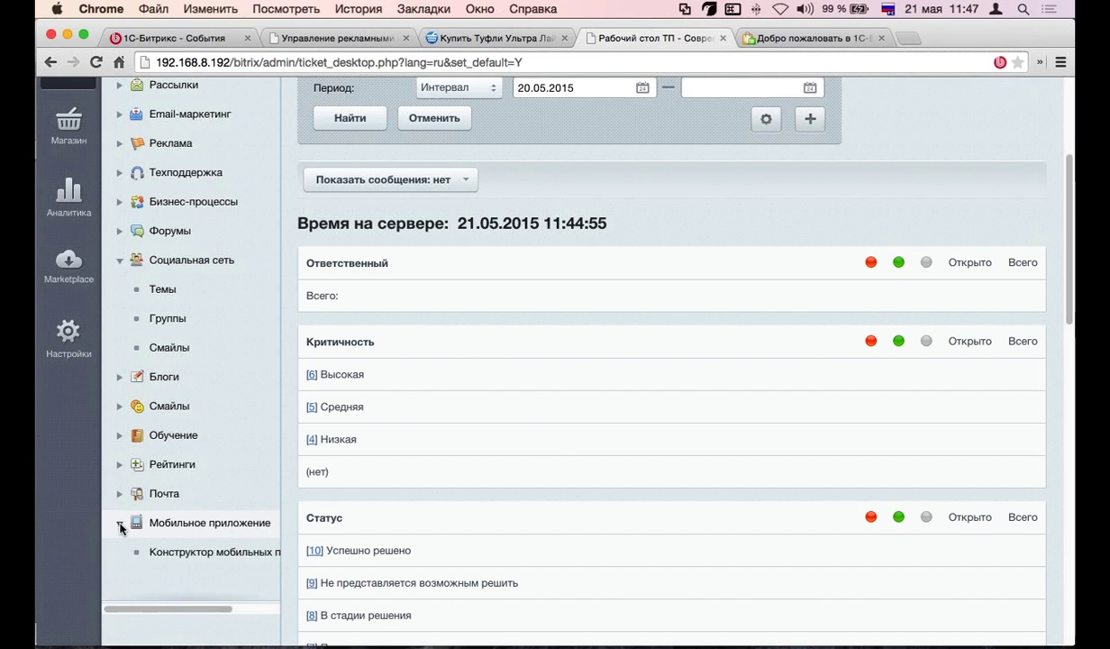
pyautogui.scroll(-1, 120, 525)
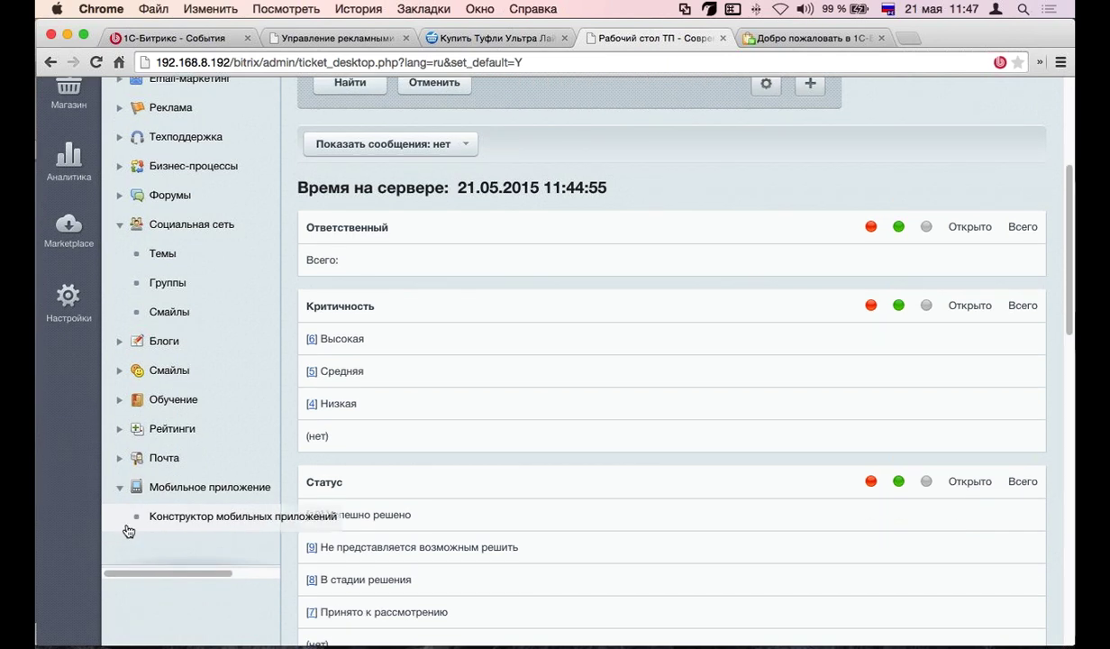
pyautogui.click(178, 527)
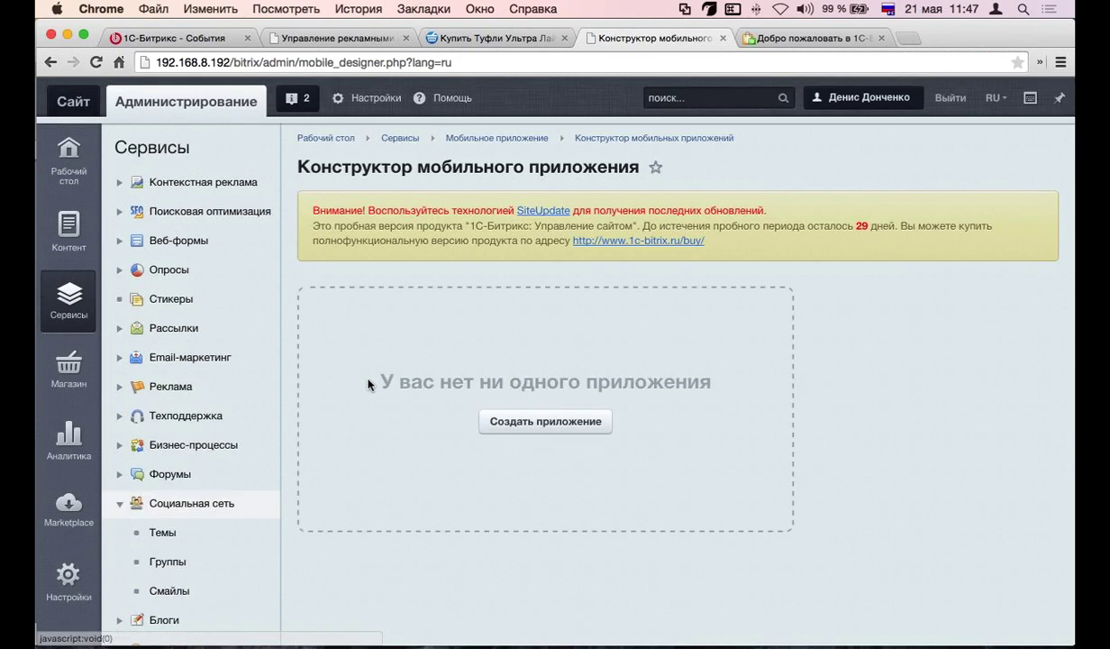
# View the fields of the form for creating a mobile application, and close it without creating one
pyautogui.click(521, 424)
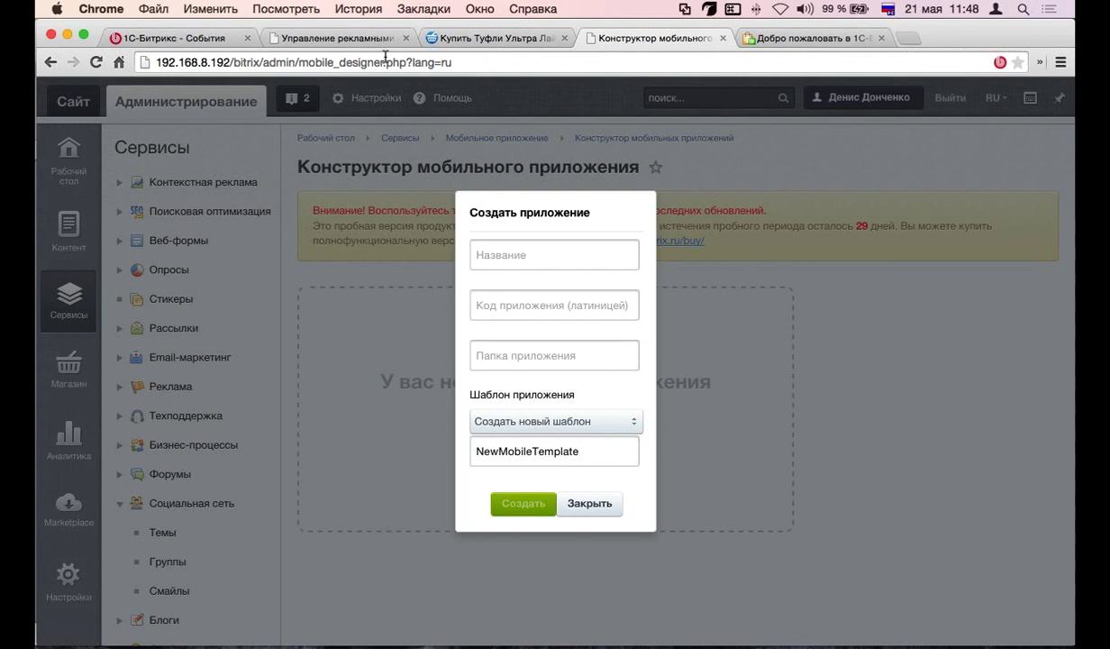
pyautogui.moveTo(460, 62); pyautogui.dragTo(152, 63)
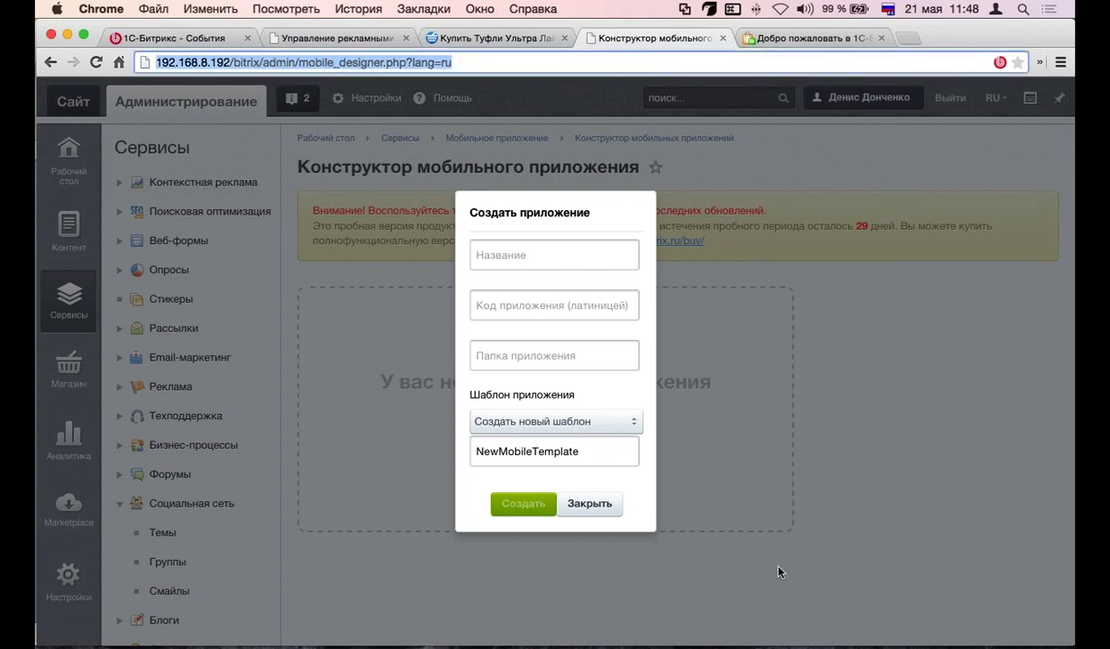
pyautogui.click(590, 504)
pyautogui.scroll(-2, 126, 548)
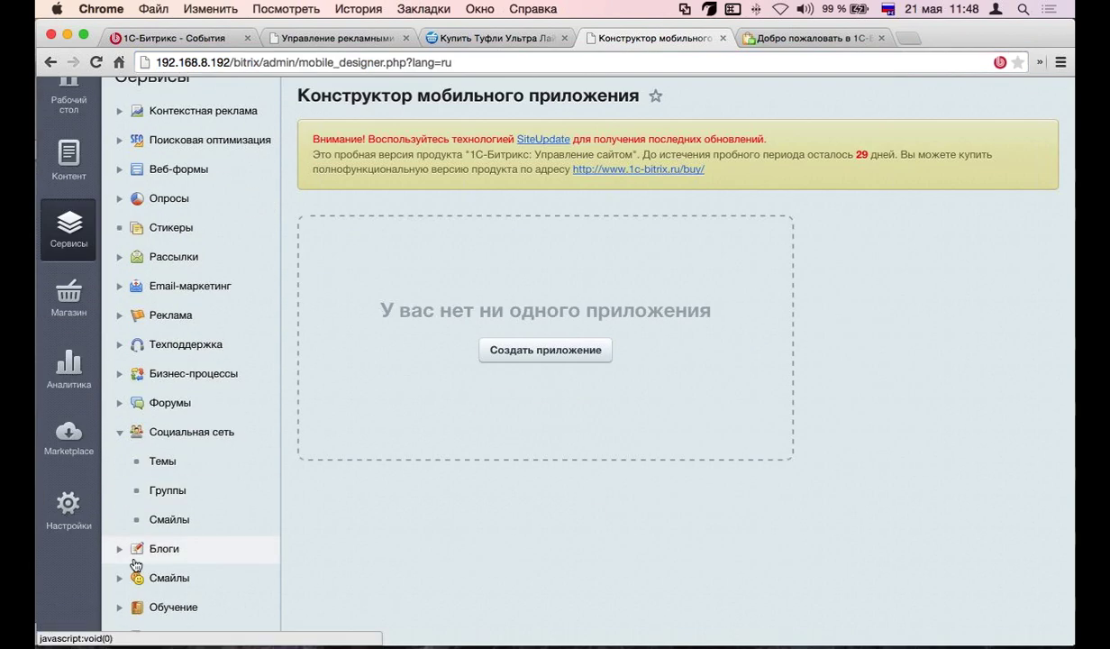
# View the contents of the Магазин and Аналитика sections, and return to the Сервисы section list
pyautogui.click(80, 291)
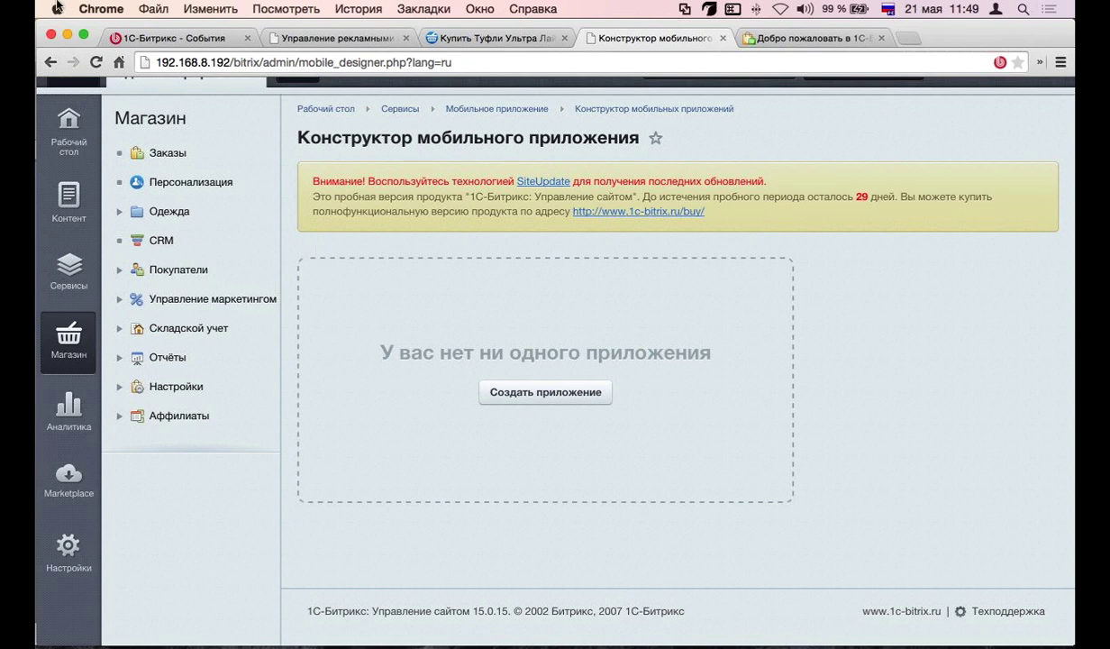
pyautogui.click(68, 431)
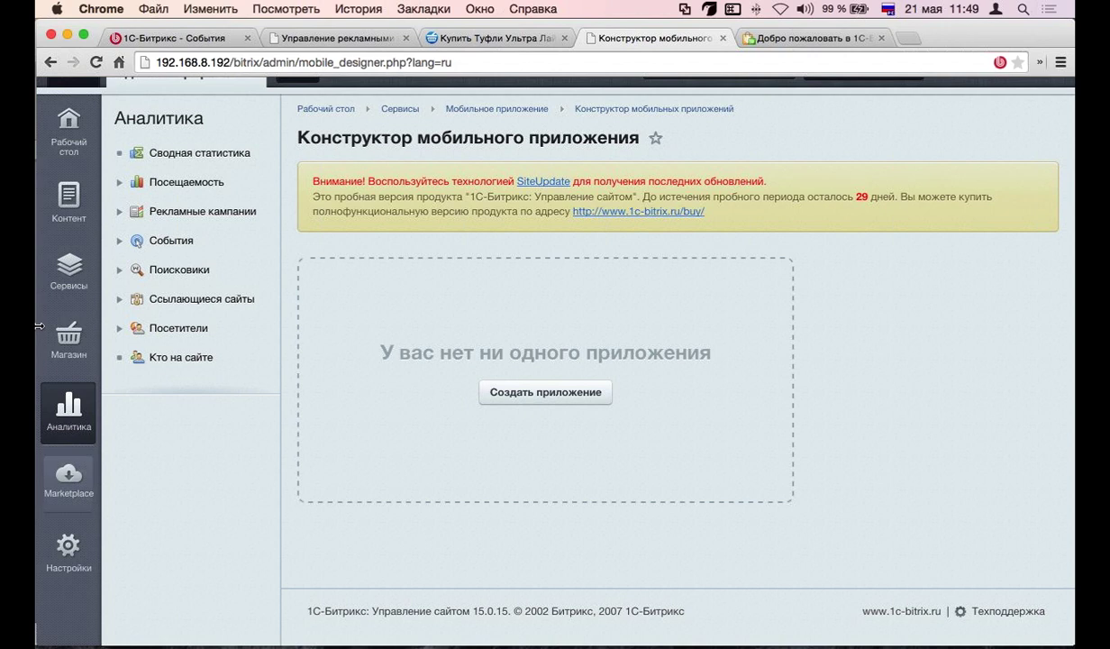
pyautogui.click(59, 287)
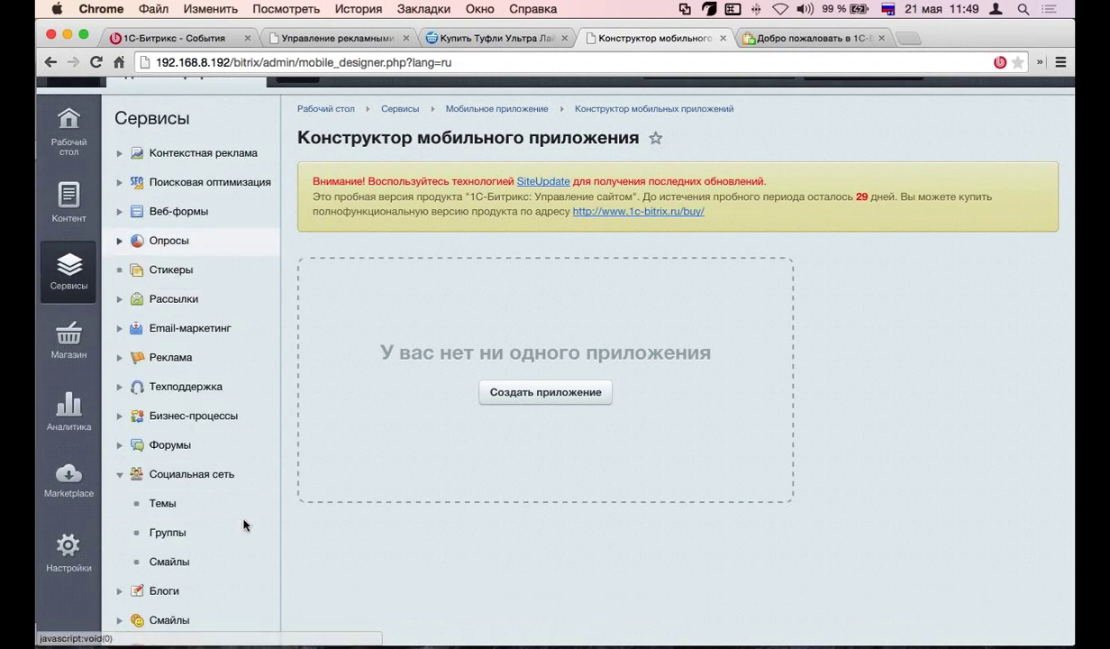
pyautogui.scroll(-2, 107, 423)
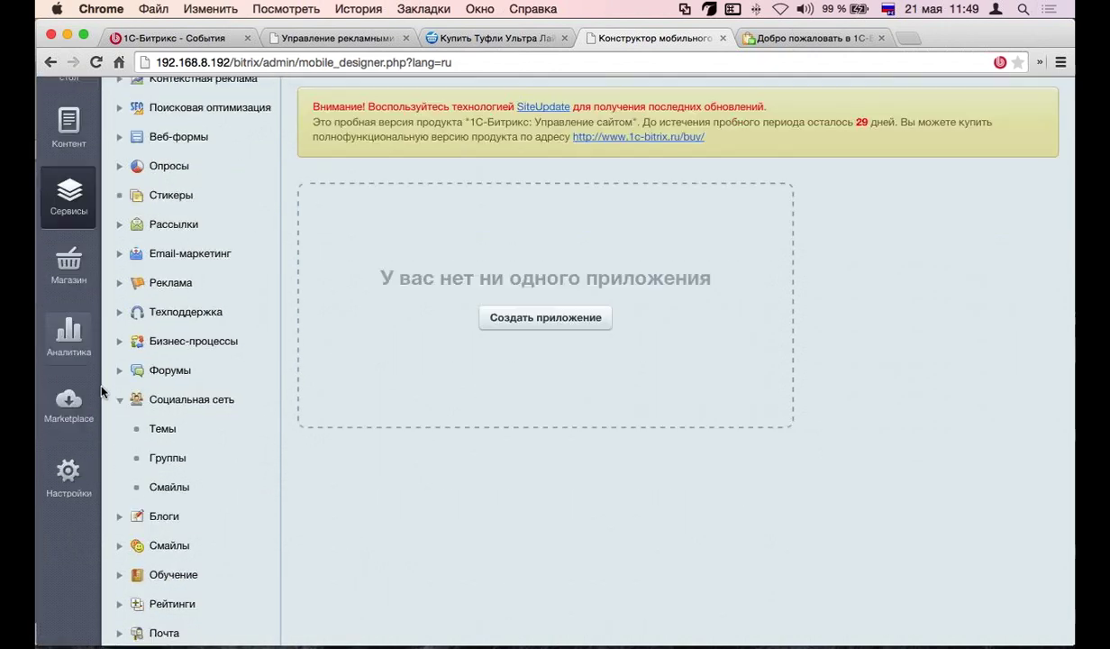
# Revisit the Аналитика section, and expand Каталог решений in the Marketplace section
pyautogui.click(77, 341)
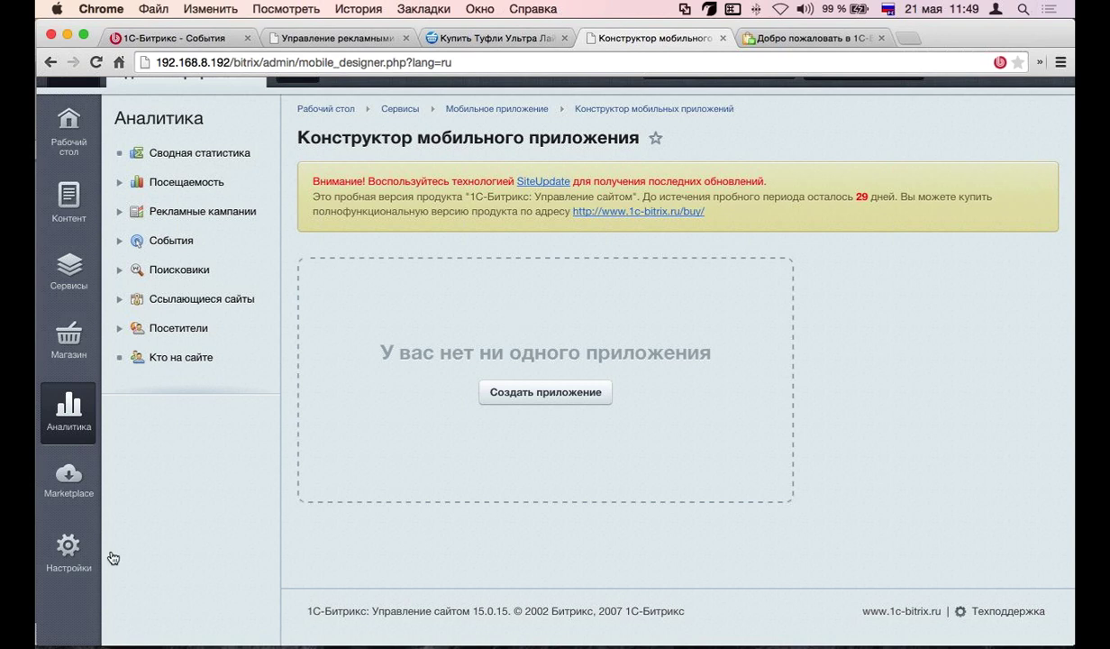
pyautogui.click(76, 498)
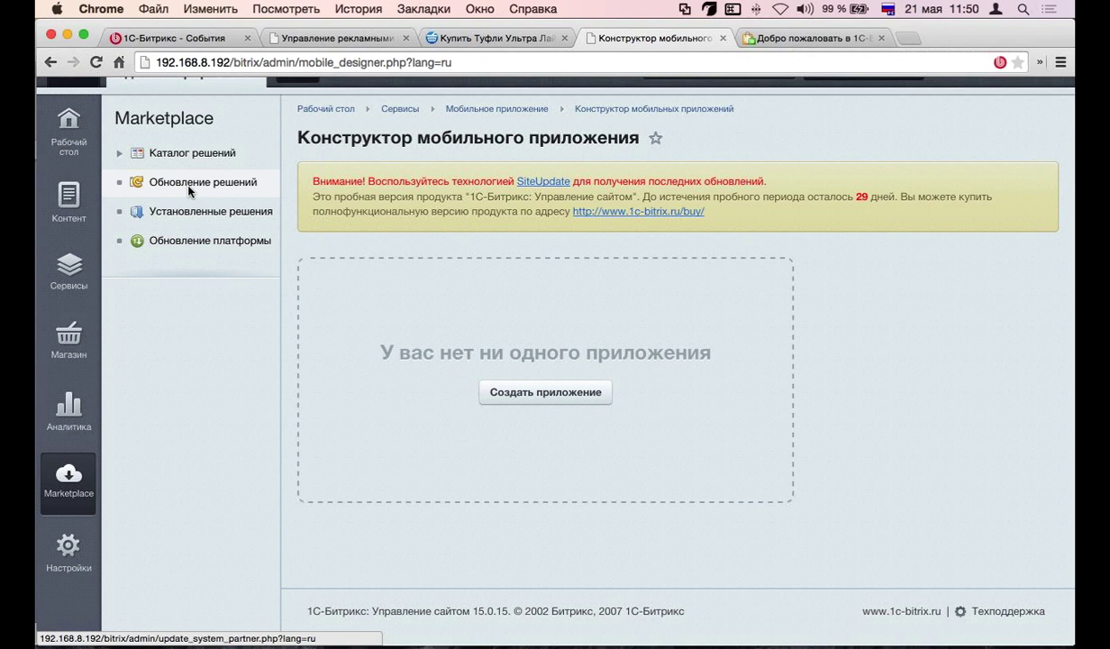
pyautogui.click(119, 153)
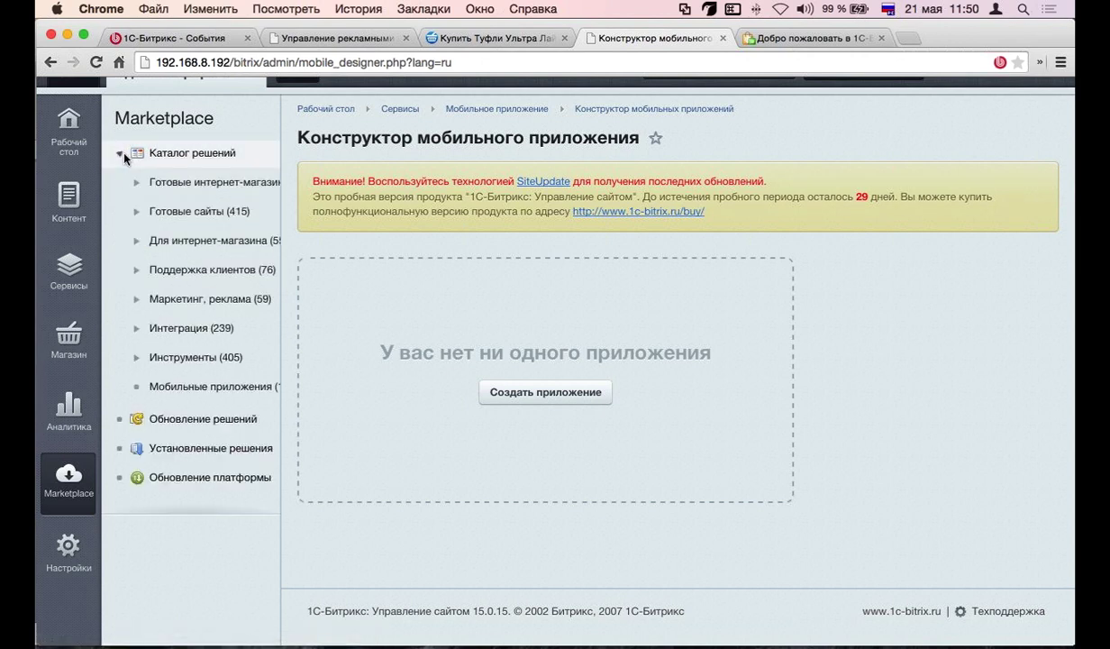
# View the Готовые сайты categories in the Marketplace solution catalogue, and collapse Каталог решений
pyautogui.click(137, 212)
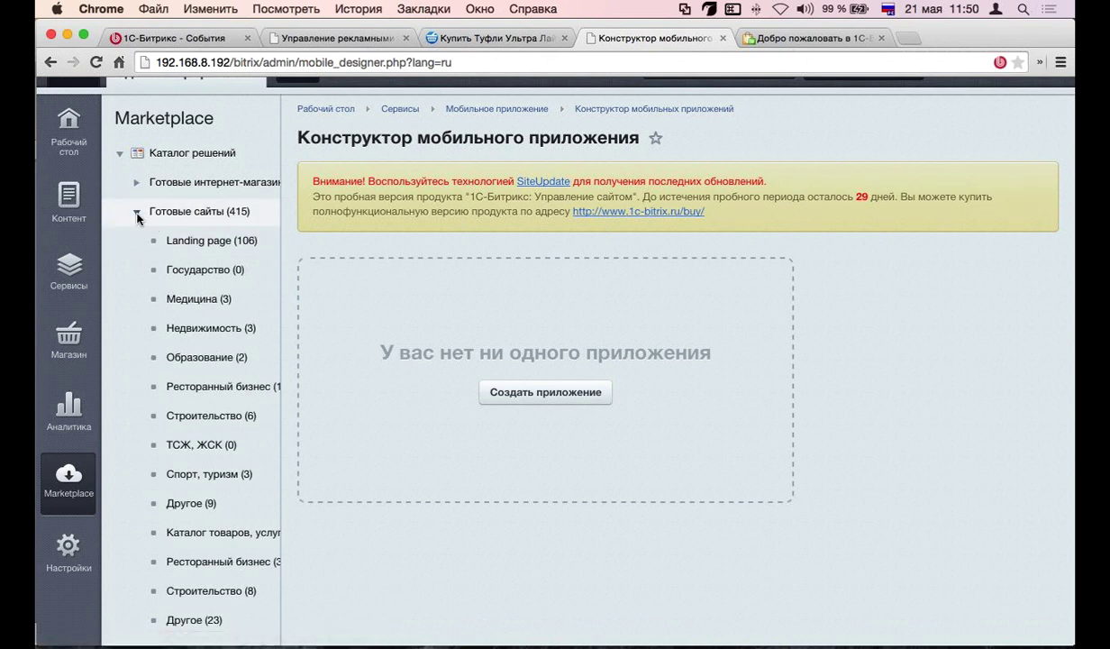
pyautogui.click(137, 213)
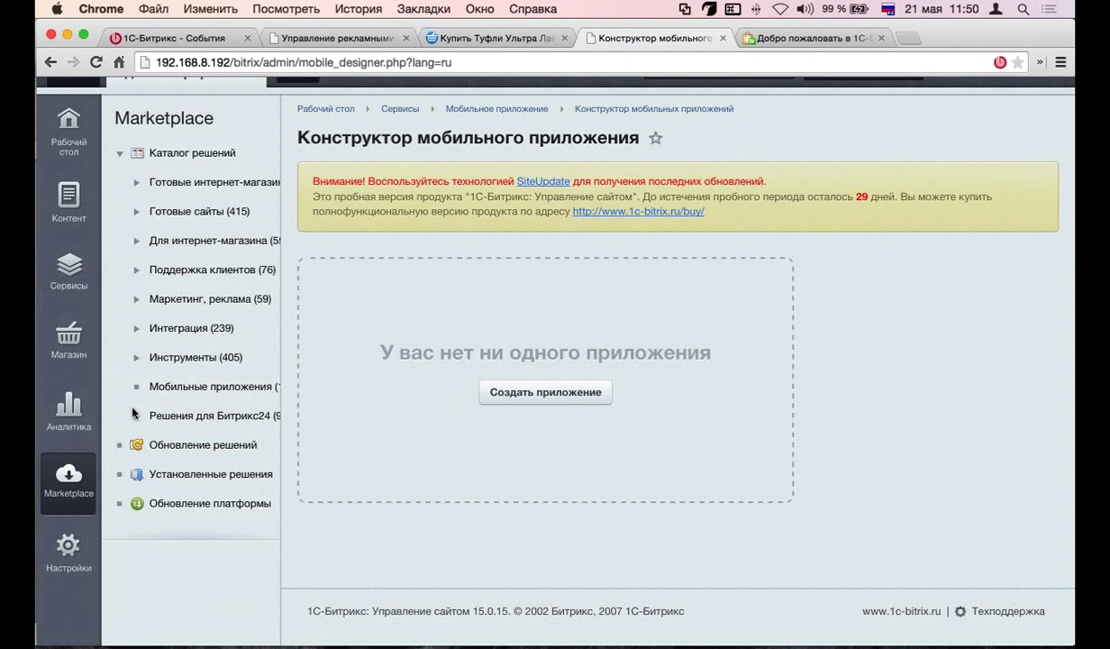
pyautogui.click(120, 155)
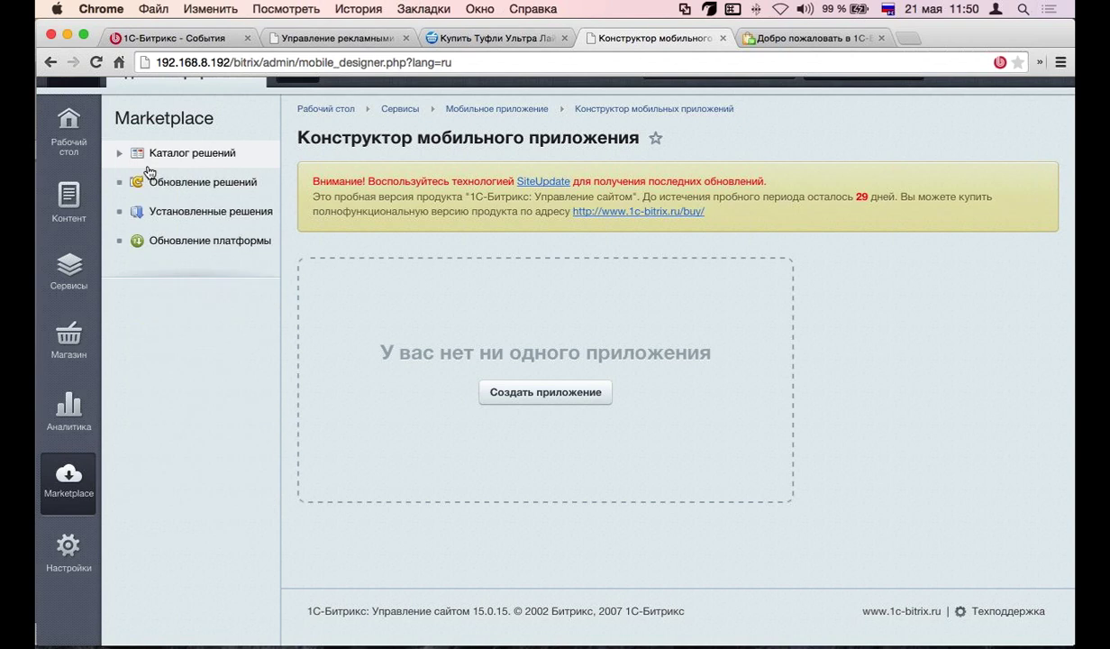
# Open Обновление платформы in the Marketplace section and review the licence key and system update blocks
pyautogui.click(203, 242)
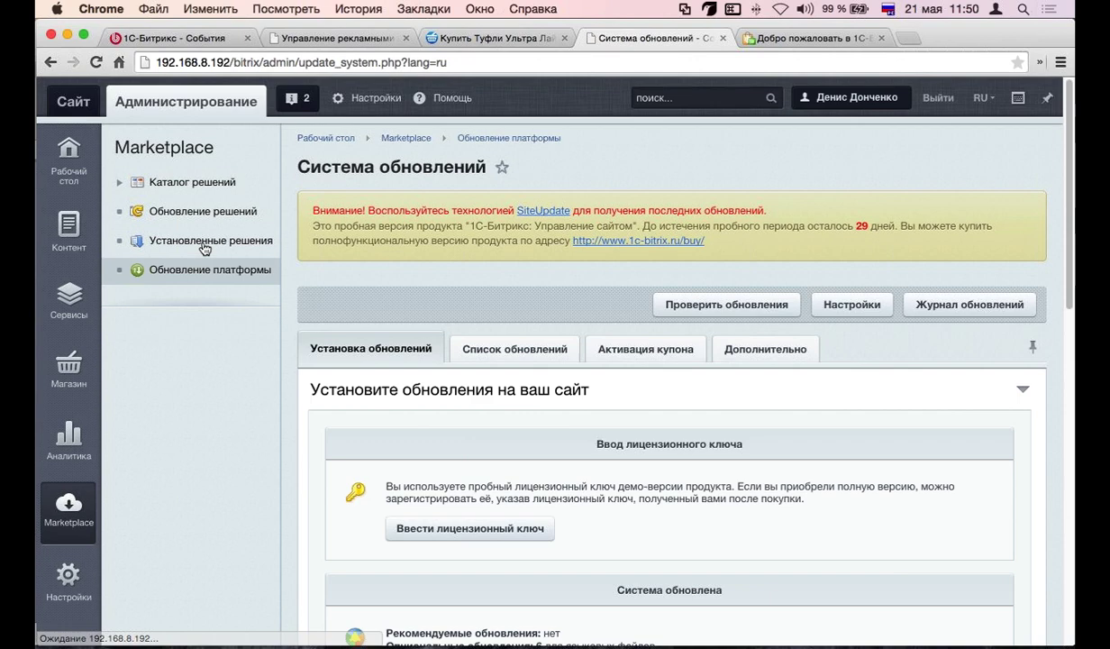
pyautogui.scroll(-2, 366, 309)
pyautogui.scroll(-5, 366, 309)
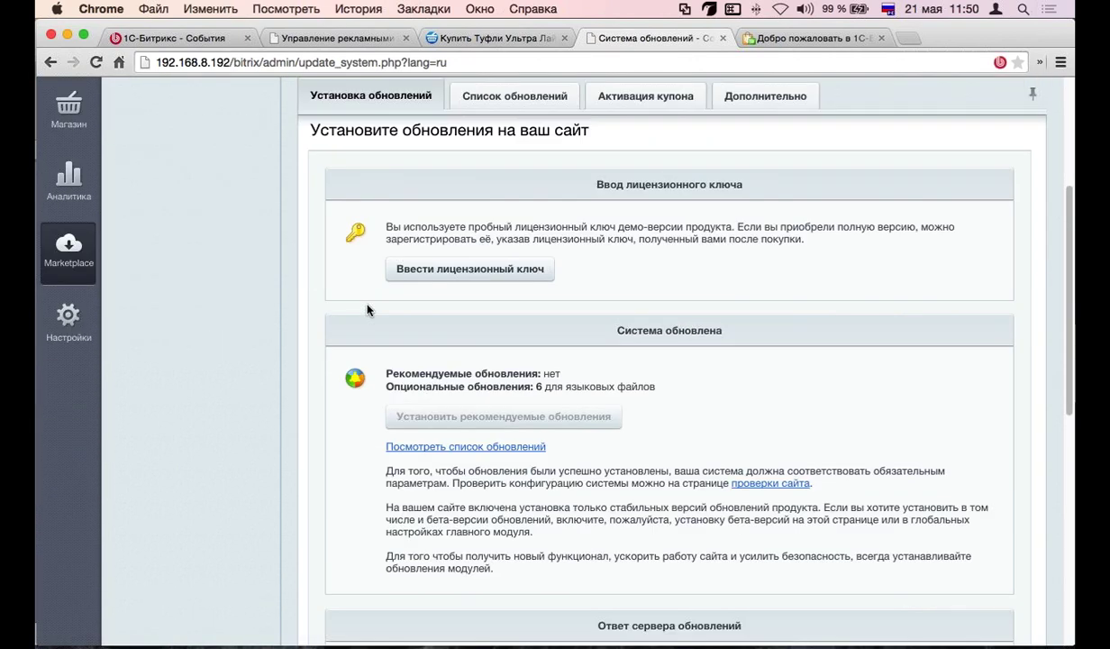
pyautogui.scroll(-4, 366, 309)
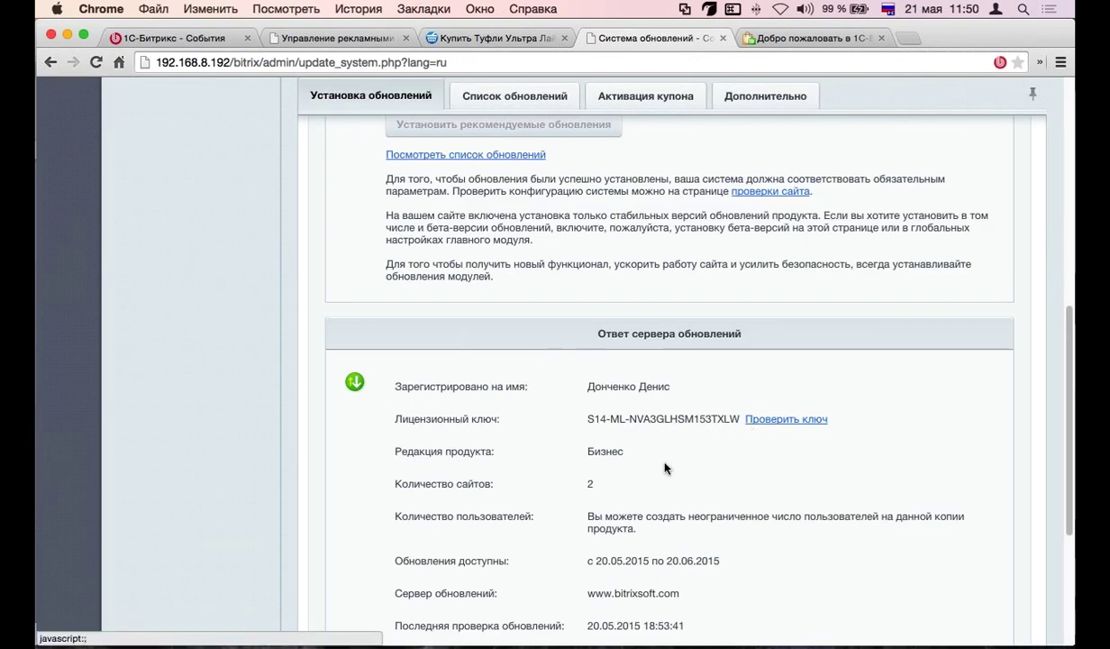
# Examine the number of sites and the update availability period in the update server response
pyautogui.doubleClick(590, 484)
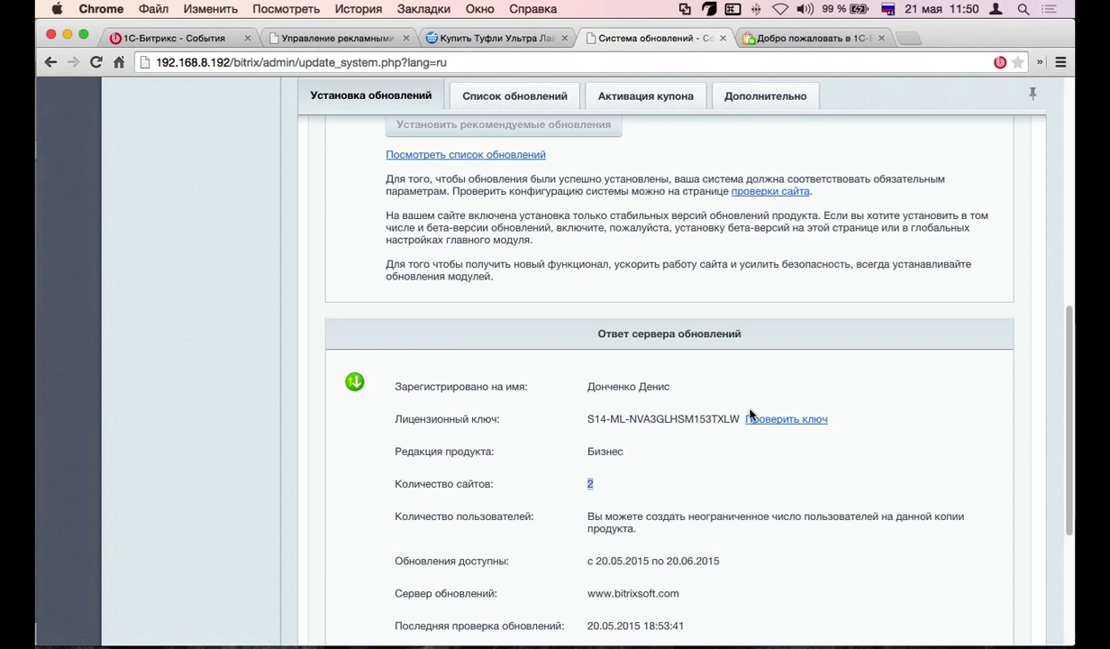
pyautogui.scroll(-1, 576, 416)
pyautogui.scroll(-3, 699, 461)
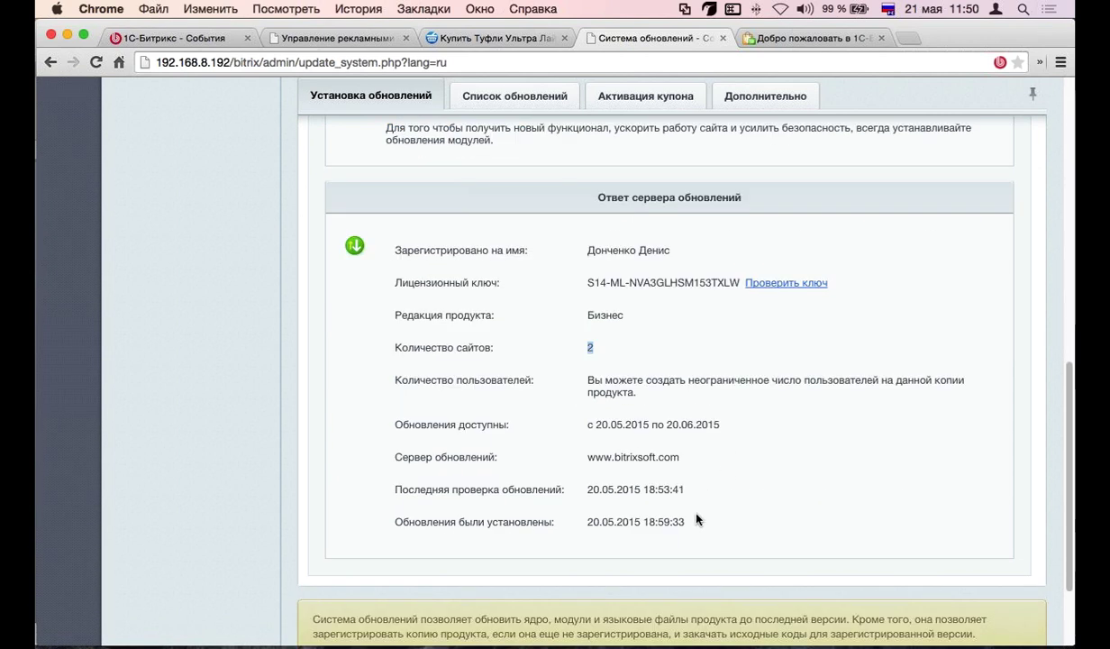
pyautogui.click(721, 423)
pyautogui.keyDown('shift'); pyautogui.click(590, 423); pyautogui.keyUp('shift')
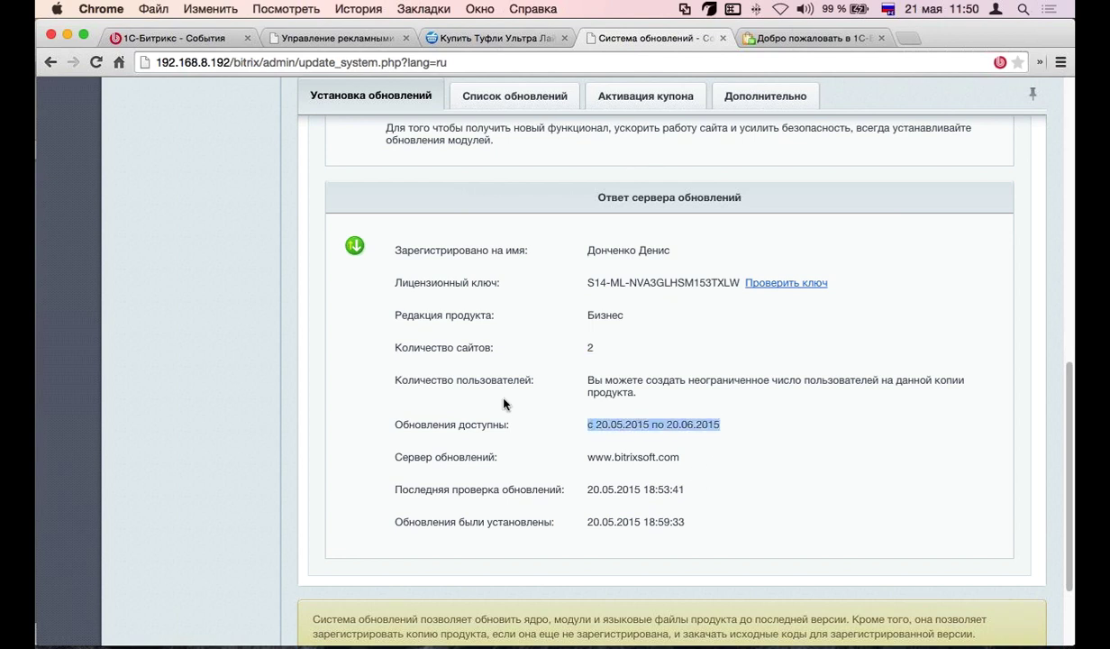
pyautogui.scroll(1, 495, 401)
pyautogui.scroll(10, 494, 401)
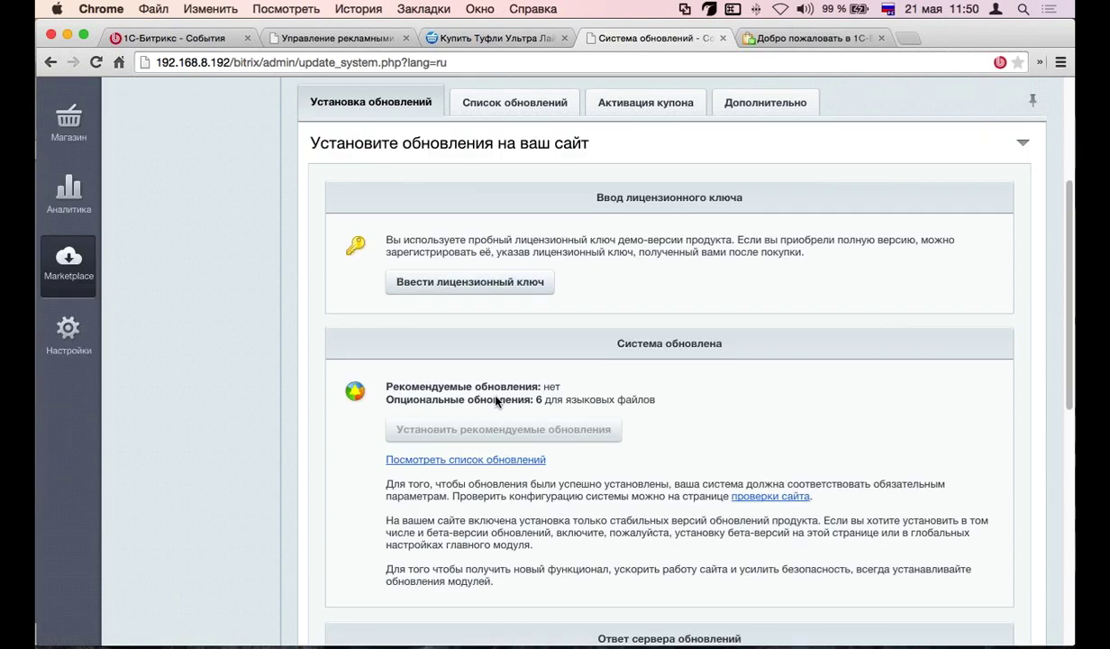
# View the update list and the additional update options, and enable installation of beta versions
pyautogui.click(502, 102)
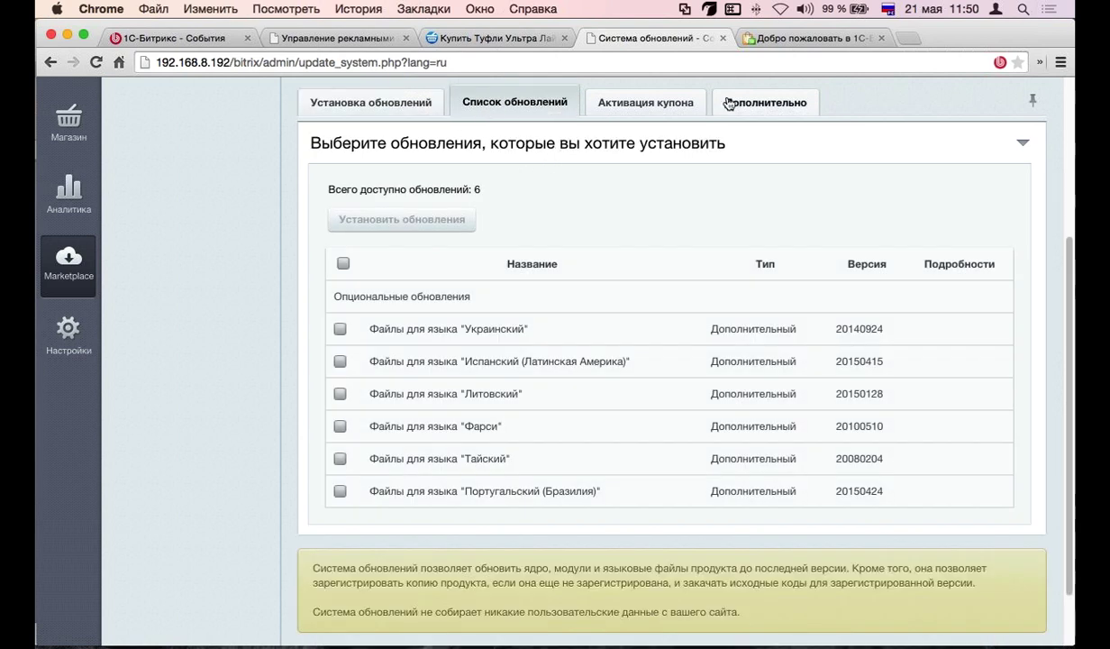
pyautogui.click(664, 103)
pyautogui.click(747, 173)
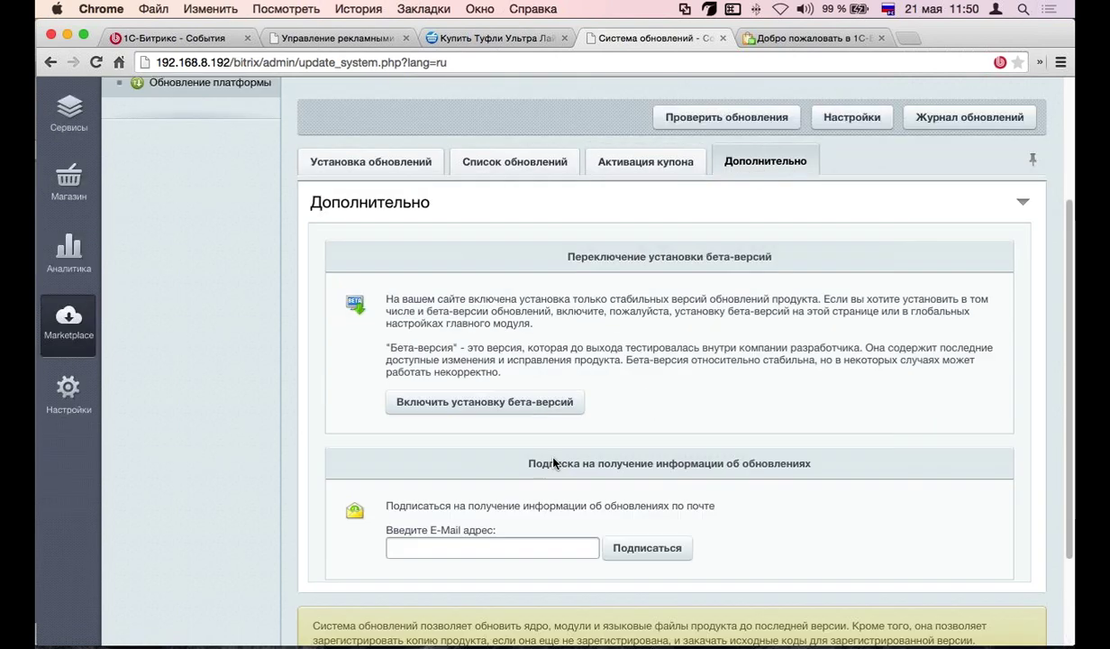
pyautogui.click(524, 405)
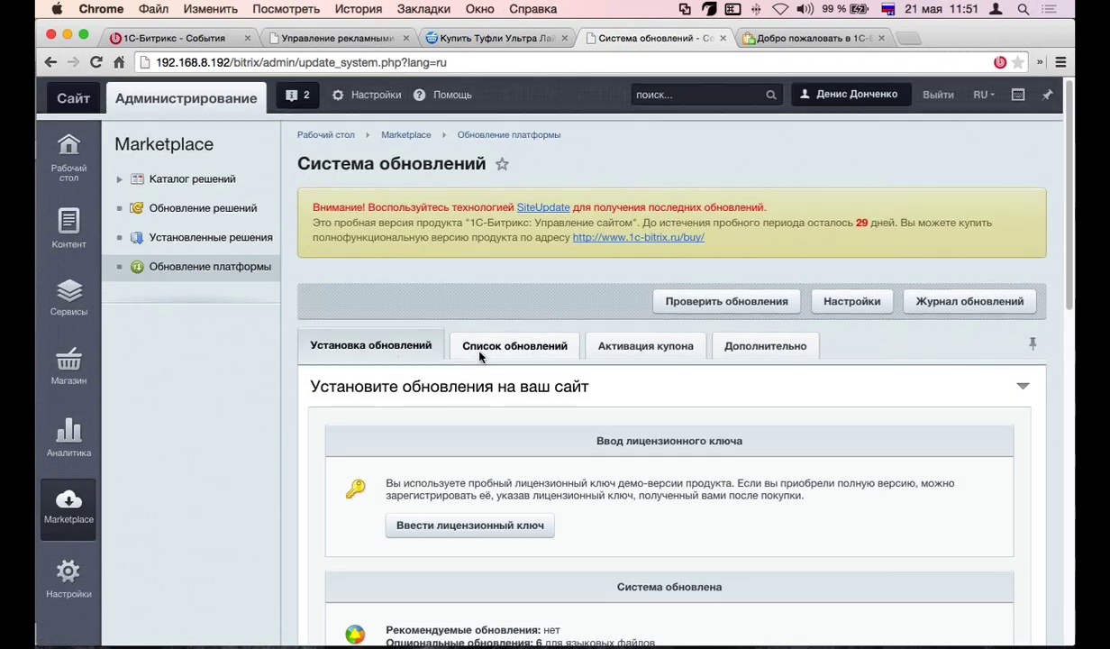
# Check Список обновлений again for available updates, and return to Установка обновлений
pyautogui.scroll(-3, 478, 351)
pyautogui.click(506, 209)
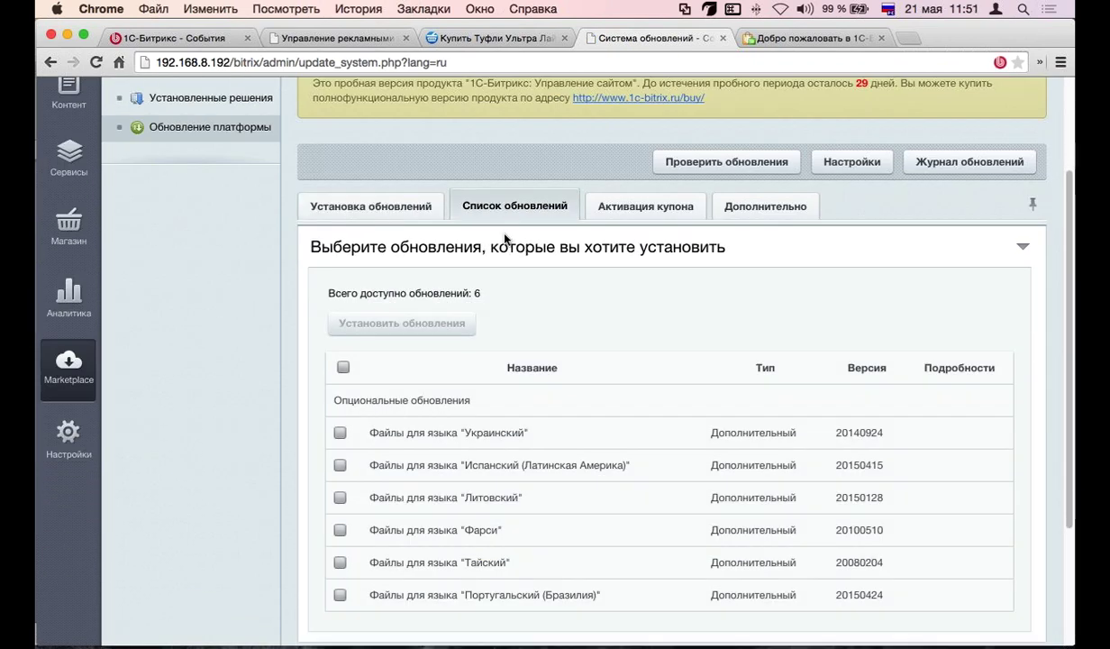
pyautogui.scroll(-1, 517, 291)
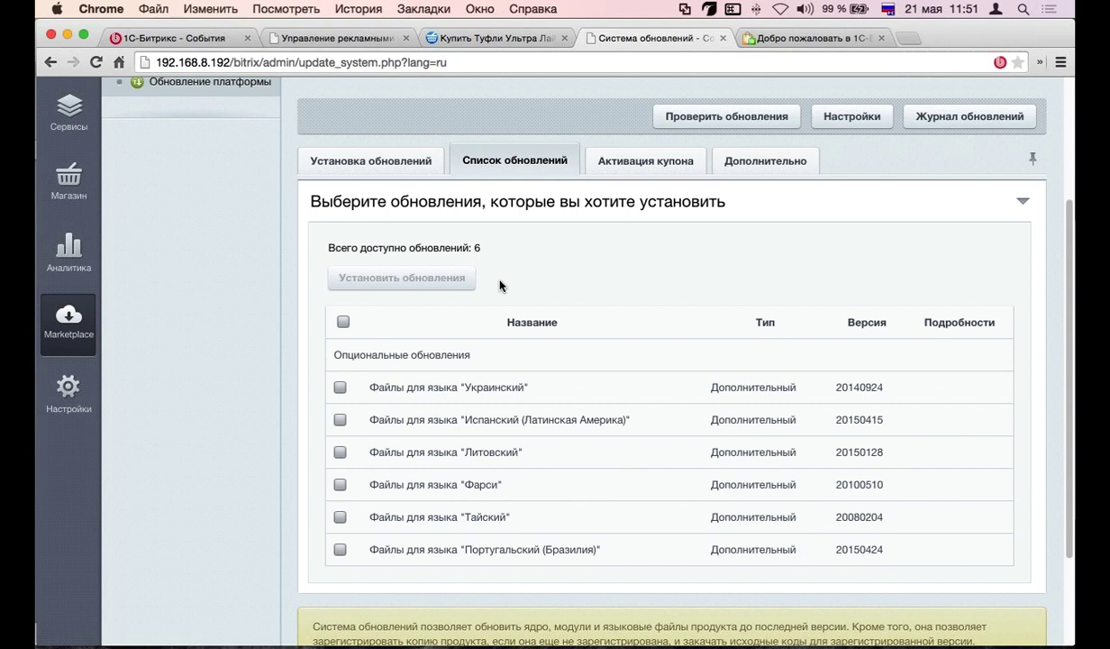
pyautogui.scroll(3, 377, 305)
pyautogui.click(377, 305)
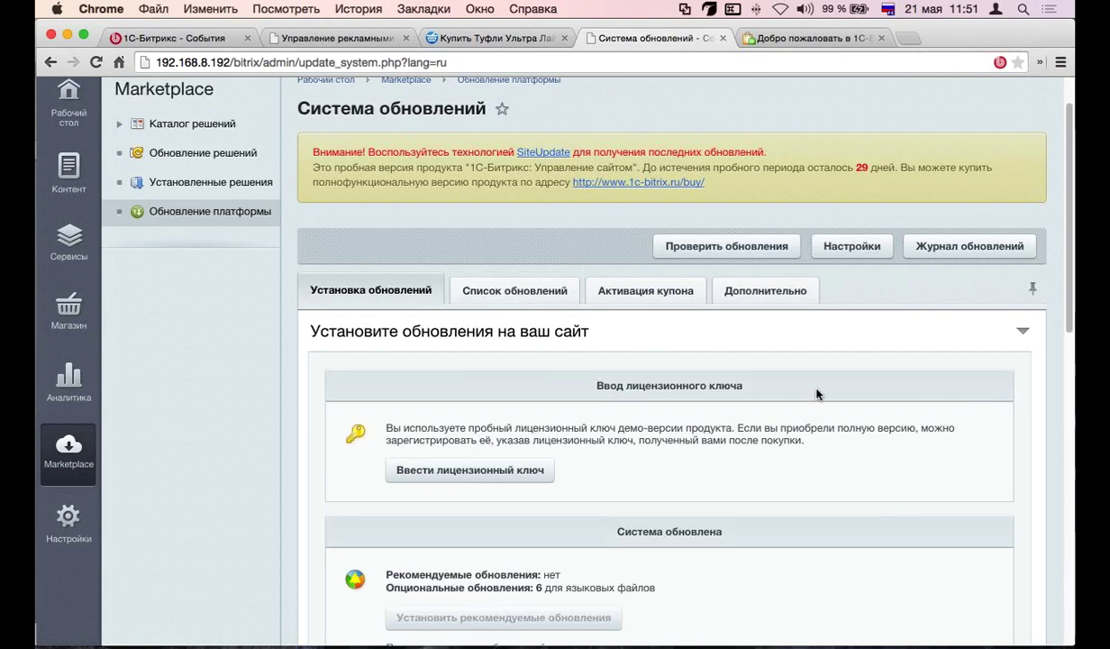
# View the form for entering a licence key, and close it without entering one
pyautogui.scroll(-2, 757, 396)
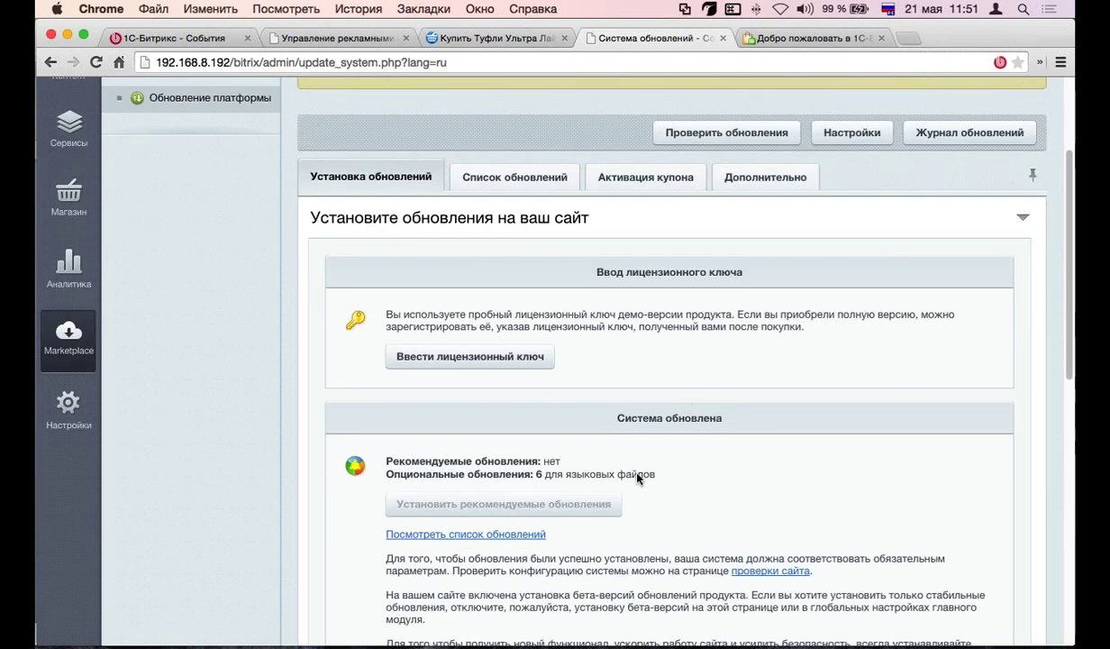
pyautogui.scroll(-1, 636, 478)
pyautogui.click(470, 333)
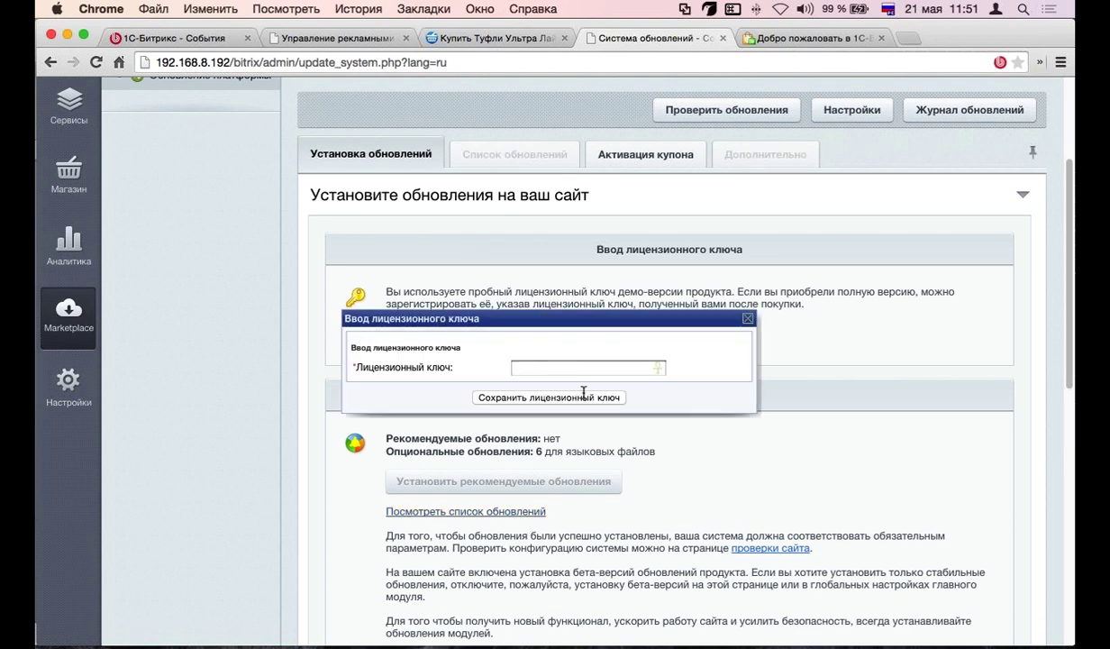
pyautogui.click(746, 318)
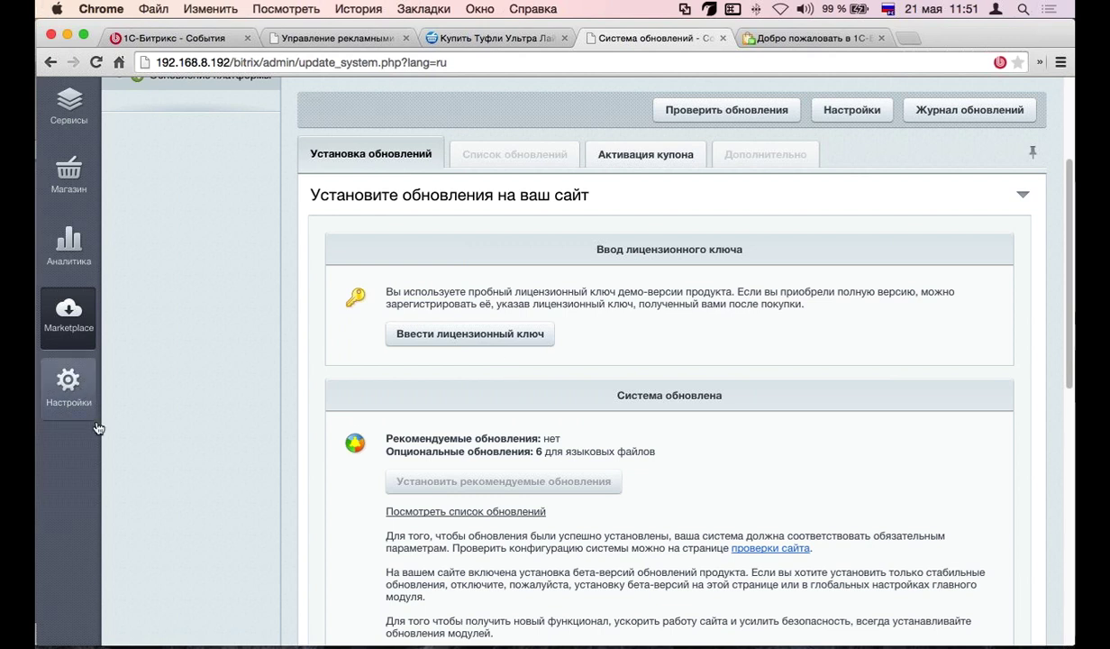
# Open the Настройки section, expand Настройки продукта and look through its items
pyautogui.scroll(5, 194, 446)
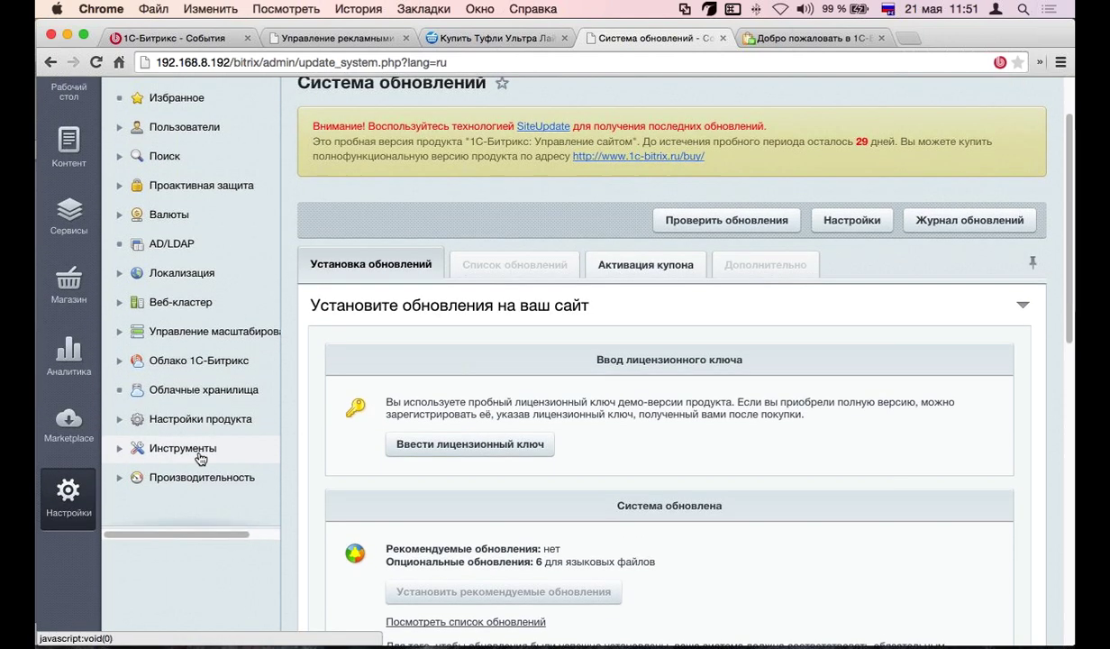
pyautogui.scroll(2, 200, 459)
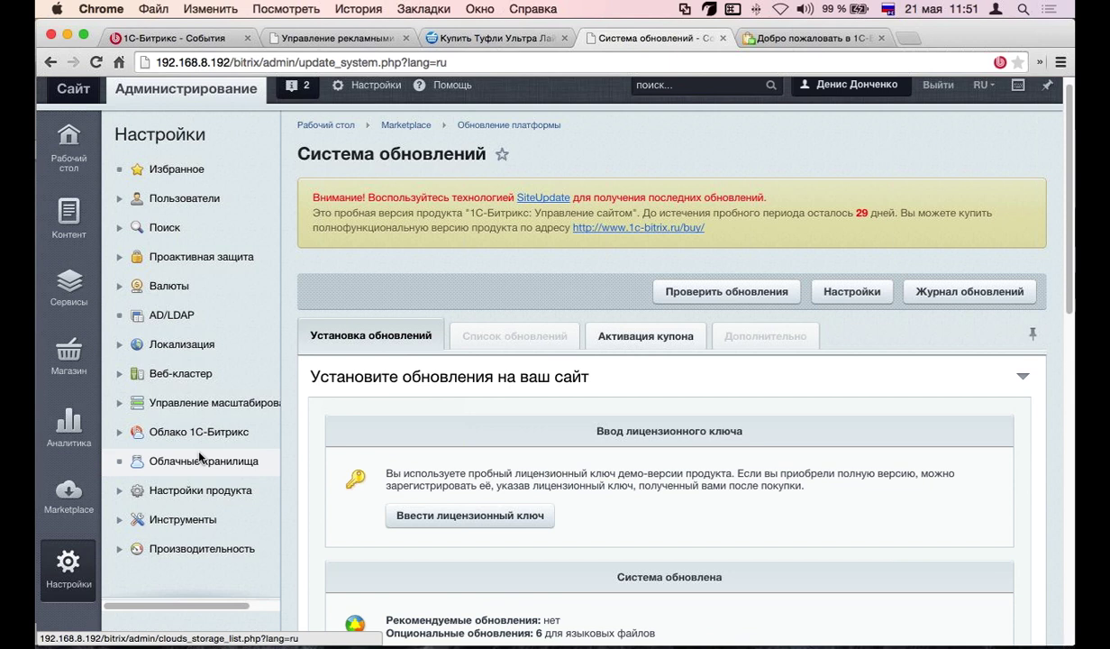
pyautogui.scroll(-1, 199, 459)
pyautogui.click(120, 467)
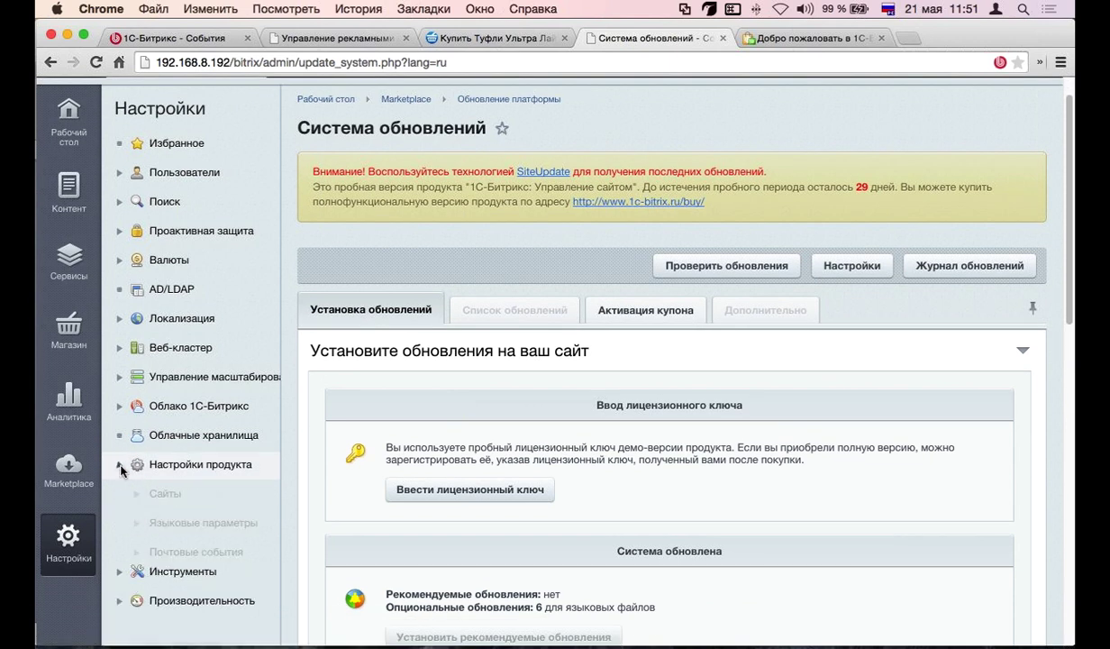
pyautogui.scroll(-3, 121, 464)
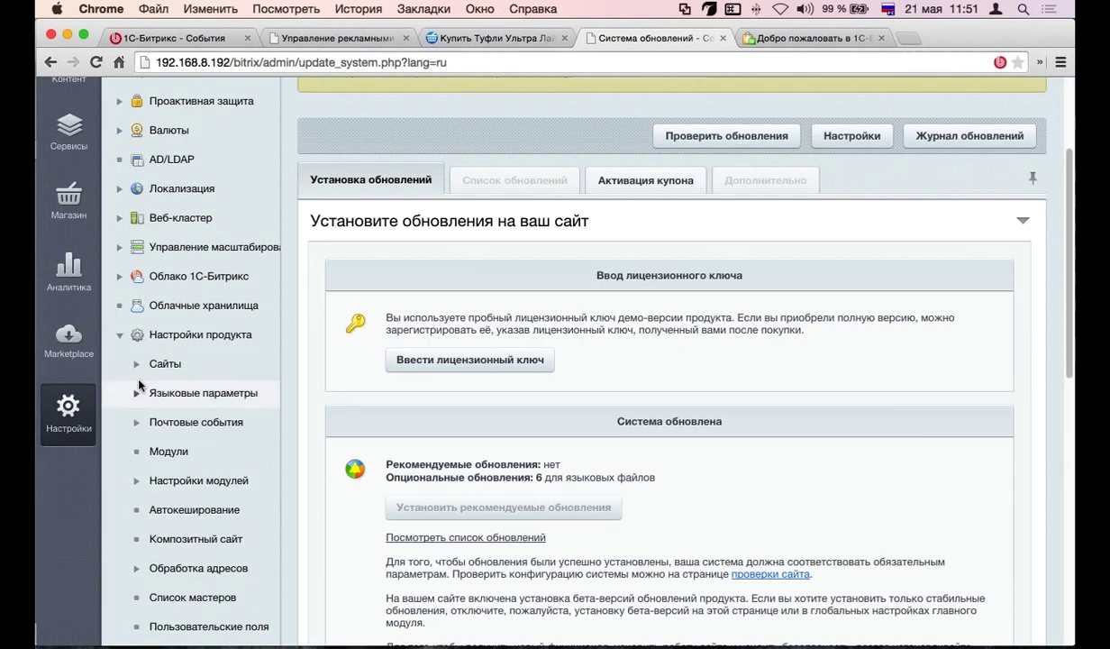
pyautogui.scroll(-4, 140, 385)
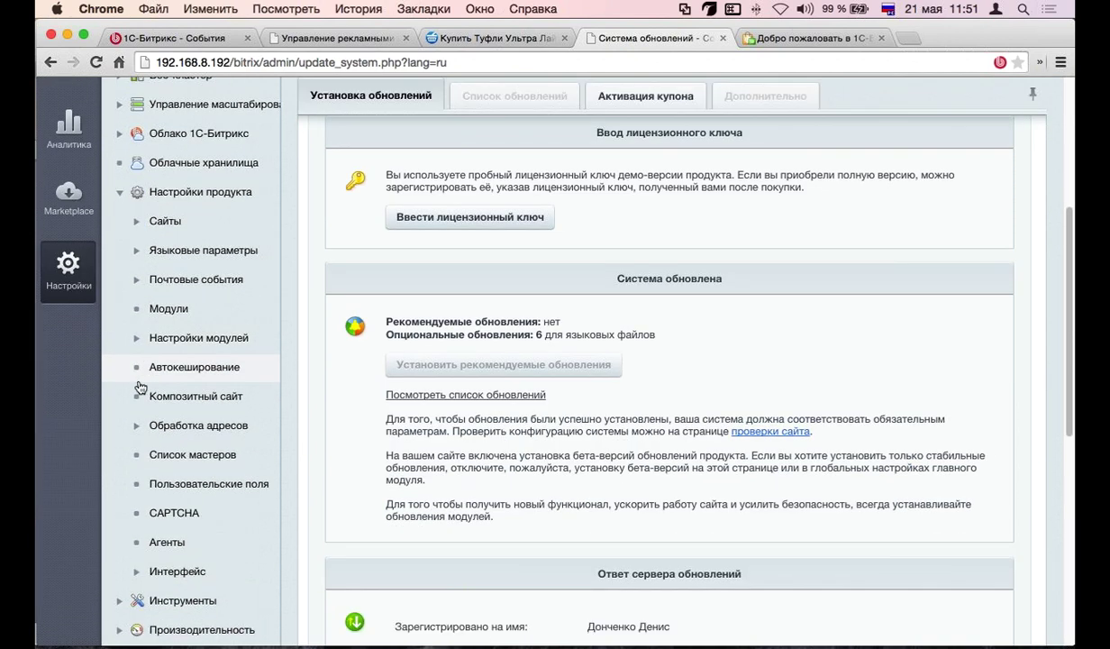
# Expand Инструменты, open Проверка системы and start the full system test
pyautogui.click(126, 563)
pyautogui.scroll(-3, 166, 491)
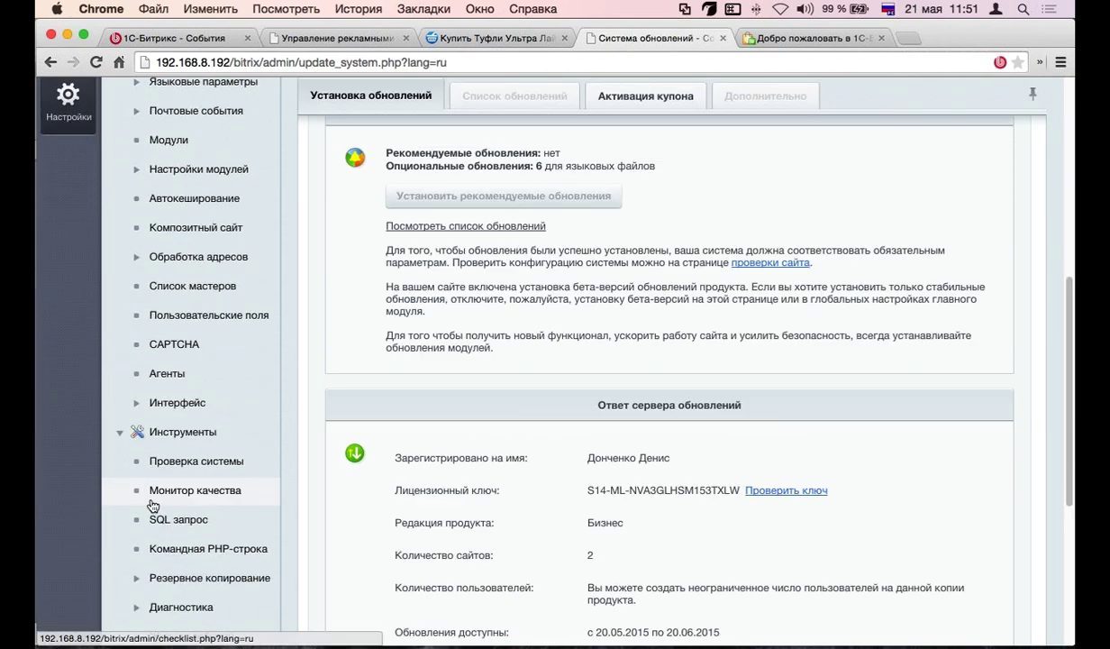
pyautogui.click(196, 463)
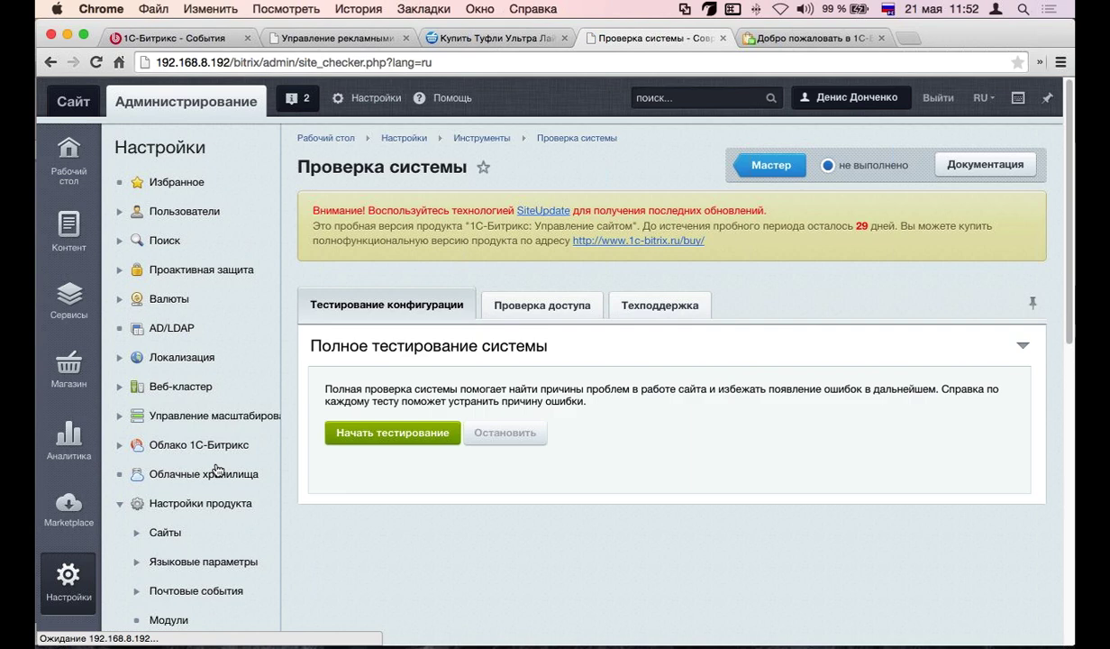
pyautogui.scroll(-1, 315, 422)
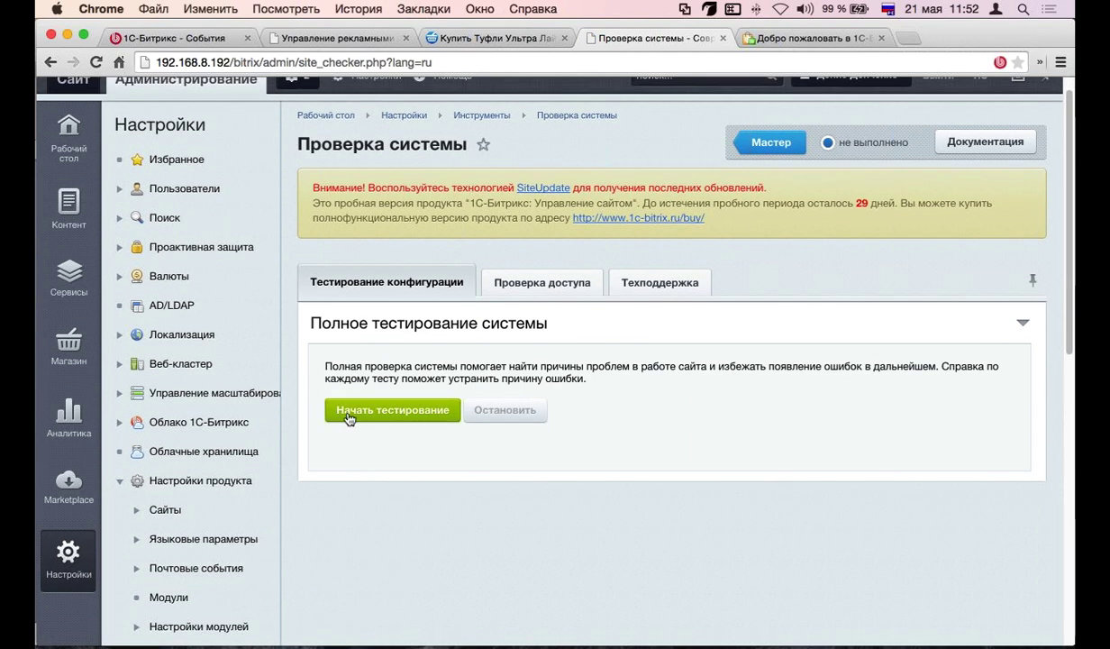
pyautogui.click(348, 416)
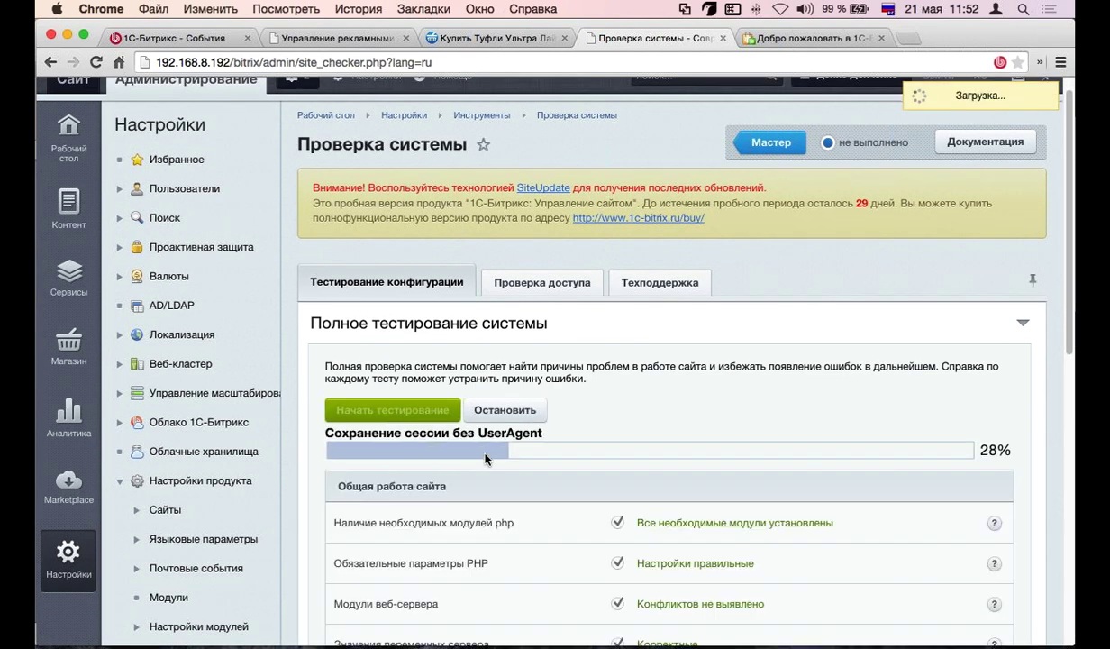
# Review the full system test results for the site's general operation and additional functions
pyautogui.scroll(-2, 491, 461)
pyautogui.scroll(-3, 531, 470)
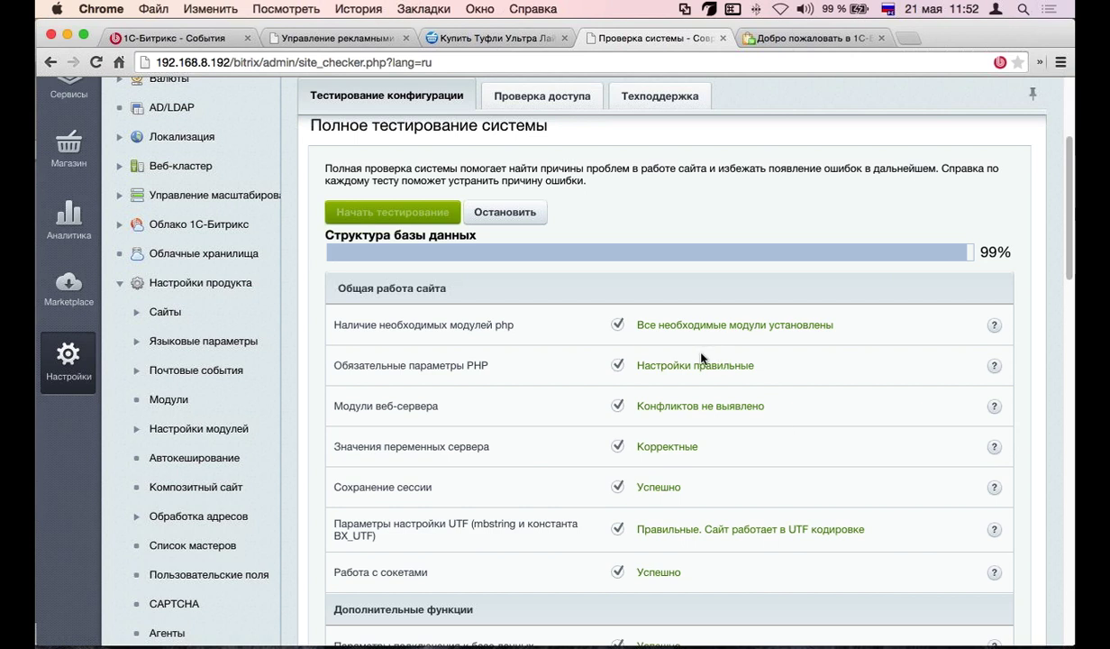
pyautogui.scroll(-3, 701, 360)
pyautogui.scroll(5, 805, 306)
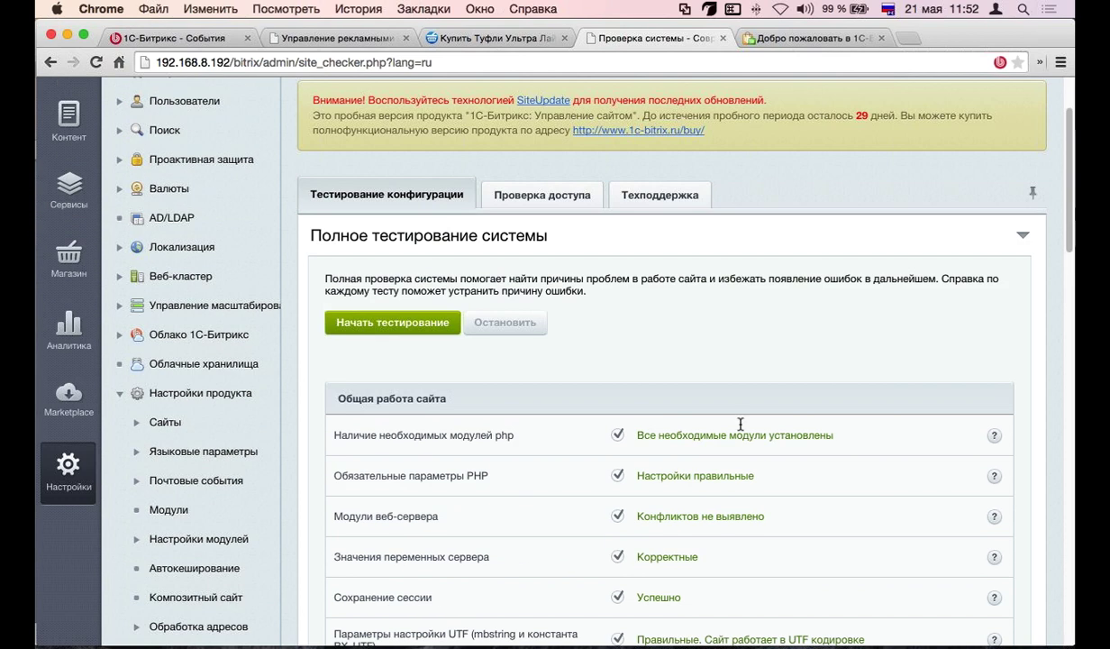
pyautogui.scroll(-2, 630, 387)
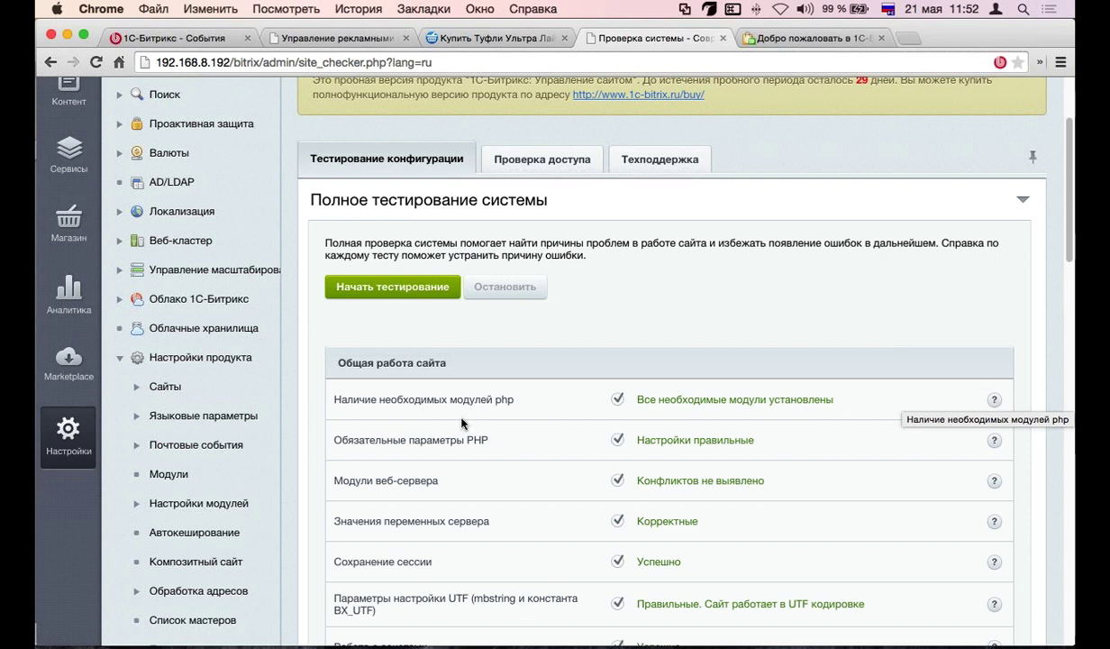
# View the Техподдержка form for messaging technical support, and return to the Инструменты list
pyautogui.click(636, 166)
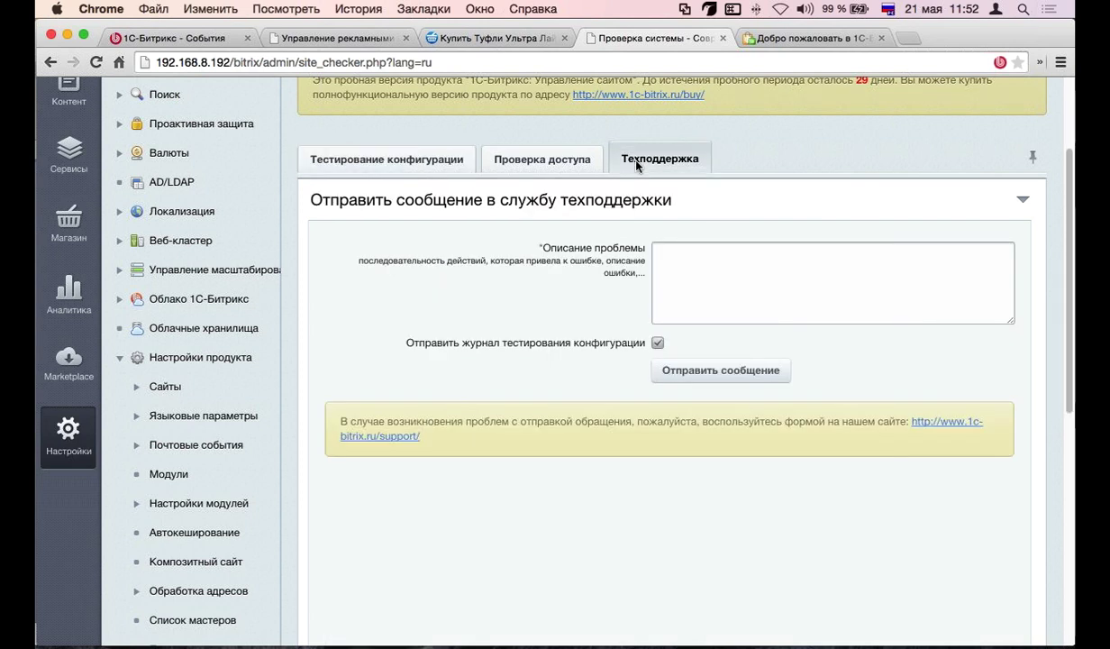
pyautogui.click(814, 307)
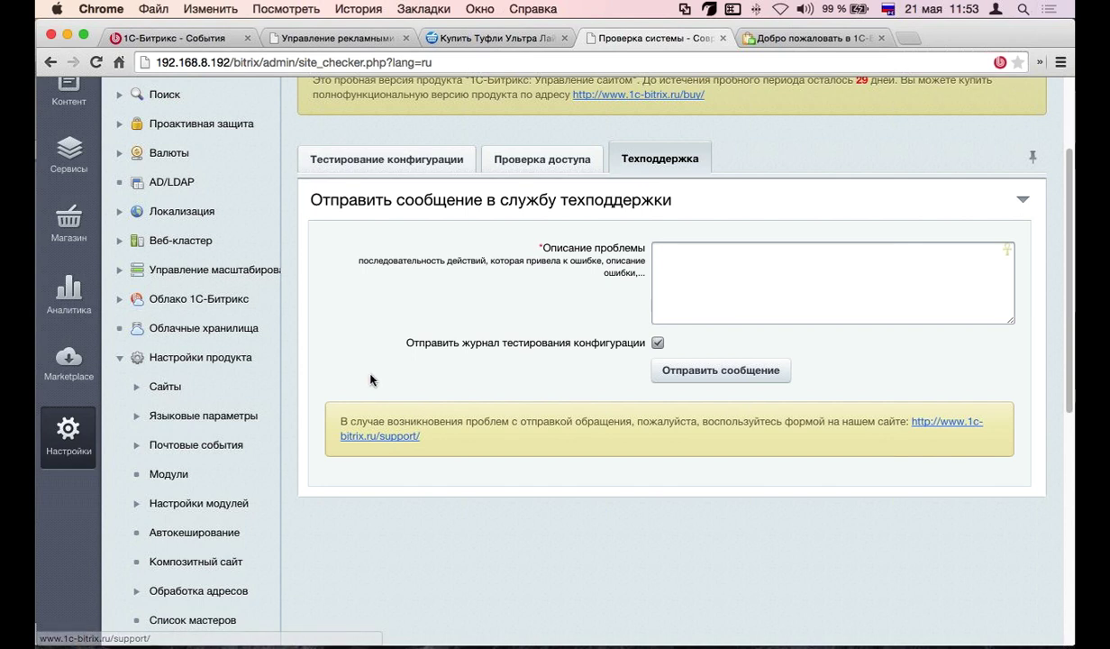
pyautogui.scroll(-3, 310, 397)
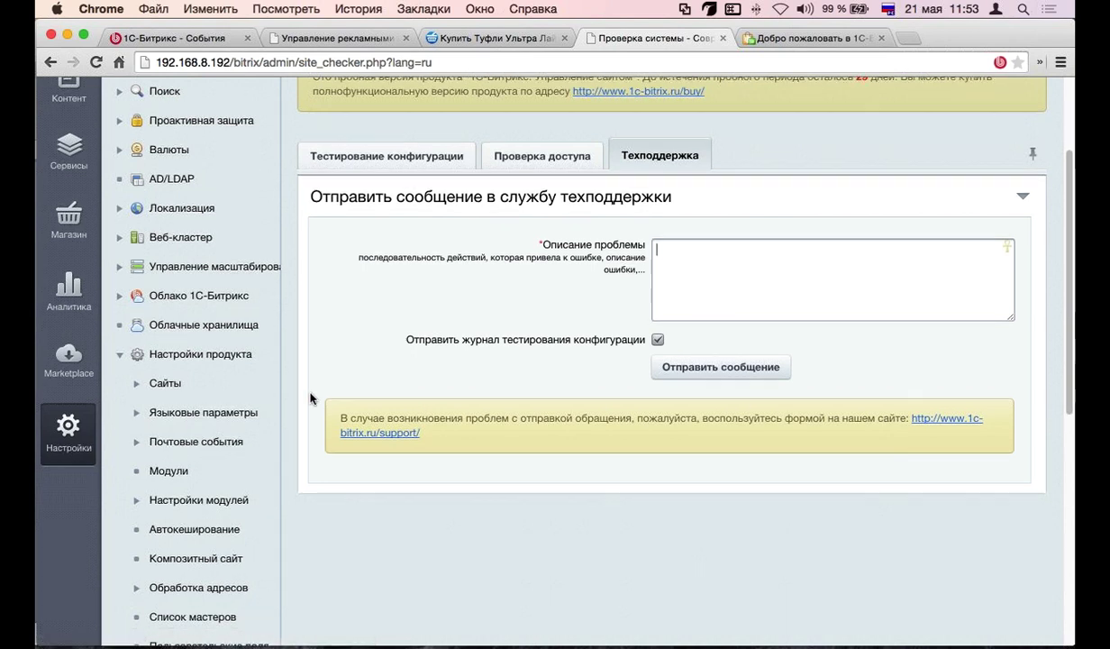
pyautogui.scroll(-5, 310, 397)
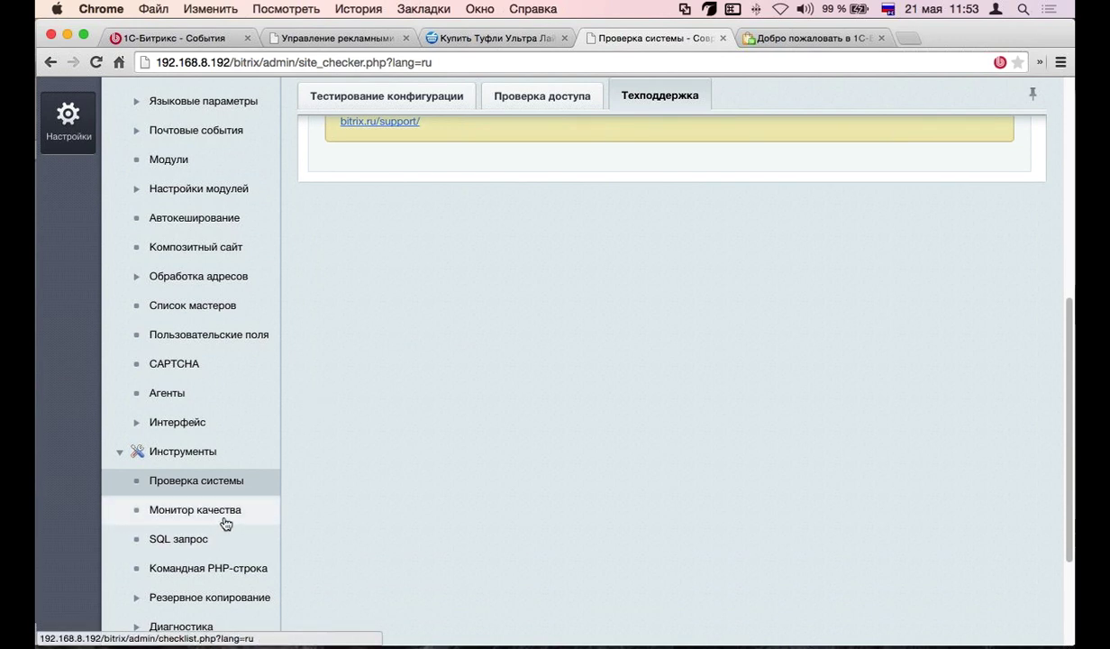
# Open Монитор качества among the Инструменты items and start testing the project
pyautogui.scroll(-3, 225, 523)
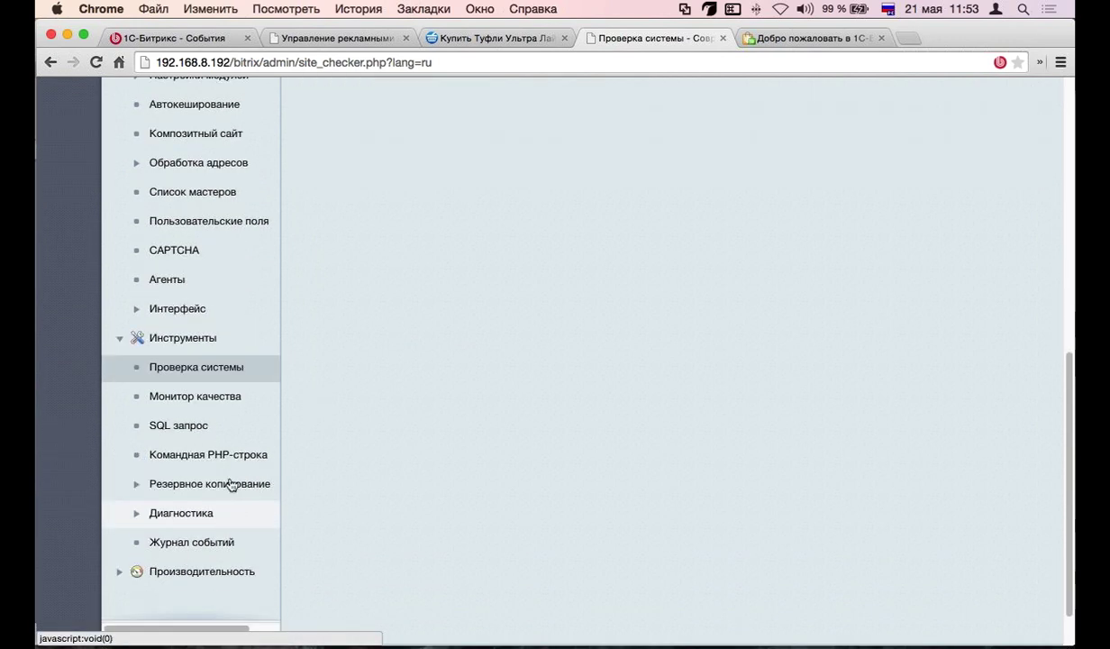
pyautogui.click(225, 403)
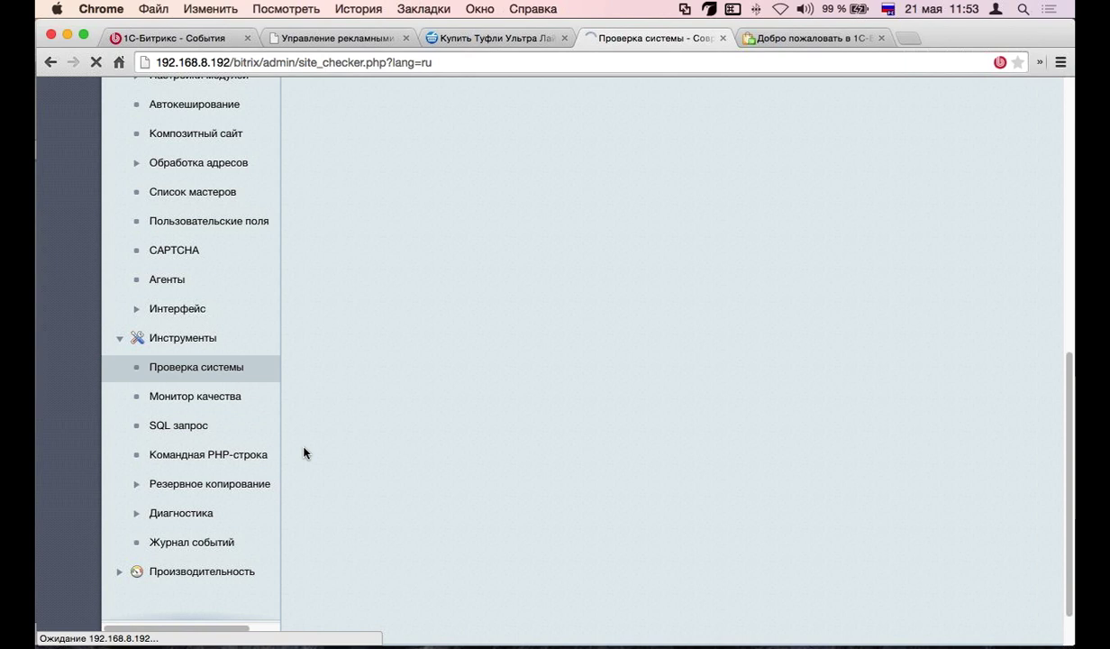
pyautogui.scroll(-1, 457, 369)
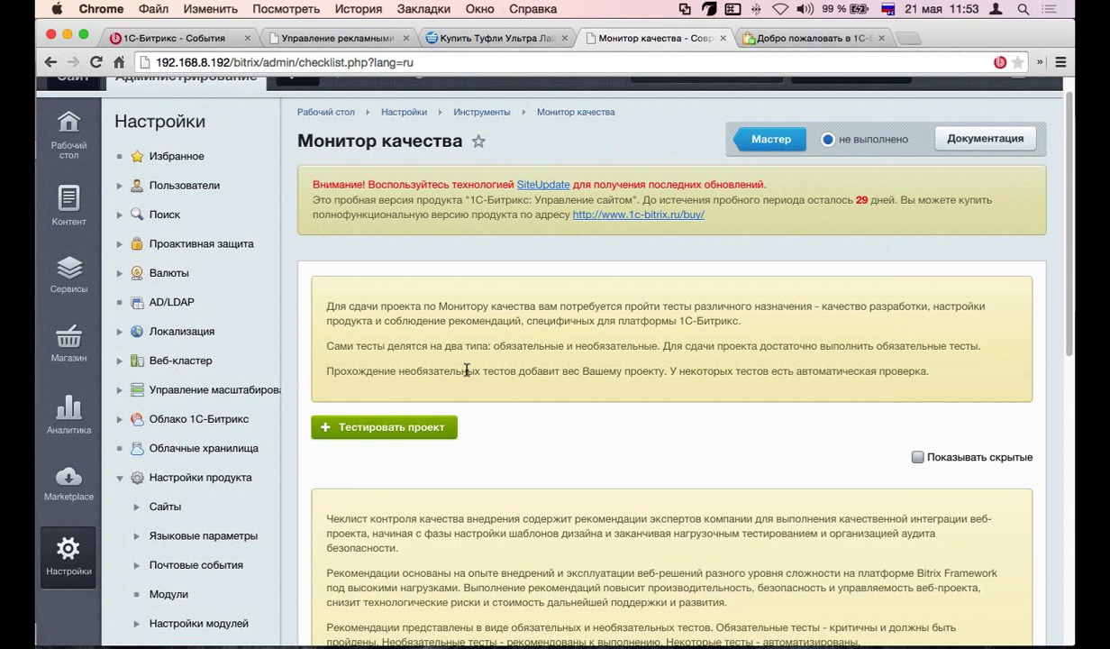
pyautogui.click(454, 424)
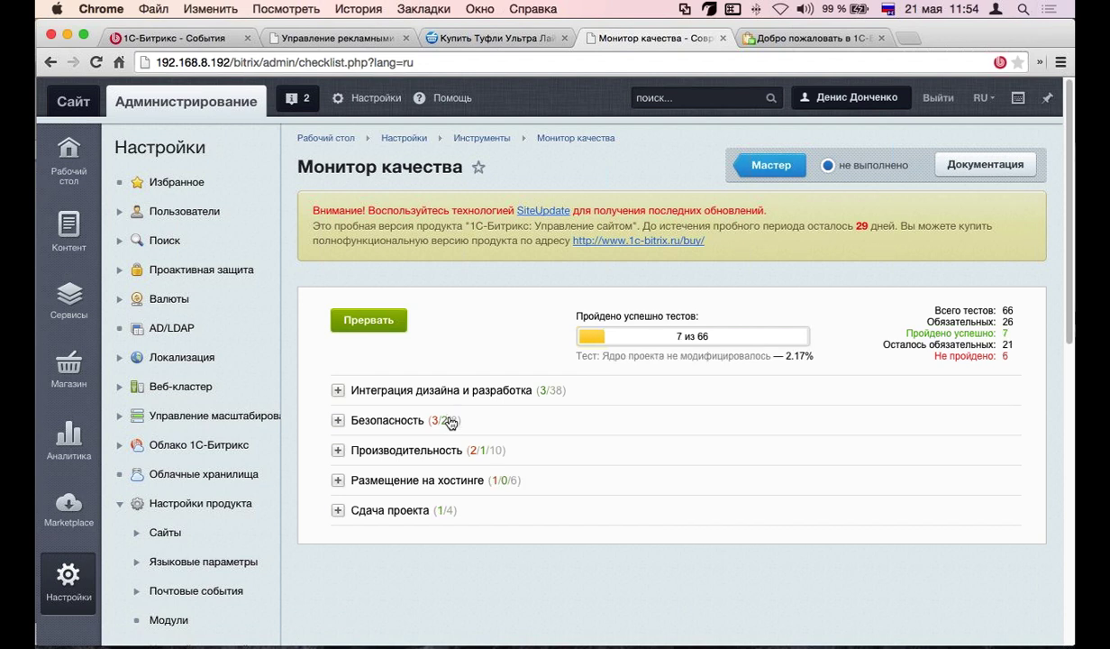
# Expand the Безопасность tests and view the recommendations for «Настроены политики безопасности по работе с БД»
pyautogui.click(338, 422)
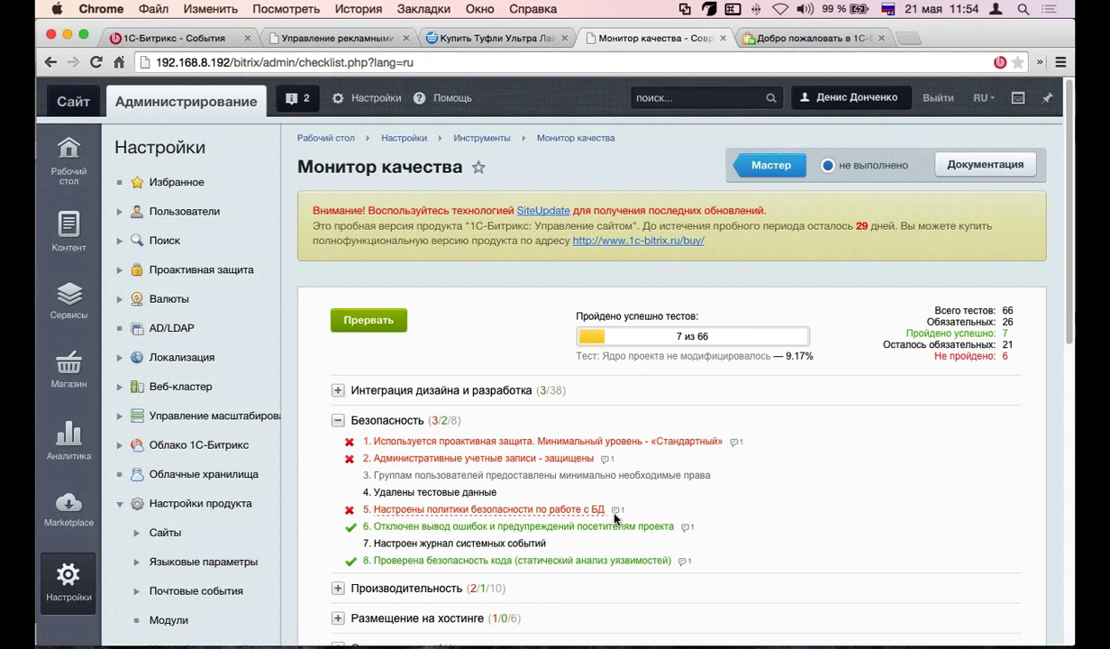
pyautogui.click(582, 517)
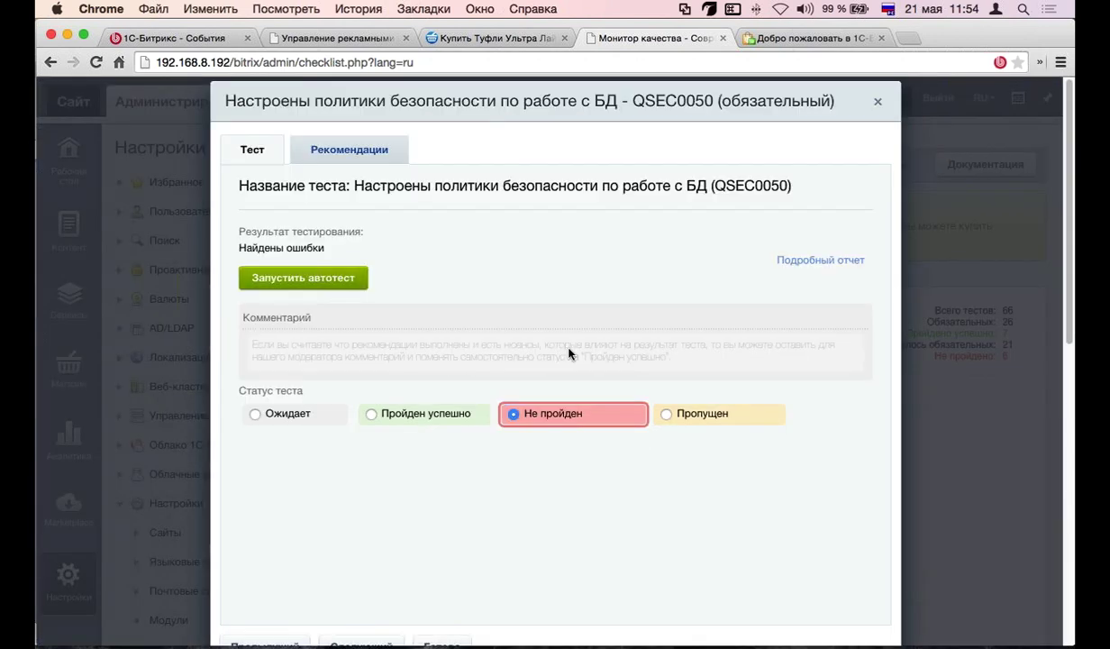
pyautogui.click(338, 149)
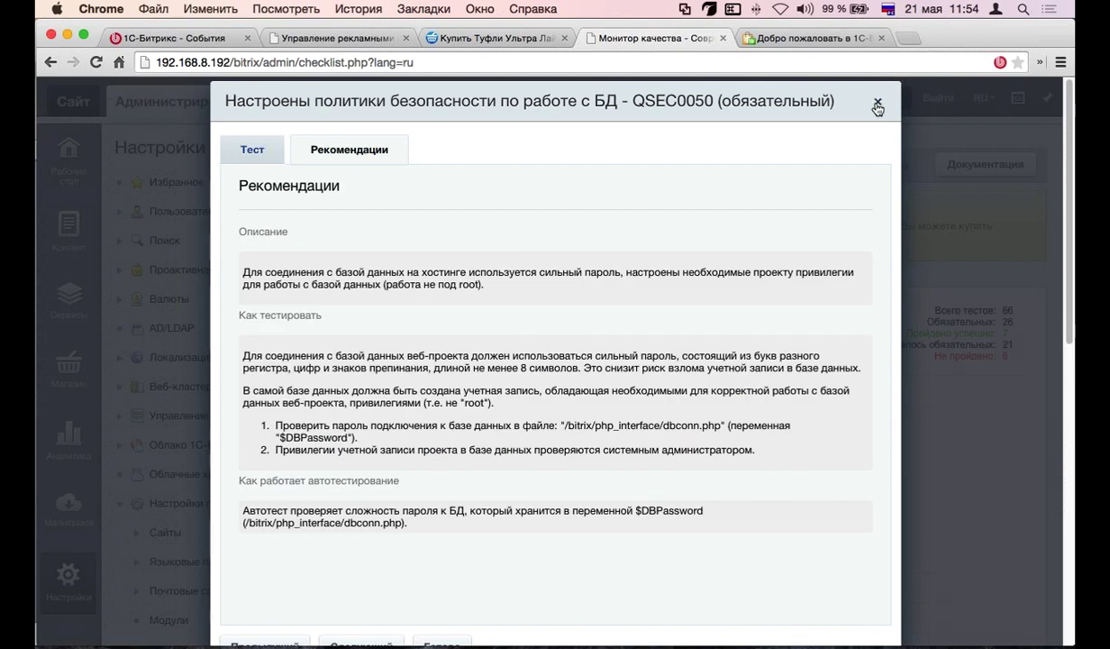
pyautogui.click(877, 102)
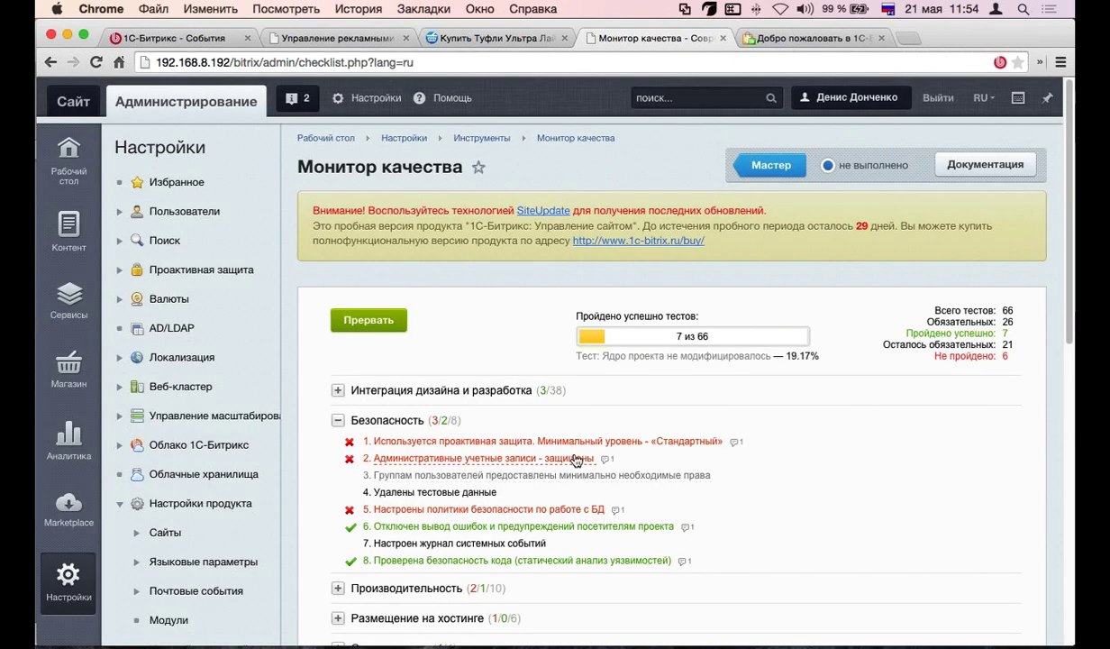
# View the details of the test «Административные учетные записи - защищены» and collapse the Безопасность group
pyautogui.click(576, 459)
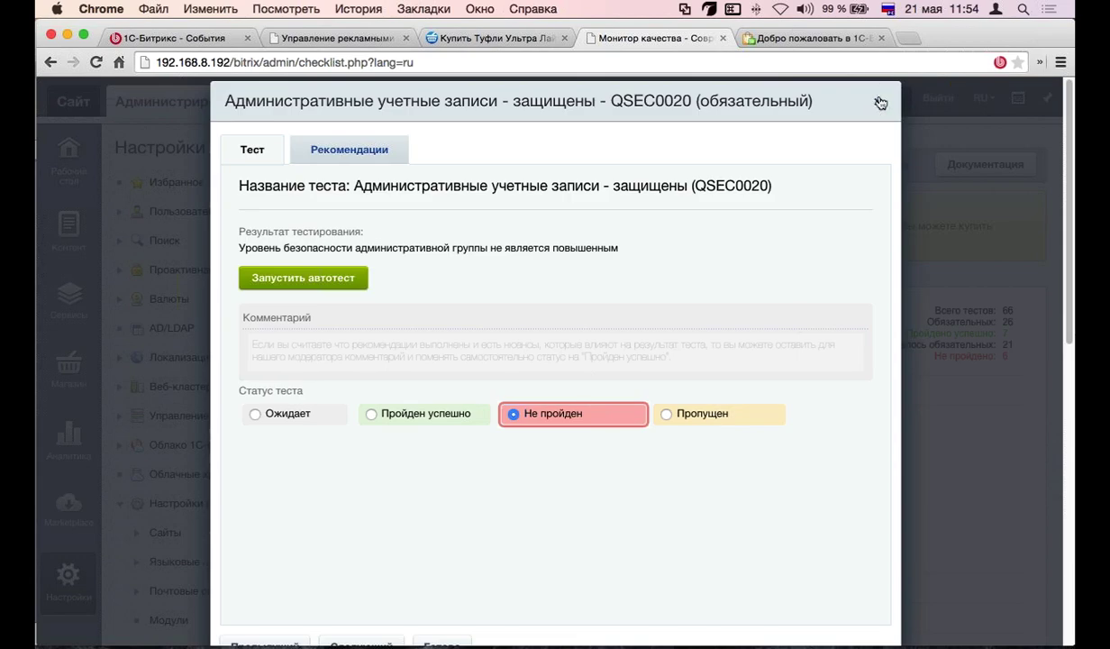
pyautogui.click(880, 104)
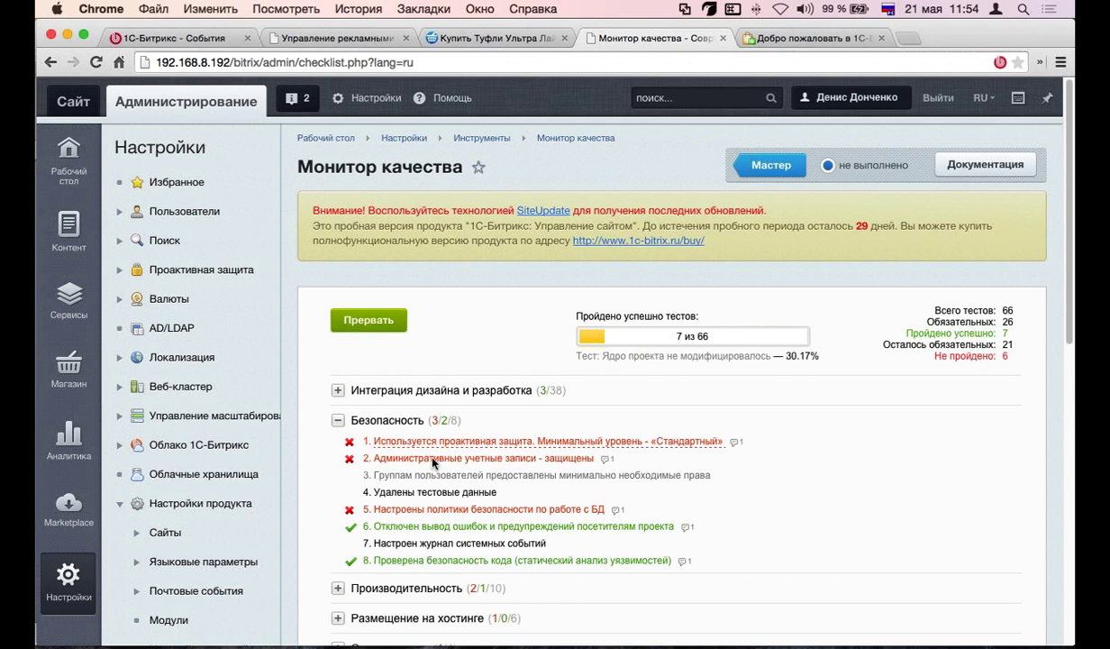
pyautogui.click(336, 422)
# Expand the Производительность tests and read through the recommendations for «Производительность конфигурации - адекватна проекту»
pyautogui.scroll(-1, 337, 425)
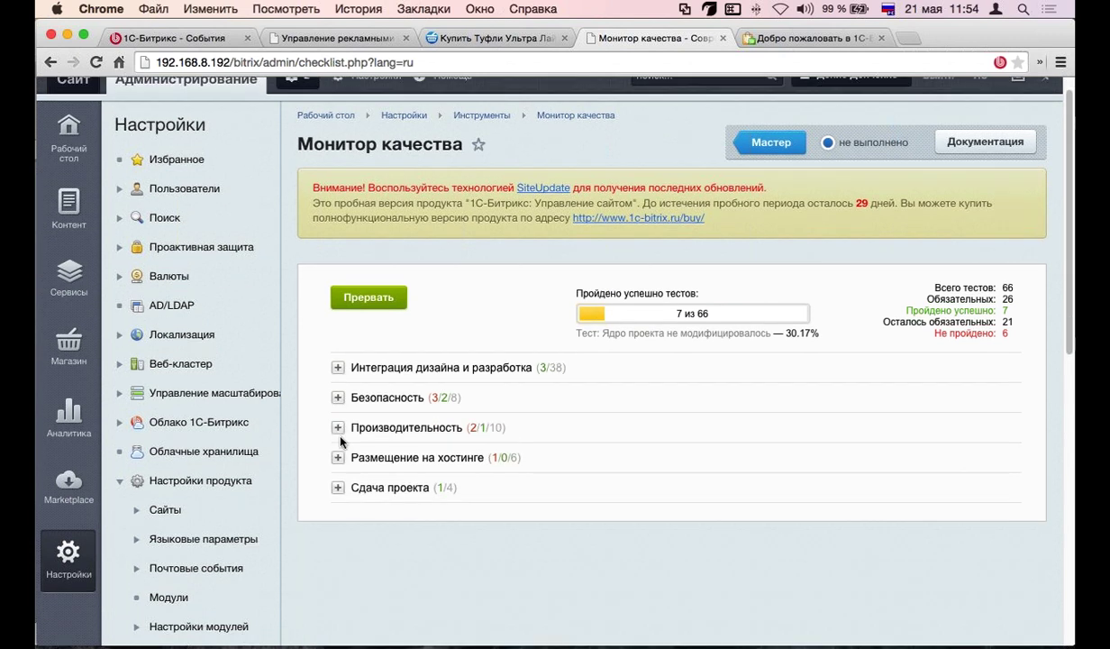
pyautogui.click(337, 427)
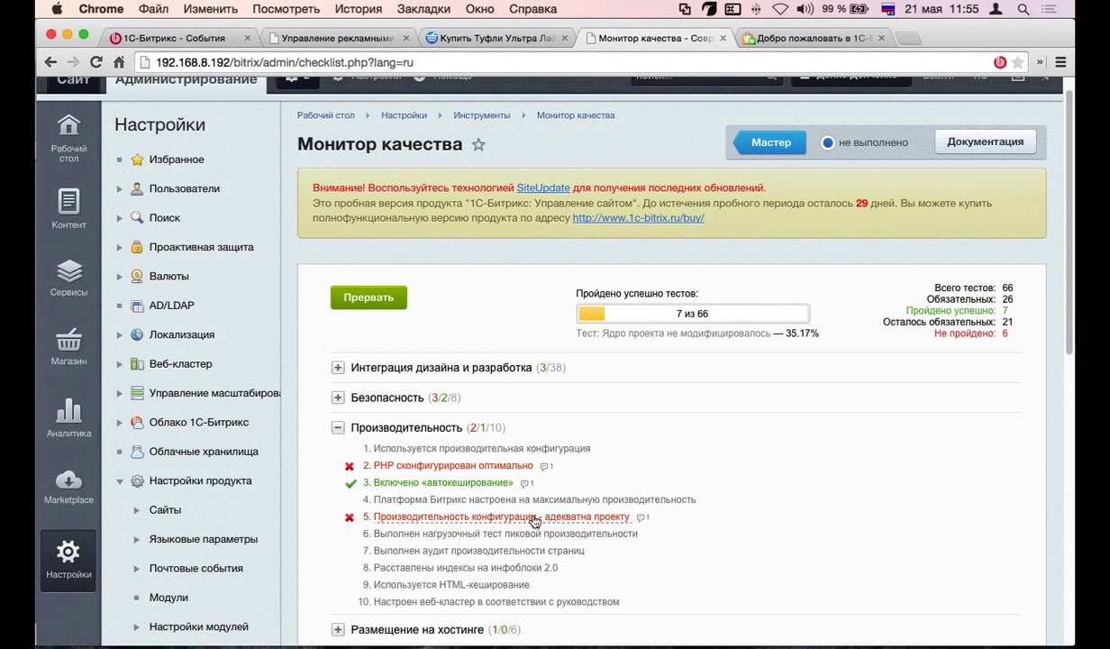
pyautogui.scroll(-1, 534, 521)
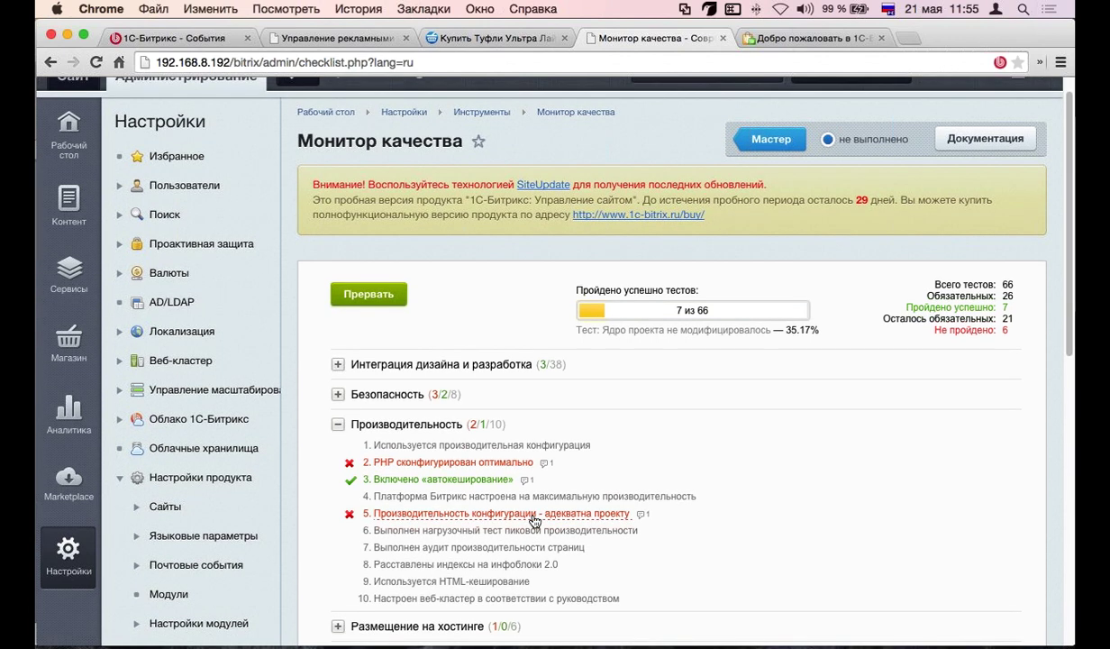
pyautogui.click(536, 519)
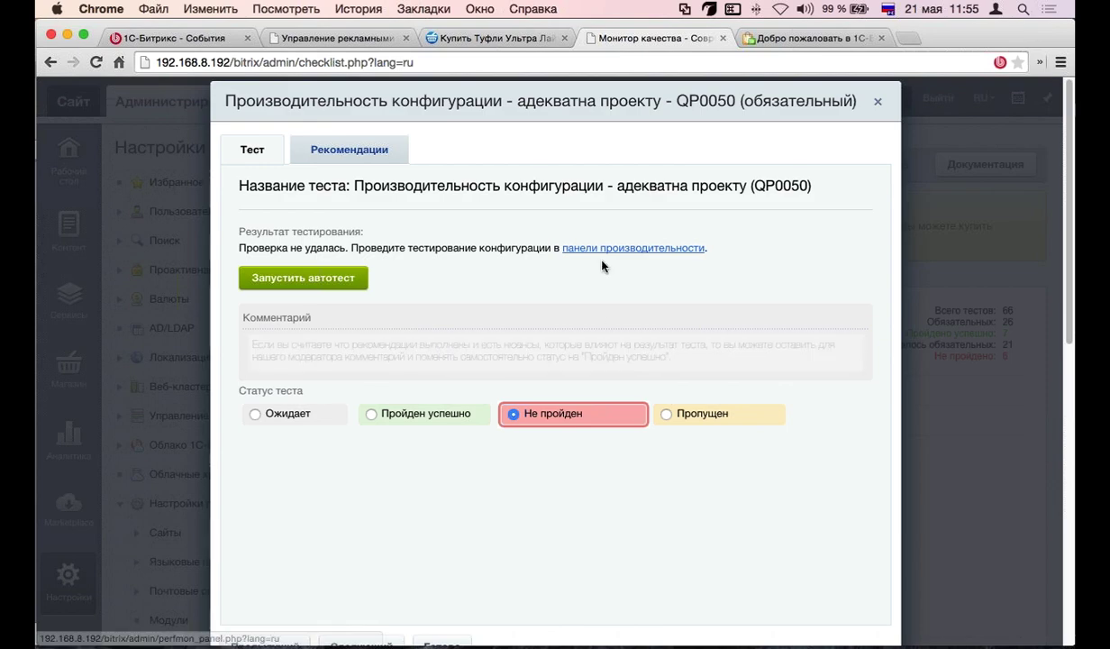
pyautogui.click(356, 150)
pyautogui.scroll(-3, 441, 304)
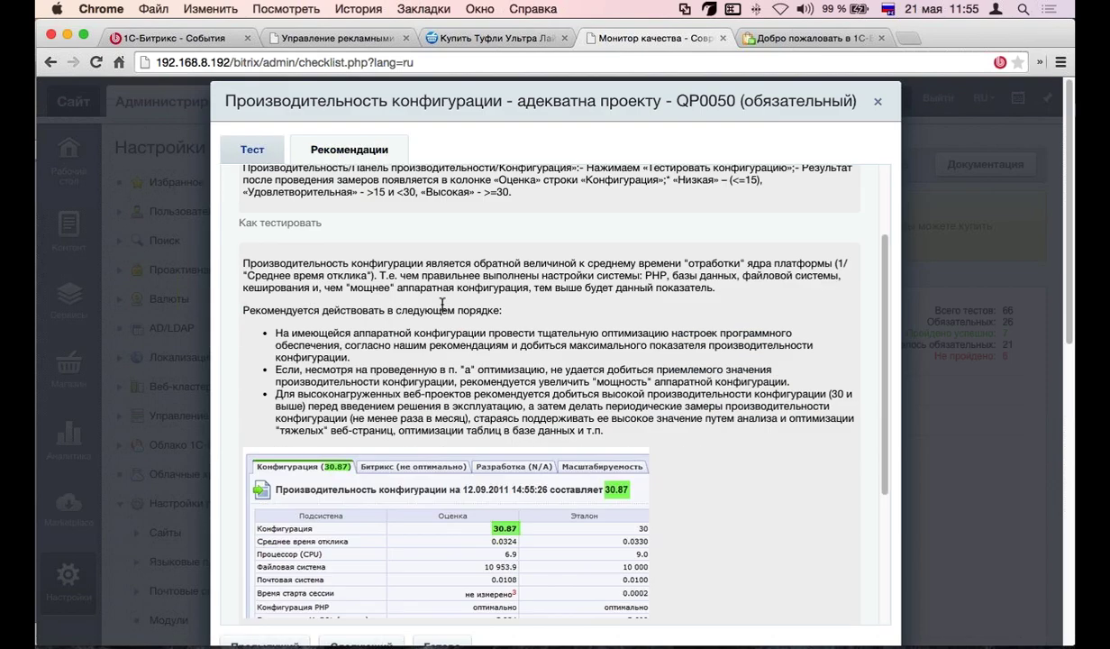
pyautogui.scroll(-5, 425, 291)
pyautogui.scroll(-3, 425, 291)
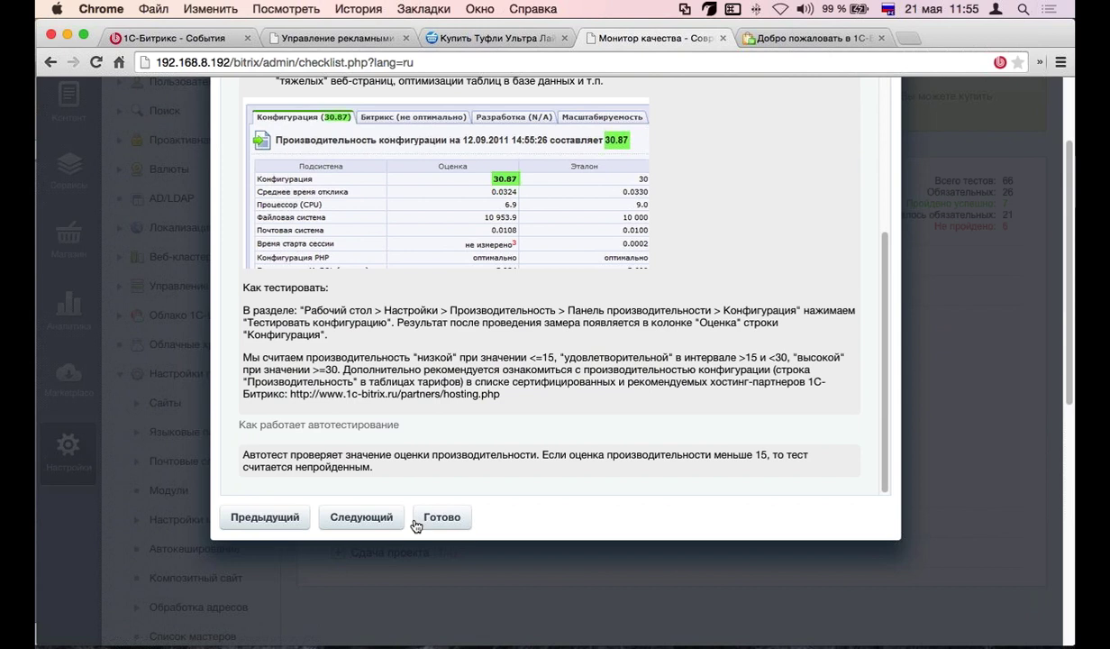
pyautogui.scroll(10, 631, 361)
pyautogui.scroll(3, 631, 360)
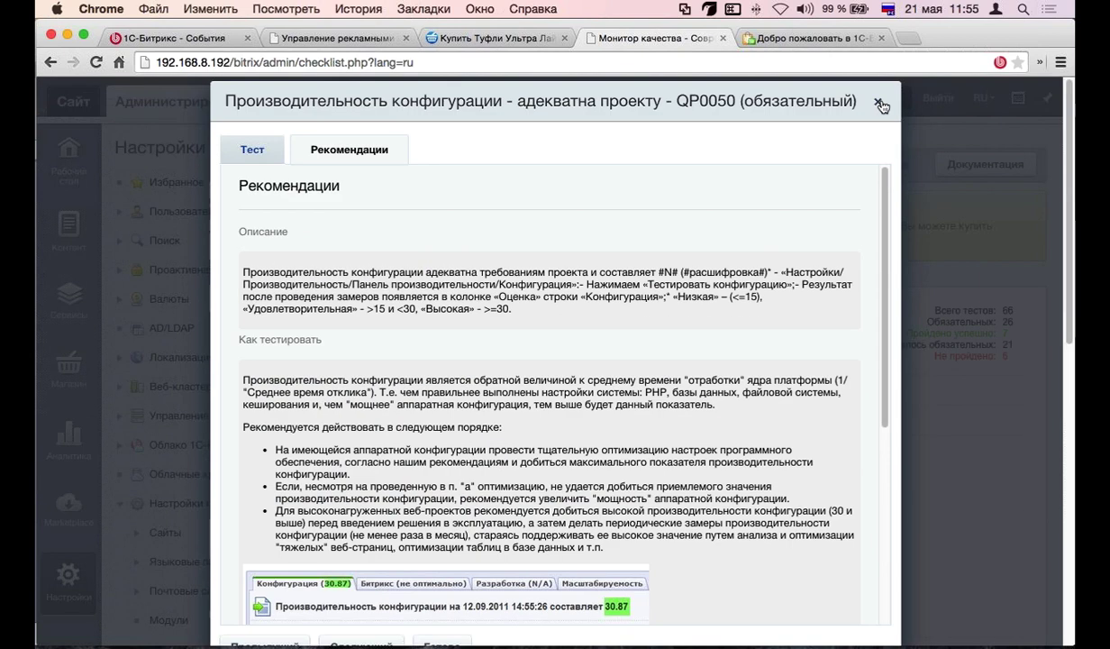
pyautogui.click(879, 104)
# Expand the Размещение на хостинге, Безопасность, Интеграция дизайна и разработка and Сдача проекта groups and review the whole checklist
pyautogui.scroll(-3, 307, 496)
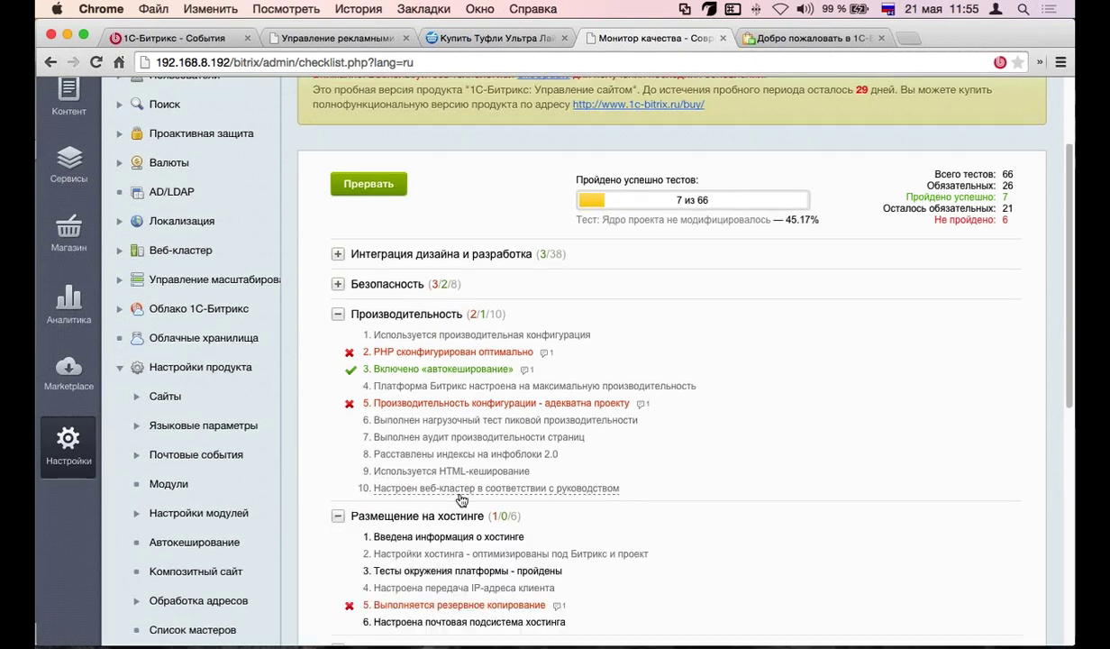
pyautogui.scroll(-2, 464, 496)
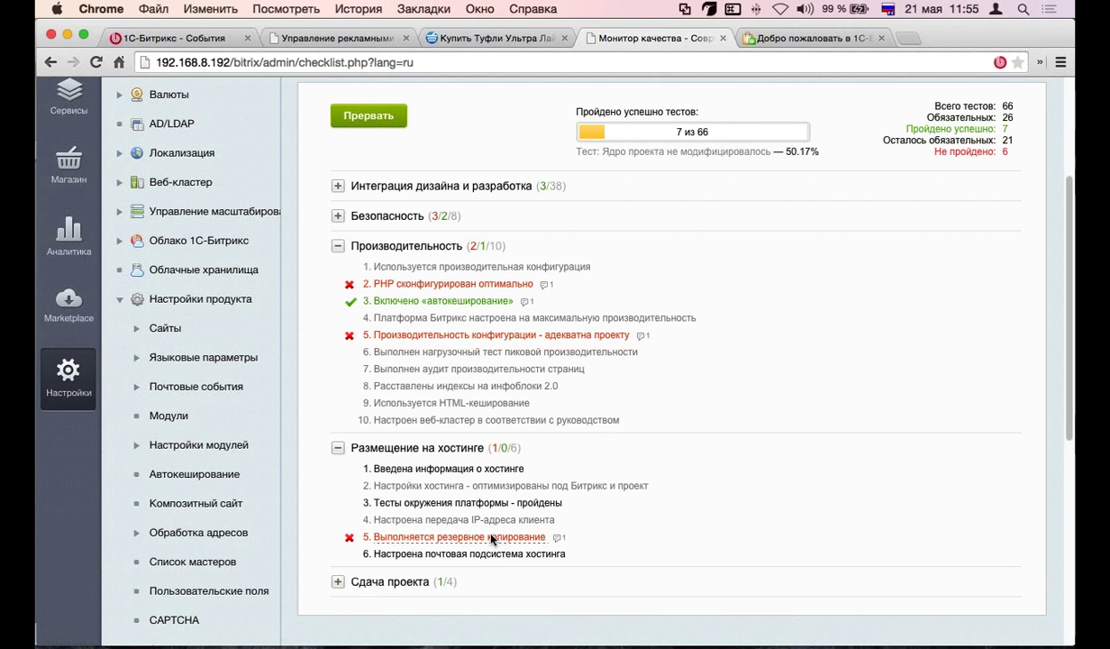
pyautogui.click(338, 215)
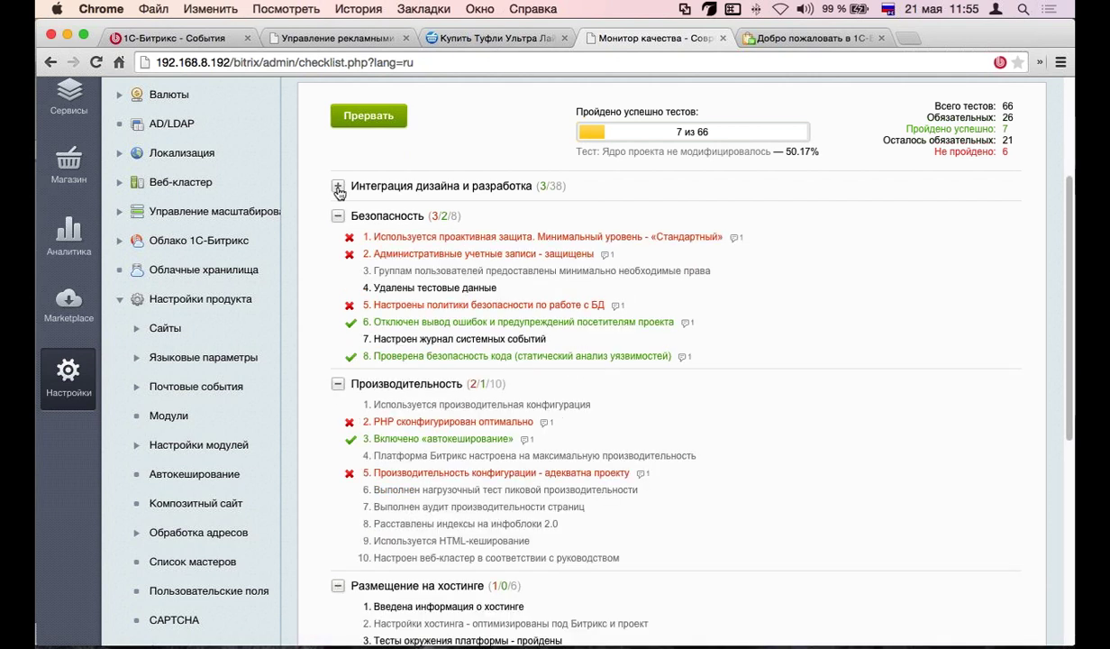
pyautogui.click(338, 186)
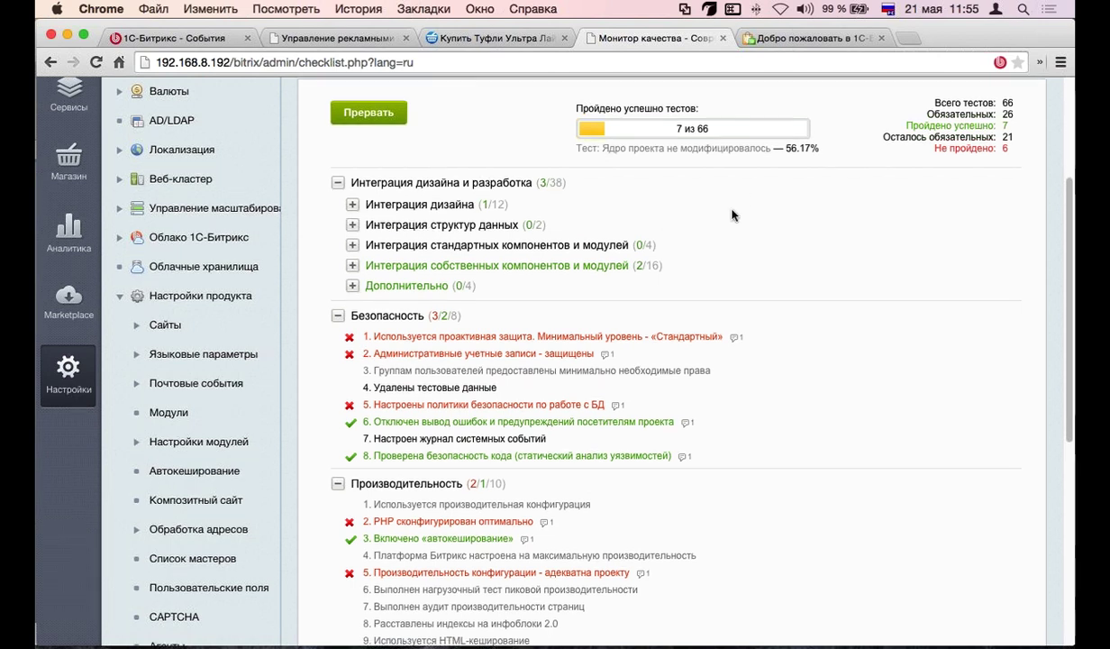
pyautogui.scroll(-5, 726, 234)
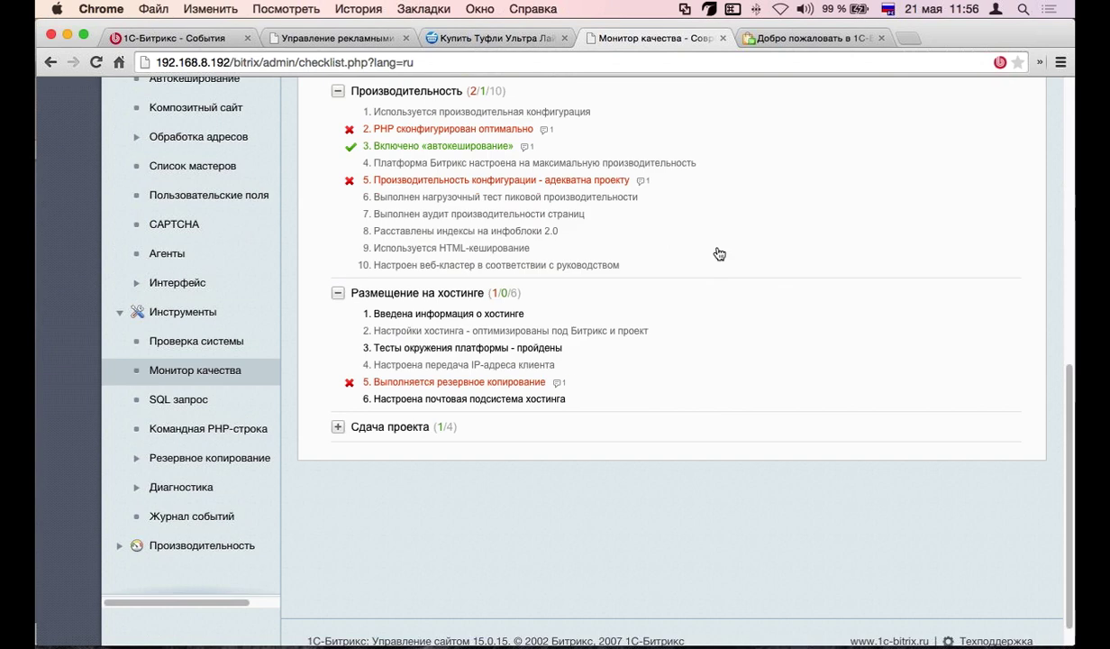
pyautogui.click(338, 428)
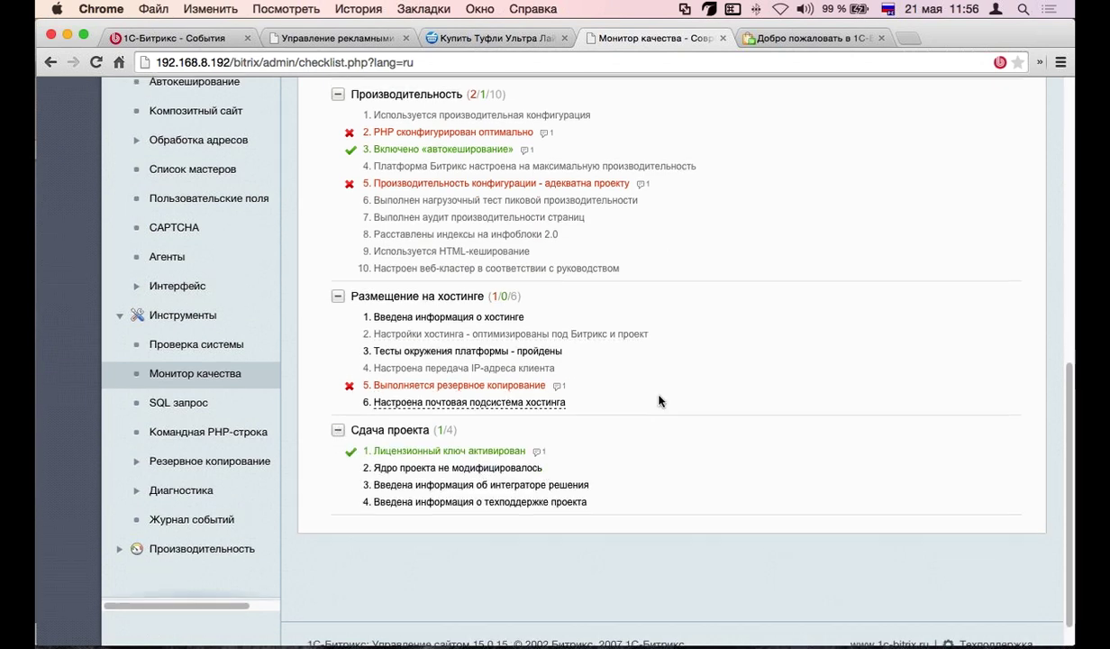
pyautogui.scroll(5, 661, 402)
pyautogui.scroll(1, 657, 399)
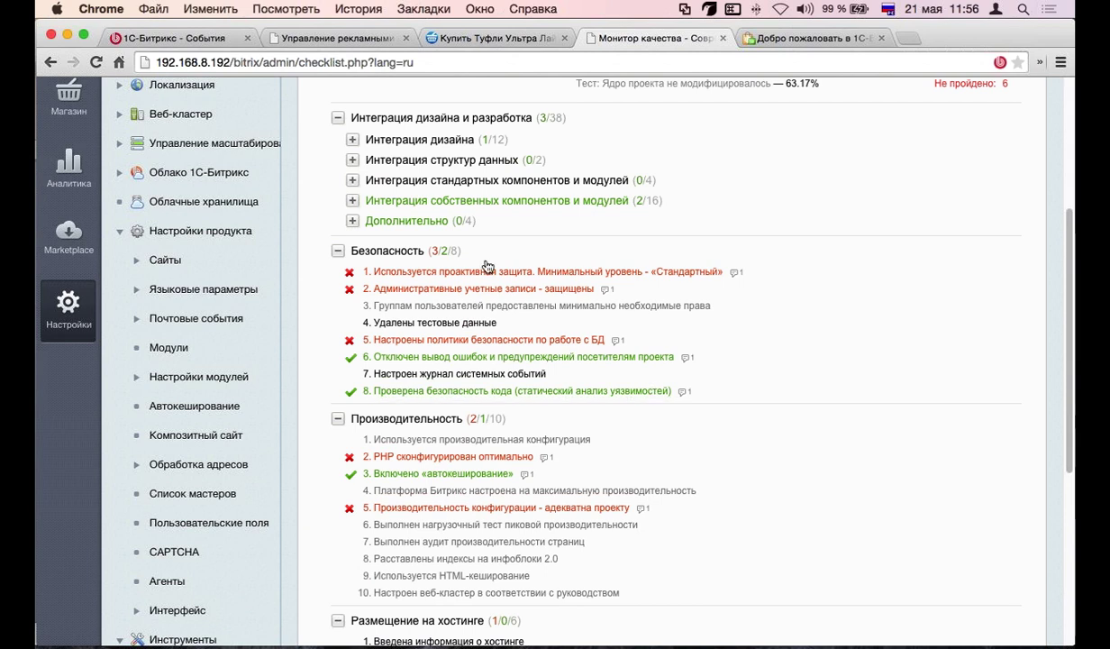
pyautogui.scroll(-3, 518, 290)
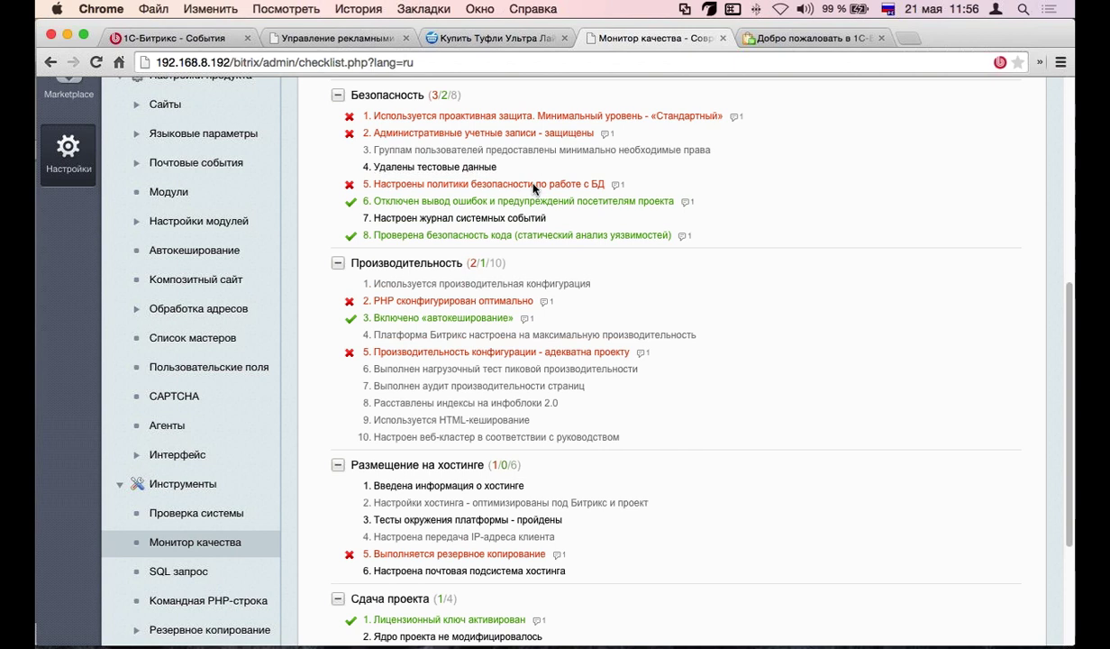
pyautogui.scroll(1, 533, 166)
pyautogui.scroll(3, 522, 171)
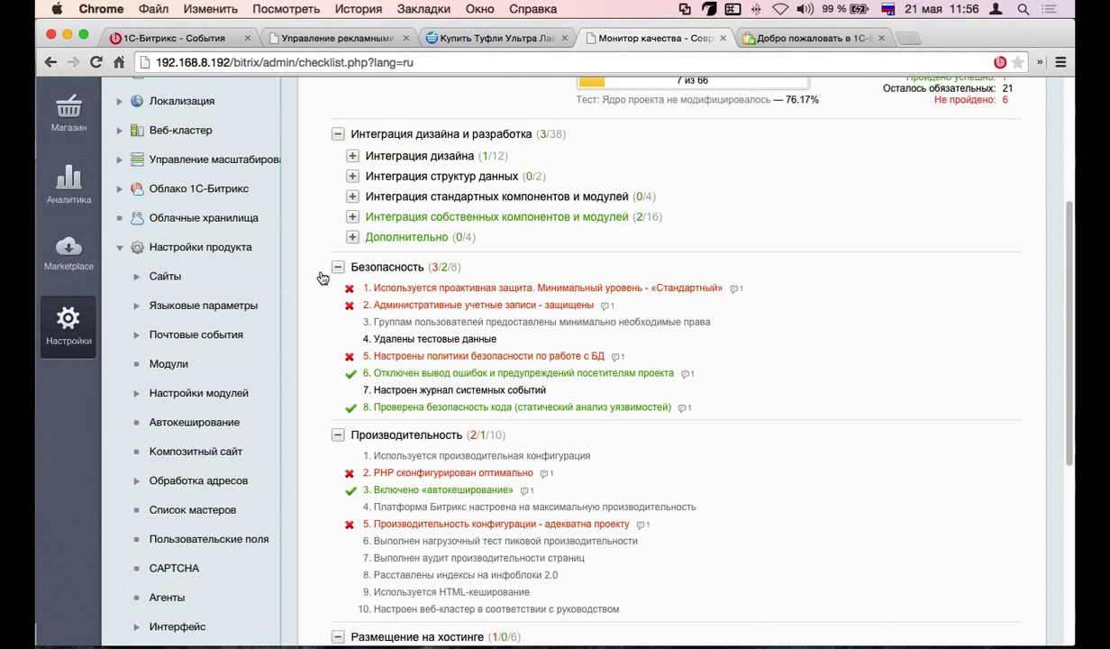
# Collapse all the expanded test groups of the quality checklist
pyautogui.scroll(-4, 338, 338)
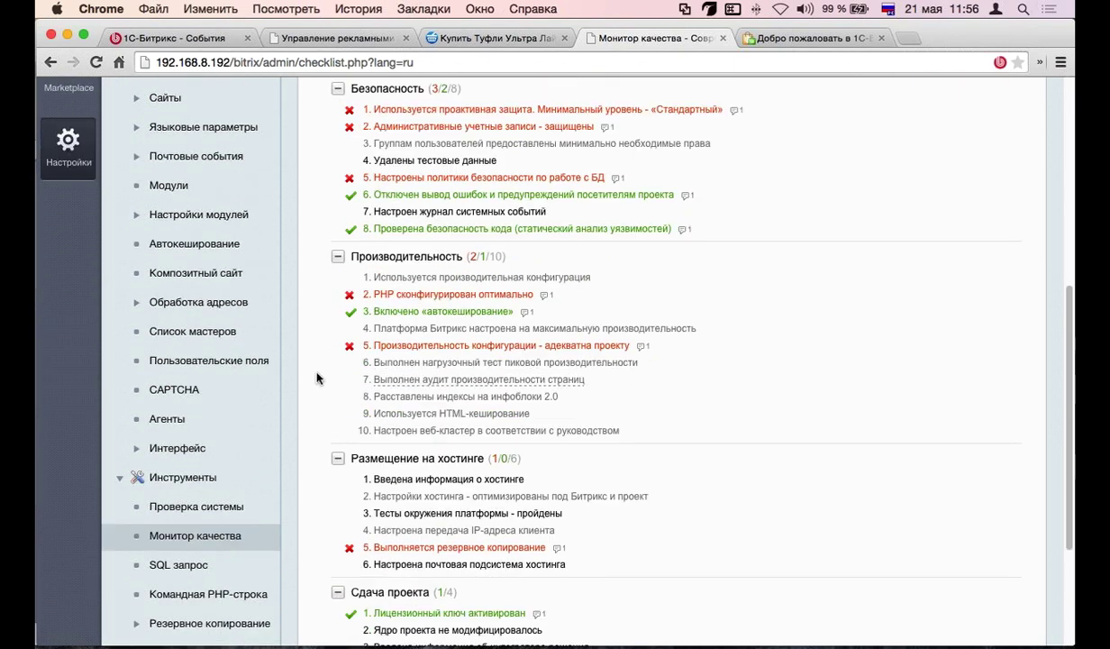
pyautogui.click(338, 256)
pyautogui.click(337, 285)
pyautogui.click(338, 317)
pyautogui.scroll(4, 338, 316)
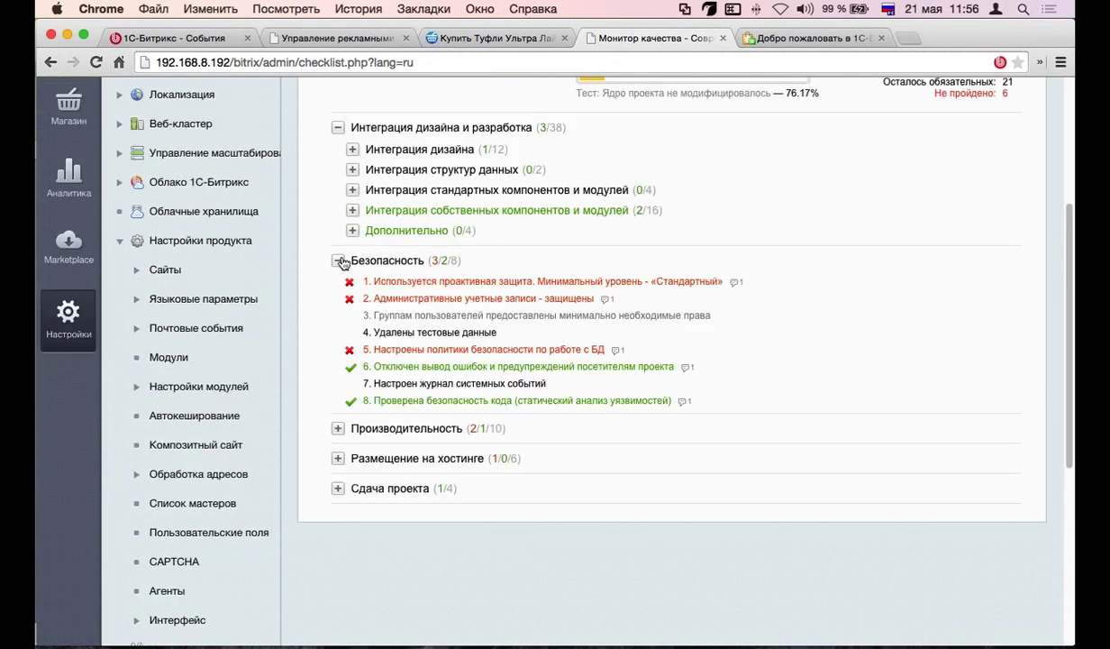
pyautogui.click(337, 260)
pyautogui.click(338, 131)
# Look through the remaining Настройки items and collapse the Настройки продукта and Инструменты branches
pyautogui.scroll(-4, 238, 270)
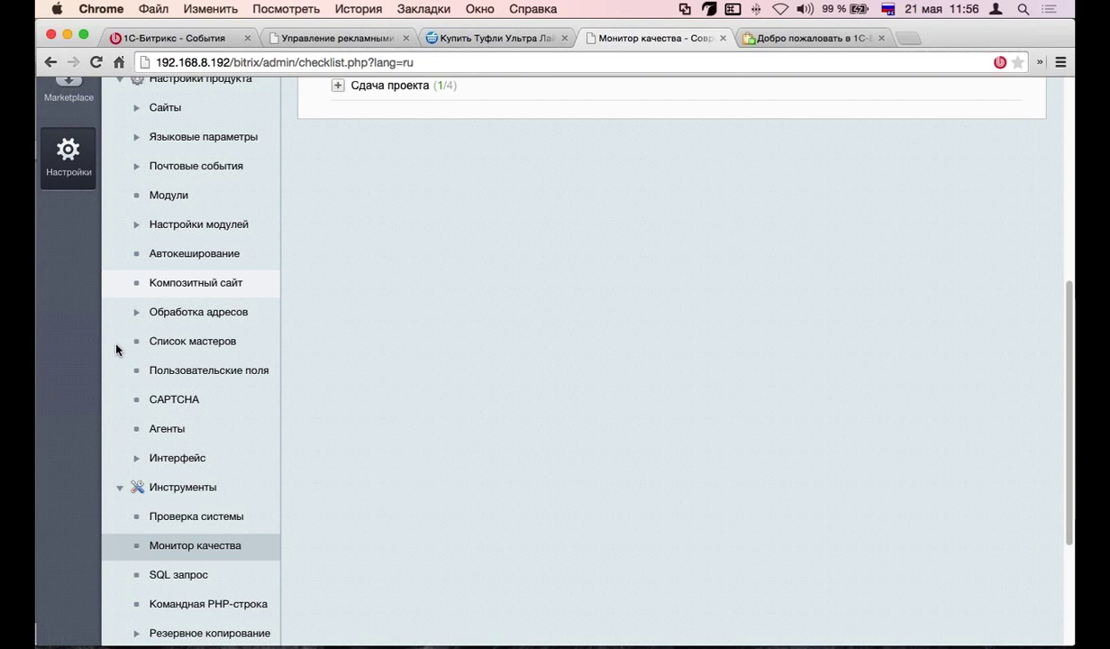
pyautogui.scroll(-1, 91, 469)
pyautogui.scroll(-3, 93, 485)
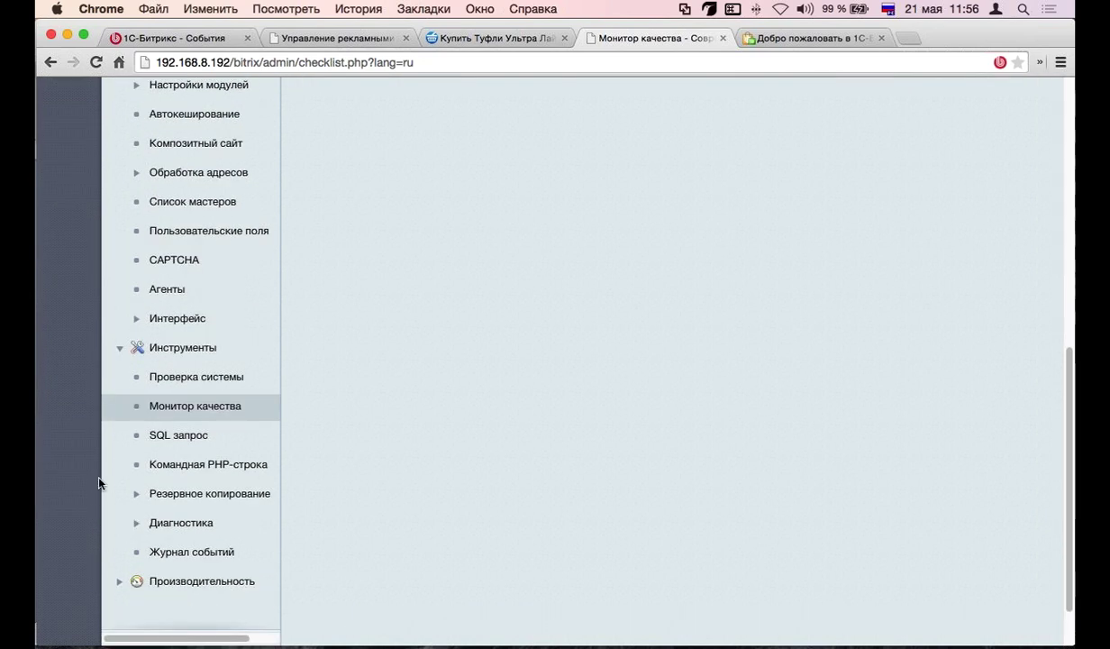
pyautogui.scroll(7, 117, 396)
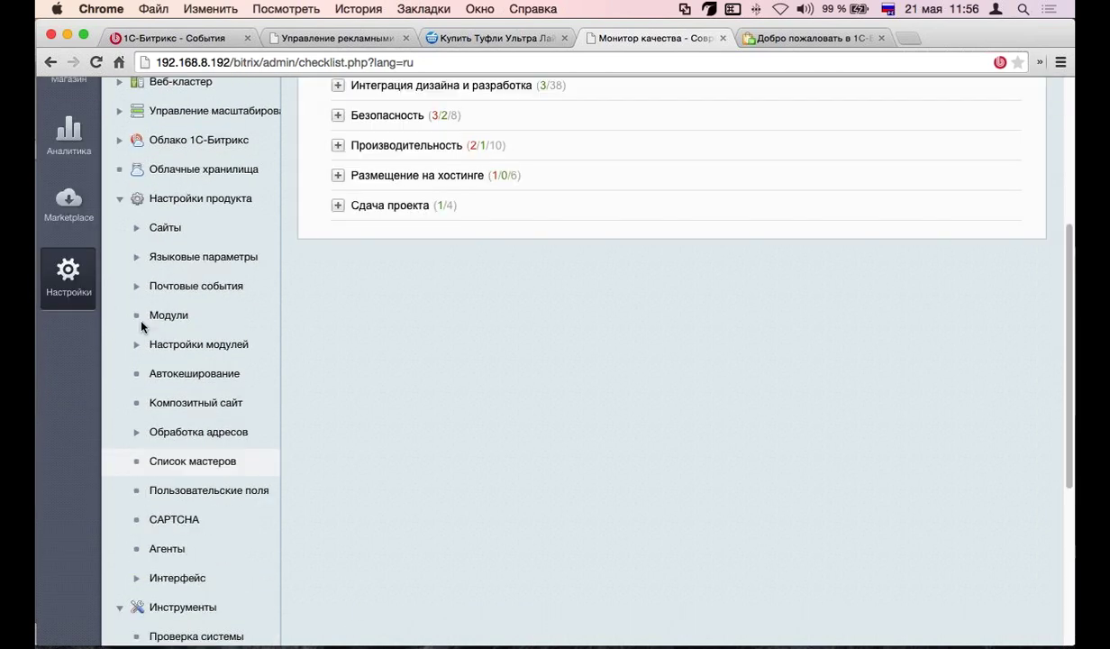
pyautogui.click(120, 198)
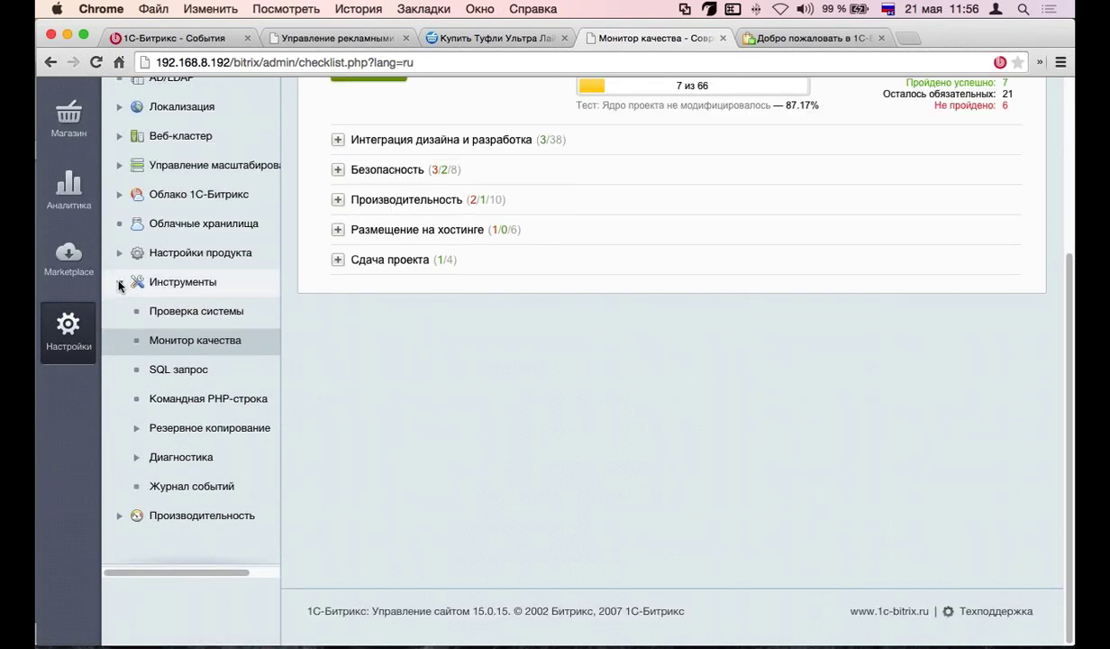
pyautogui.click(120, 284)
# Expand the Производительность branch and open the Скорость сайта page
pyautogui.click(120, 515)
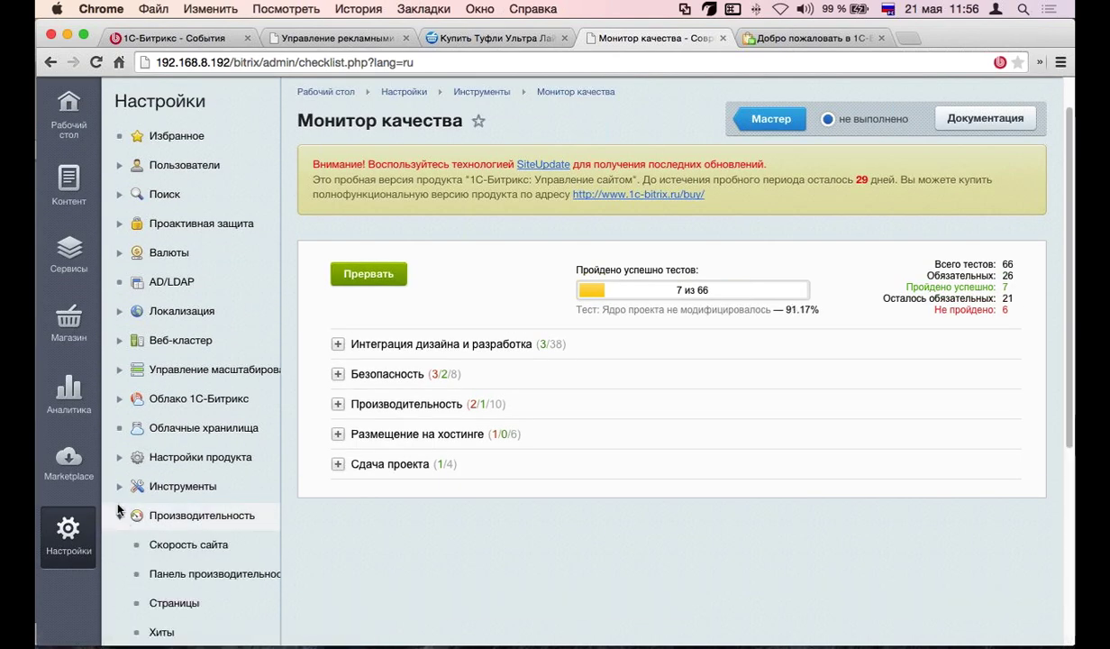
pyautogui.scroll(-1, 173, 522)
pyautogui.click(179, 510)
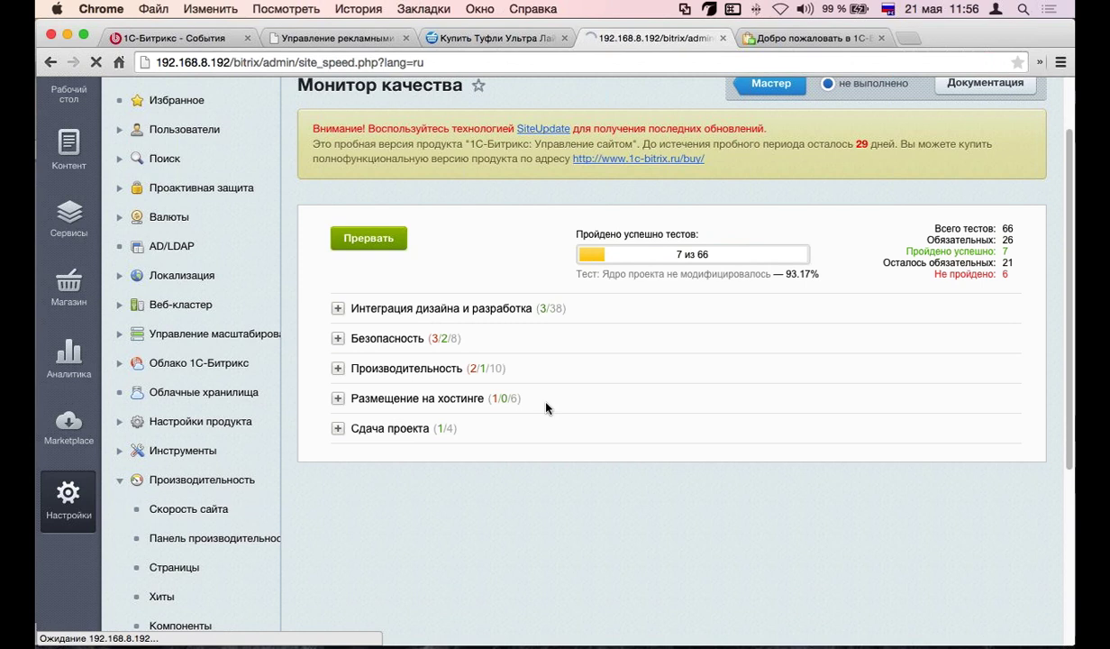
pyautogui.scroll(-2, 365, 400)
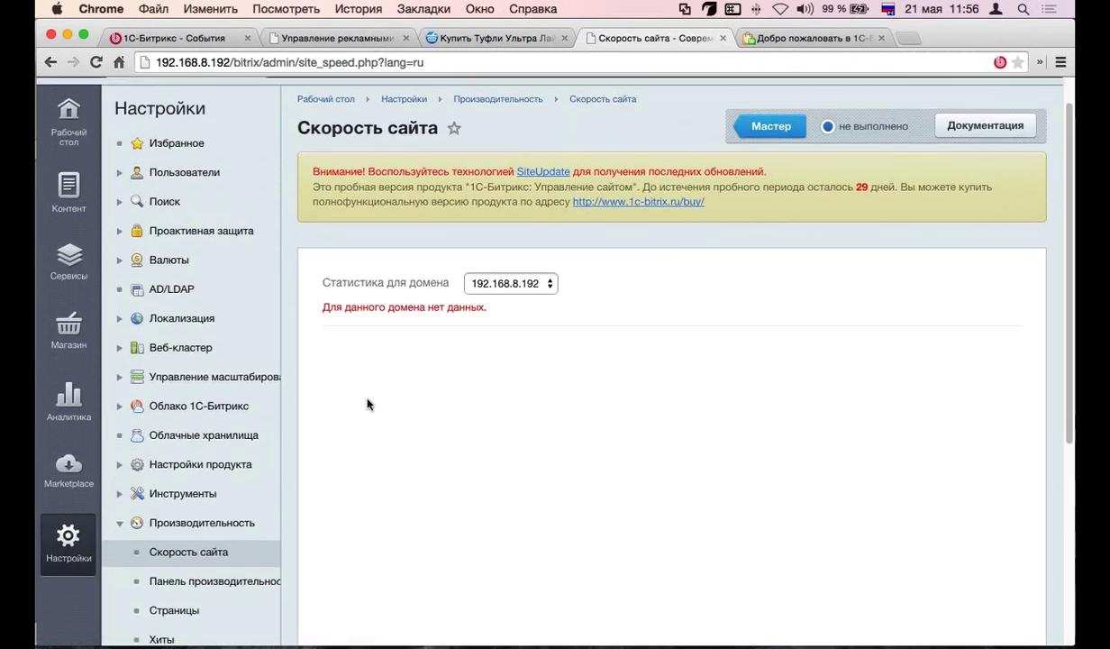
# Open the Панель производительности page and start a performance test lasting 5 minutes
pyautogui.scroll(-2, 445, 323)
pyautogui.click(230, 462)
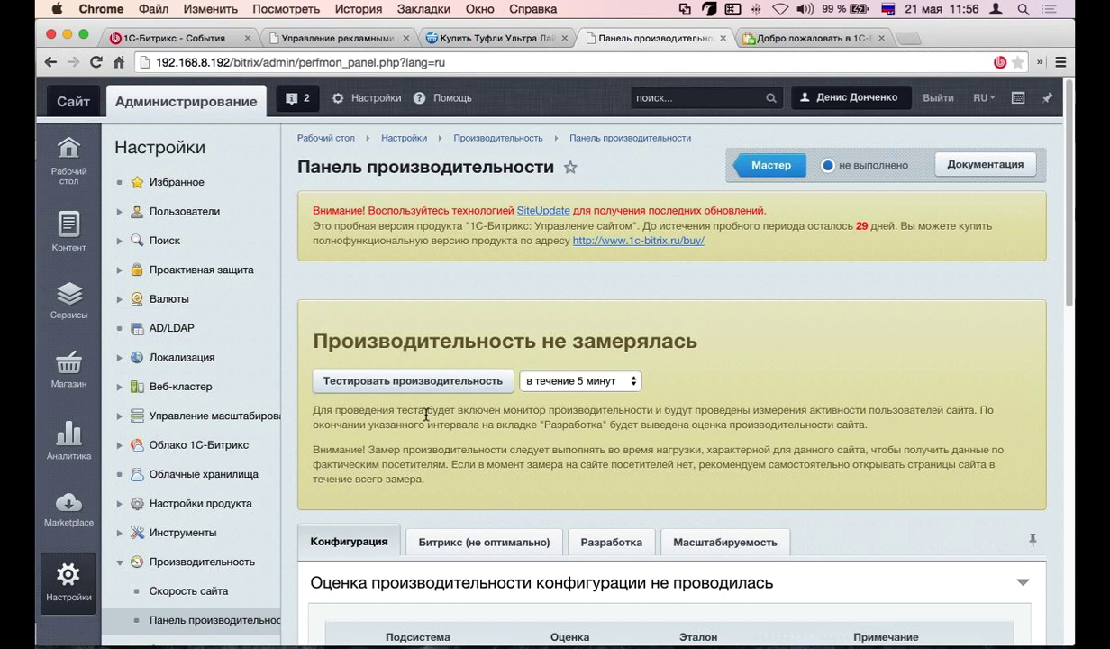
pyautogui.scroll(-1, 426, 413)
pyautogui.click(431, 354)
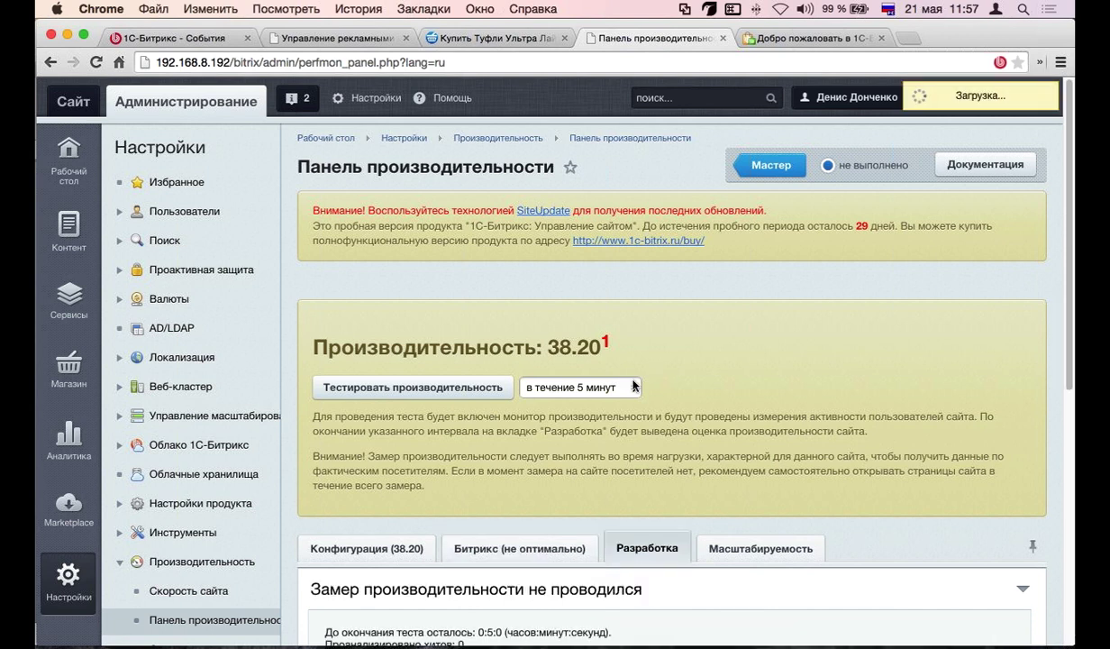
# Look over the test data on the performance panel and stop the running test in the Разработка section
pyautogui.scroll(-5, 633, 385)
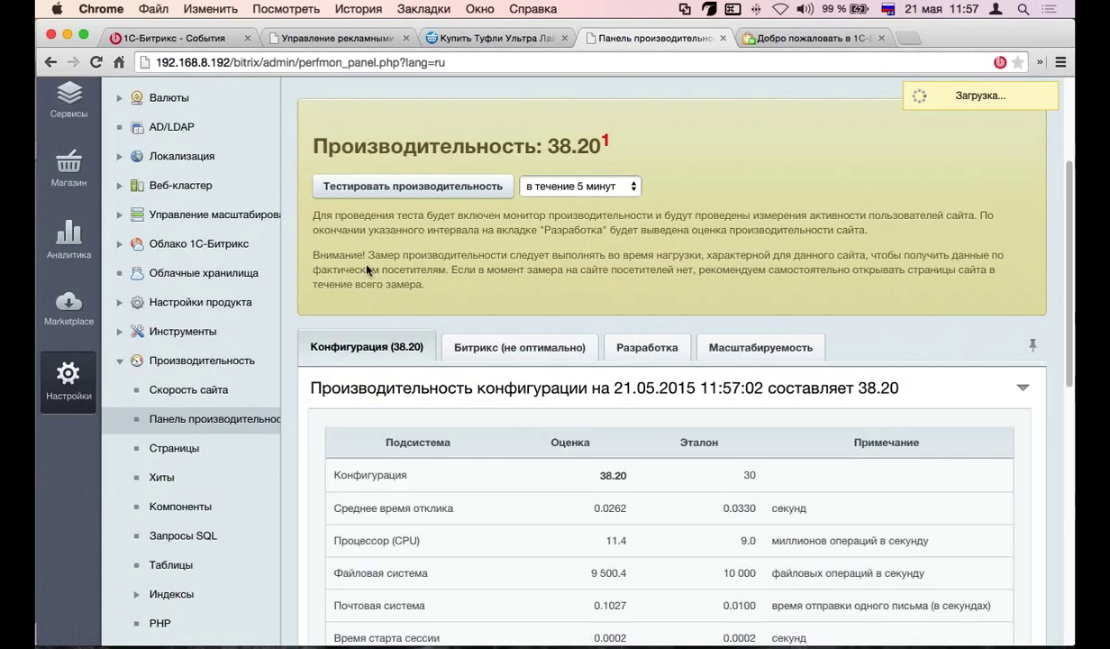
pyautogui.scroll(-2, 393, 275)
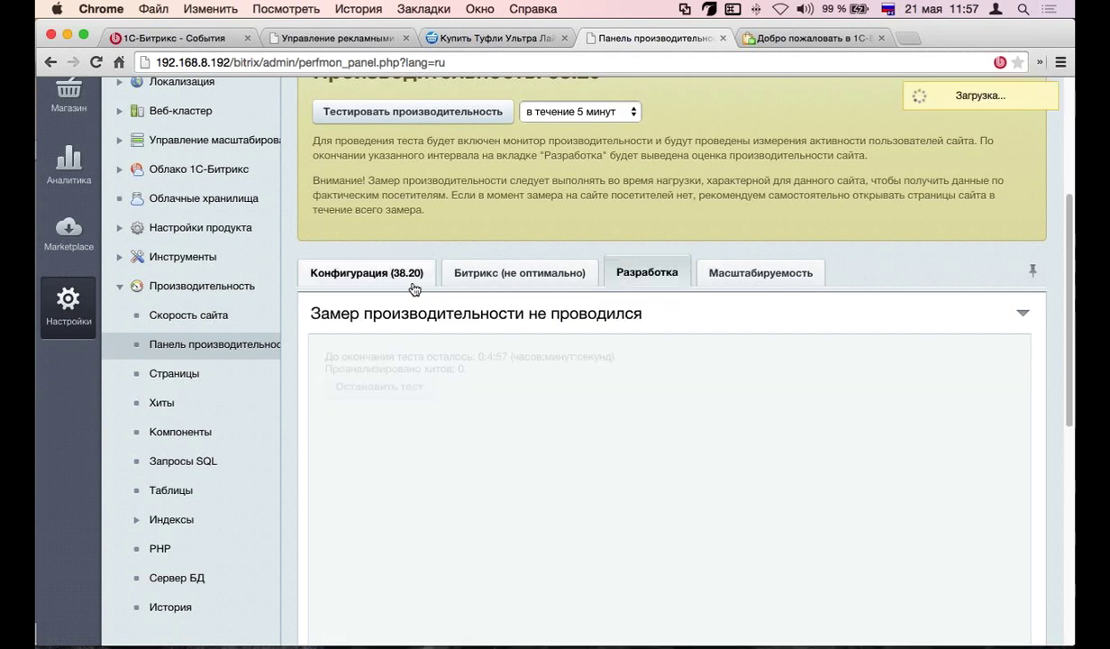
pyautogui.click(405, 276)
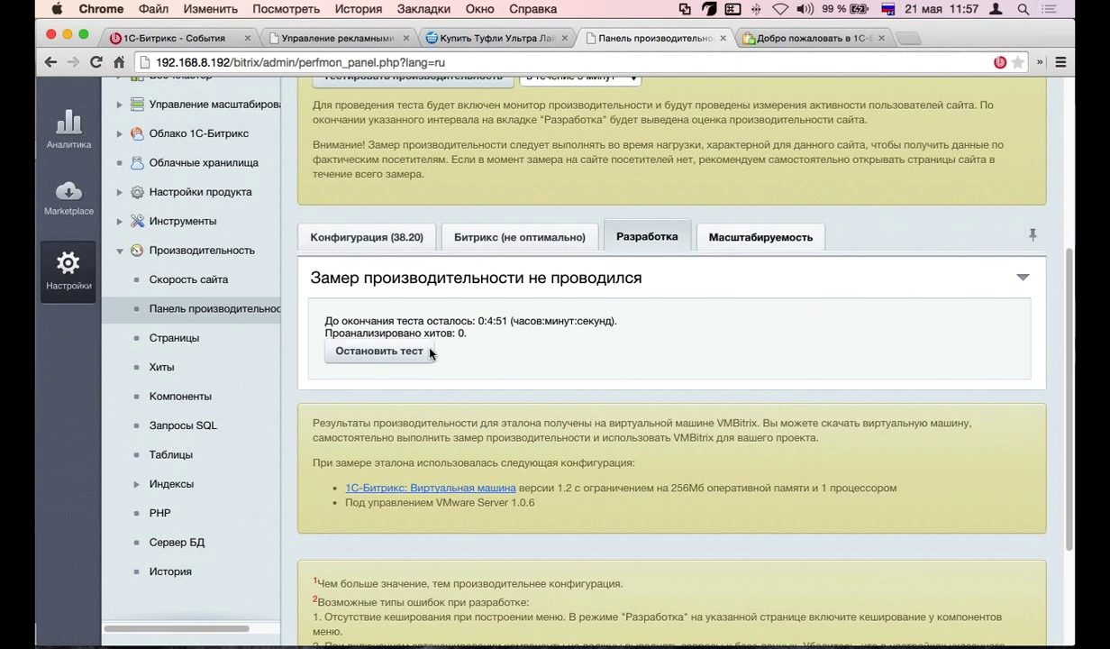
pyautogui.click(349, 351)
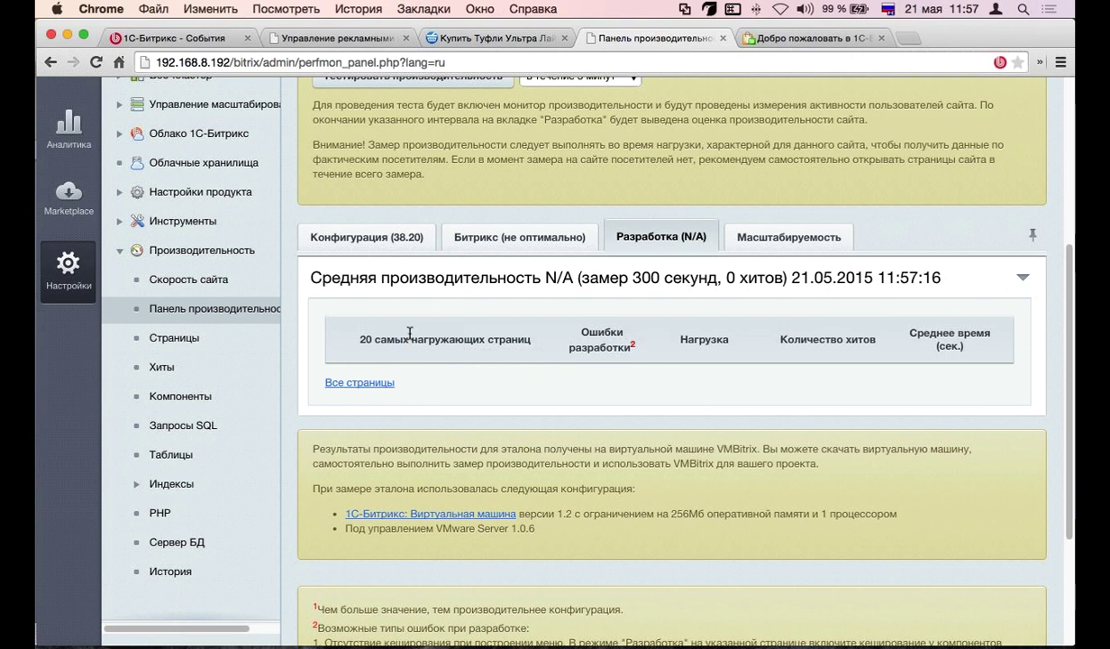
# Open the Конфигурация results and review each subsystem's score against its reference value
pyautogui.scroll(5, 405, 333)
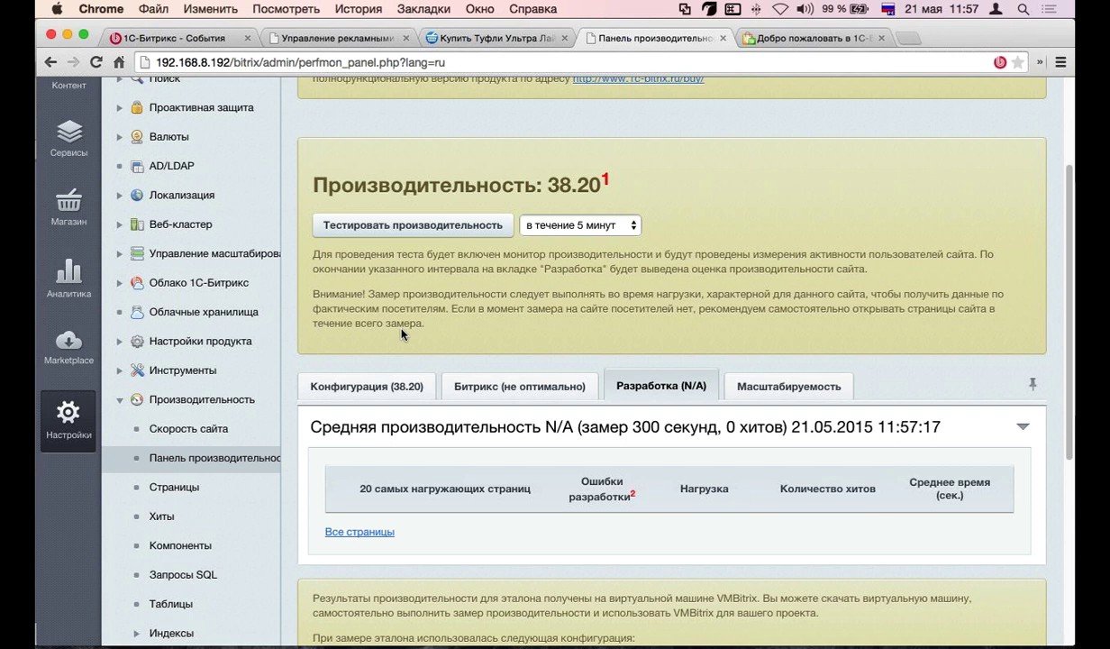
pyautogui.click(365, 385)
pyautogui.scroll(-2, 368, 368)
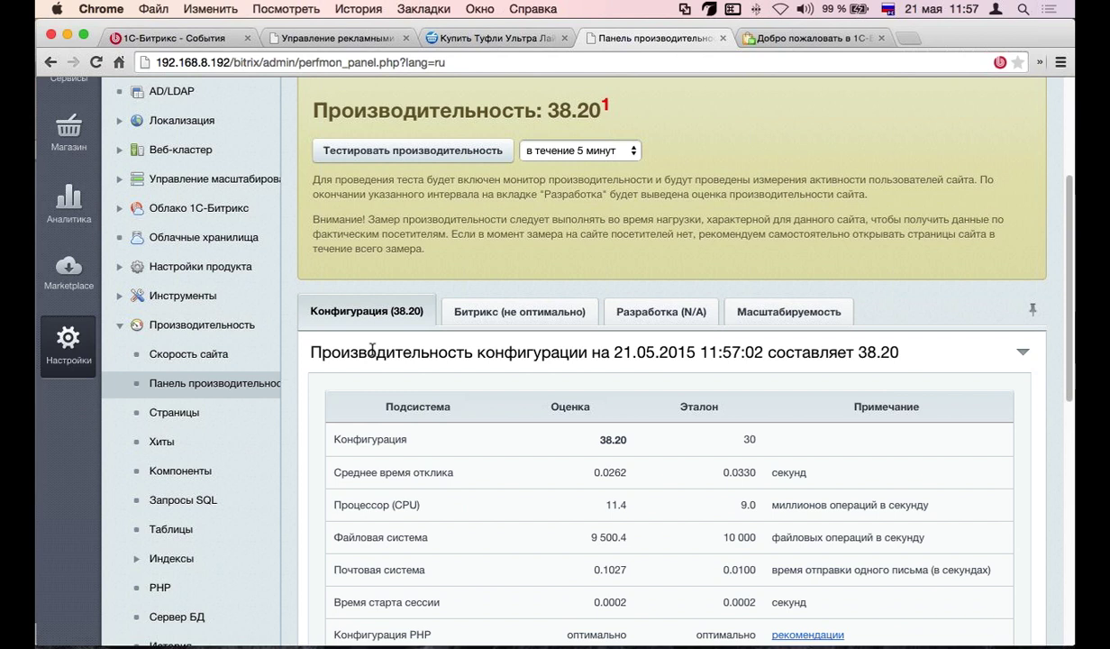
pyautogui.scroll(-2, 374, 348)
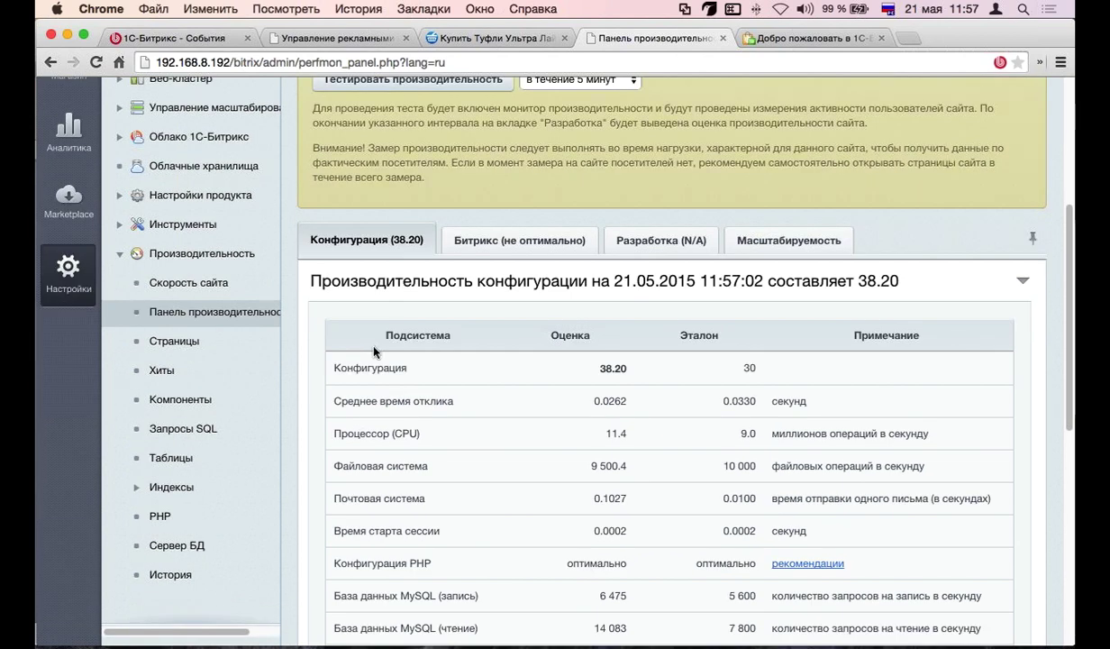
pyautogui.scroll(-3, 374, 351)
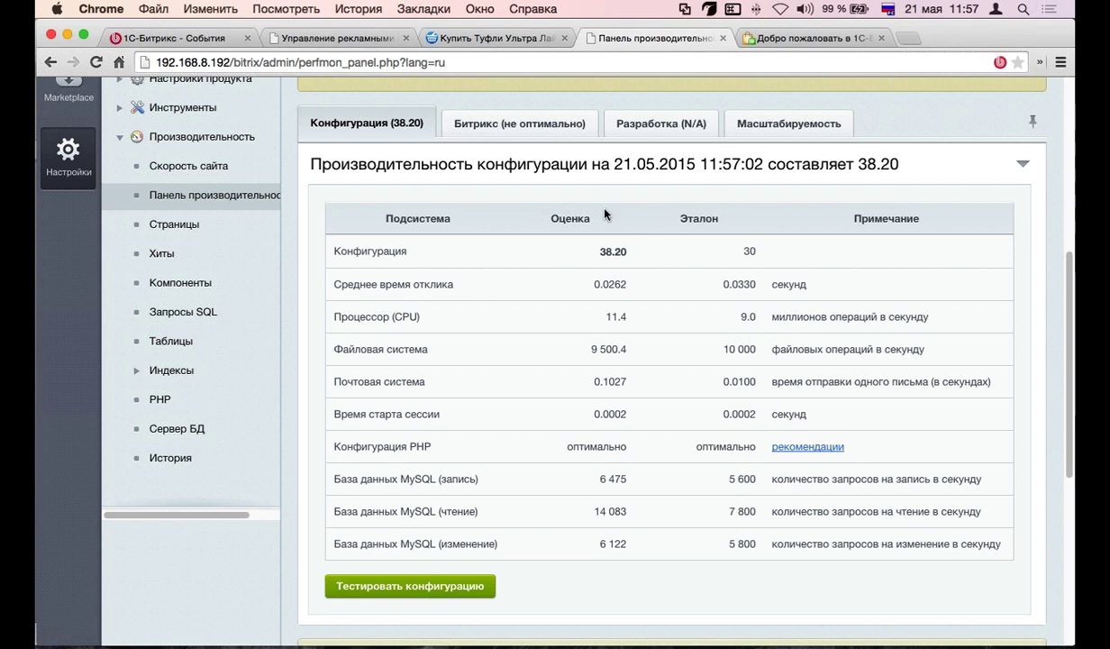
# Review the Битрикс settings affecting performance, open the database table optimization page from there and return to the performance panel
pyautogui.click(495, 123)
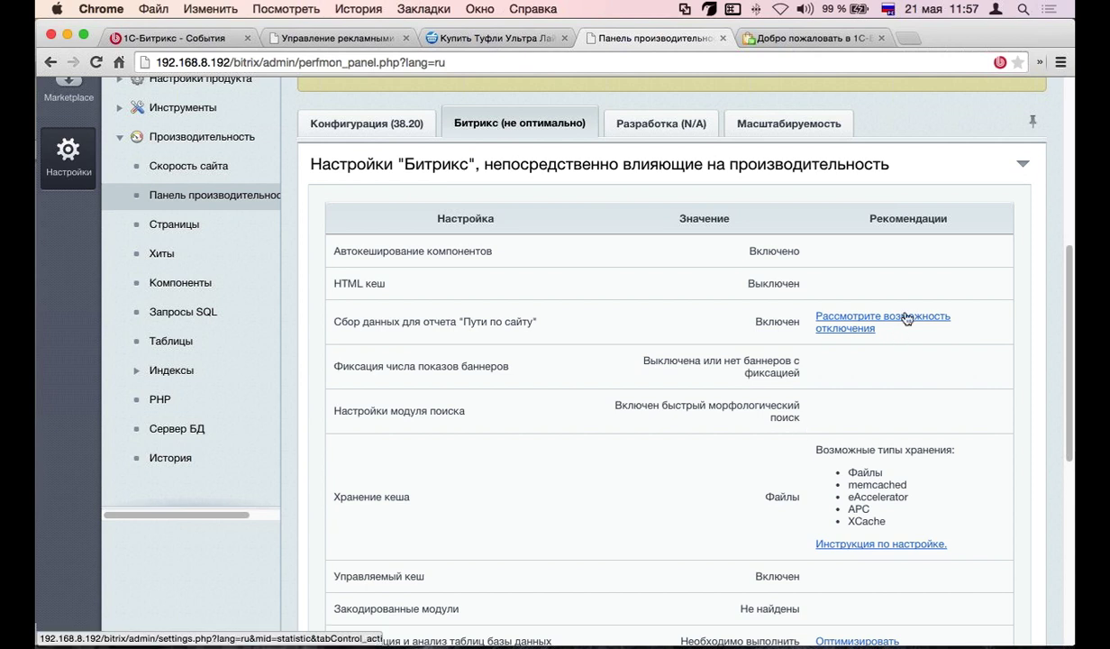
pyautogui.scroll(-5, 882, 398)
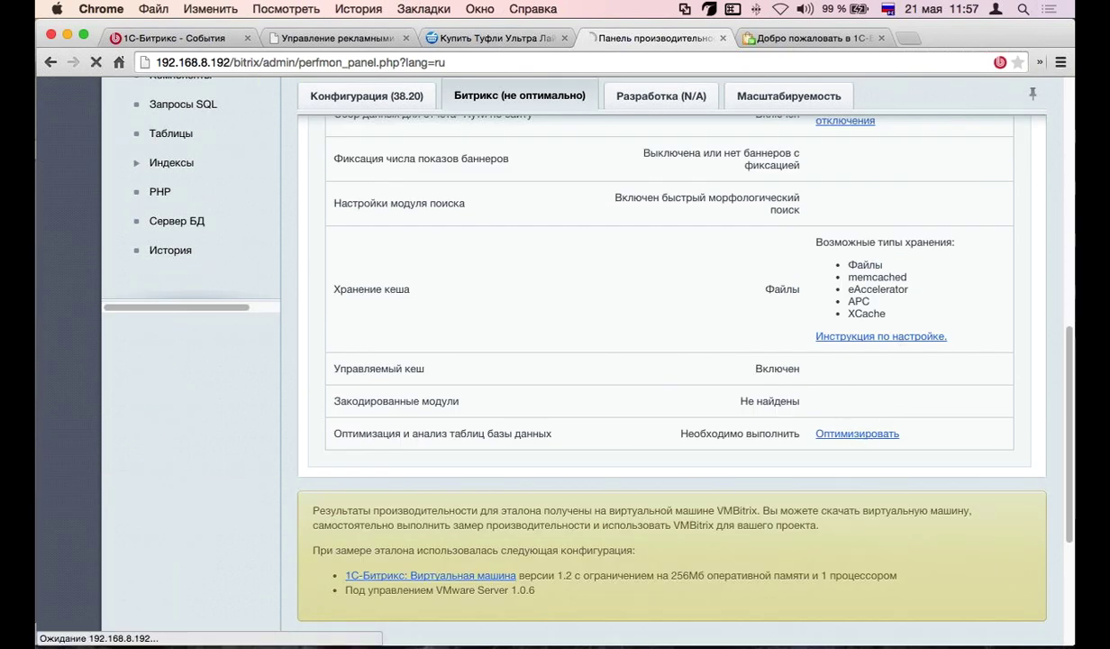
pyautogui.click(834, 431)
pyautogui.click(51, 62)
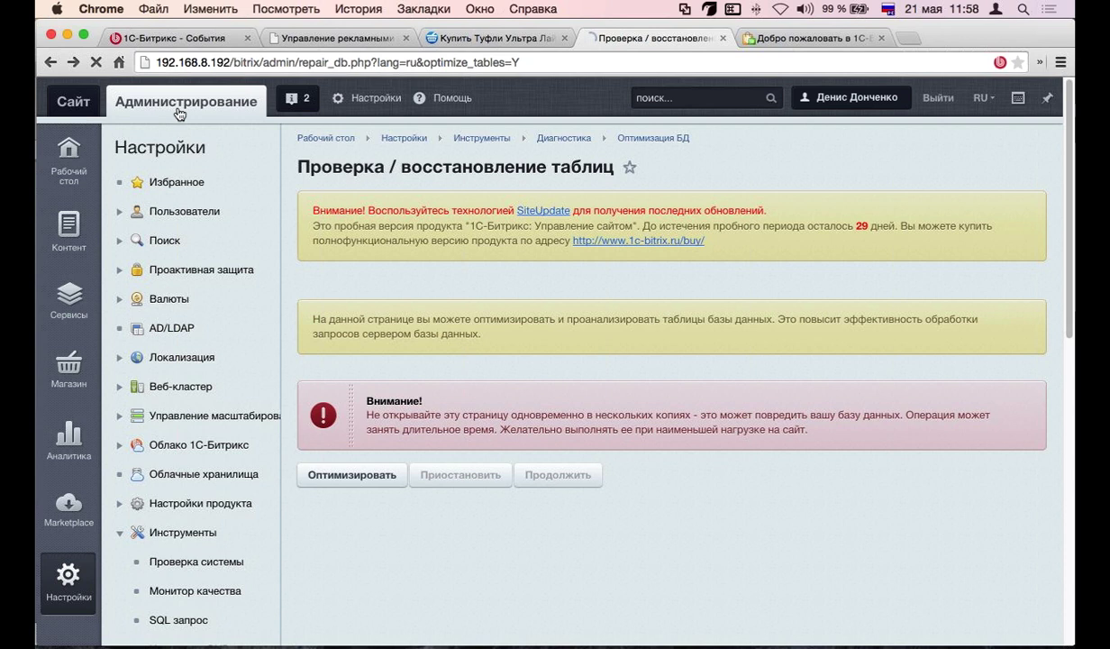
pyautogui.scroll(5, 579, 302)
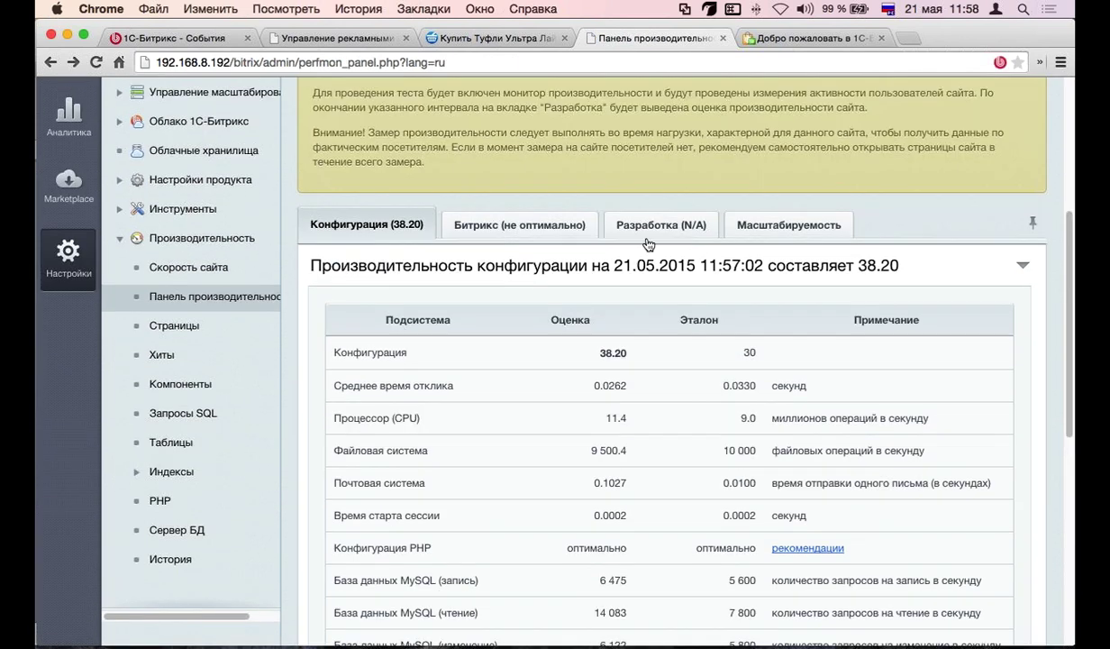
# Examine the Разработка results with the most loaded pages, and return to the Конфигурация results
pyautogui.click(651, 236)
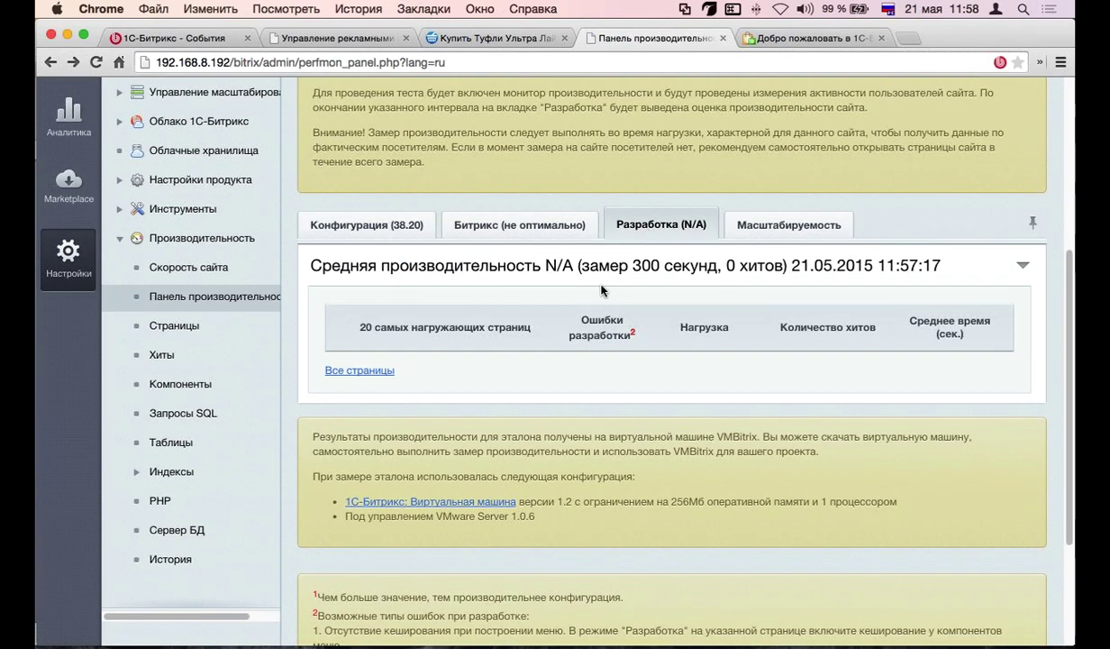
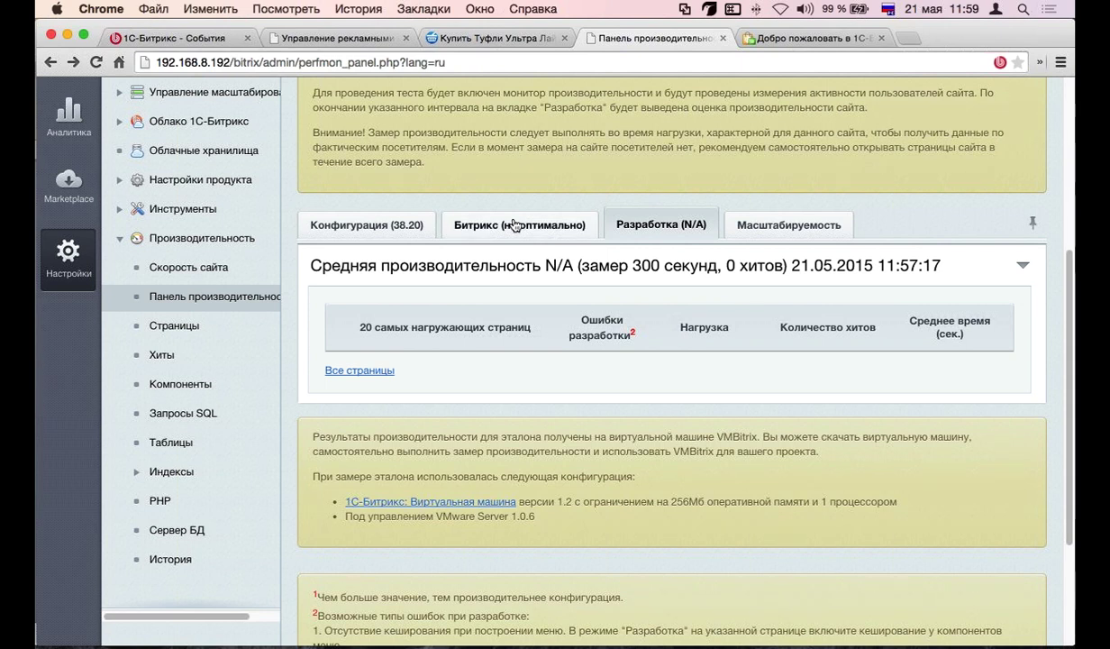
pyautogui.click(376, 224)
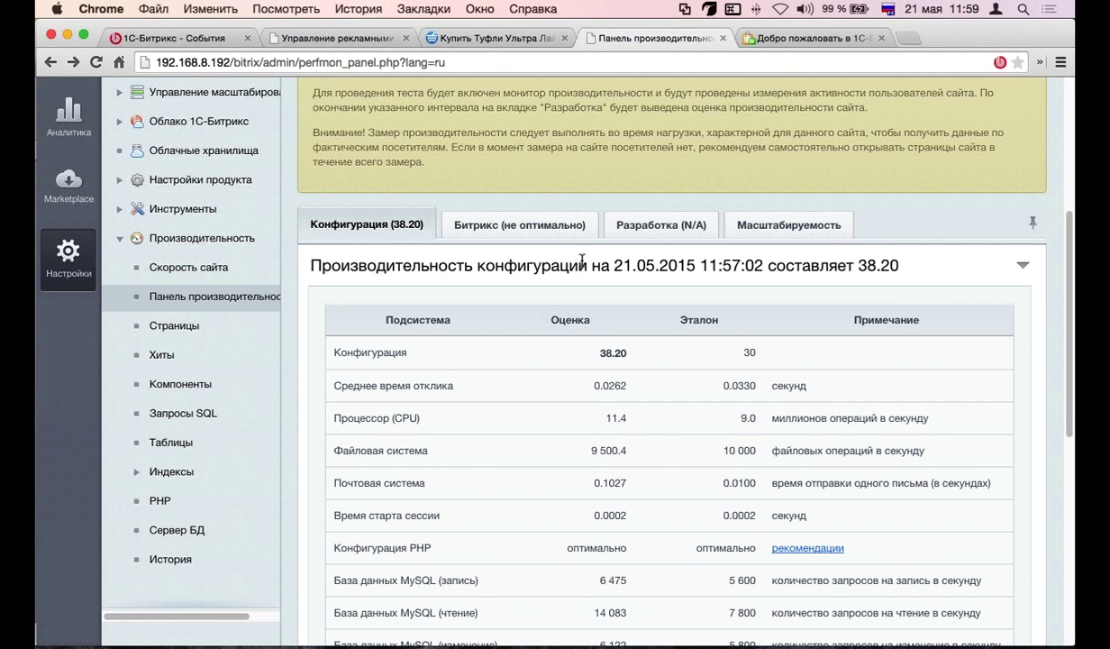
pyautogui.scroll(3, 581, 263)
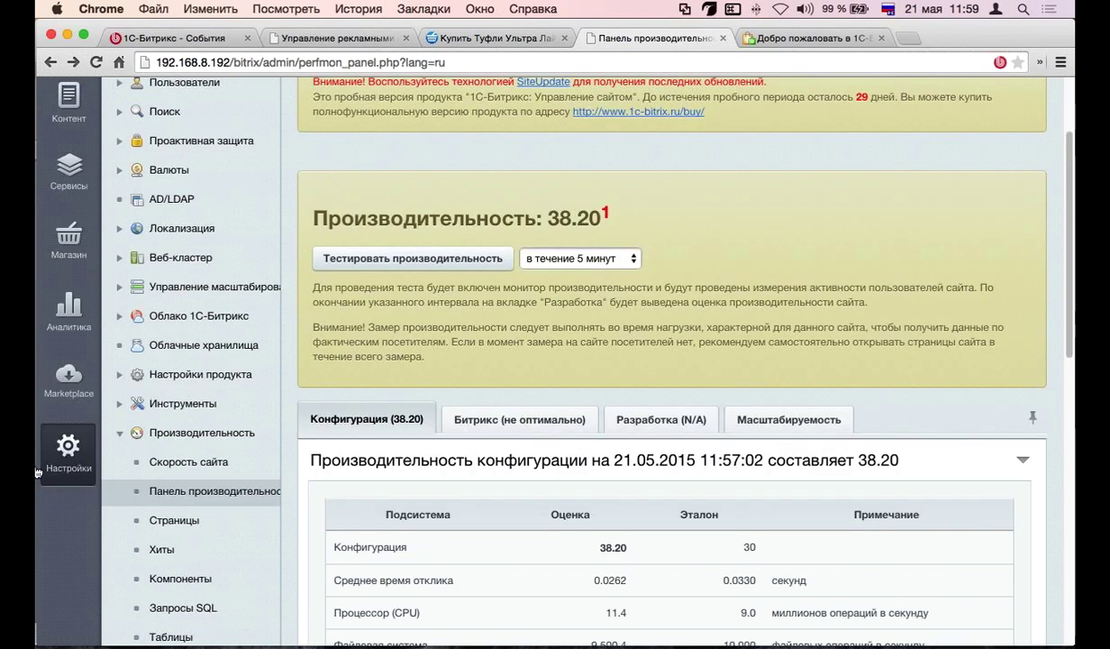
# Collapse the Производительность branch, expand Настройки продукта and open the Модули page to view the module list
pyautogui.click(133, 434)
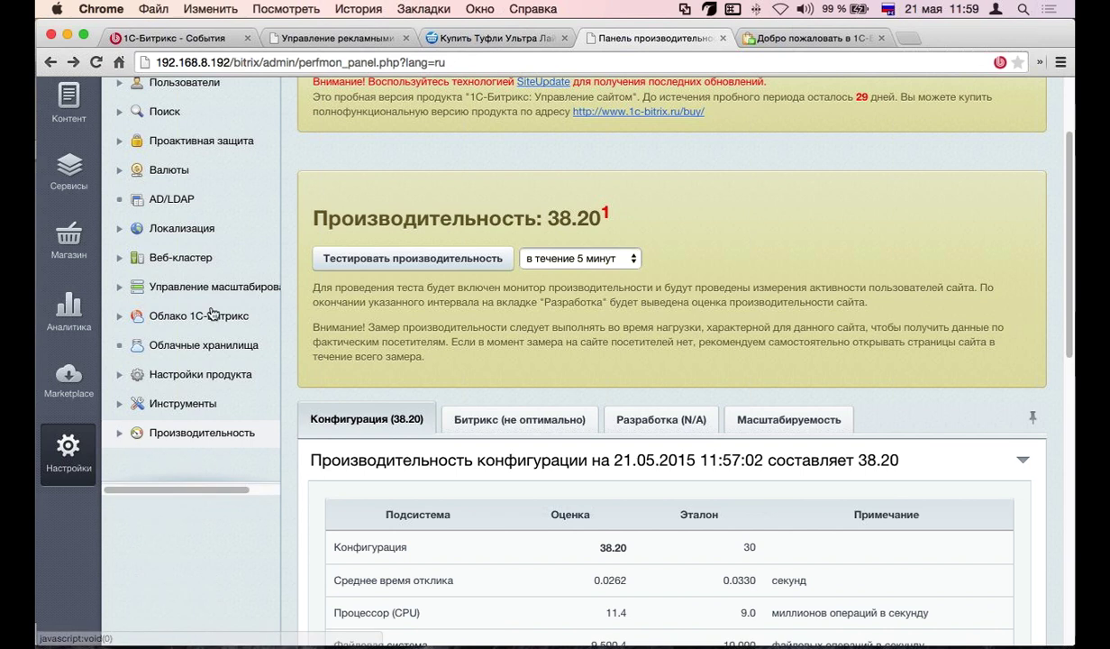
pyautogui.scroll(1, 217, 333)
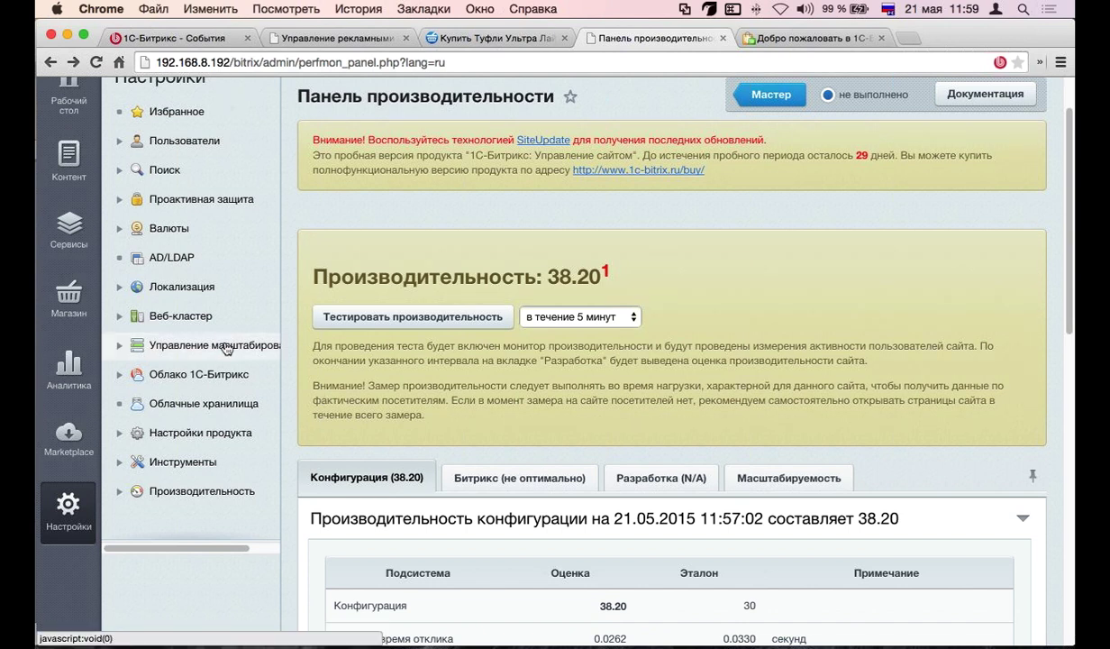
pyautogui.click(121, 434)
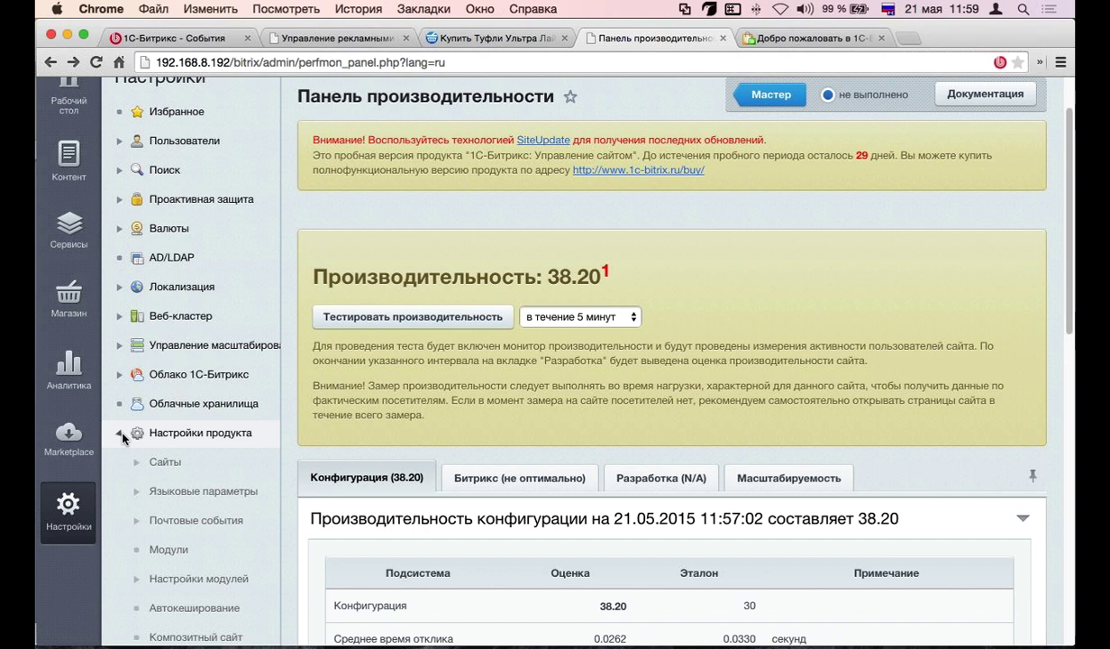
pyautogui.scroll(-5, 124, 439)
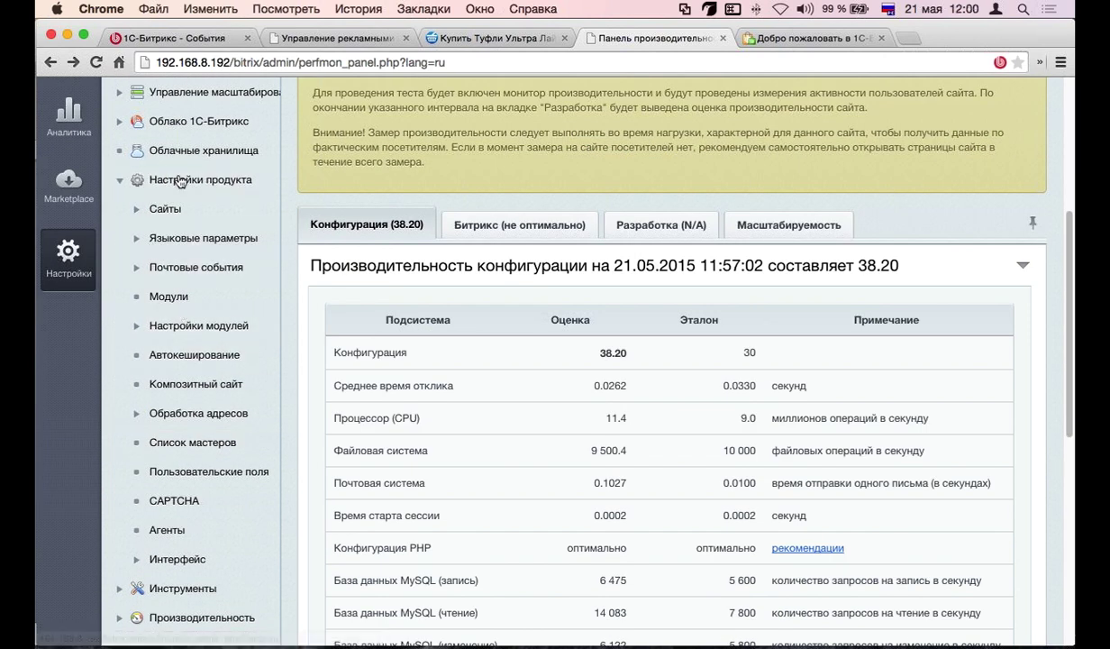
pyautogui.click(166, 295)
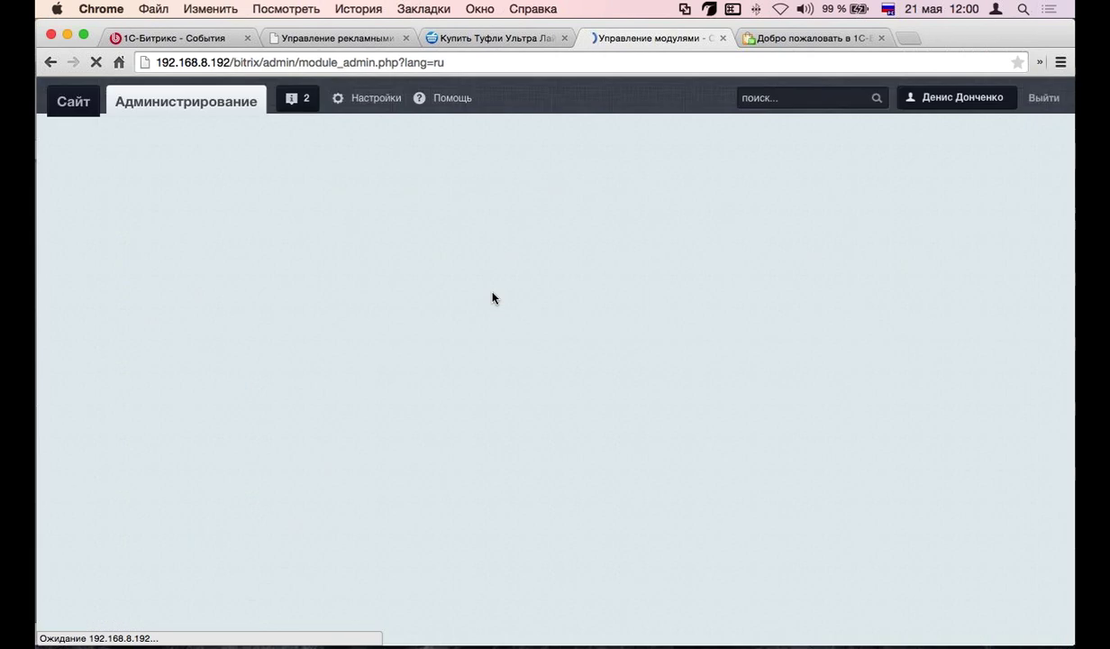
pyautogui.scroll(-3, 487, 279)
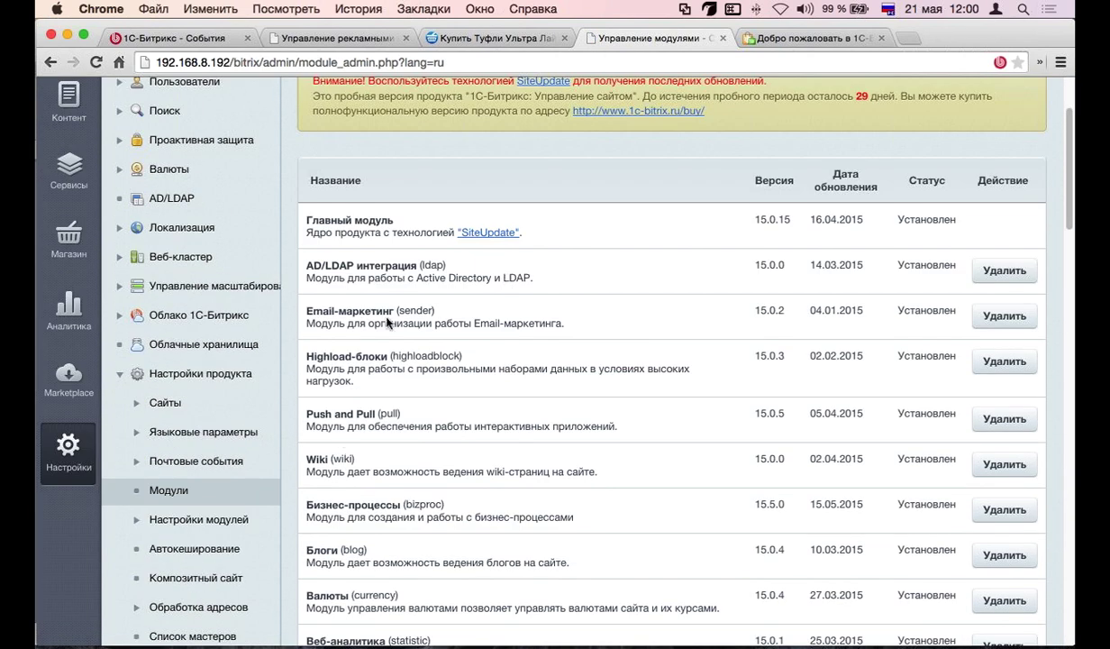
# Highlight the Email-маркетинг module, view the Сервисы section's menu and return to the Настройки section
pyautogui.moveTo(558, 307); pyautogui.dragTo(291, 312)
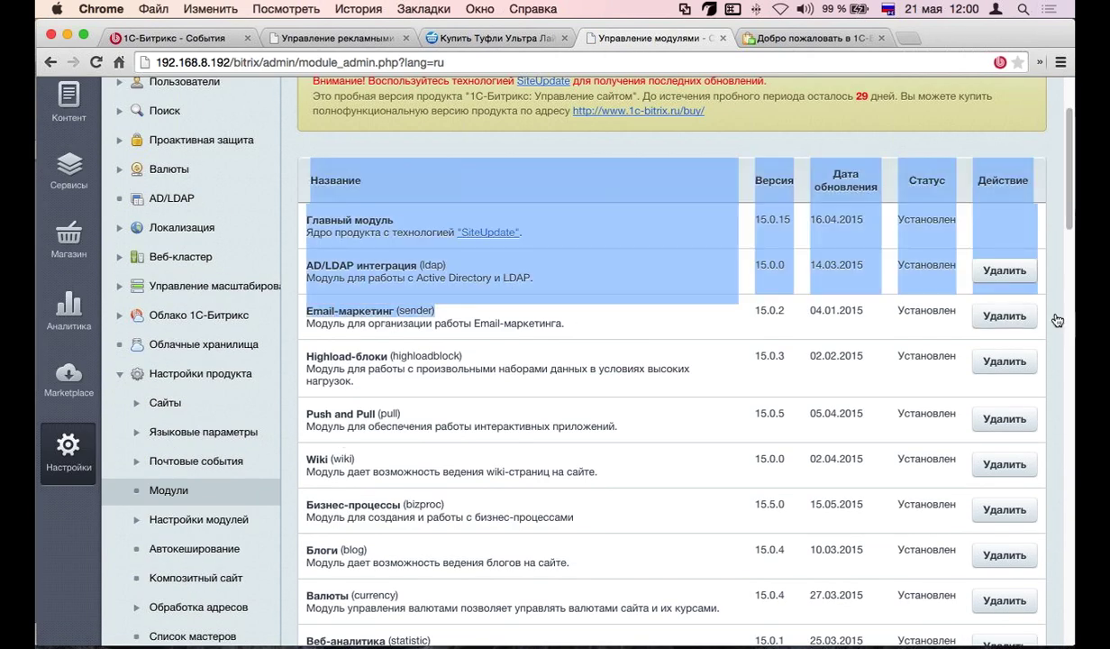
pyautogui.click(72, 171)
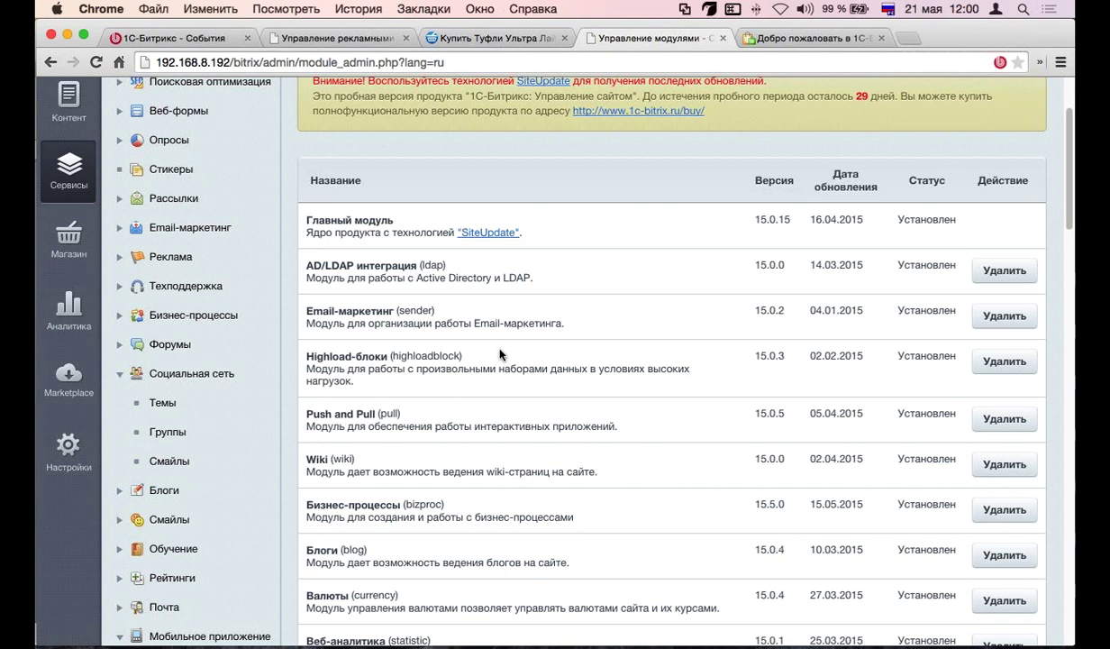
pyautogui.scroll(3, 480, 335)
pyautogui.click(68, 574)
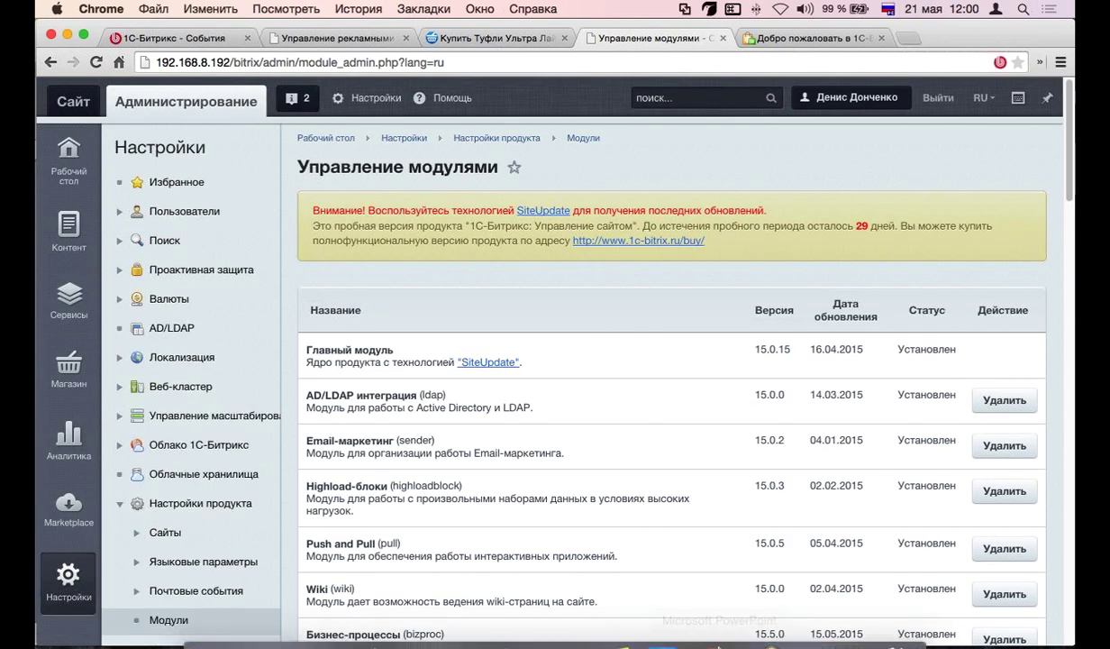
pyautogui.click(720, 606)
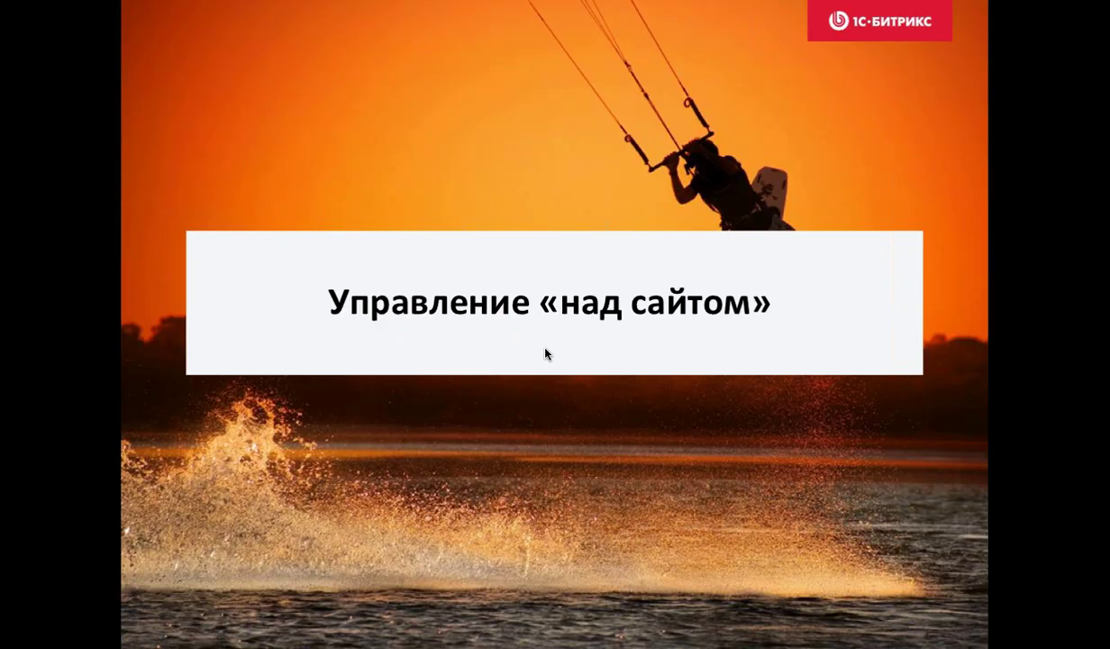
pyautogui.click(545, 353)
pyautogui.click(545, 353)
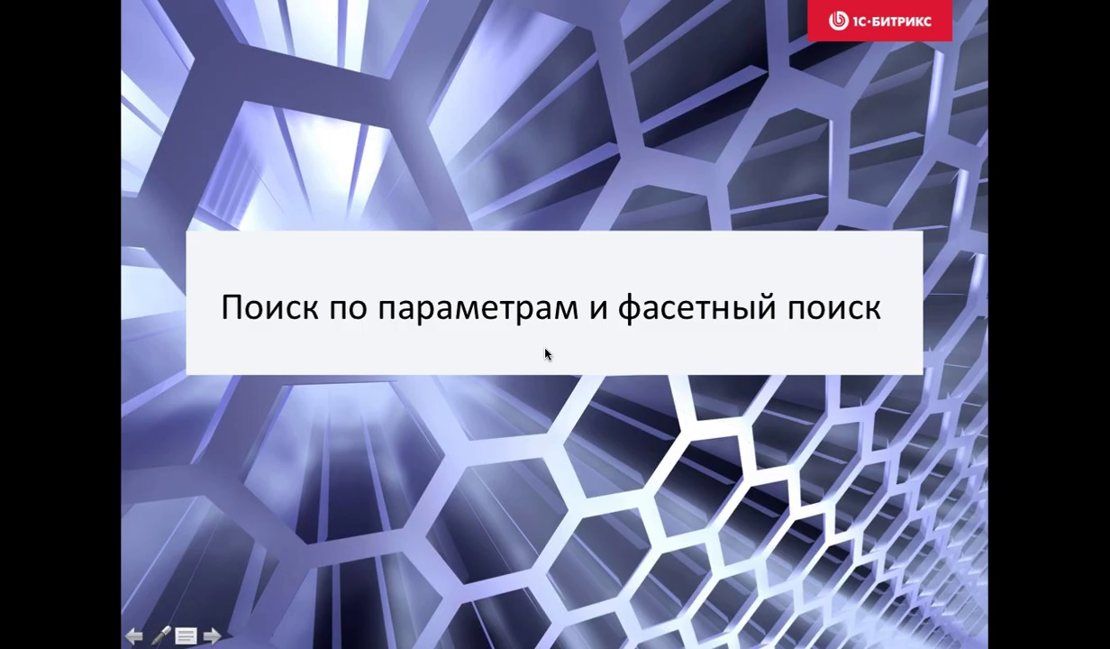
pyautogui.click(545, 353)
pyautogui.click(545, 353)
pyautogui.click(545, 353)
pyautogui.click(545, 353)
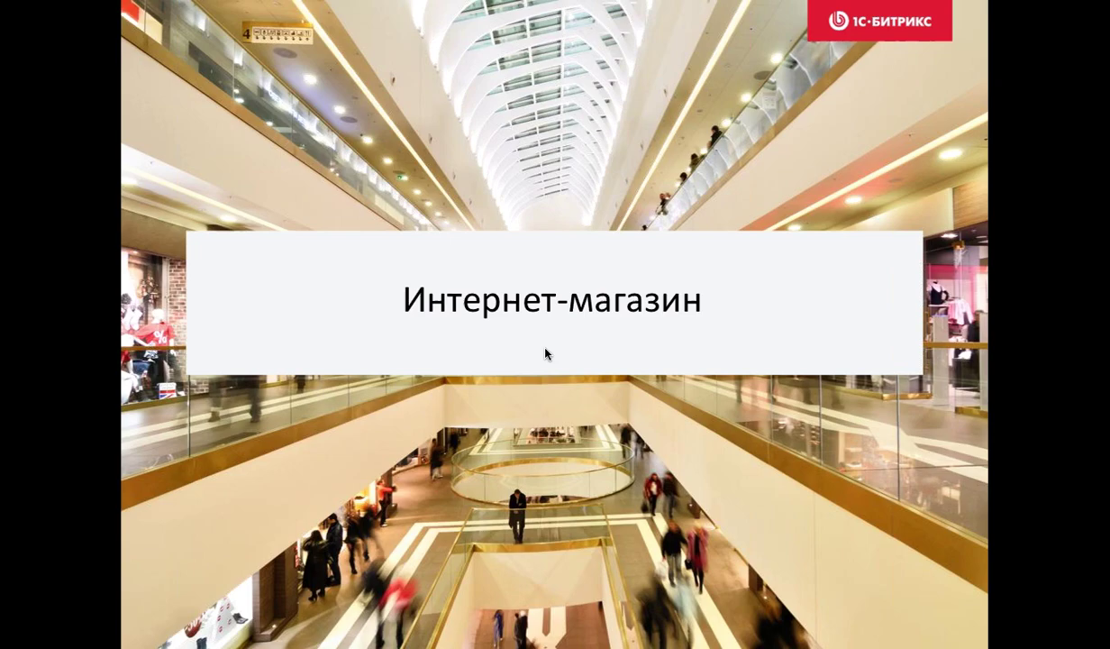
pyautogui.scroll(1, 540, 351)
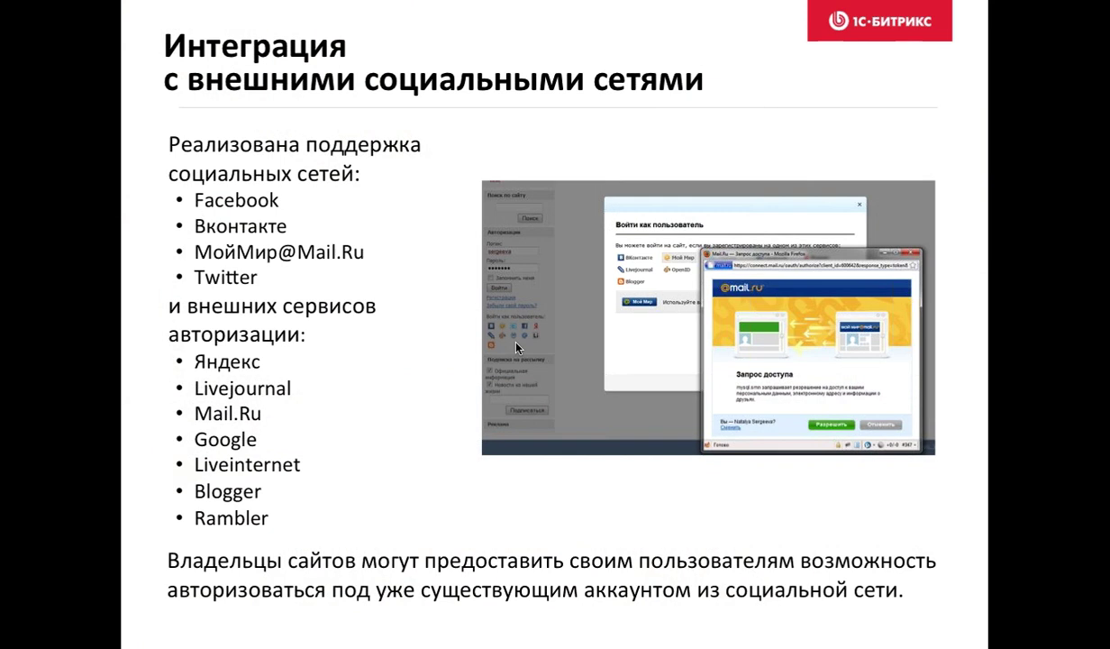
pyautogui.press('super+Tab')
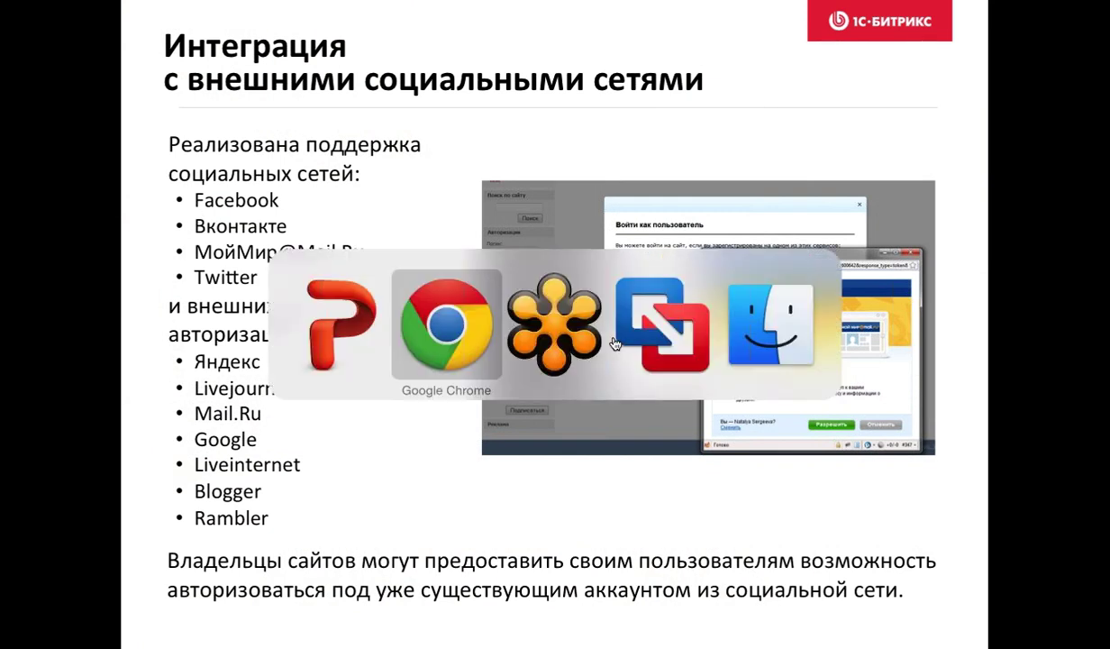
pyautogui.press('super+Tab')
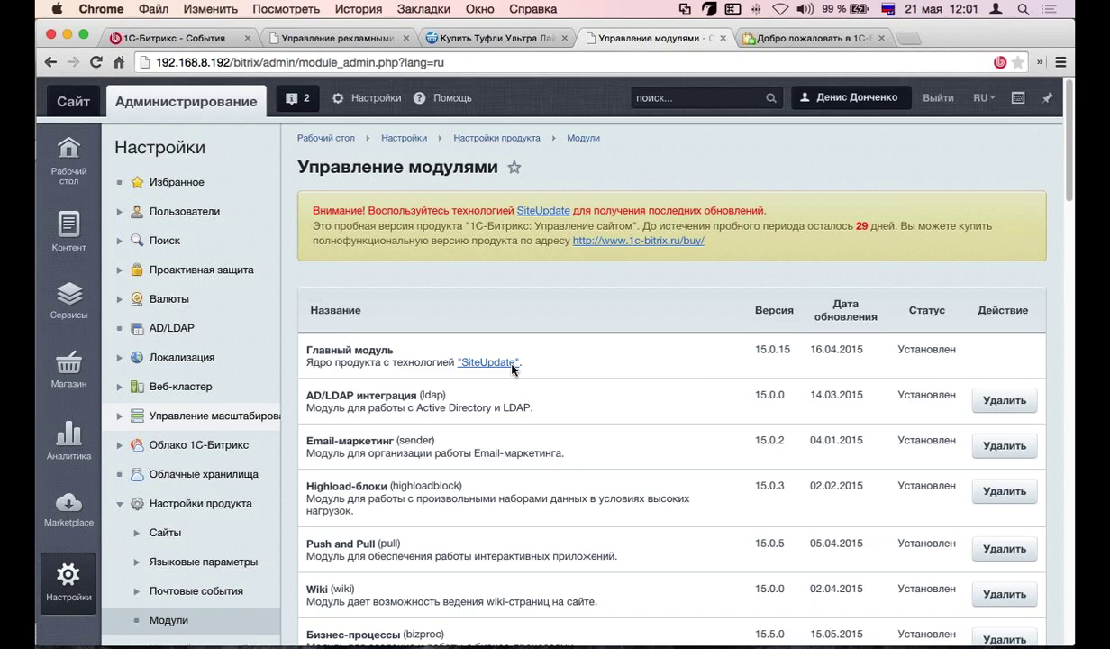
# Collapse the Настройки продукта branch, search the admin panel for "соц" and open the Социальные сервисы module settings
pyautogui.click(119, 503)
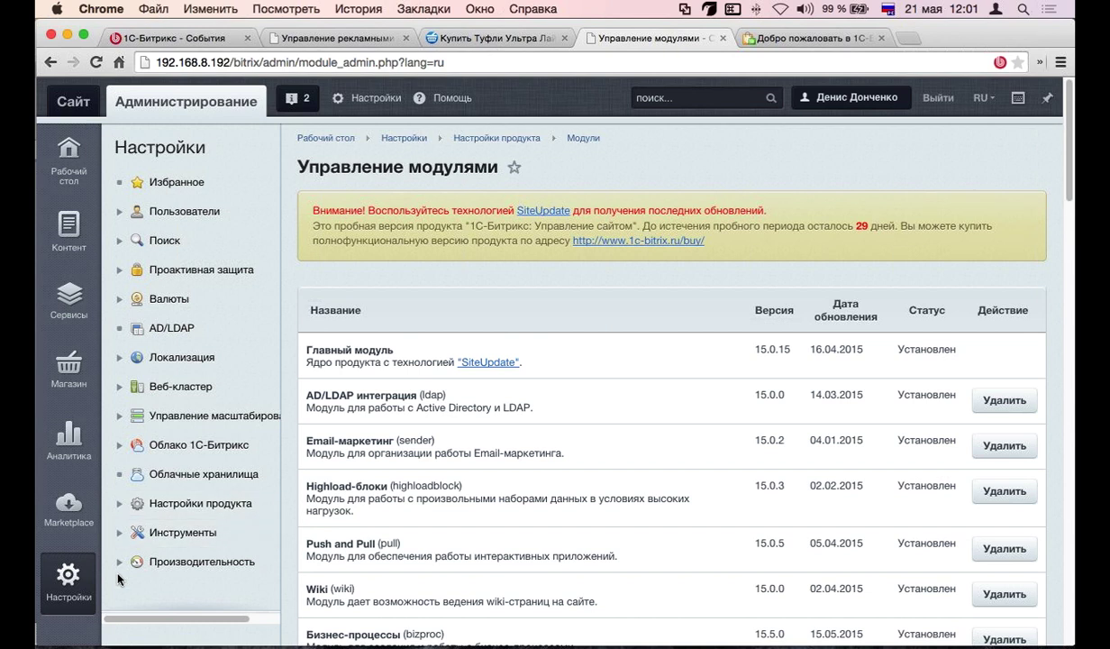
pyautogui.click(732, 98)
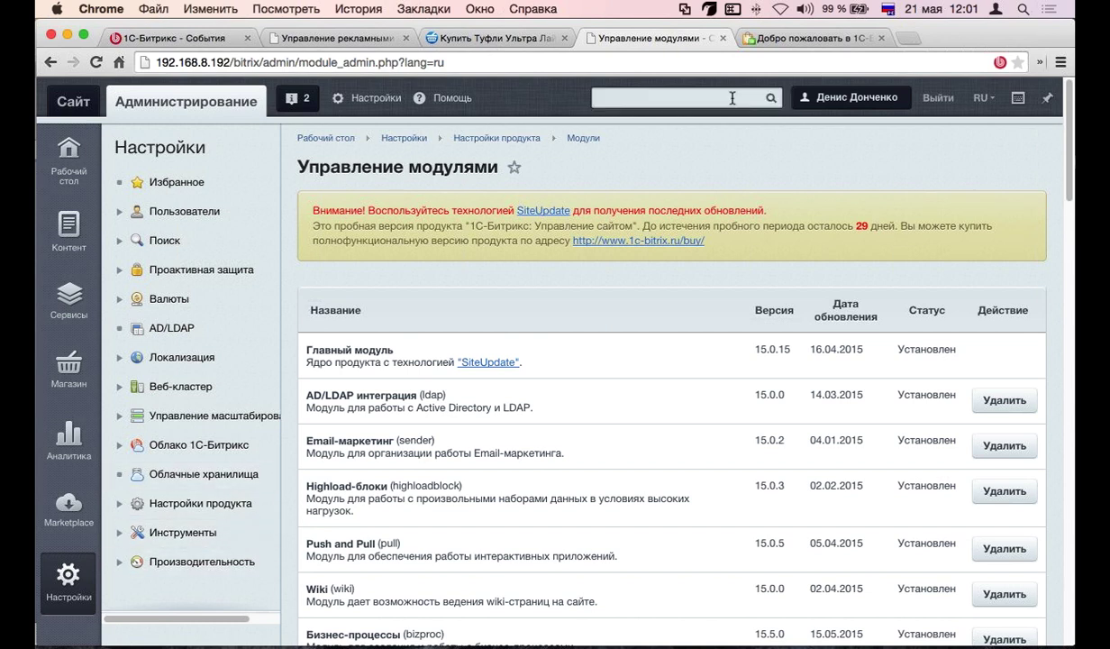
pyautogui.write('соц')
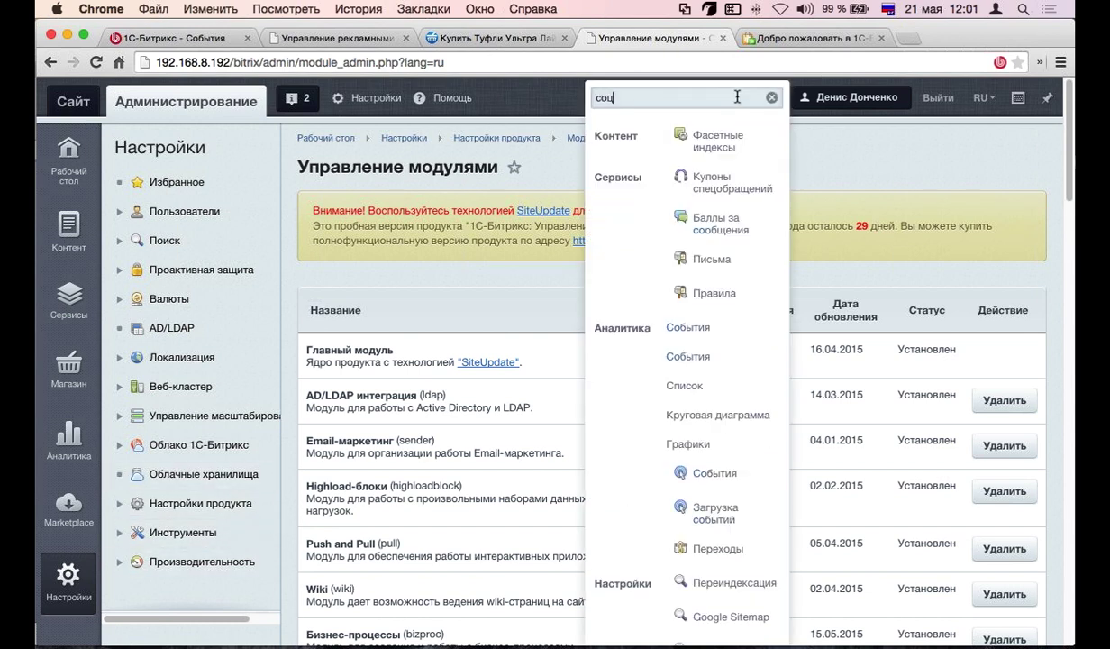
pyautogui.click(730, 240)
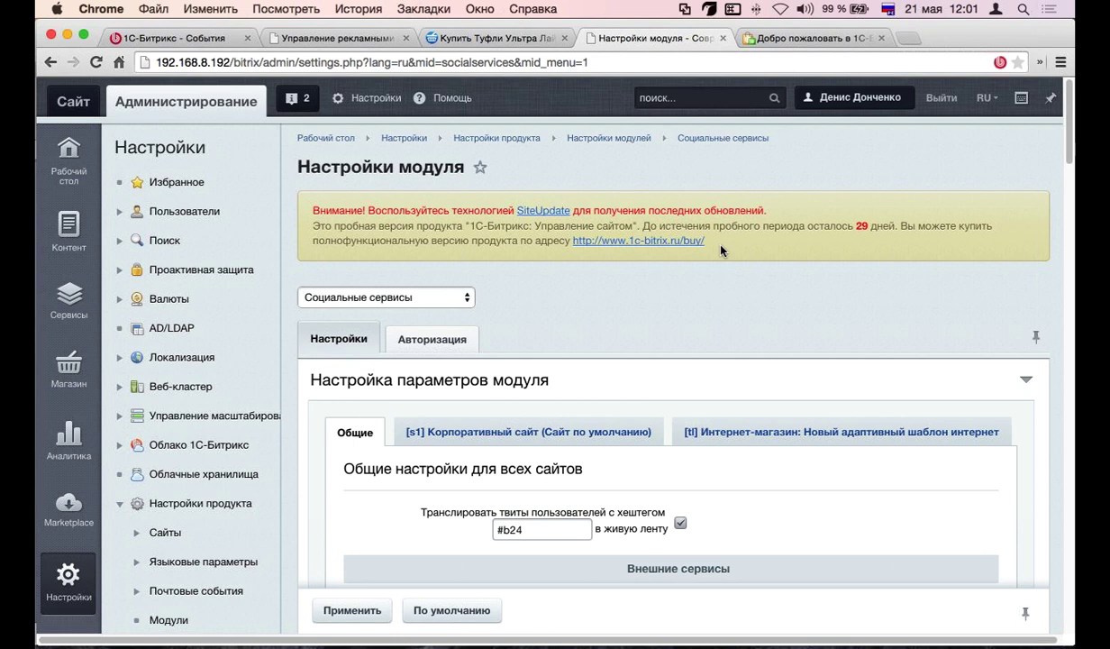
# Enable ВКонтакте, Facebook and Twitter in the list of external services of the Социальные сервисы module
pyautogui.scroll(-5, 702, 297)
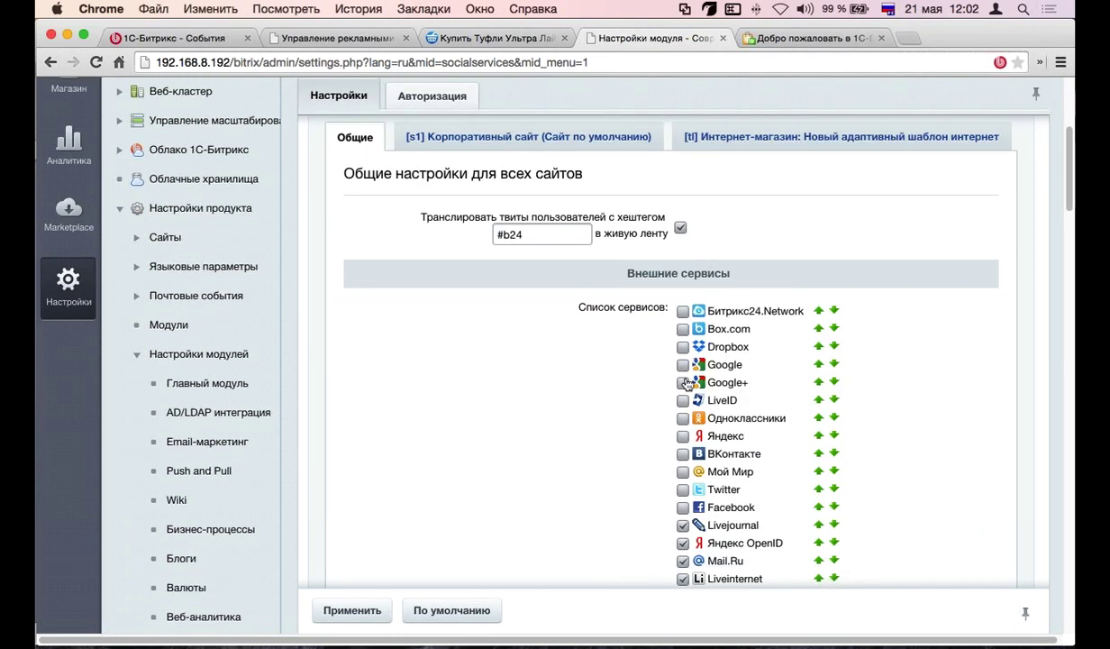
pyautogui.scroll(-2, 687, 383)
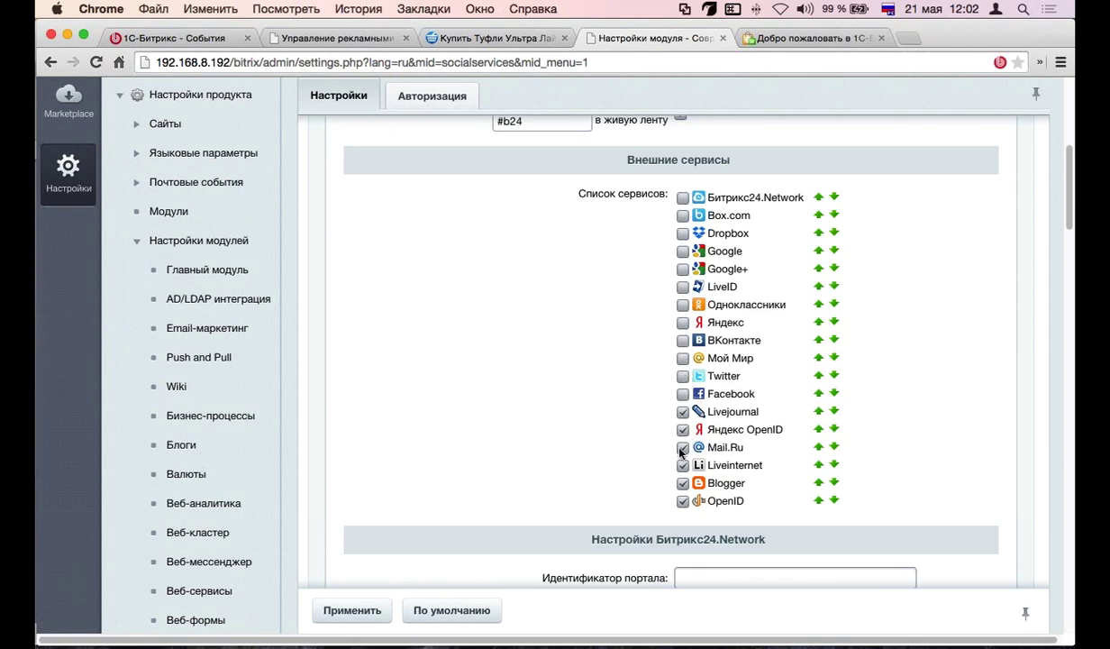
pyautogui.click(682, 341)
pyautogui.click(682, 394)
pyautogui.click(682, 376)
pyautogui.scroll(-3, 682, 443)
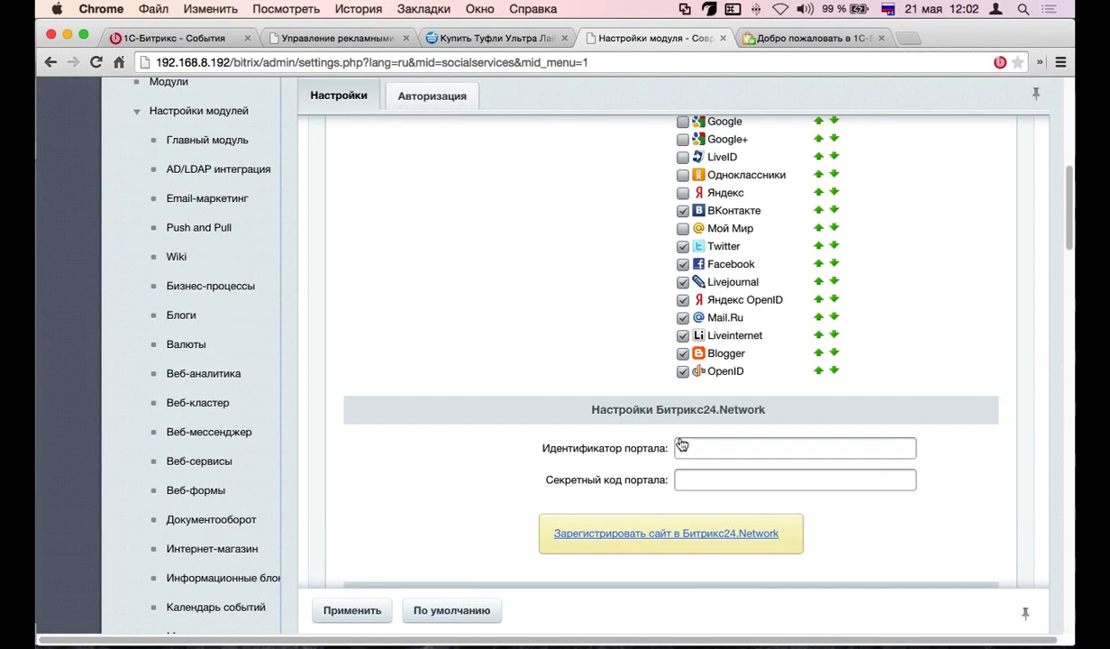
pyautogui.scroll(3, 681, 436)
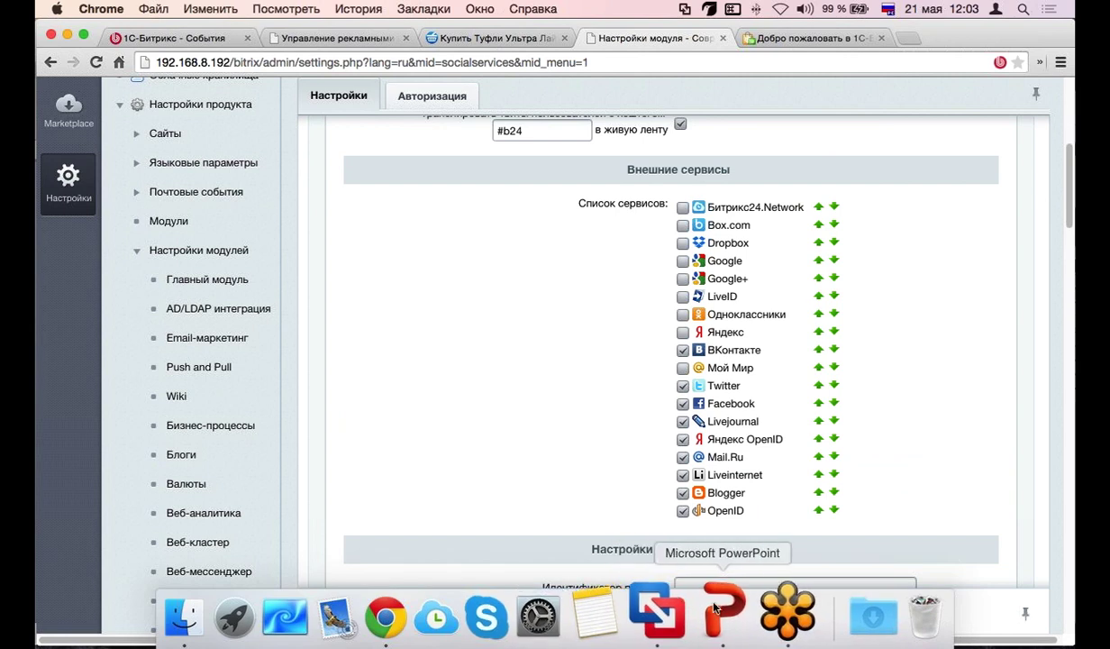
# Switch to the PowerPoint presentation and advance from the social network integration slide to the Интернет-магазин slide
pyautogui.click(716, 596)
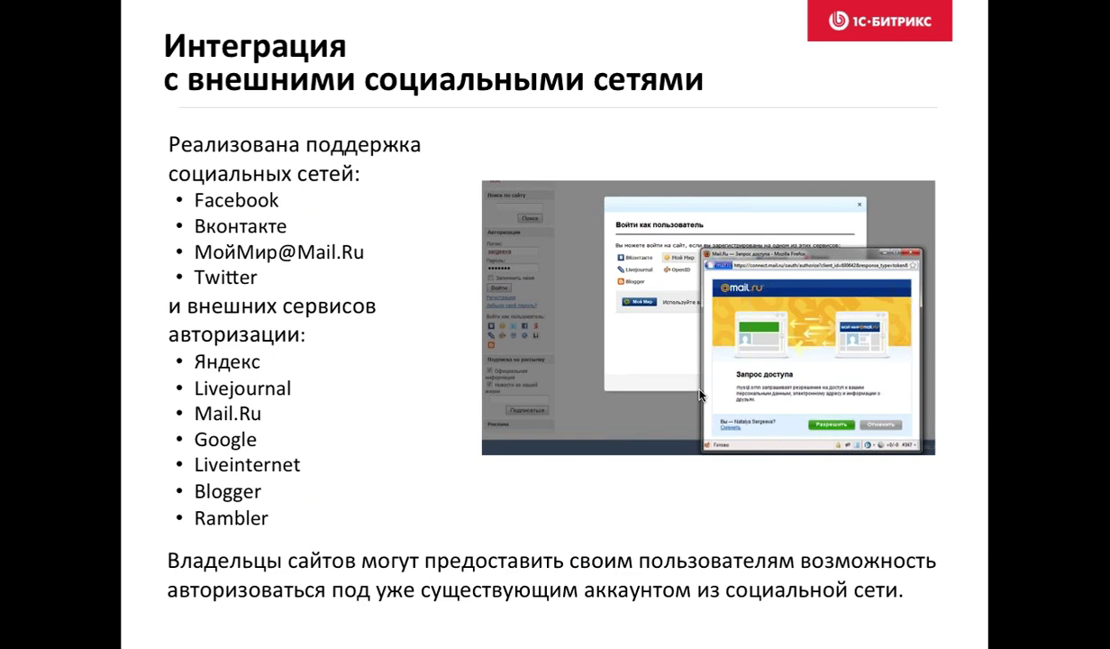
pyautogui.click(699, 394)
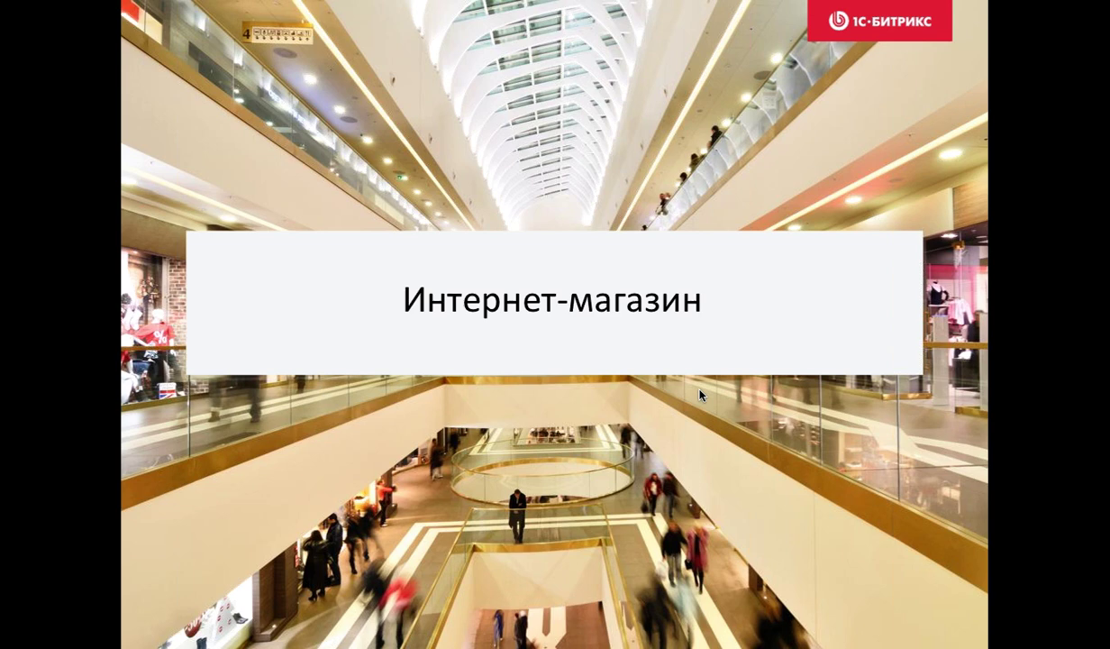
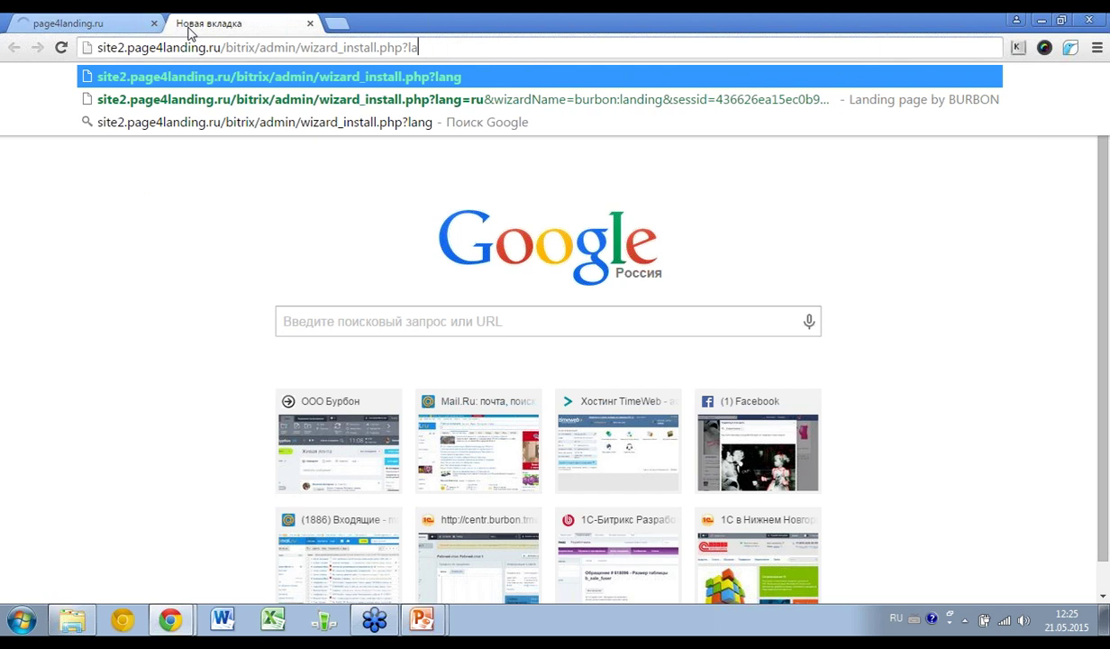
# Shorten the address to site2.page4landing.ru/bitrix/admin/ and load the site's administration panel
pyautogui.press('BackSpace')
pyautogui.press('BackSpace')
pyautogui.press('BackSpace')
pyautogui.press('BackSpace')
pyautogui.press('BackSpace')
pyautogui.press('BackSpace')
pyautogui.press('BackSpace')
pyautogui.press('BackSpace')
pyautogui.press('BackSpace')
pyautogui.press('BackSpace')
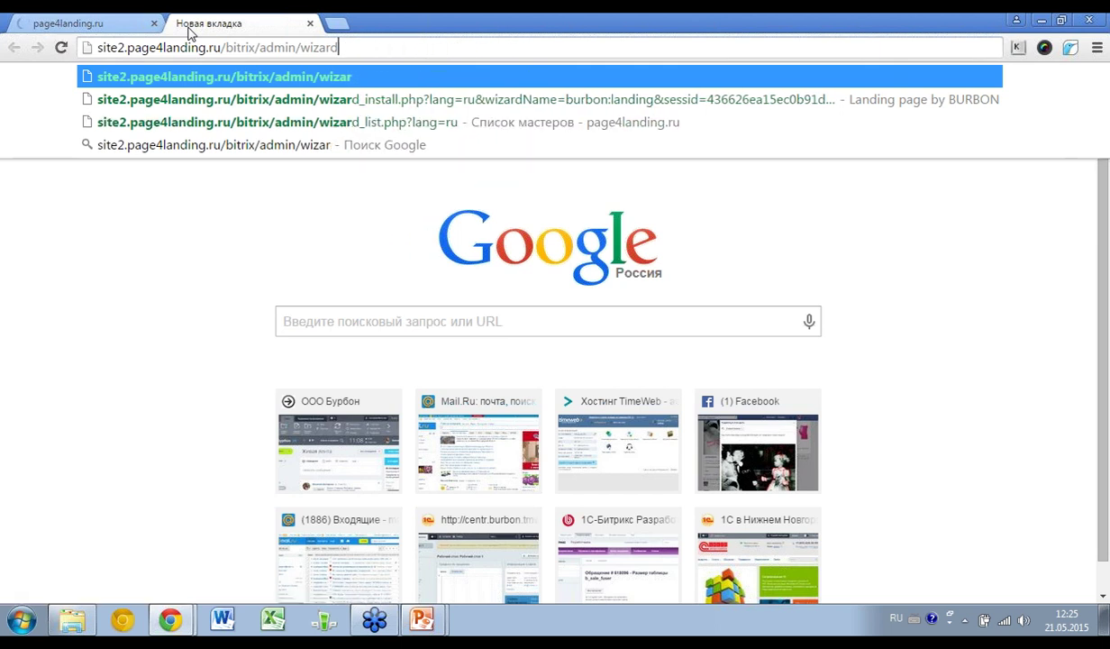
pyautogui.press('Return')
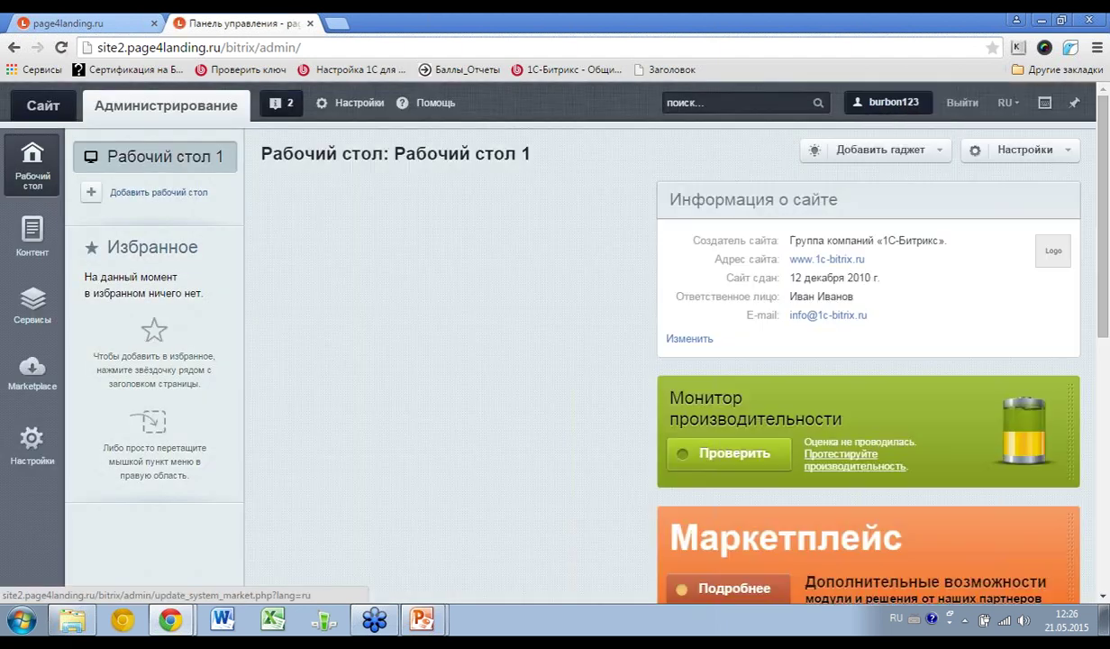
# View the installed Marketplace solutions and open the available actions for the landing page (burbon.landing) solution
pyautogui.click(33, 369)
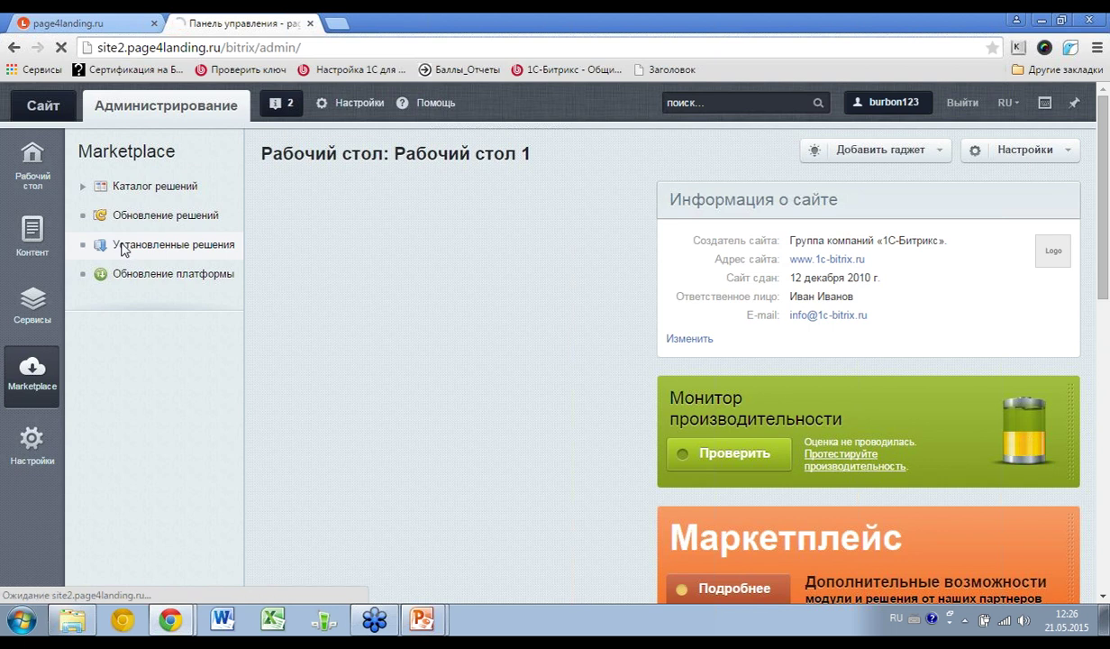
pyautogui.click(139, 251)
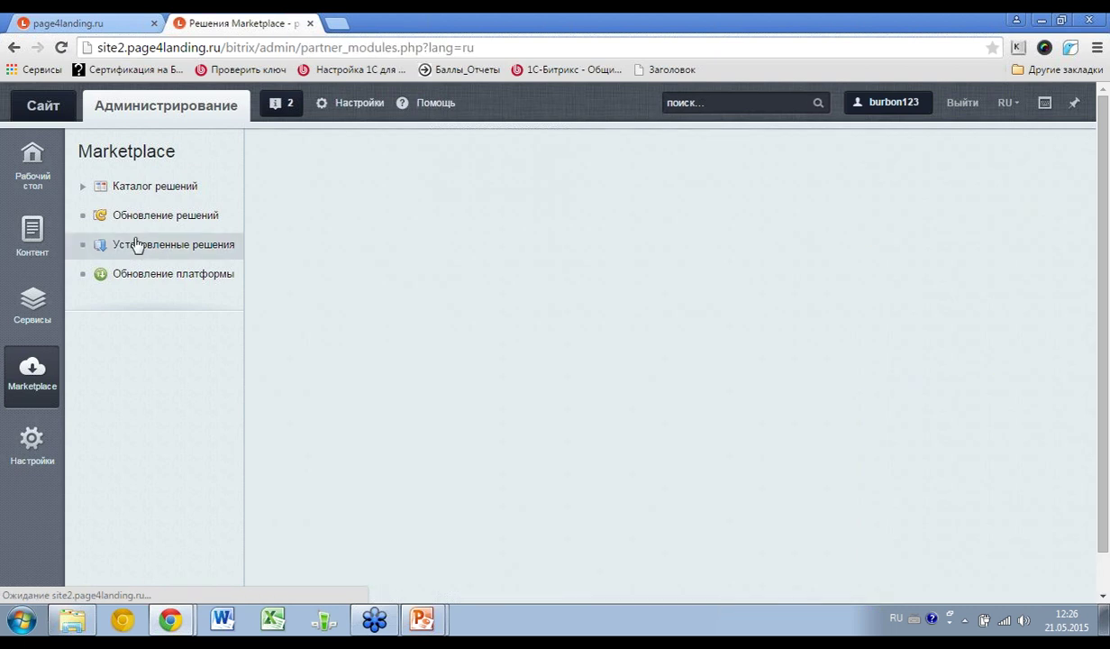
pyautogui.scroll(-2, 370, 463)
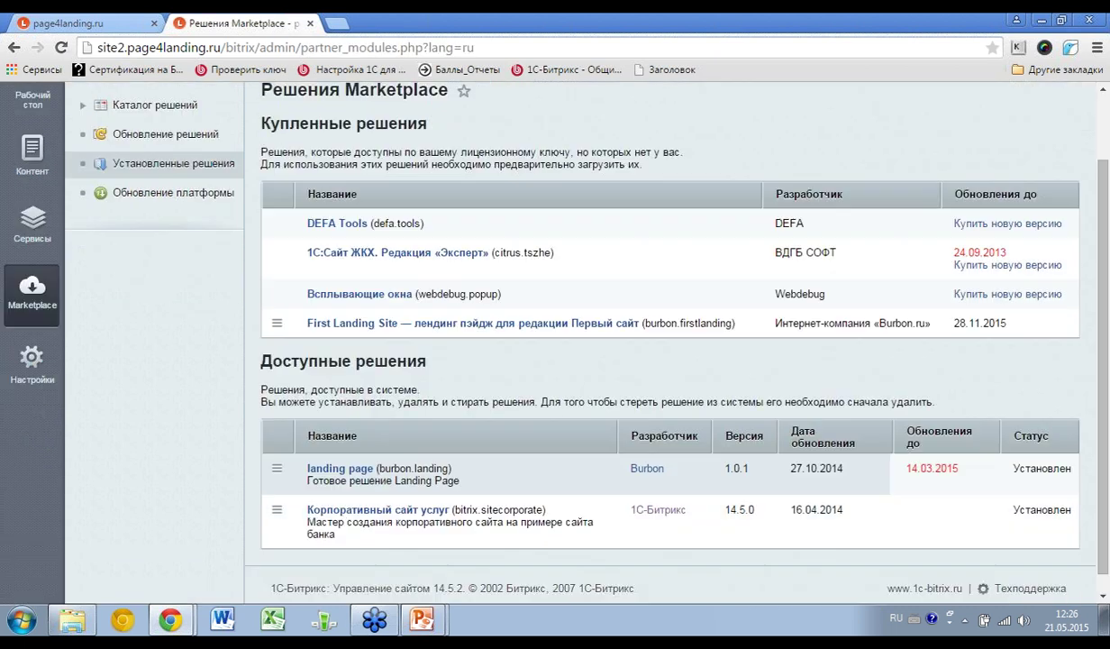
pyautogui.click(276, 448)
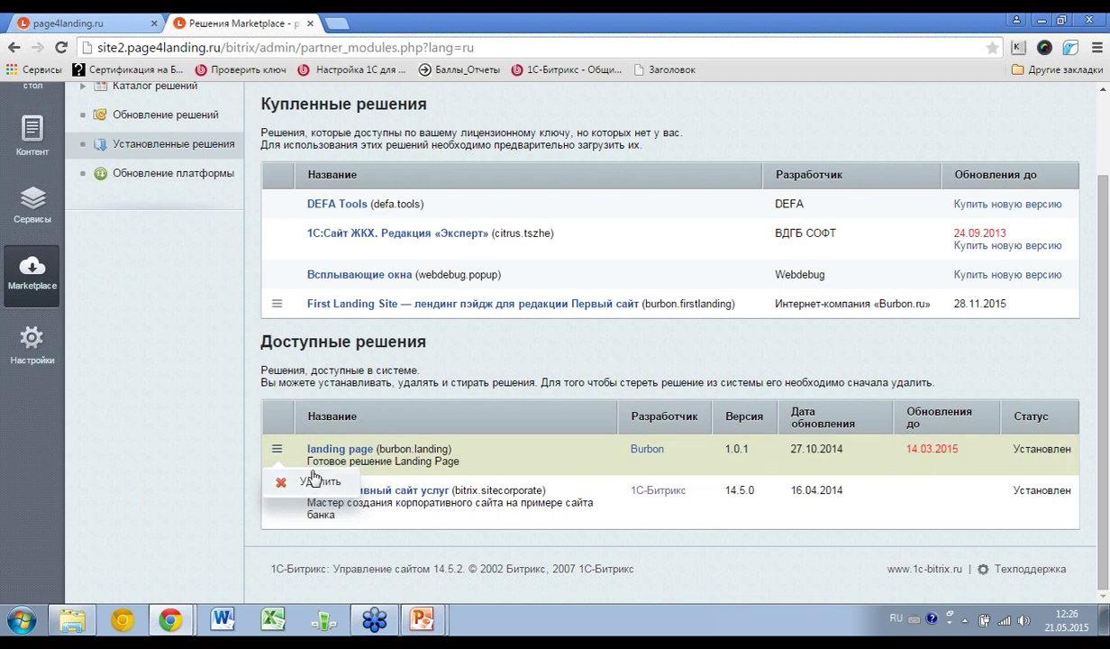
# Open the Список мастеров page in the product settings and start installing the burbon:landing wizard
pyautogui.click(31, 357)
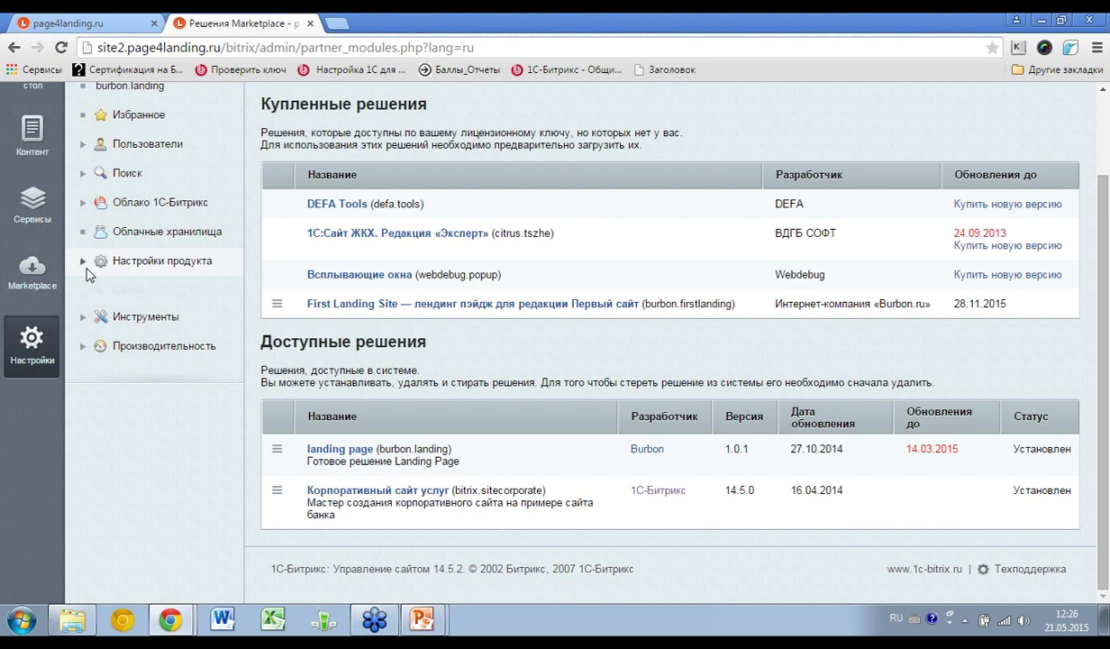
pyautogui.scroll(-2, 126, 447)
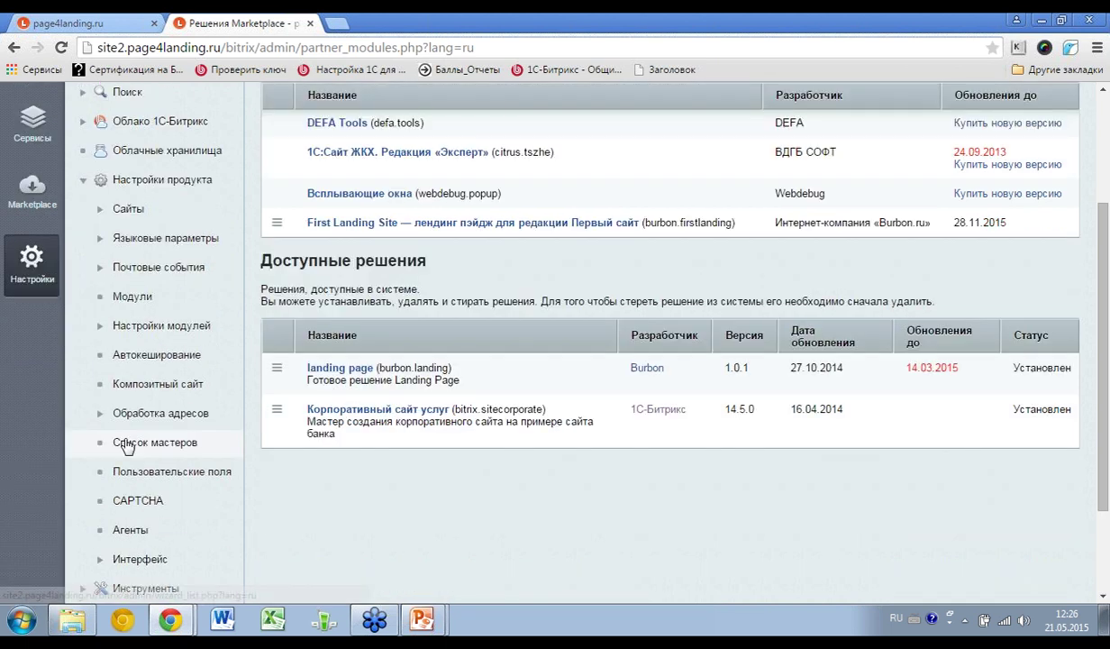
pyautogui.click(127, 448)
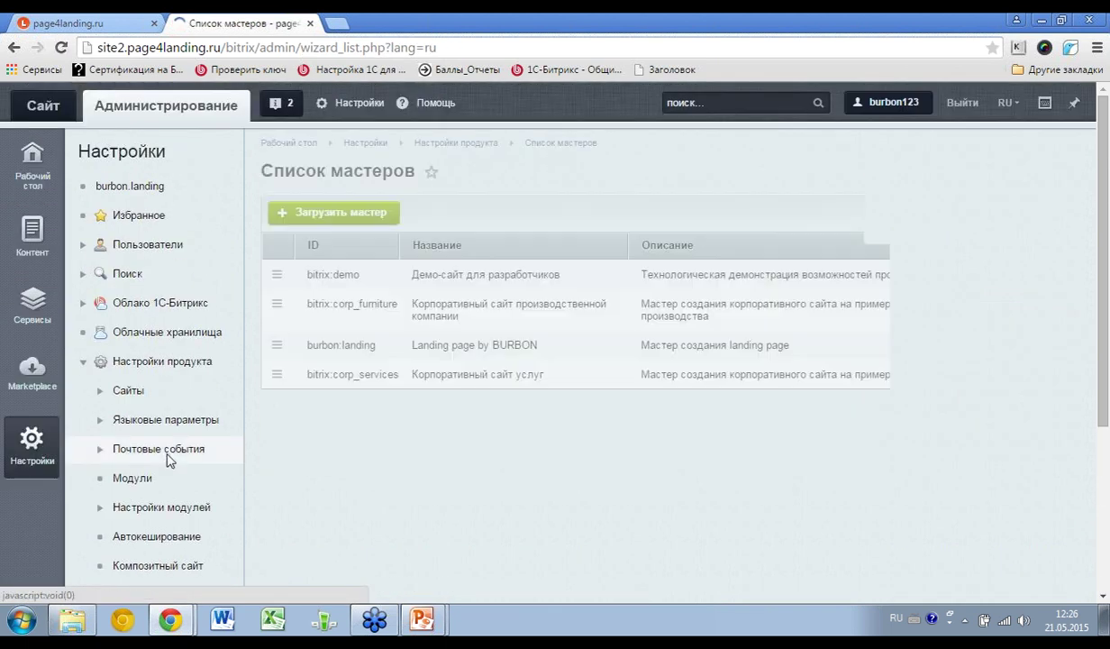
pyautogui.click(279, 346)
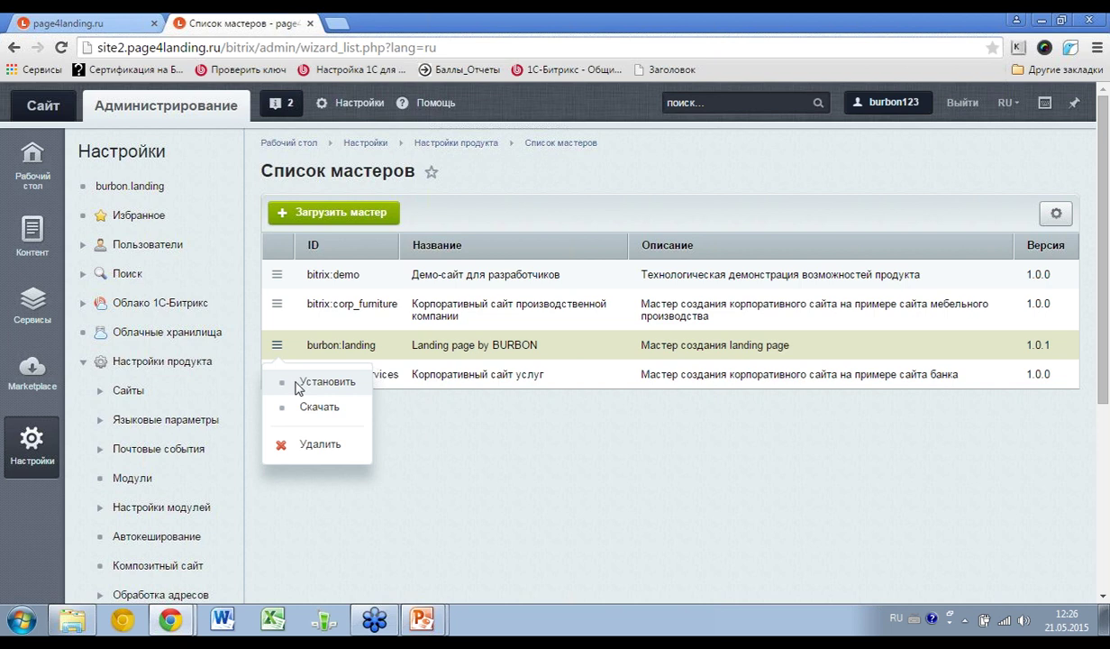
pyautogui.click(298, 385)
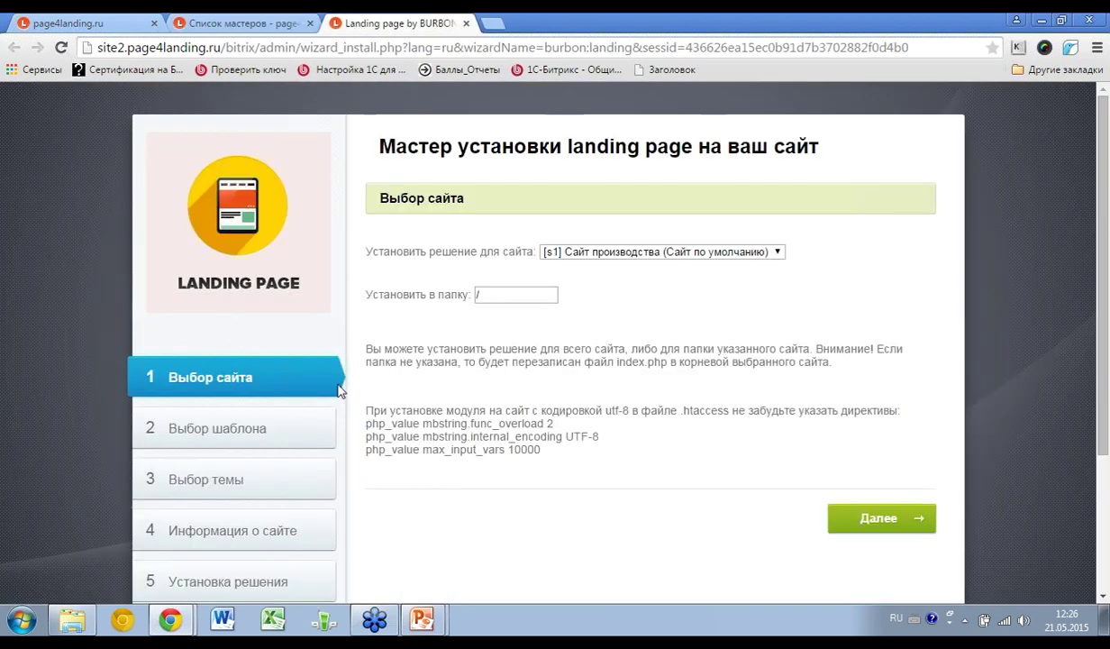
# Accept site [s1] with the root folder as the install target, and confirm the Landing page template
pyautogui.click(632, 252)
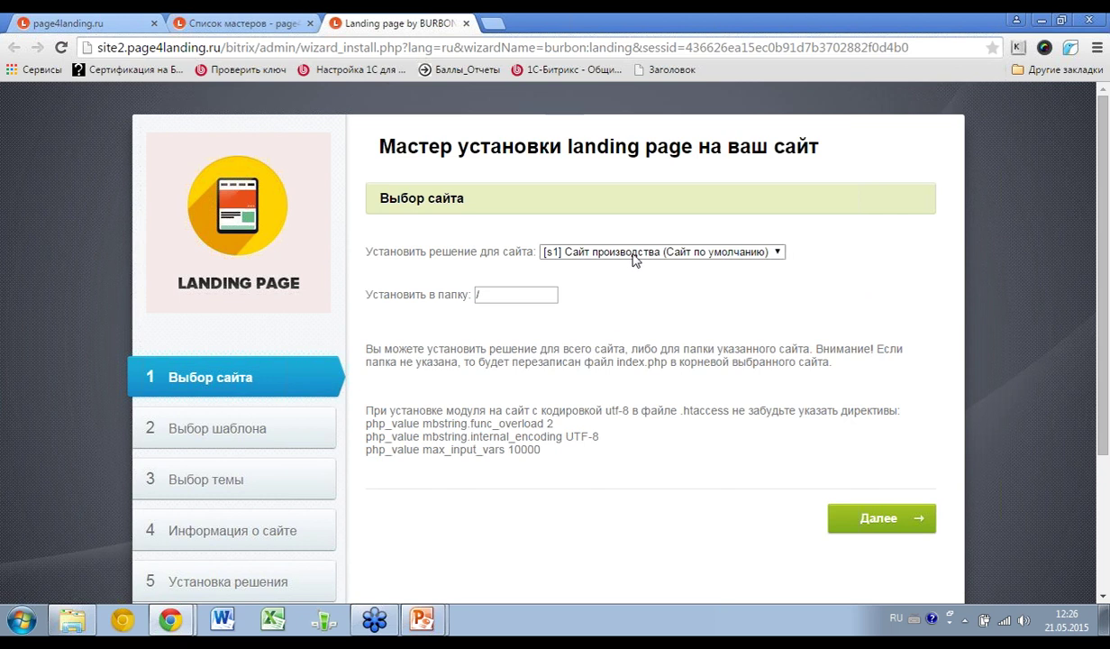
pyautogui.click(856, 522)
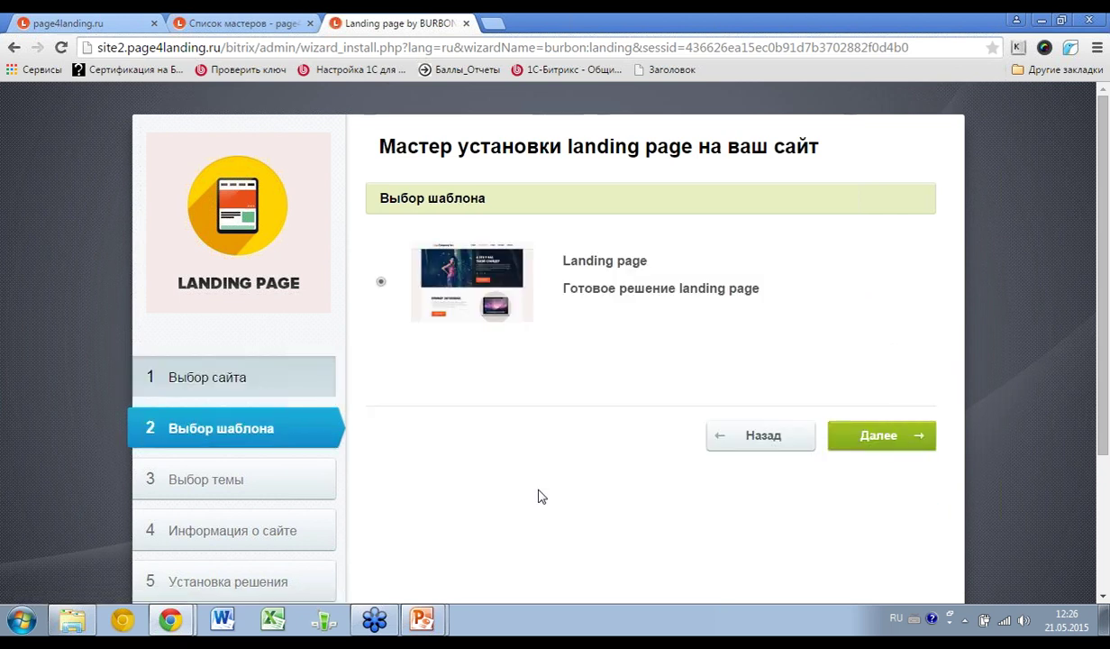
pyautogui.click(852, 438)
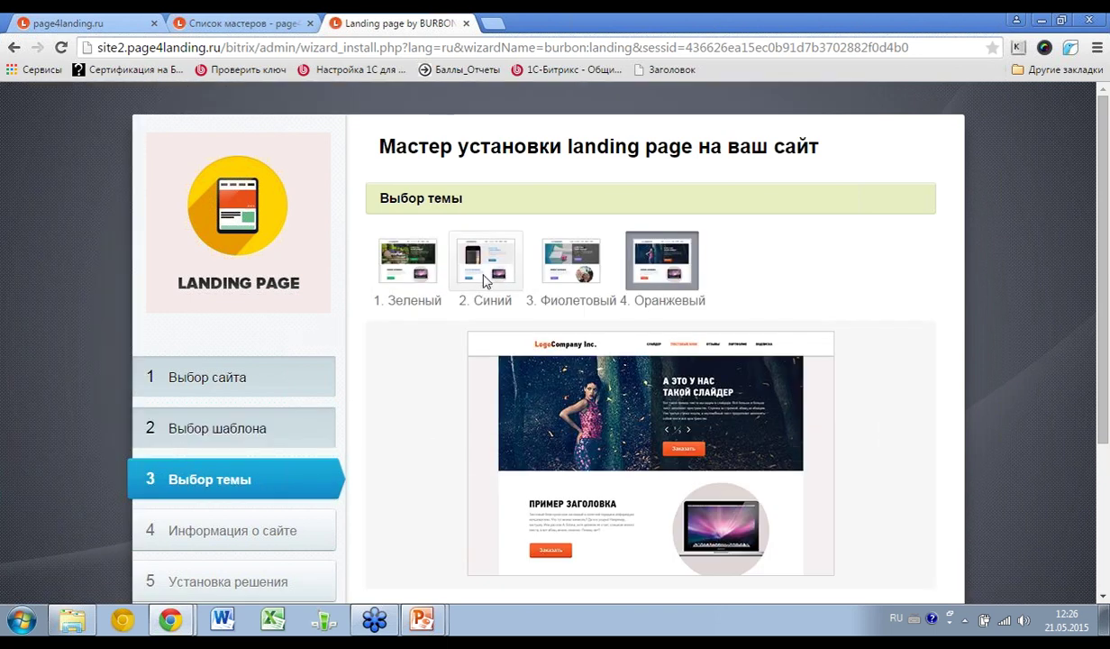
# Preview the Синий, Фиолетовый and Зеленый themes, select the Оранжевый theme and continue to the site information
pyautogui.click(468, 275)
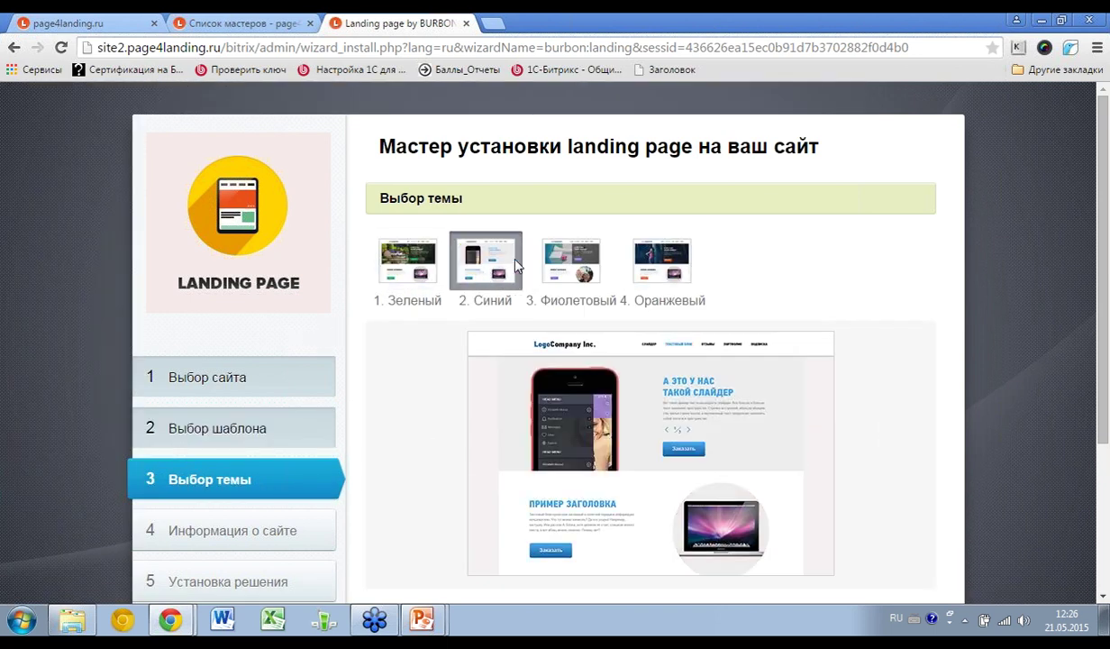
pyautogui.click(605, 268)
pyautogui.click(652, 257)
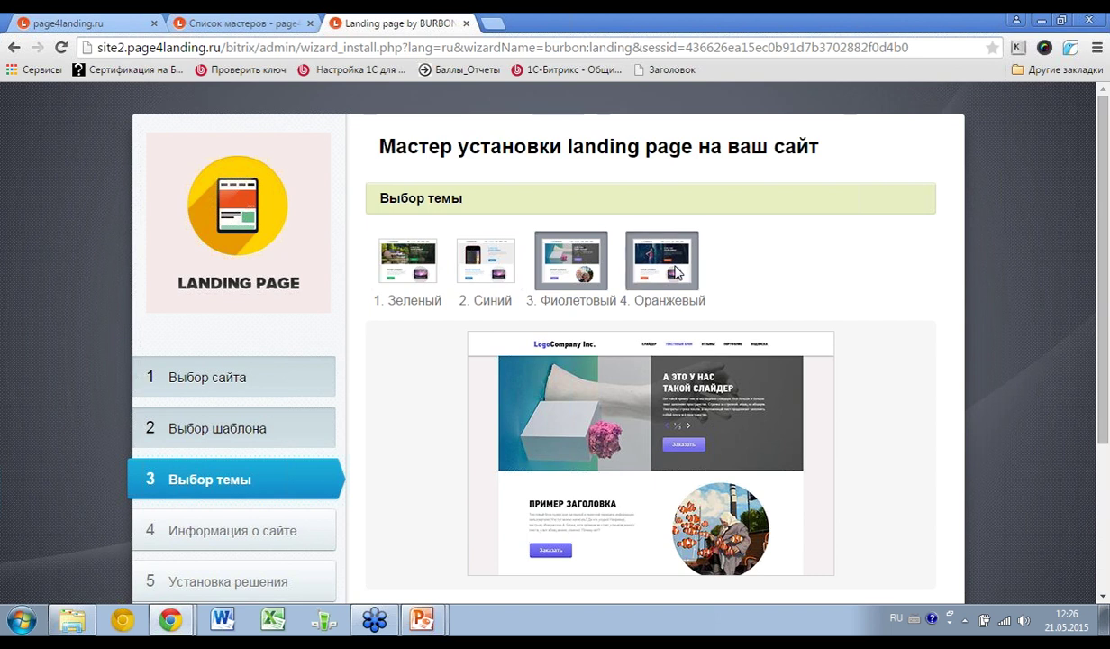
pyautogui.click(397, 272)
pyautogui.click(460, 257)
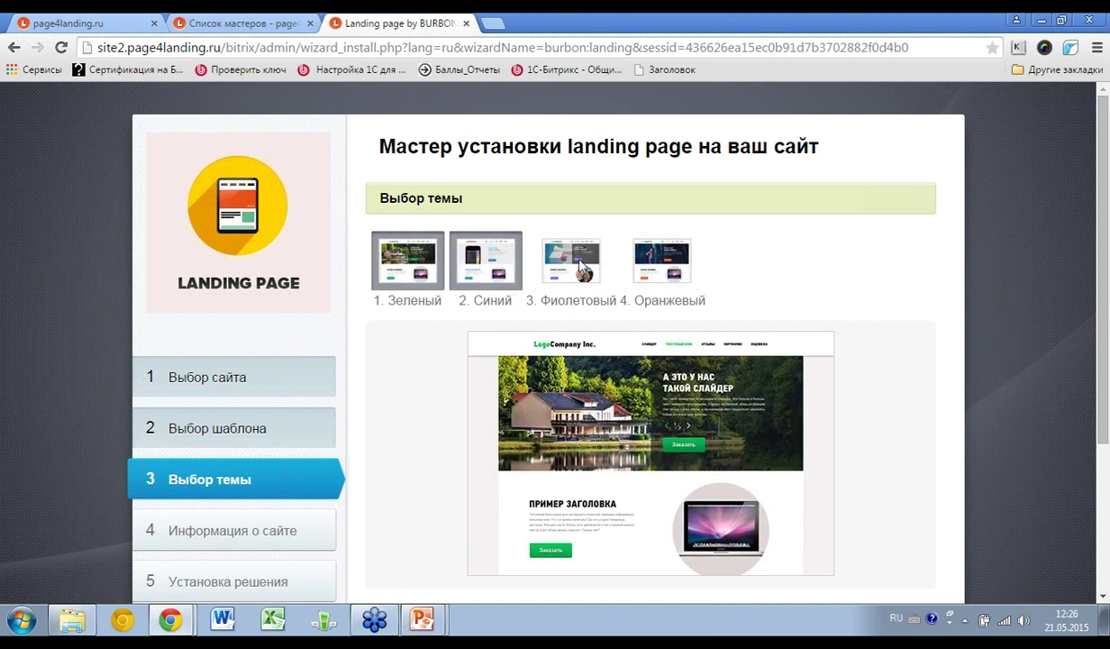
pyautogui.click(558, 257)
pyautogui.click(662, 261)
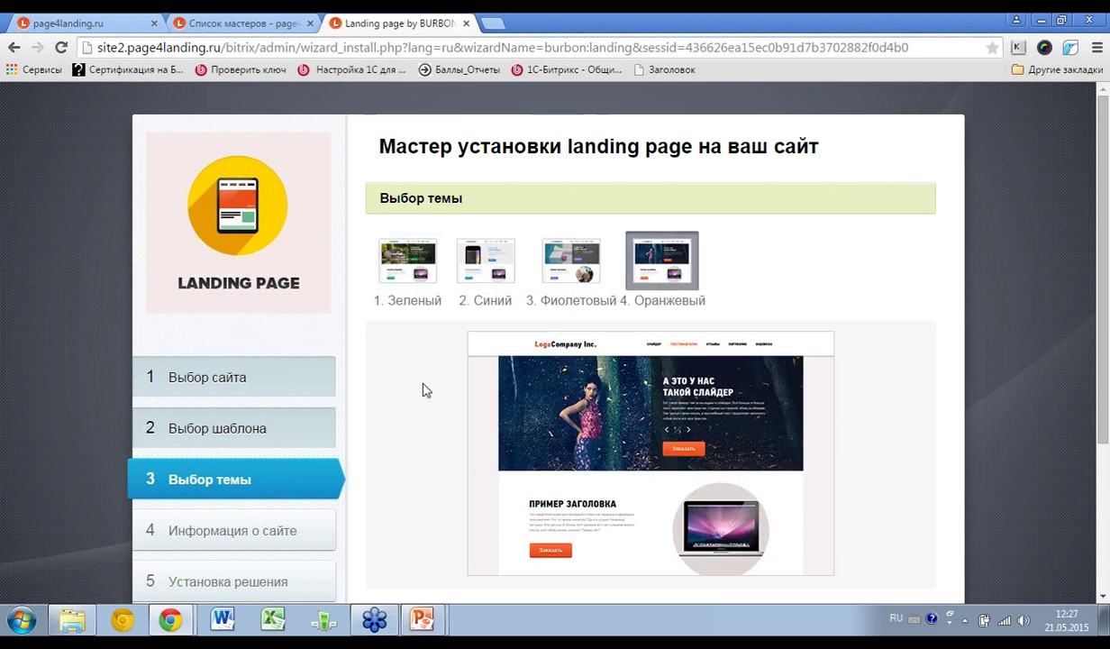
pyautogui.scroll(-3, 427, 389)
pyautogui.click(867, 431)
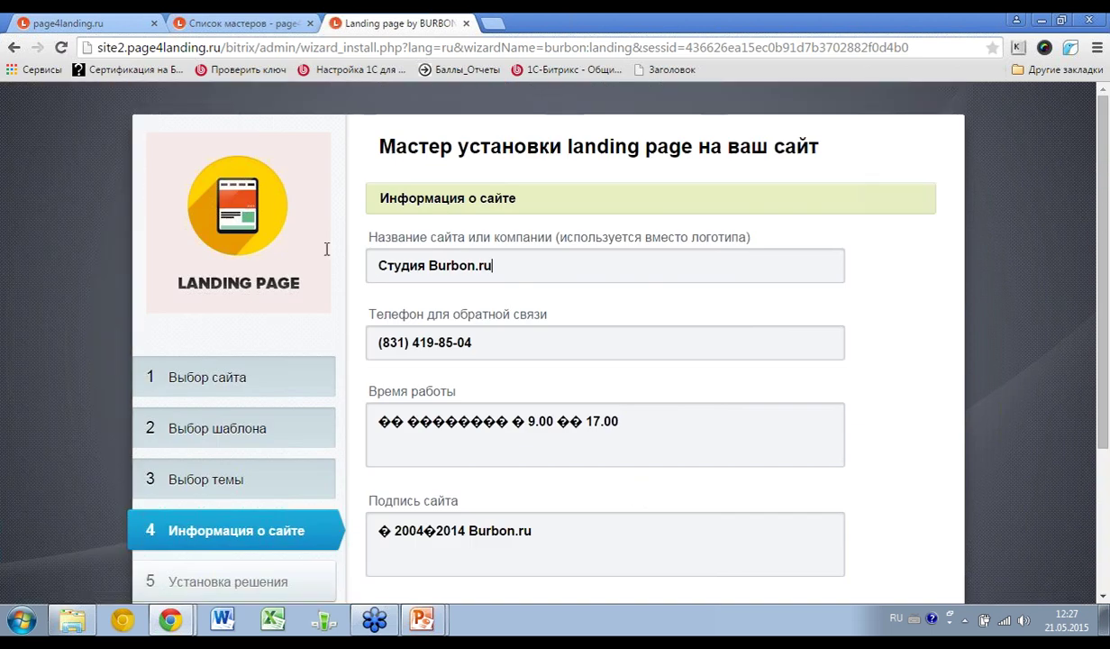
# Review the prefilled site information, keep it as it is and run the landing page installation
pyautogui.moveTo(532, 265); pyautogui.dragTo(241, 238)
pyautogui.scroll(-2, 572, 451)
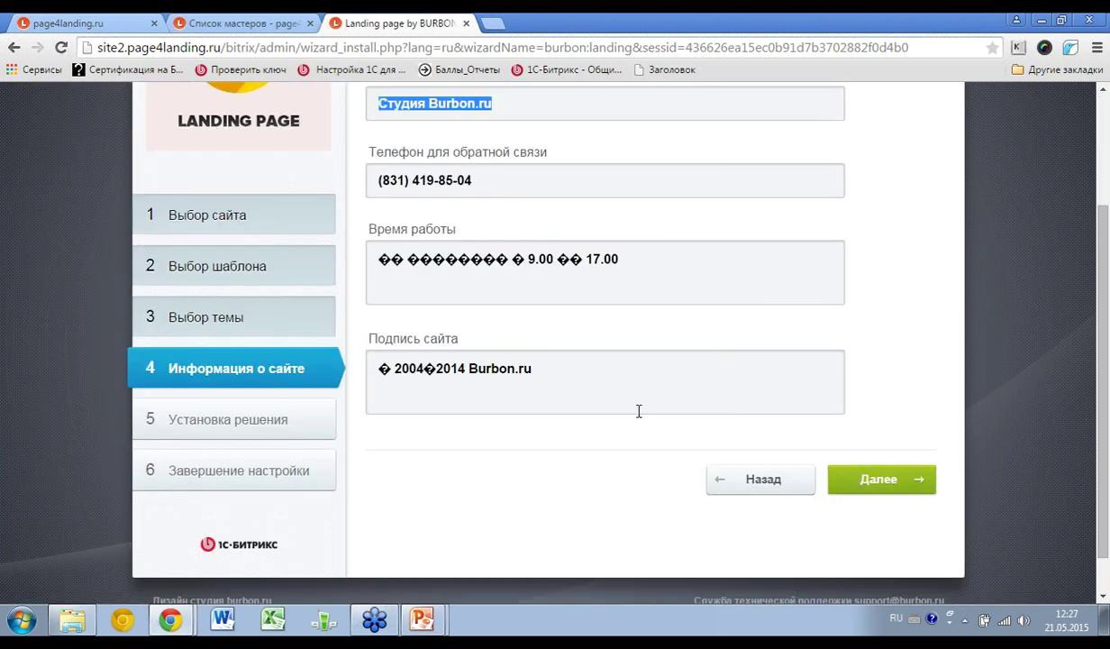
pyautogui.click(860, 479)
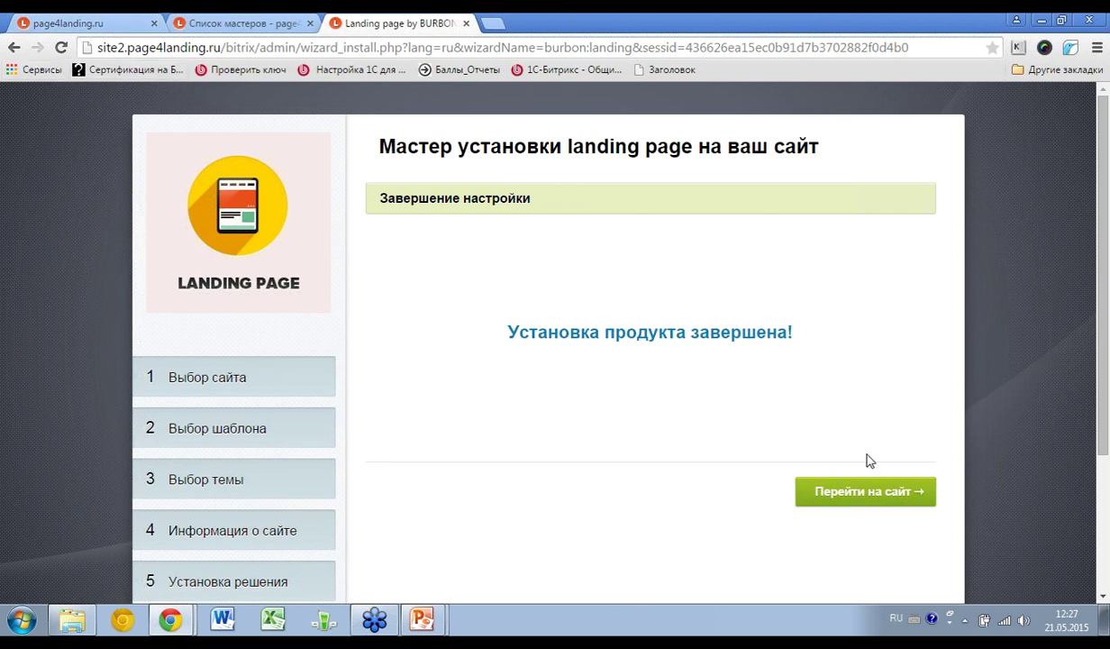
# Go to the newly installed landing page and bring up the editing controls of its first slider banner
pyautogui.click(837, 489)
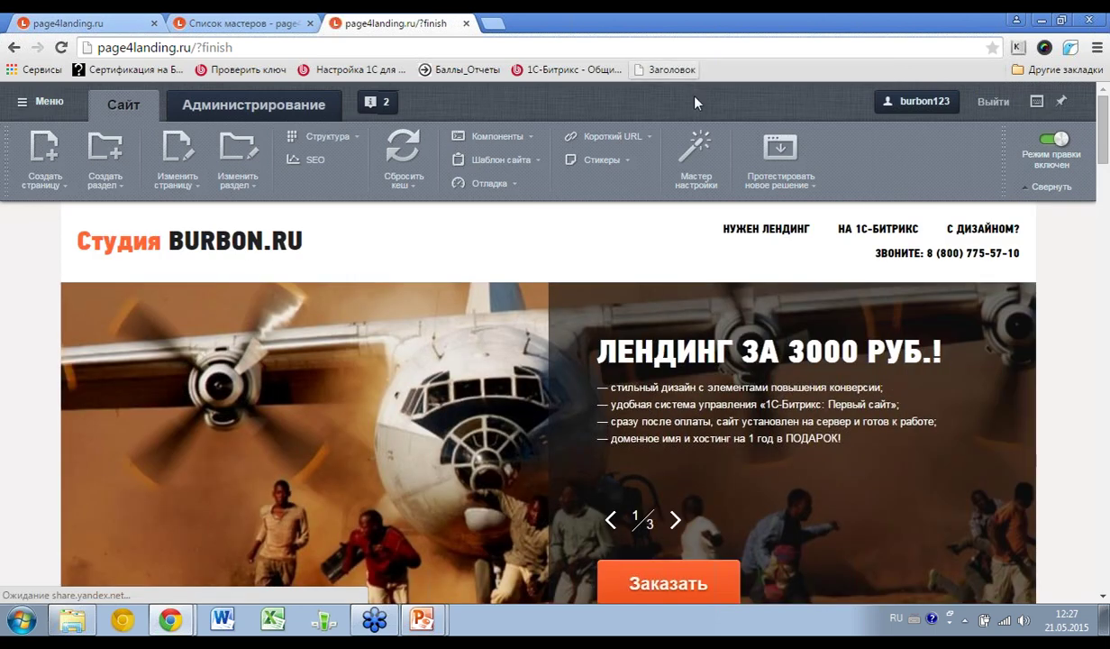
pyautogui.scroll(-1, 555, 360)
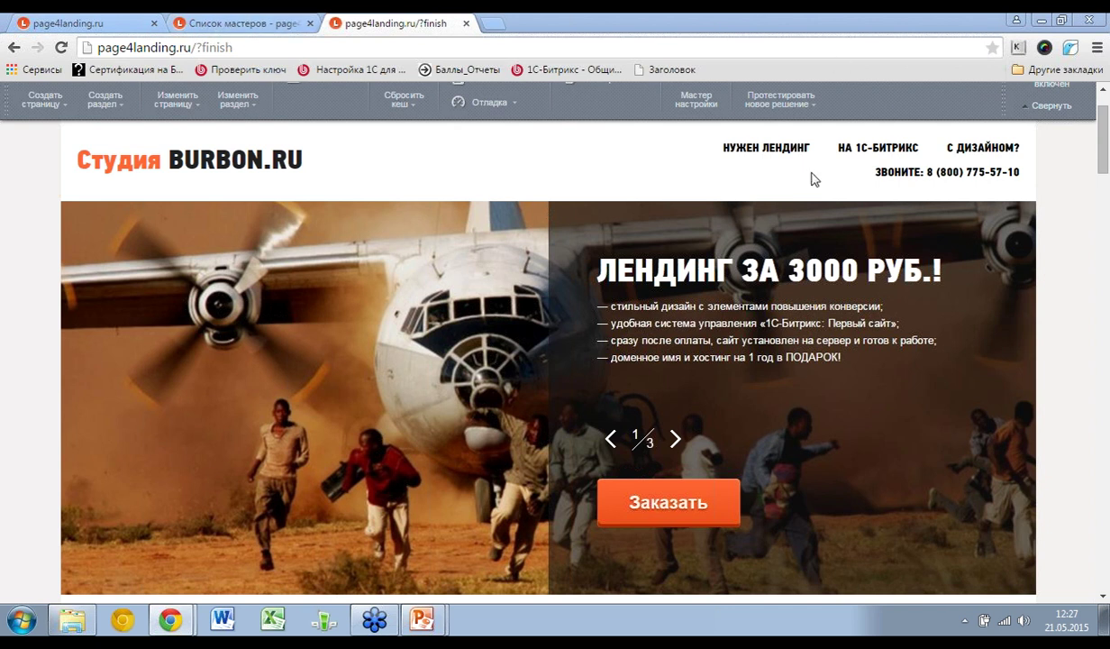
pyautogui.moveTo(727, 329)
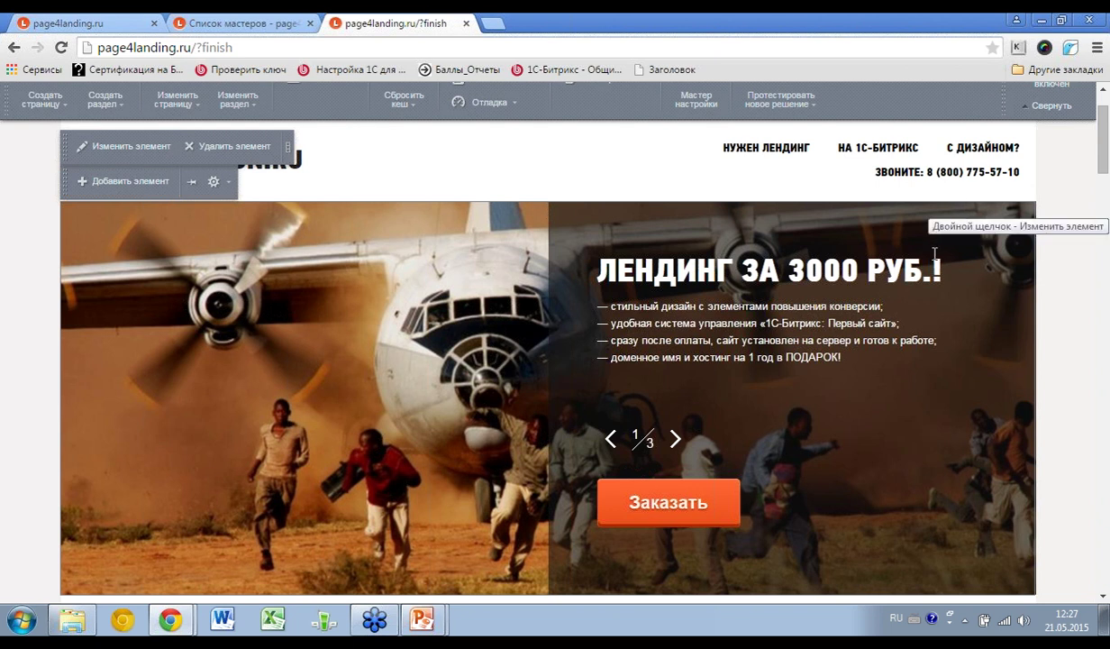
# Look through all sections of the installed landing page, from the slider banner through the advantages and reviews to the city map
pyautogui.scroll(-2, 934, 254)
pyautogui.scroll(-3, 934, 253)
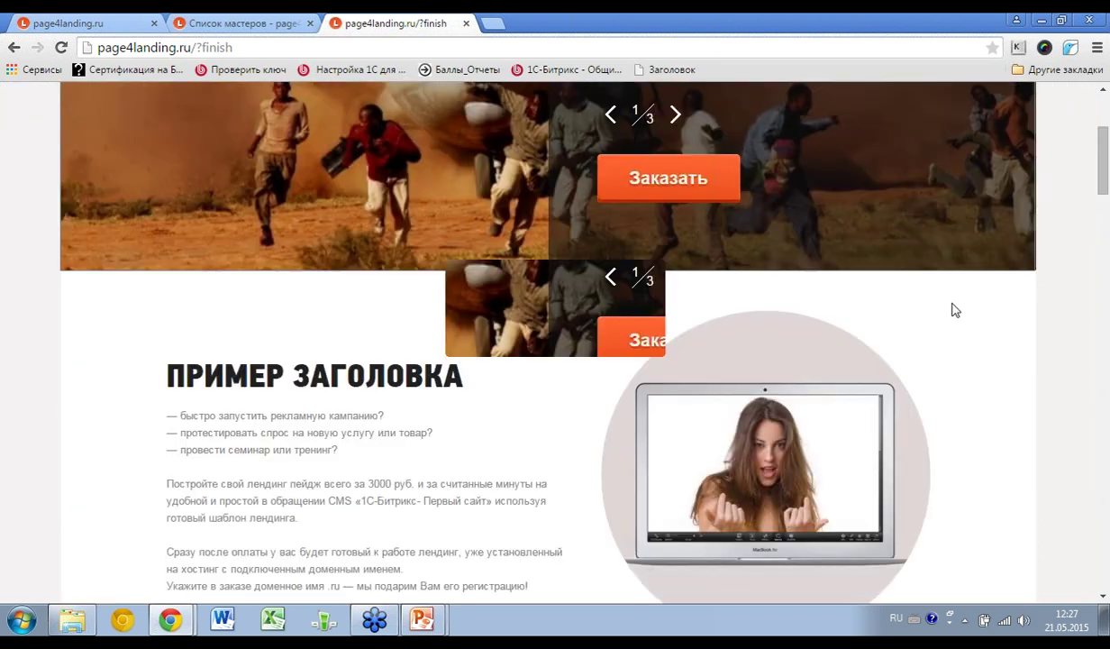
pyautogui.scroll(3, 951, 309)
pyautogui.scroll(-8, 895, 316)
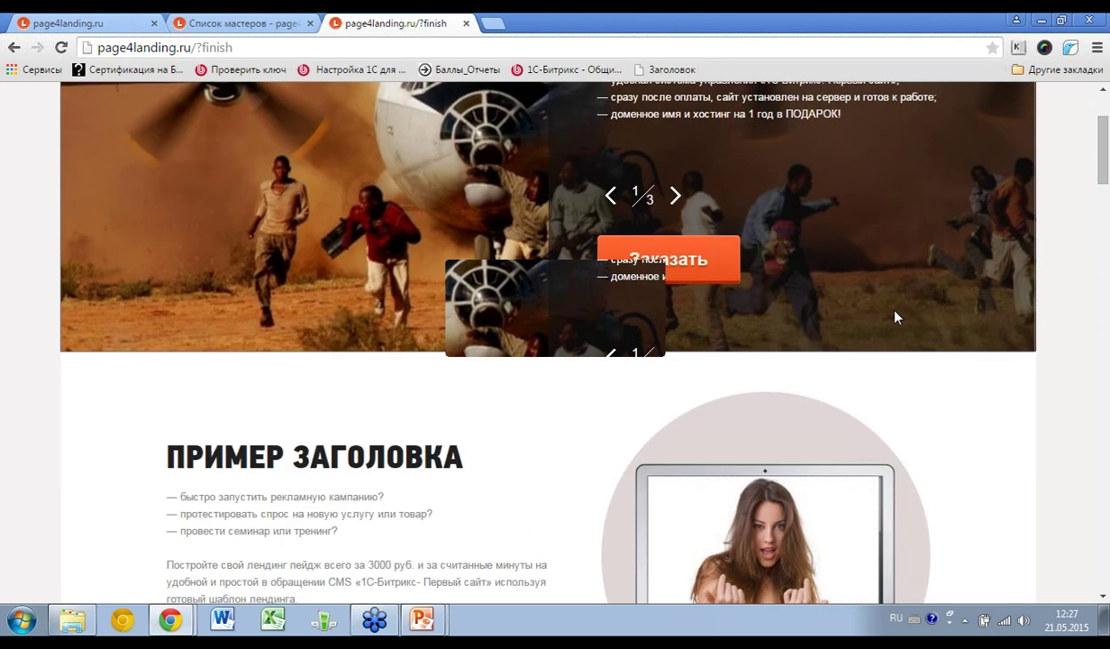
pyautogui.scroll(-2, 807, 277)
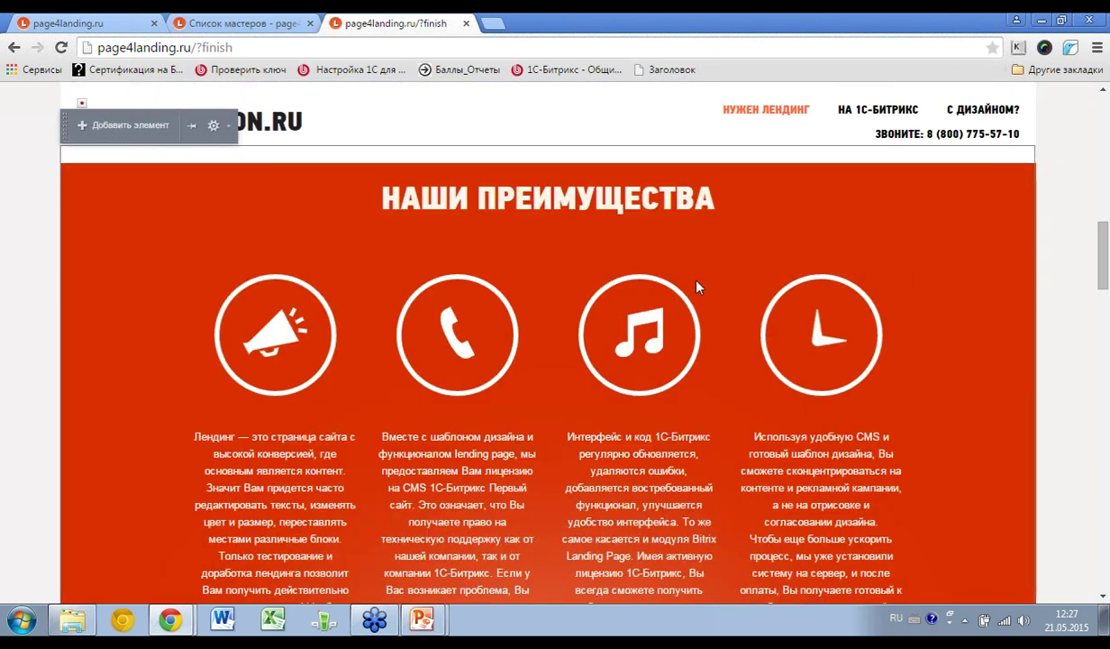
pyautogui.scroll(-1, 712, 320)
pyautogui.scroll(-4, 721, 349)
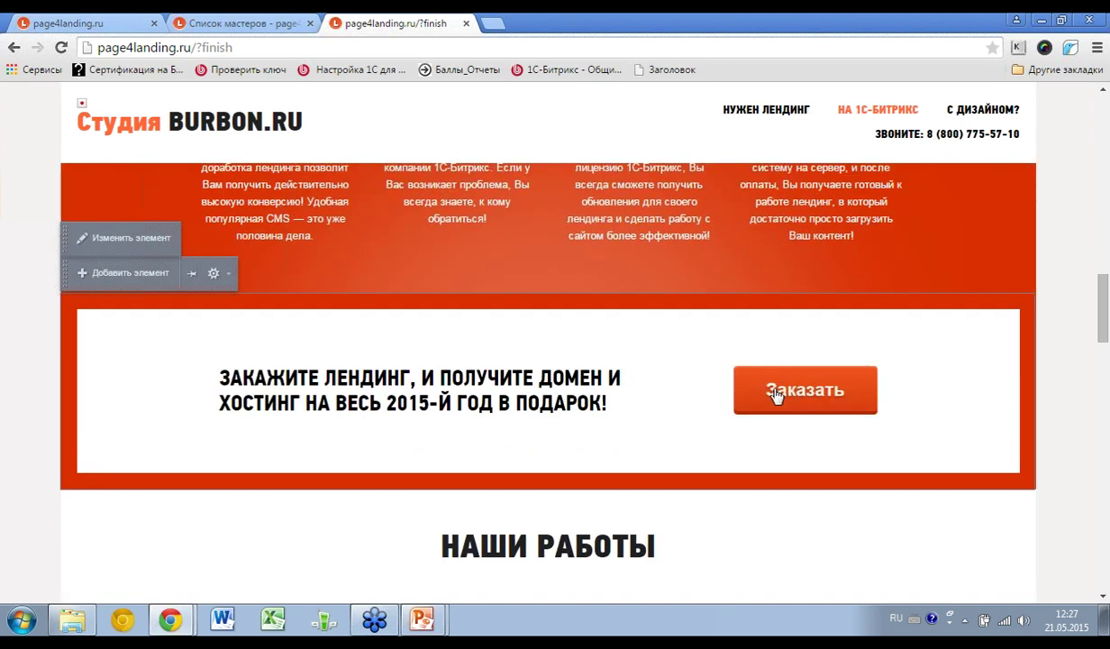
pyautogui.scroll(-3, 776, 394)
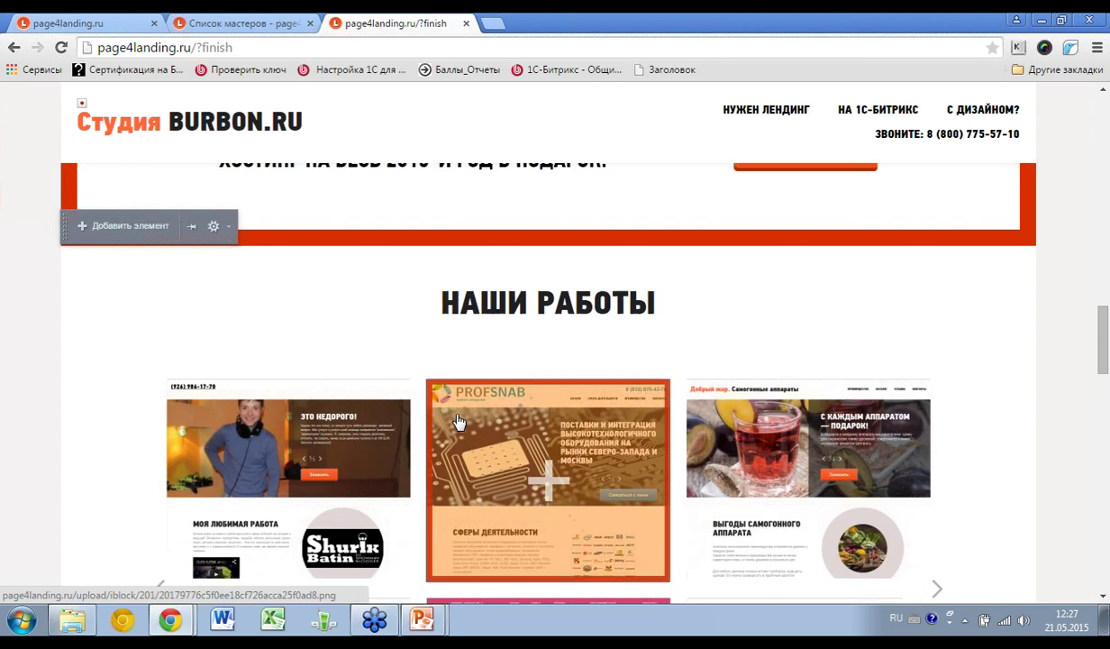
pyautogui.scroll(-5, 458, 420)
pyautogui.scroll(-2, 397, 421)
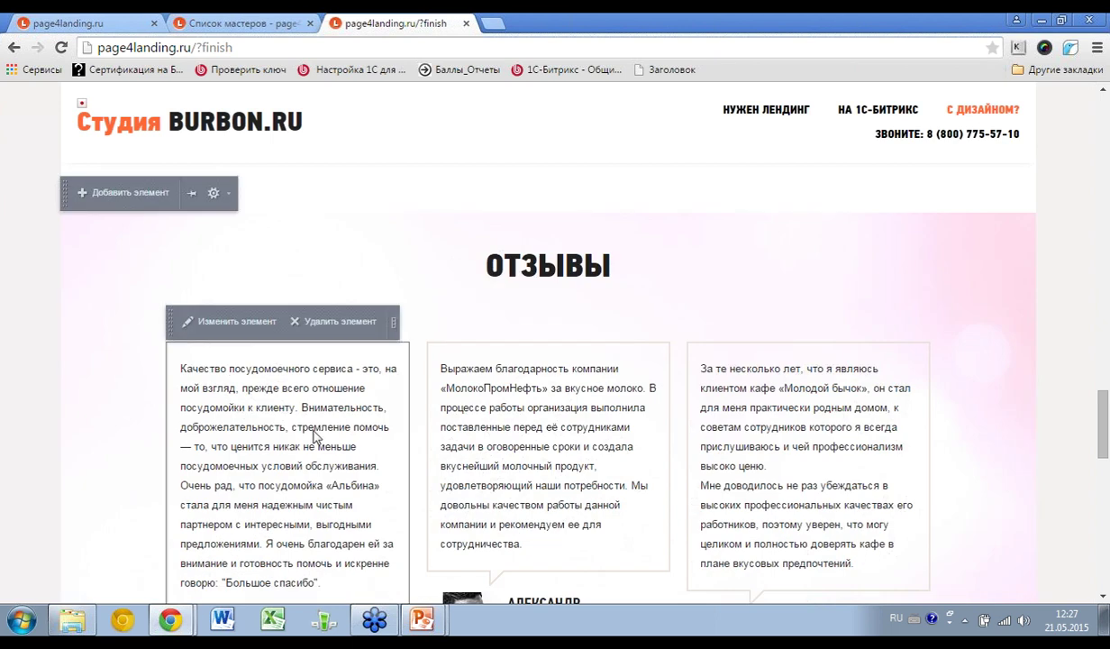
pyautogui.scroll(-3, 315, 436)
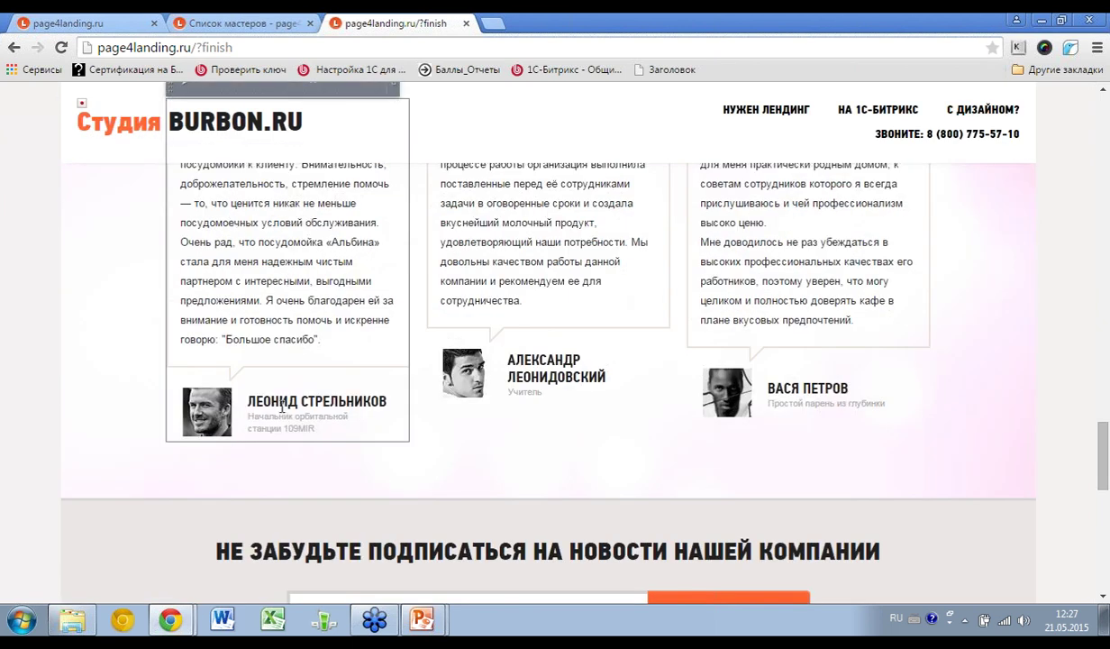
pyautogui.scroll(-4, 280, 414)
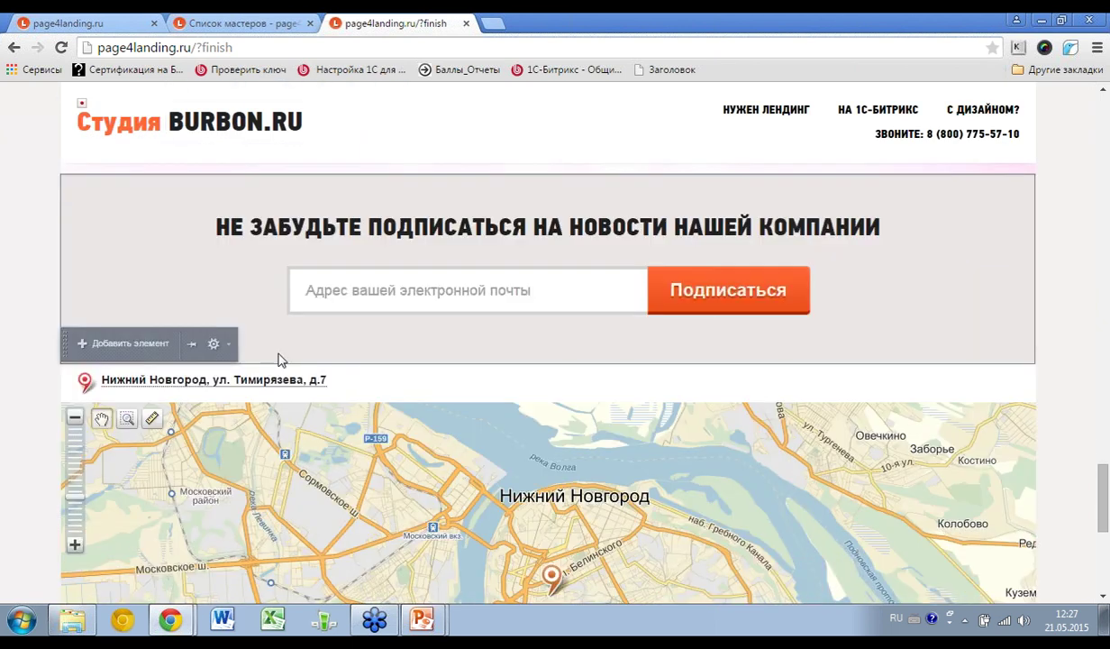
pyautogui.scroll(5, 280, 361)
pyautogui.scroll(-4, 531, 439)
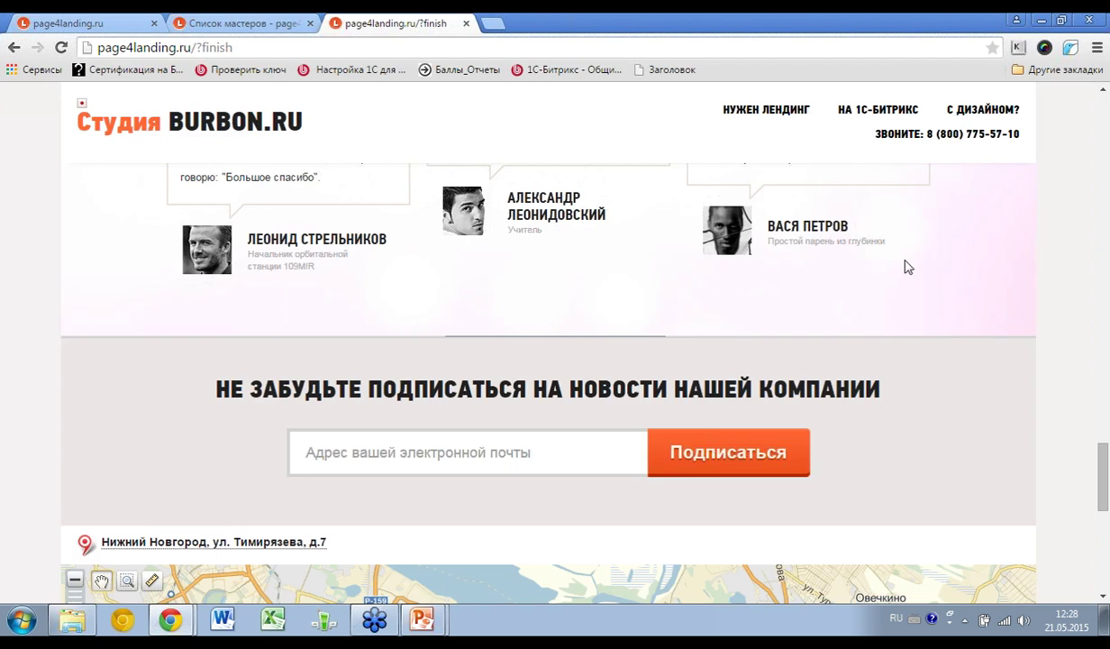
pyautogui.scroll(-3, 484, 457)
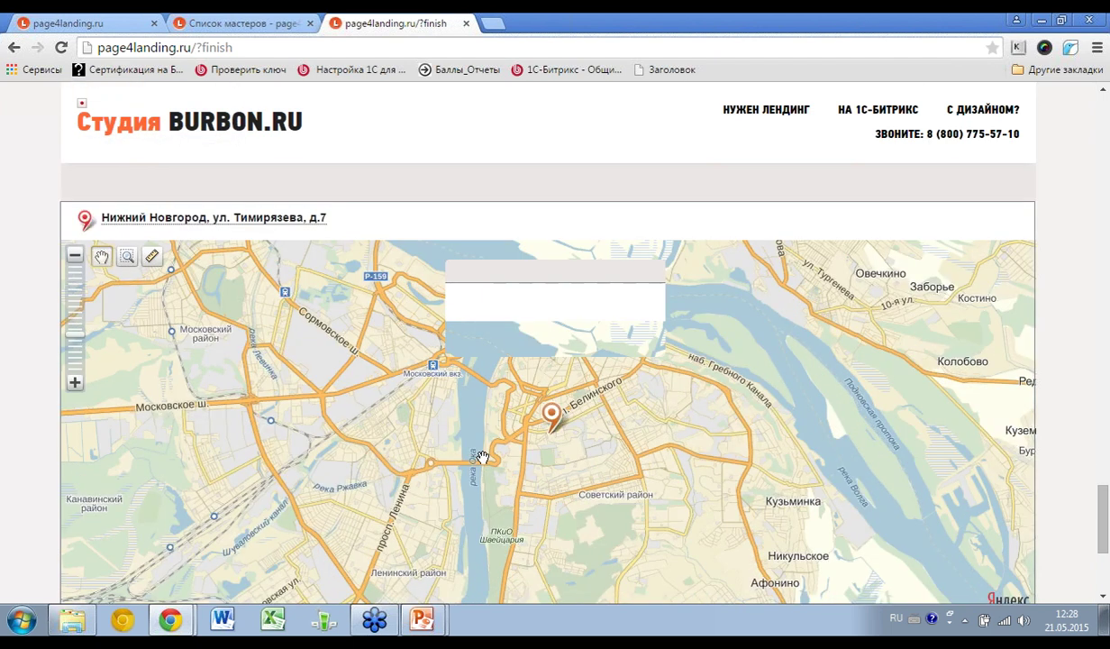
pyautogui.scroll(20, 482, 453)
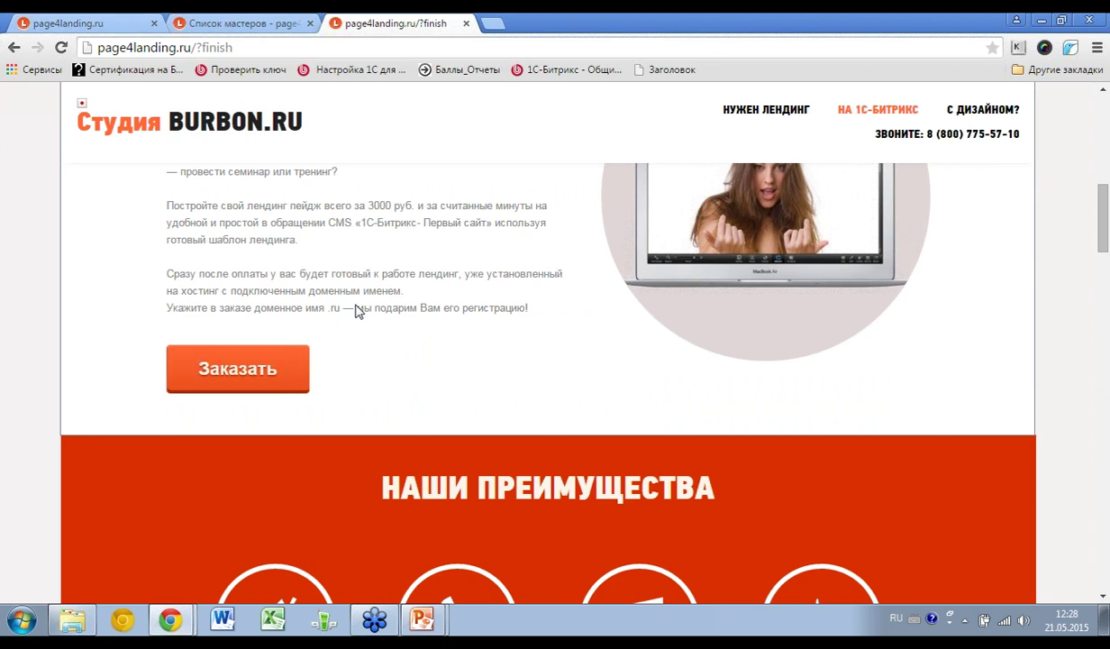
pyautogui.scroll(2, 357, 311)
# Reload the landing page and open the first slider banner's element for editing
pyautogui.press('F5')
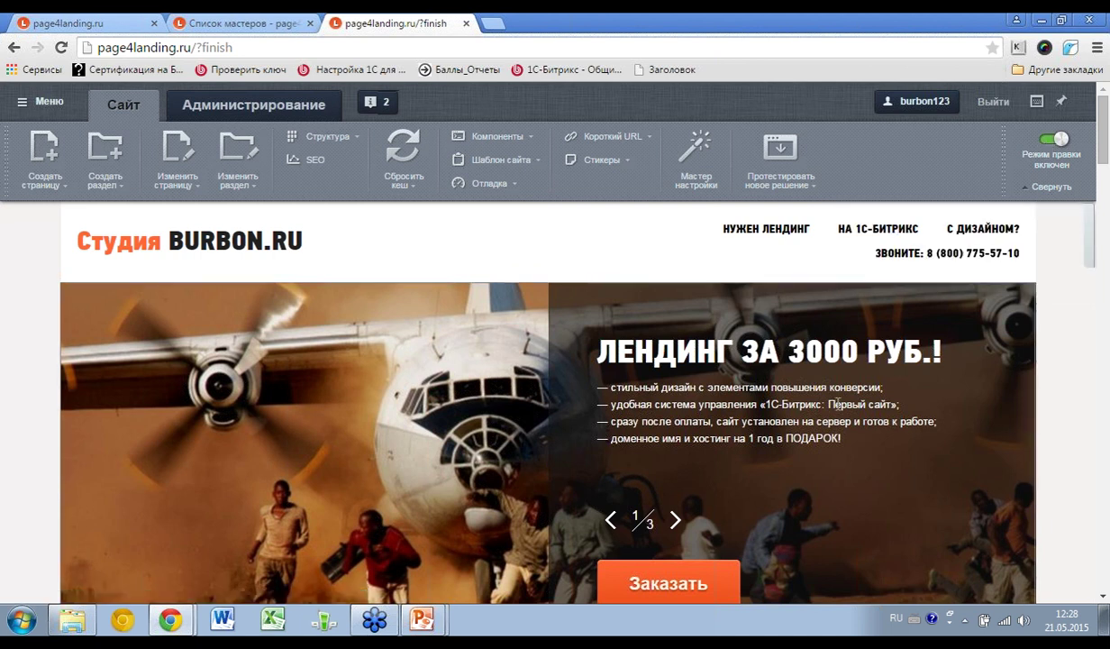
pyautogui.moveTo(802, 419)
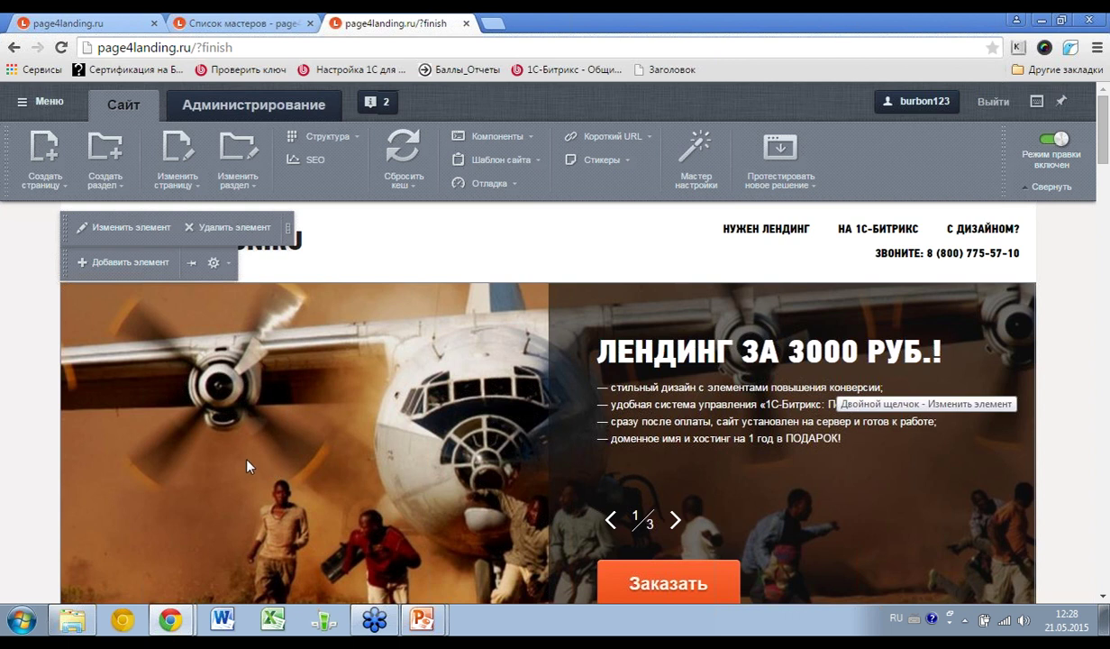
pyautogui.moveTo(117, 236)
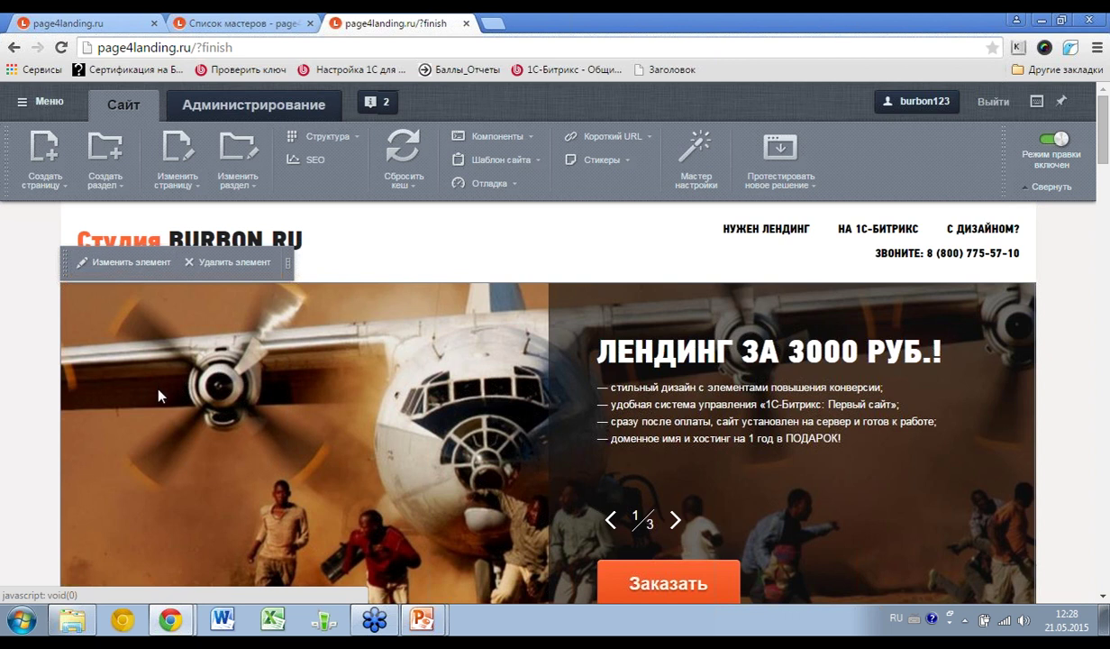
pyautogui.moveTo(135, 277)
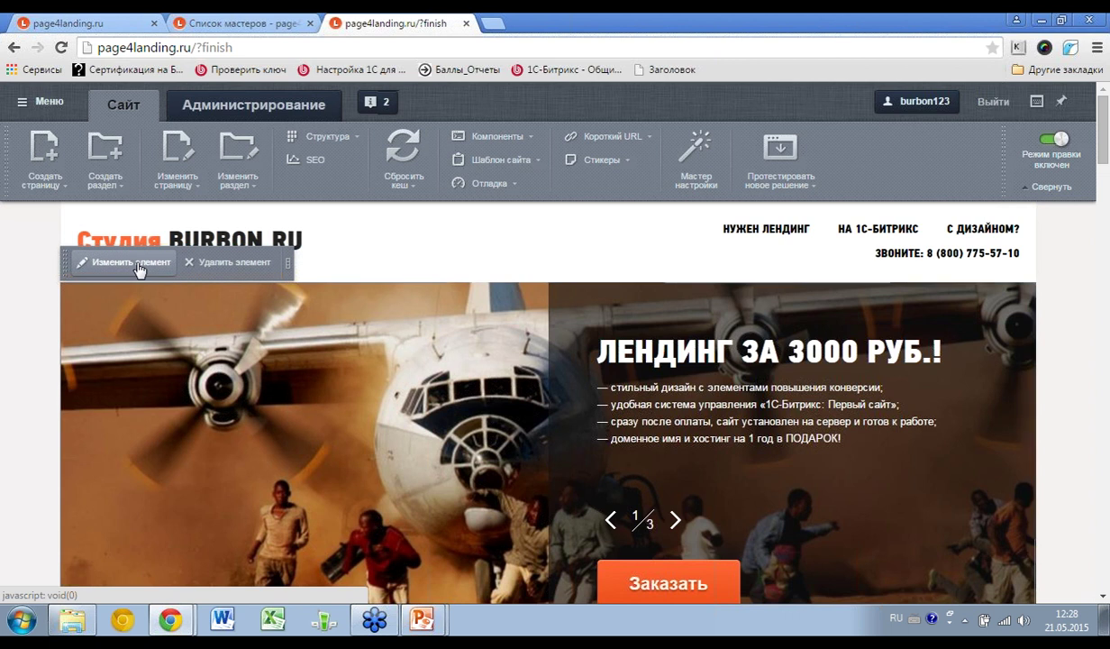
pyautogui.click(135, 264)
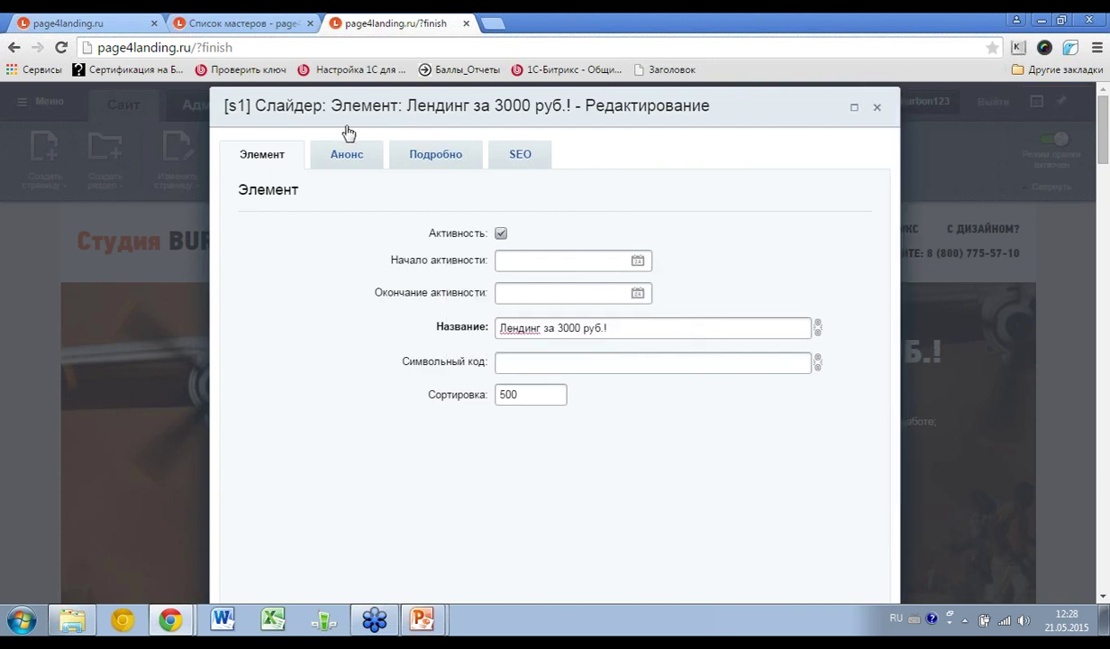
# Review the announcement picture and description text of the slider element, and close the editor without saving
pyautogui.click(353, 153)
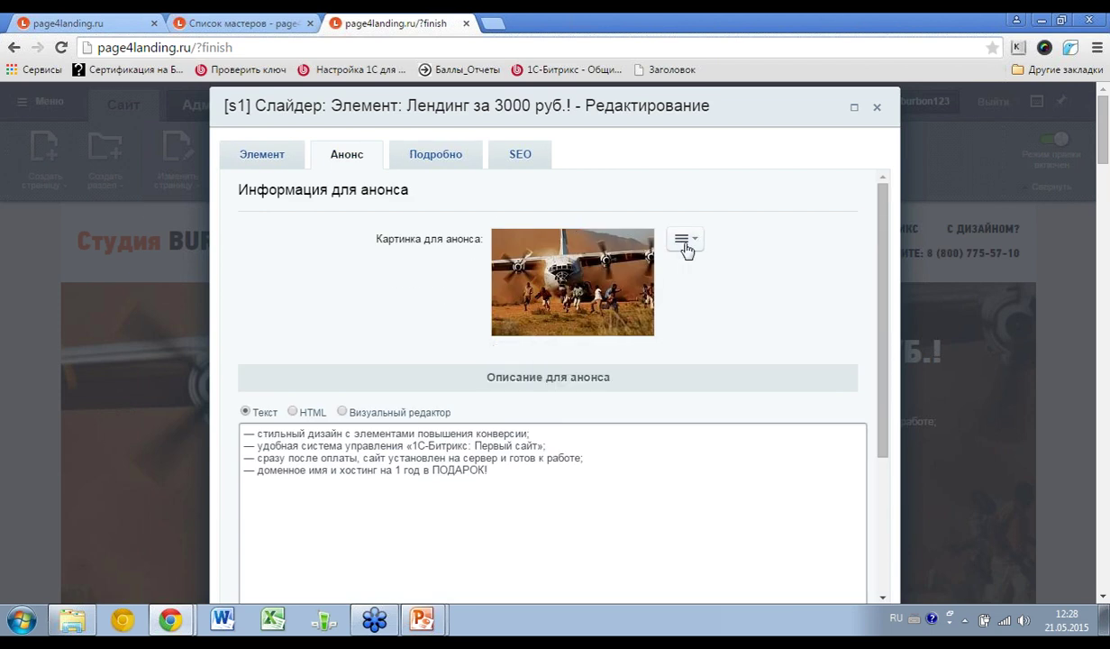
pyautogui.moveTo(243, 433); pyautogui.dragTo(469, 511)
pyautogui.scroll(-4, 340, 468)
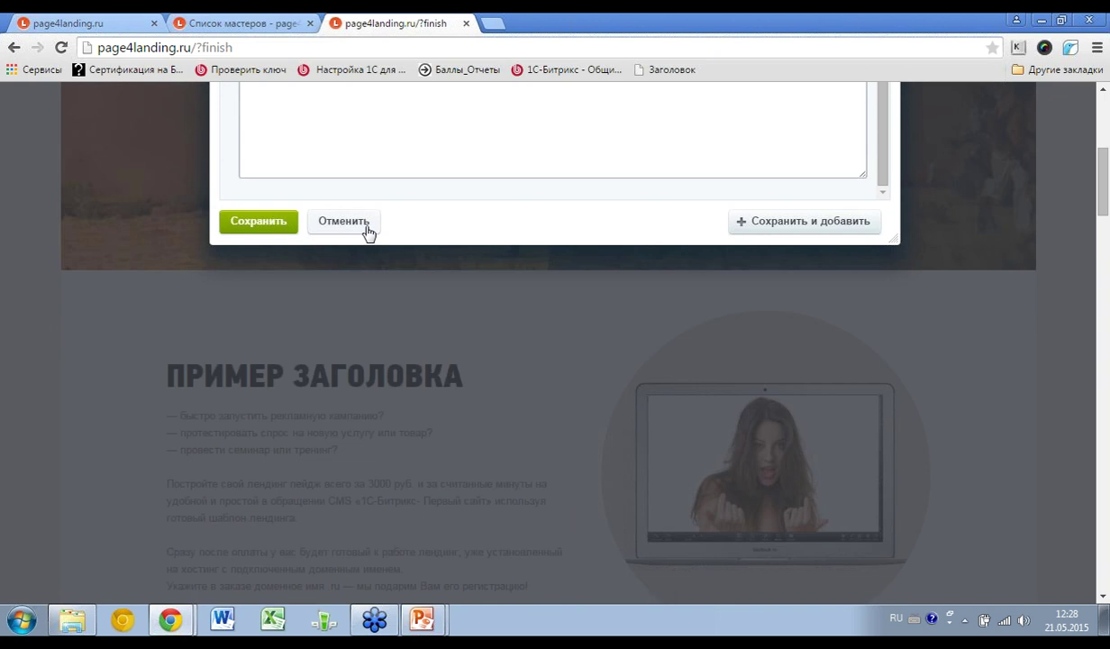
pyautogui.click(360, 223)
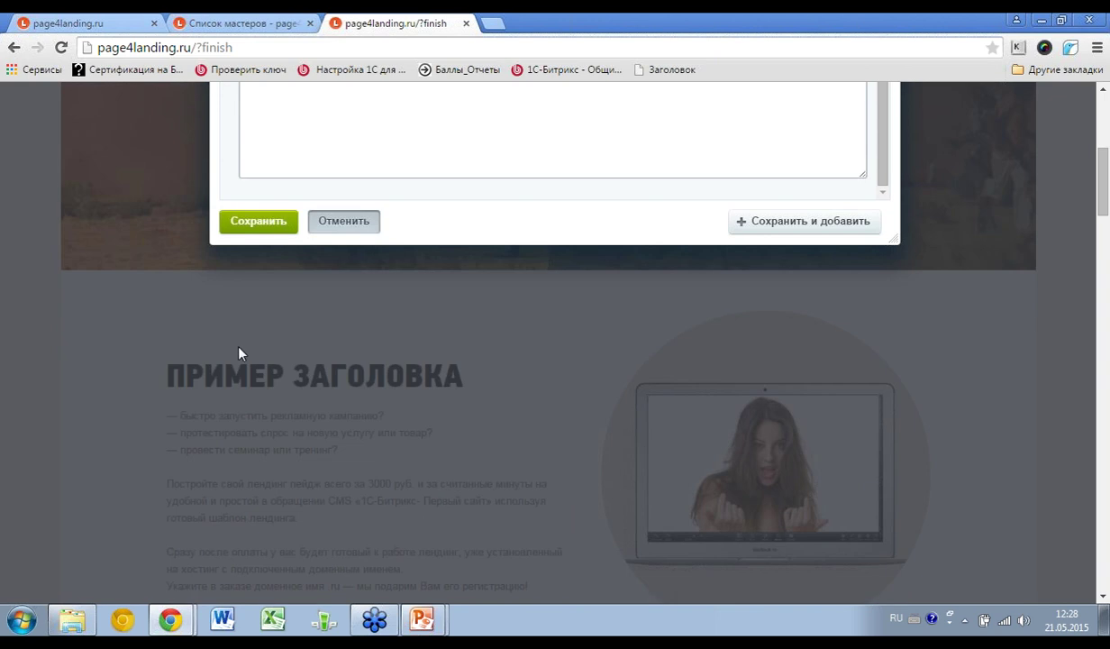
pyautogui.scroll(4, 279, 380)
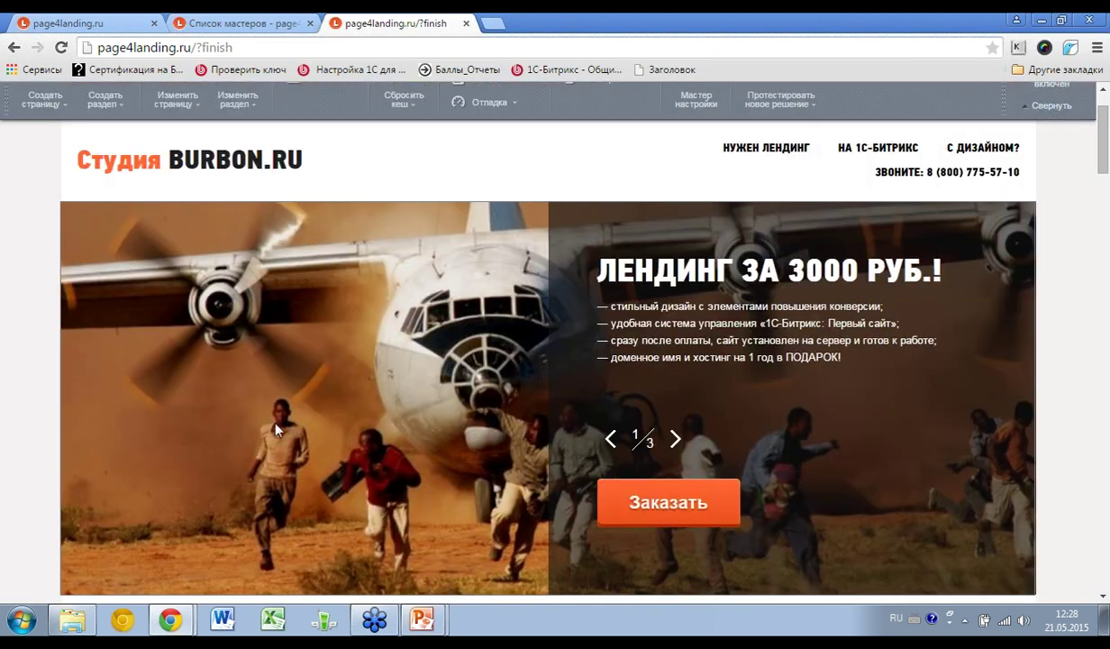
# Show the second slide, inspect the announcement picture and HTML text of the text block below the slider, and cancel the edit
pyautogui.click(676, 443)
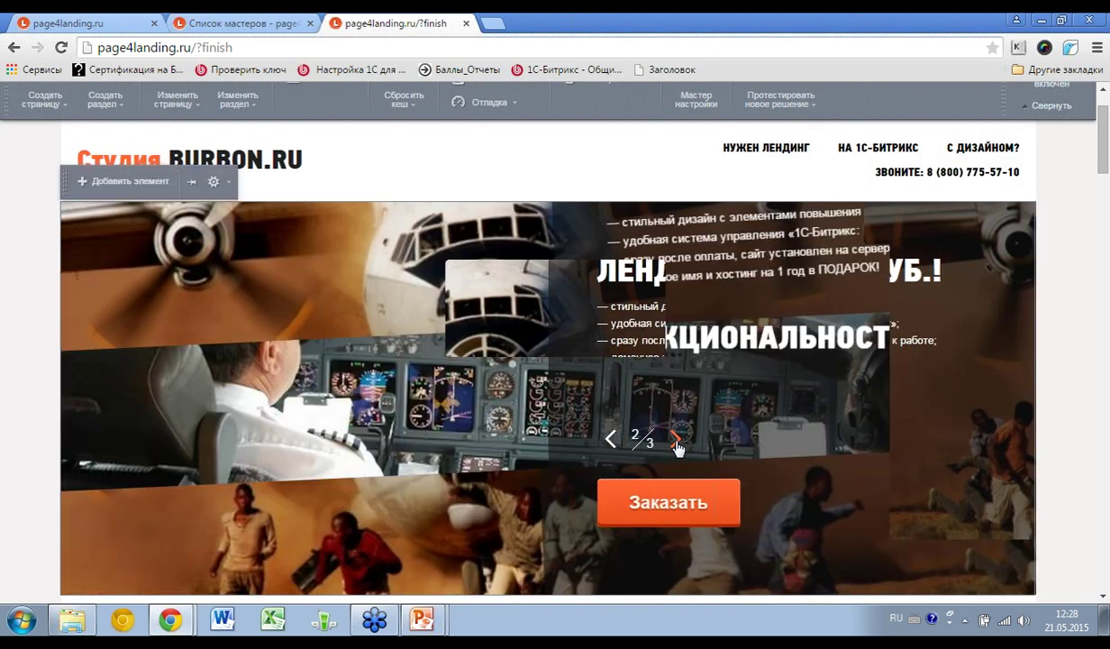
pyautogui.scroll(-1, 314, 462)
pyautogui.scroll(-5, 314, 463)
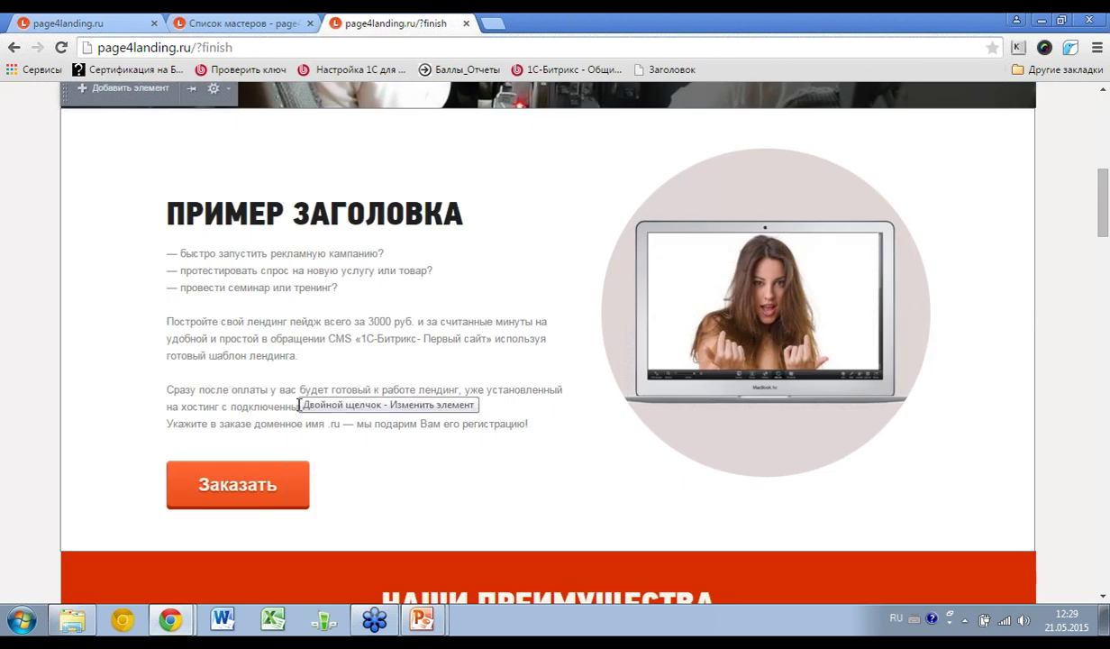
pyautogui.scroll(2, 278, 397)
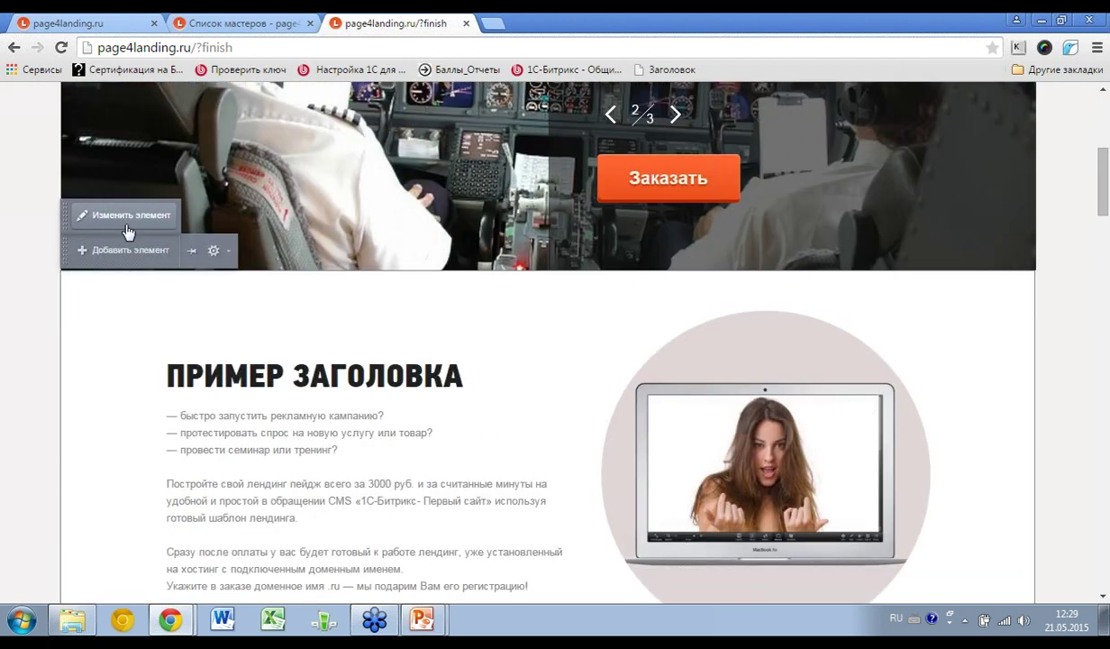
pyautogui.click(129, 258)
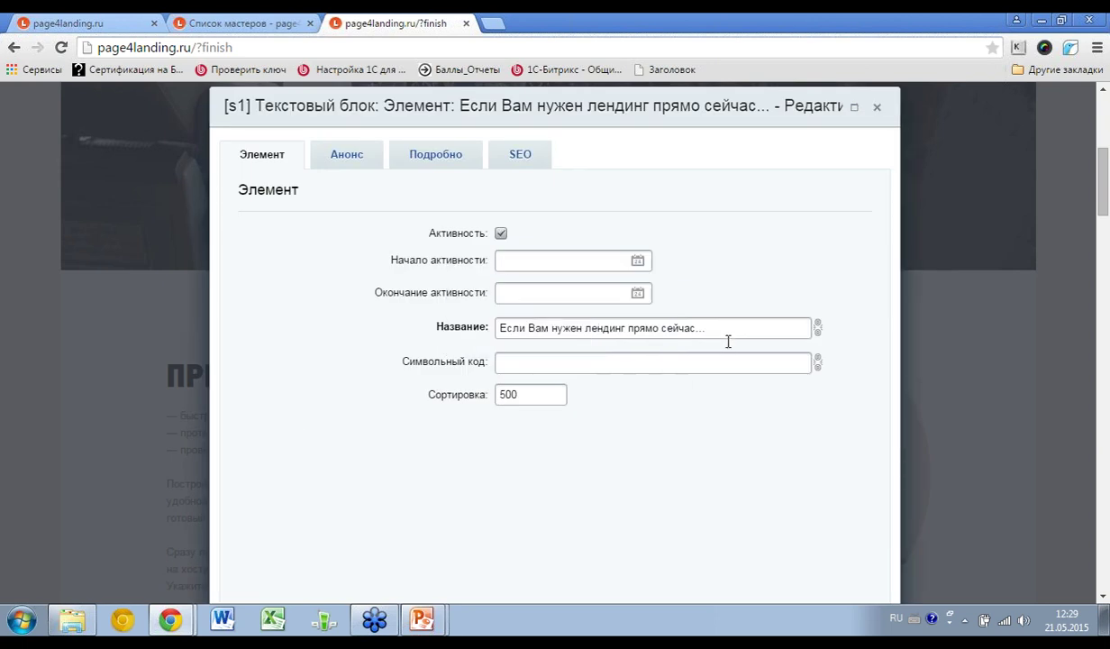
pyautogui.click(328, 162)
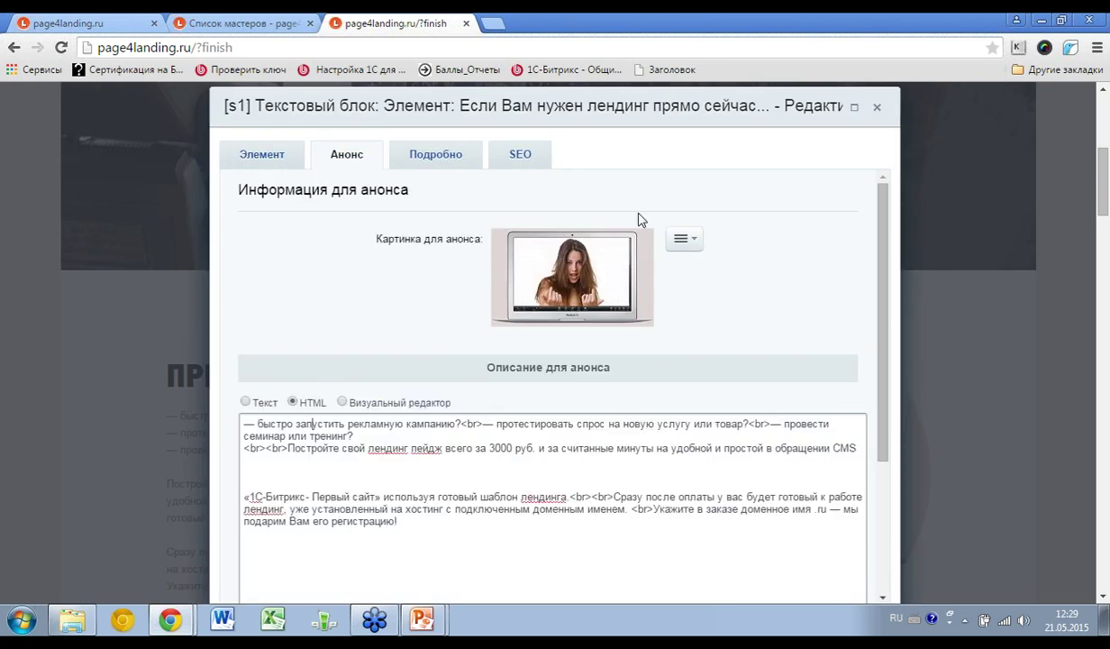
pyautogui.scroll(-1, 436, 471)
pyautogui.scroll(-5, 345, 545)
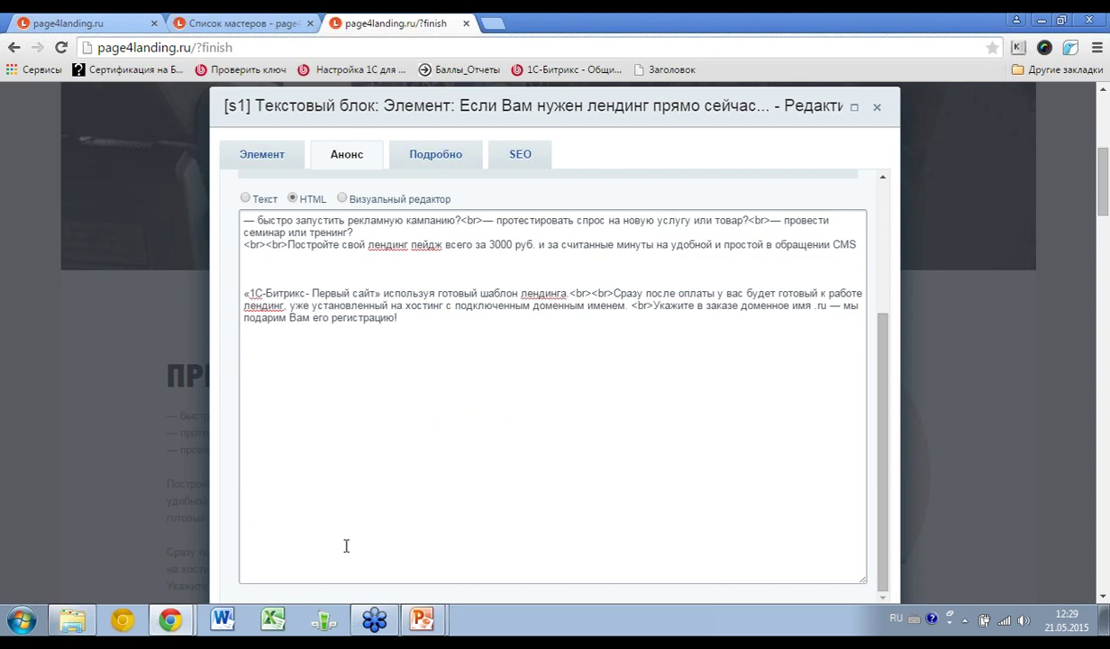
pyautogui.click(343, 599)
# Examine the editing controls in the advantages, works, reviews, newsletter subscription and map sections, and view the page down to the footer
pyautogui.scroll(-5, 127, 440)
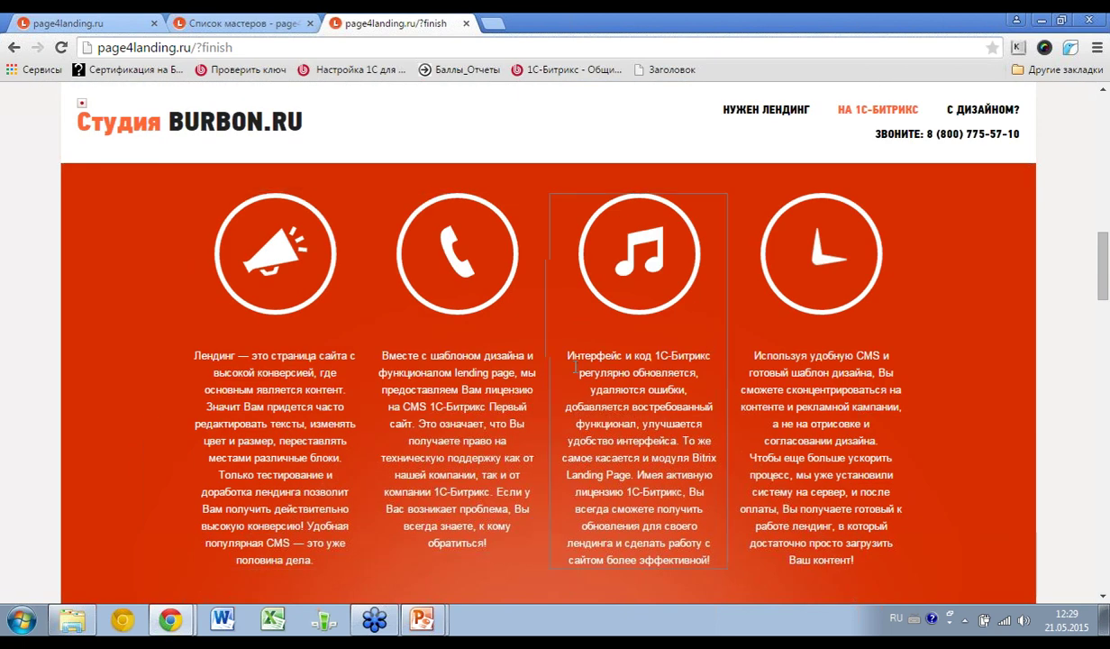
pyautogui.moveTo(633, 195)
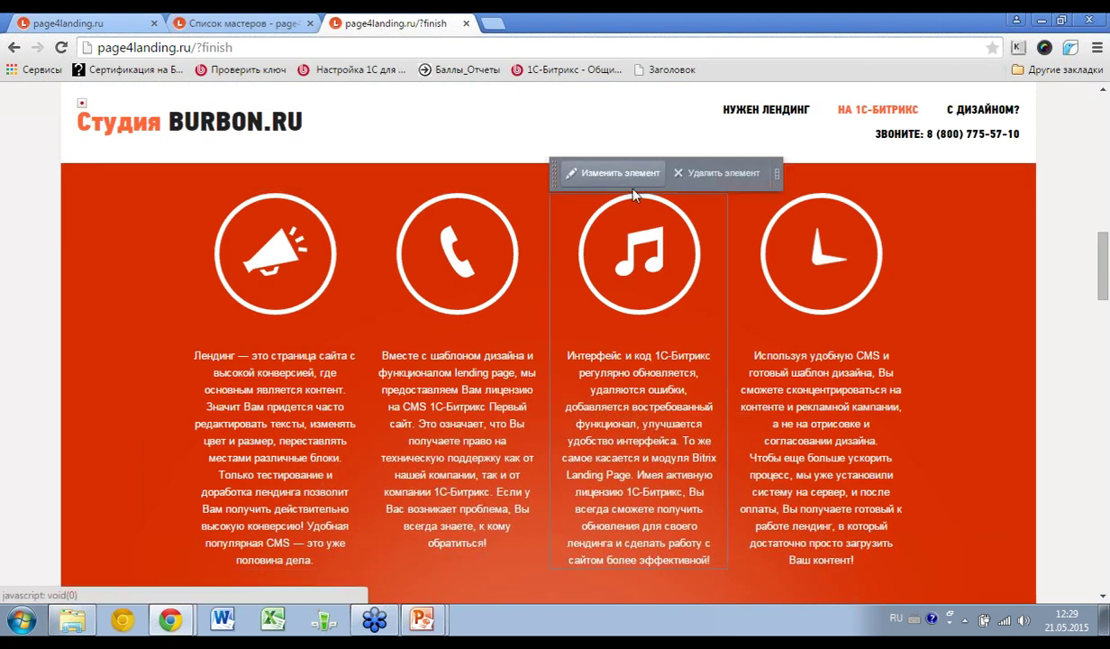
pyautogui.scroll(-2, 394, 423)
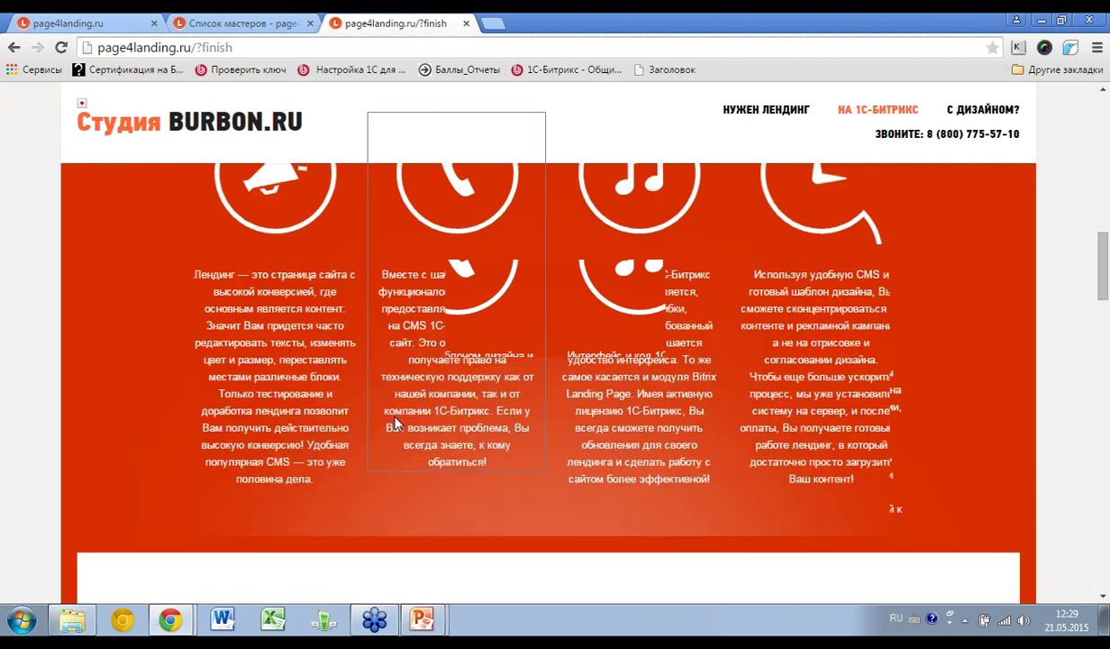
pyautogui.scroll(-6, 337, 439)
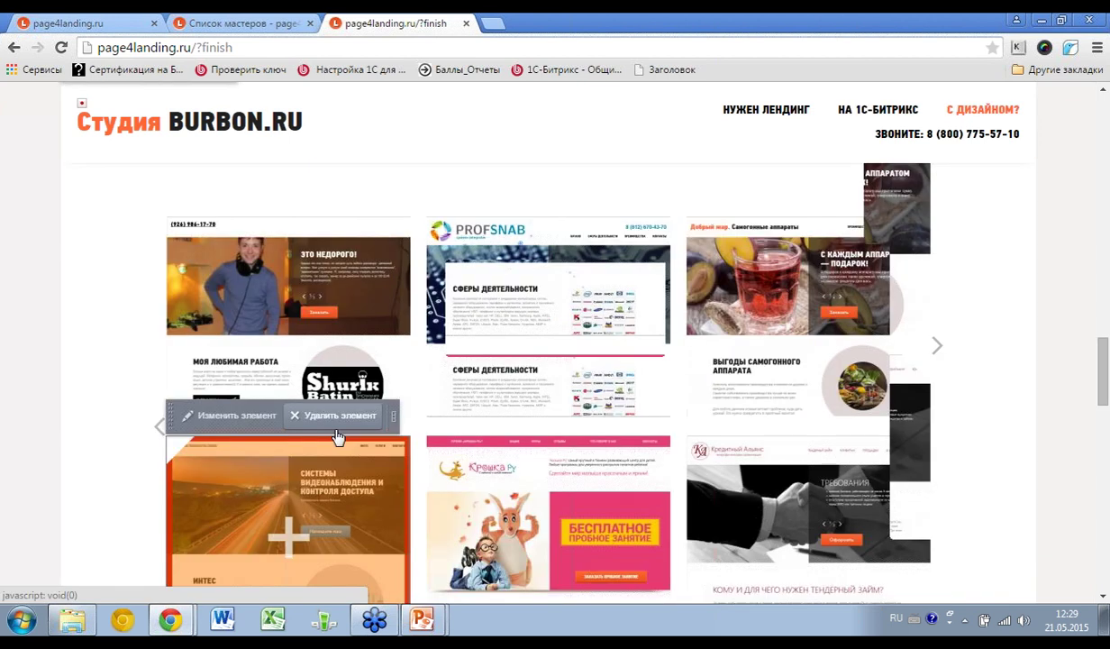
pyautogui.scroll(2, 337, 437)
pyautogui.scroll(-3, 363, 480)
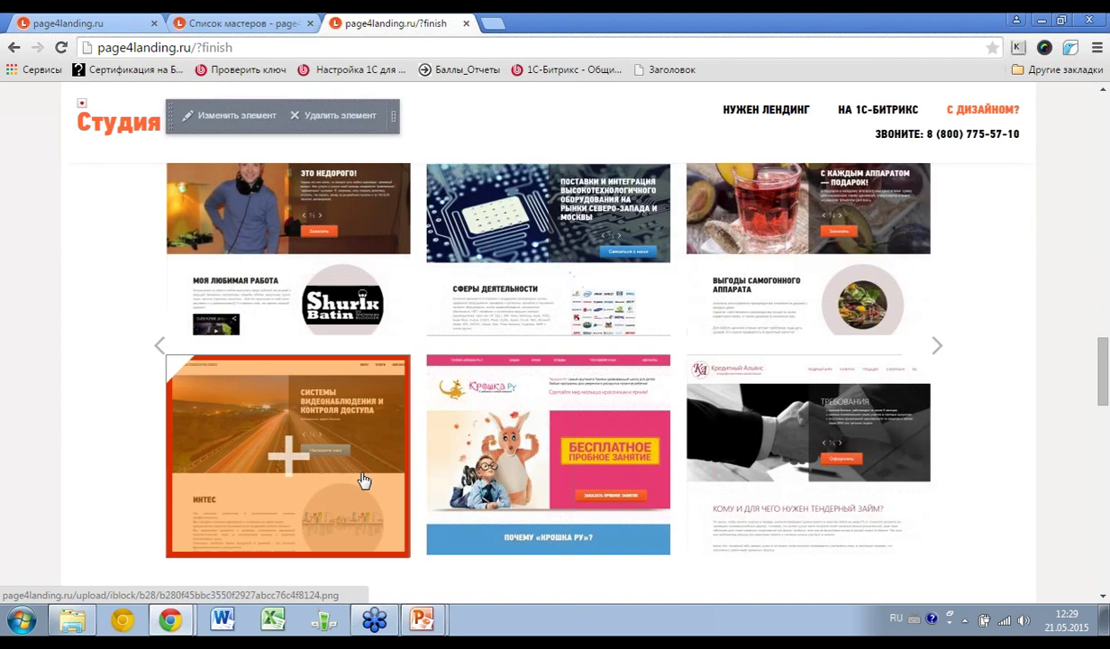
pyautogui.scroll(-1, 364, 478)
pyautogui.scroll(1, 364, 478)
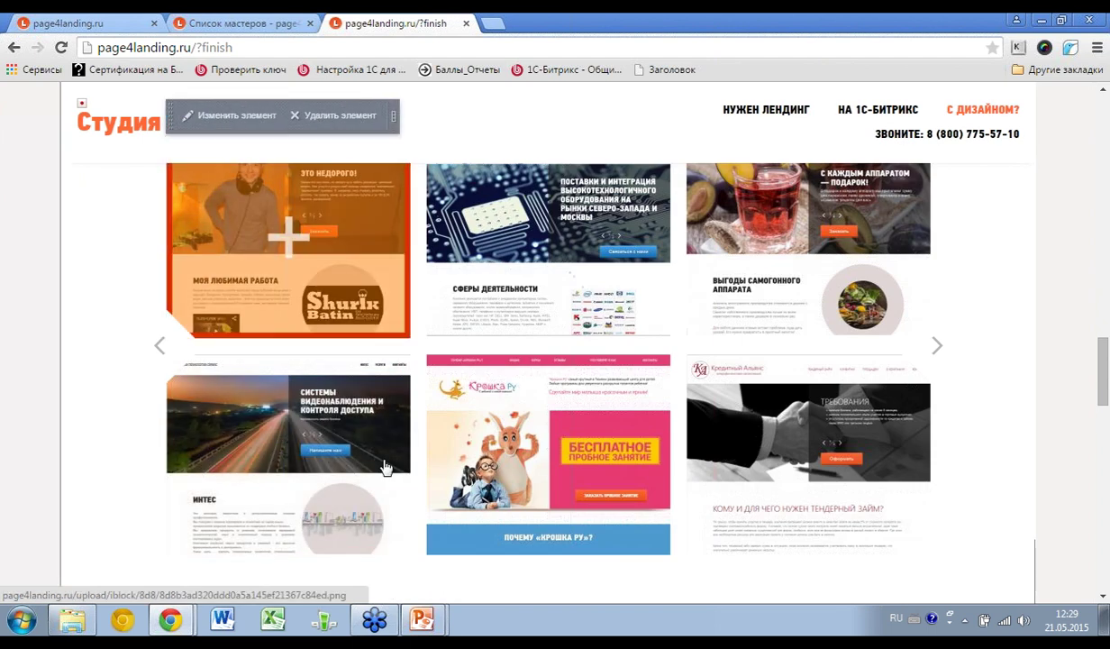
pyautogui.scroll(-3, 380, 451)
pyautogui.scroll(-3, 380, 451)
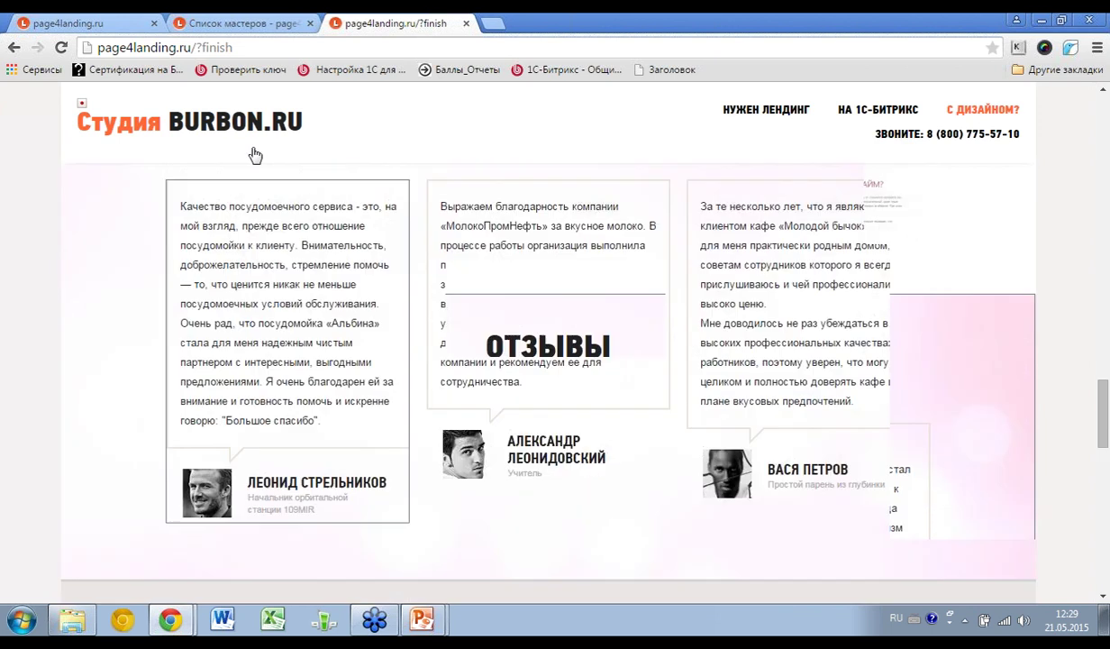
pyautogui.scroll(-3, 308, 433)
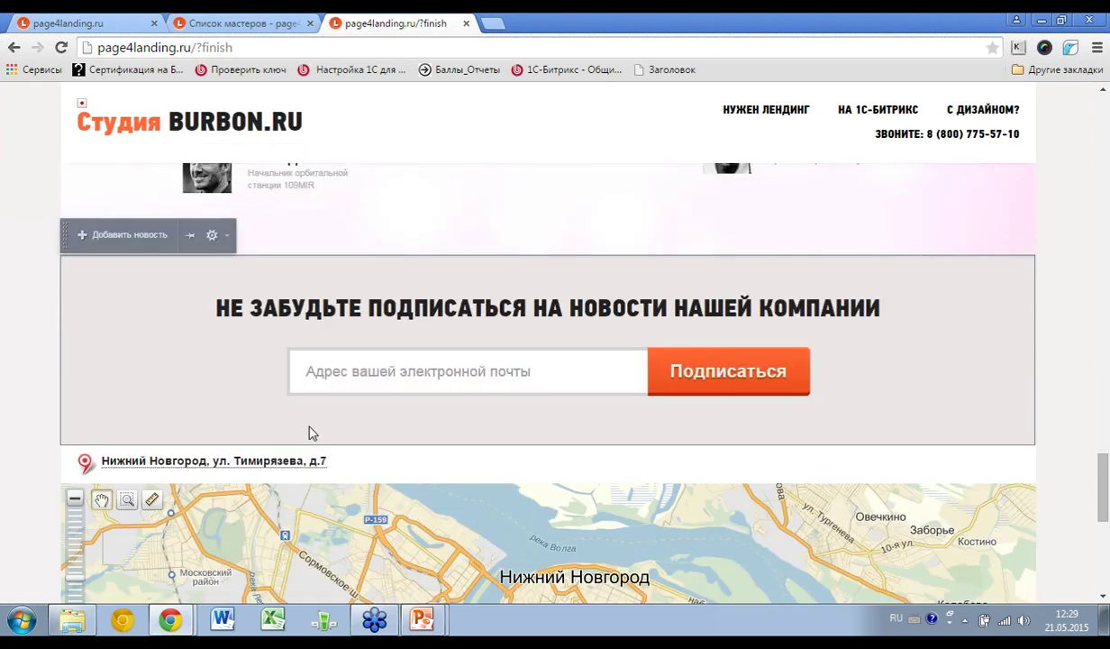
pyautogui.scroll(-1, 308, 433)
pyautogui.scroll(-1, 308, 433)
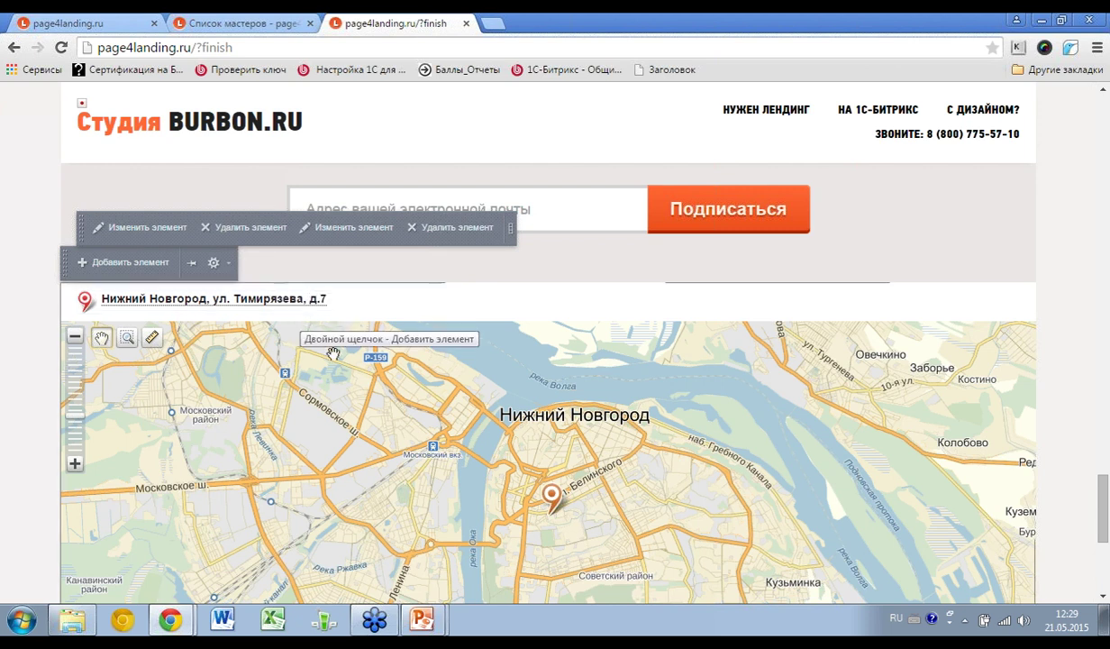
pyautogui.scroll(-3, 334, 352)
pyautogui.scroll(-2, 340, 439)
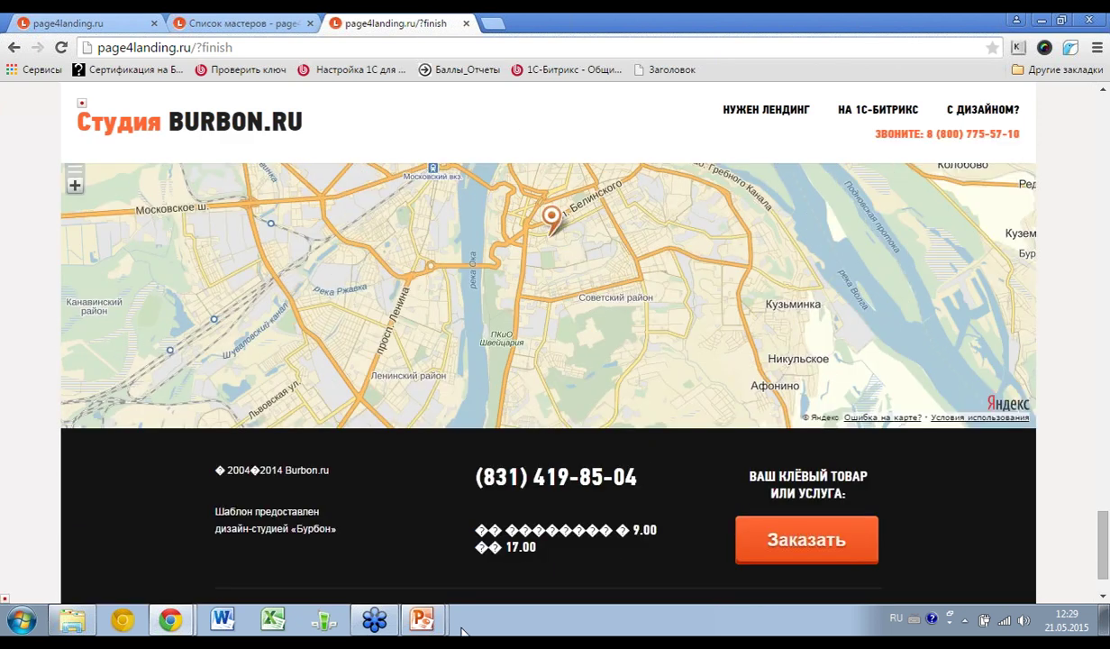
pyautogui.scroll(10, 326, 415)
# Switch to the PowerPoint presentation LandingOnBitrix111.pptx and view slides 4 and 5, followed by slide 7 with the landing page examples
pyautogui.moveTo(422, 619)
pyautogui.click(348, 559)
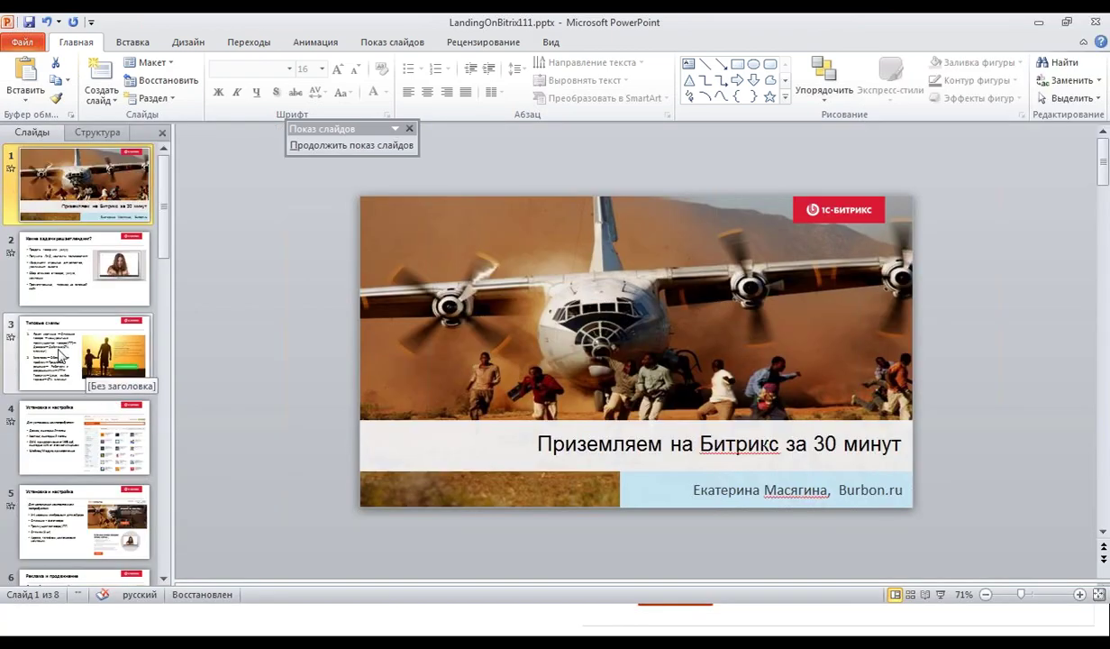
pyautogui.click(61, 434)
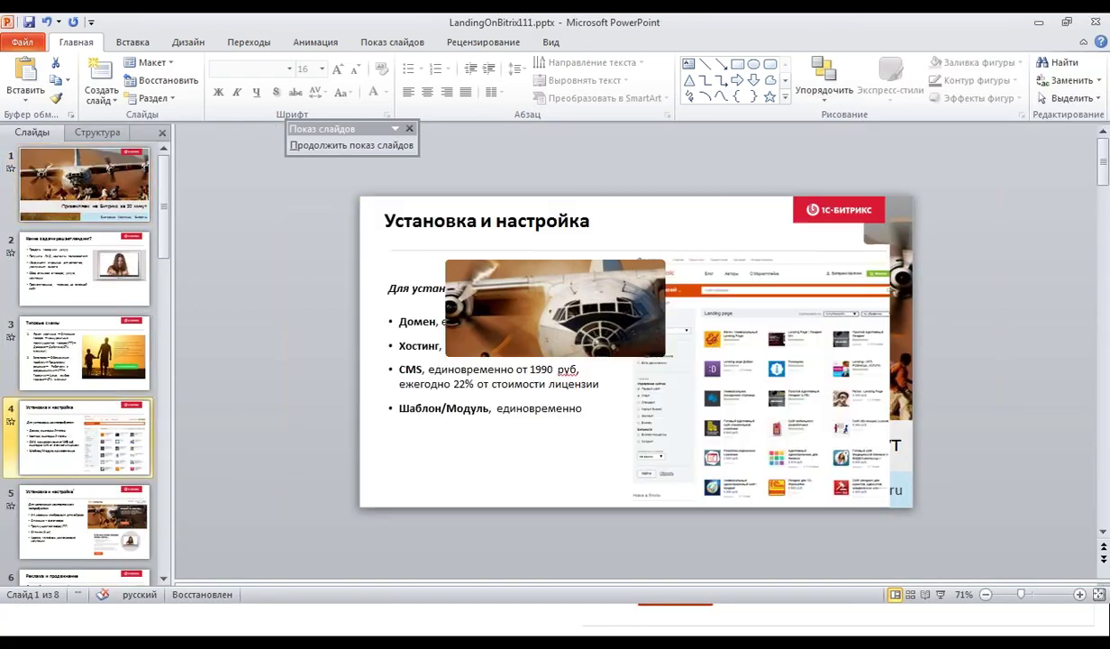
pyautogui.click(79, 521)
pyautogui.scroll(-3, 84, 507)
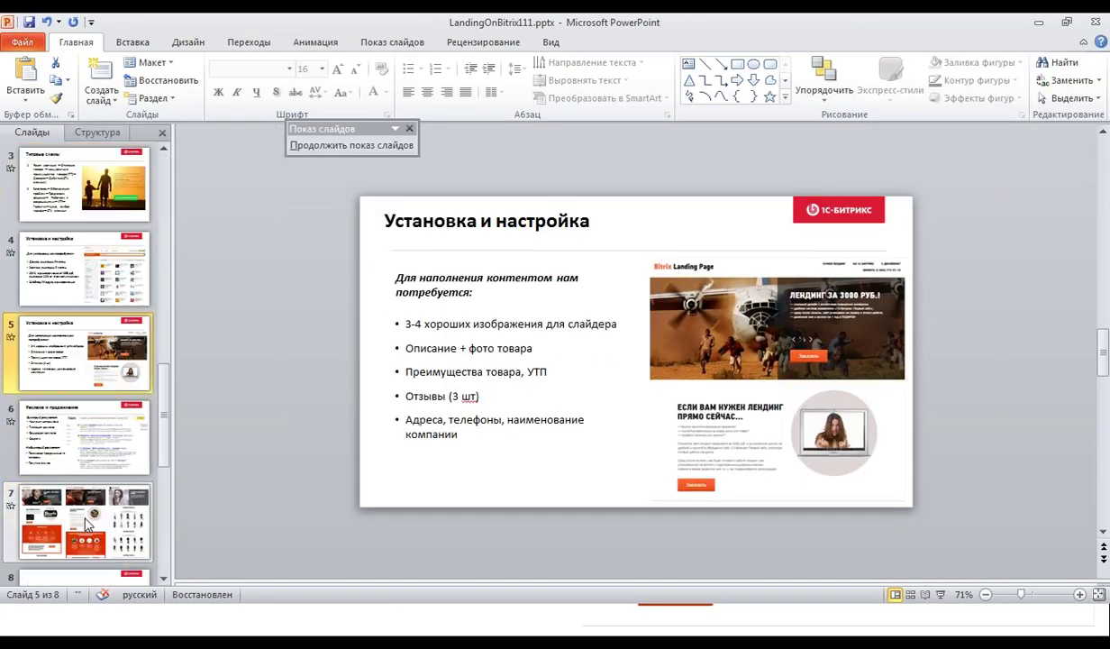
pyautogui.click(86, 523)
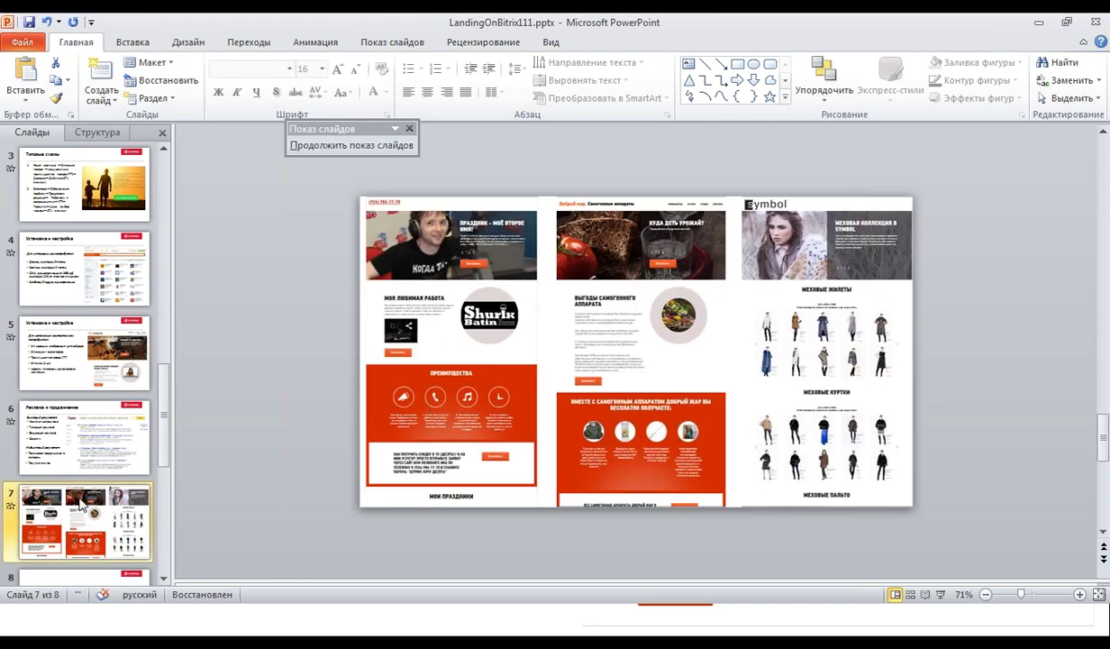